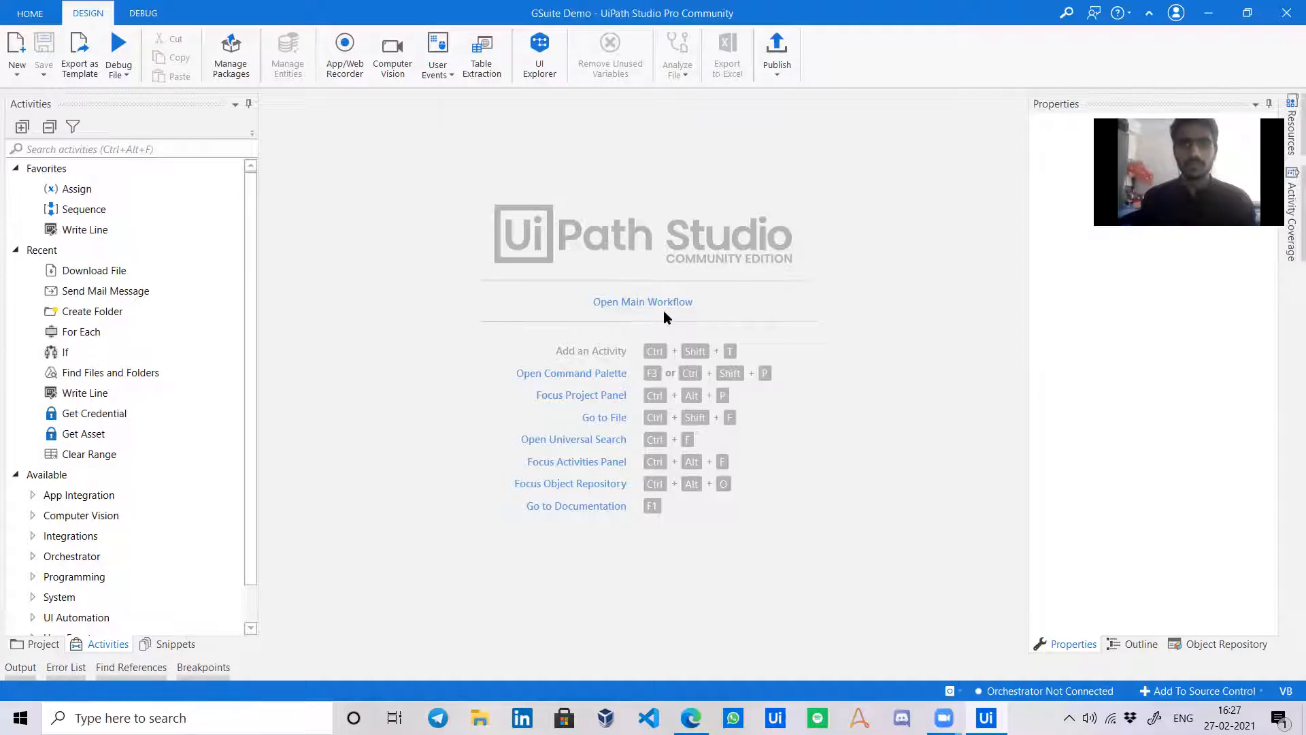
# Open the Main workflow and delete both Find Files and Folders activities and the For Each loop.
pyautogui.click(664, 309)
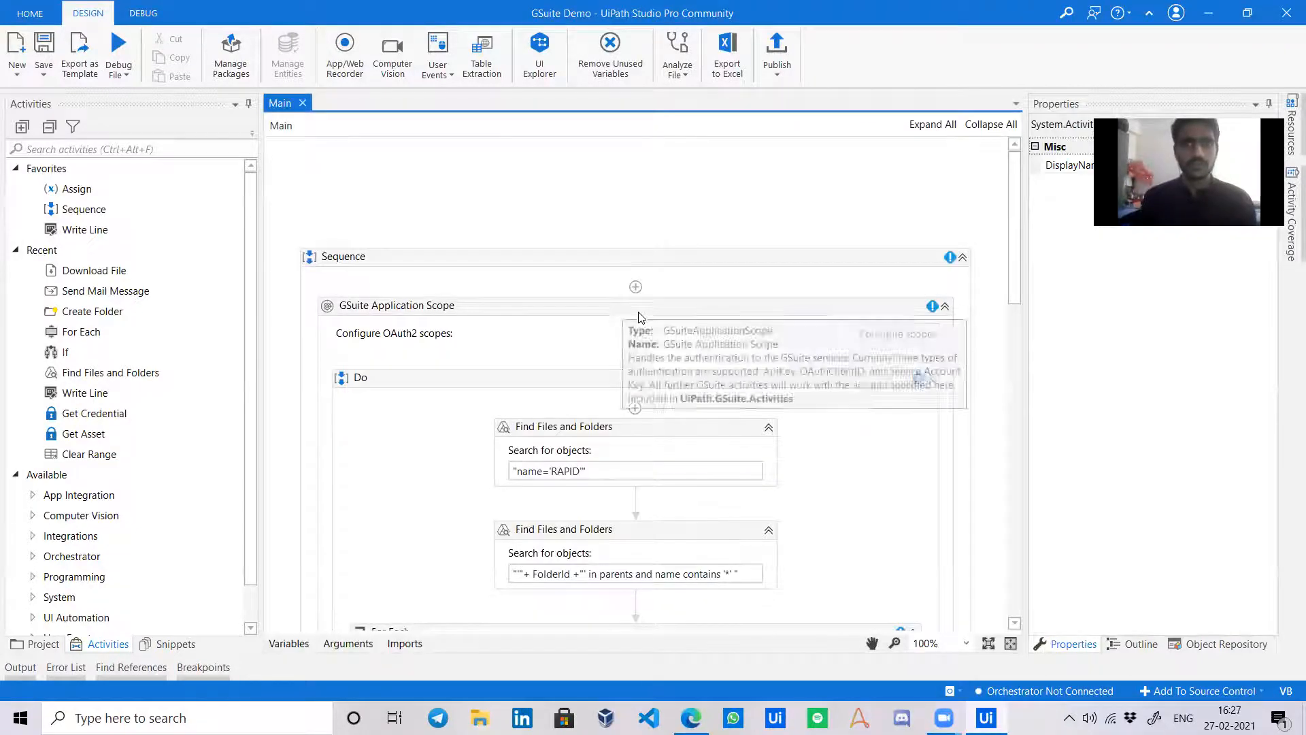
pyautogui.scroll(-2, 813, 367)
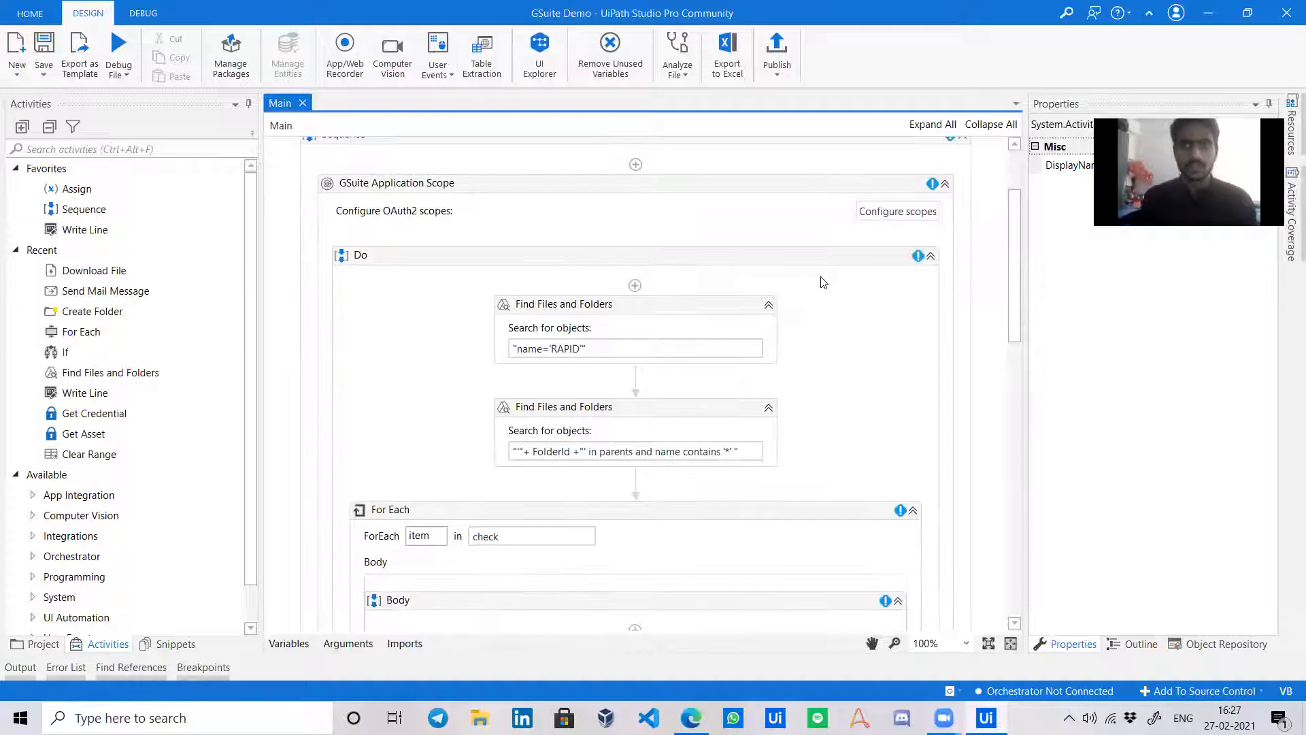
pyautogui.click(823, 282)
pyautogui.click(706, 307)
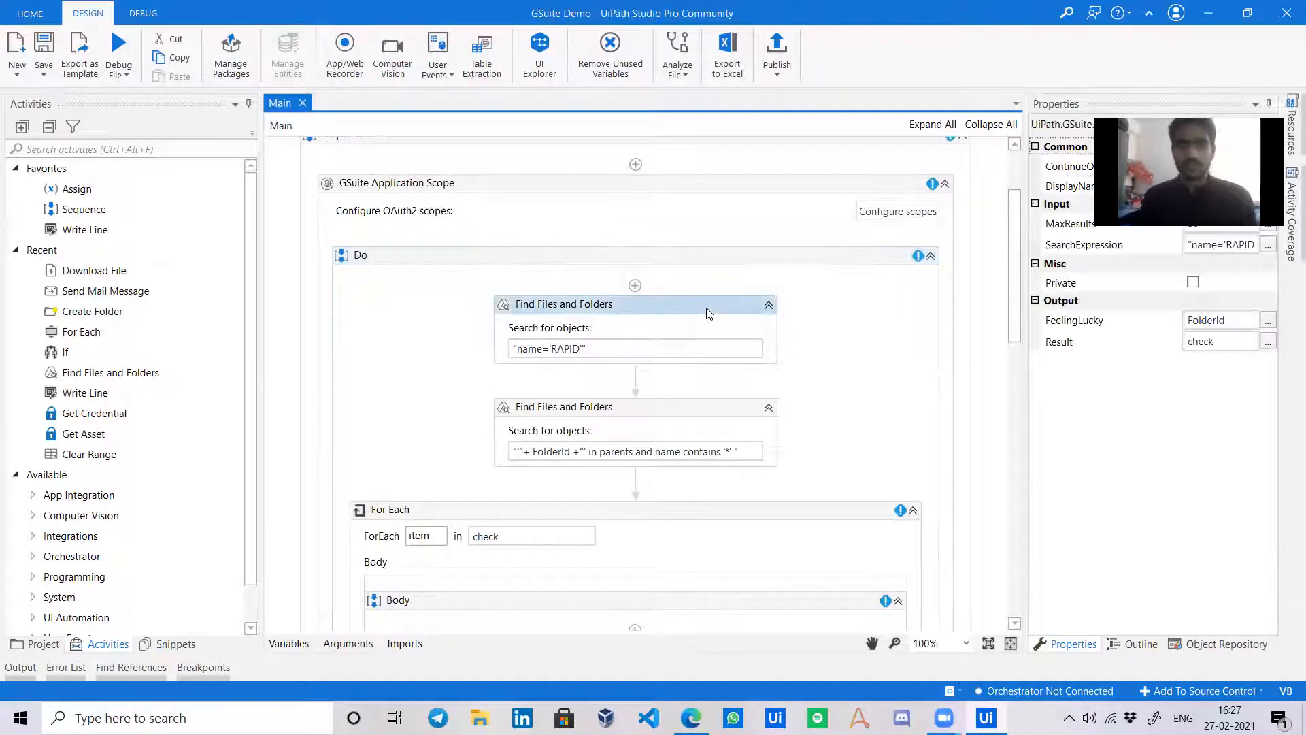
pyautogui.press('Delete')
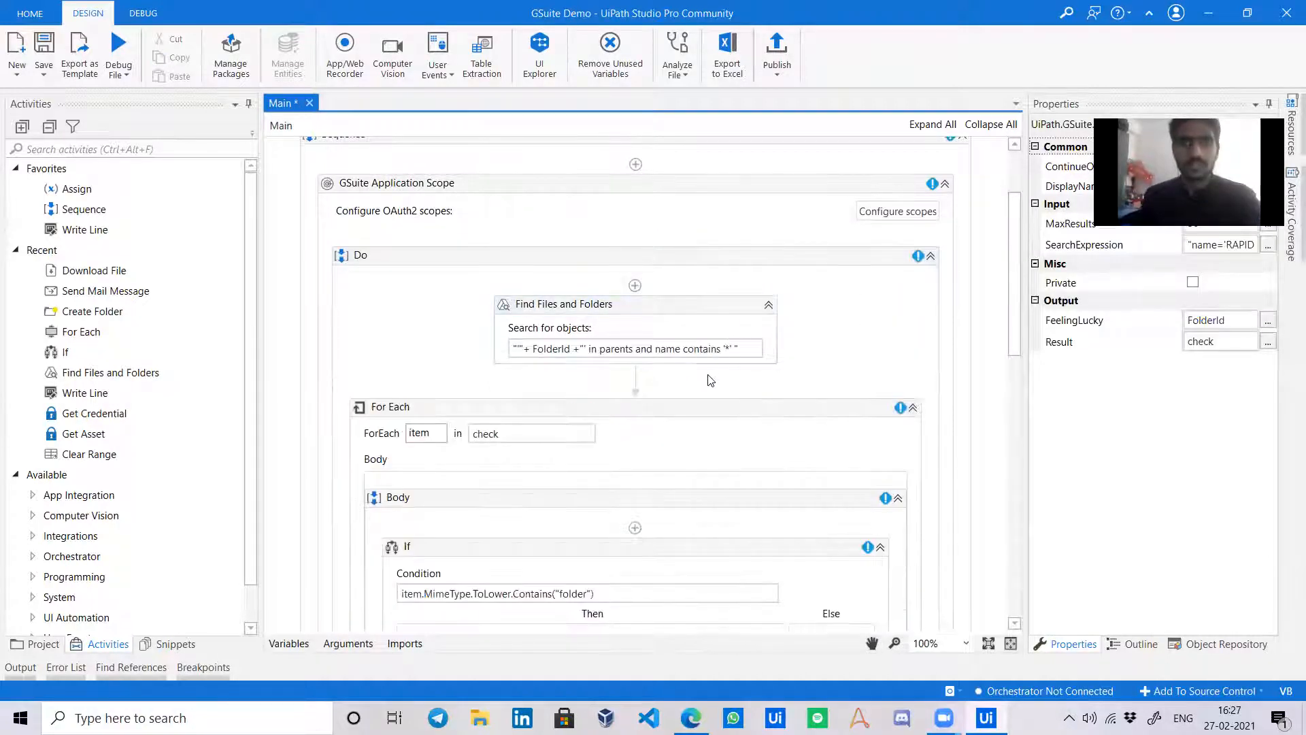
pyautogui.press('Delete')
pyautogui.click(707, 303)
pyautogui.press('Delete')
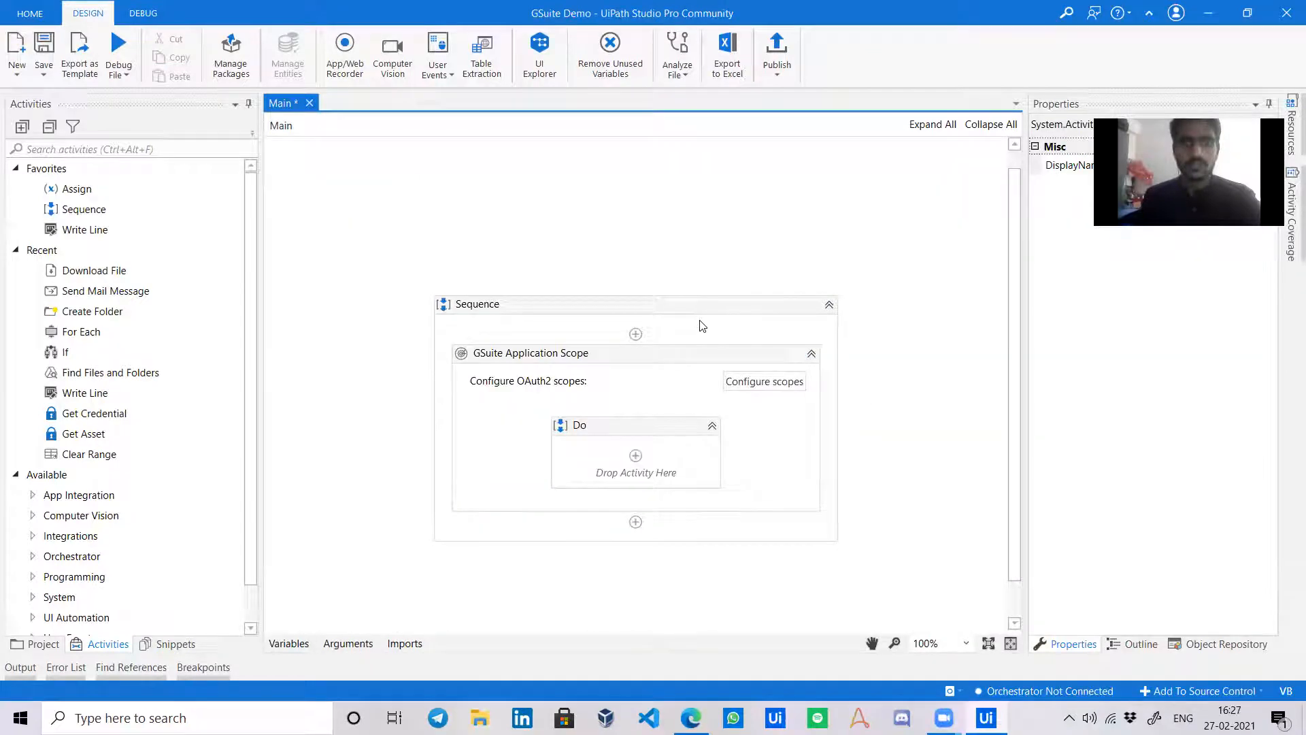
pyautogui.click(664, 371)
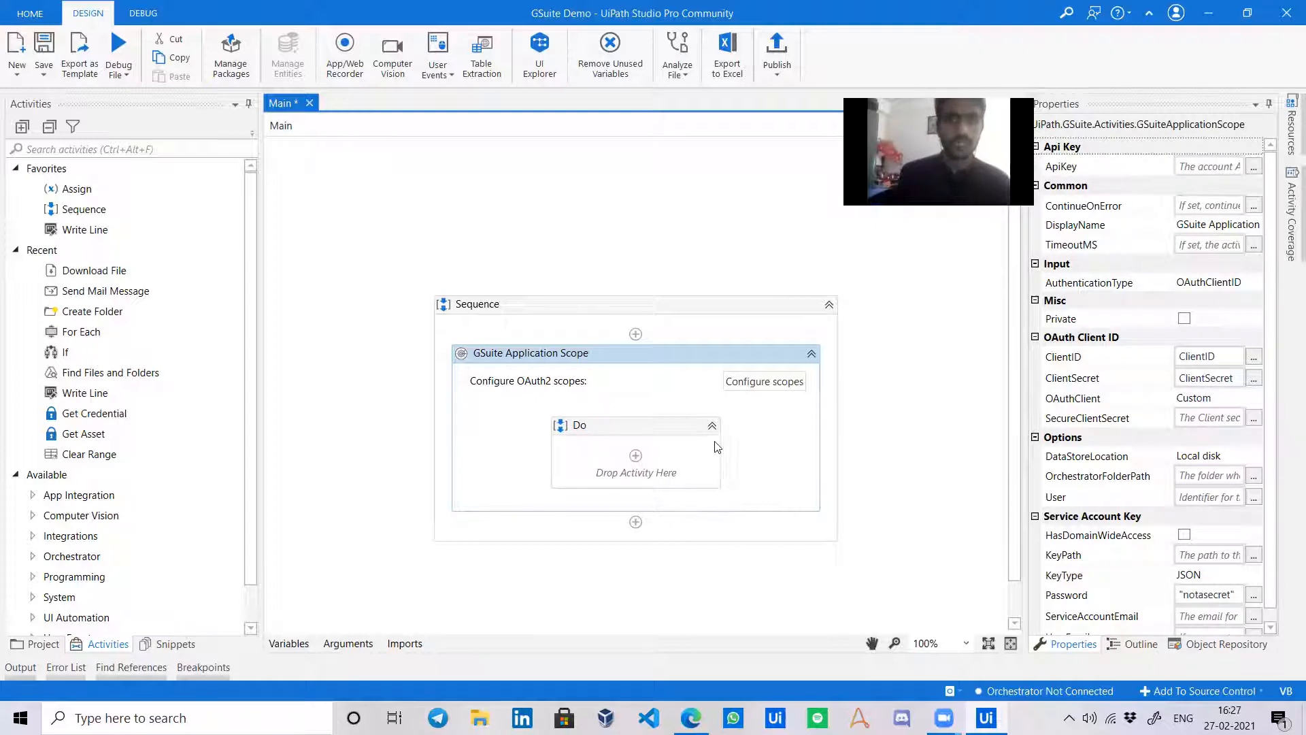
pyautogui.click(773, 387)
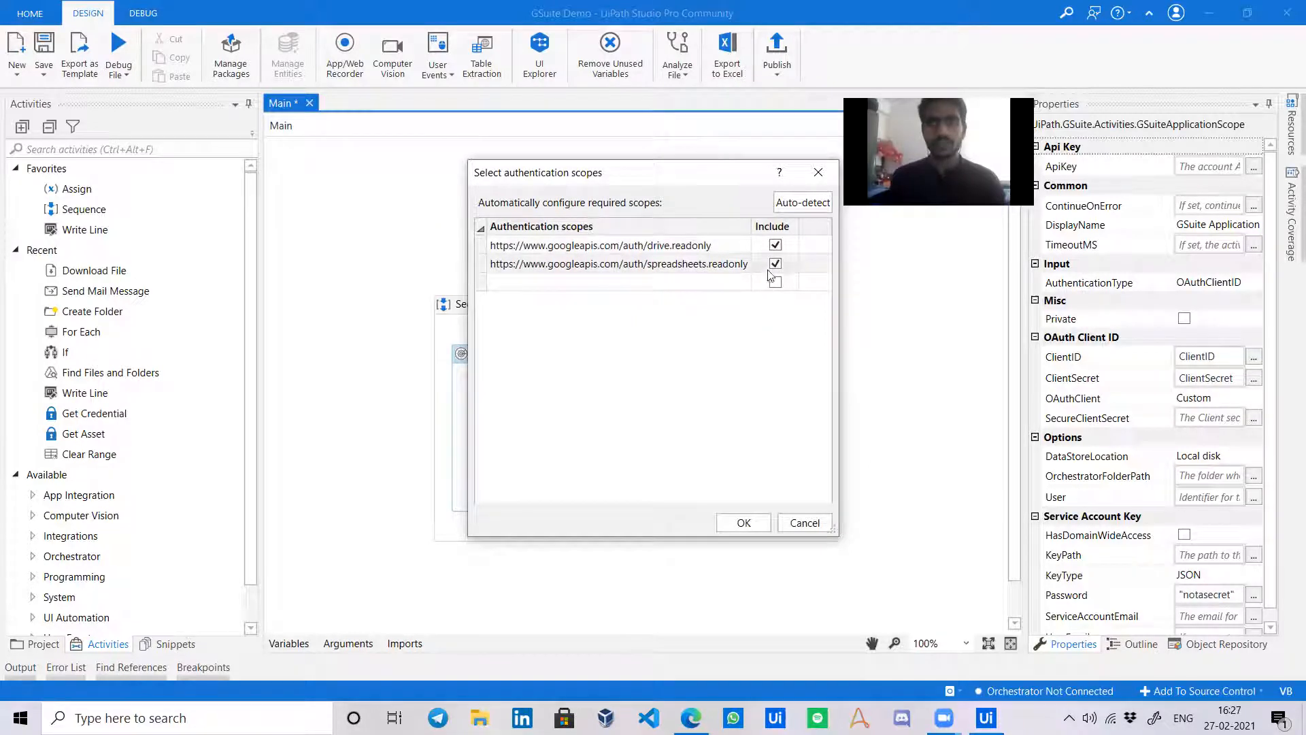
pyautogui.click(803, 523)
pyautogui.click(917, 488)
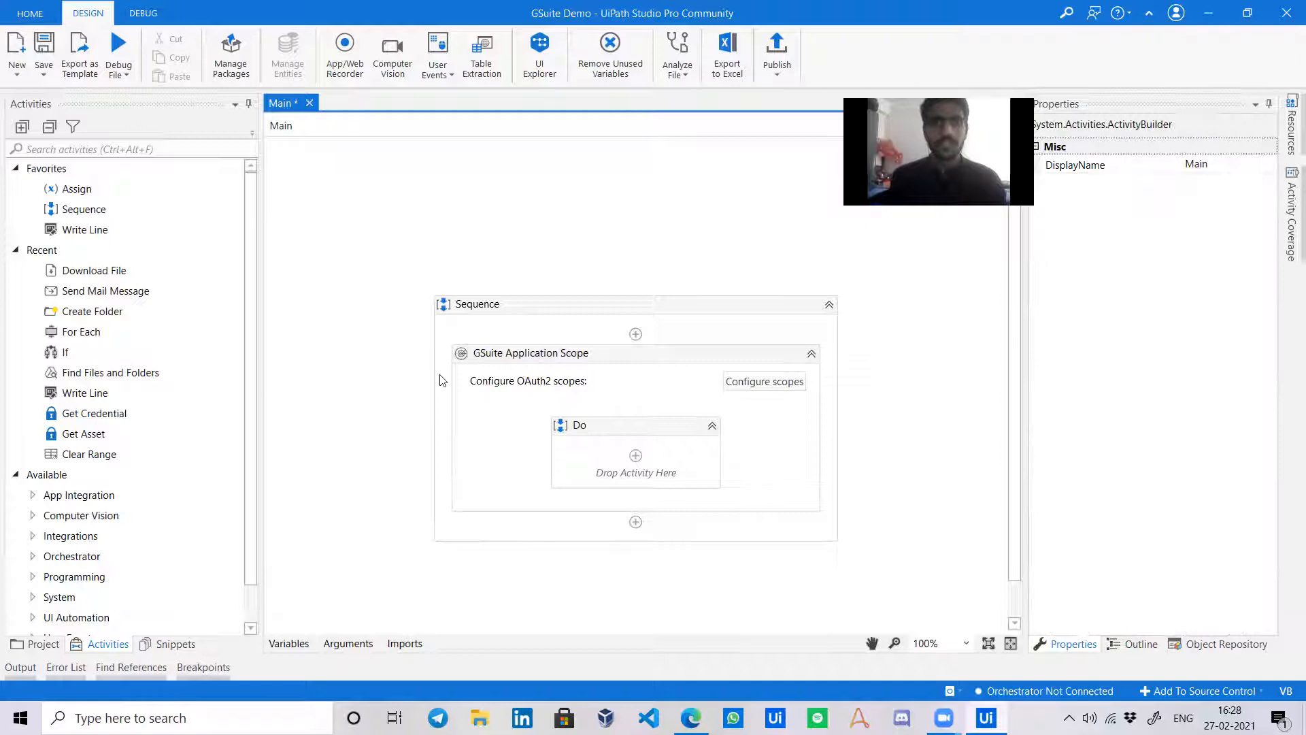
pyautogui.click(598, 441)
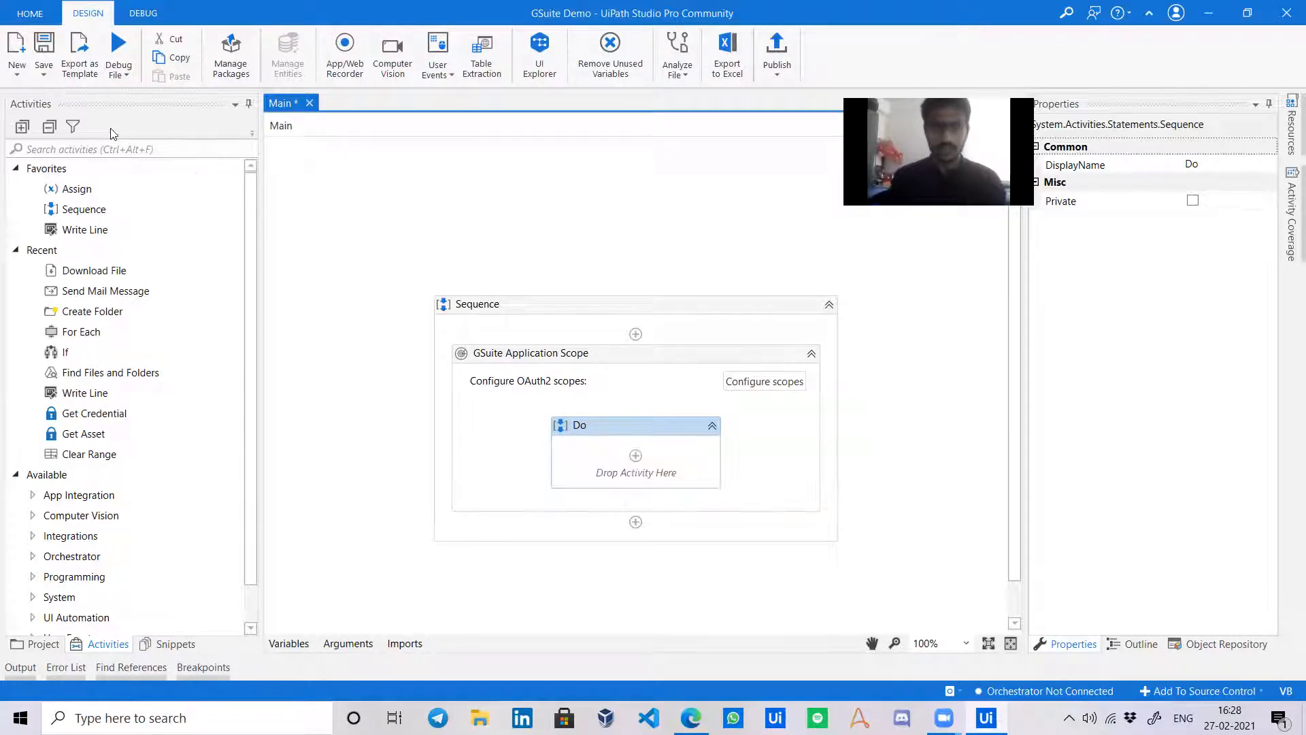
# Drag a Find Files and Folders activity into Do, then view the G Suite Demo folder in Drive.
pyautogui.click(150, 147)
pyautogui.write('file')
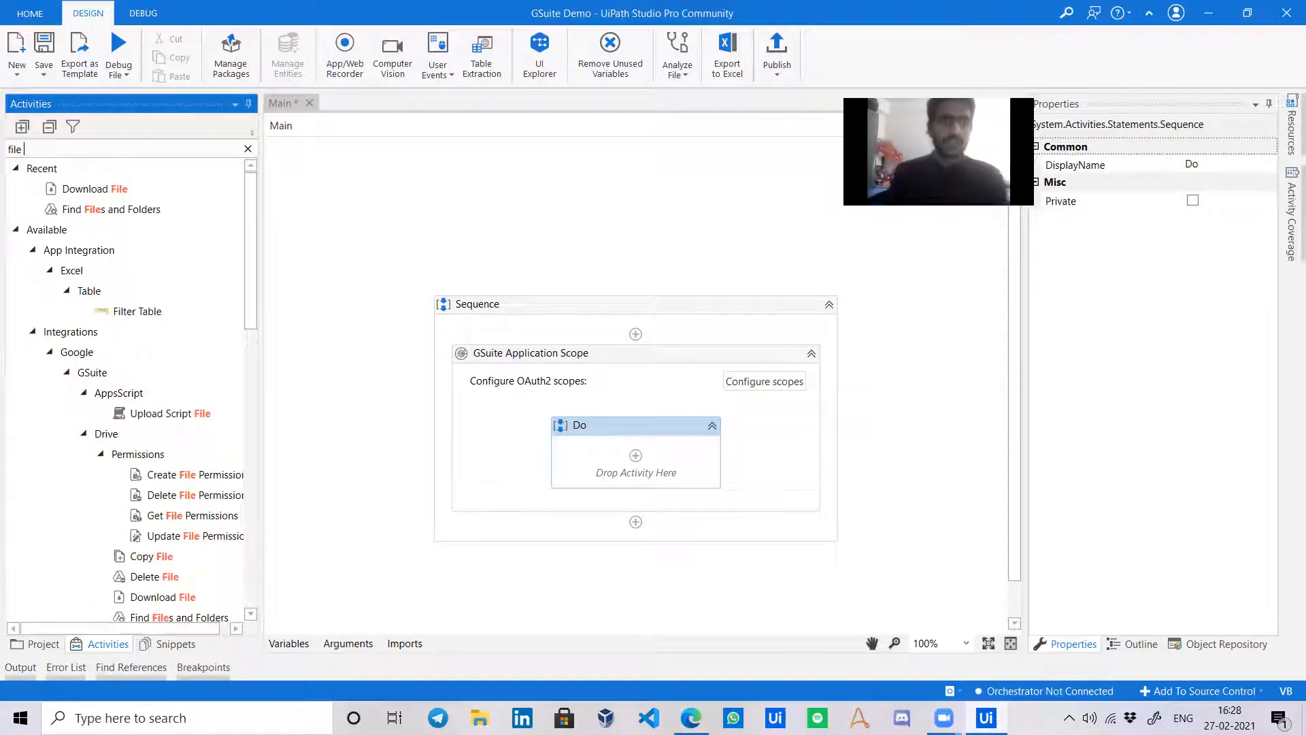
pyautogui.scroll(-3, 195, 423)
pyautogui.scroll(3, 196, 418)
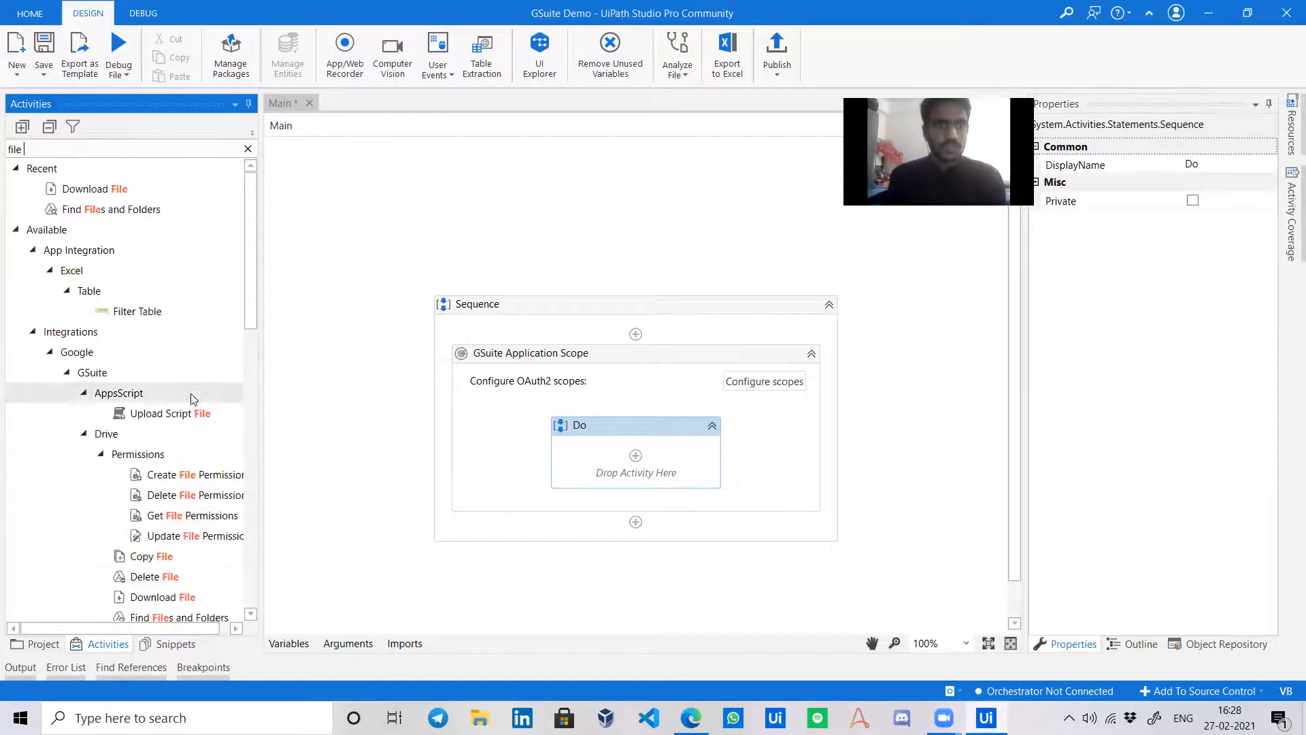
pyautogui.moveTo(157, 212); pyautogui.dragTo(620, 435)
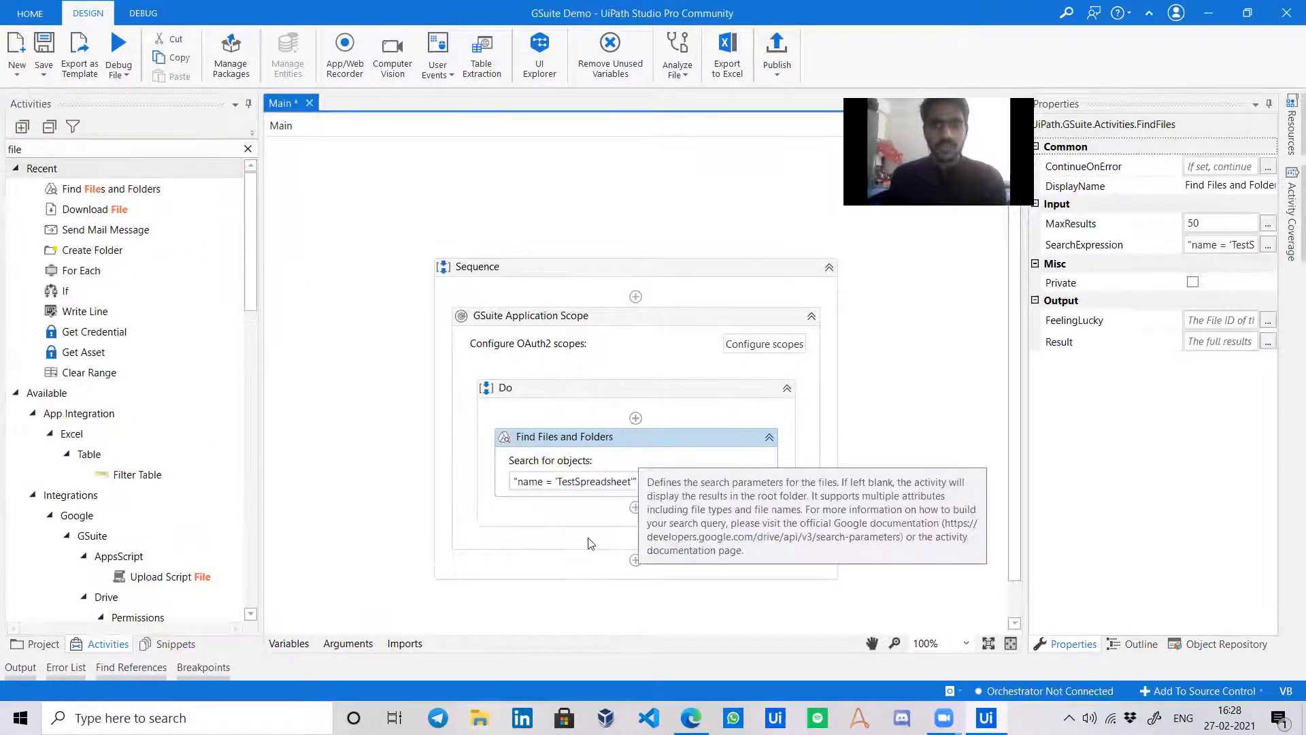
pyautogui.click(694, 481)
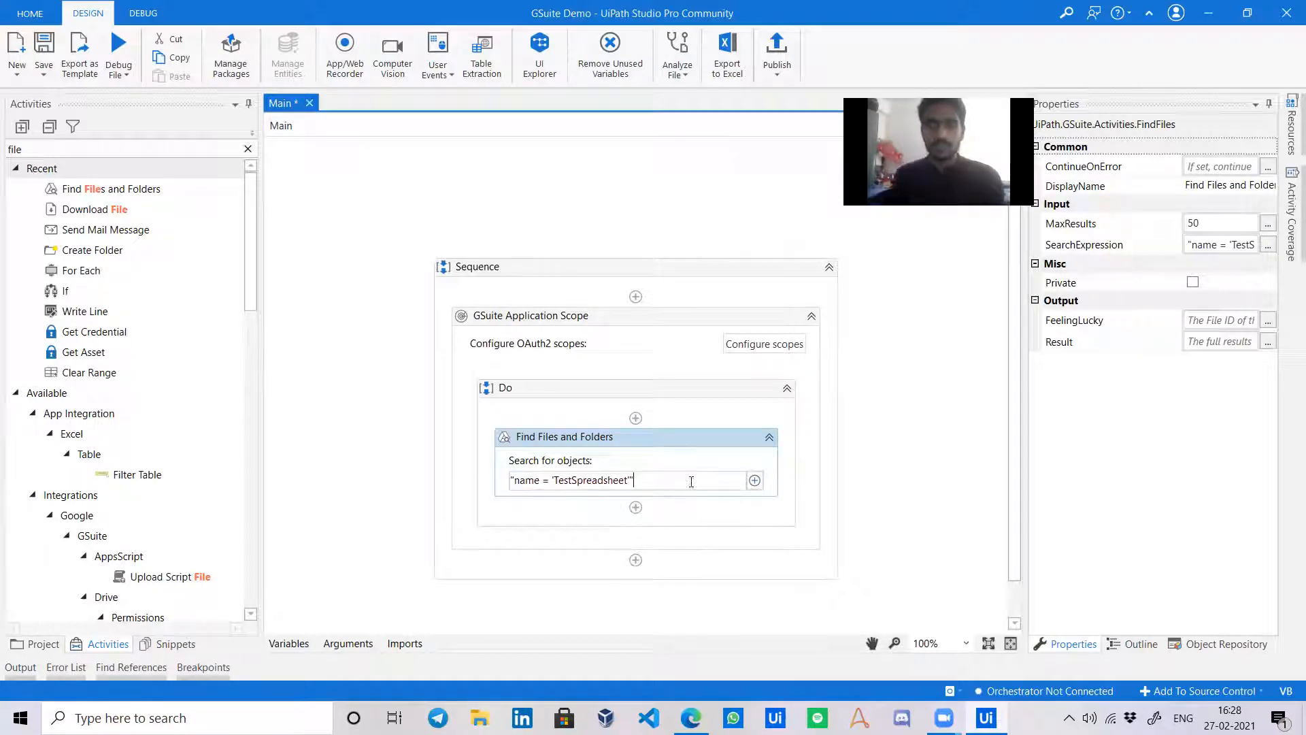
pyautogui.click(691, 717)
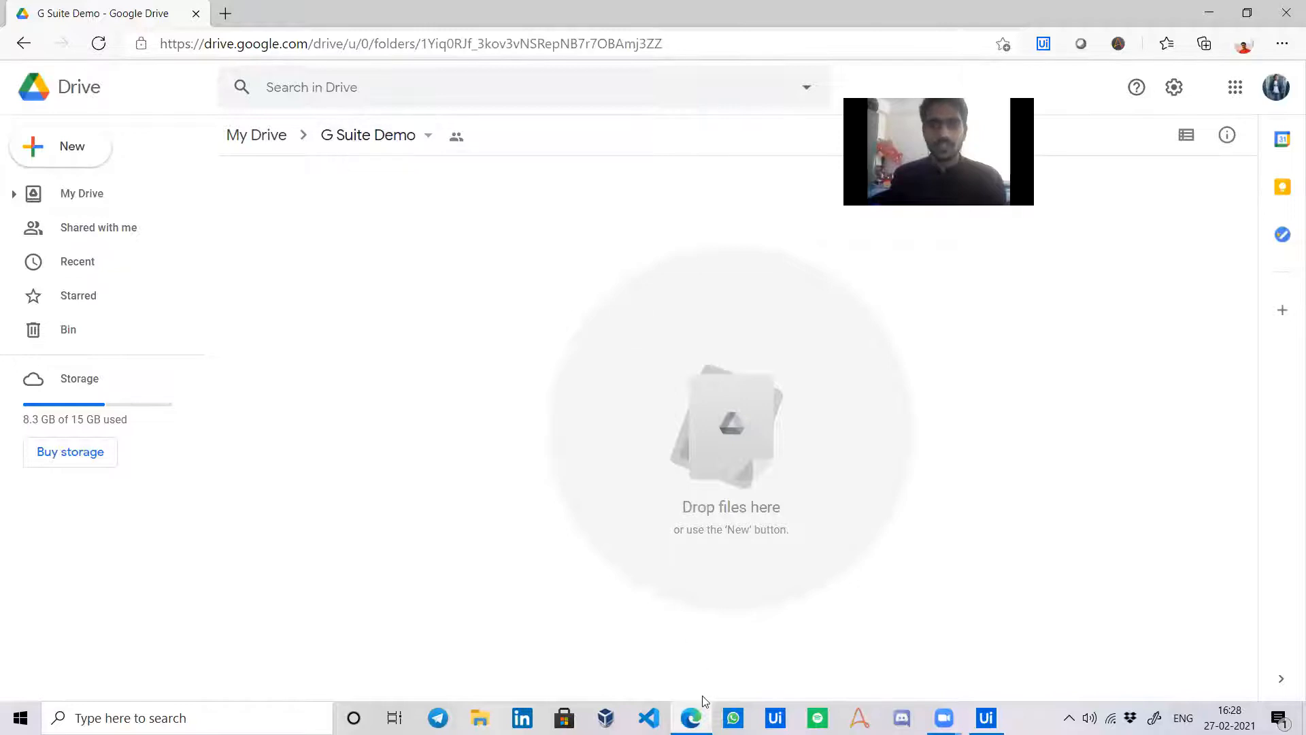
pyautogui.moveTo(694, 714)
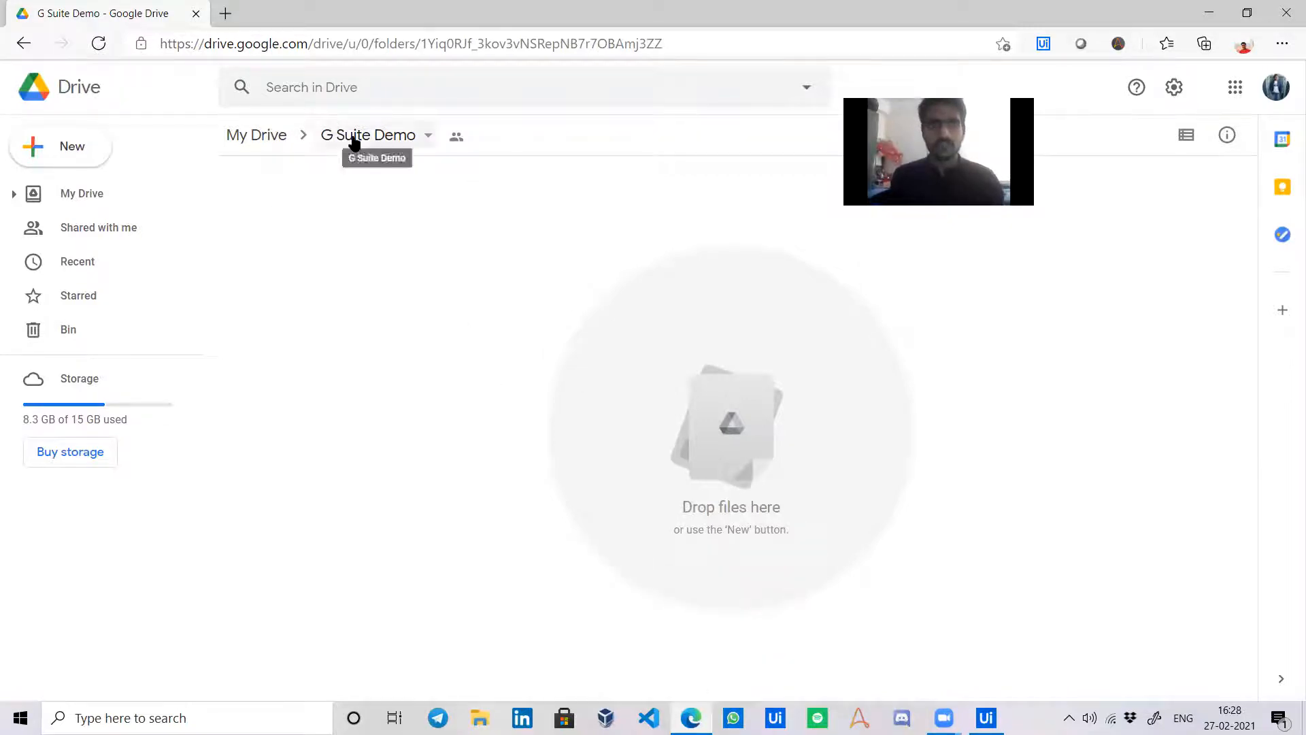
# Replace 'TestSpreadsheet' with 'G Suite Demo' in the Search for objects expression.
pyautogui.click(984, 715)
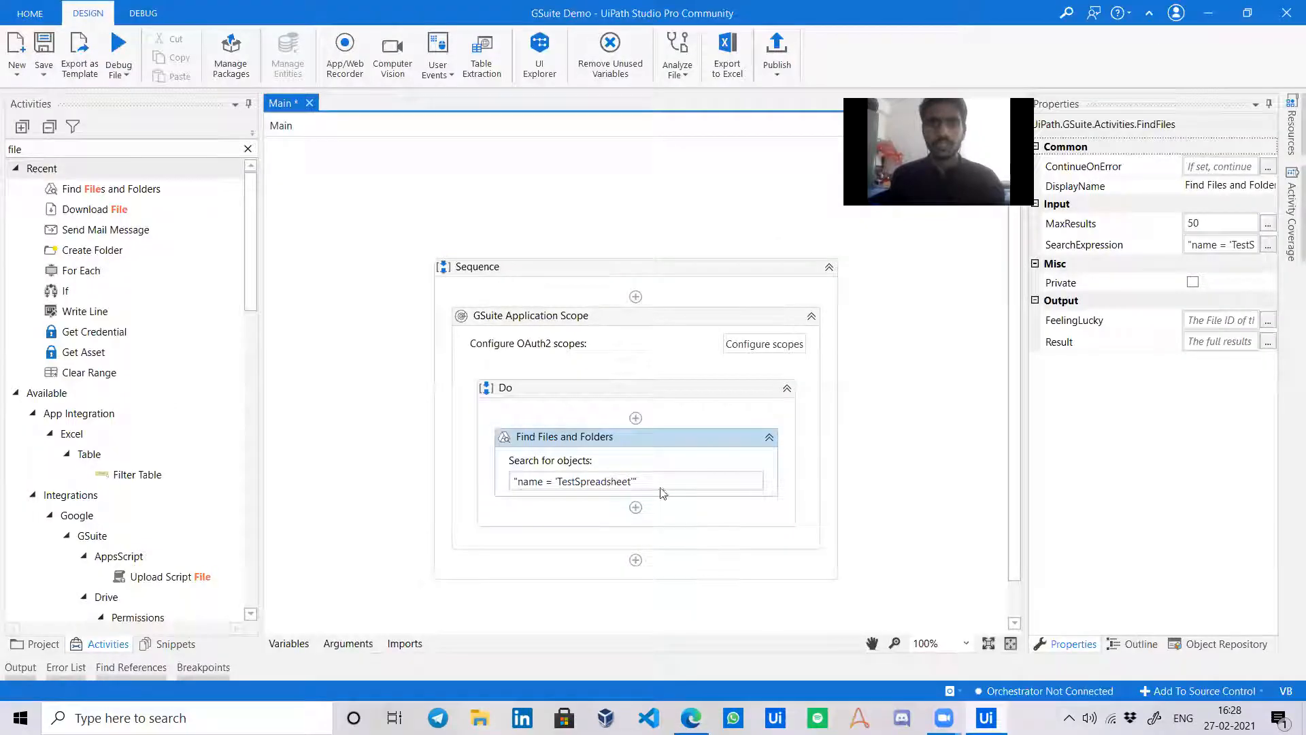
pyautogui.press('Left')
pyautogui.press('Left')
pyautogui.hotkey('shift', 'Left')
pyautogui.hotkey('shift', 'Left')
pyautogui.hotkey('shift', 'Left')
pyautogui.hotkey('shift', 'Left')
pyautogui.hotkey('shift', 'Left')
pyautogui.hotkey('shift', 'Left')
pyautogui.hotkey('shift', 'Left')
pyautogui.hotkey('shift', 'Left')
pyautogui.hotkey('shift', 'Left')
pyautogui.hotkey('shift', 'Left')
pyautogui.hotkey('shift', 'Left')
pyautogui.hotkey('shift', 'Left')
pyautogui.hotkey('shift', 'Left')
pyautogui.hotkey('shift', 'Left')
pyautogui.hotkey('shift', 'Left')
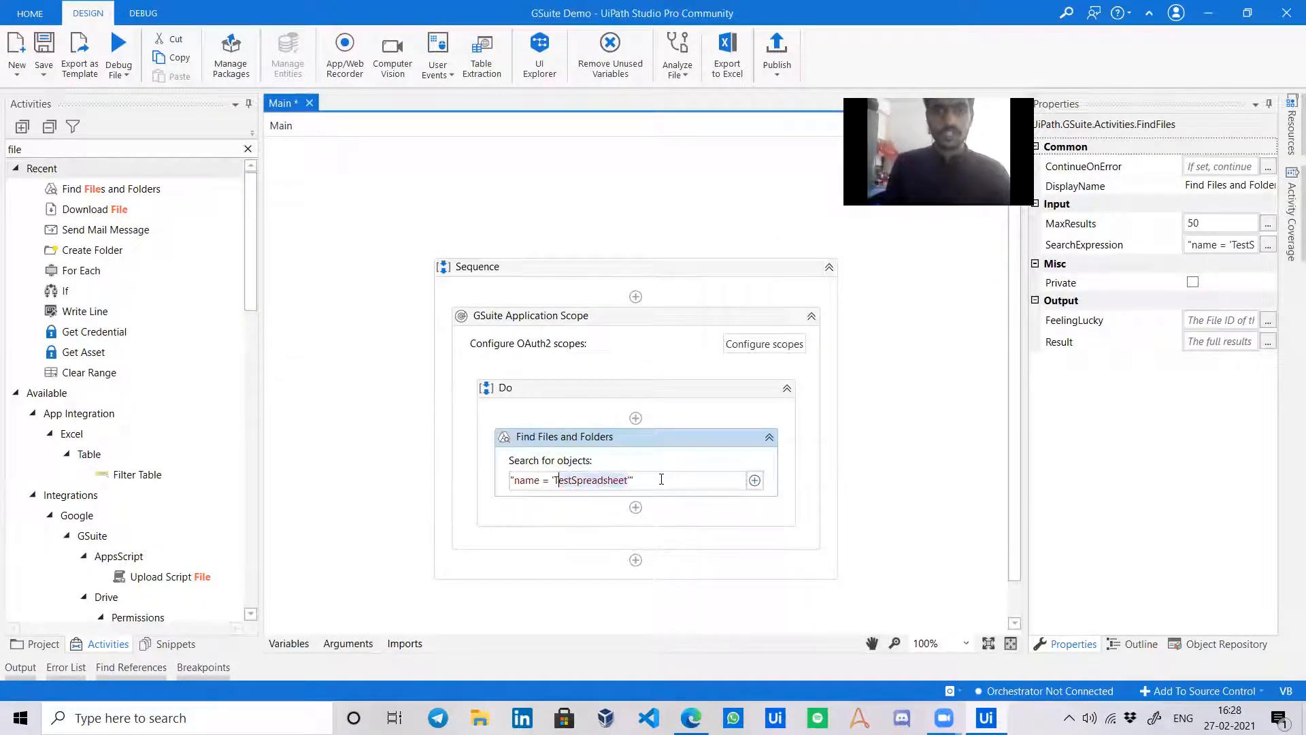
pyautogui.write('G')
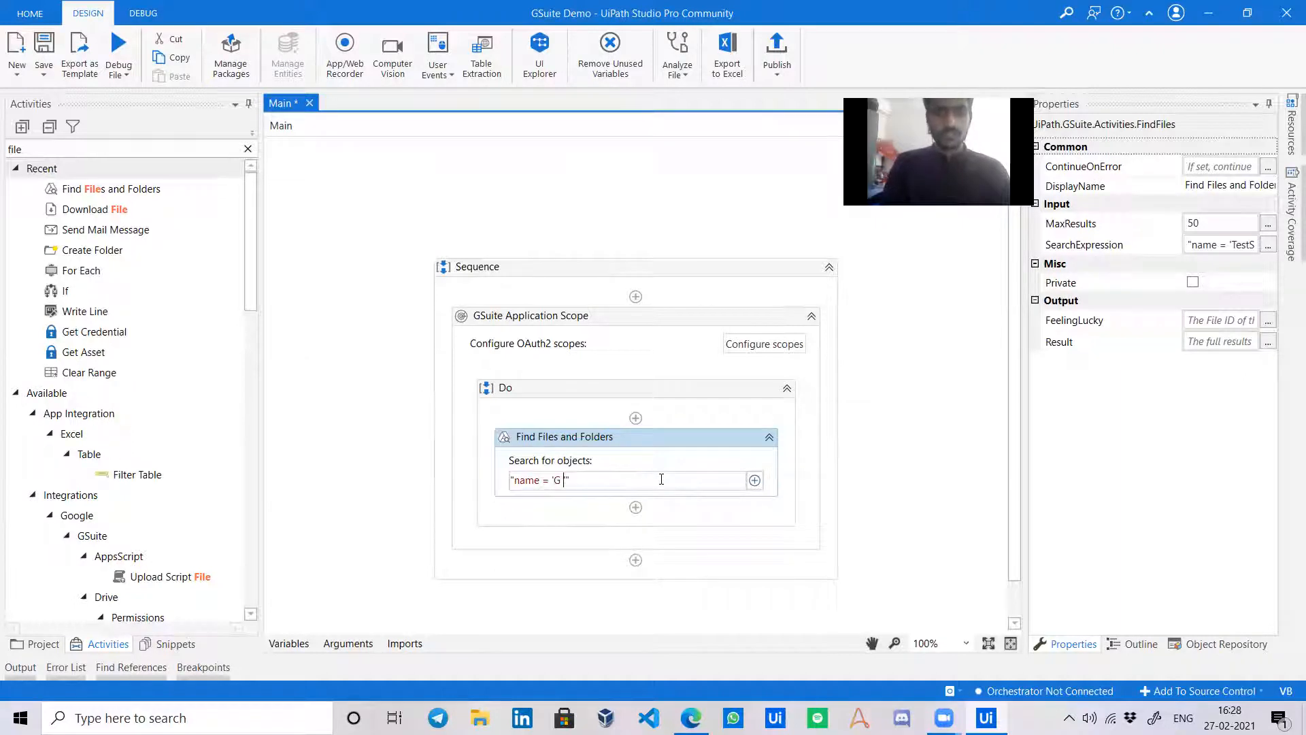
pyautogui.write(' Suite Demo')
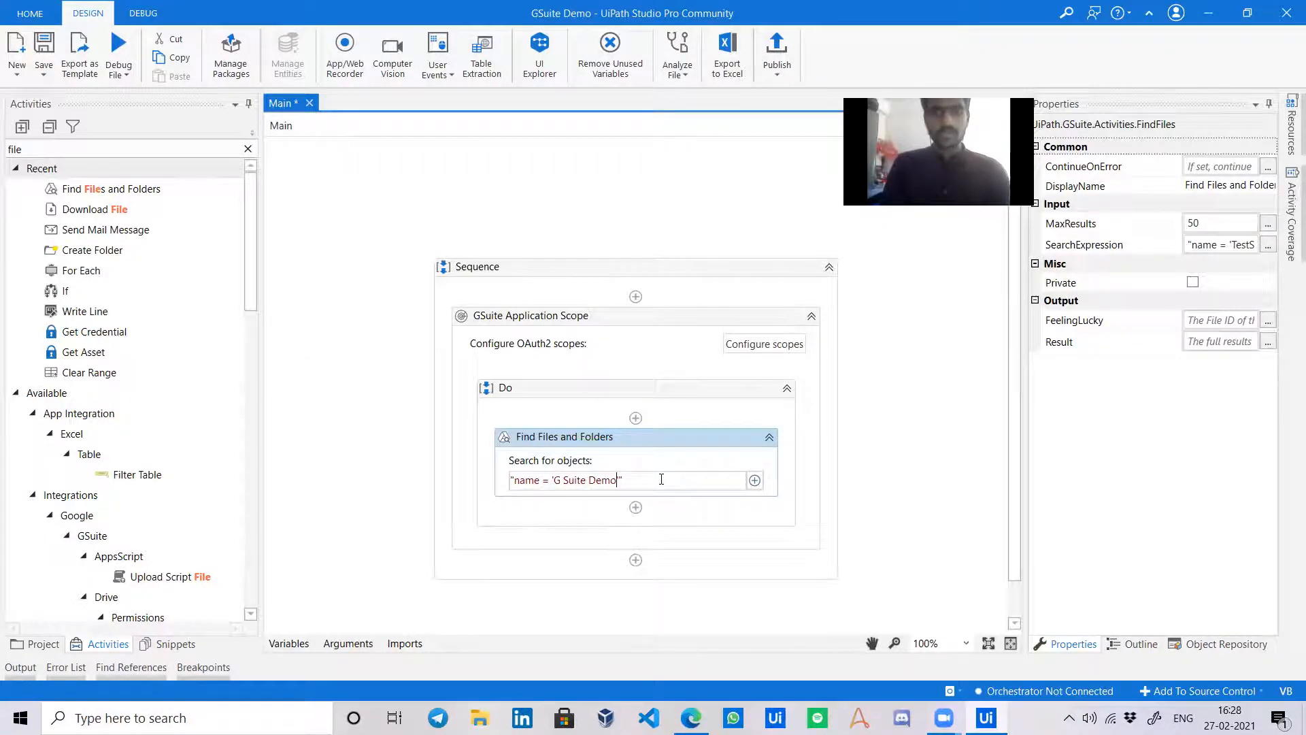
pyautogui.hotkey('alt', 'Tab')
pyautogui.hotkey('alt', 'Tab')
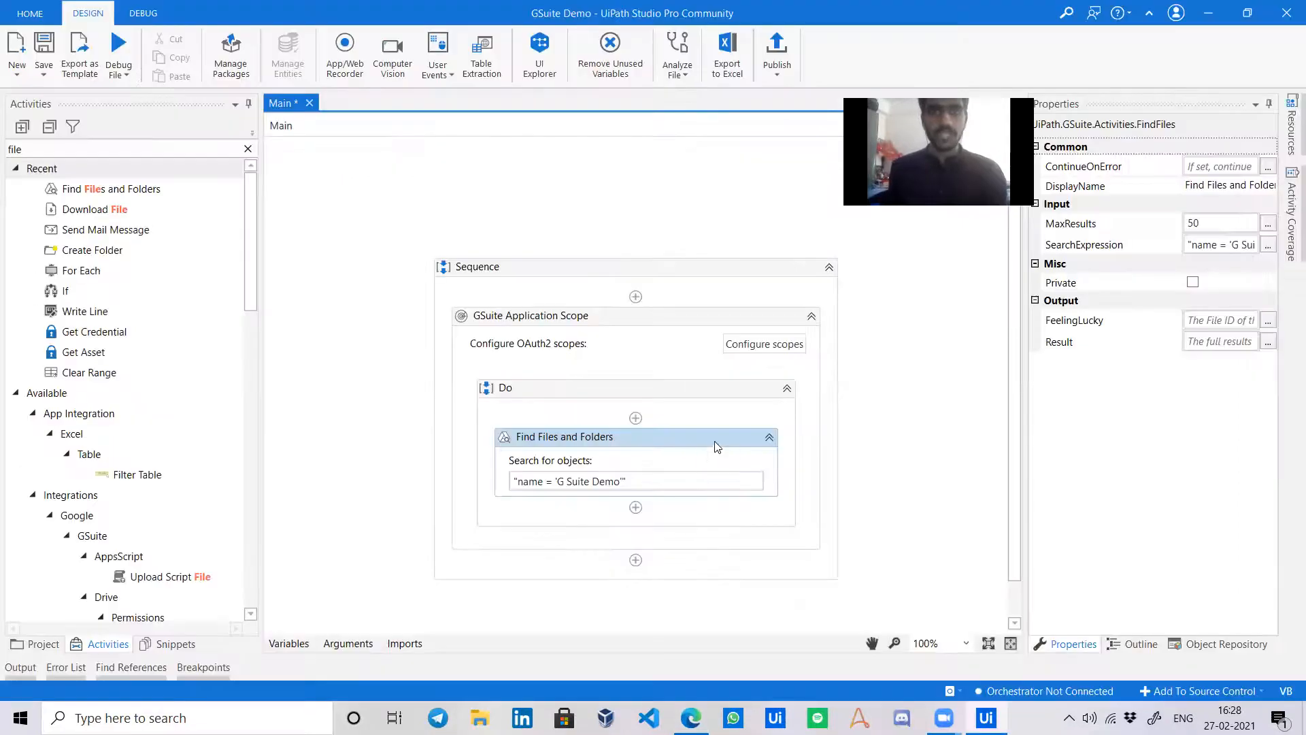
pyautogui.click(1238, 320)
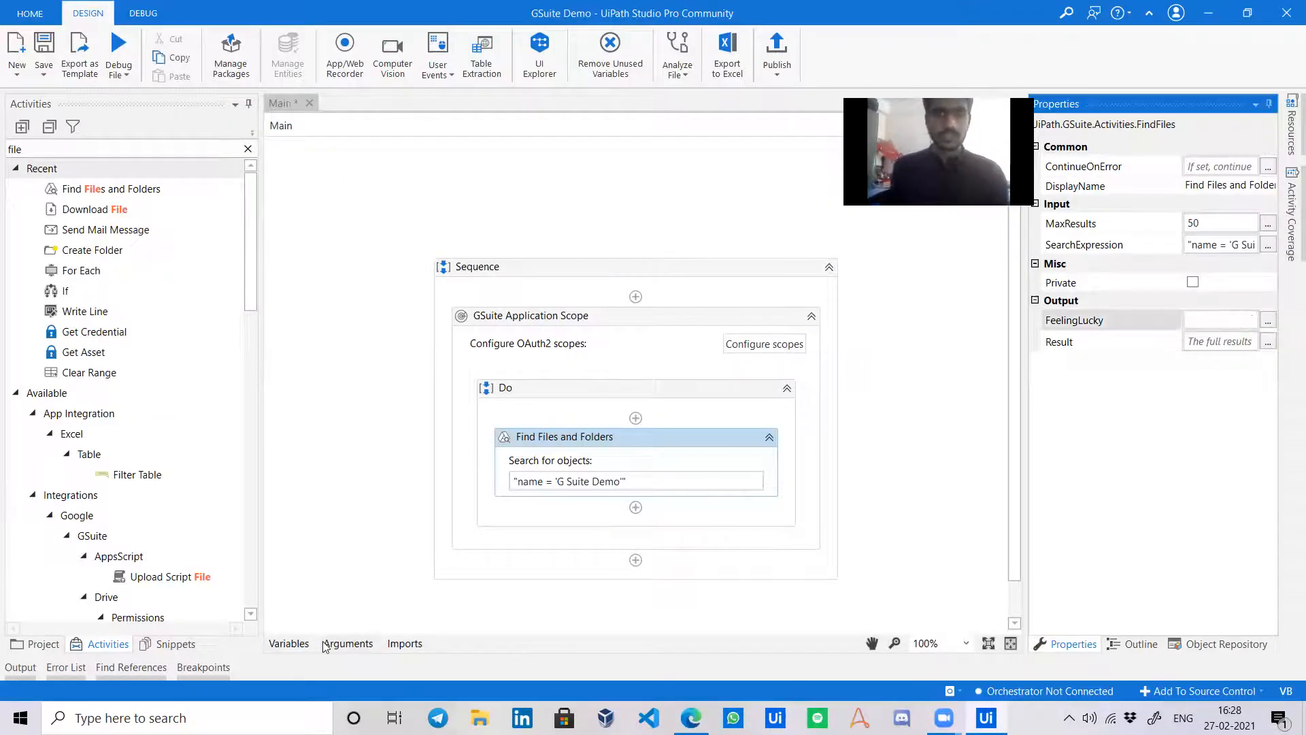
# Delete the unused objId, DT1, check and FolderId variables.
pyautogui.click(289, 643)
pyautogui.moveTo(375, 473); pyautogui.dragTo(361, 525)
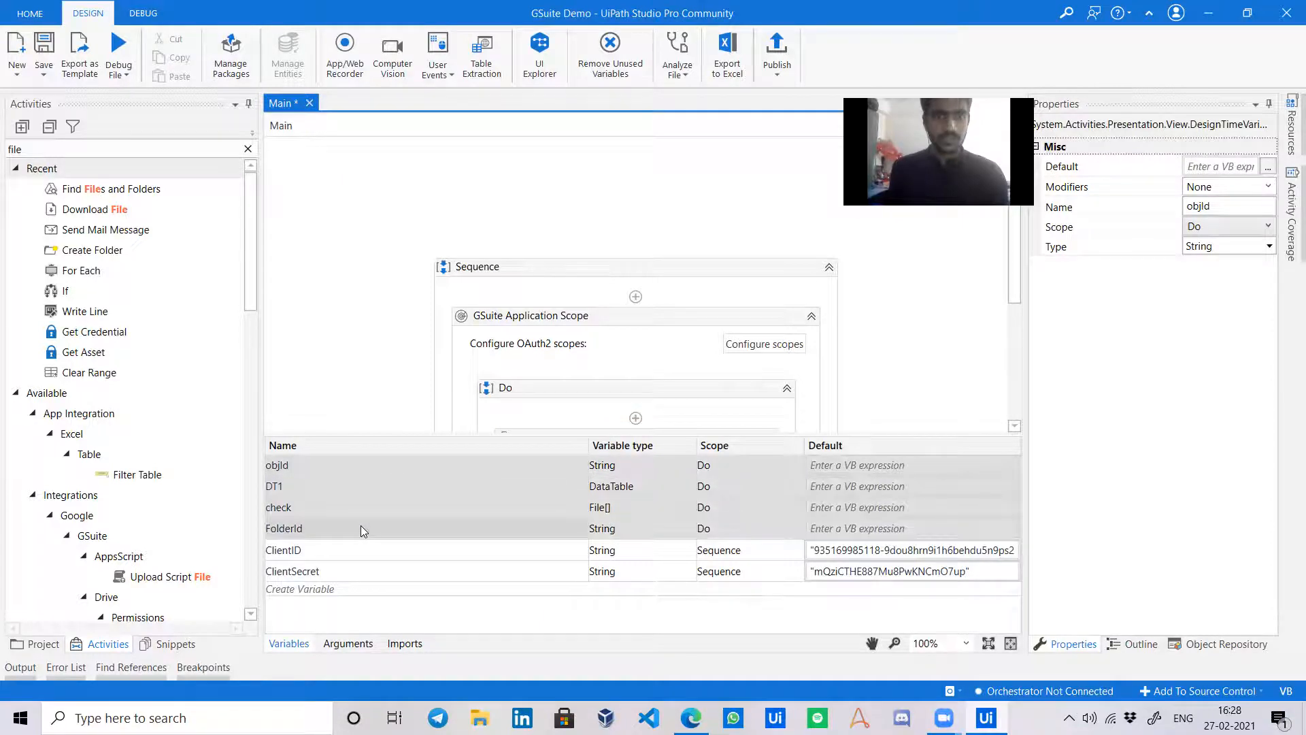
pyautogui.press('Delete')
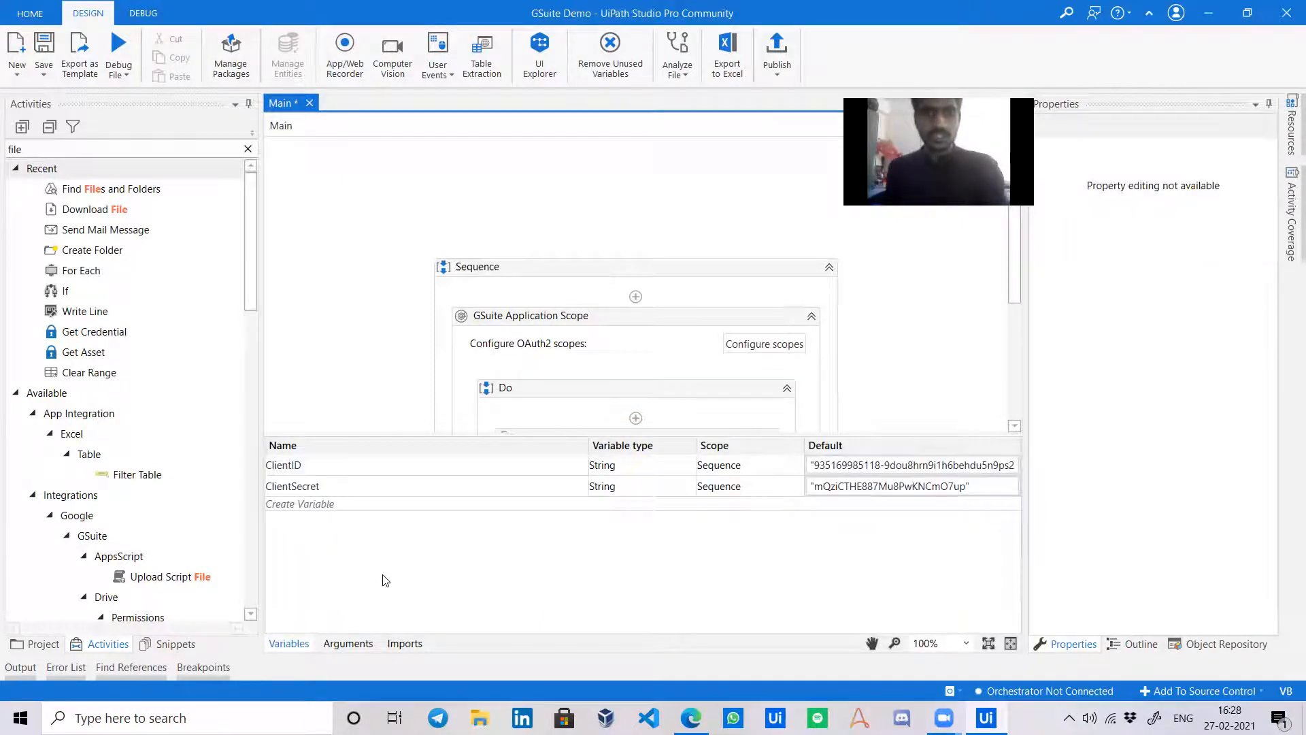
pyautogui.click(343, 649)
pyautogui.click(349, 643)
pyautogui.click(300, 641)
pyautogui.click(300, 640)
# Store the search's FeelingLucky output in a new MainFolderName variable.
pyautogui.click(643, 438)
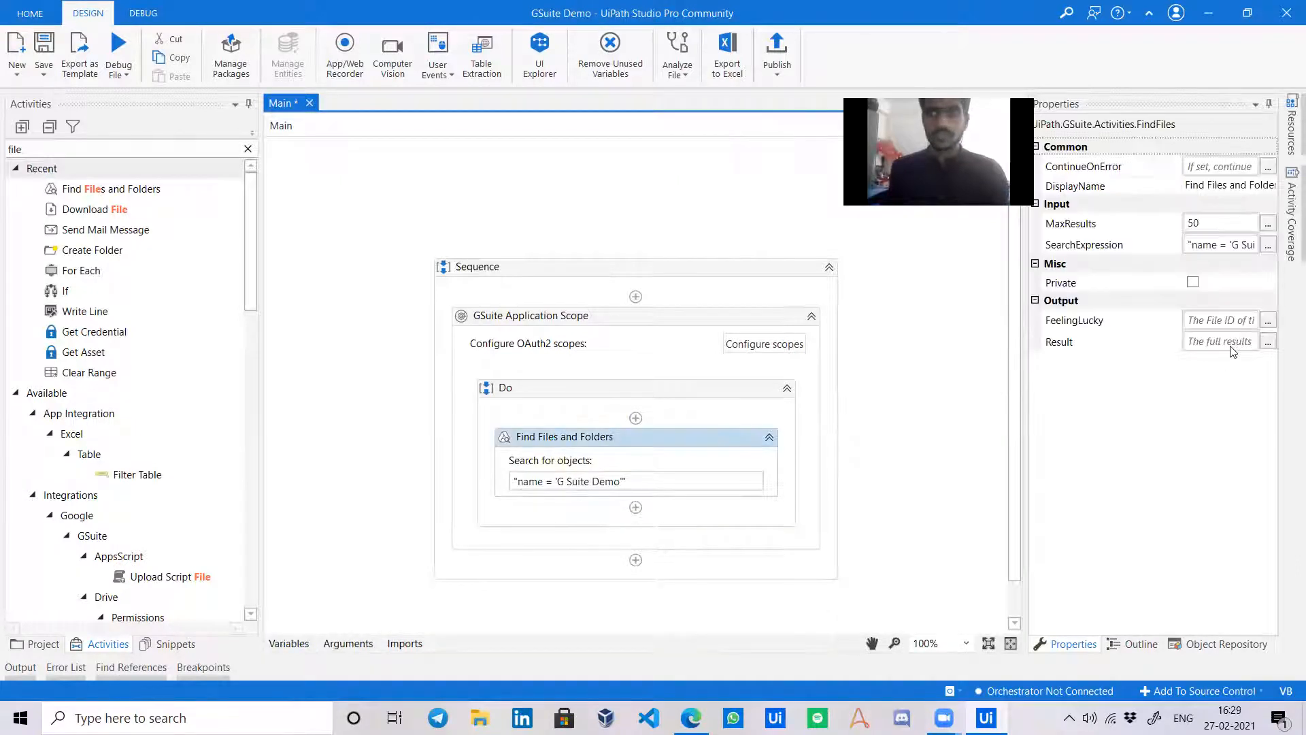
pyautogui.click(1214, 322)
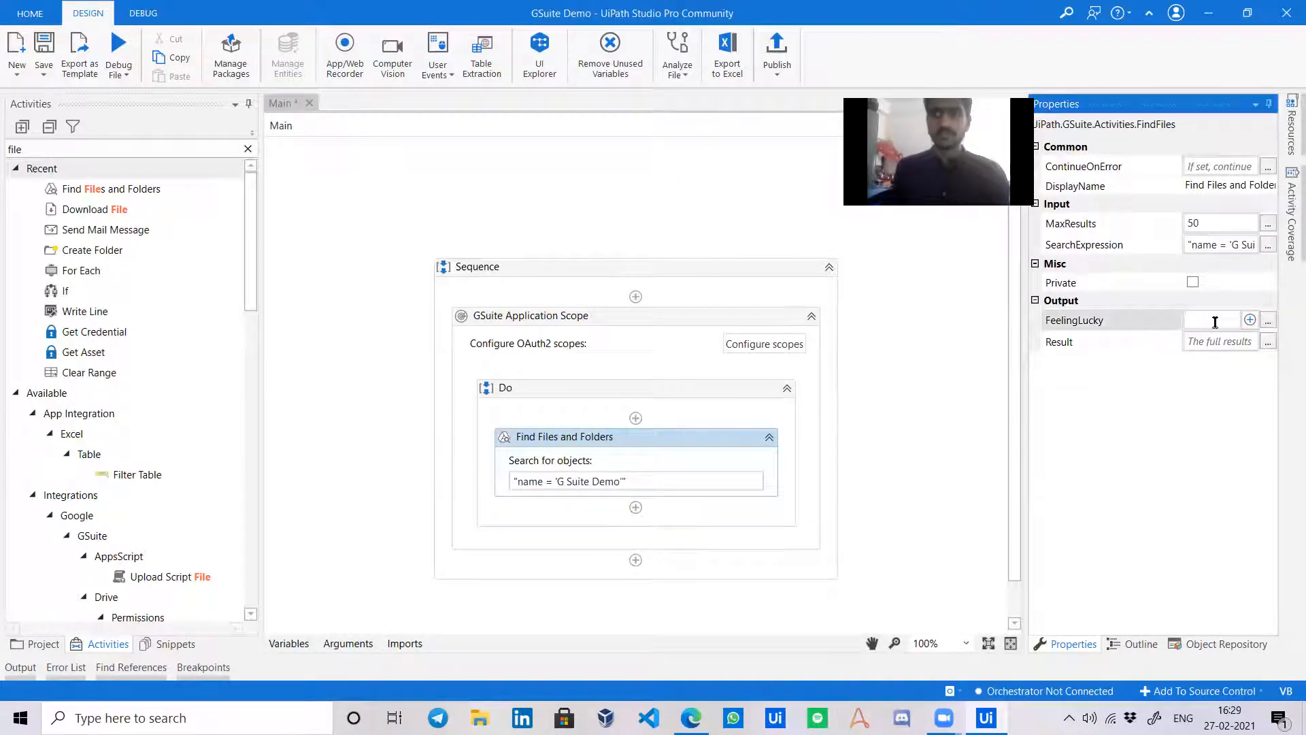
pyautogui.hotkey('ctrl', 'k')
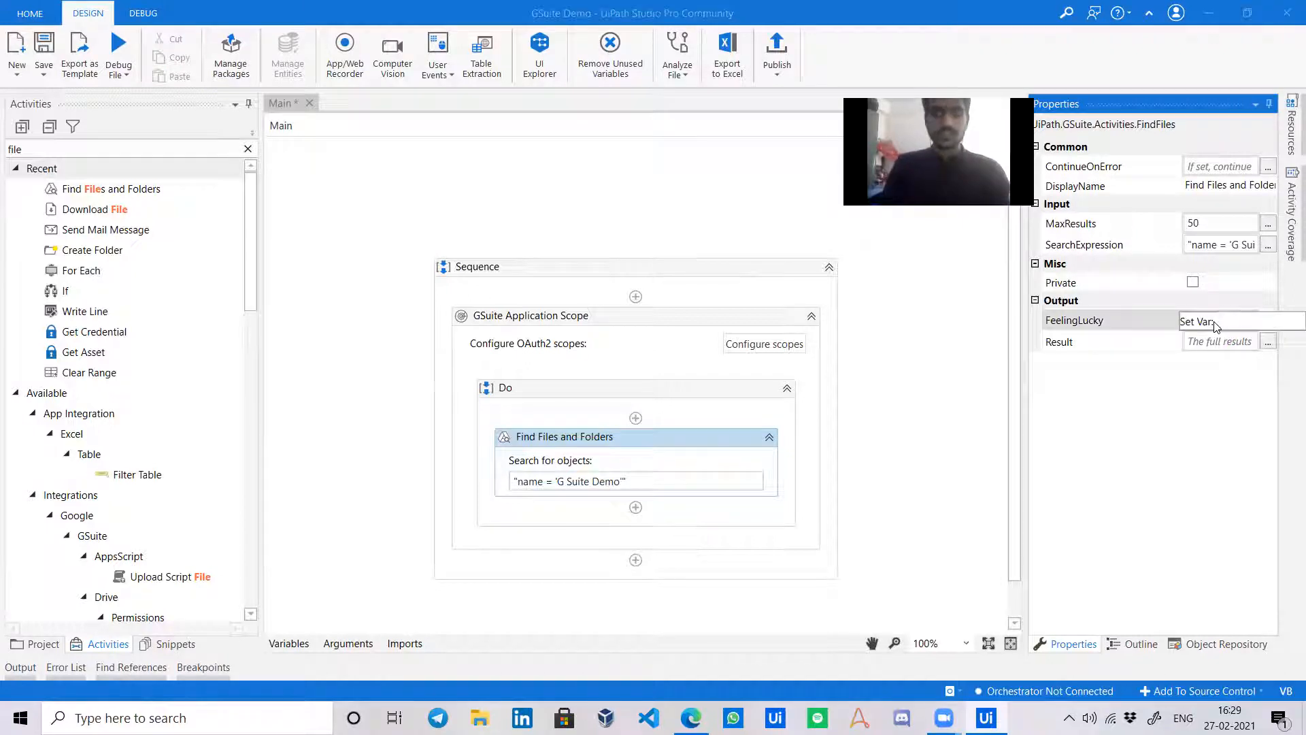
pyautogui.write('MainFolderName')
pyautogui.press('Return')
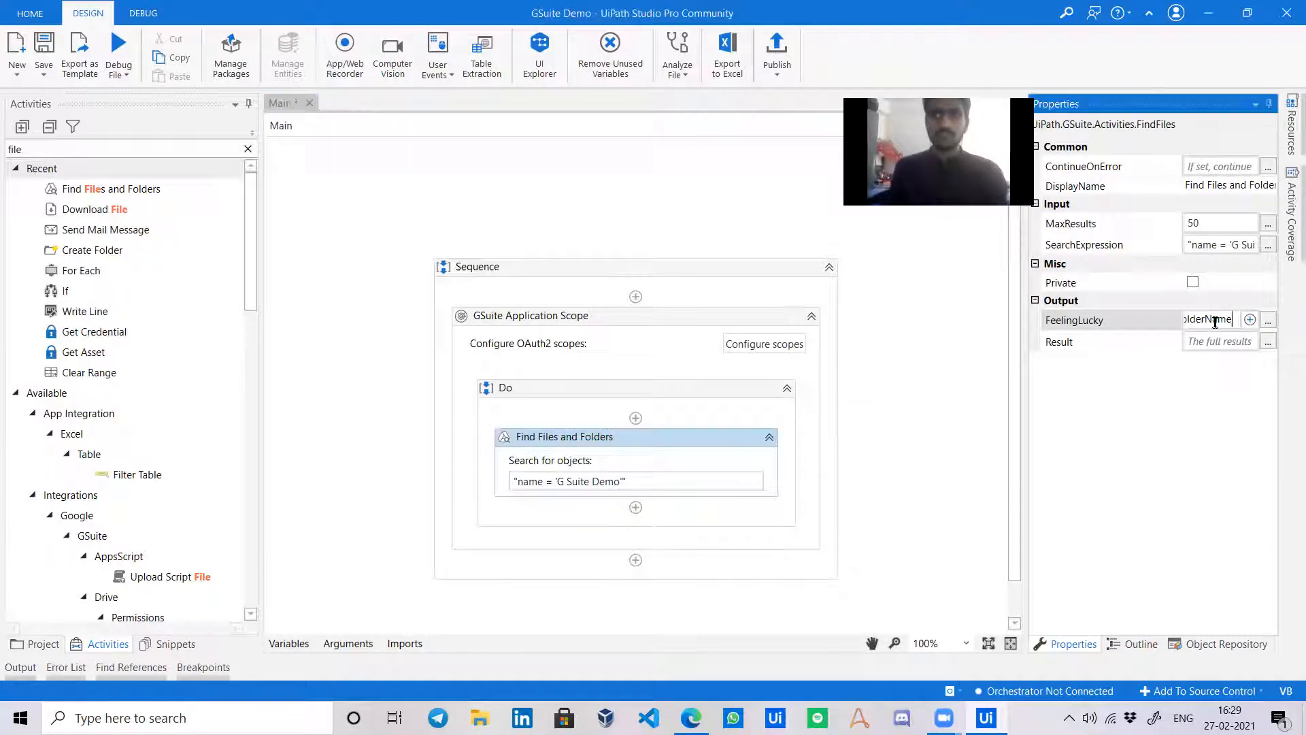
pyautogui.click(891, 433)
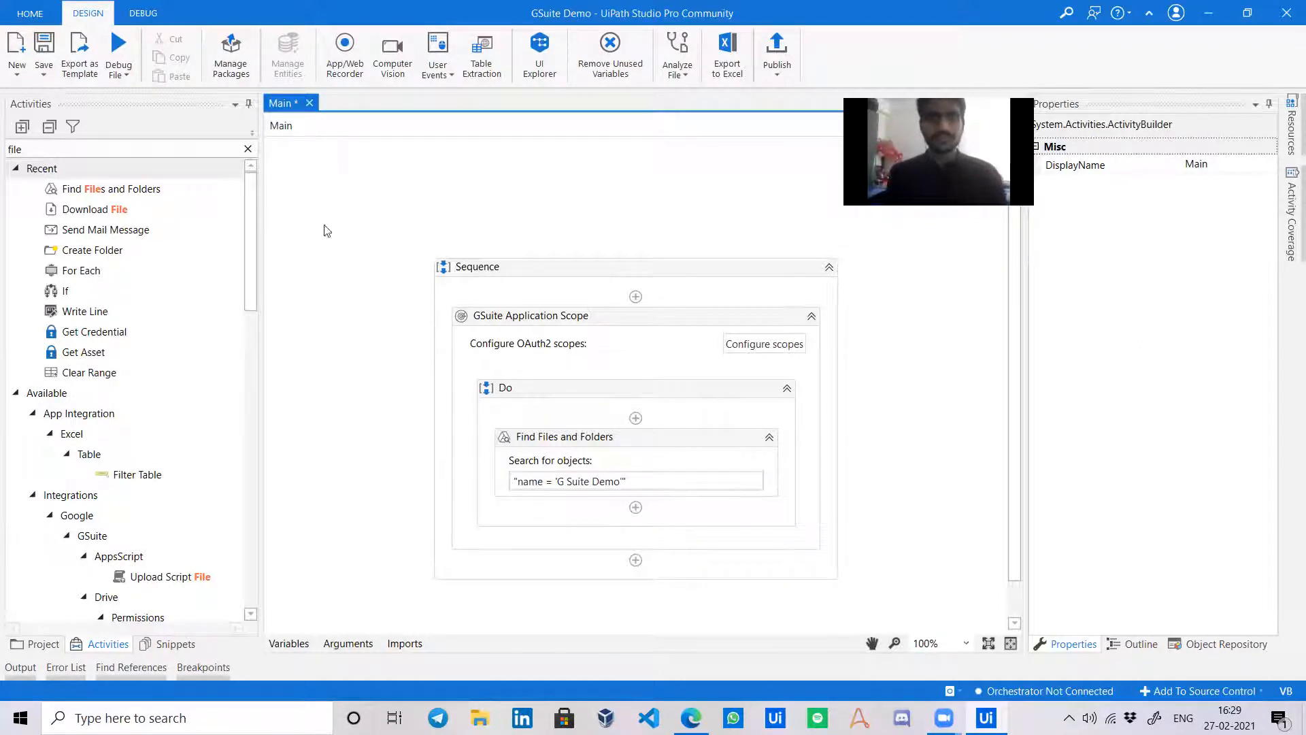
# Add a second Find Files and Folders activity and begin its query with MainFolderName.
pyautogui.moveTo(190, 188); pyautogui.dragTo(623, 484)
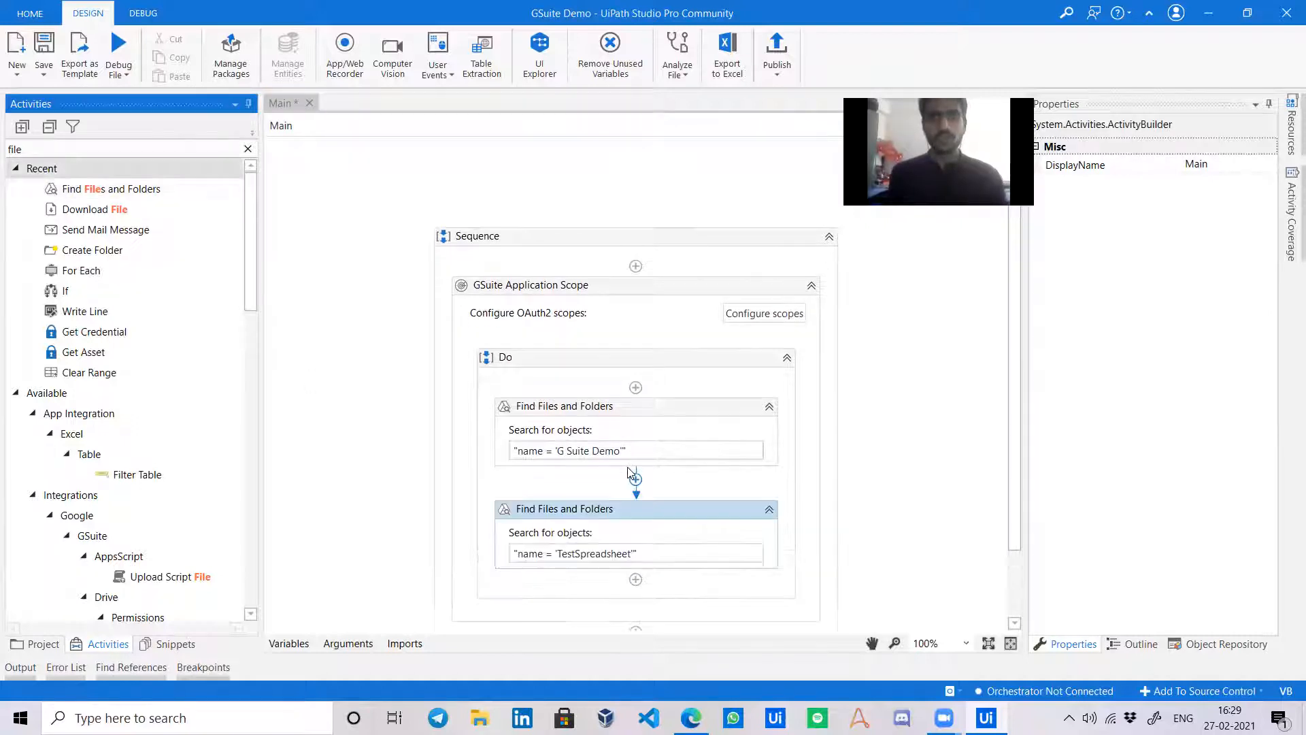
pyautogui.click(665, 555)
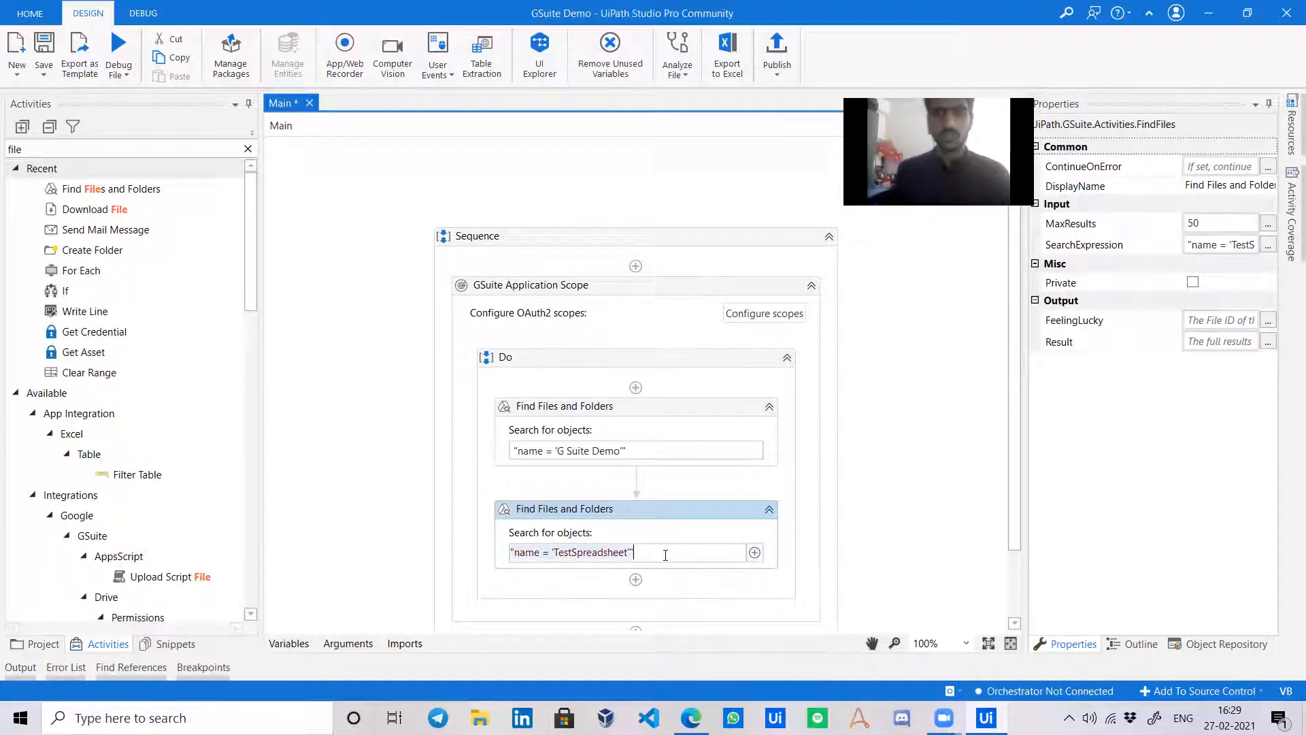
pyautogui.press('BackSpace')
pyautogui.write('"')
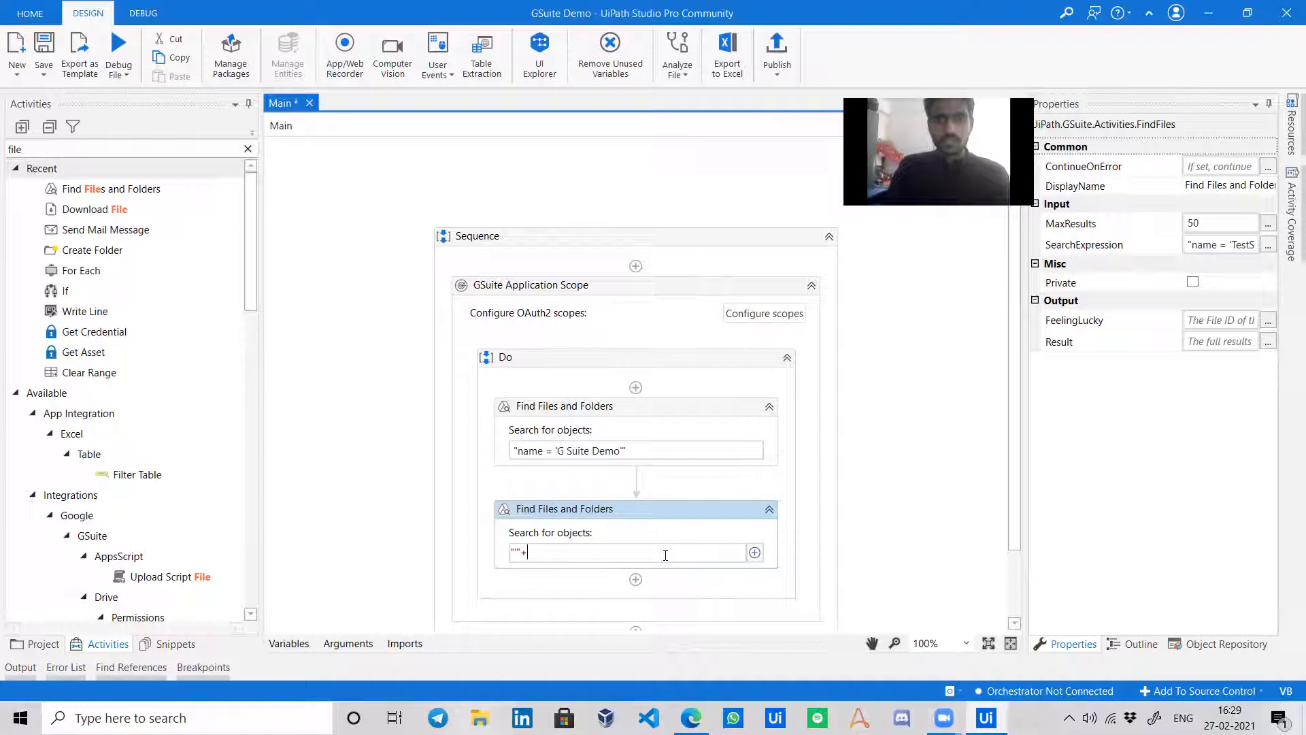
pyautogui.write('+m')
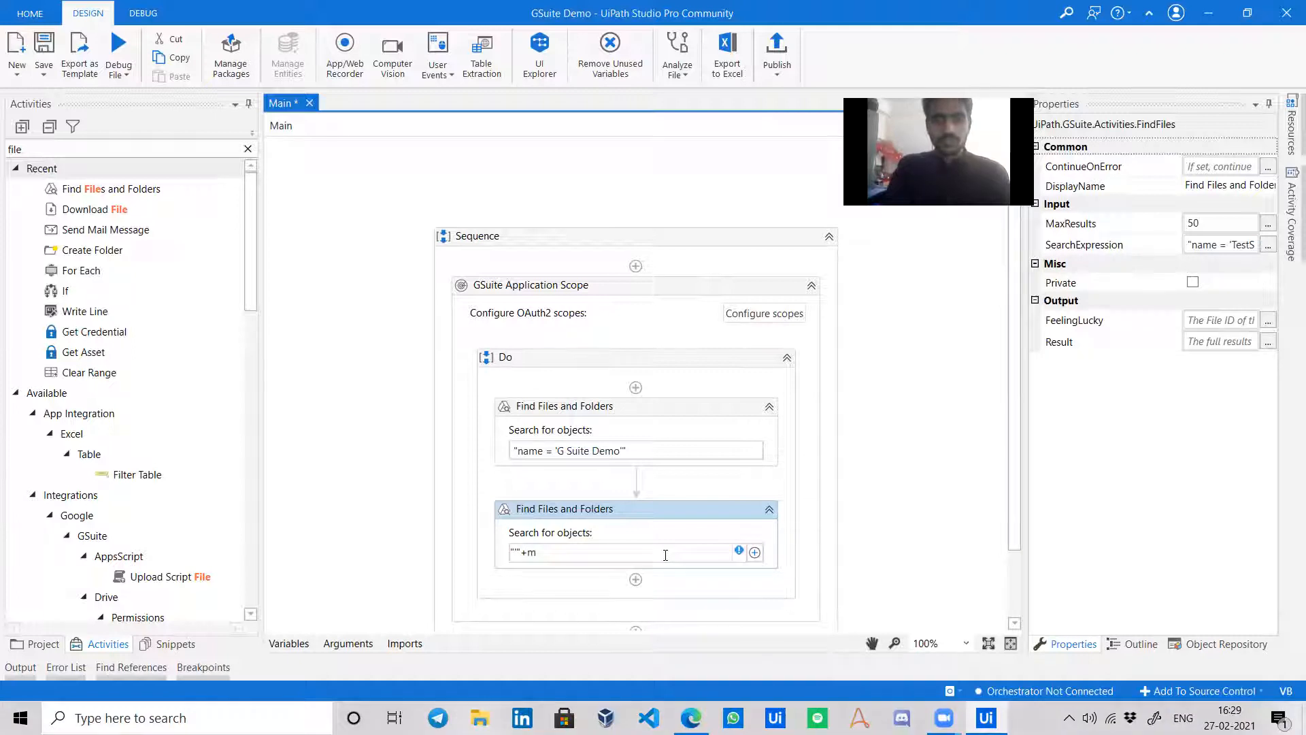
pyautogui.write('ain')
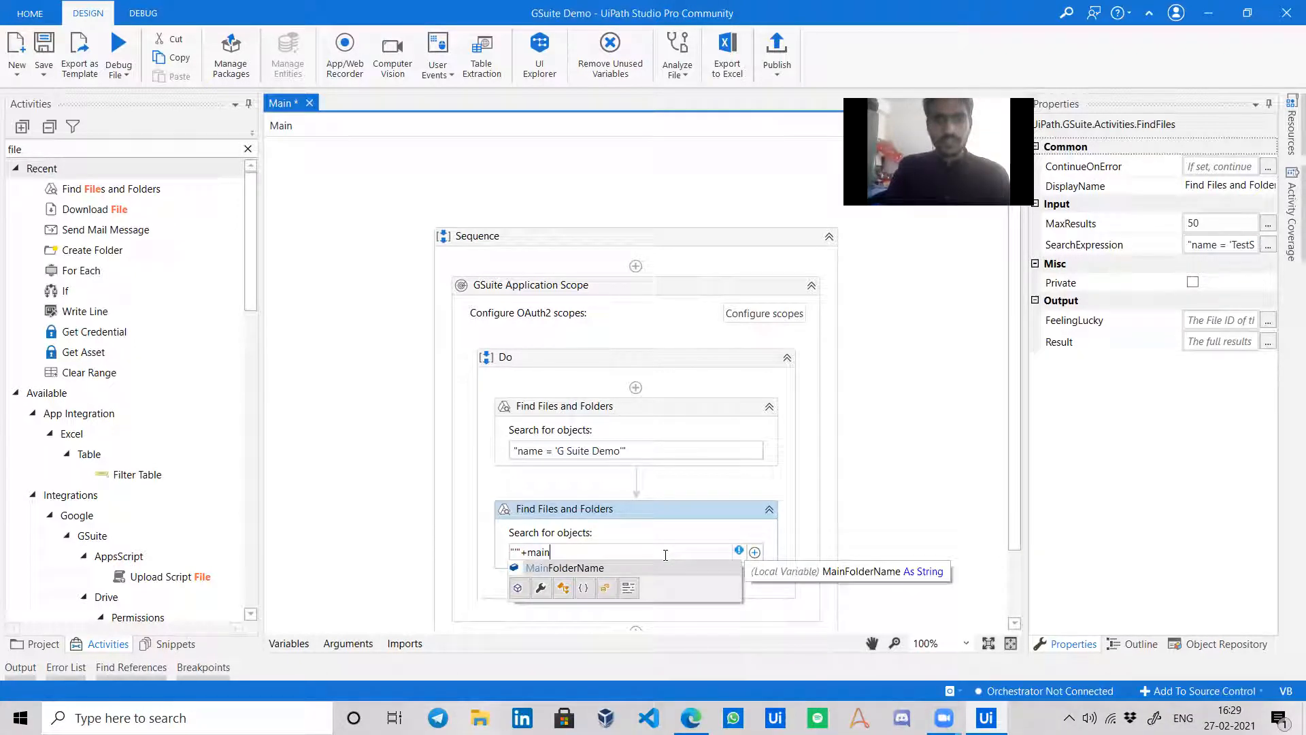
pyautogui.press('Tab')
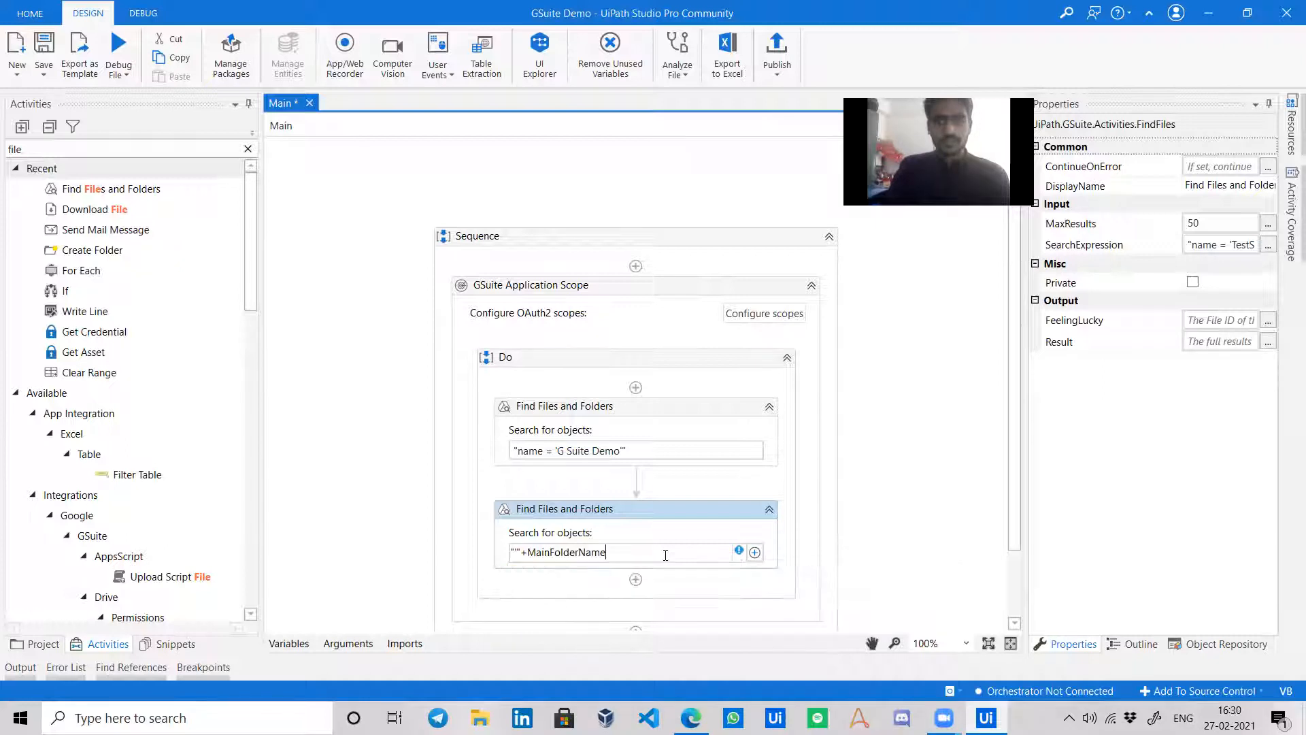
# Complete the query as "'"+MainFolderName+"' in parents and name contains '".
pyautogui.click(680, 443)
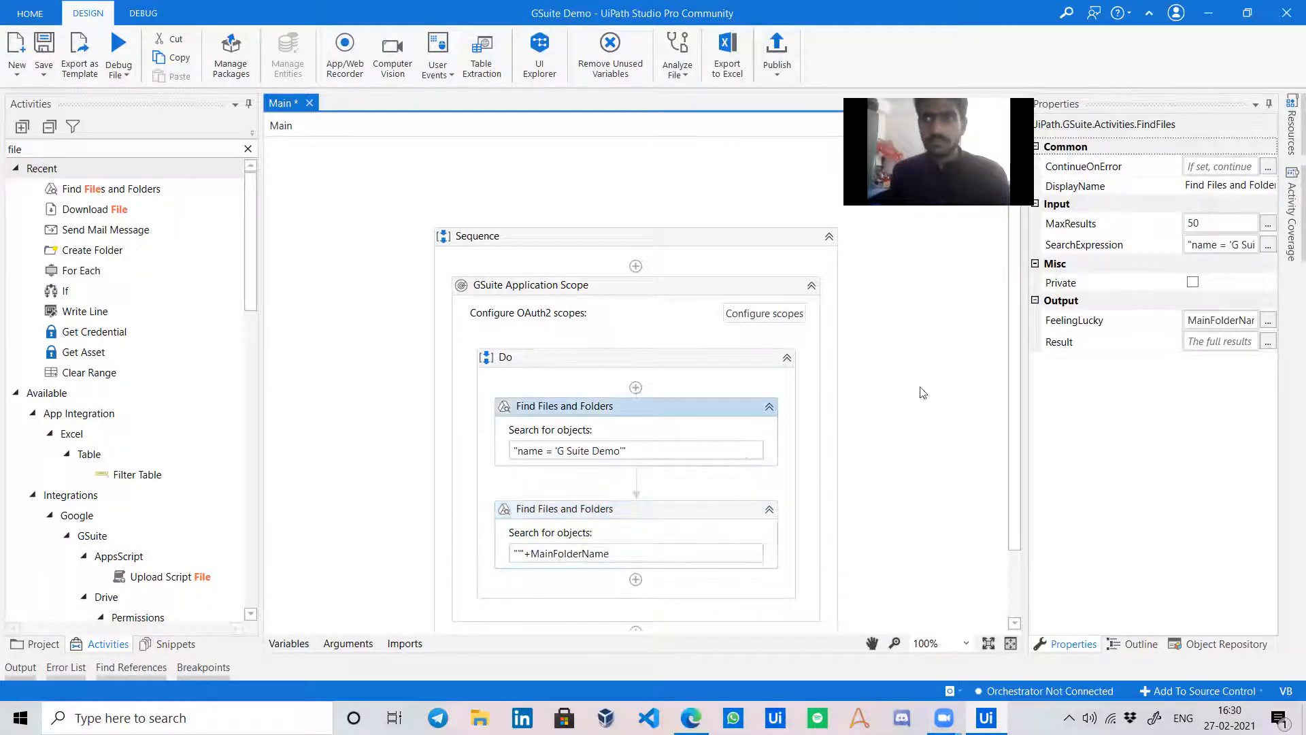
pyautogui.click(638, 551)
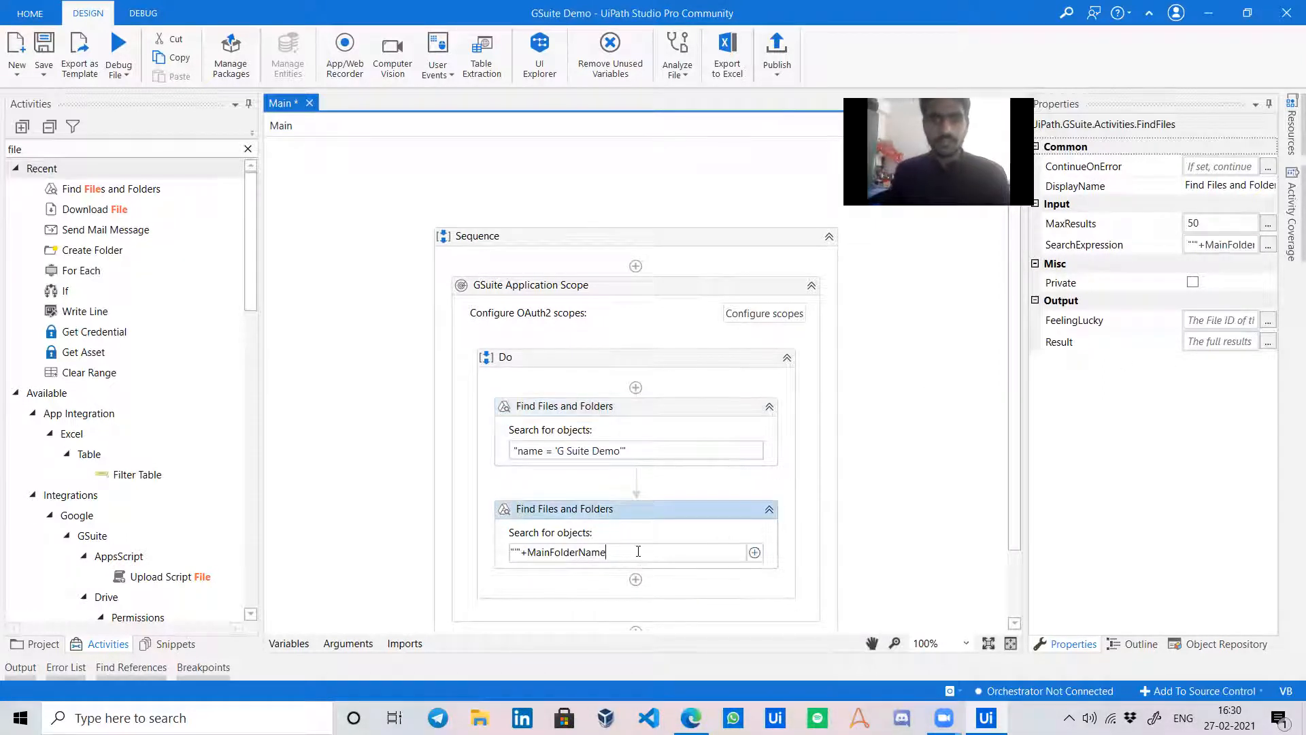
pyautogui.write('+""')
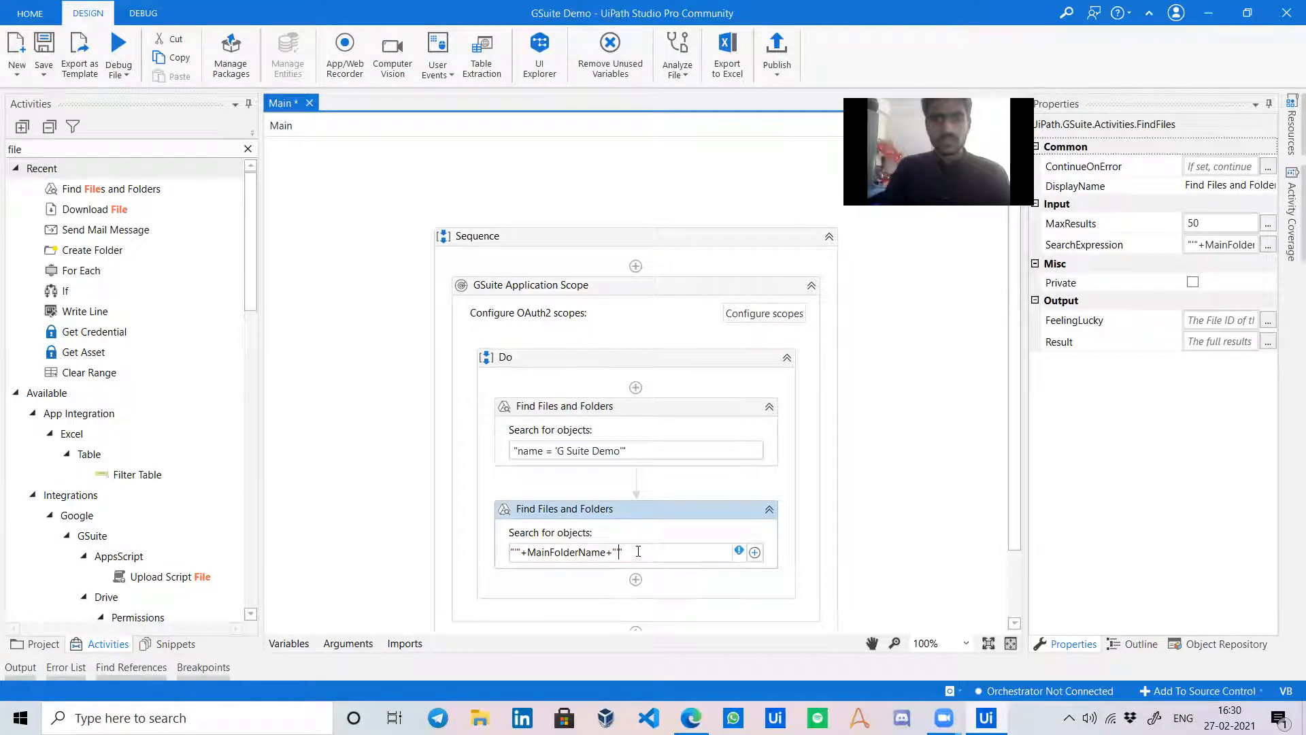
pyautogui.press('BackSpace')
pyautogui.press('BackSpace')
pyautogui.press('BackSpace')
pyautogui.write('in parents and name')
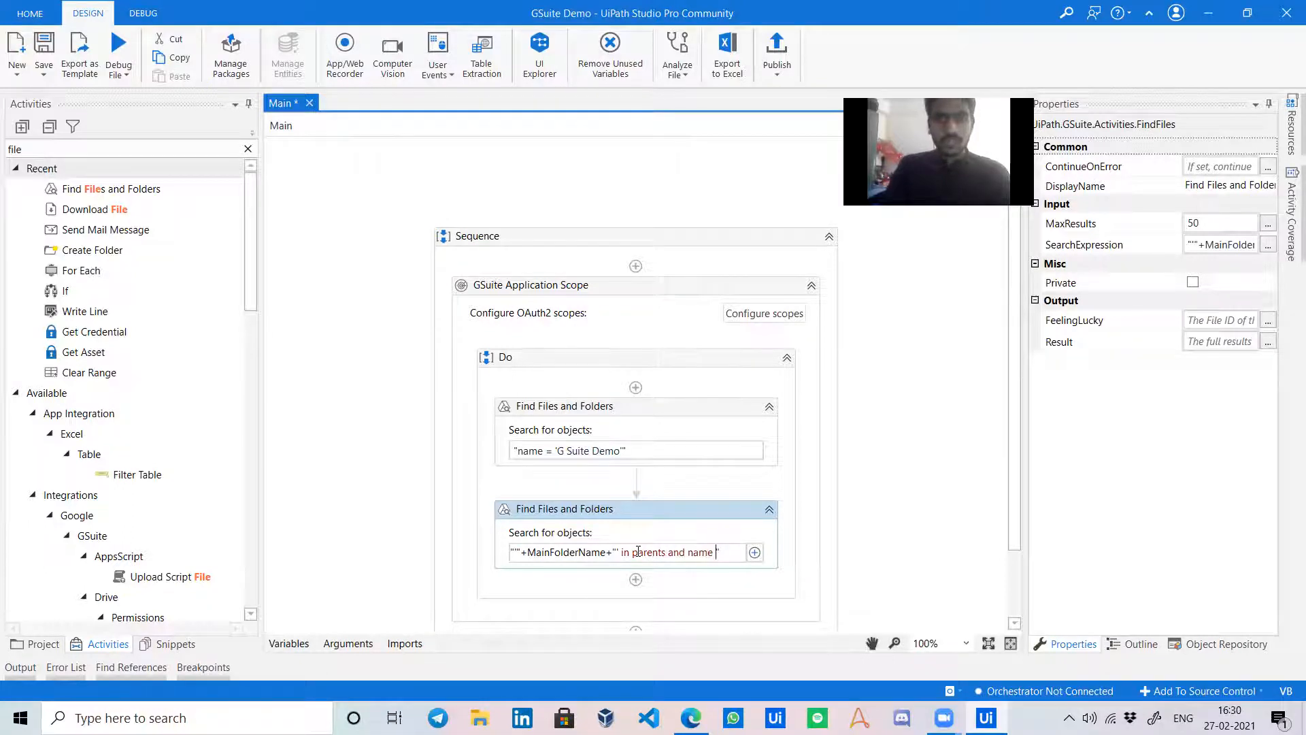
pyautogui.write(' contains')
pyautogui.press('BackSpace')
pyautogui.write('\'"')
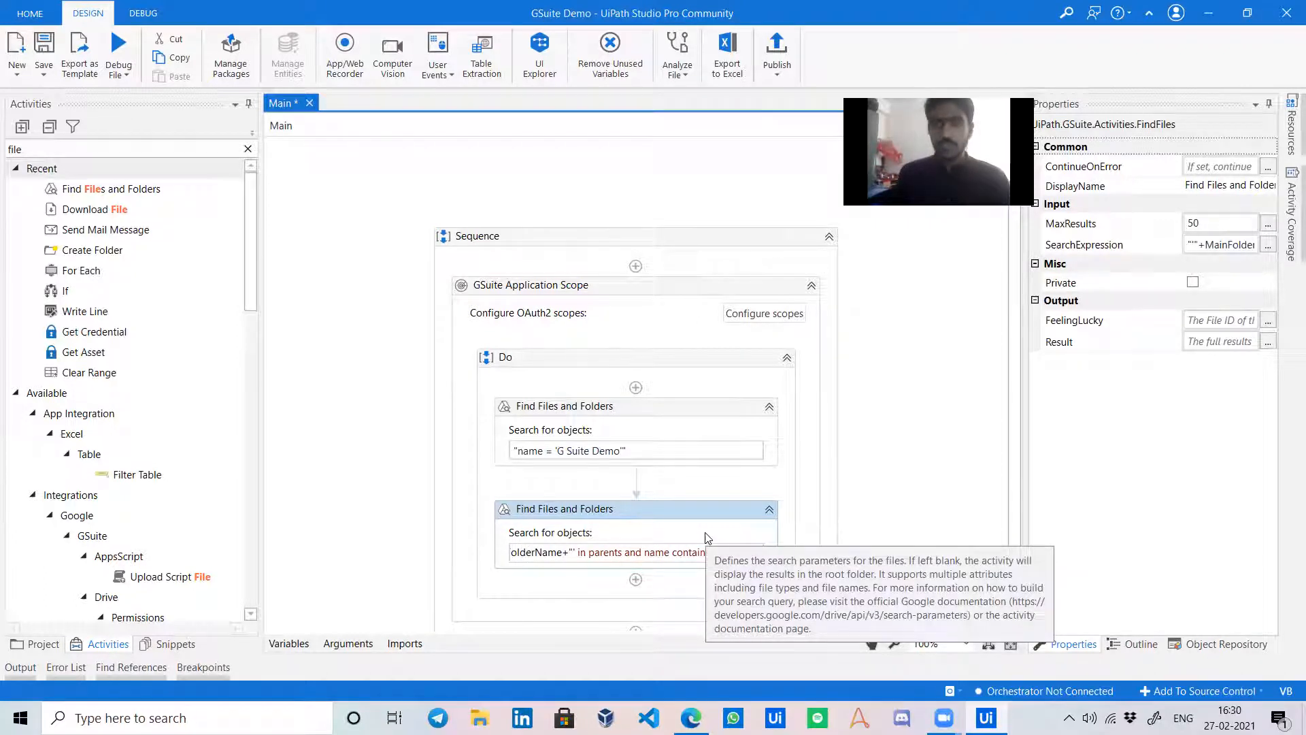
# Save the second search's Result into a new FilenFolderList variable.
pyautogui.click(664, 533)
pyautogui.click(1203, 343)
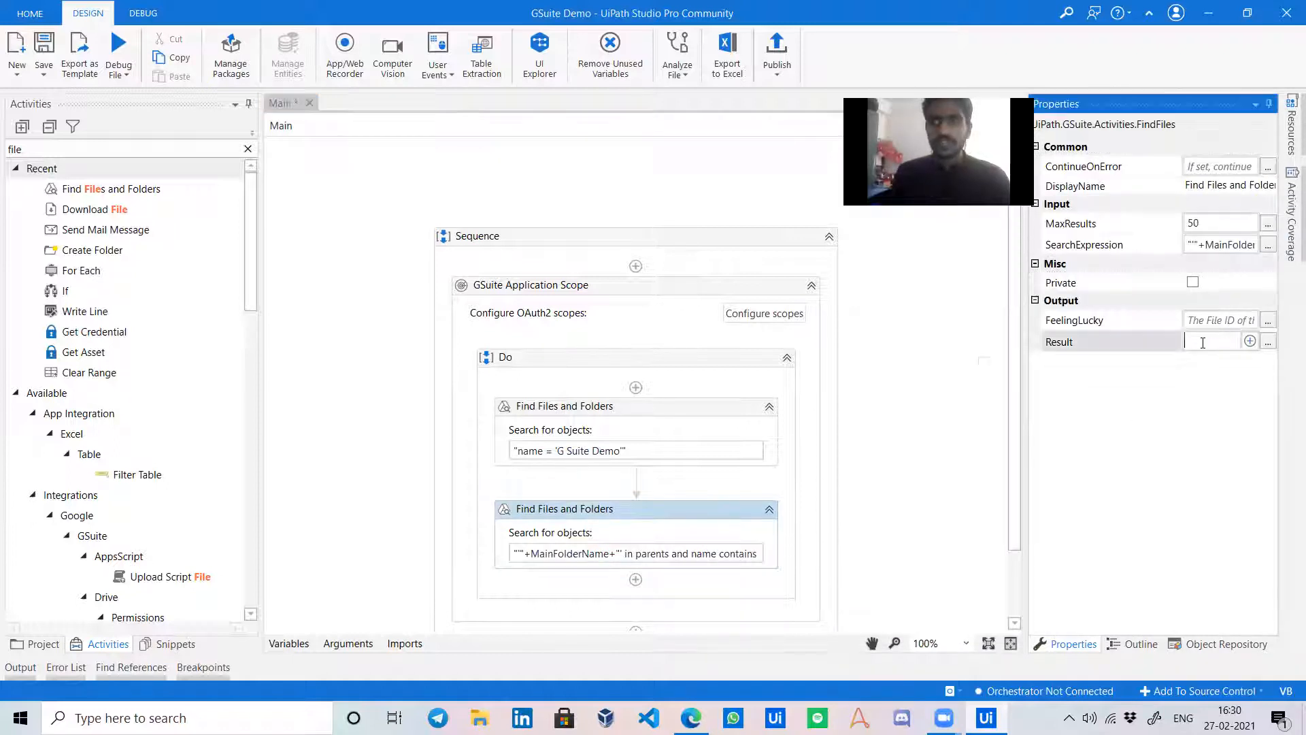
pyautogui.hotkey('ctrl', 'k')
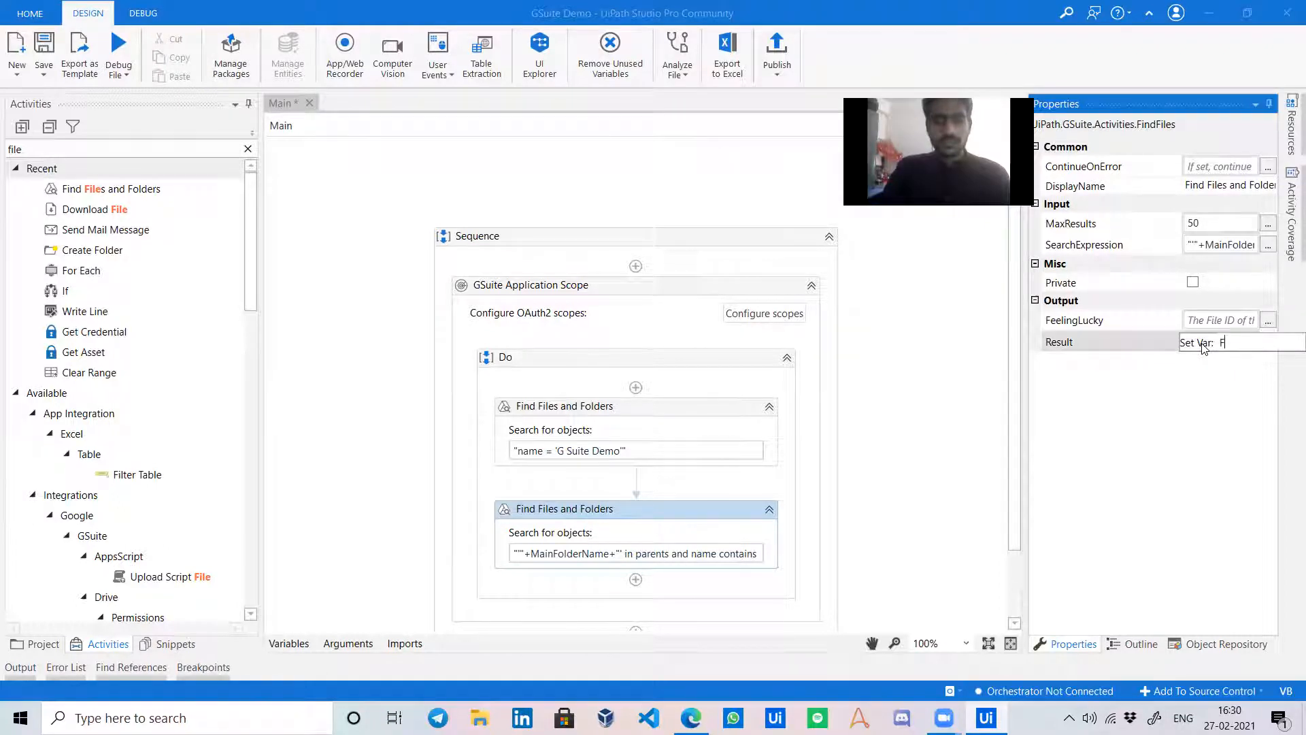
pyautogui.write('FilenFolderLis')
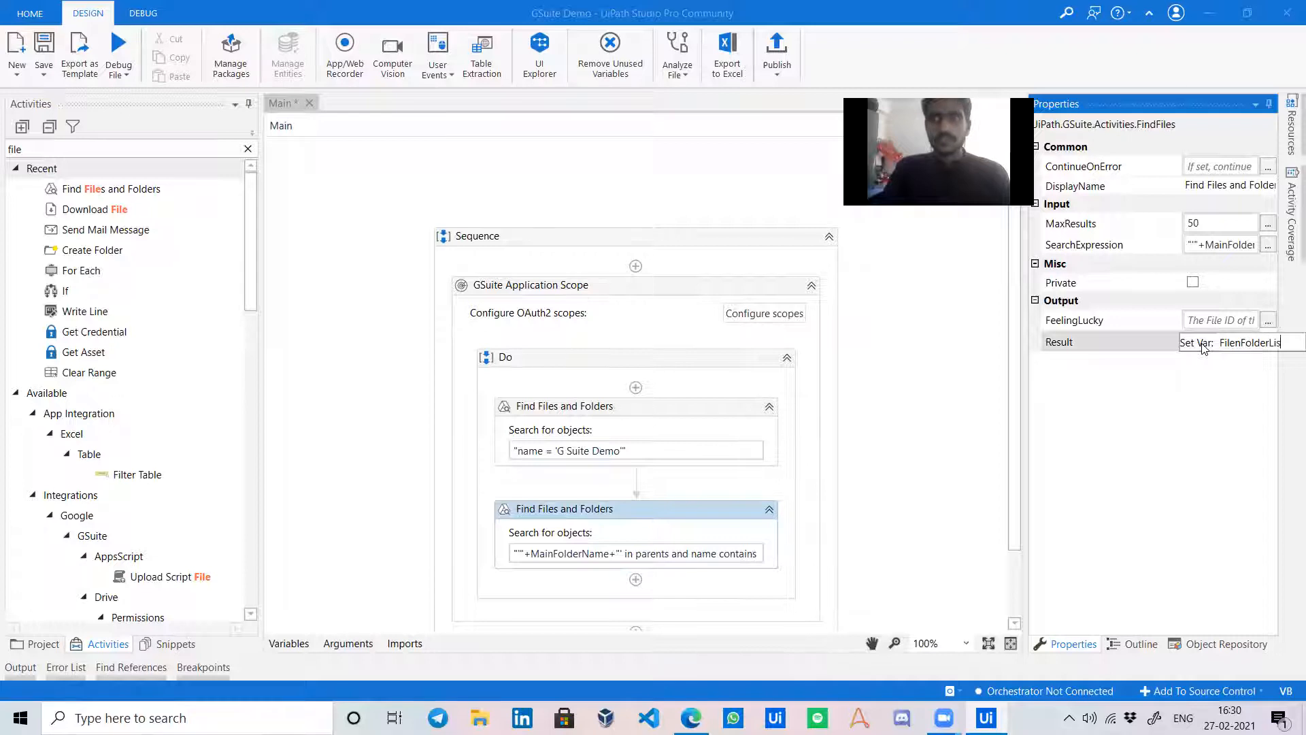
pyautogui.press('Return')
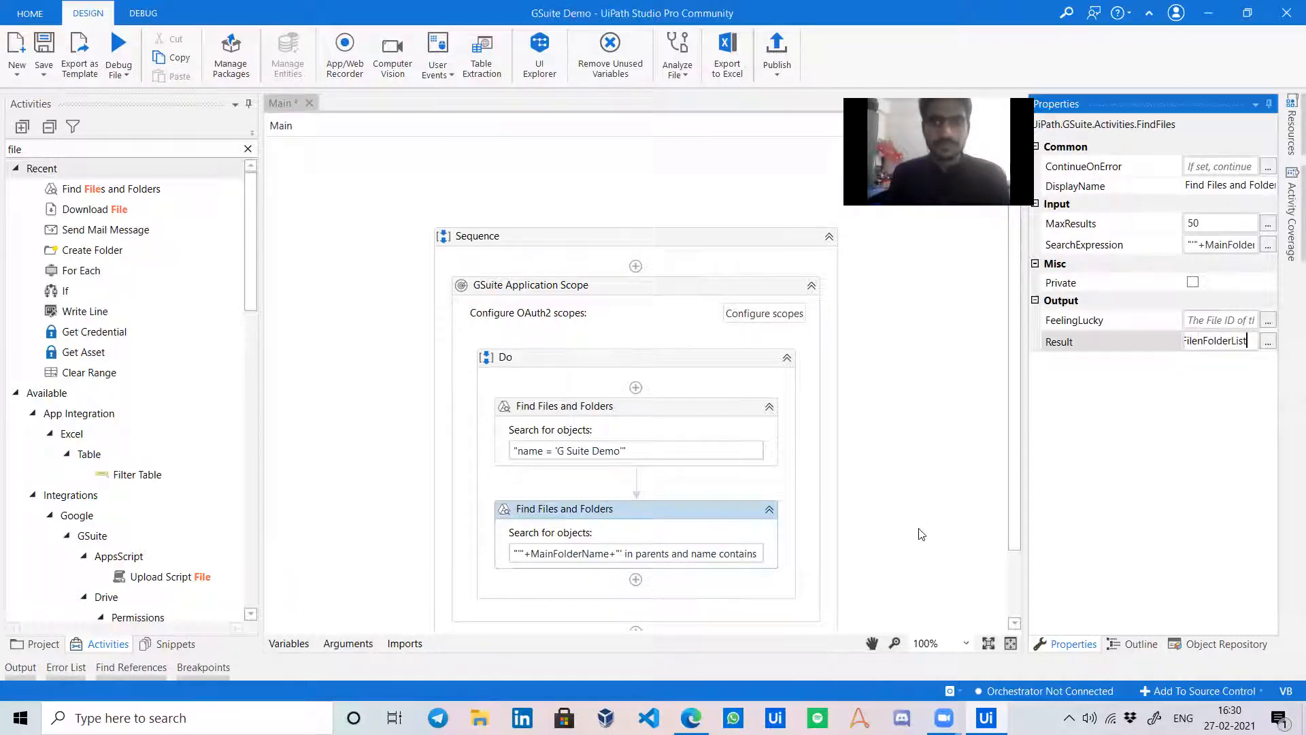
pyautogui.click(915, 520)
# Clear the Activities panel search box.
pyautogui.scroll(-2, 915, 519)
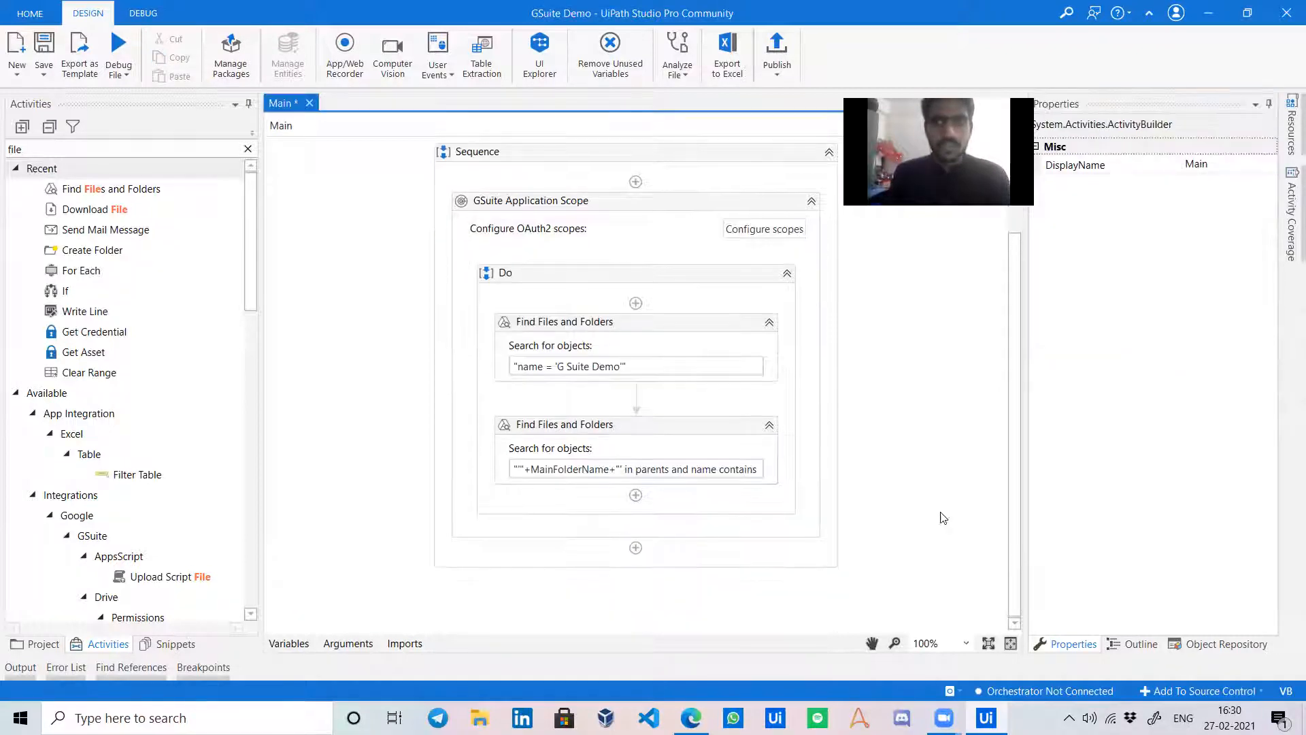
pyautogui.click(246, 150)
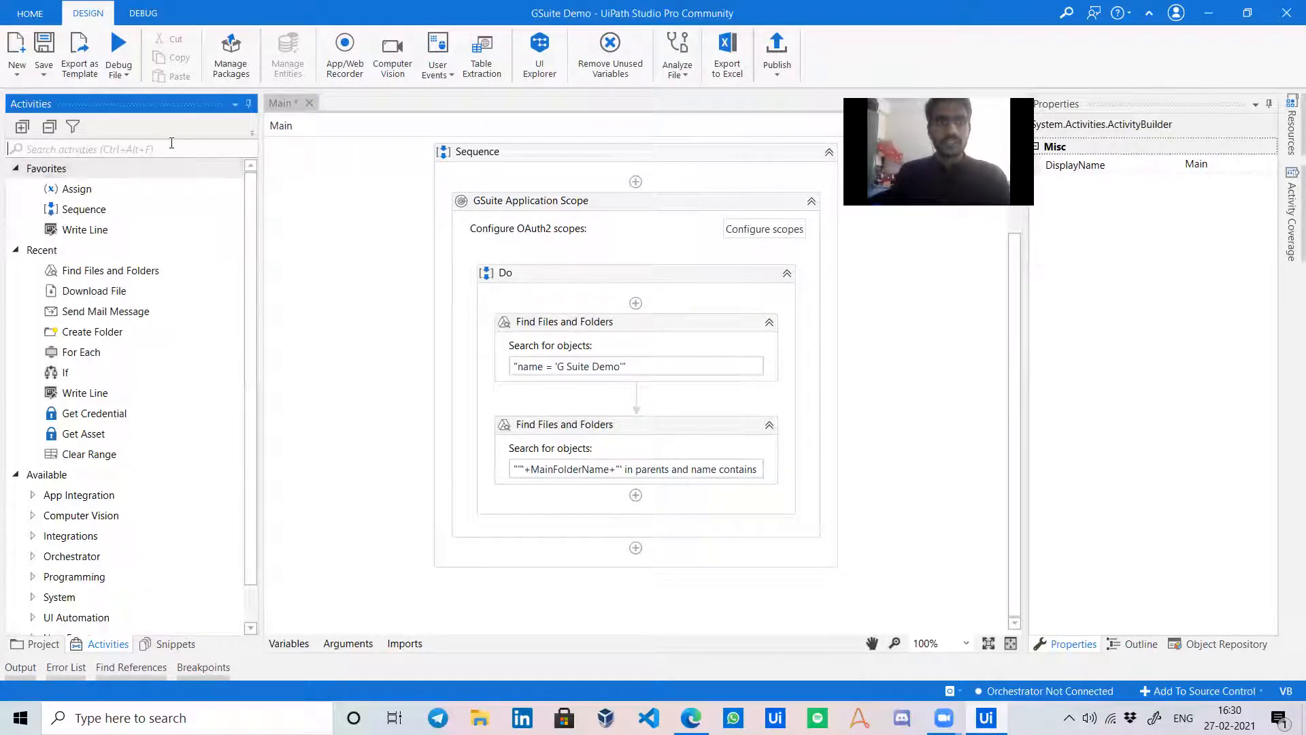
pyautogui.click(171, 145)
# Add a For Each loop below the second search iterating over FilenFolderList.
pyautogui.write('for each')
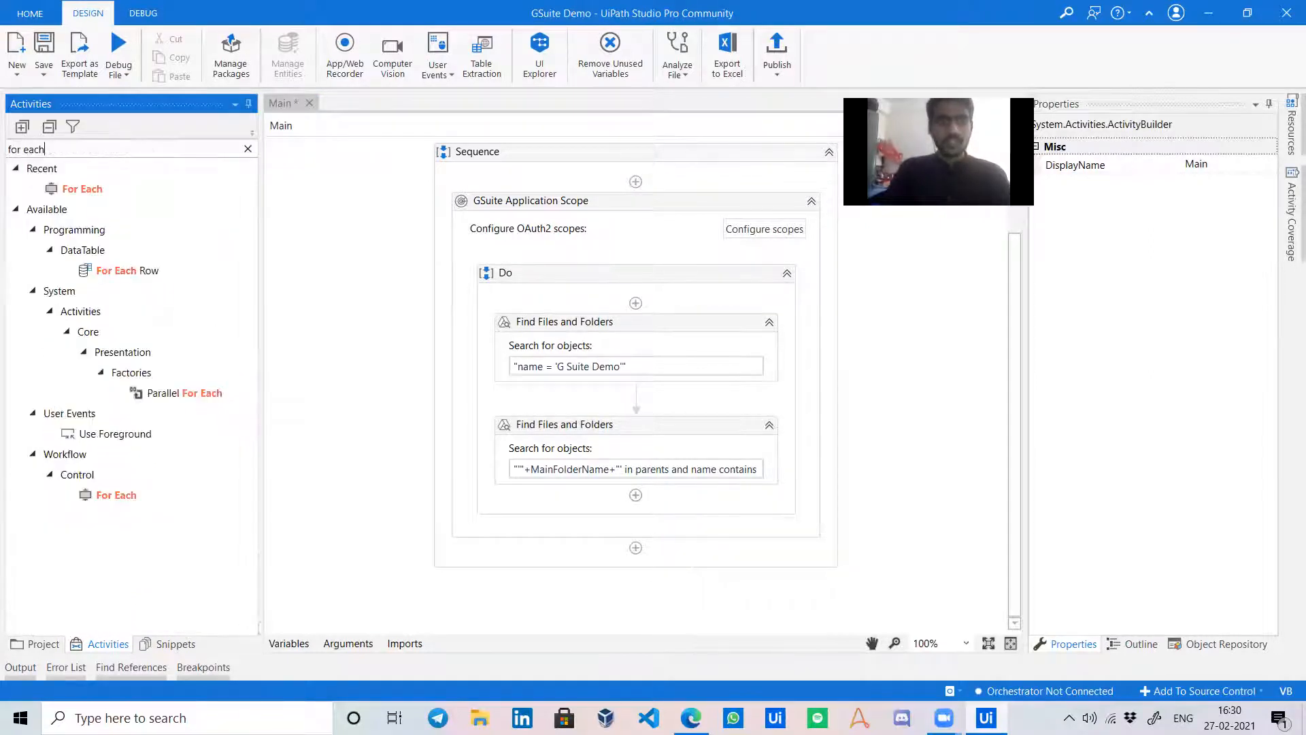
pyautogui.moveTo(677, 534); pyautogui.dragTo(670, 495)
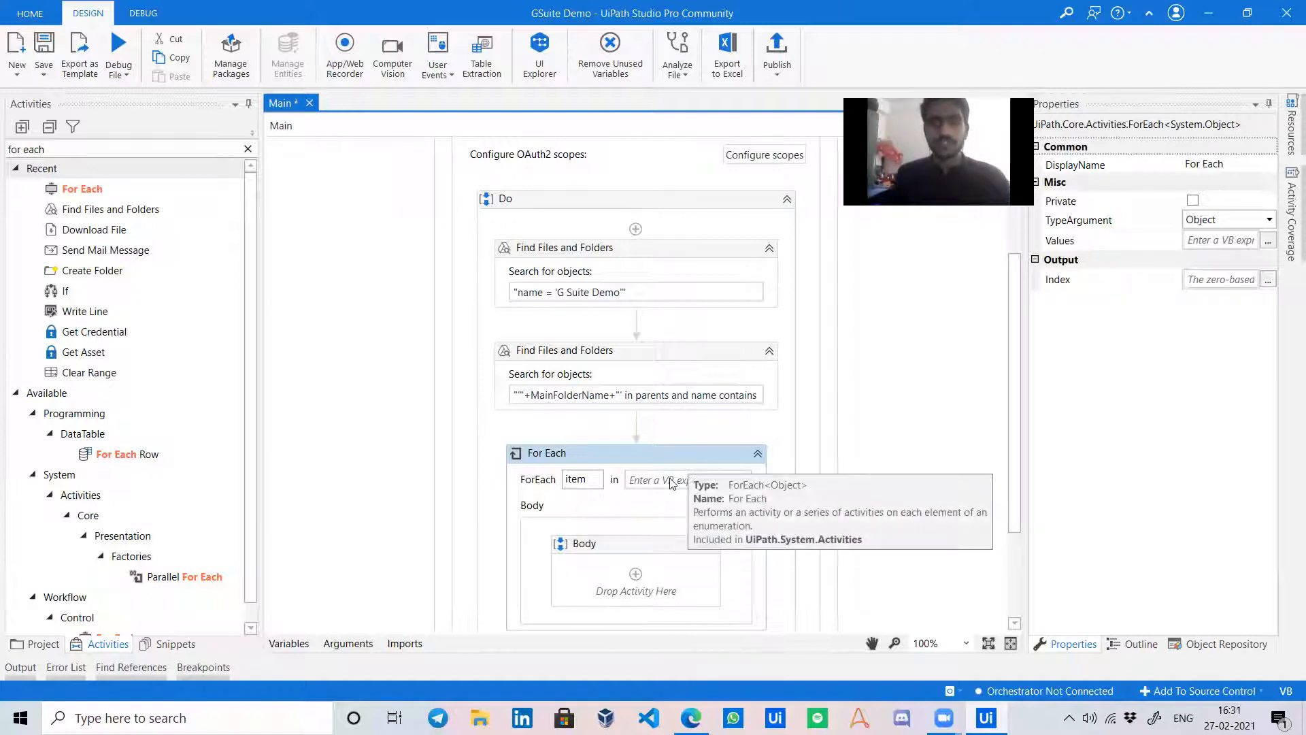
pyautogui.click(669, 479)
pyautogui.write('FilenFolderList')
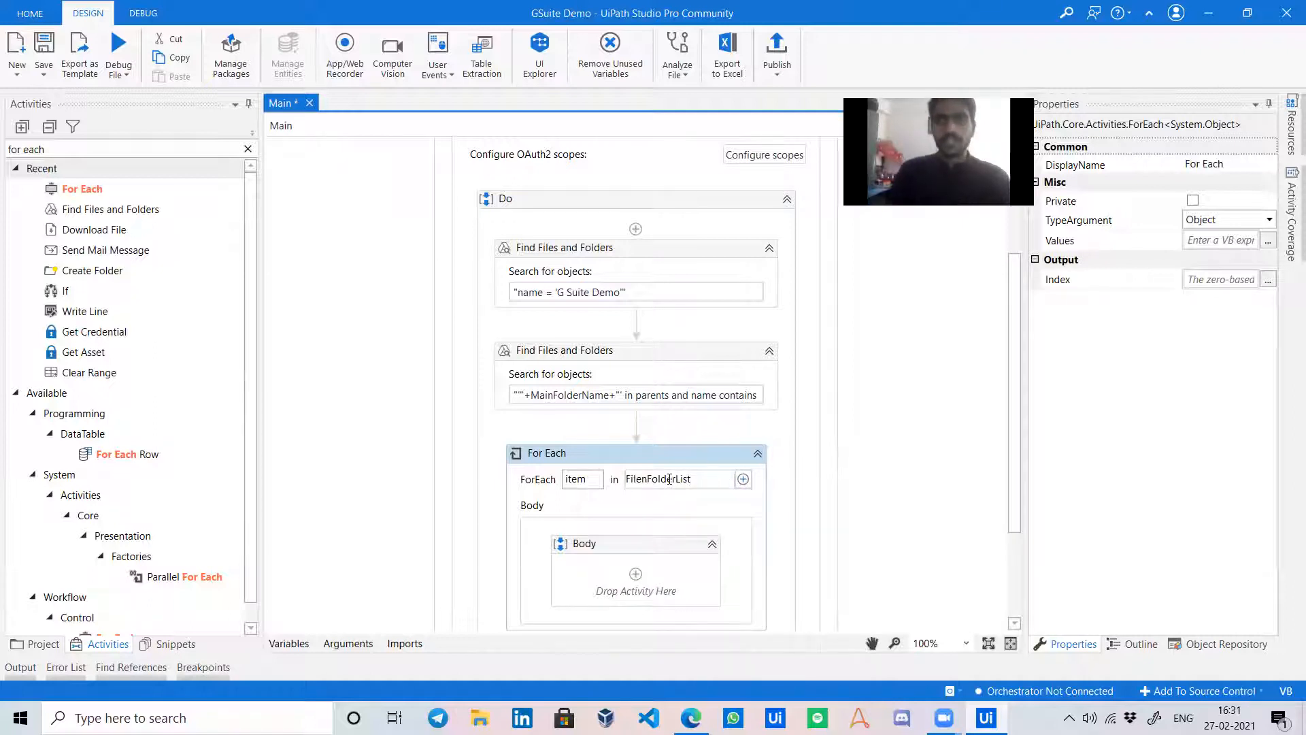
pyautogui.scroll(-2, 669, 479)
pyautogui.click(431, 279)
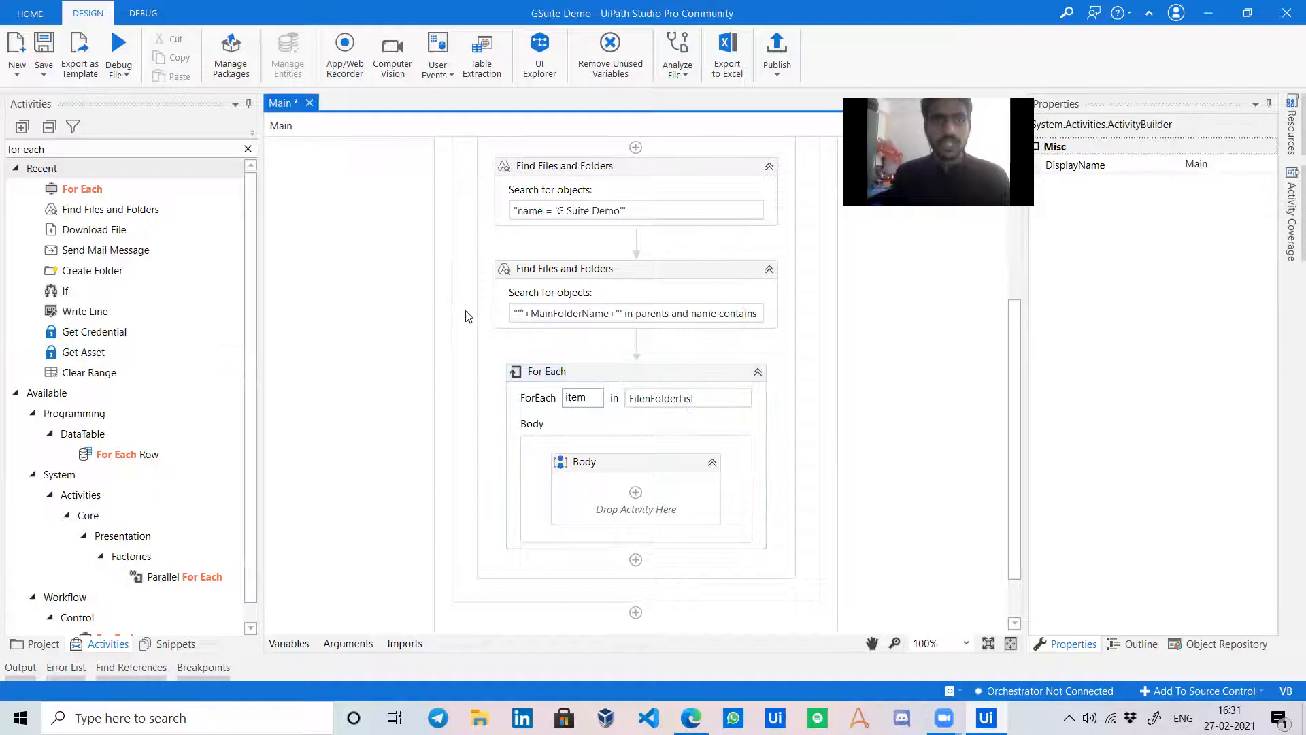
# Drop an If activity into the For Each Body and start its Condition with 'item'.
pyautogui.click(113, 150)
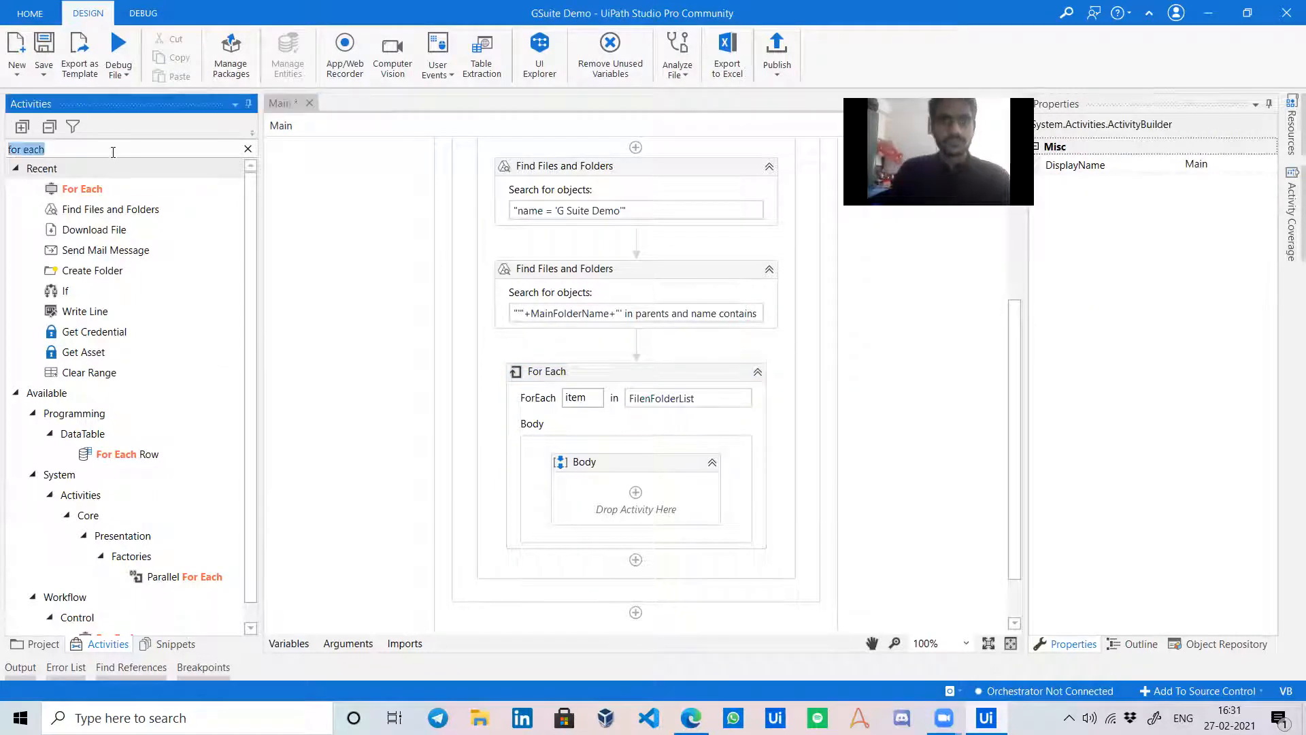
pyautogui.write('if')
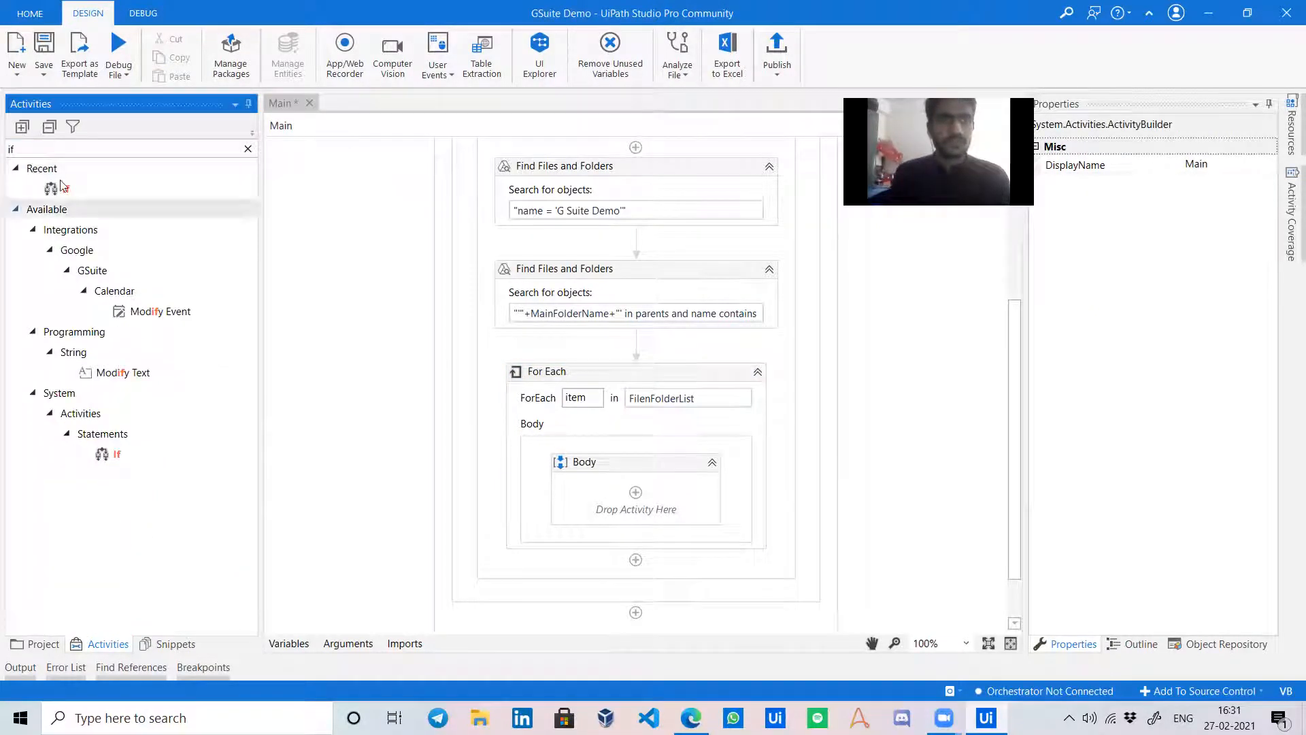
pyautogui.moveTo(76, 192); pyautogui.dragTo(631, 497)
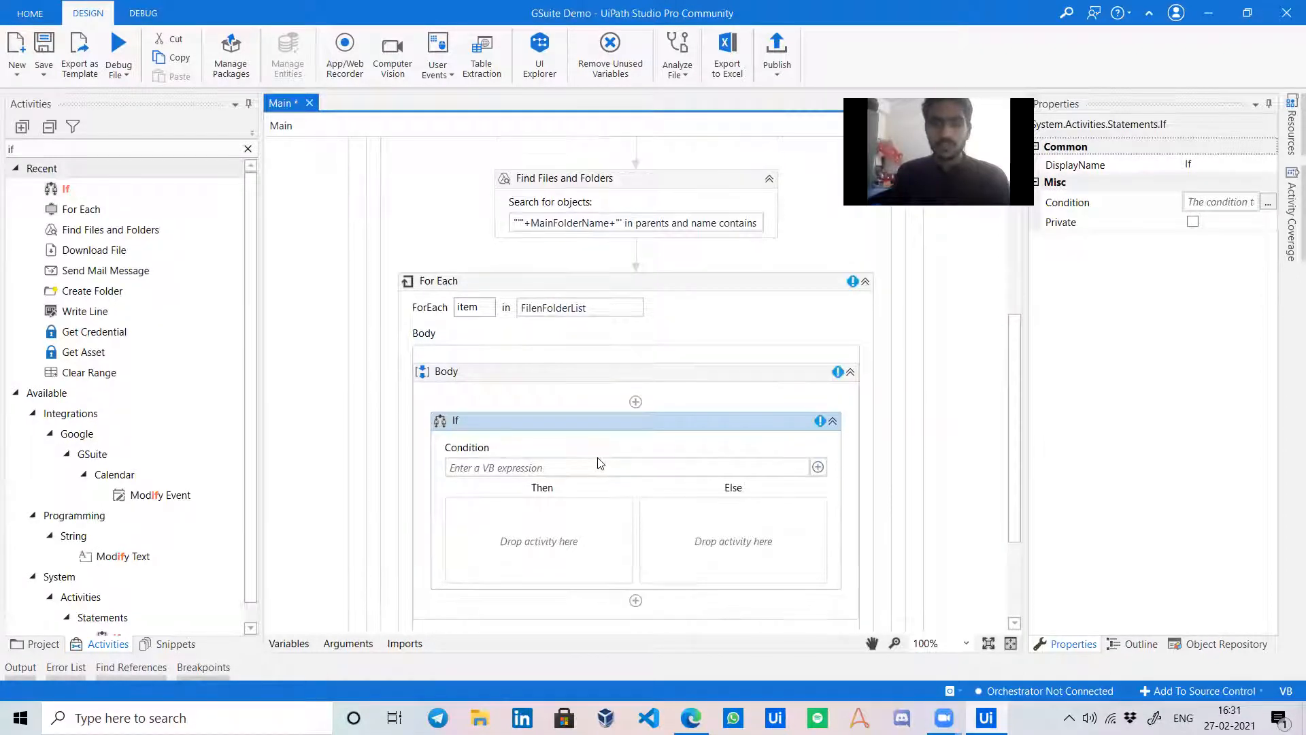
pyautogui.click(601, 464)
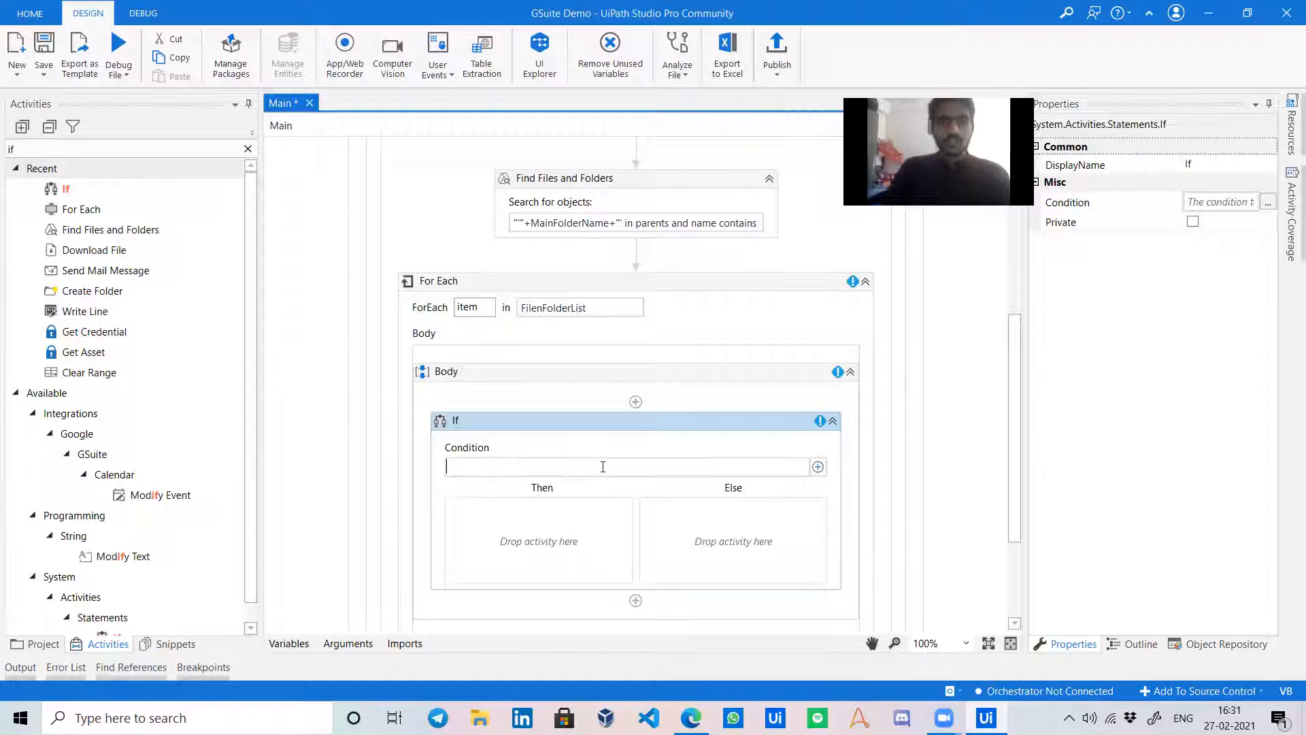
pyautogui.write('item')
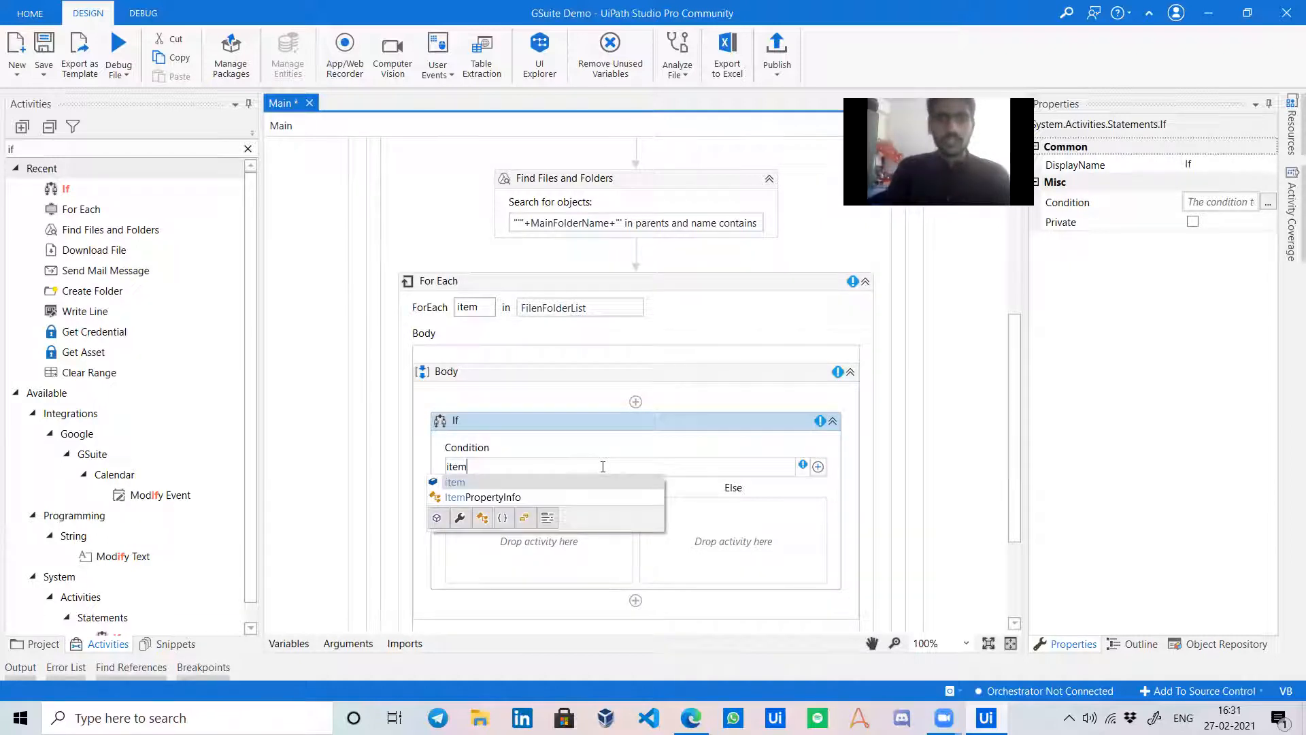
pyautogui.click(956, 345)
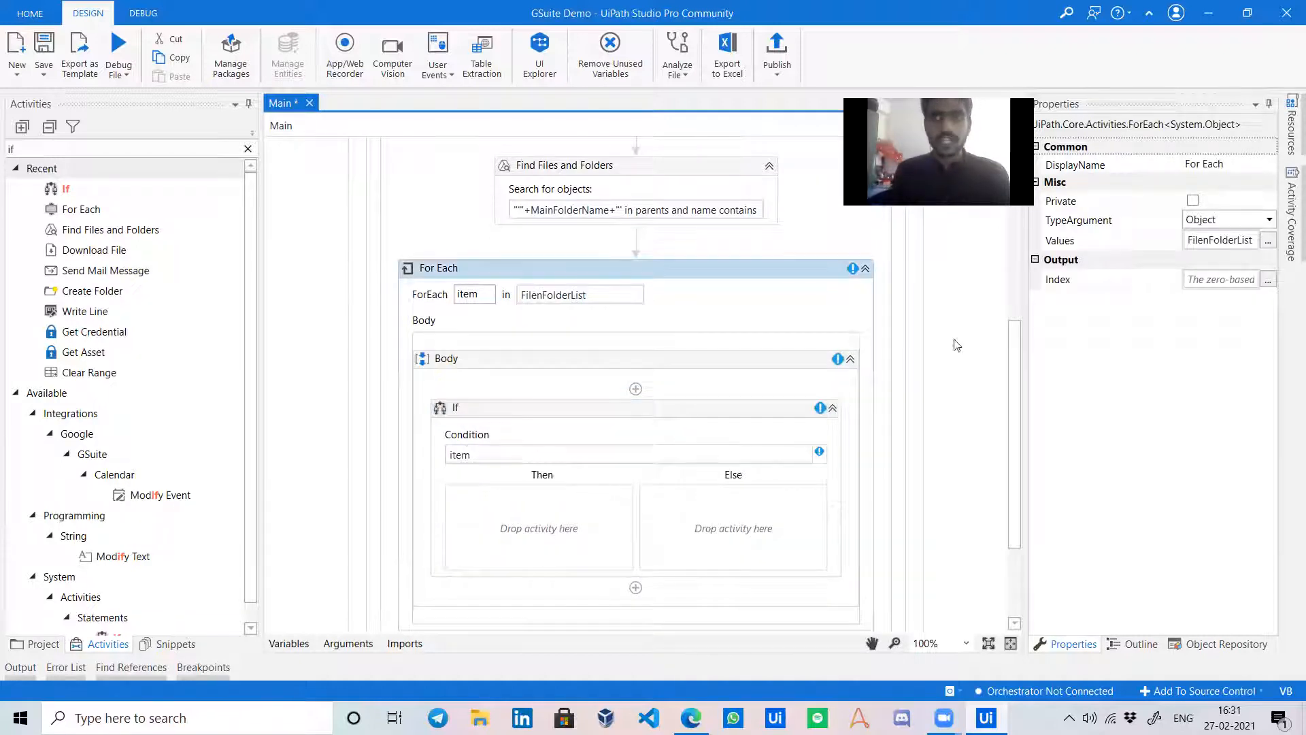
# Set the For Each TypeArgument to Google.Apis.Drive.v3.Data.File via Browse for Types.
pyautogui.click(1265, 219)
pyautogui.click(1235, 346)
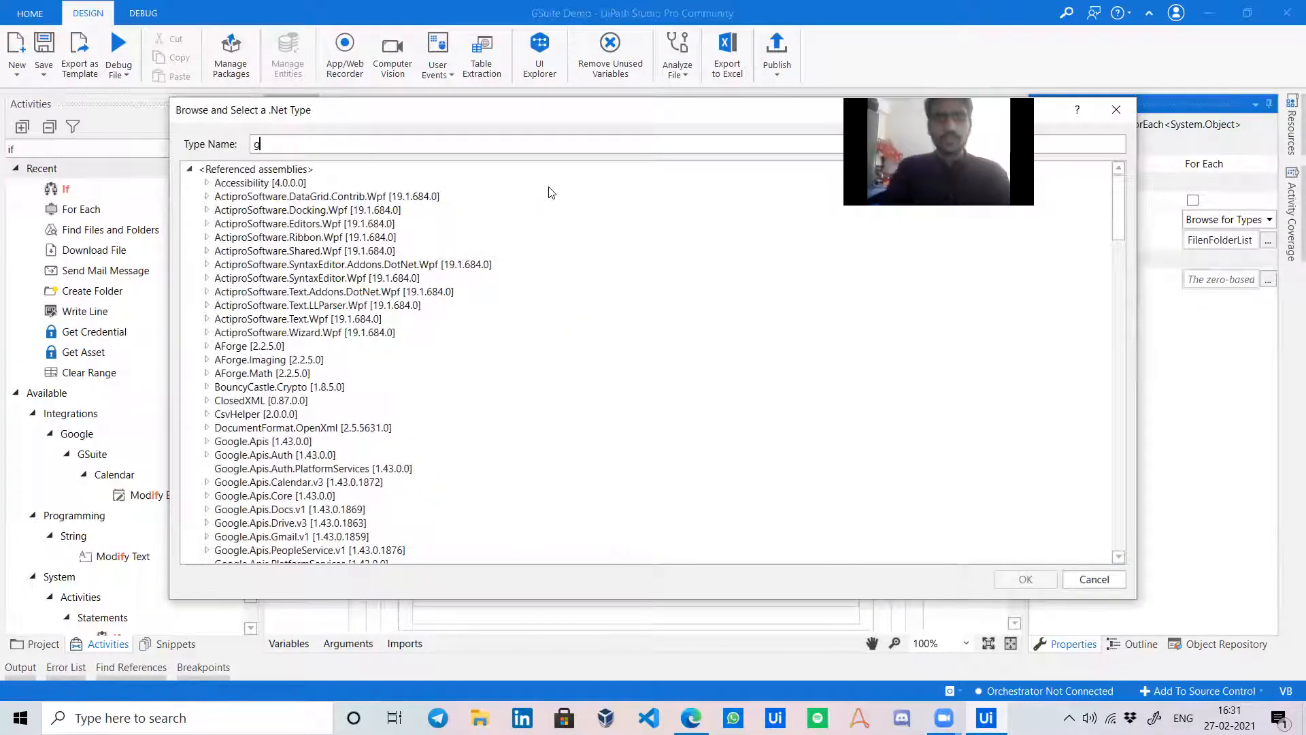
pyautogui.write('ogo')
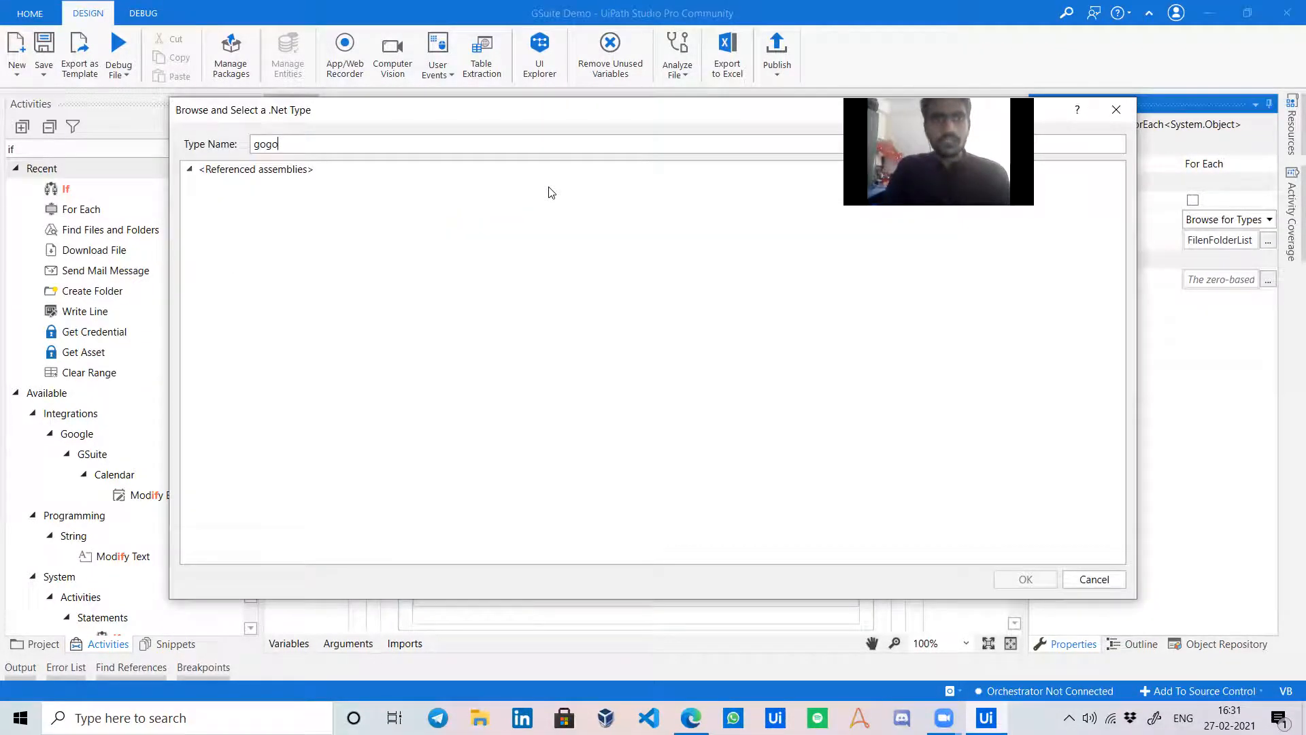
pyautogui.write('leogle.a')
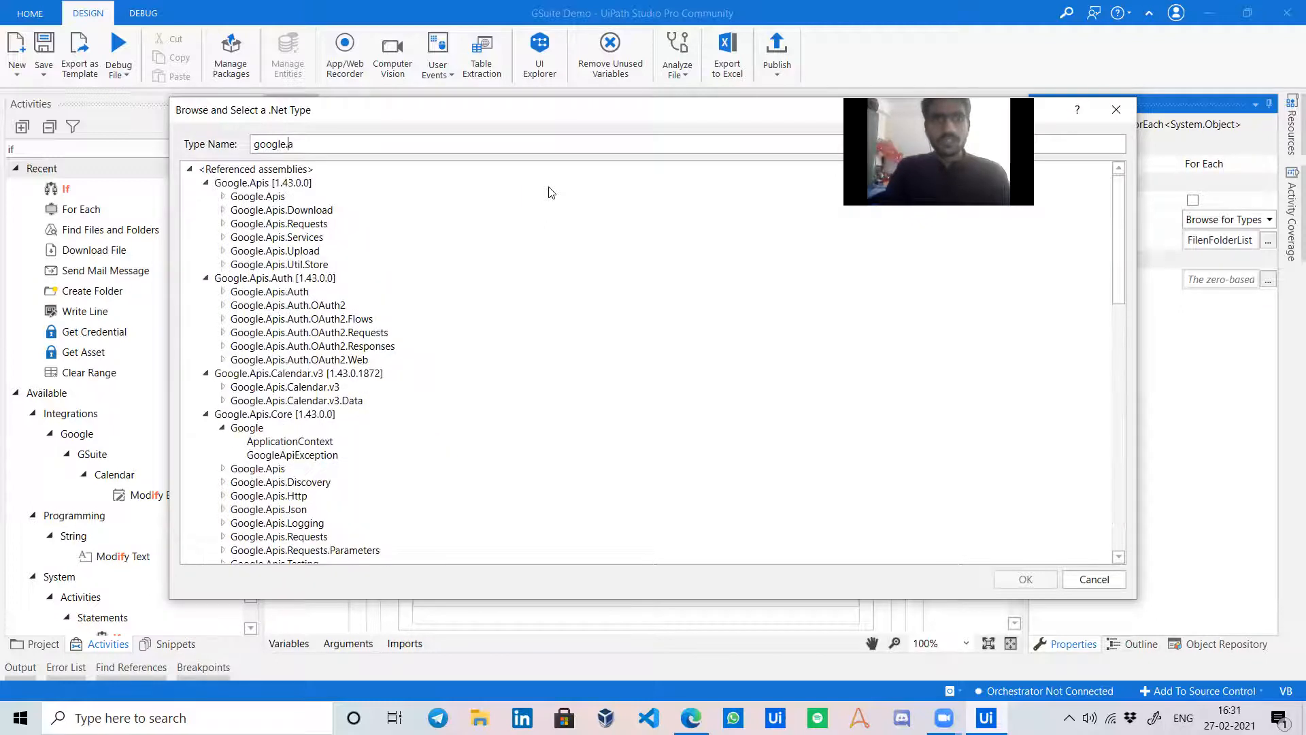
pyautogui.write('pis.drive.')
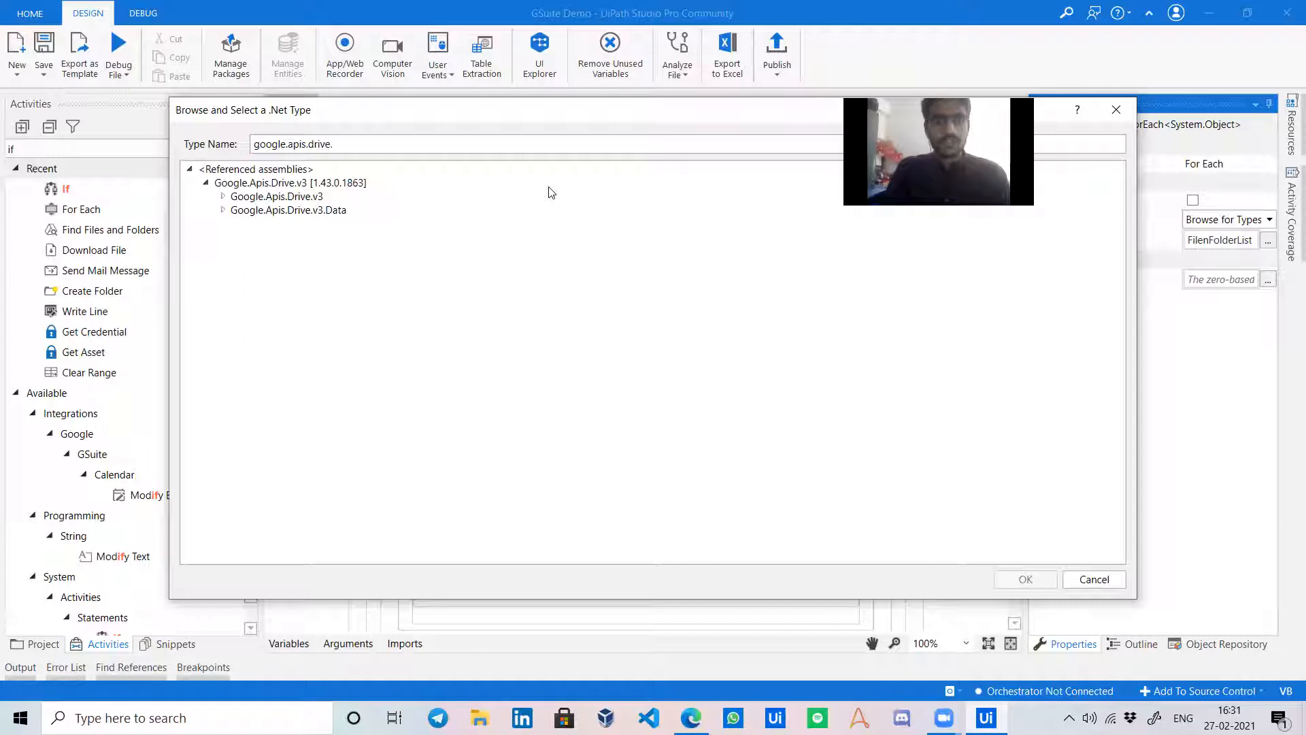
pyautogui.write('v3.data.file')
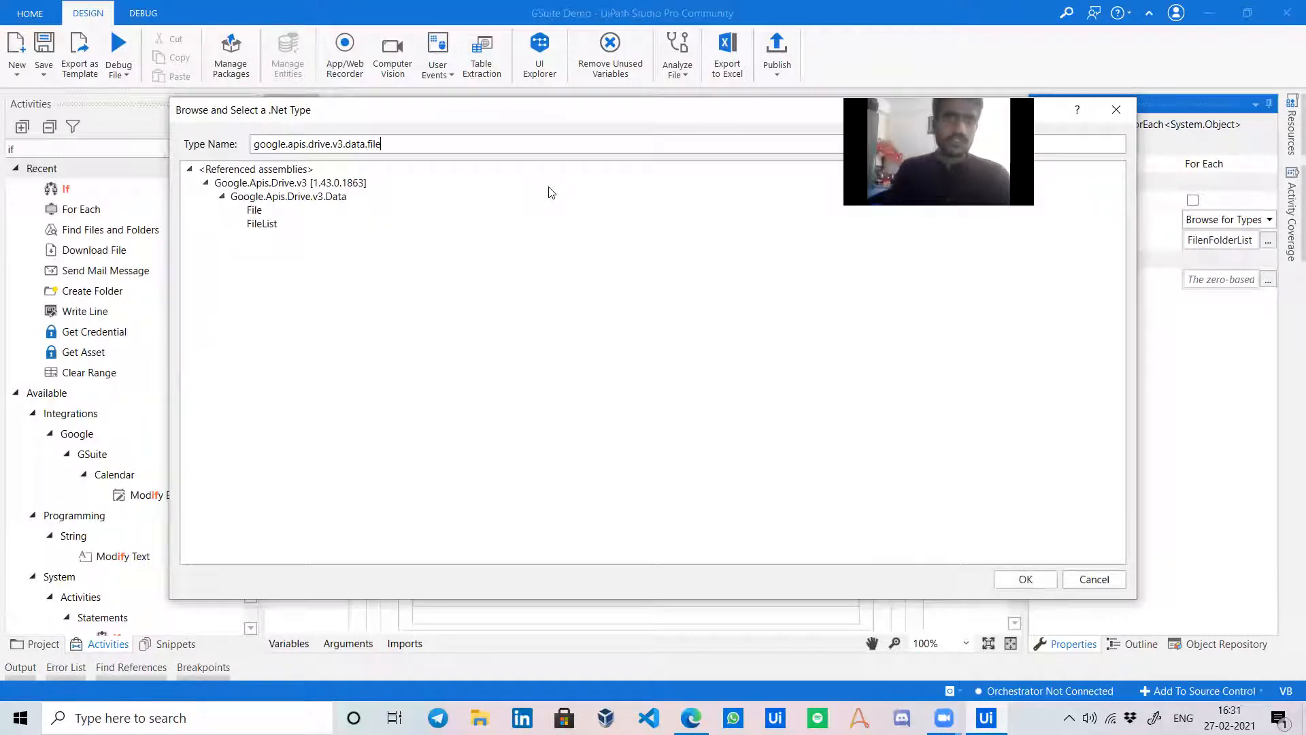
pyautogui.doubleClick(254, 212)
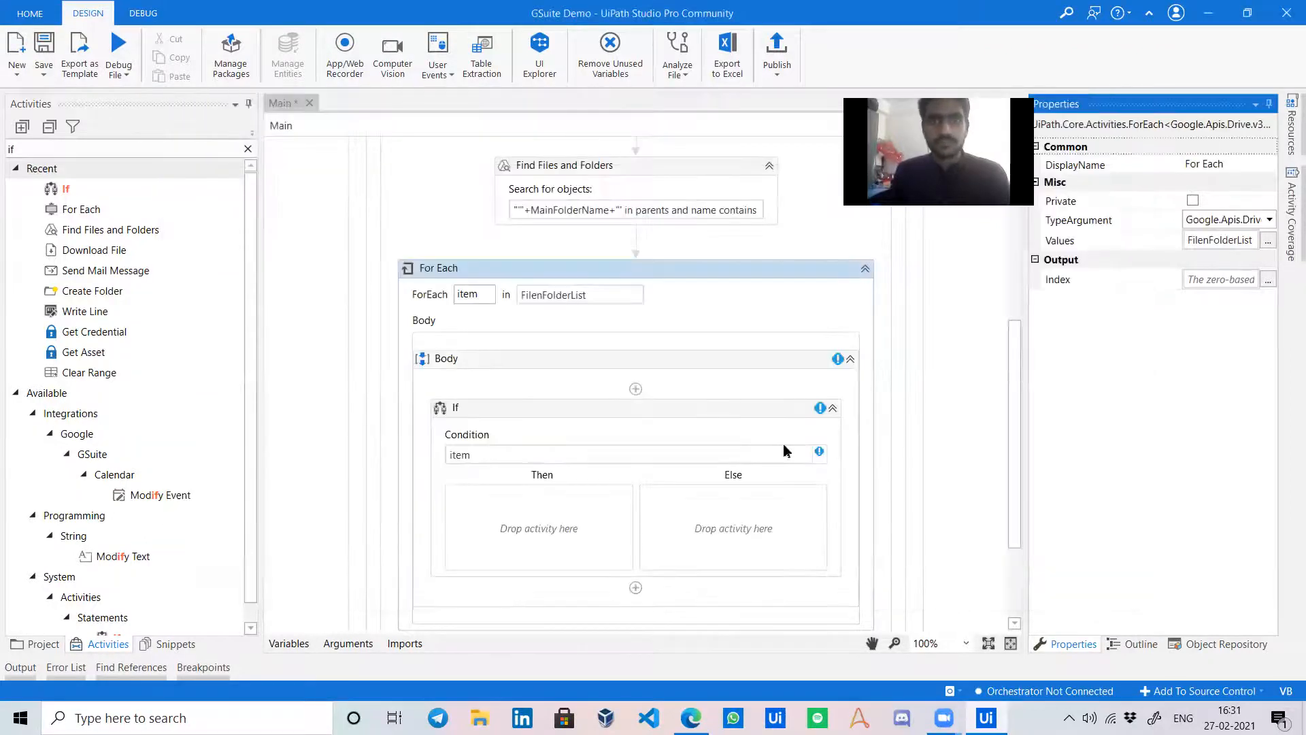
# Write the If condition item.MimeType.tolower.Contains("folder") and clear the Activities search.
pyautogui.click(582, 461)
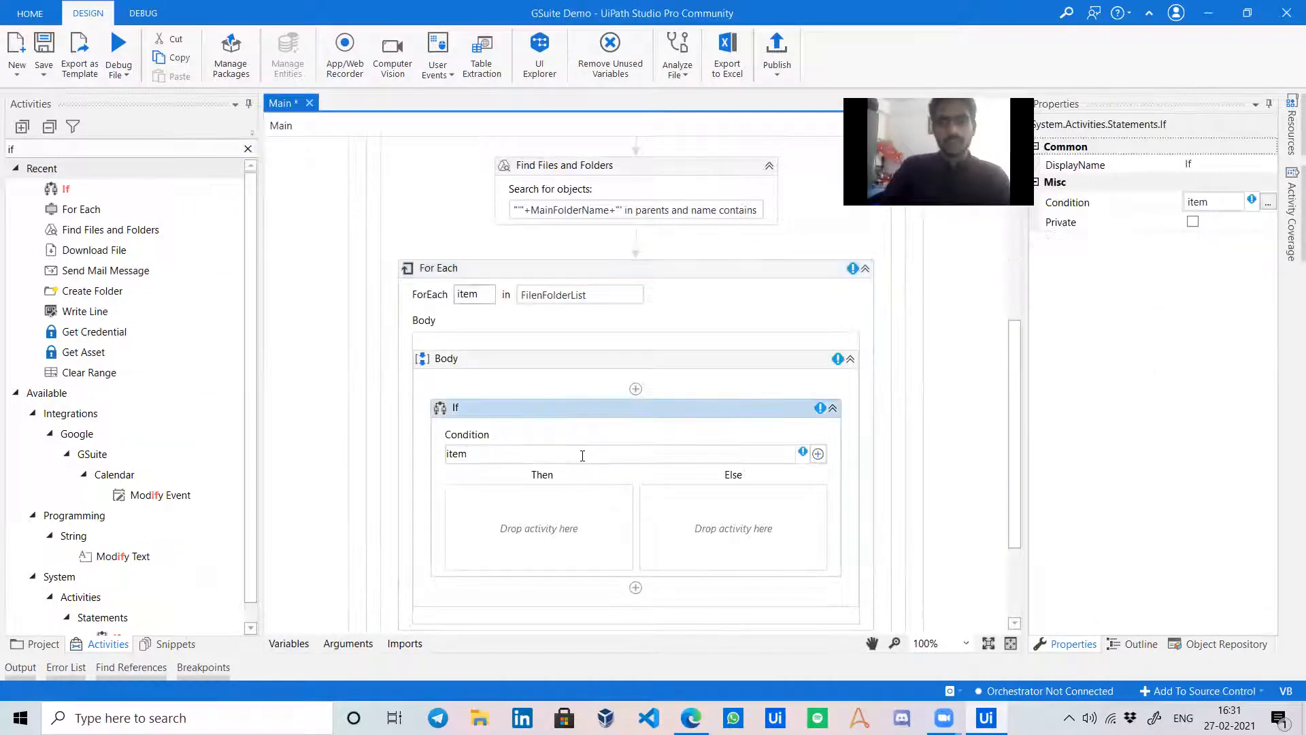
pyautogui.write('.')
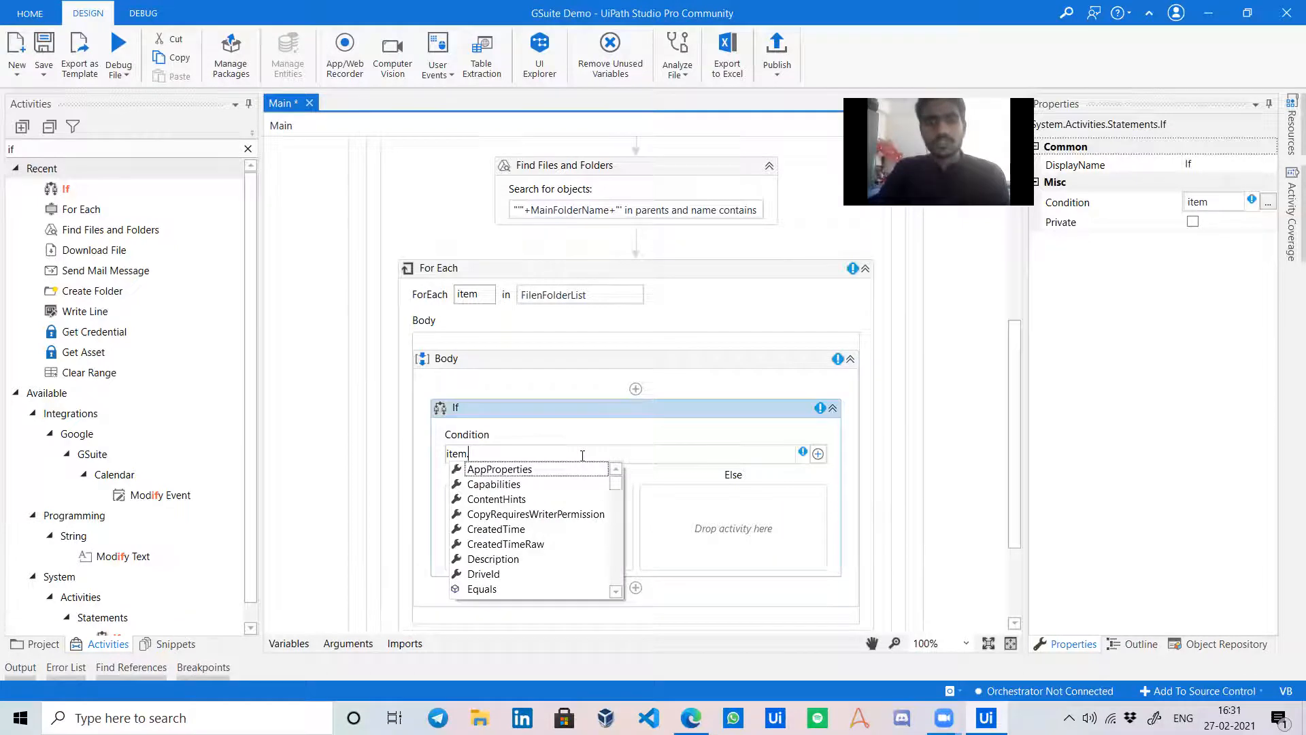
pyautogui.write('MimeType')
pyautogui.press('Tab')
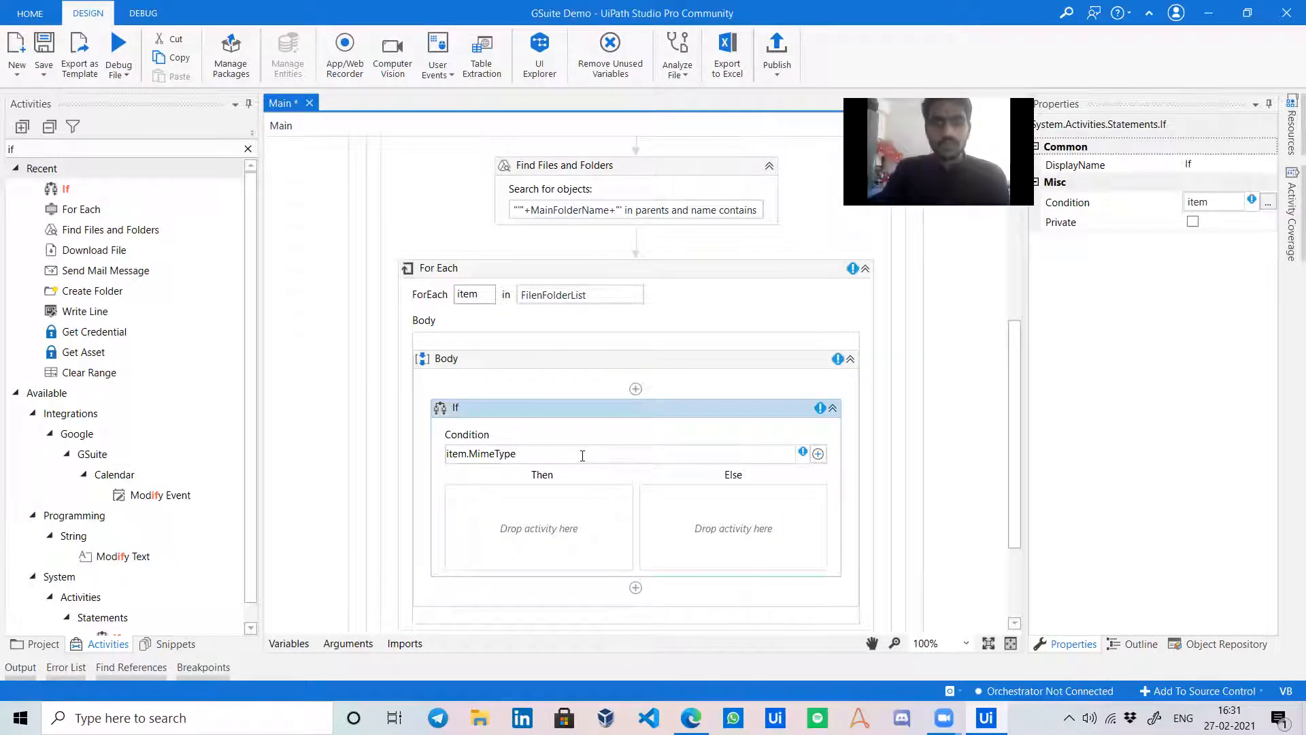
pyautogui.write('.')
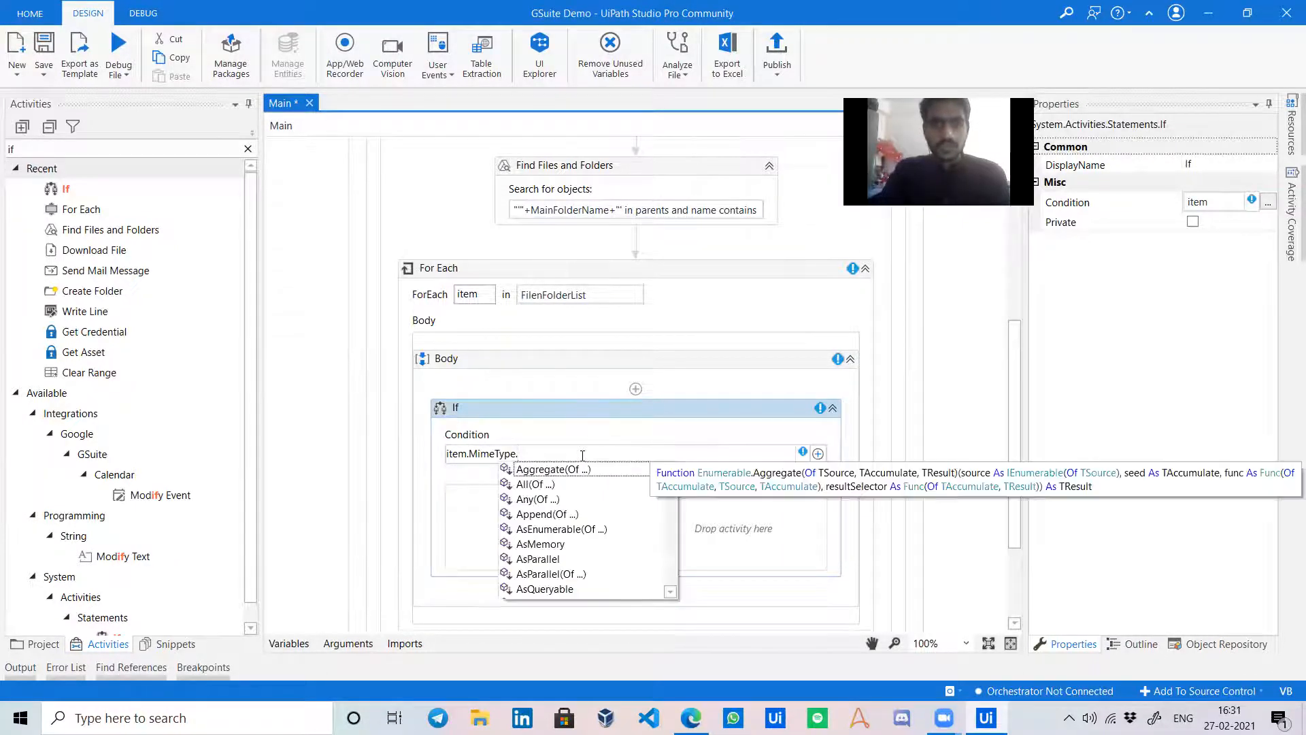
pyautogui.write('c')
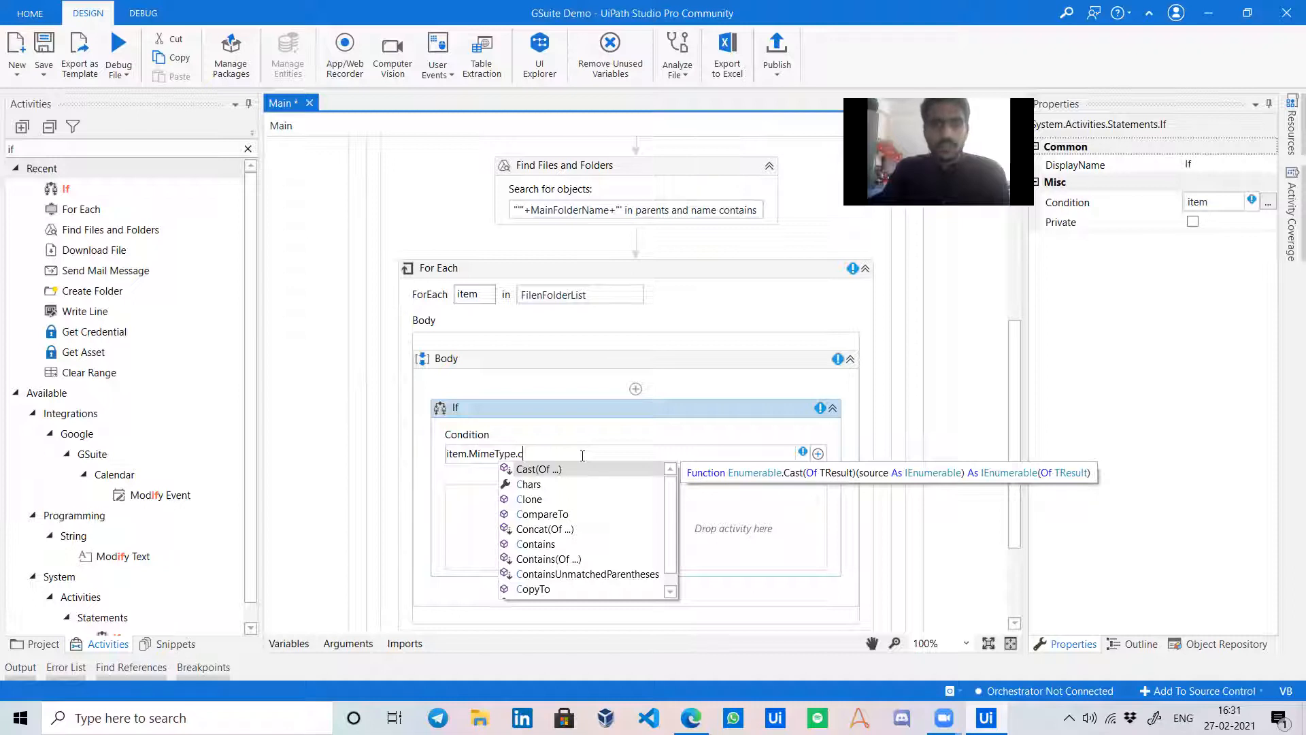
pyautogui.write('ontains')
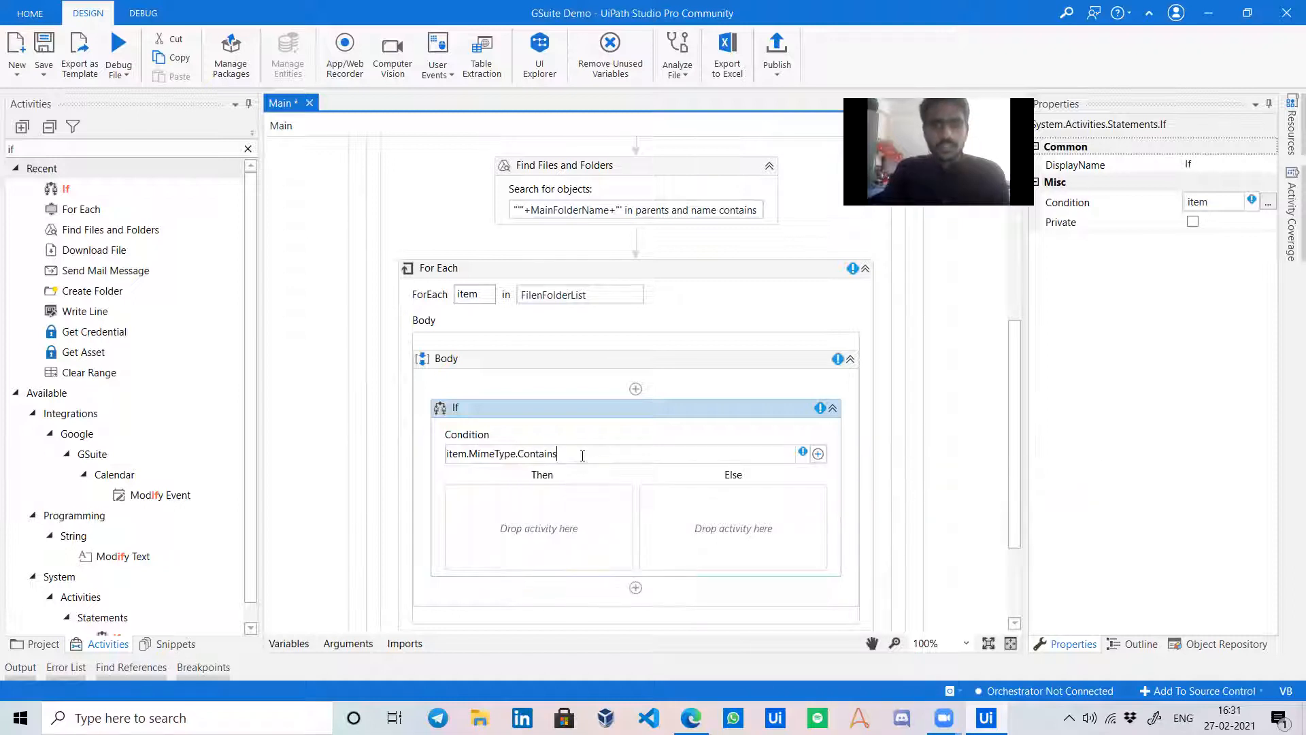
pyautogui.write('("folder')
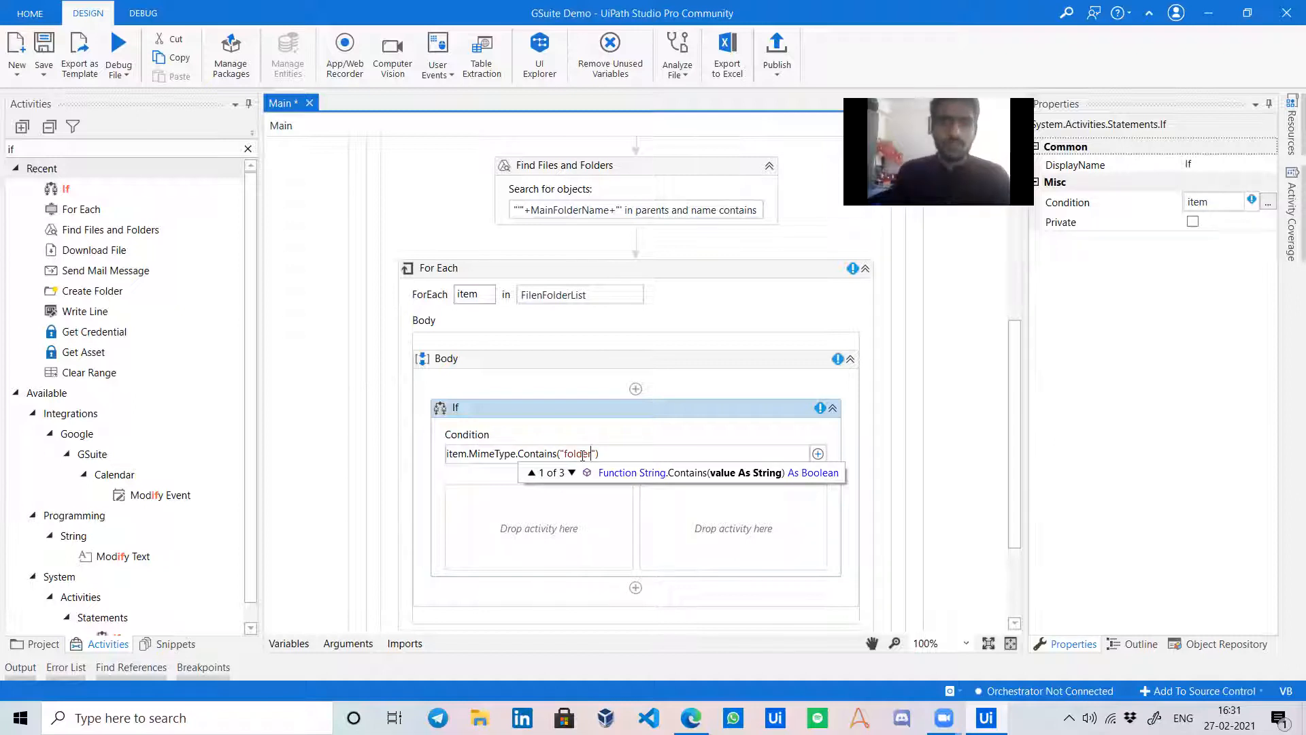
pyautogui.click(560, 456)
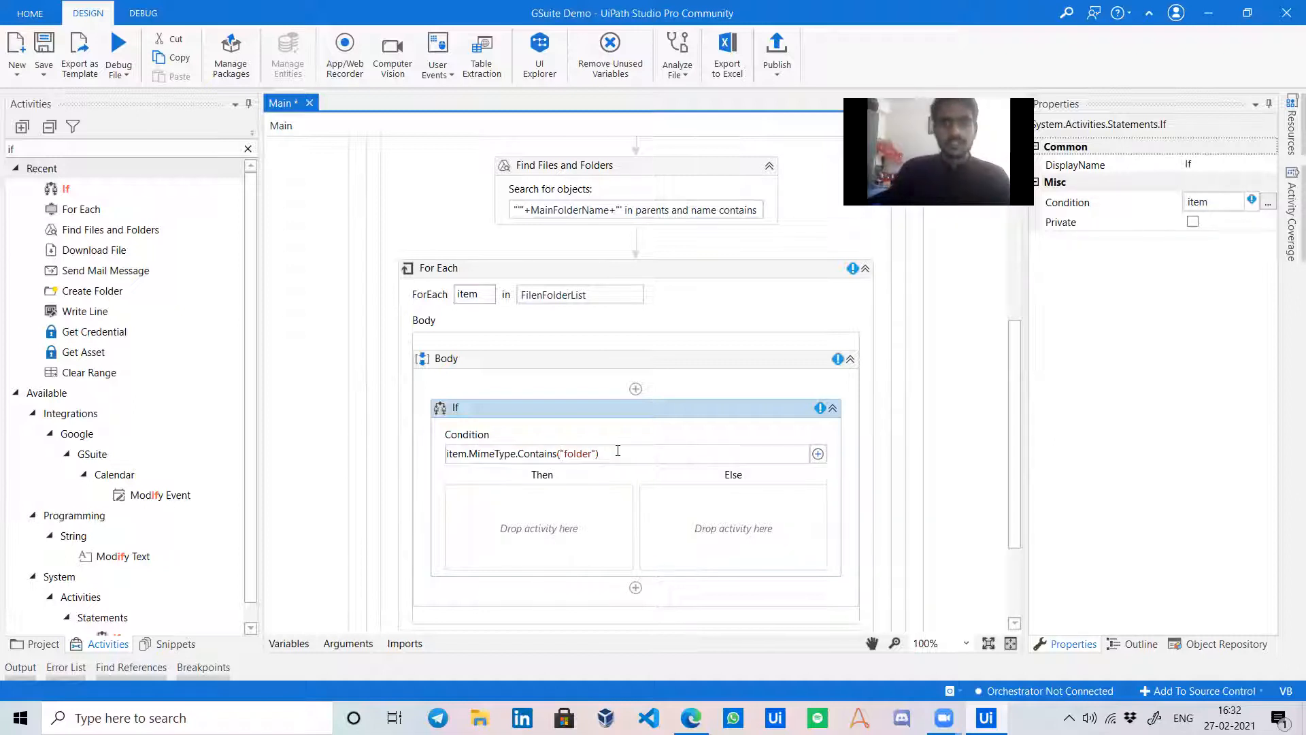
pyautogui.write('tolower')
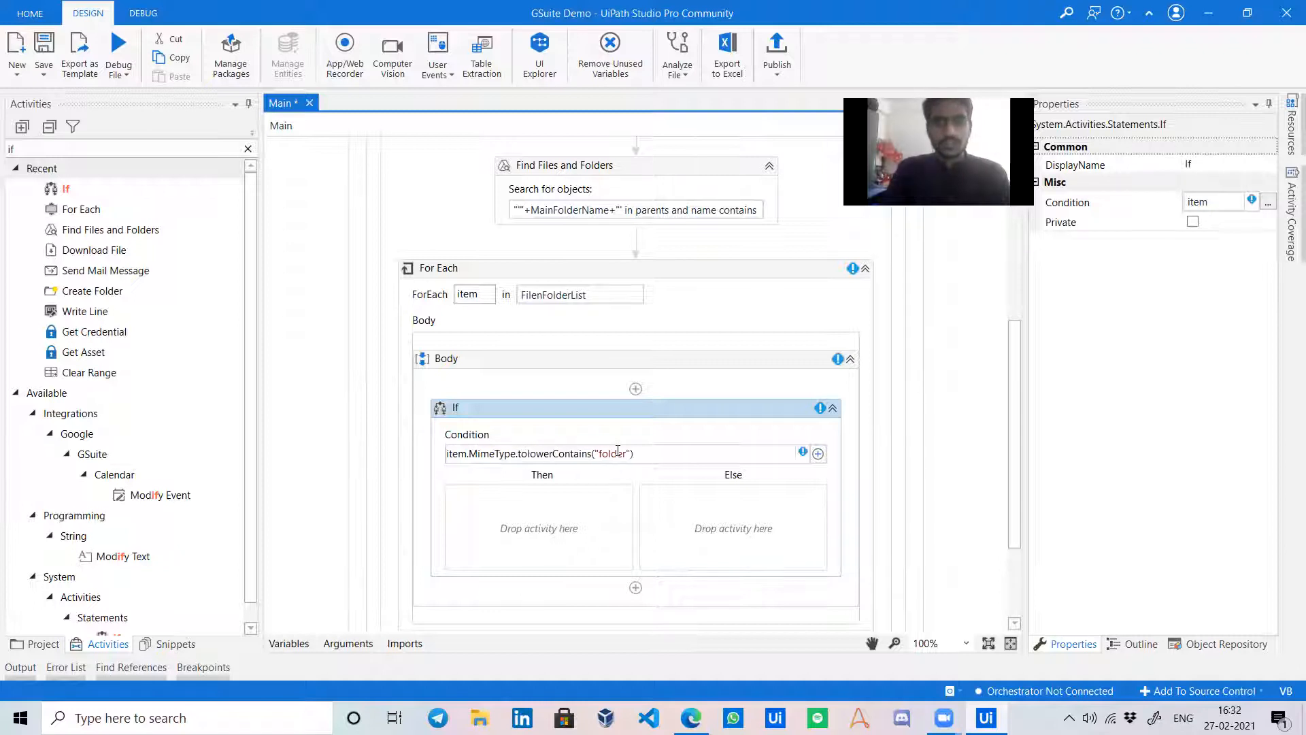
pyautogui.write('..')
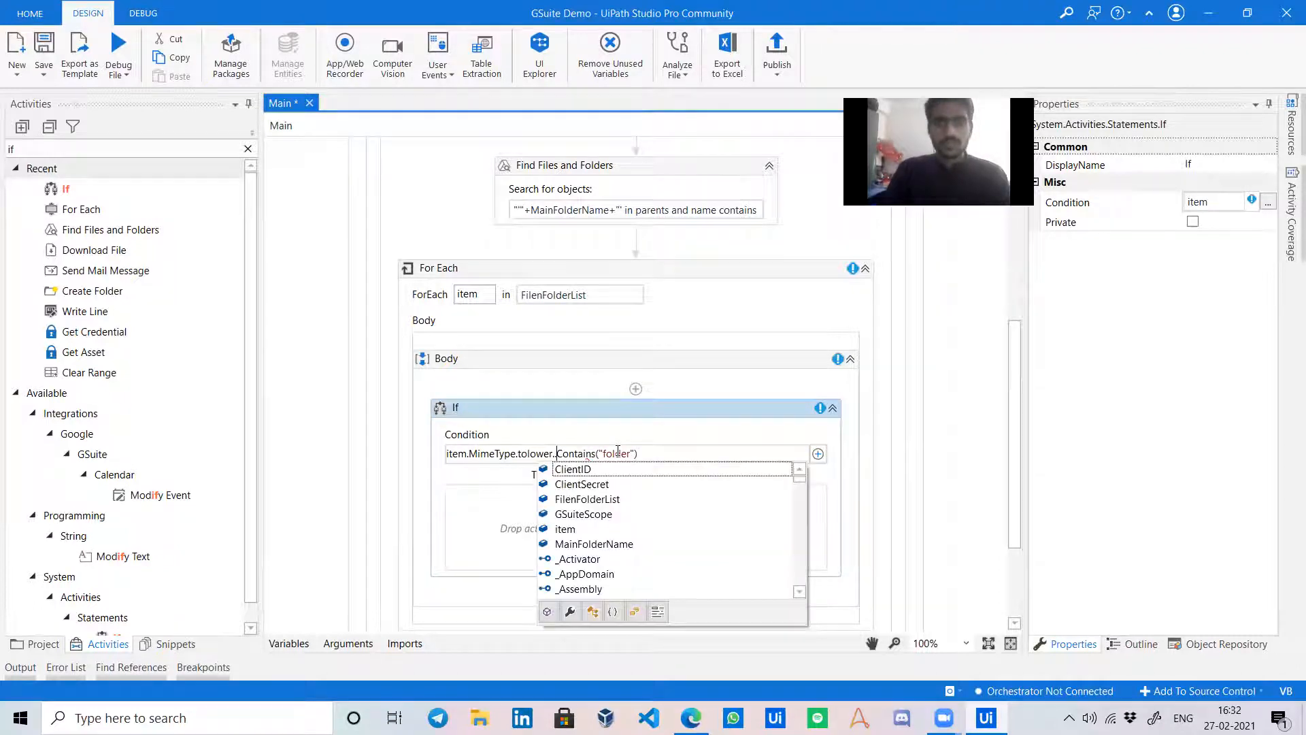
pyautogui.press('BackSpace')
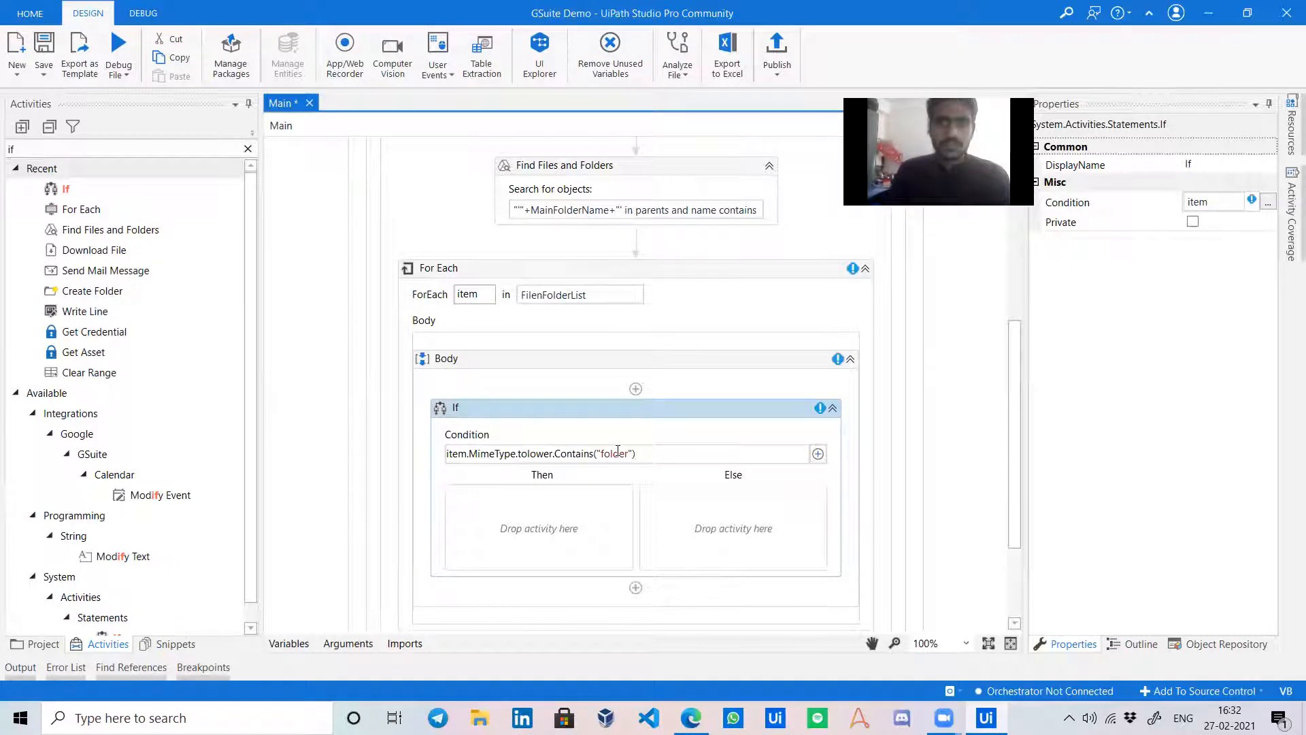
pyautogui.click(533, 517)
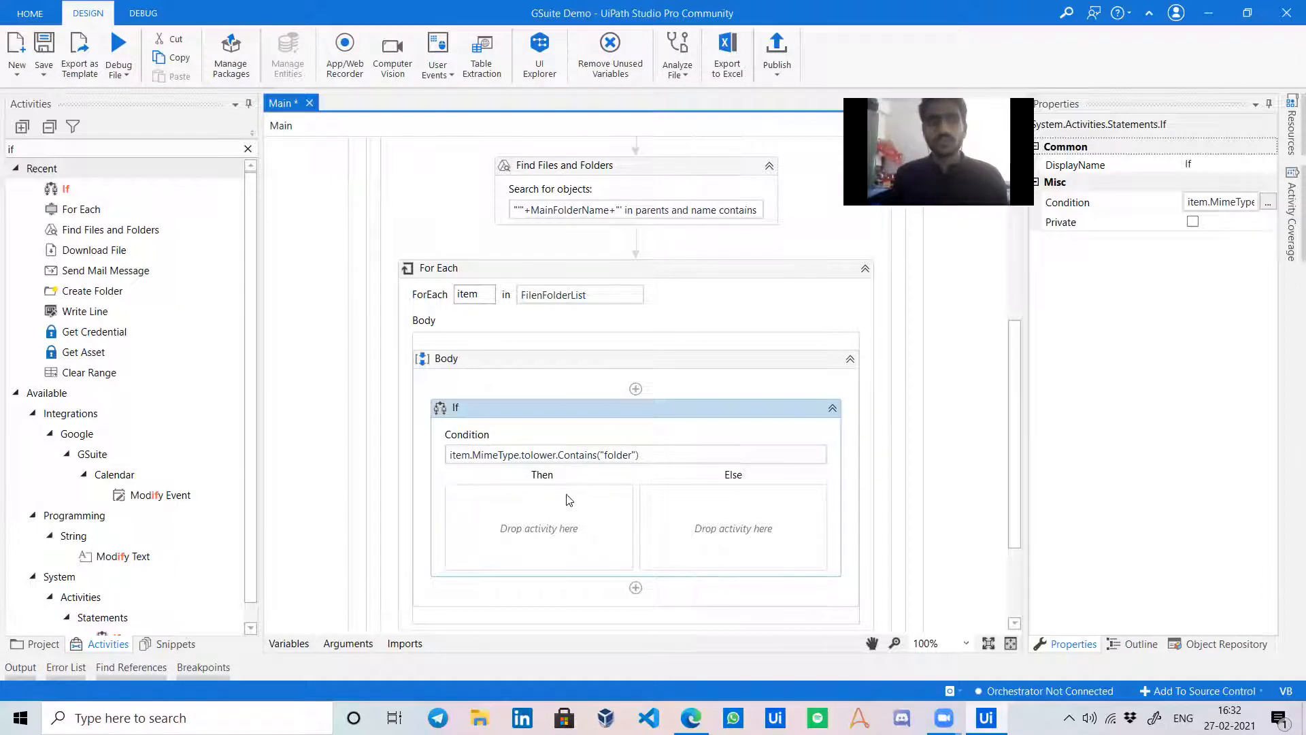
pyautogui.click(248, 148)
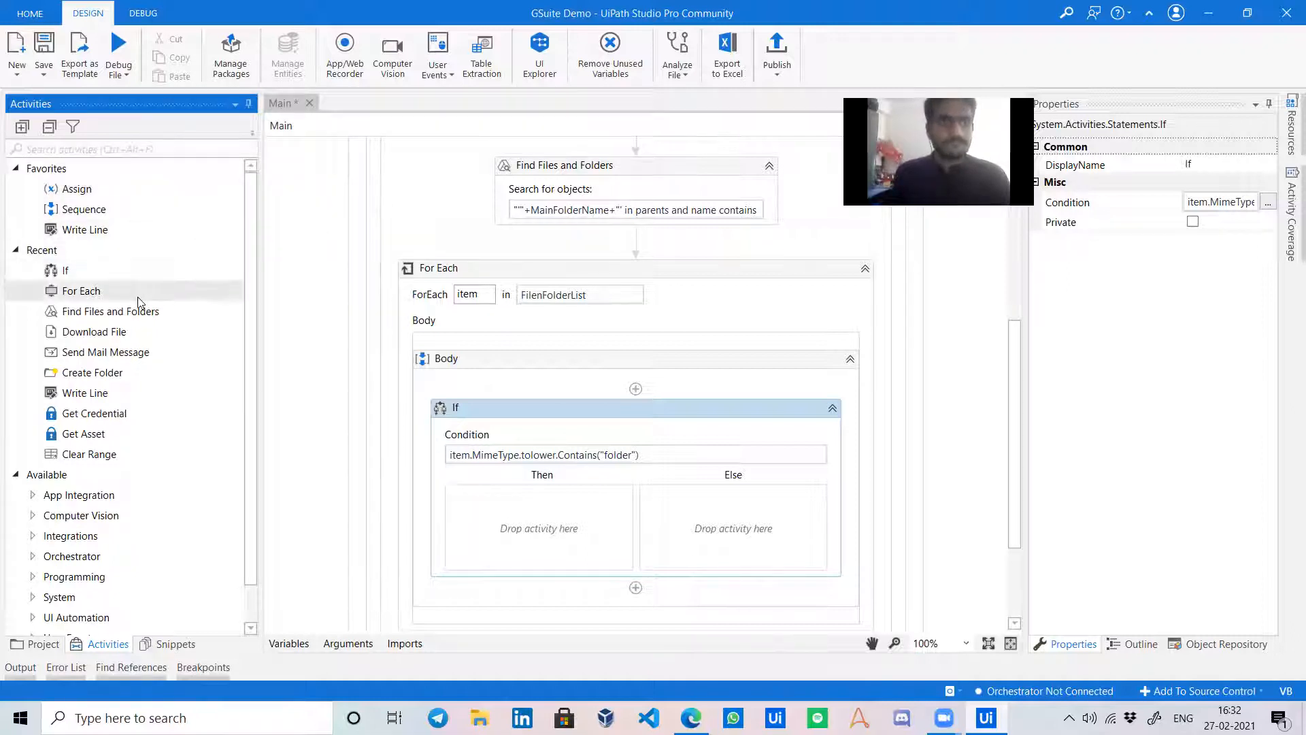
# Add a Create Folder activity above the If and begin its folder name with Environment.GetFolderPath.
pyautogui.moveTo(126, 378); pyautogui.dragTo(589, 395)
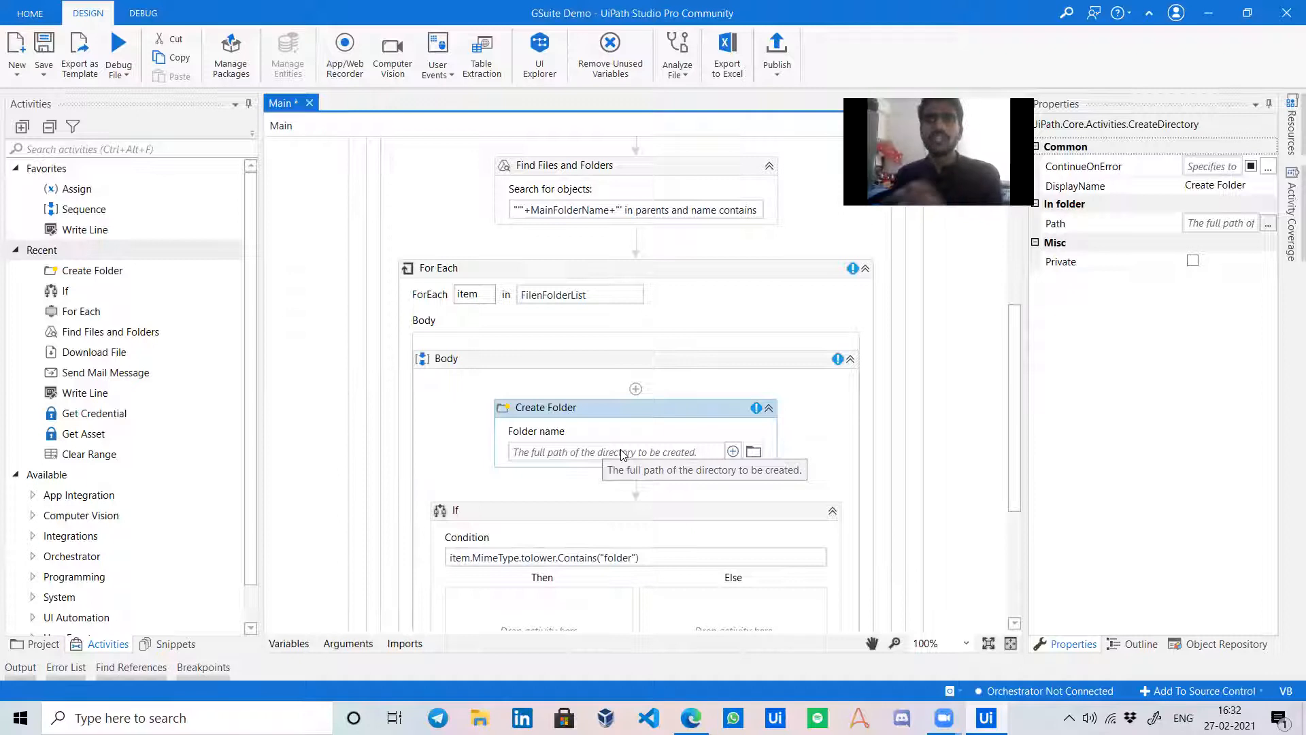
pyautogui.click(653, 452)
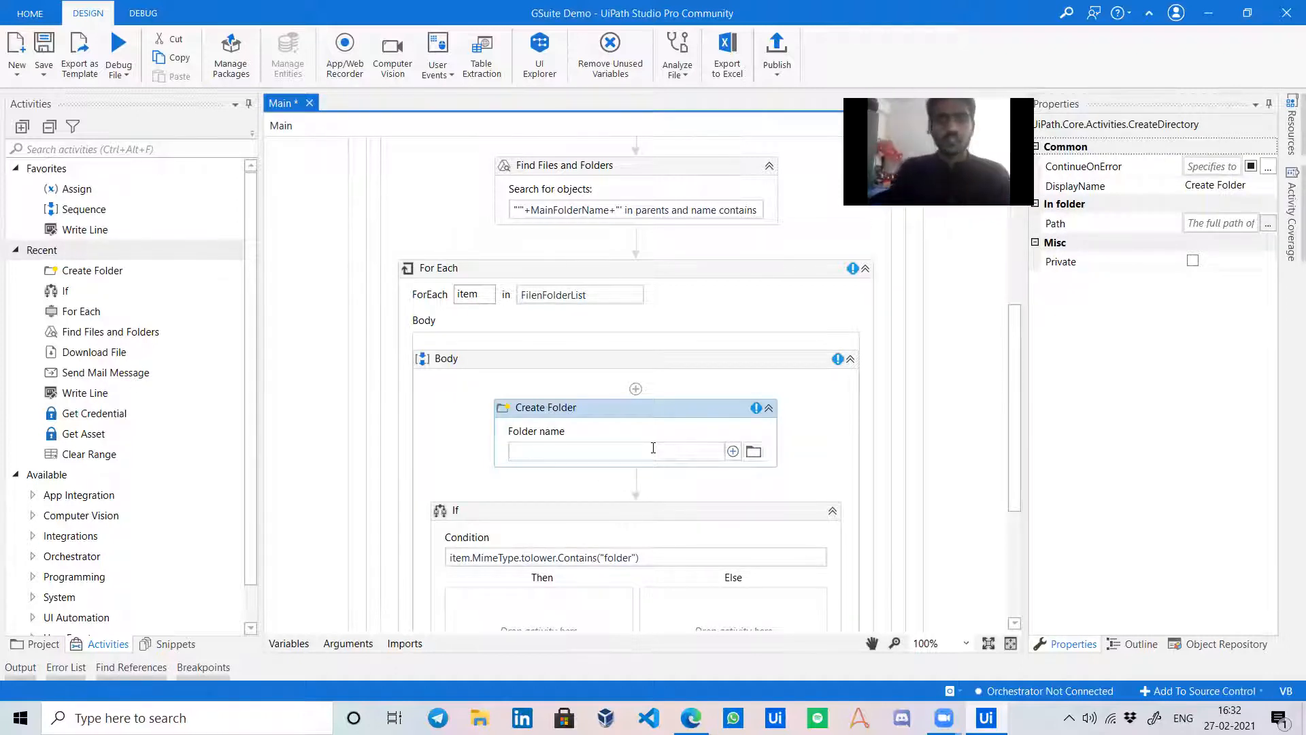
pyautogui.write('Environm')
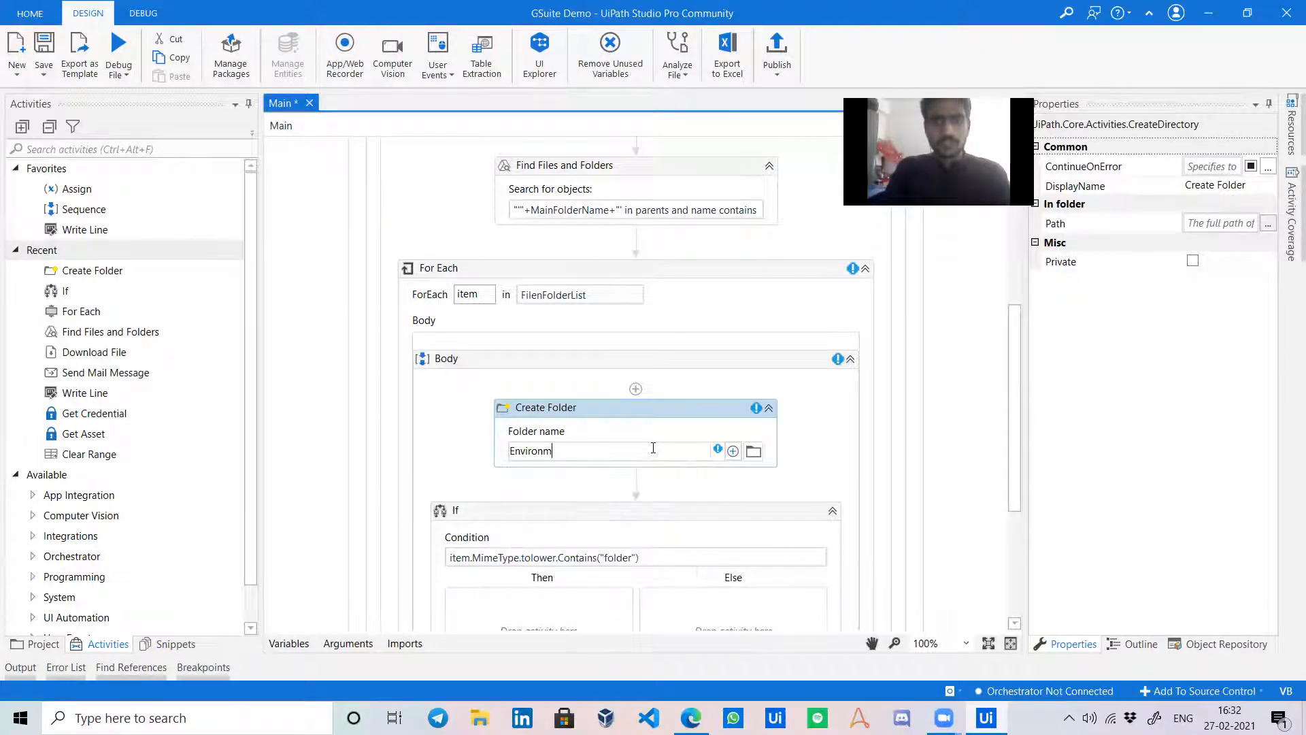
pyautogui.write('ent.')
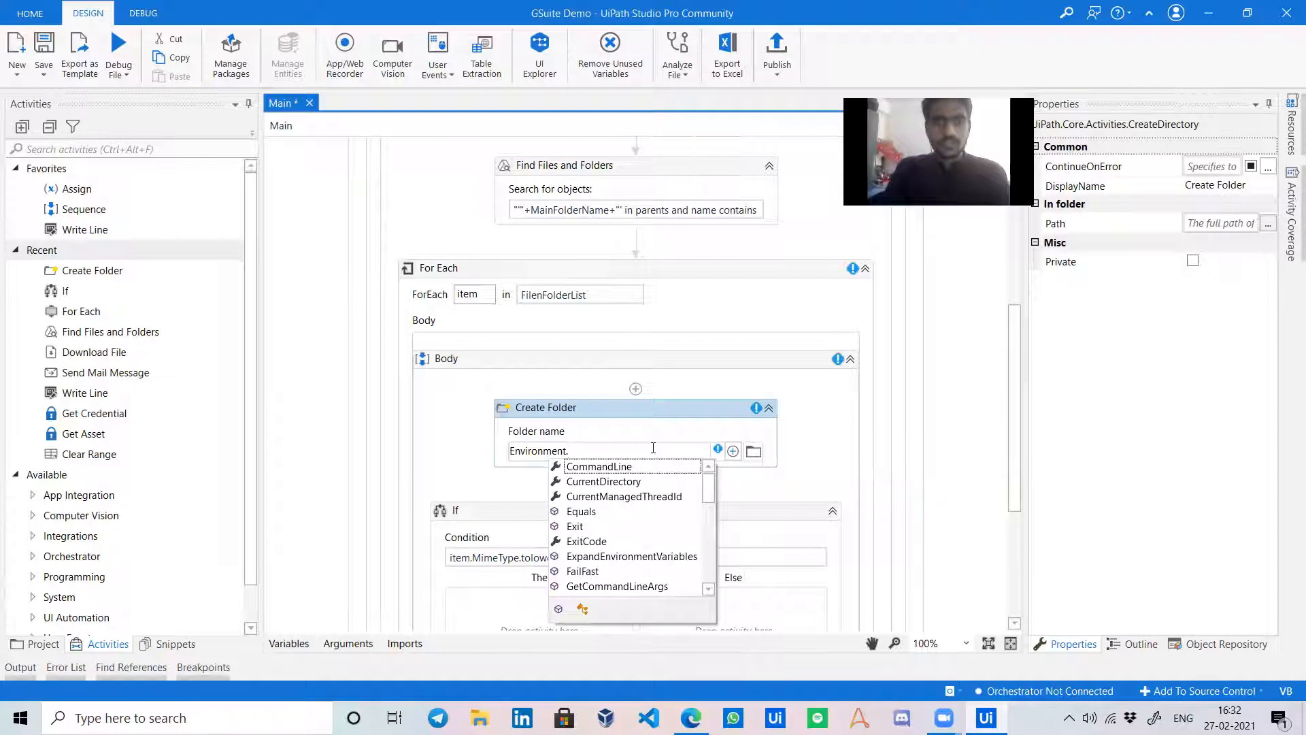
pyautogui.write('get')
pyautogui.press('Down')
pyautogui.press('Down')
pyautogui.press('Down')
pyautogui.press('Return')
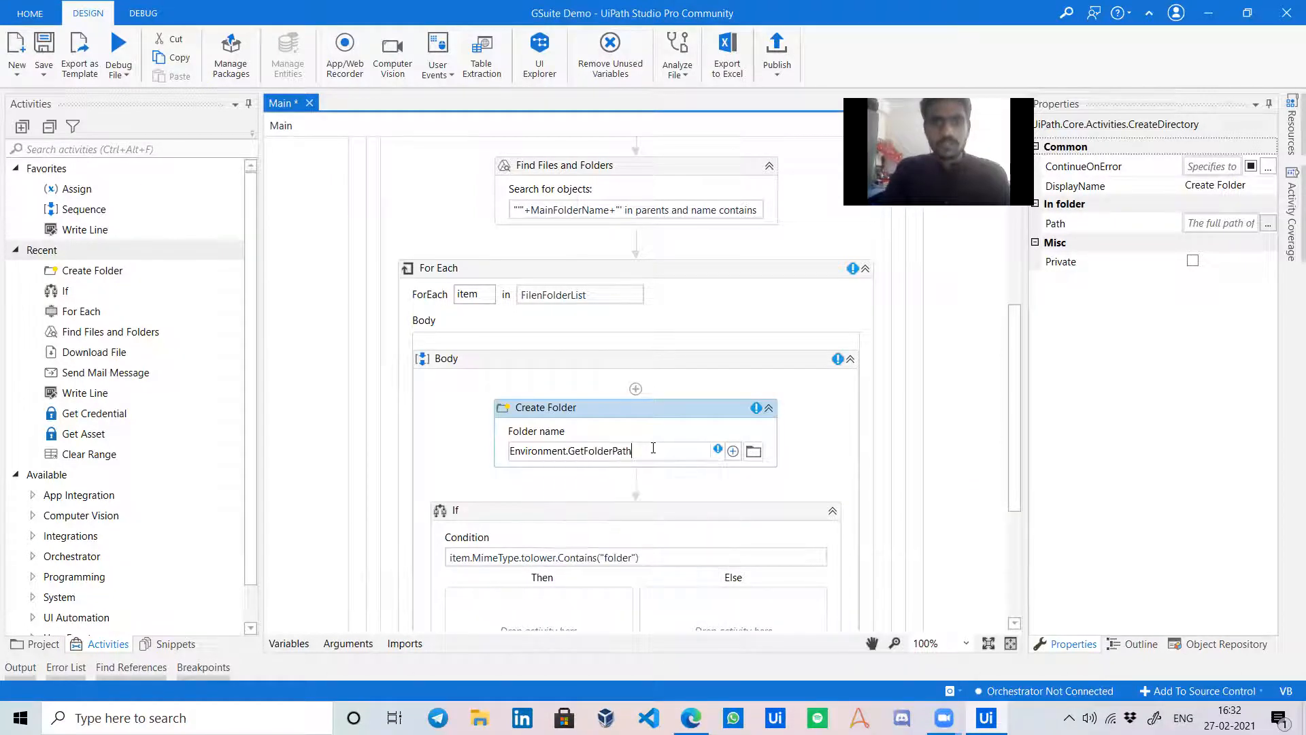
# Complete the folder name as Environment.GetFolderPath(Environment.SpecialFolder.Desktop)+"/Temp".
pyautogui.write('(')
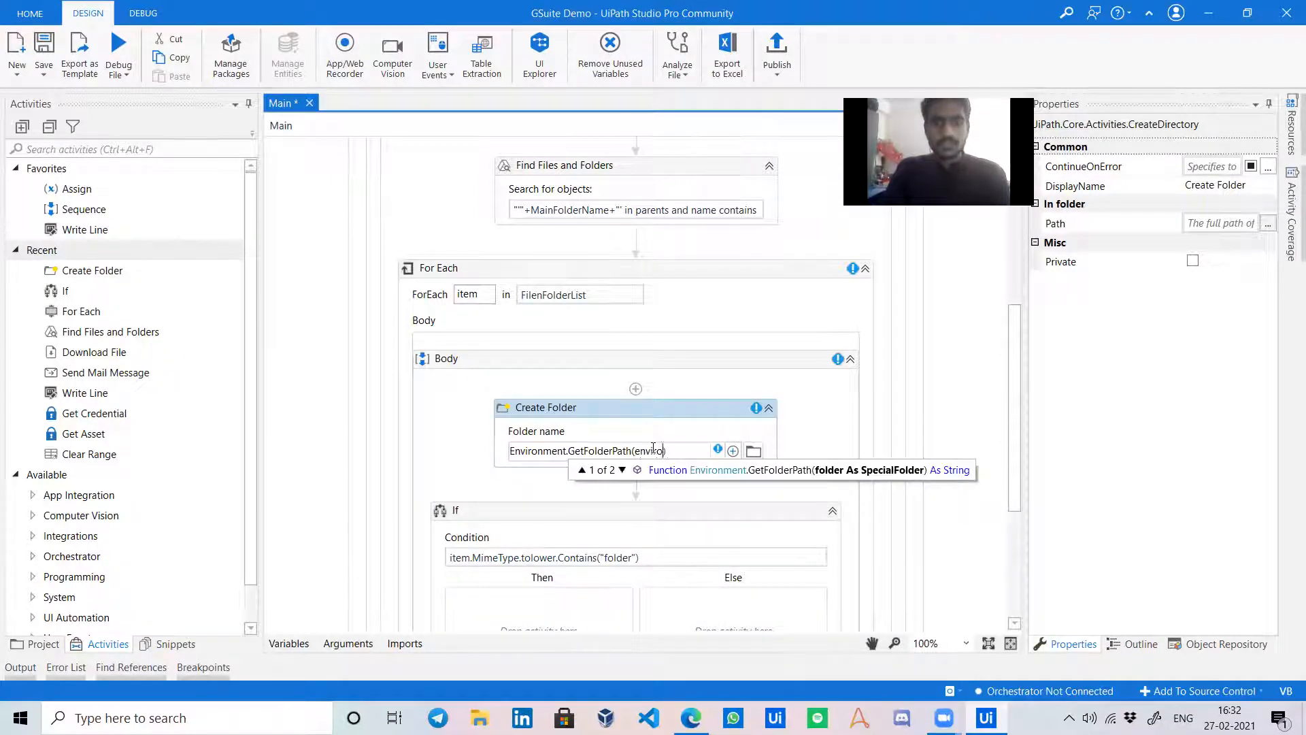
pyautogui.write('environ')
pyautogui.press('Return')
pyautogui.write('.spe')
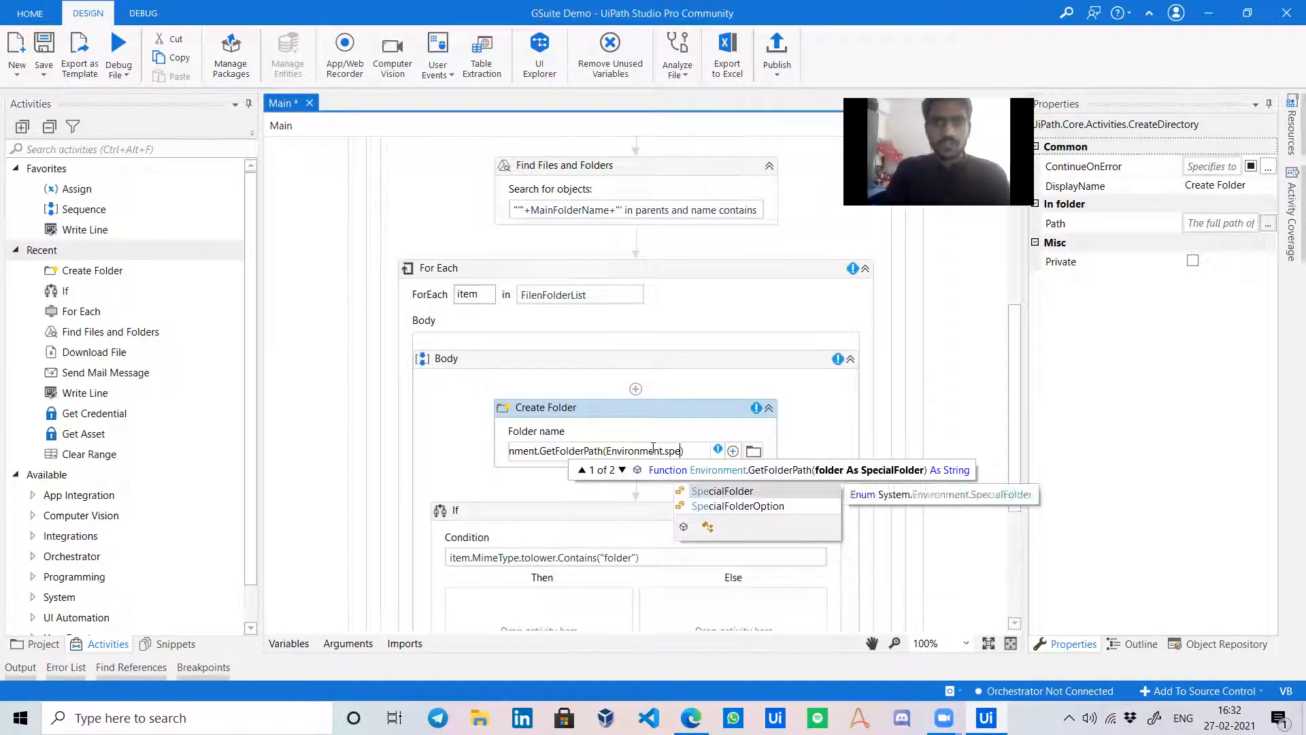
pyautogui.press('Return')
pyautogui.write('.des')
pyautogui.press('Return')
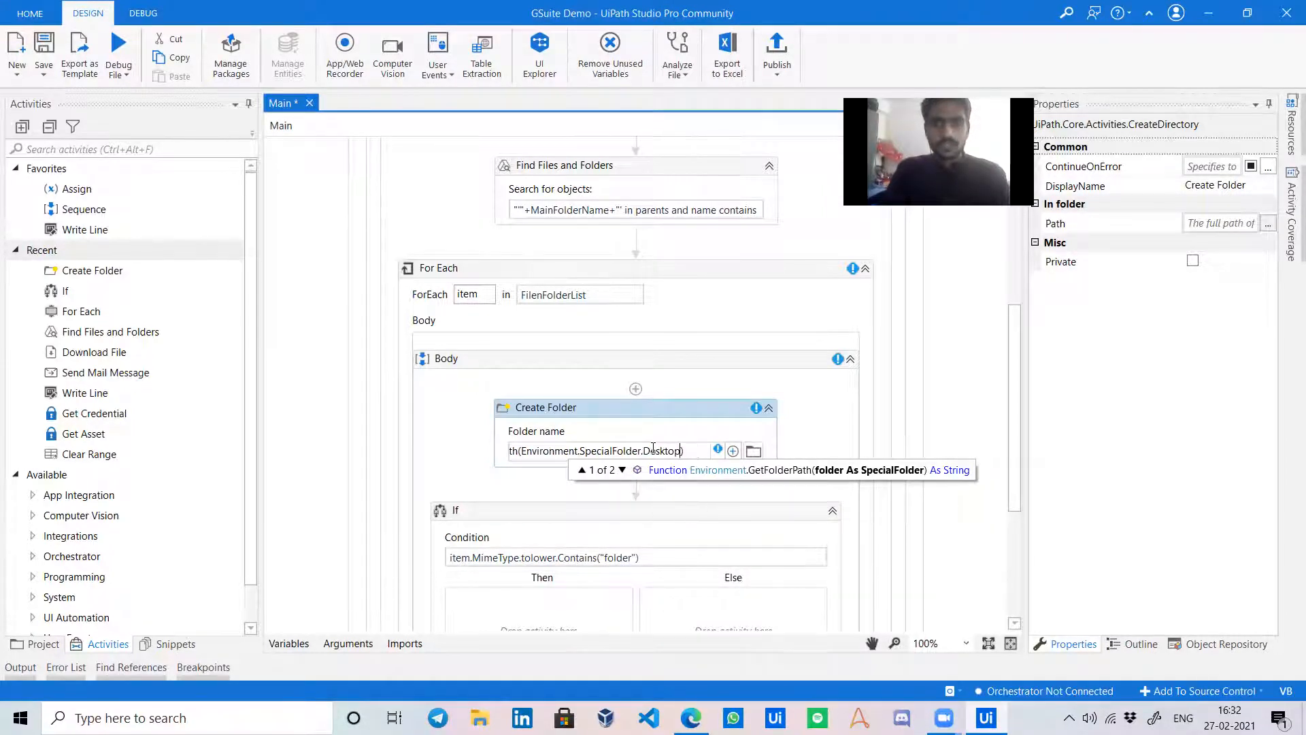
pyautogui.press('Right')
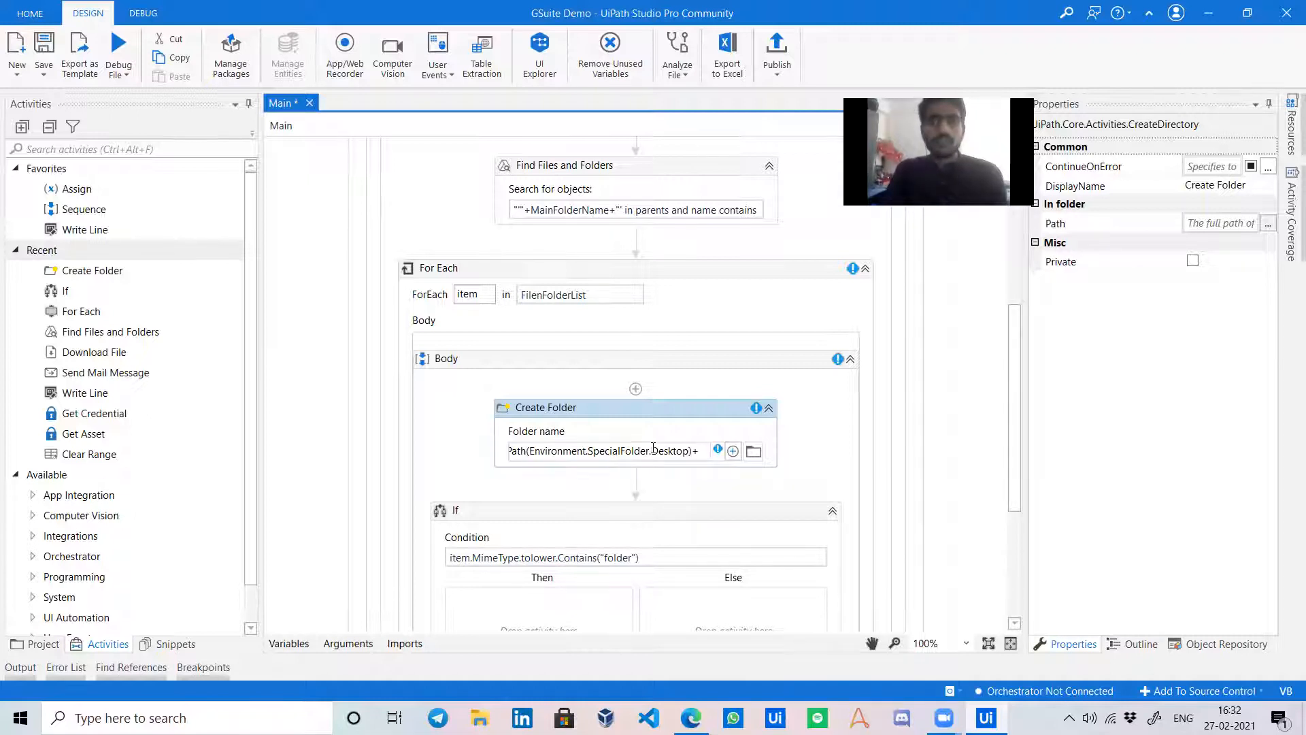
pyautogui.write('+"/"')
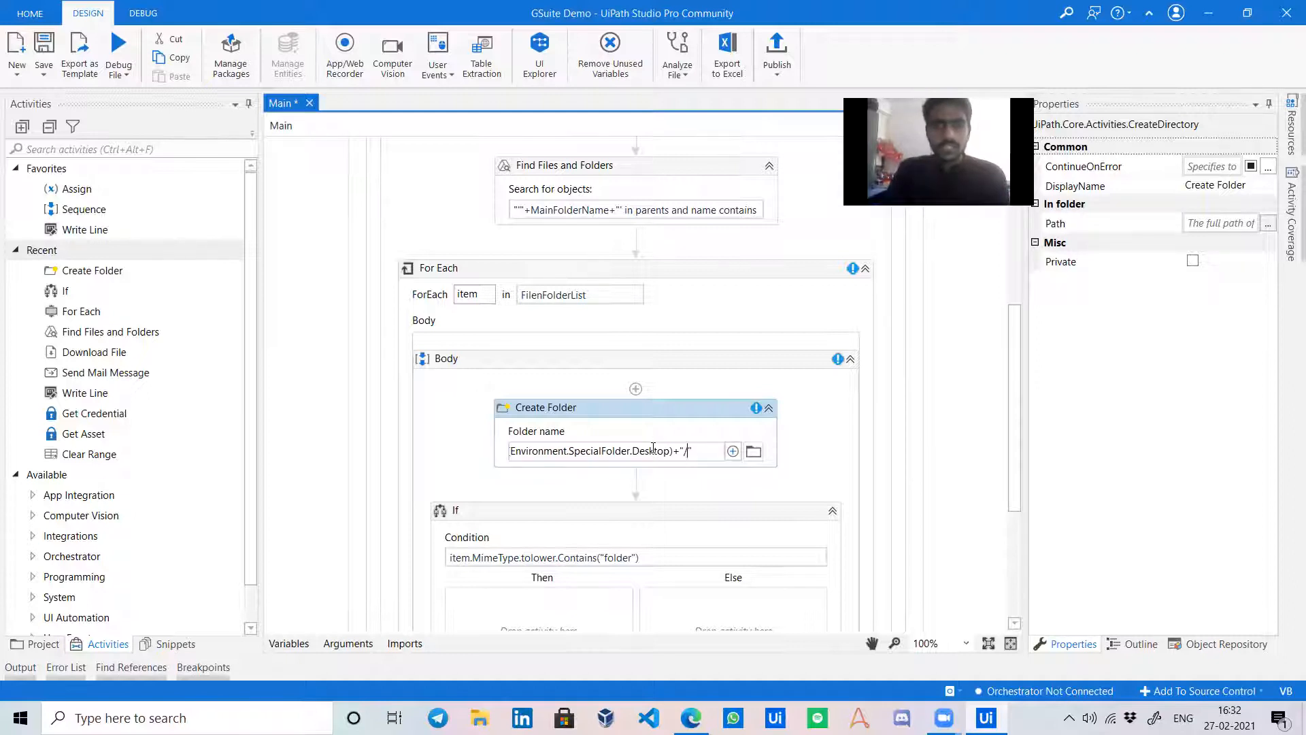
pyautogui.write('Temp')
pyautogui.click(851, 445)
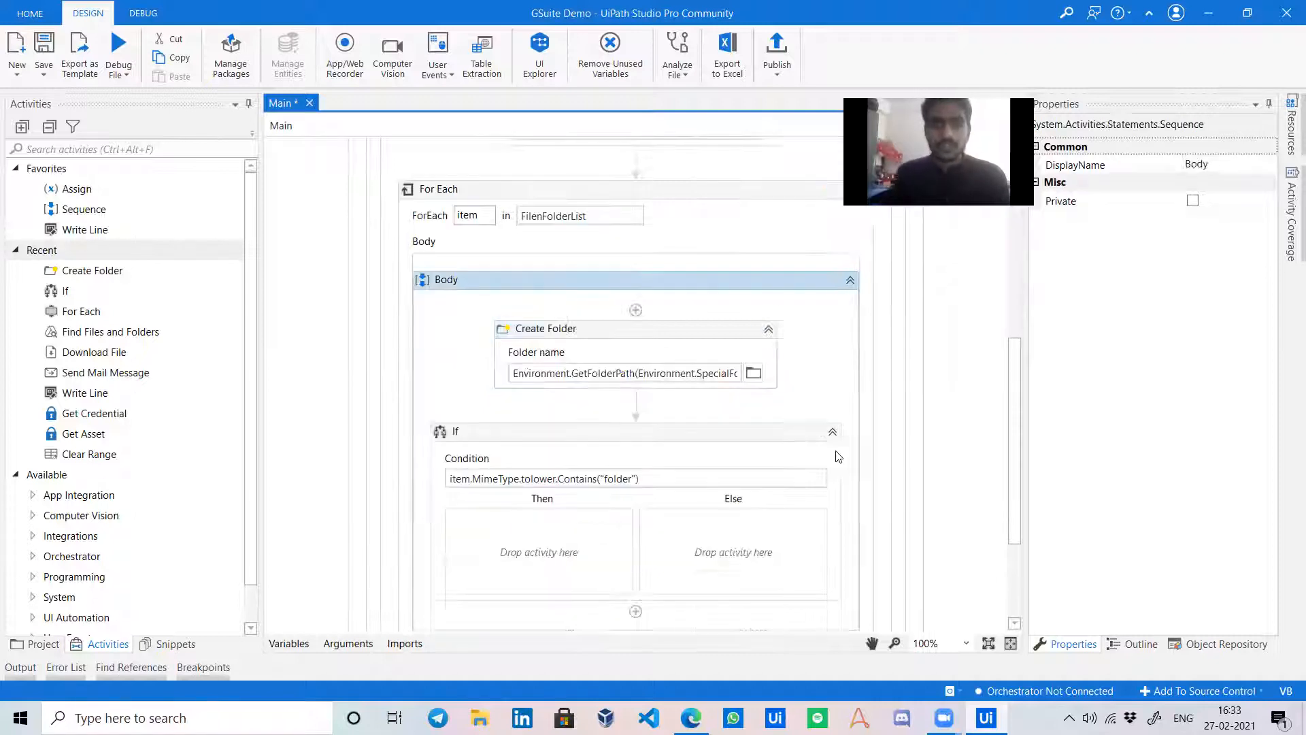
# Copy the second Find Files and Folders activity and paste it into the If's Then branch.
pyautogui.scroll(-3, 647, 389)
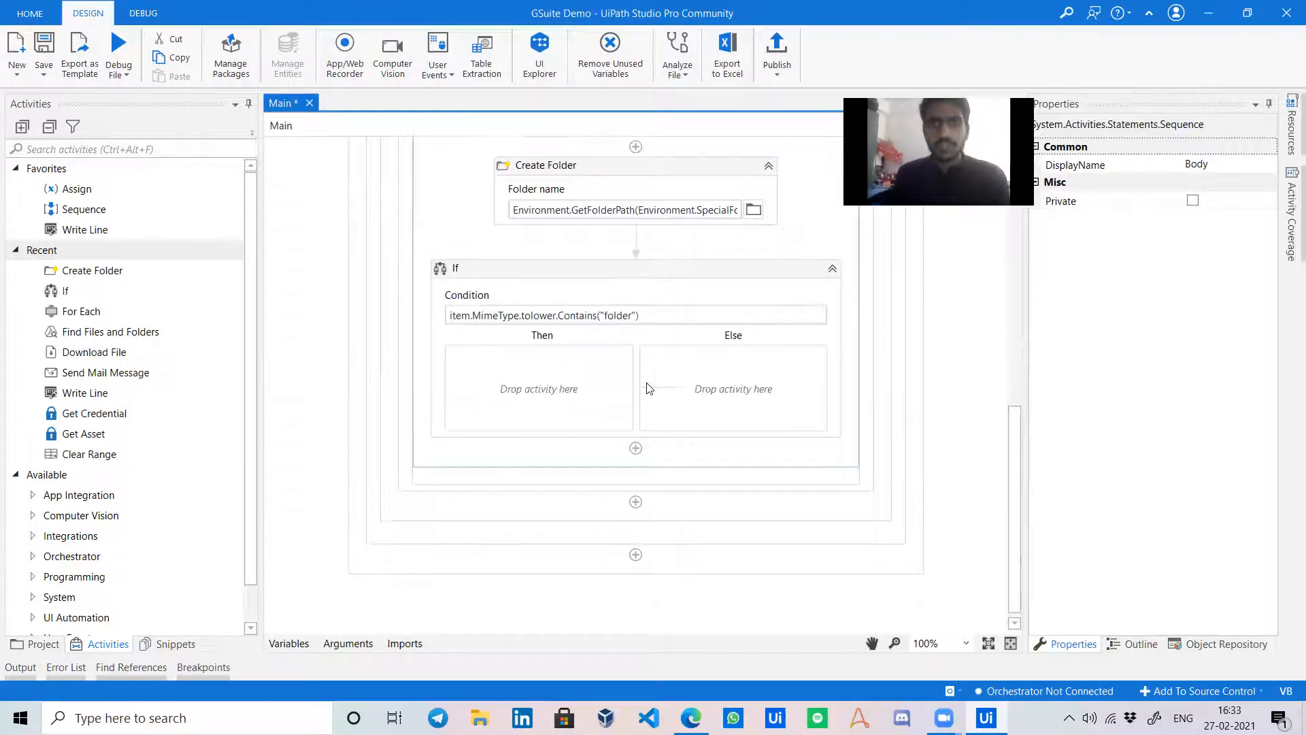
pyautogui.scroll(1, 636, 390)
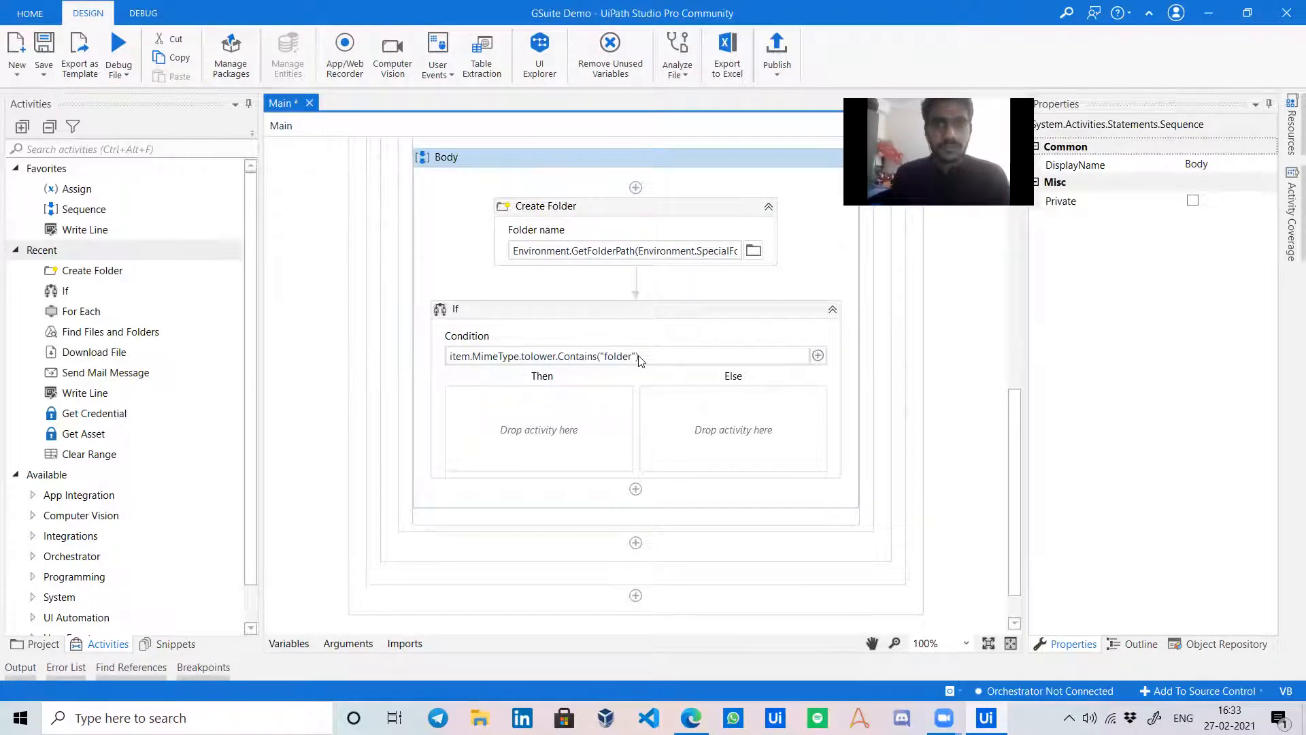
pyautogui.scroll(4, 670, 371)
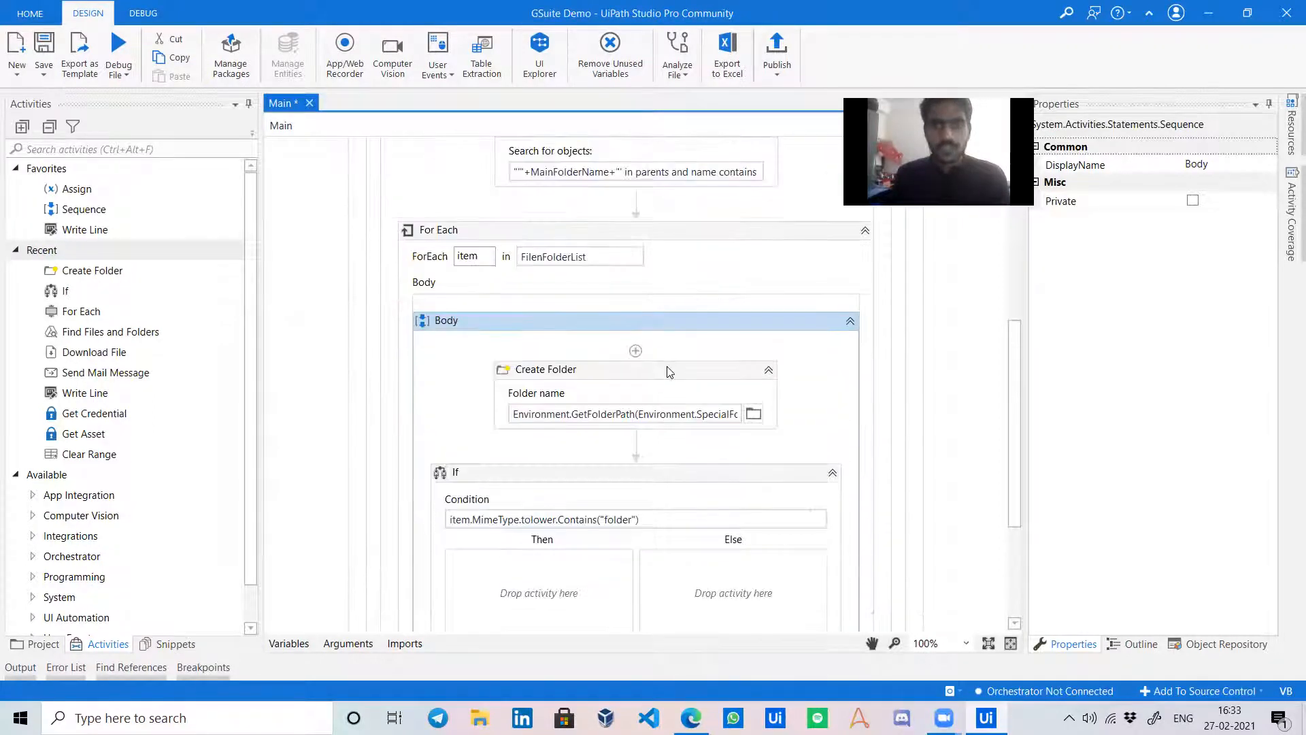
pyautogui.scroll(-2, 666, 371)
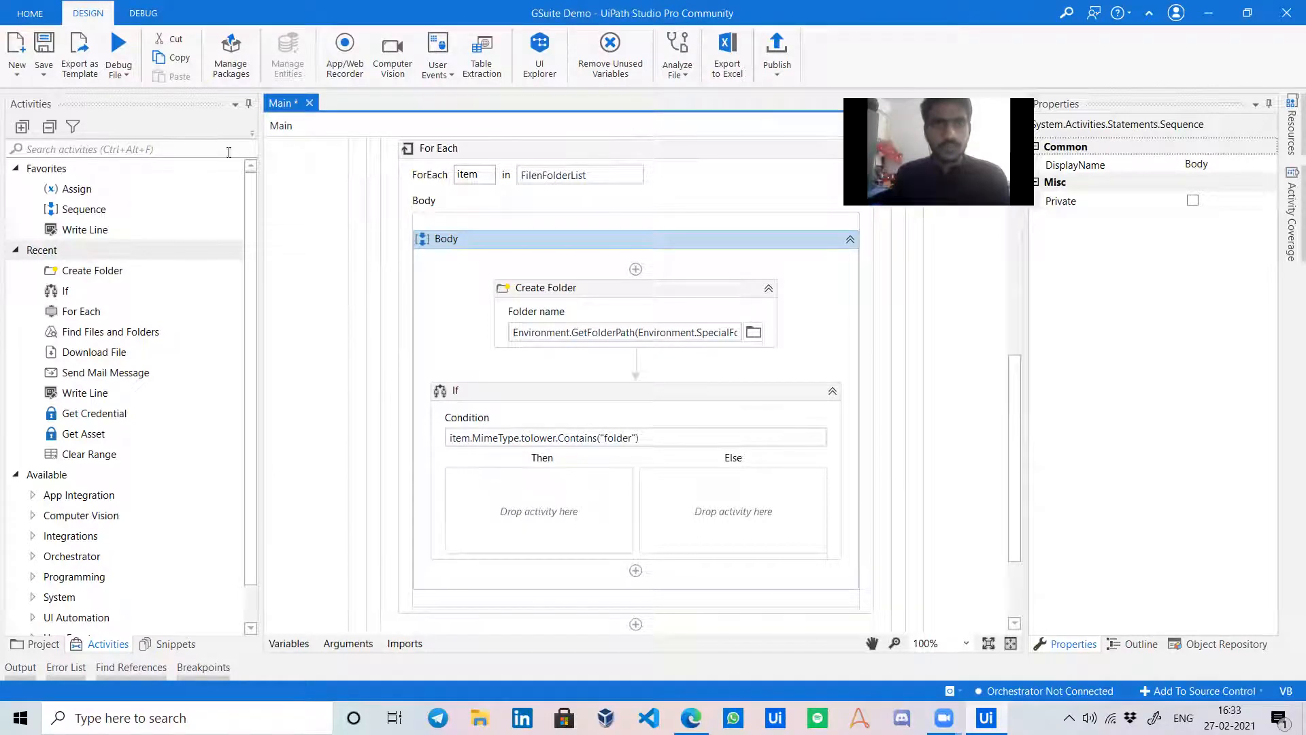
pyautogui.scroll(3, 671, 359)
pyautogui.click(608, 259)
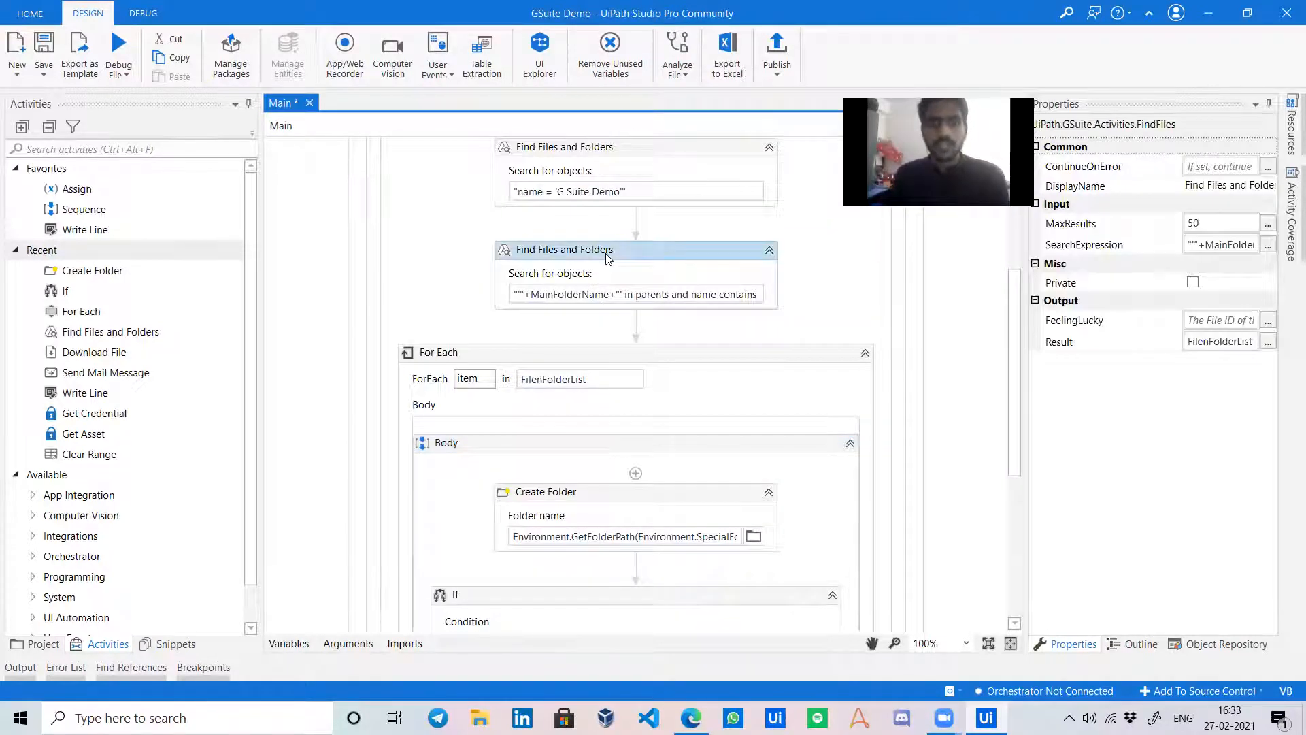
pyautogui.scroll(-2, 608, 260)
pyautogui.click(536, 531)
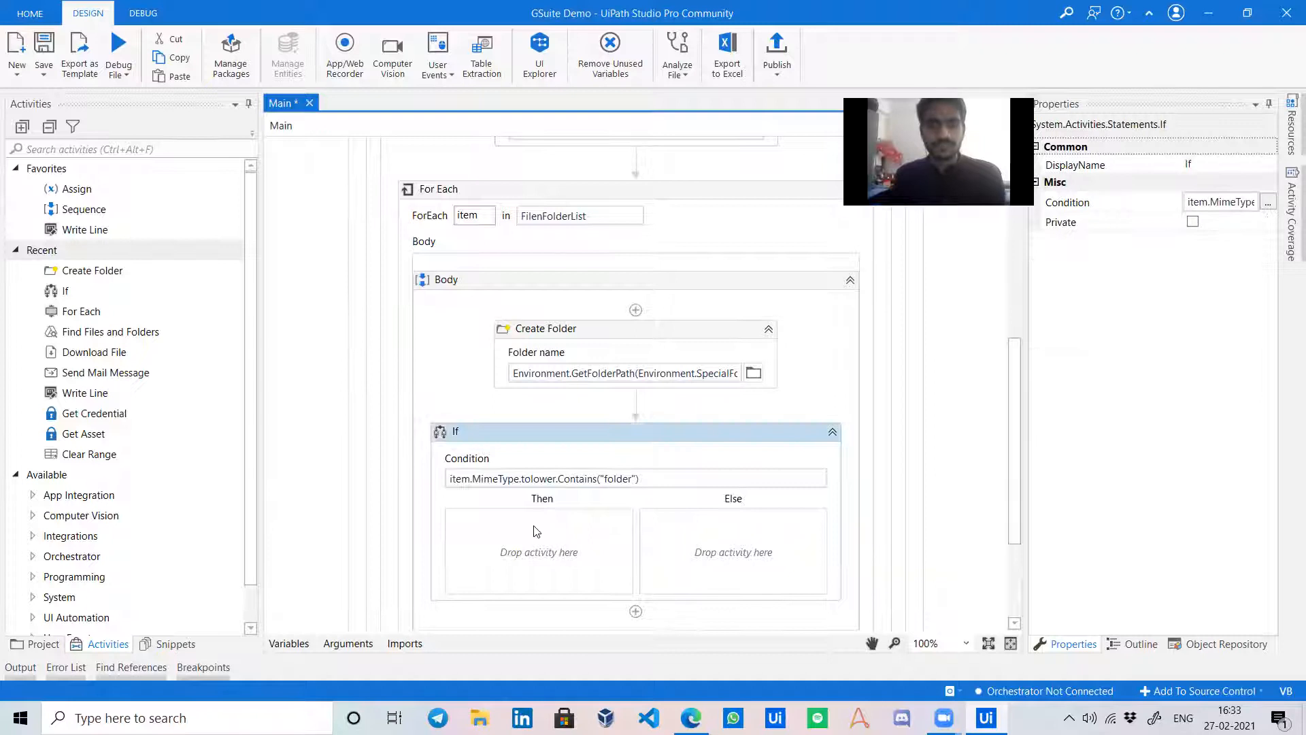
pyautogui.hotkey('ctrl', 'v')
# Change the copied search expression to look for items whose parent is item.Id.
pyautogui.click(566, 579)
pyautogui.click(660, 583)
pyautogui.press('Home')
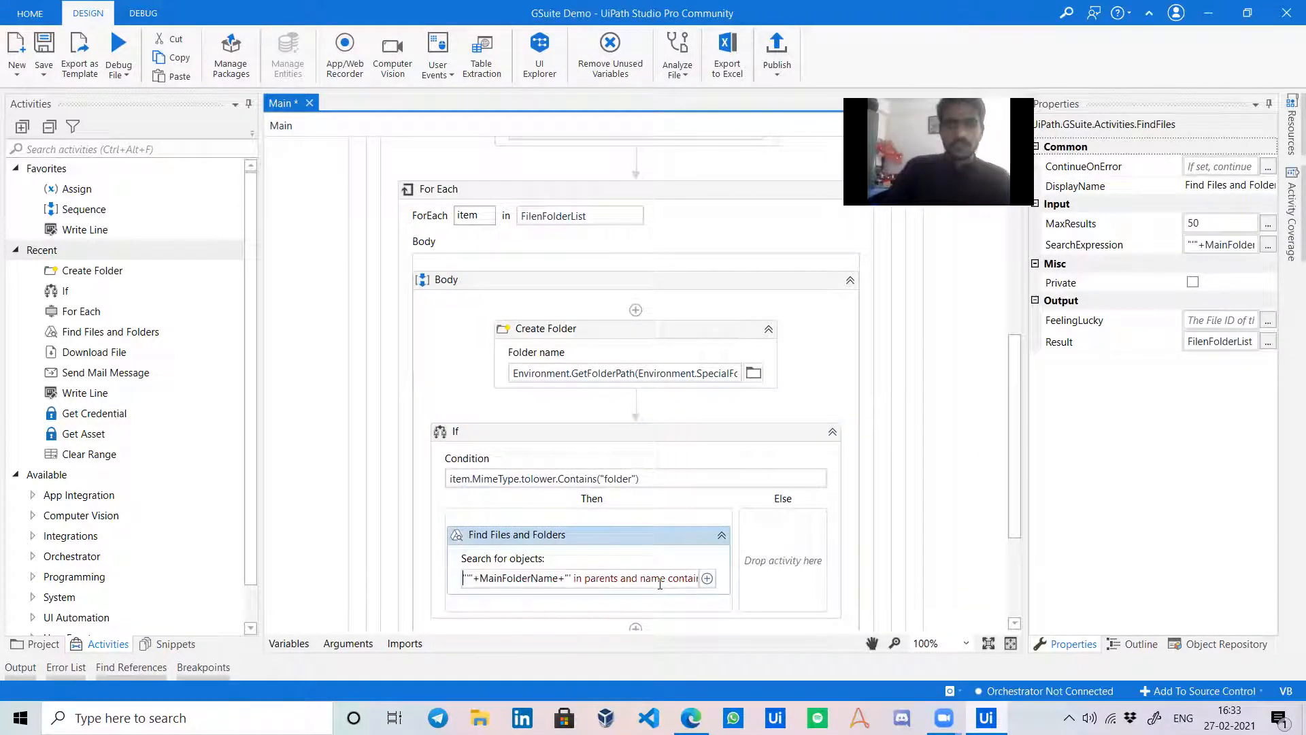
pyautogui.press('Right')
pyautogui.press('Right')
pyautogui.press('Right')
pyautogui.hotkey('shift', 'Right')
pyautogui.hotkey('shift', 'Right')
pyautogui.hotkey('shift', 'Right')
pyautogui.hotkey('shift', 'Right')
pyautogui.hotkey('shift', 'Right')
pyautogui.hotkey('shift', 'Right')
pyautogui.hotkey('shift', 'Right')
pyautogui.hotkey('shift', 'Right')
pyautogui.hotkey('shift', 'Right')
pyautogui.hotkey('shift', 'Right')
pyautogui.hotkey('shift', 'Right')
pyautogui.hotkey('shift', 'Right')
pyautogui.hotkey('shift', 'Right')
pyautogui.hotkey('shift', 'Right')
pyautogui.write('item.id')
pyautogui.press('Return')
pyautogui.click(787, 559)
# Store the search Result in a new FileList variable, then select the If.
pyautogui.click(1222, 344)
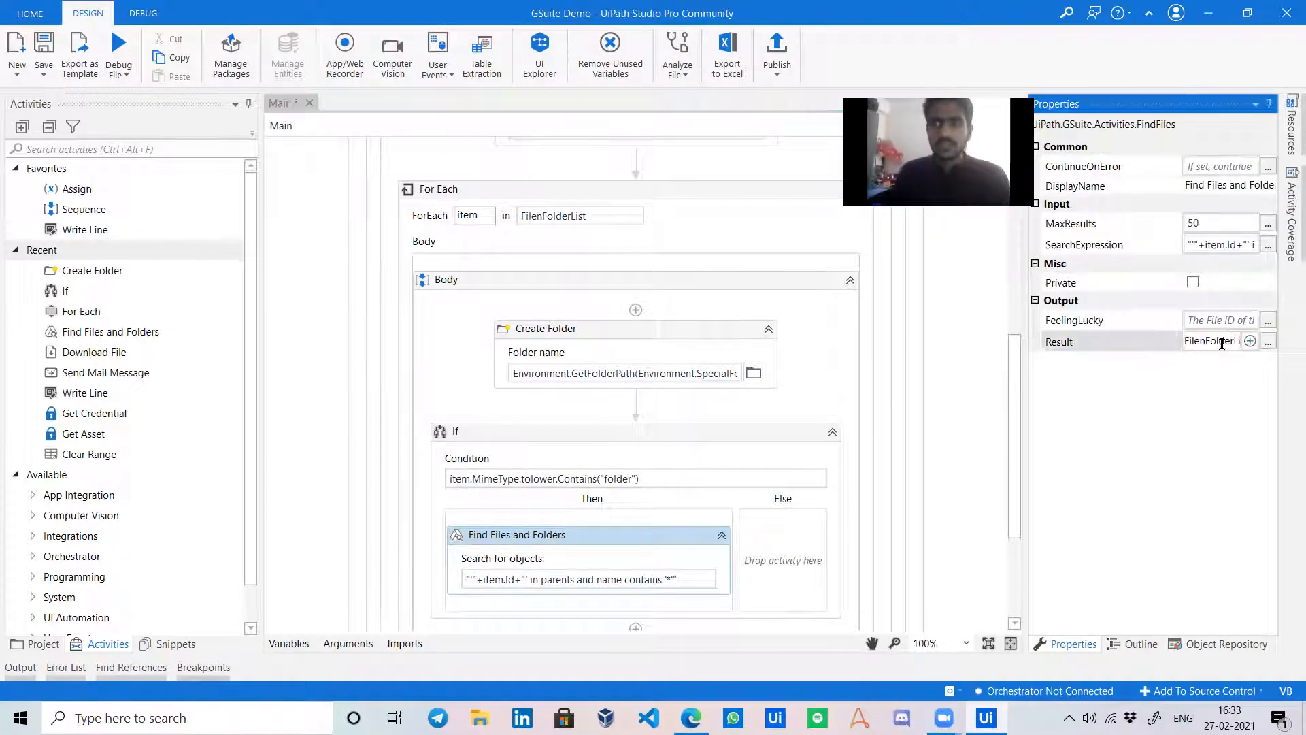
pyautogui.hotkey('ctrl', 'k')
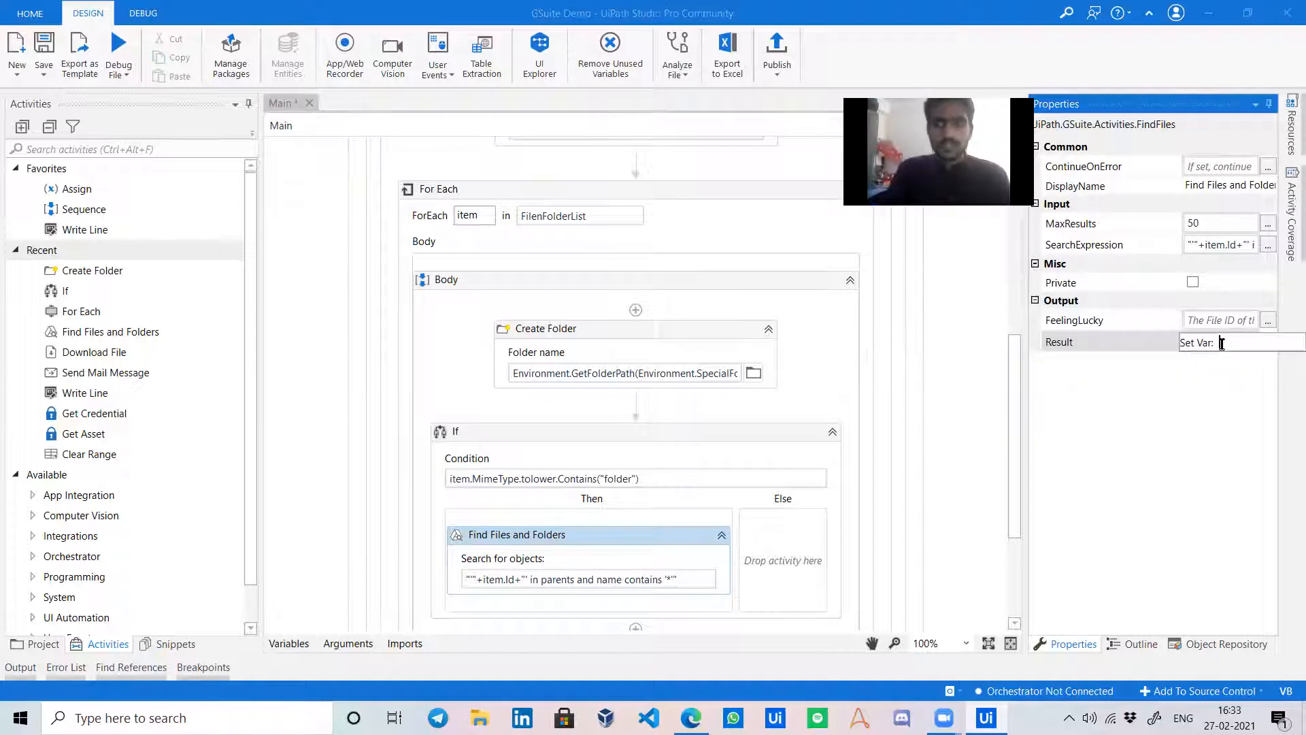
pyautogui.write('FileList')
pyautogui.press('Return')
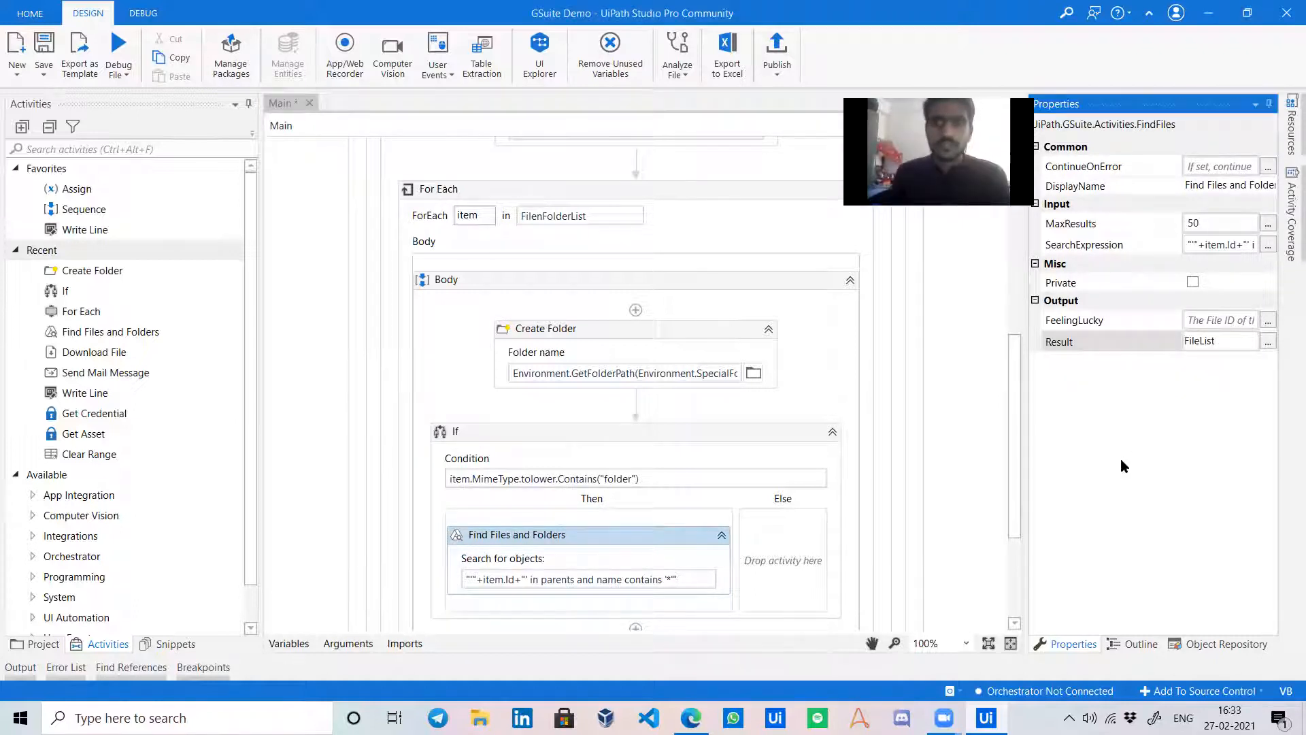
pyautogui.scroll(-3, 751, 544)
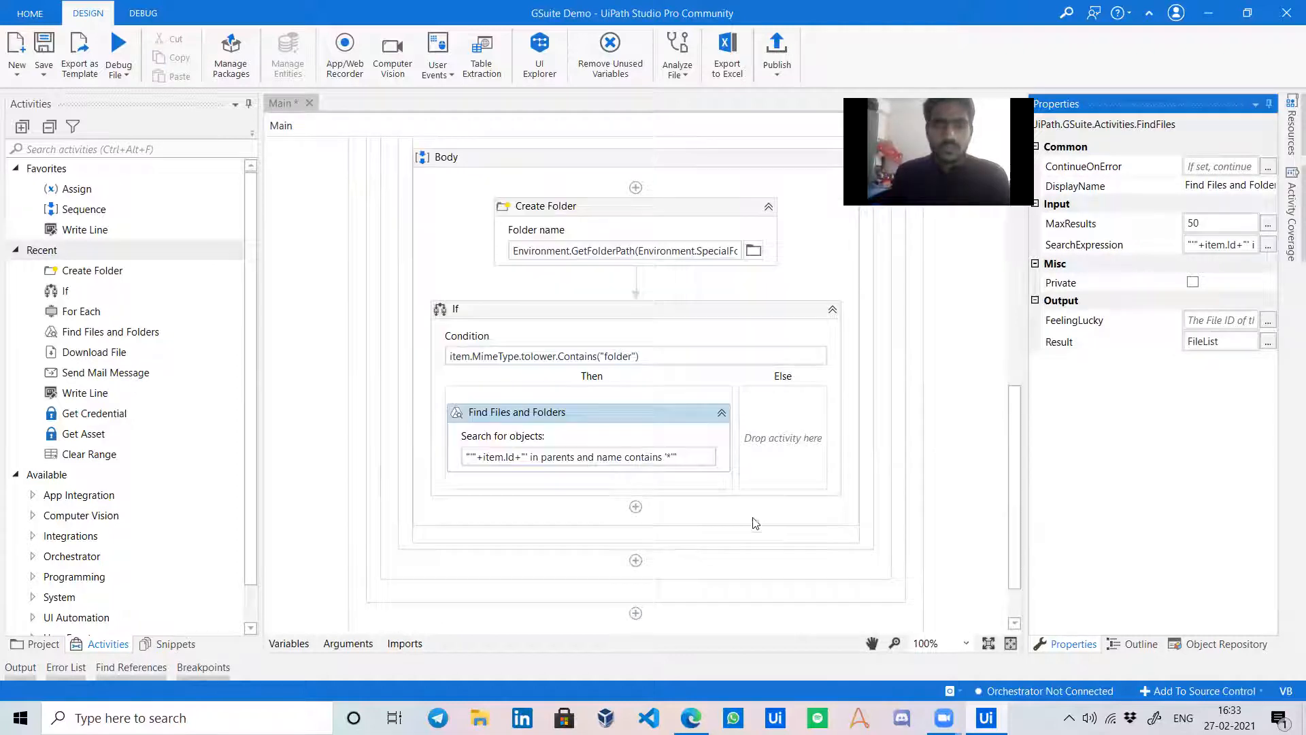
pyautogui.click(599, 411)
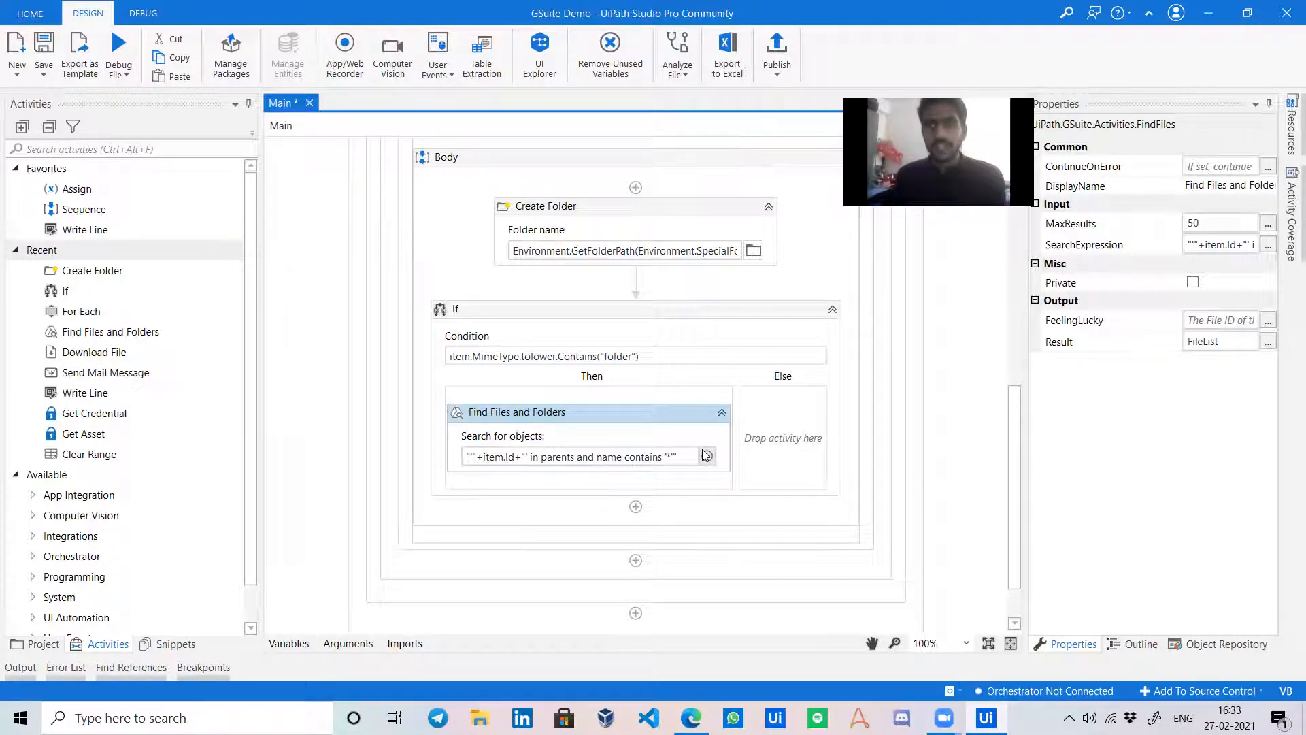
pyautogui.click(756, 439)
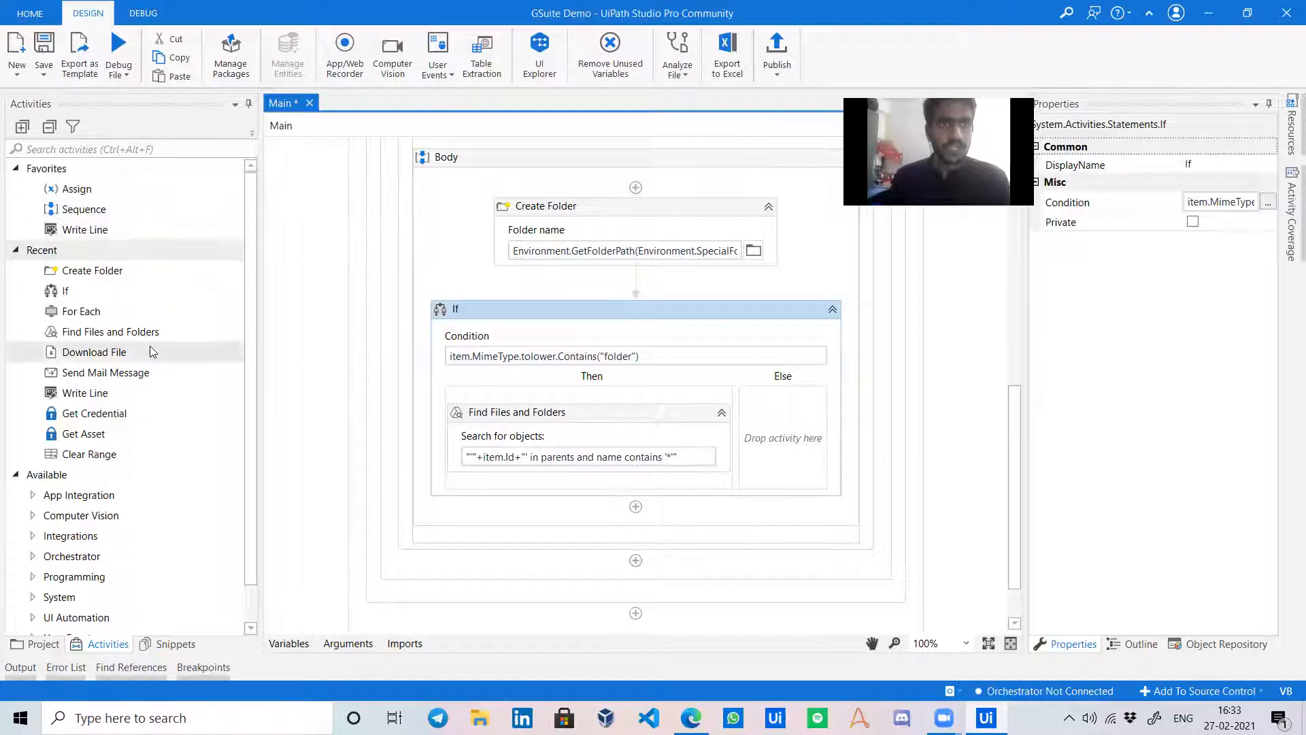
# Add a For Each over FileList typed Google.Apis.Drive.v3.Data.File below Find Files and Folders.
pyautogui.click(143, 149)
pyautogui.write('for each')
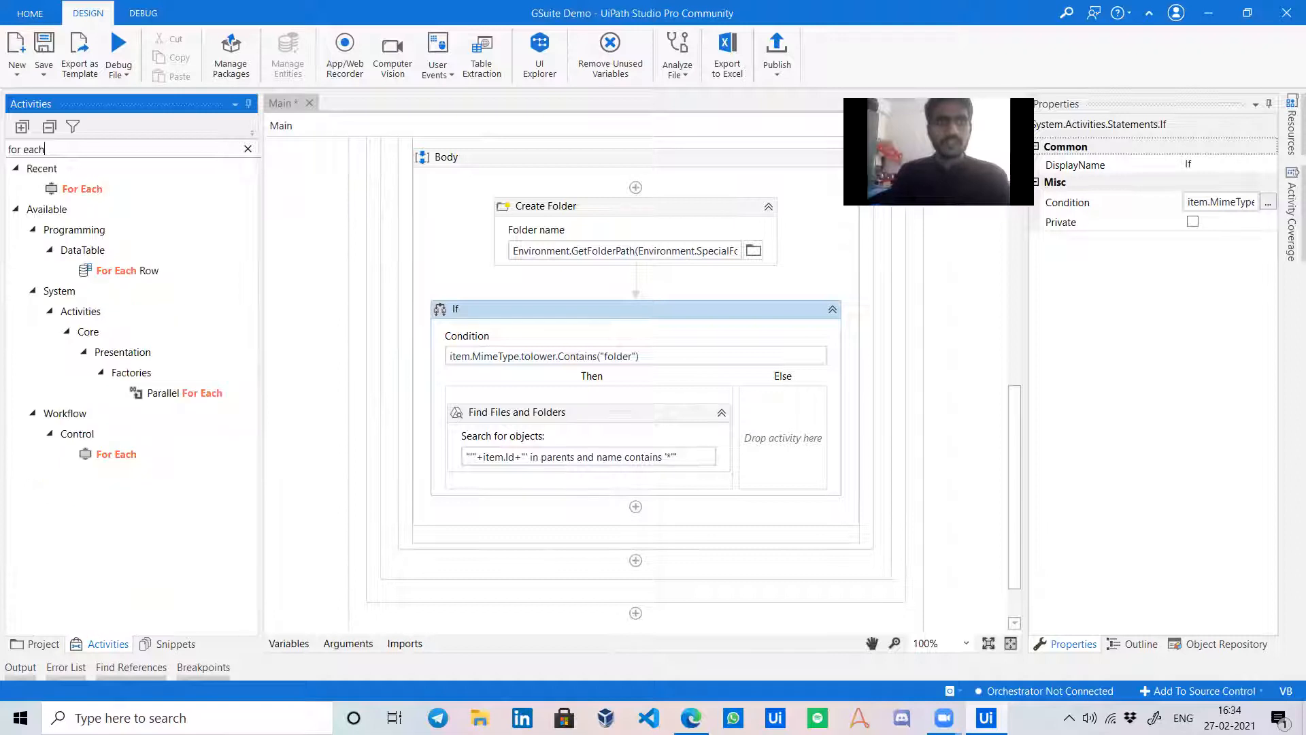
pyautogui.moveTo(123, 191); pyautogui.dragTo(593, 477)
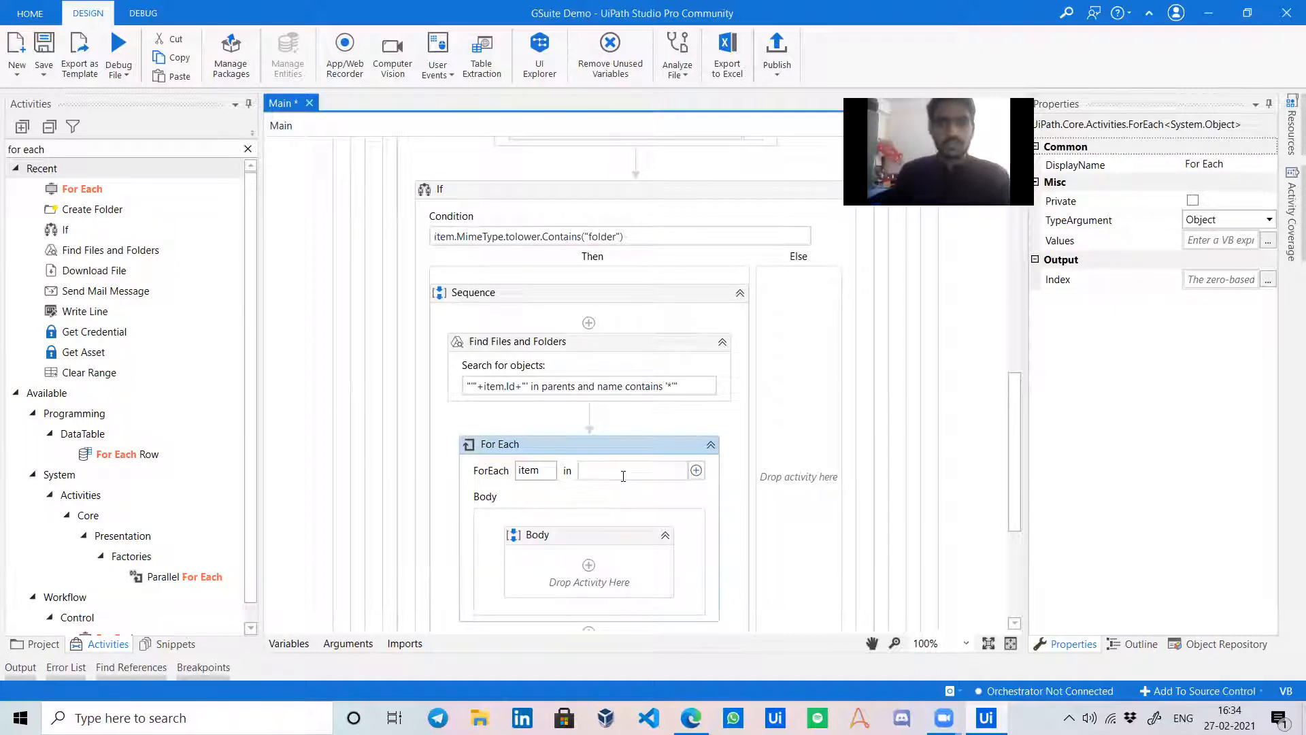
pyautogui.write('FileList')
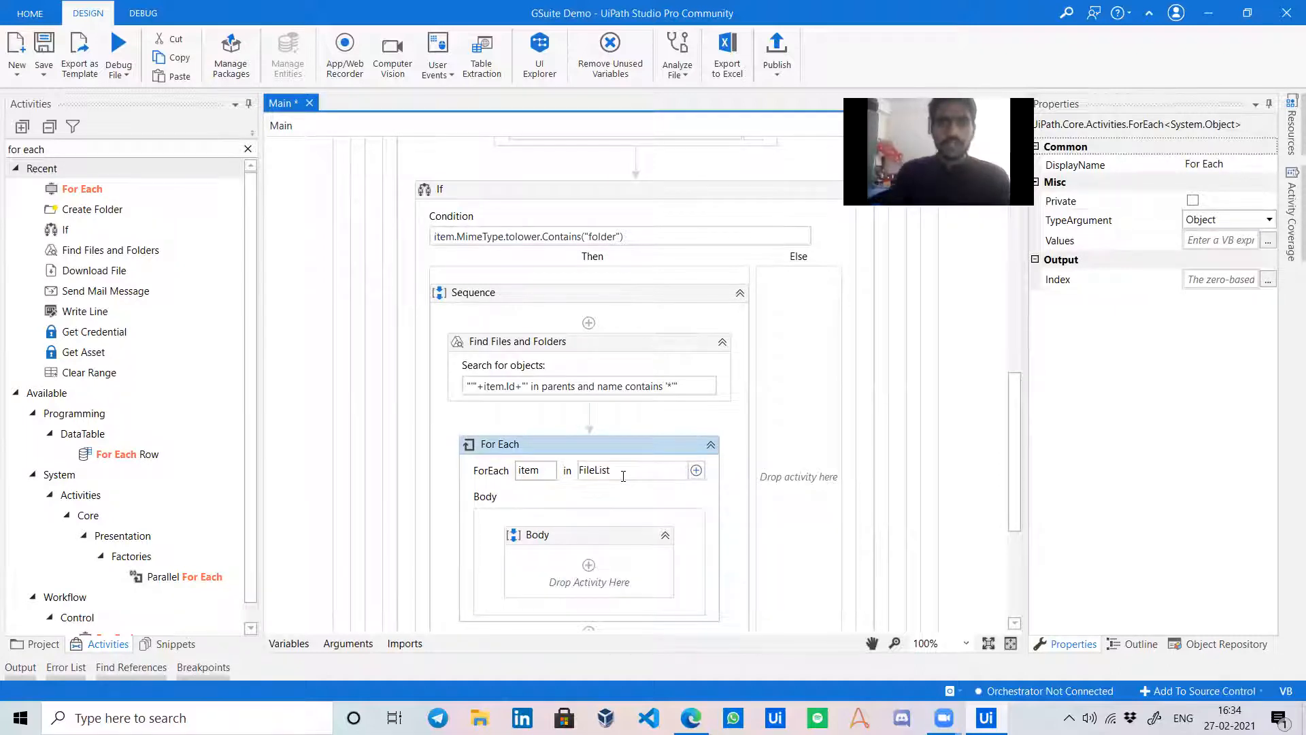
pyautogui.click(1266, 219)
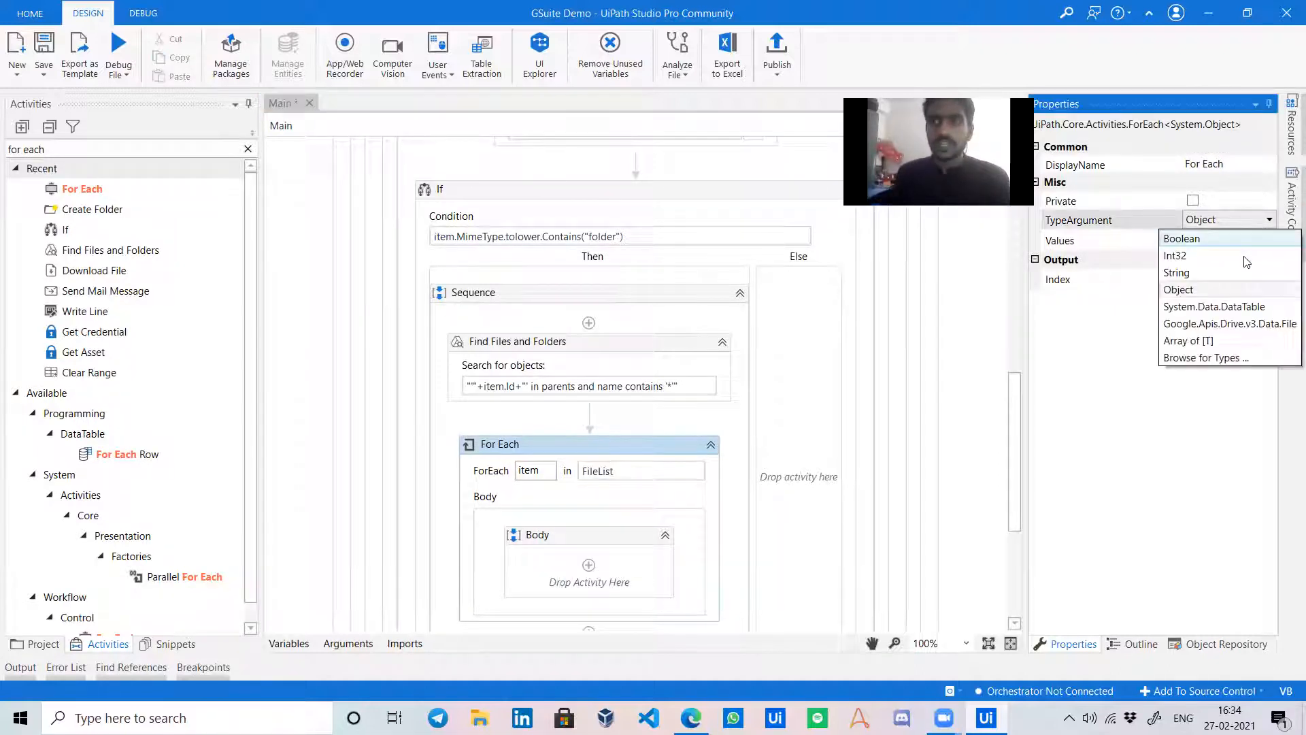
pyautogui.click(1240, 325)
pyautogui.click(597, 554)
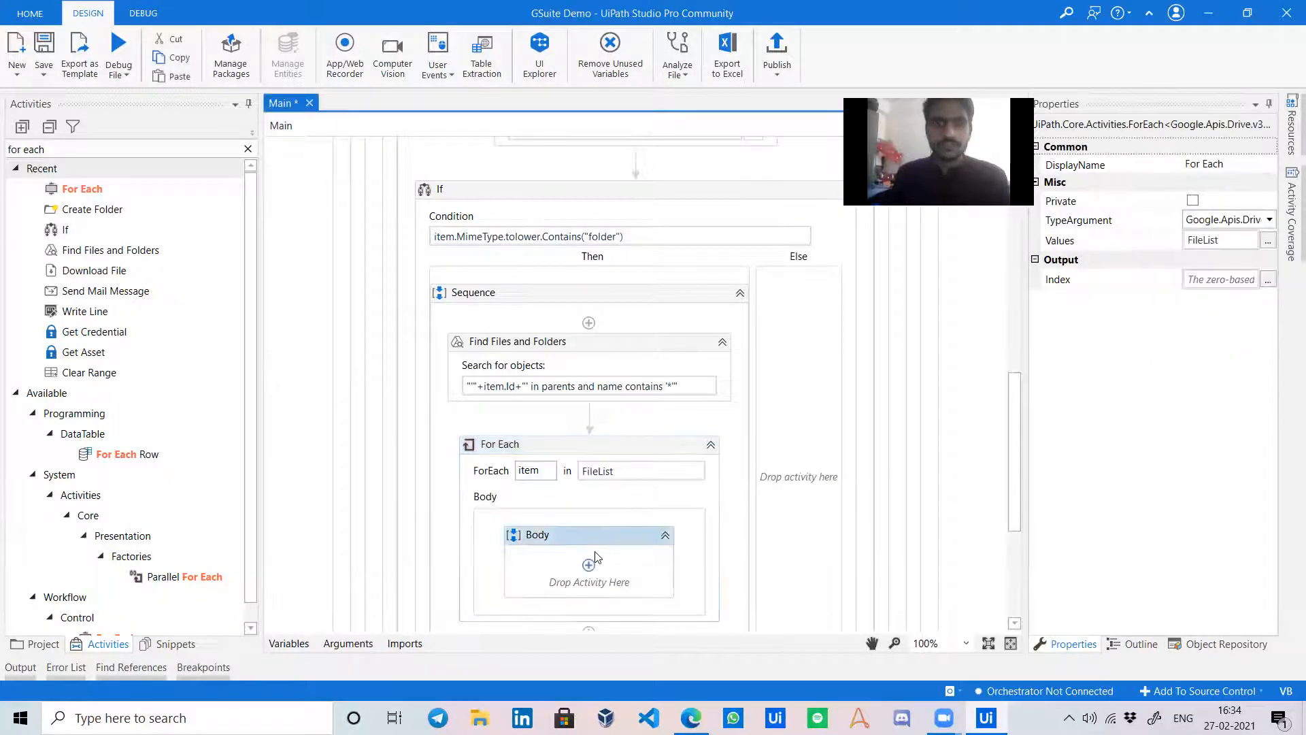
# Add Download File to the loop body, rename the loop variable to file, FileID file.id.
pyautogui.hotkey('ctrl', 'shift', 't')
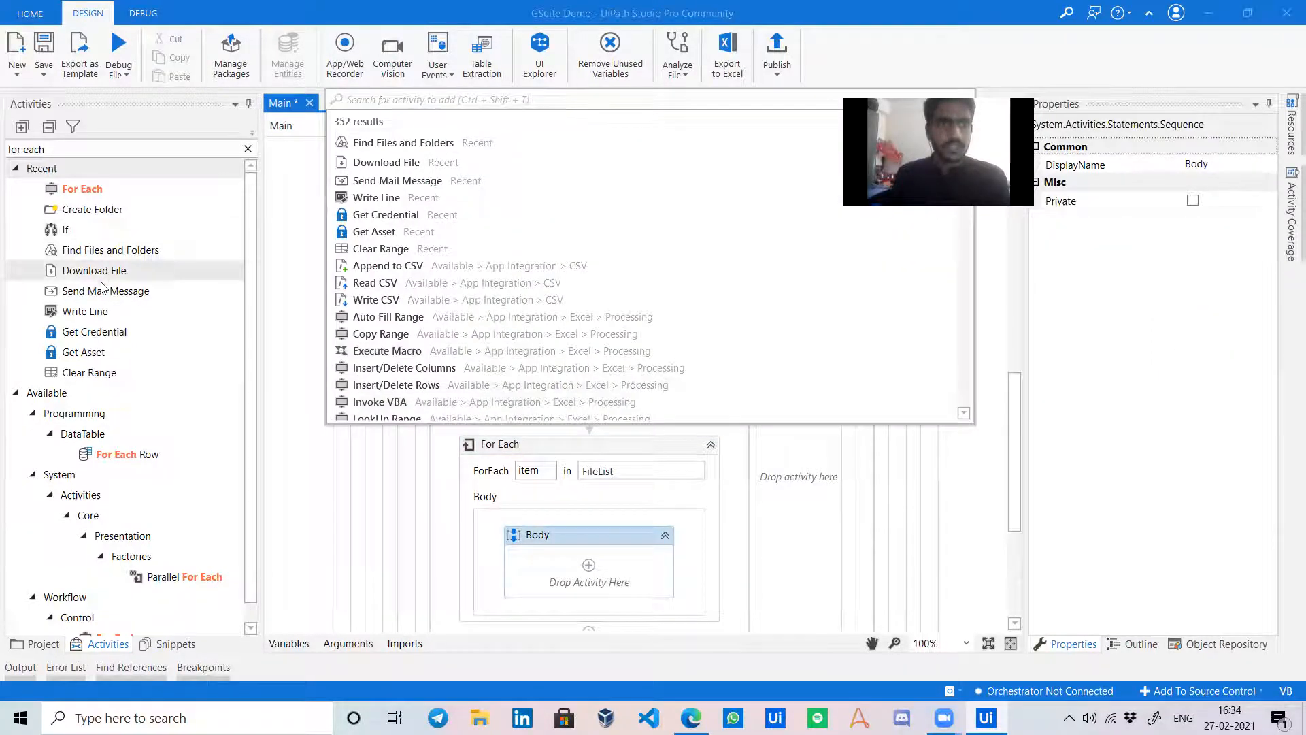
pyautogui.moveTo(126, 272); pyautogui.dragTo(584, 553)
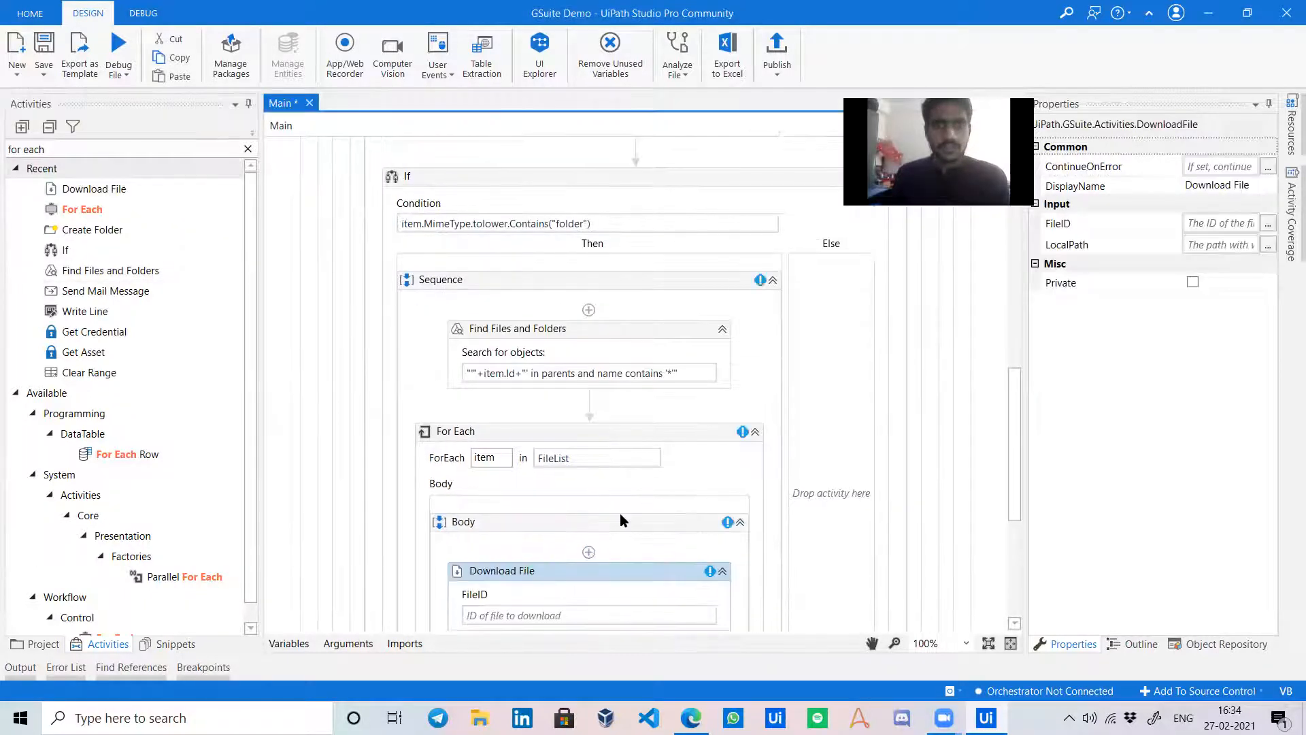
pyautogui.click(608, 537)
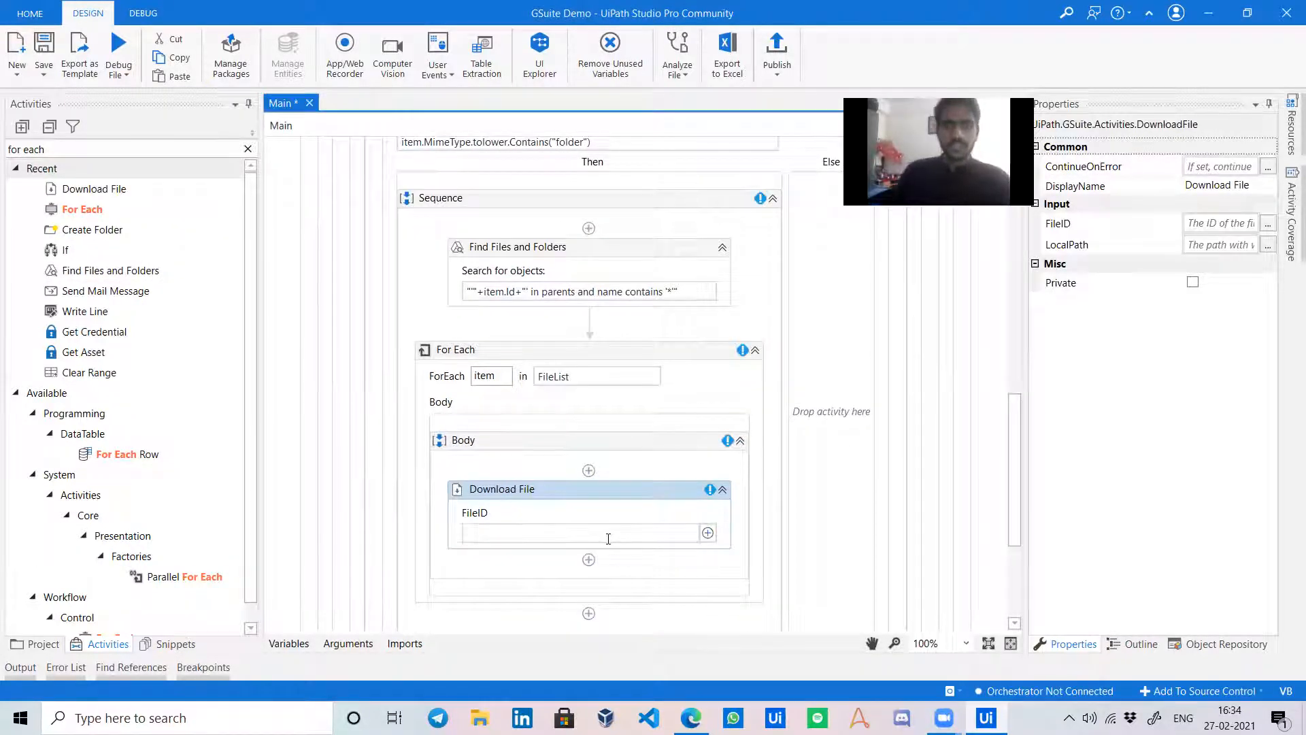
pyautogui.write('item.')
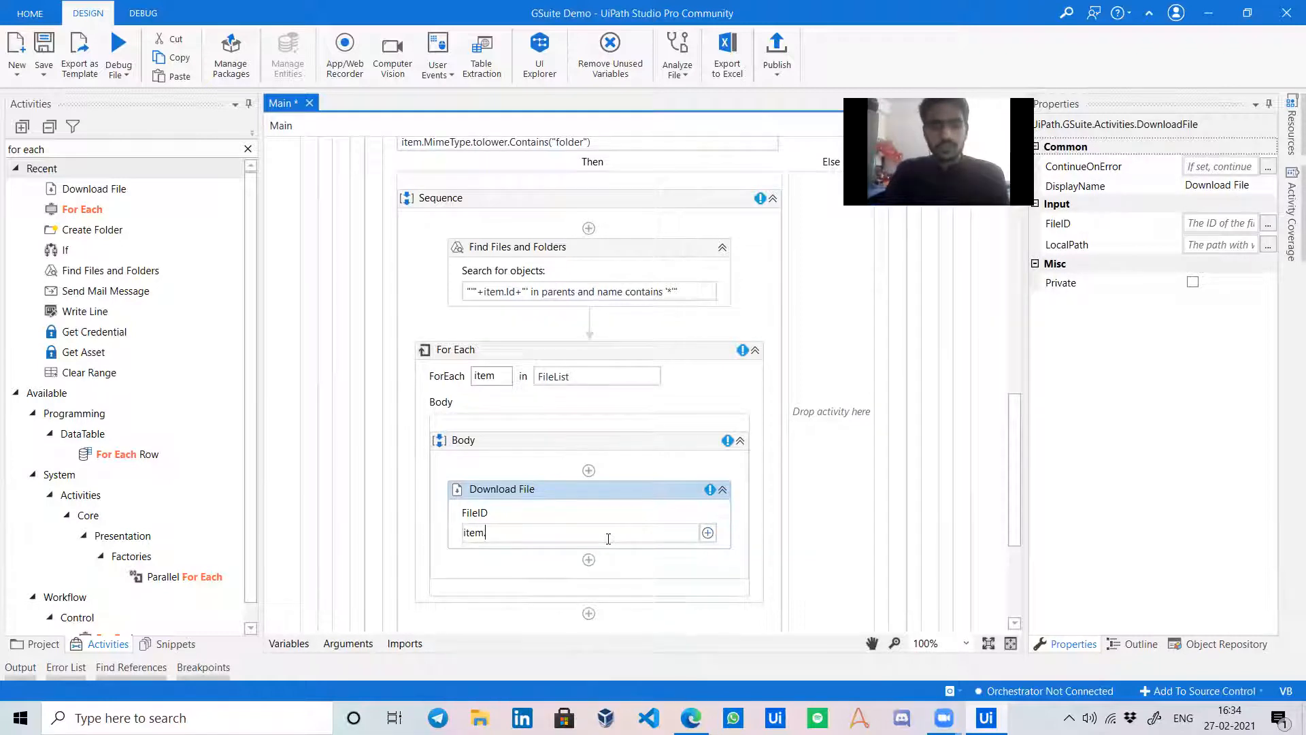
pyautogui.write('id')
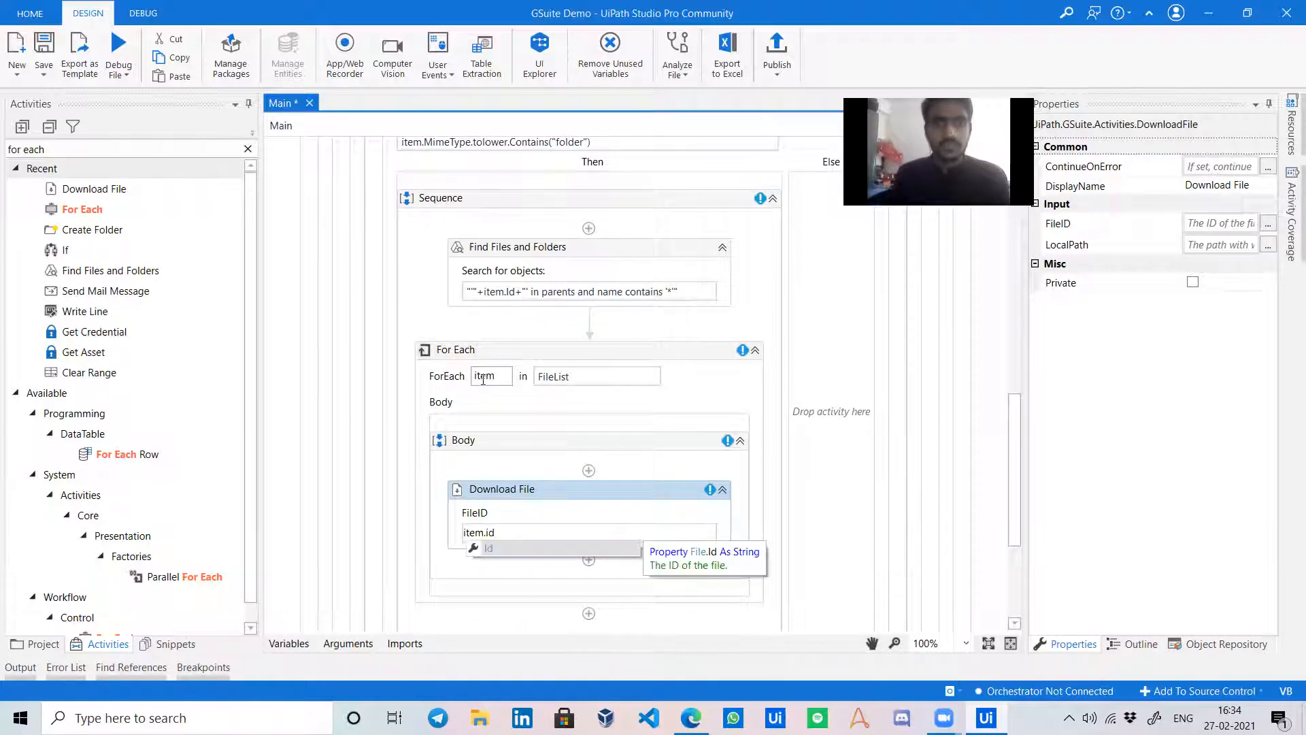
pyautogui.doubleClick(483, 380)
pyautogui.write('file')
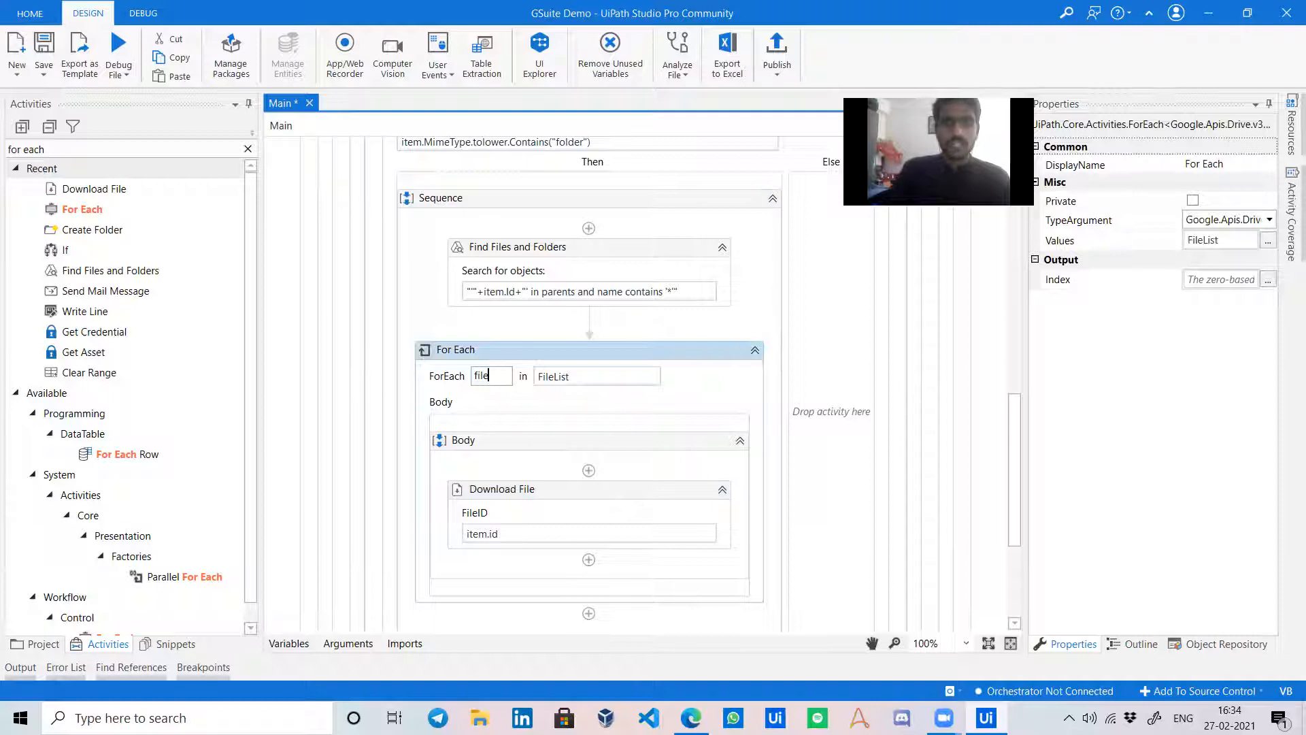
pyautogui.scroll(1, 524, 340)
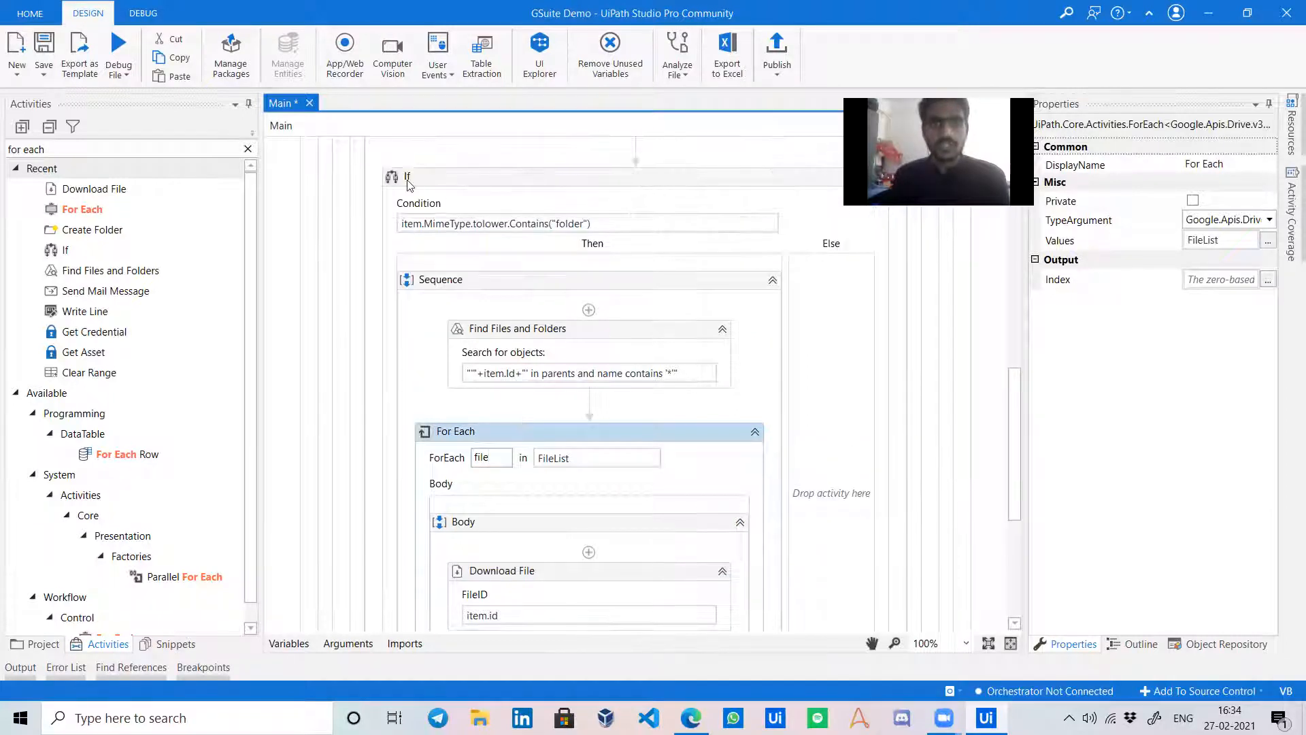
pyautogui.click(549, 189)
pyautogui.scroll(-2, 549, 416)
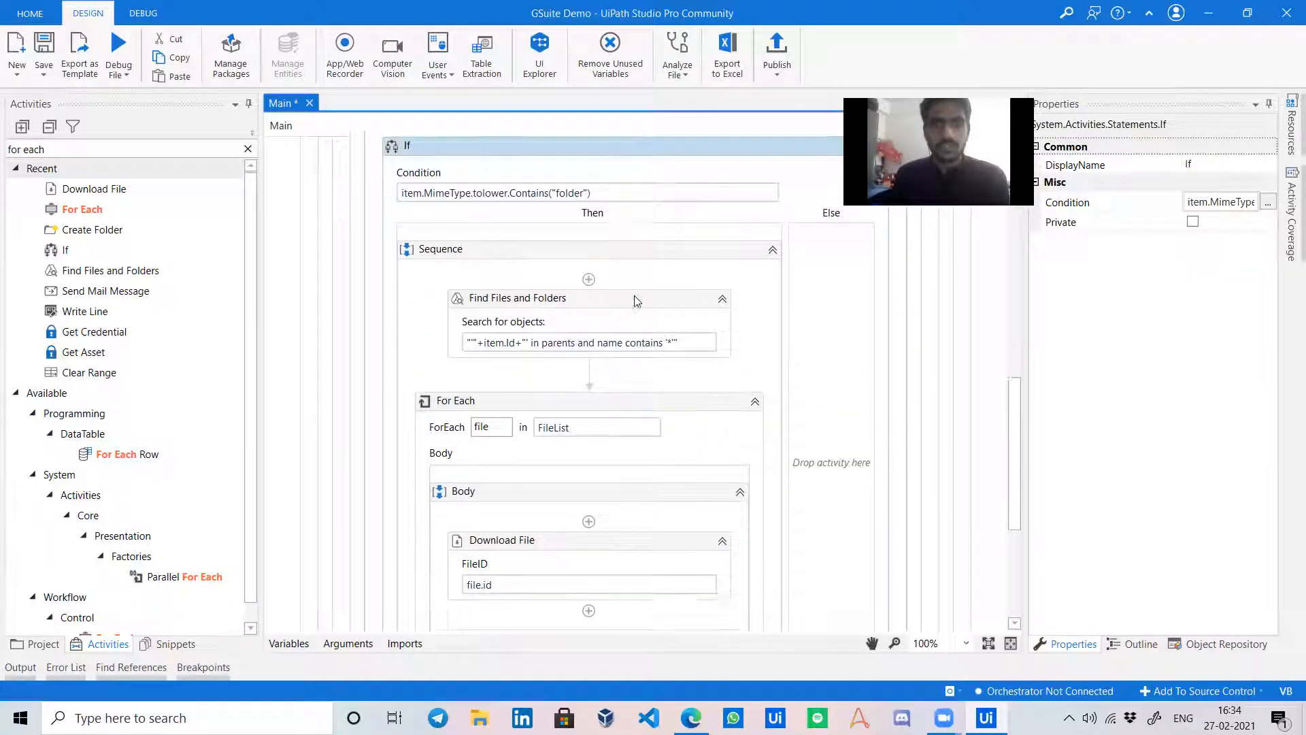
pyautogui.click(529, 502)
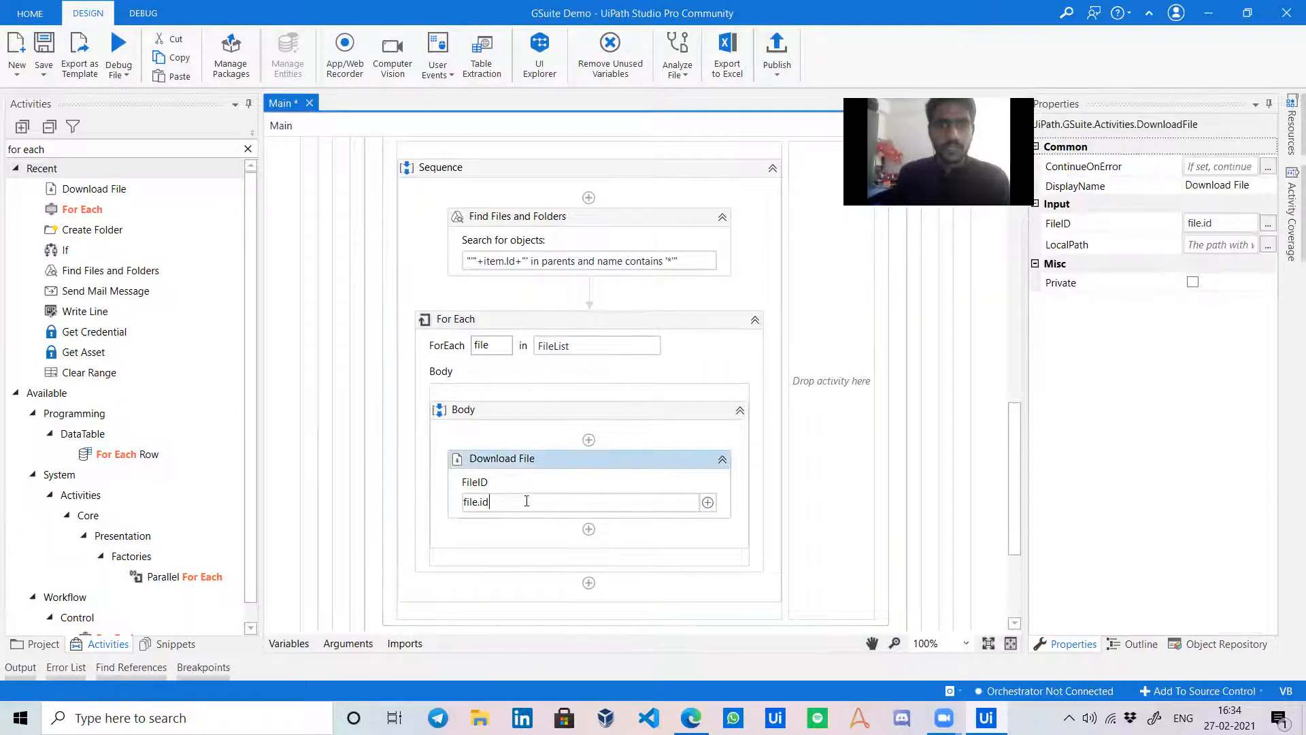
# Set Download File's LocalPath to the Create Folder's Desktop Temp path expression.
pyautogui.scroll(1, 586, 403)
pyautogui.scroll(2, 499, 272)
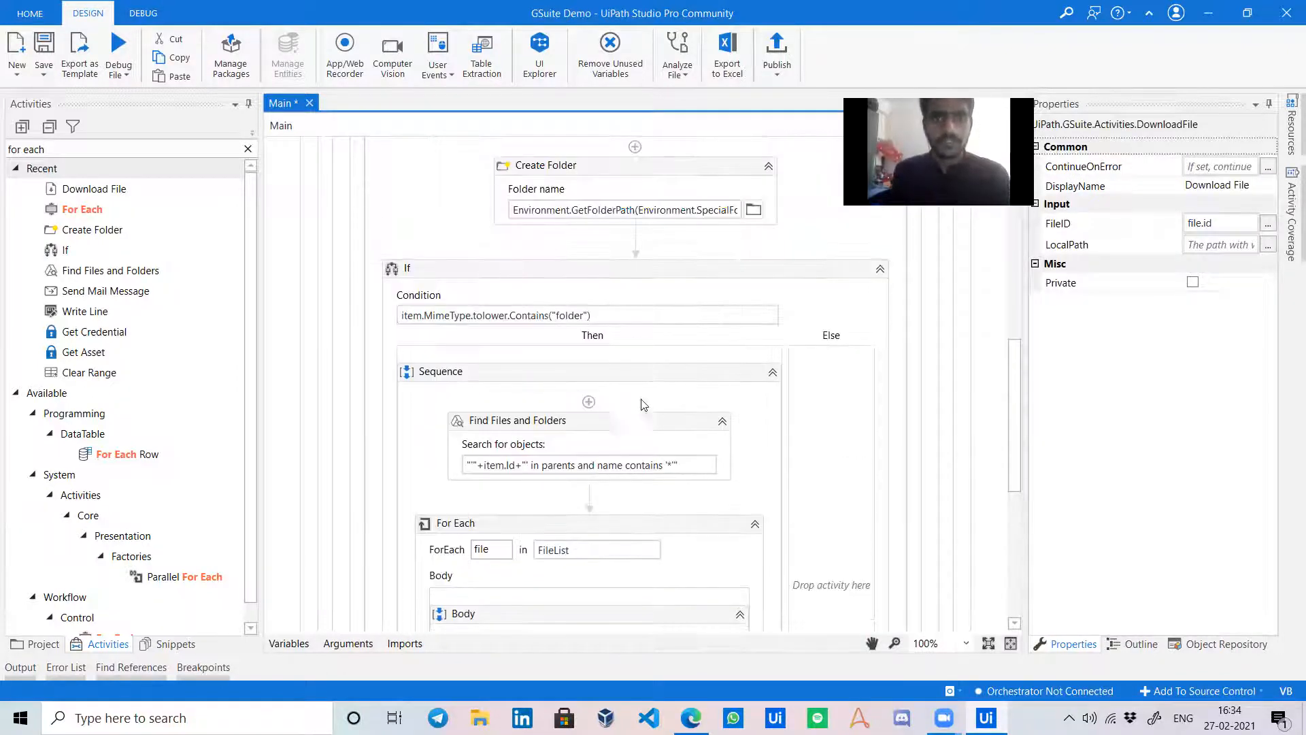
pyautogui.scroll(-3, 641, 412)
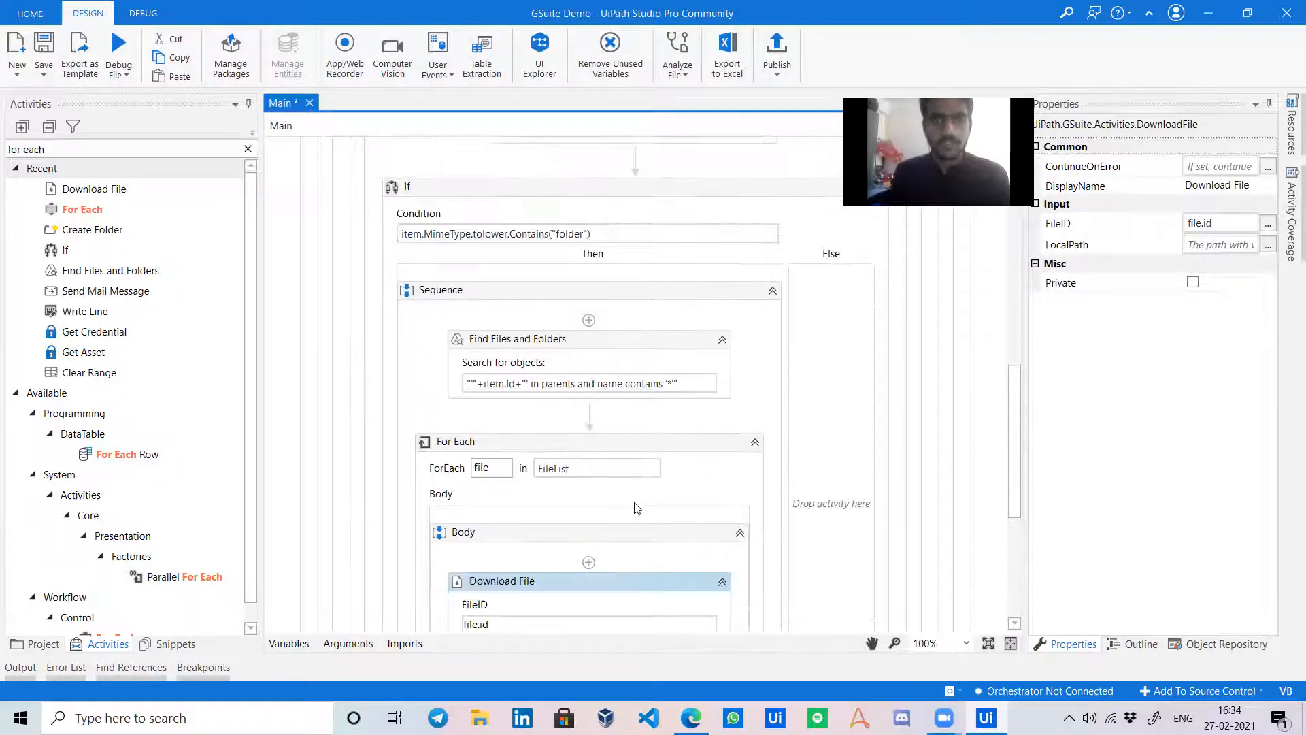
pyautogui.click(1219, 244)
pyautogui.scroll(2, 583, 329)
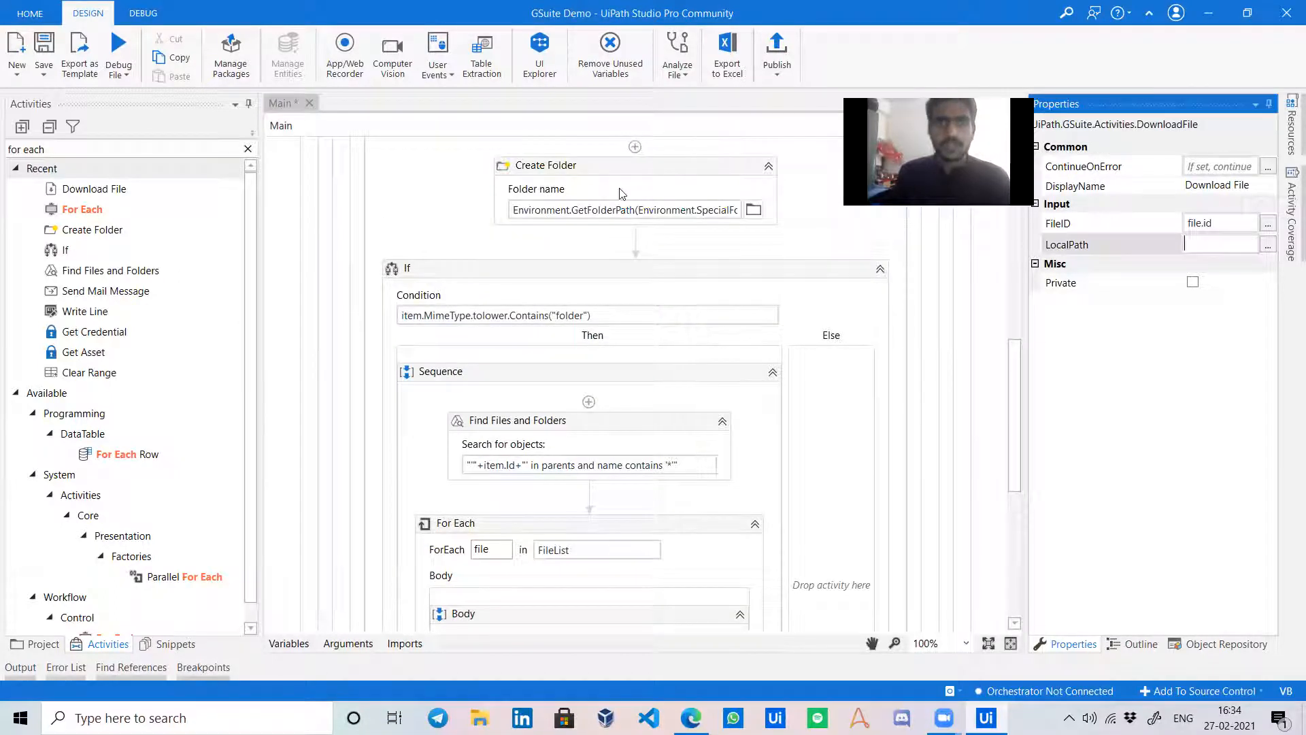
pyautogui.click(619, 213)
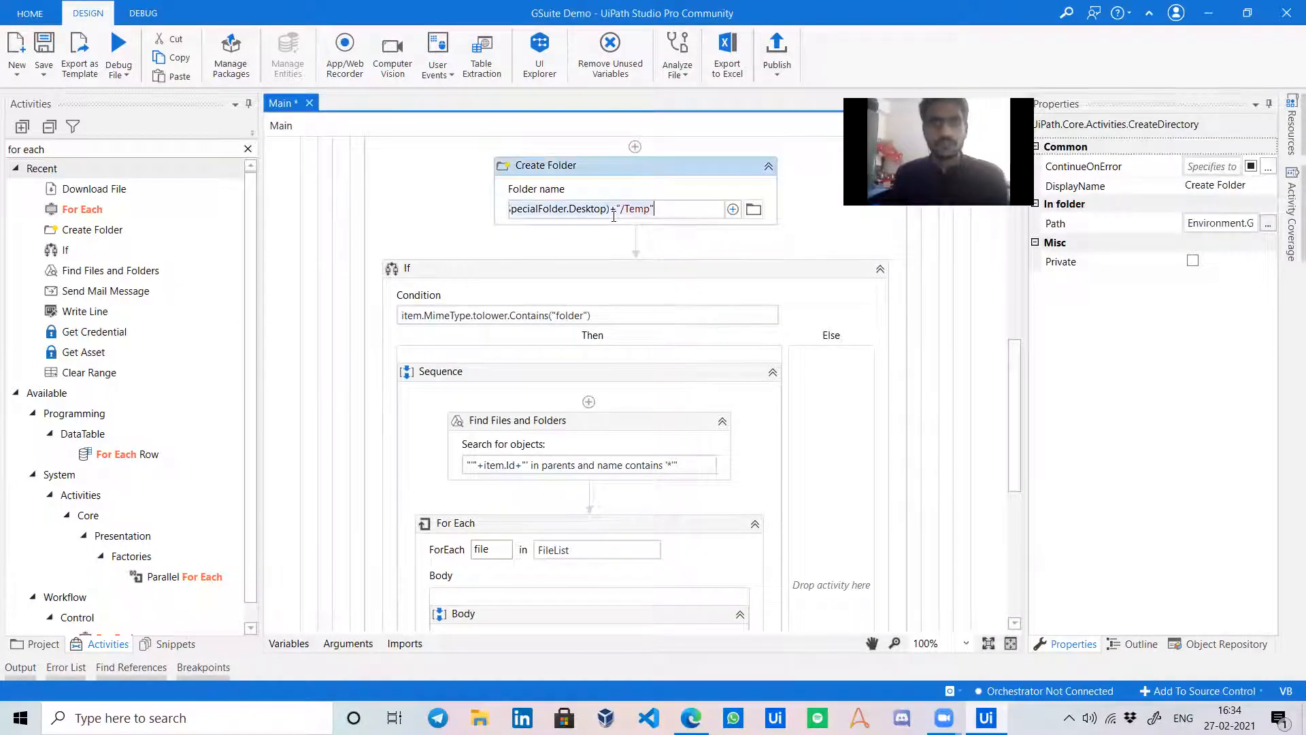
pyautogui.scroll(-2, 621, 488)
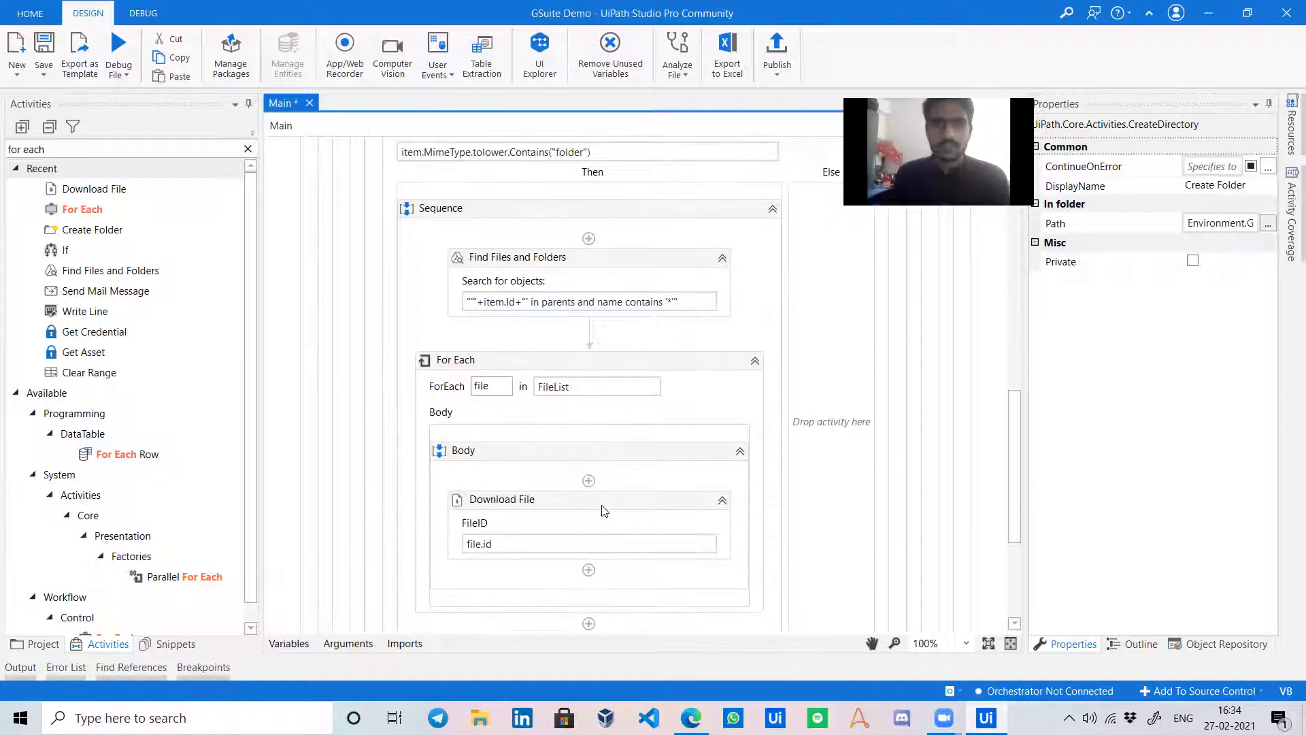
pyautogui.click(604, 517)
pyautogui.click(1228, 246)
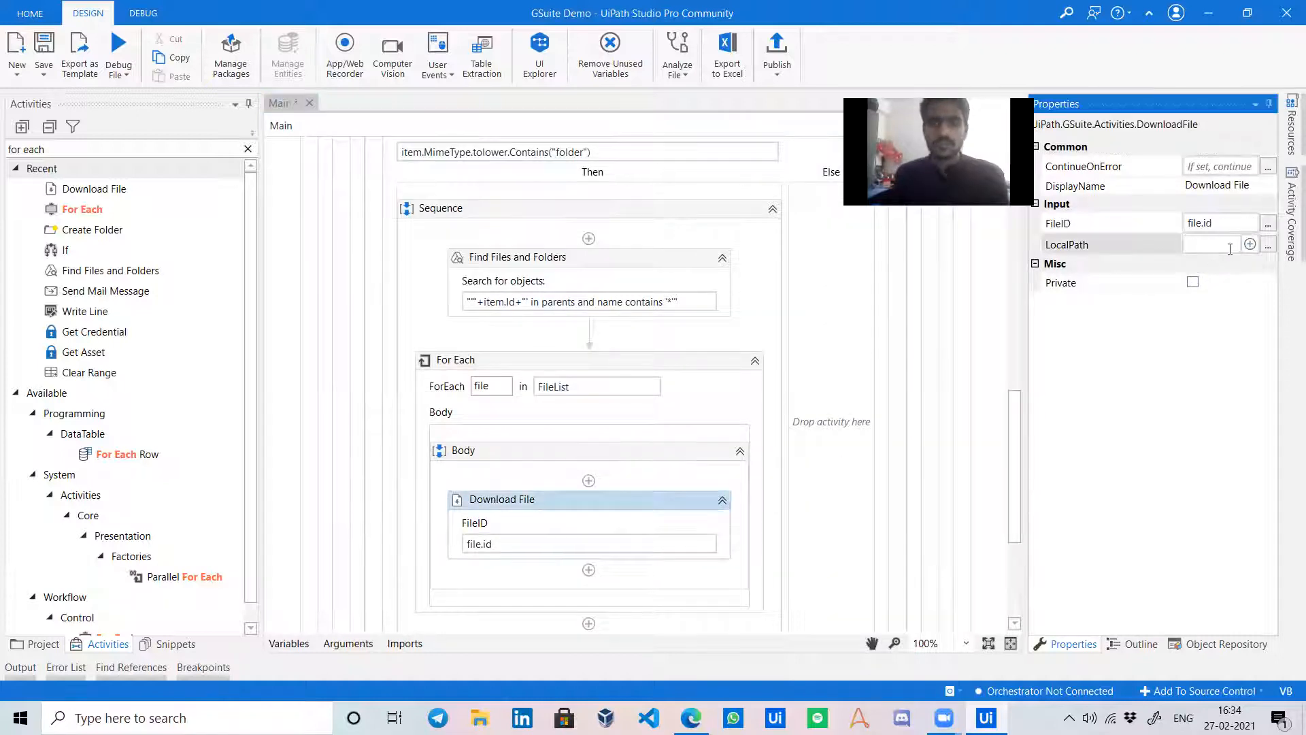
pyautogui.hotkey('ctrl', 'v')
pyautogui.click(1263, 402)
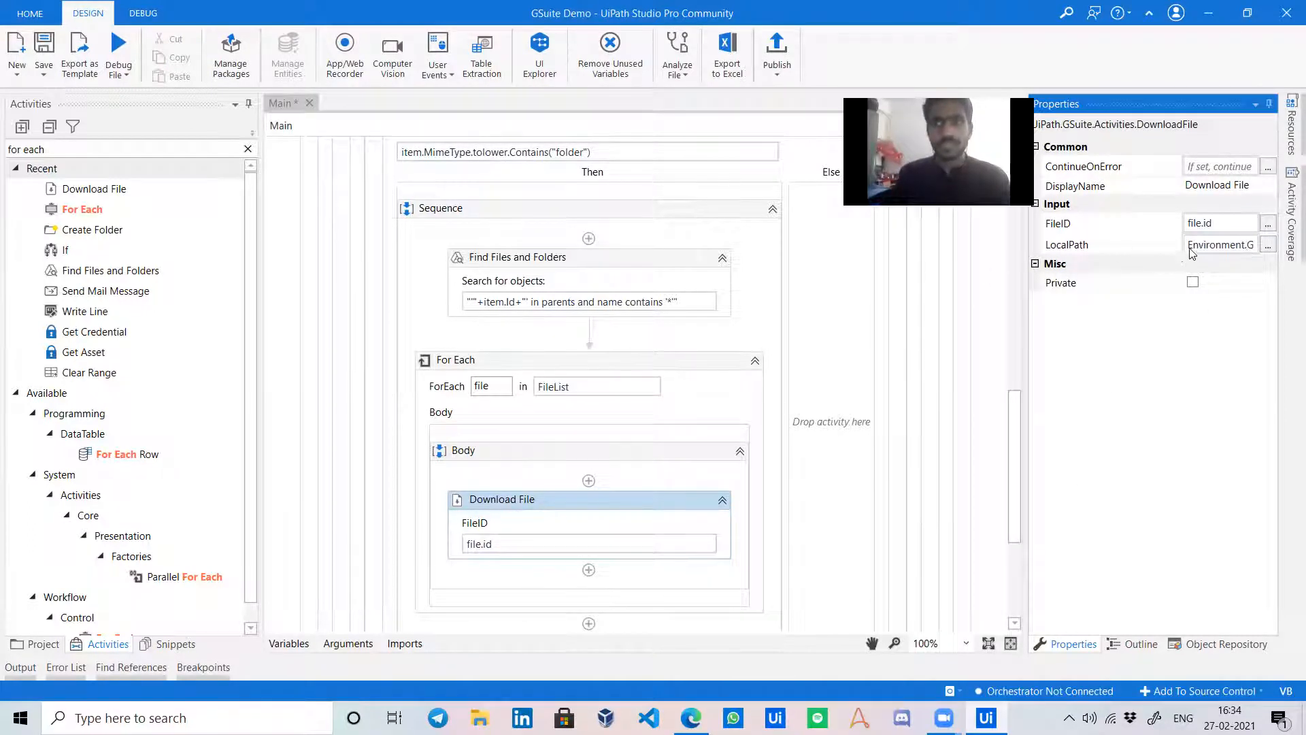
pyautogui.scroll(-1, 681, 418)
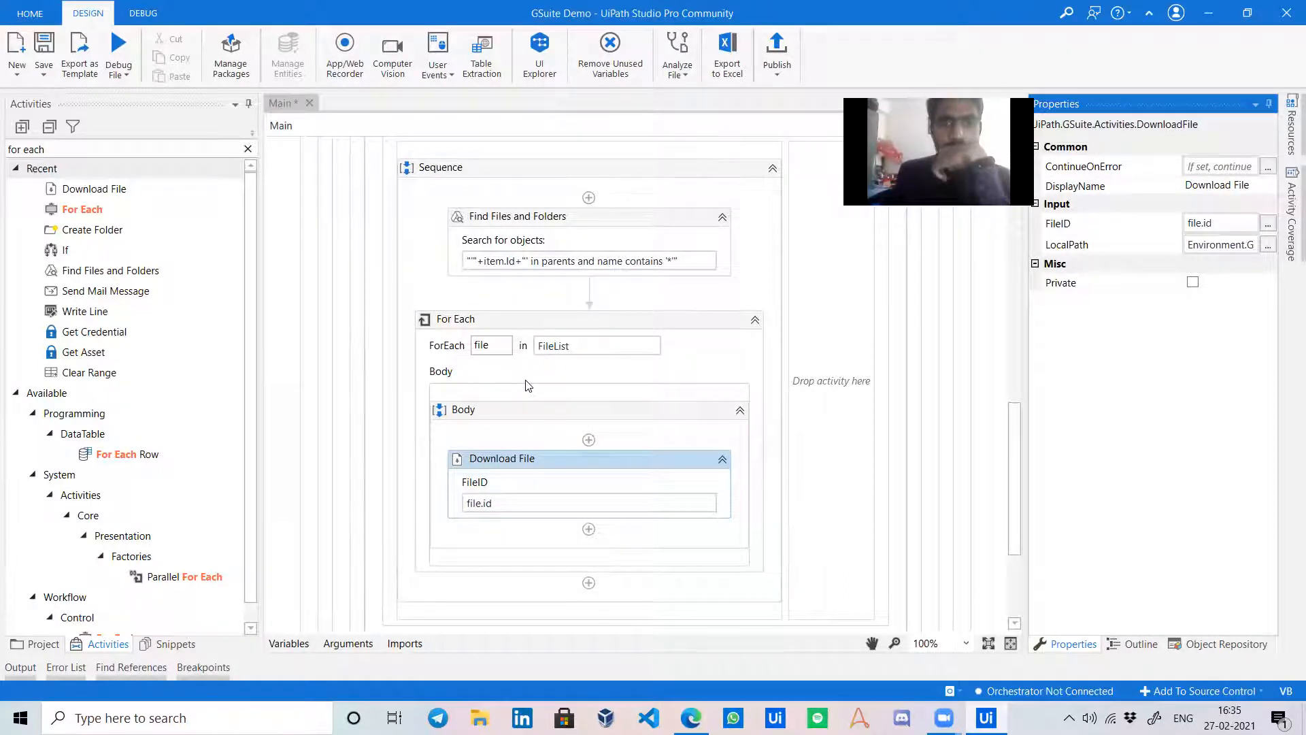
pyautogui.scroll(2, 504, 286)
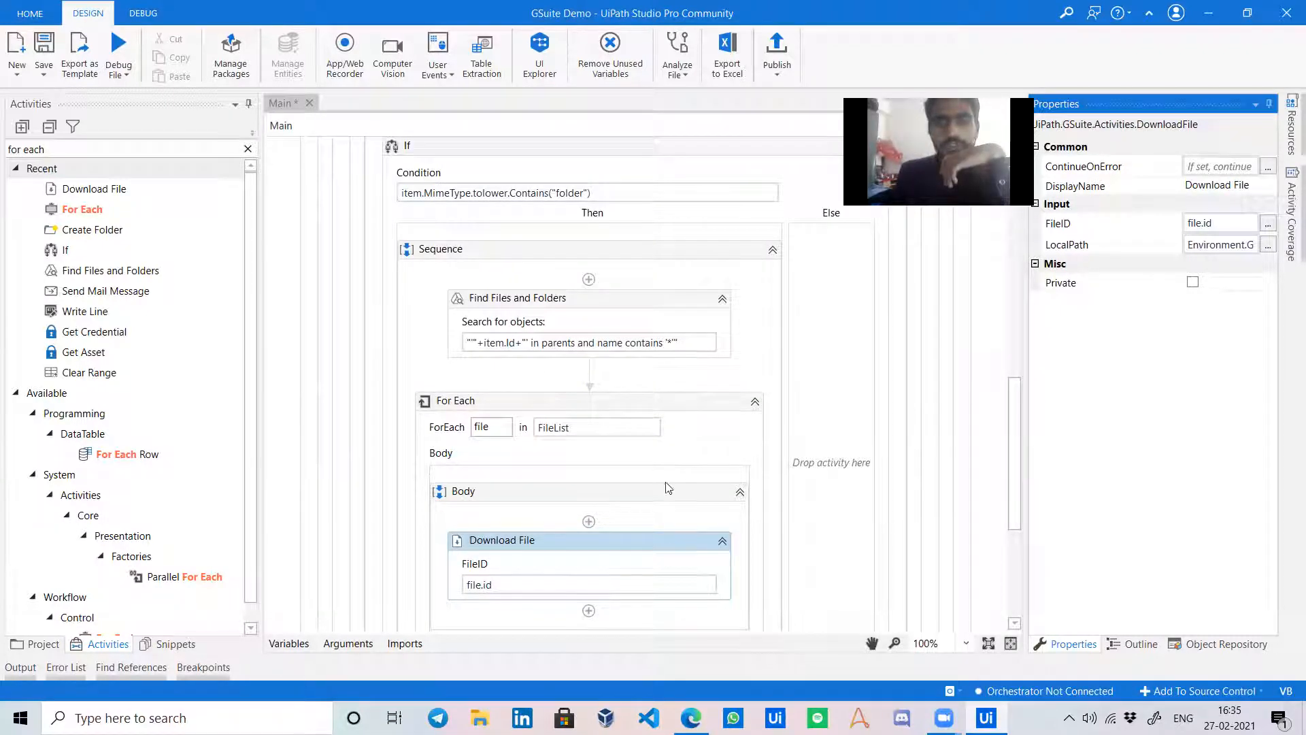
pyautogui.scroll(-2, 686, 438)
# Retitle the inner loop 'For Each file in present folder - Download' and collapse it.
pyautogui.click(454, 321)
pyautogui.click(454, 321)
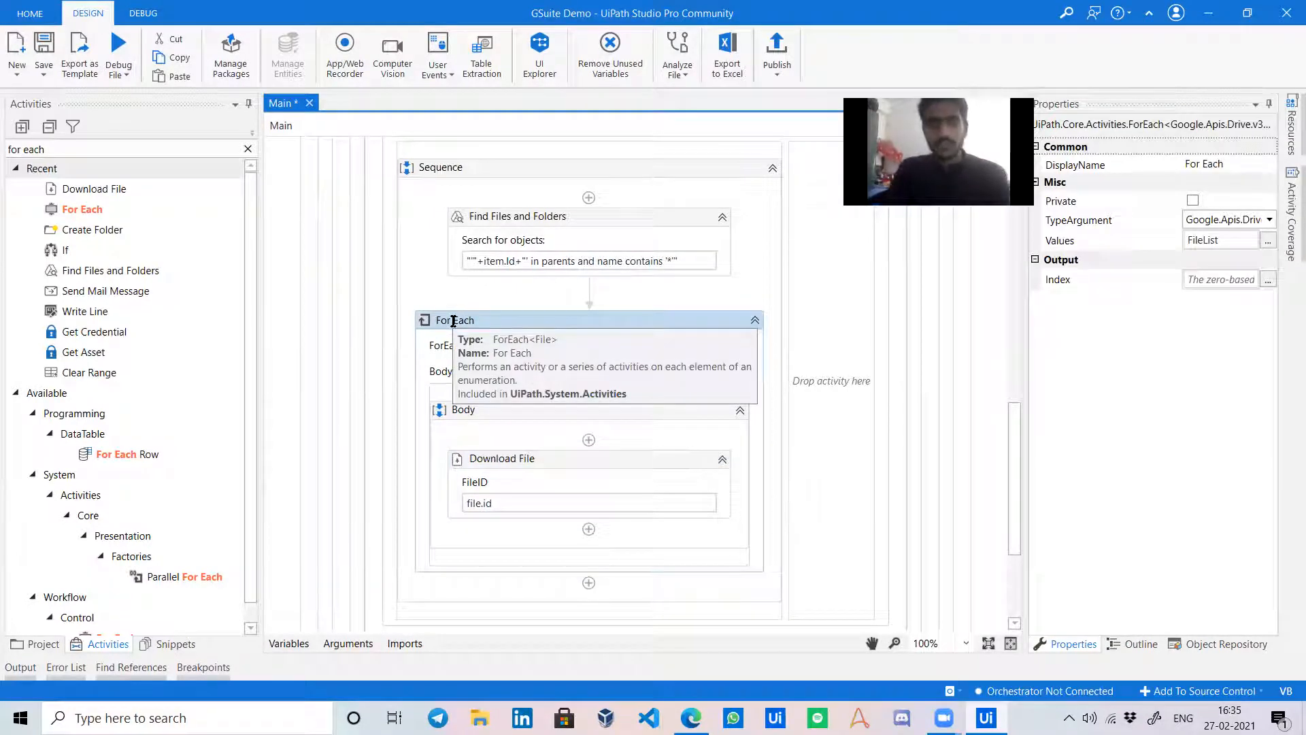
pyautogui.write('file in')
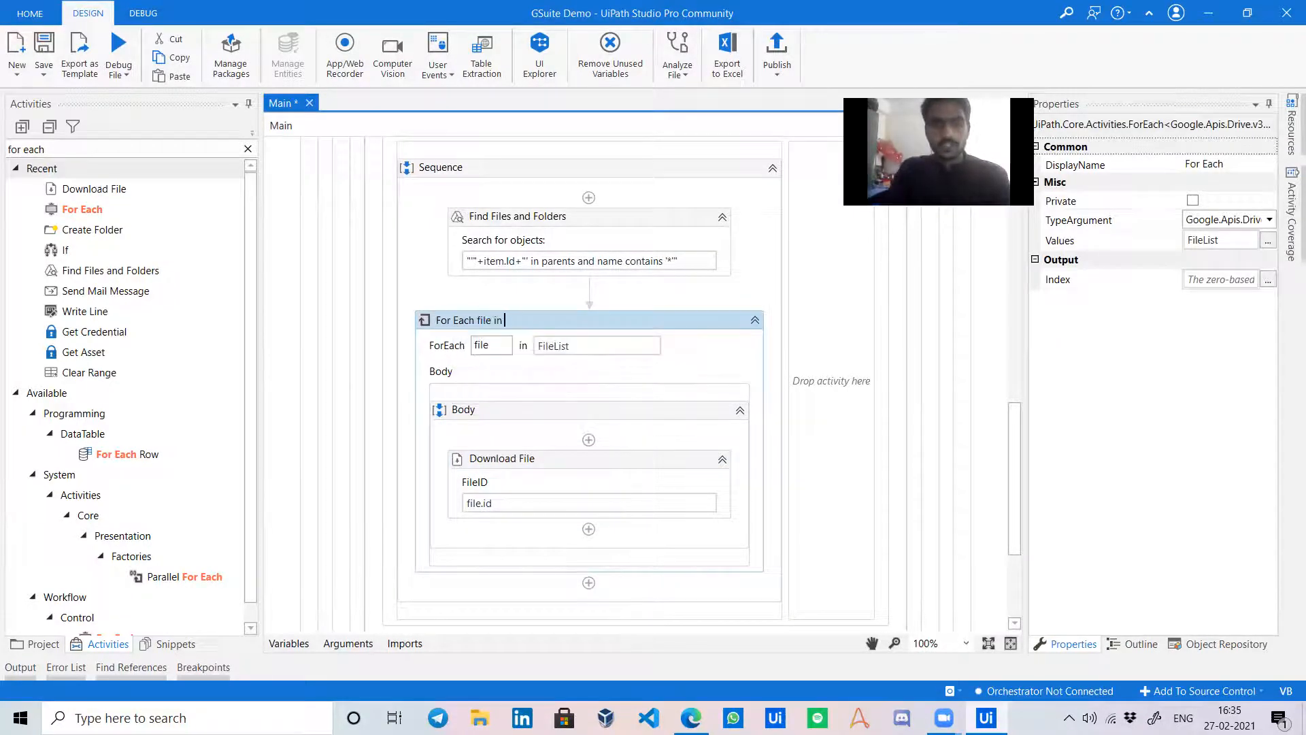
pyautogui.write(' present folder')
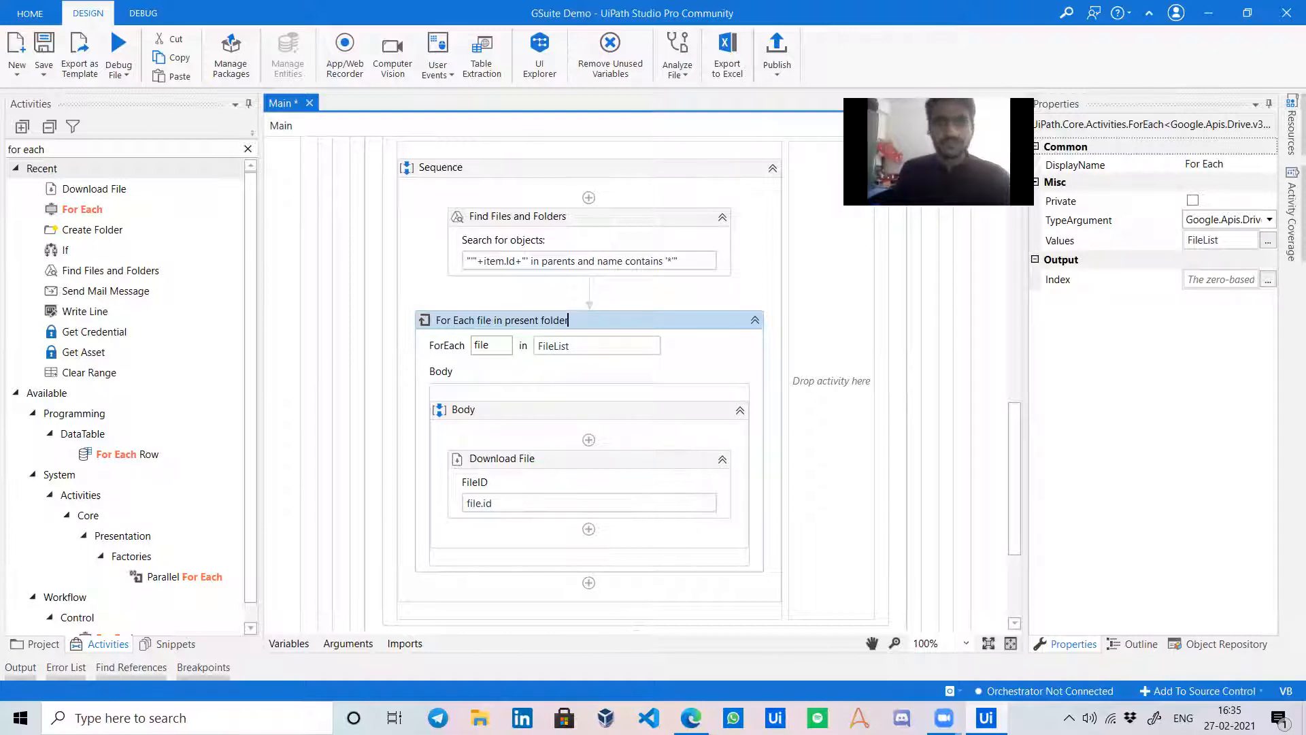
pyautogui.write(' - Download')
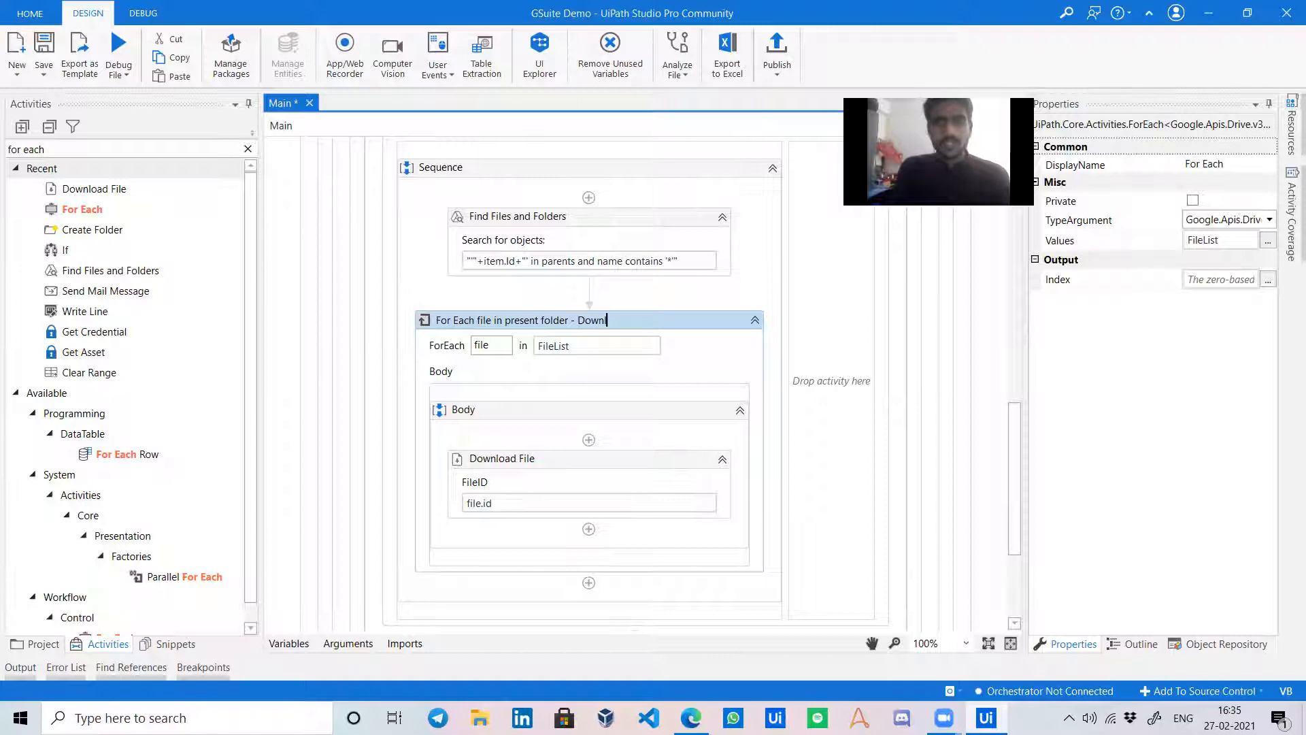
pyautogui.click(751, 321)
pyautogui.click(751, 321)
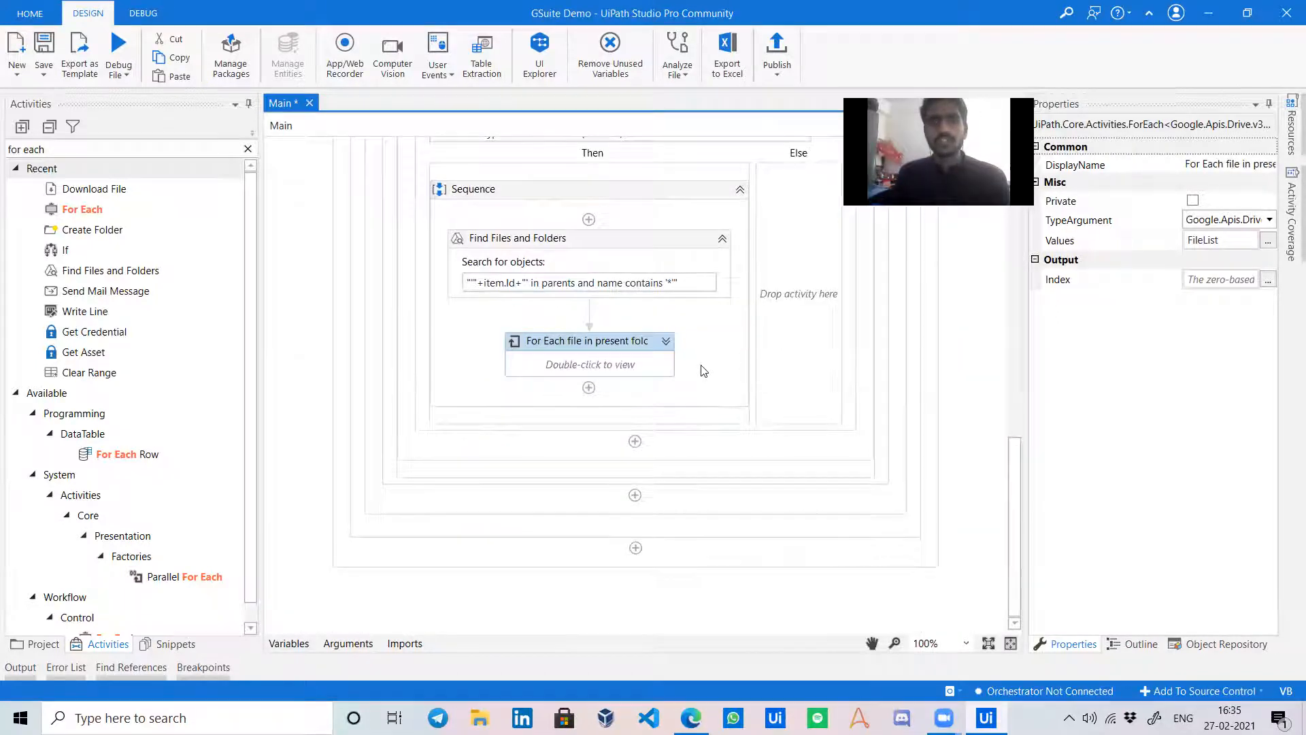
pyautogui.click(701, 387)
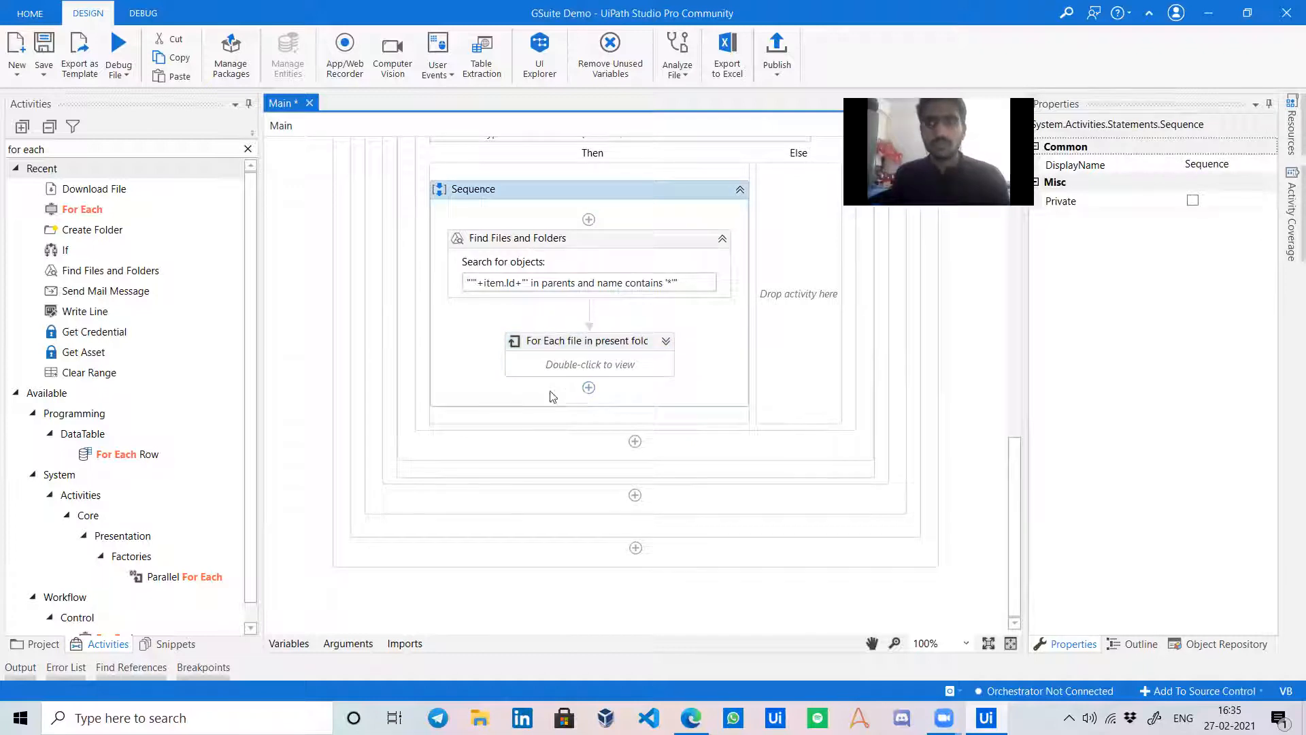
# Add an Assign below the file loop with a new Attachments variable as its target.
pyautogui.click(249, 149)
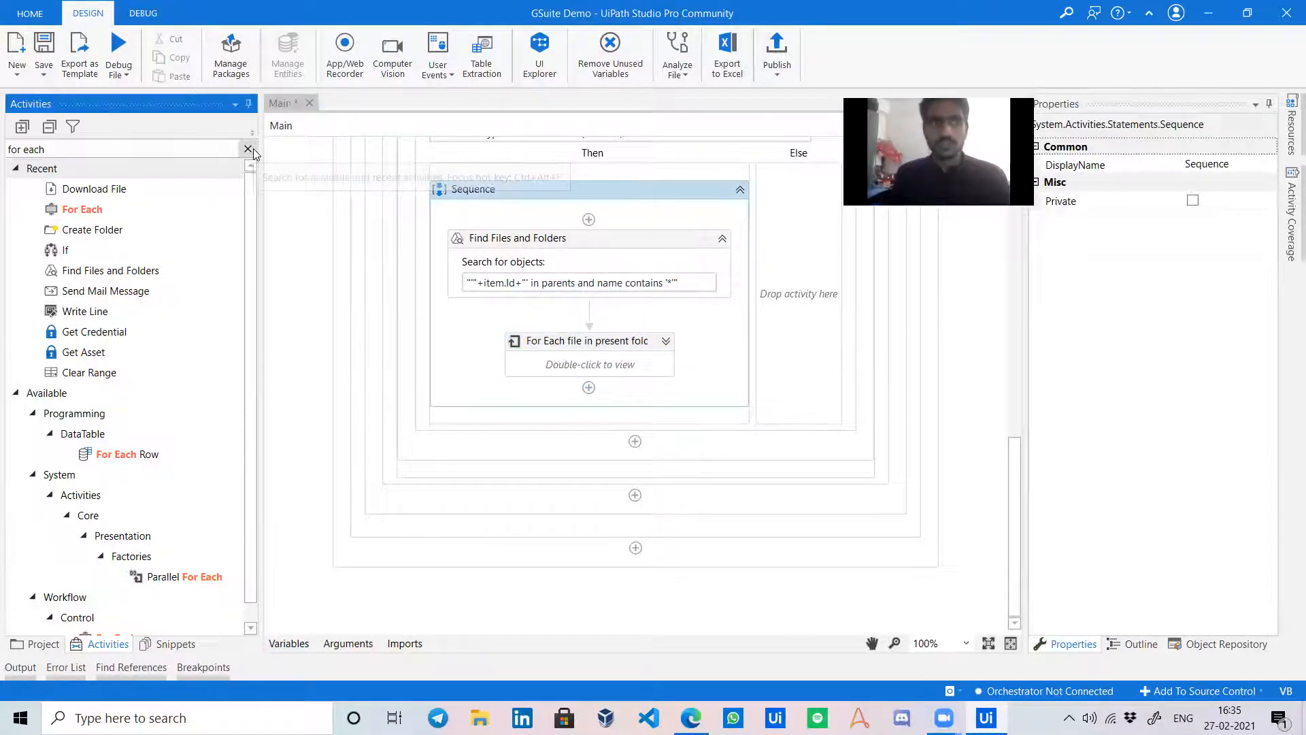
pyautogui.click(194, 152)
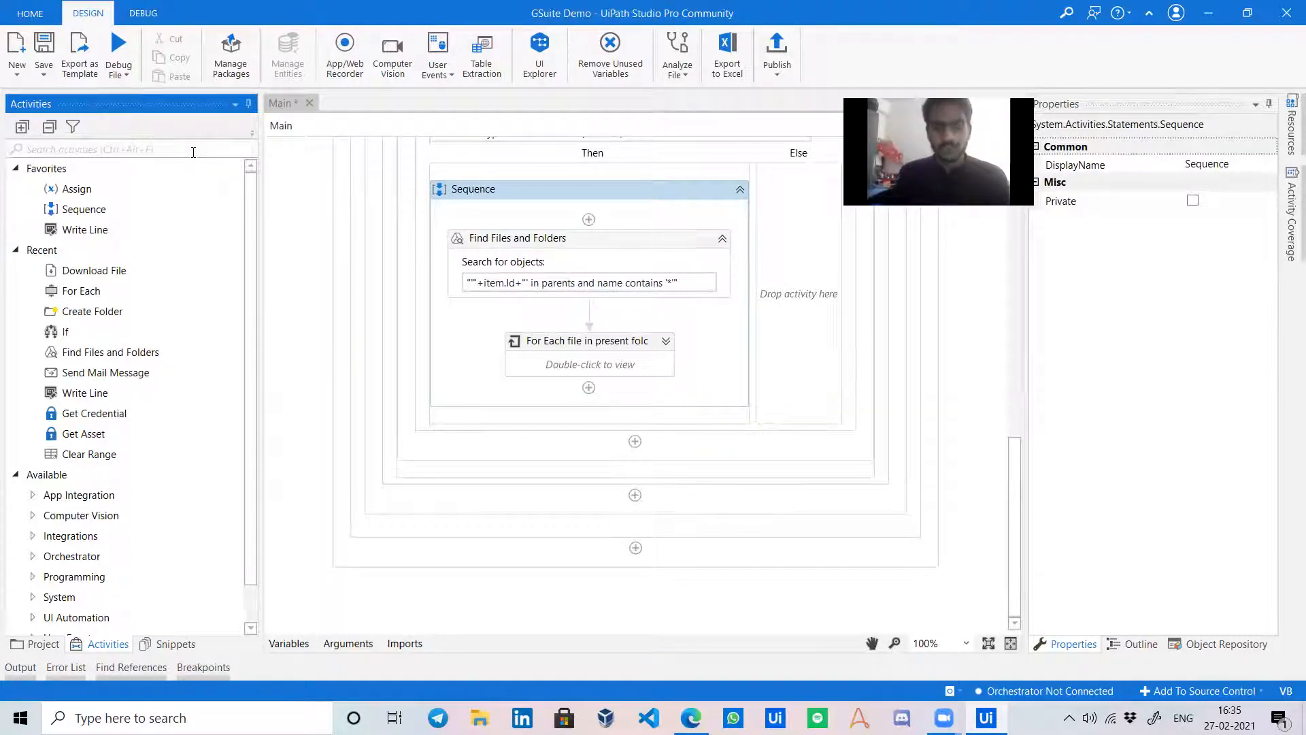
pyautogui.write('assign')
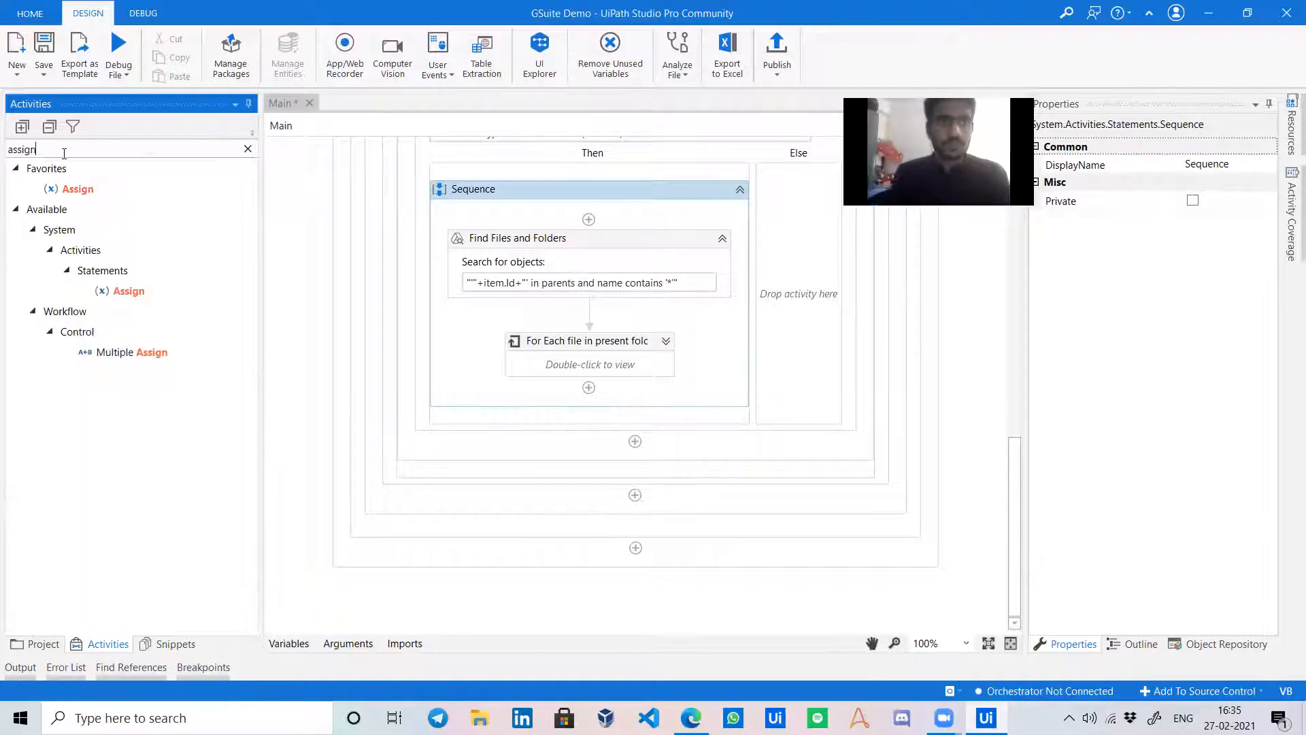
pyautogui.moveTo(102, 183); pyautogui.dragTo(542, 407)
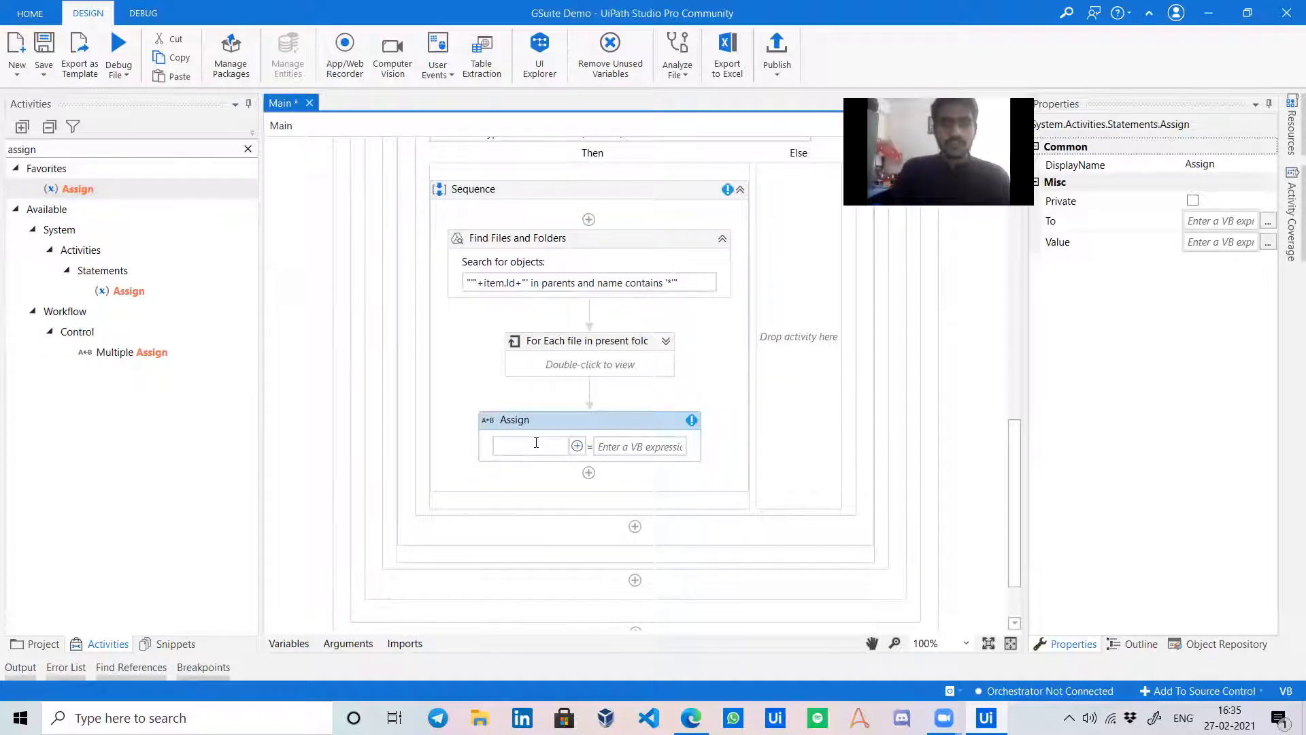
pyautogui.write('Attac')
pyautogui.hotkey('ctrl', 'a')
pyautogui.press('BackSpace')
pyautogui.hotkey('ctrl', 'k')
pyautogui.write('Attachments')
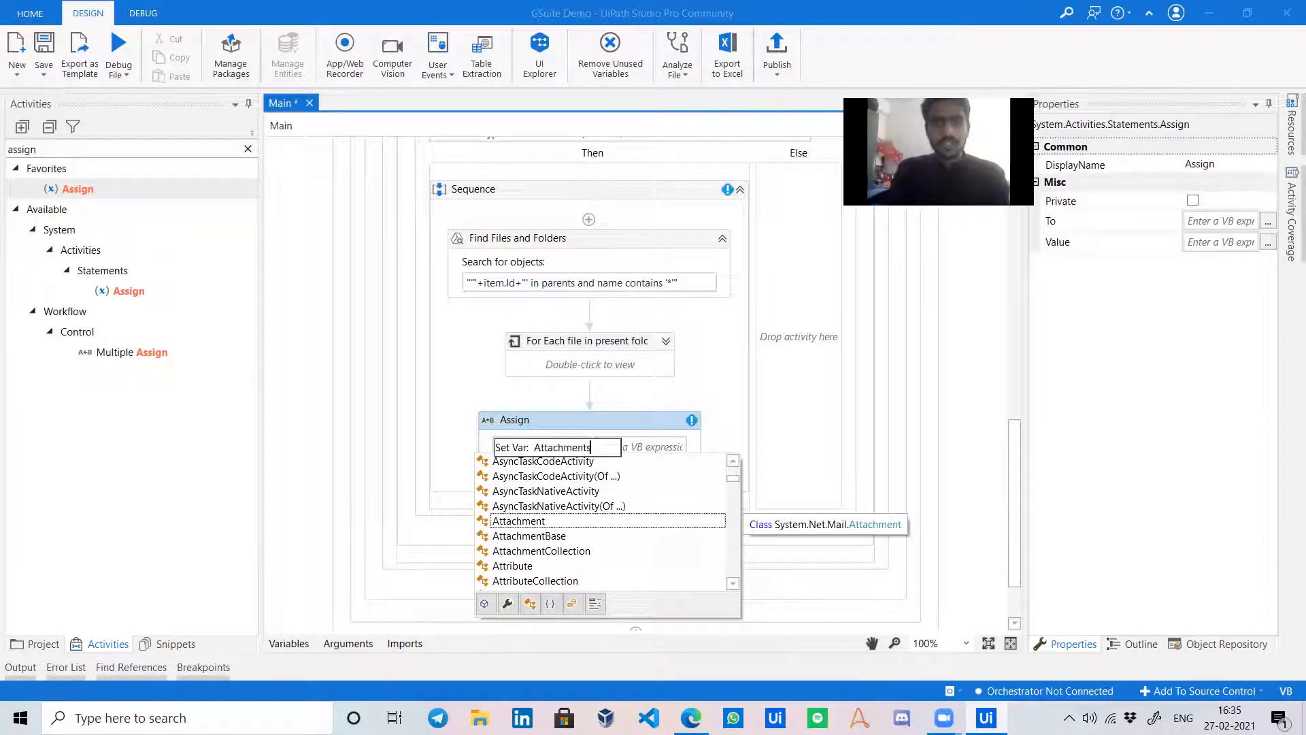
pyautogui.press('Return')
# Set the Assign value to Directory.GetFiles of the Desktop Temp folder path.
pyautogui.click(614, 446)
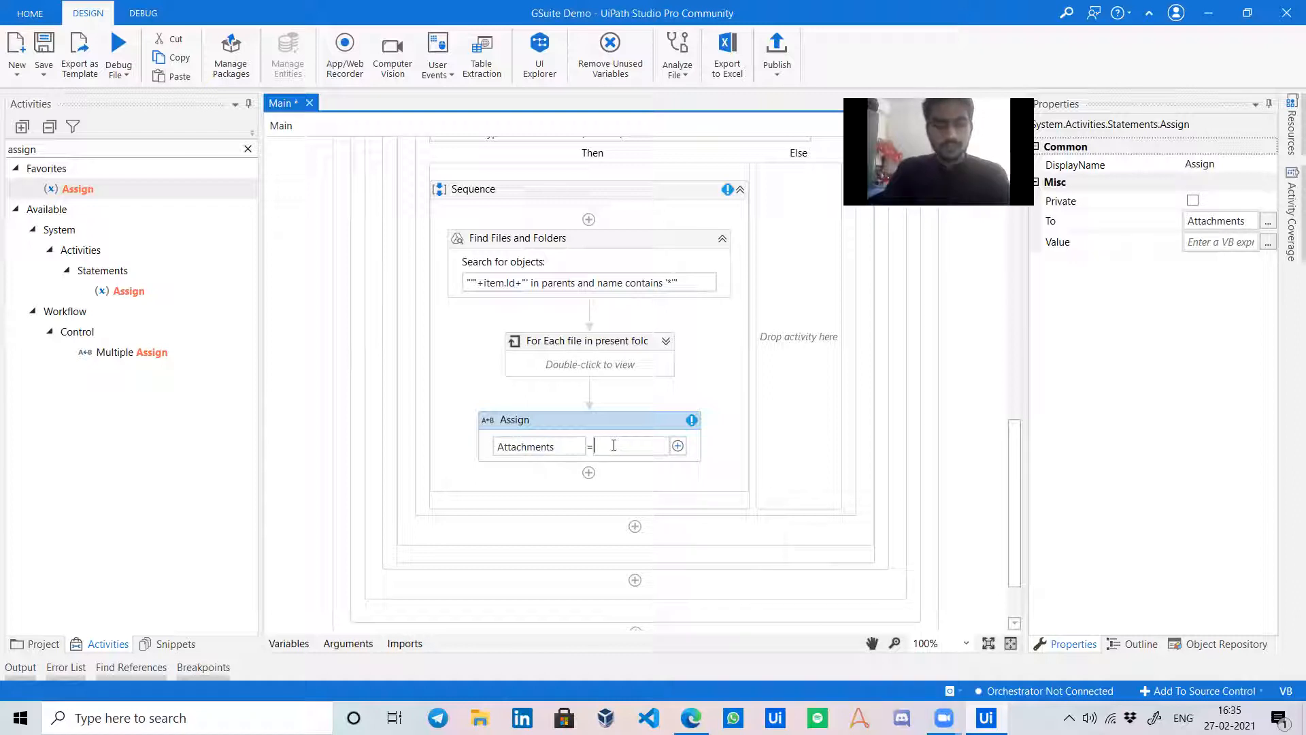
pyautogui.write('Direc')
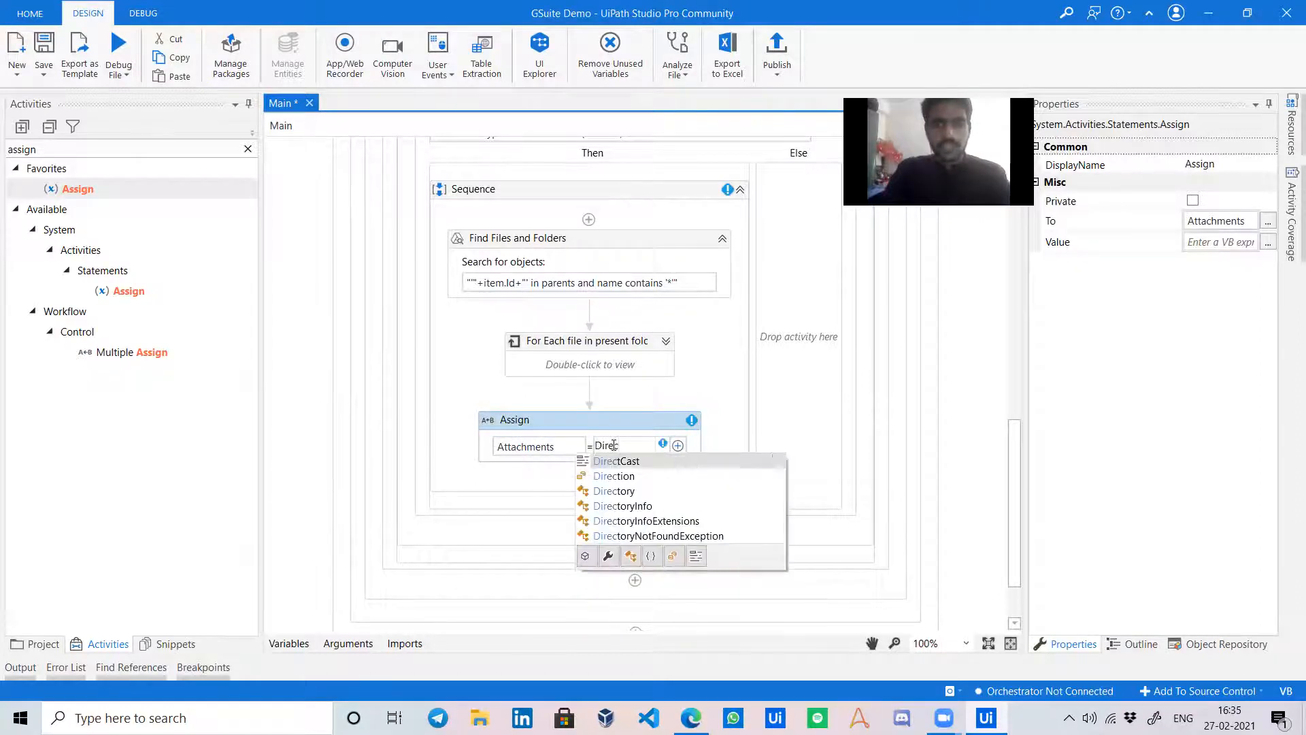
pyautogui.write('tory.getfiles')
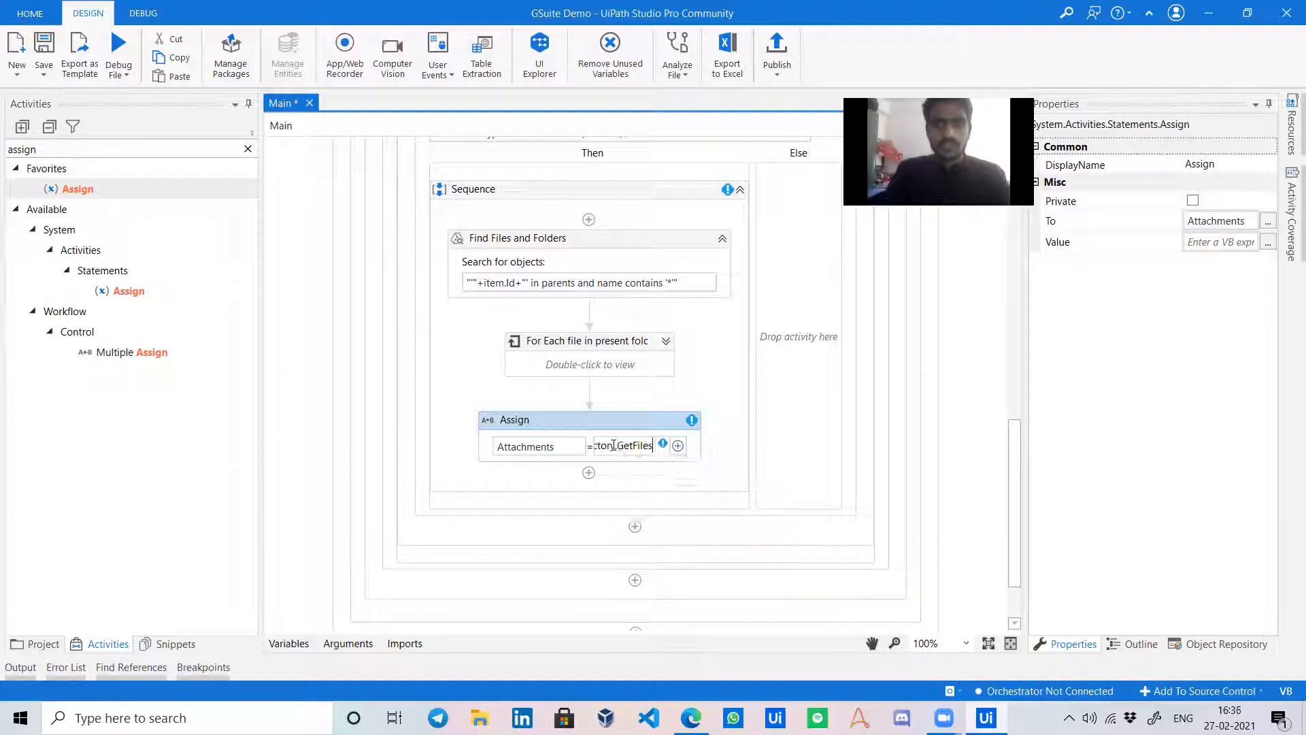
pyautogui.write('()')
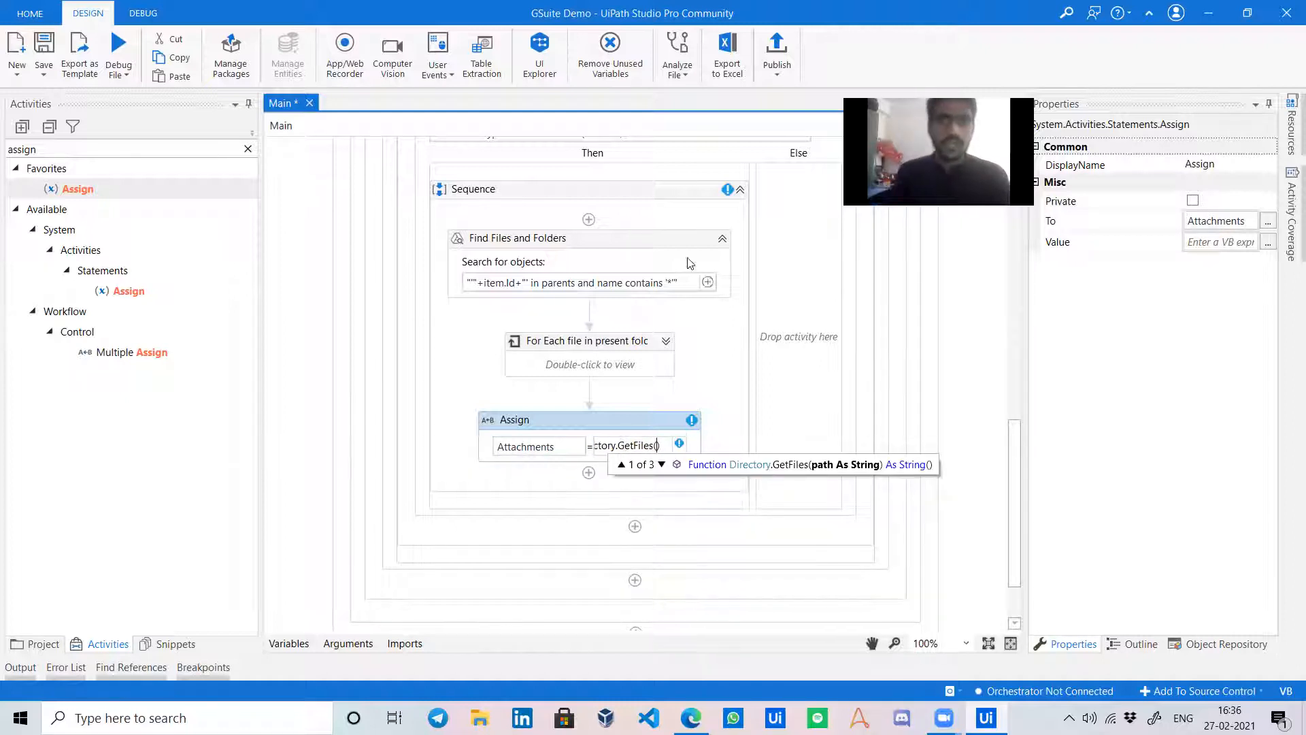
pyautogui.scroll(2, 690, 263)
pyautogui.scroll(2, 680, 235)
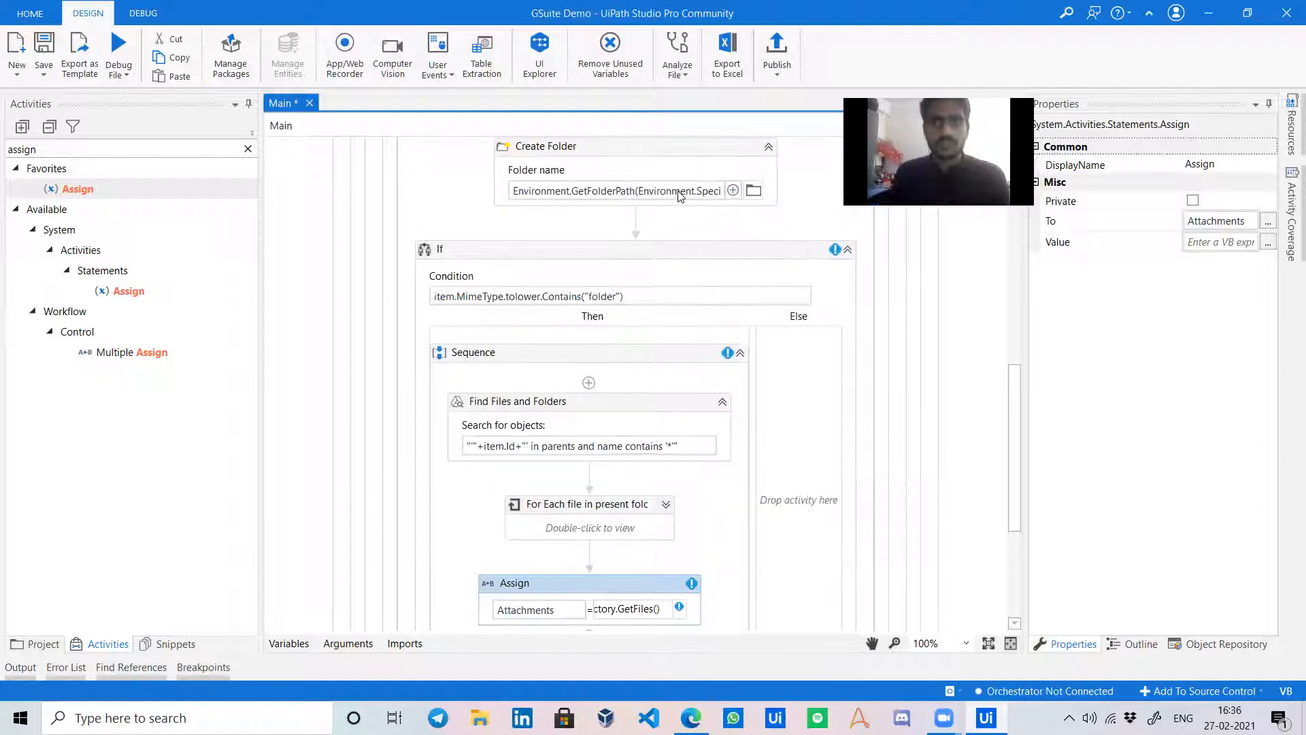
pyautogui.click(679, 191)
pyautogui.scroll(-2, 689, 476)
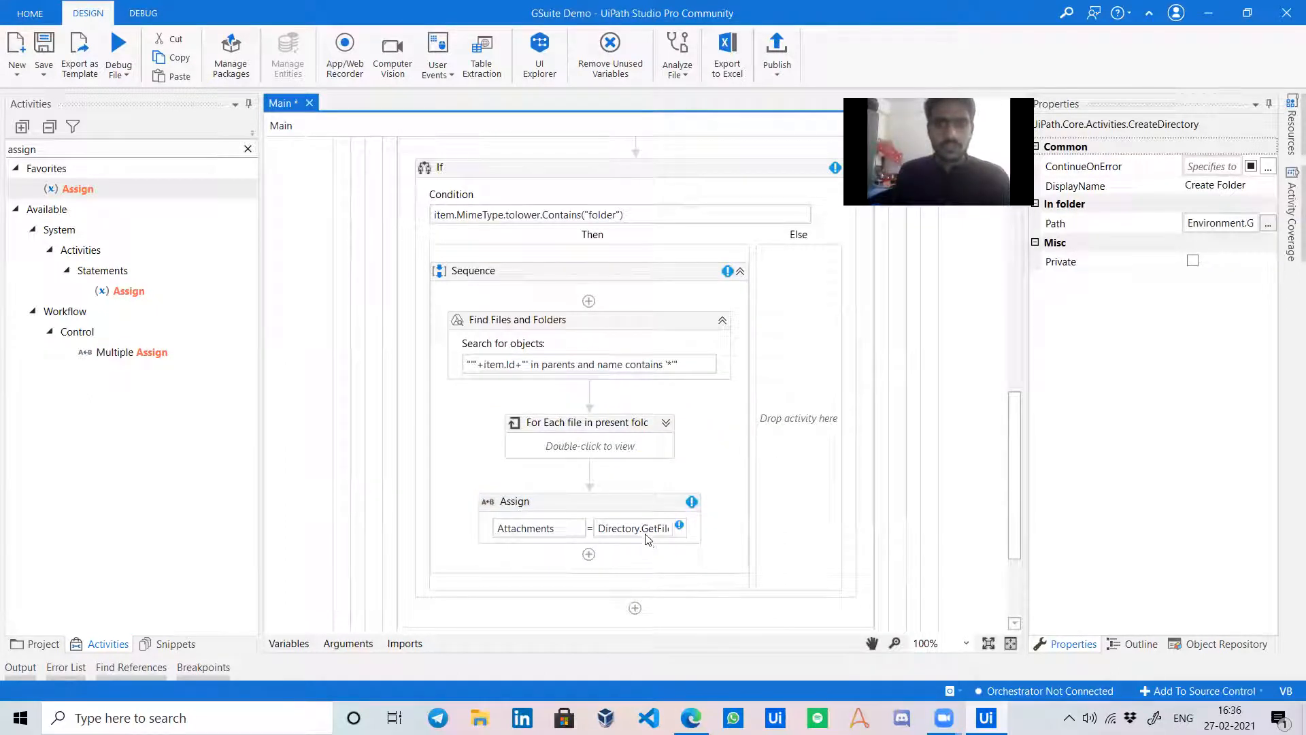
pyautogui.click(643, 528)
pyautogui.press('End')
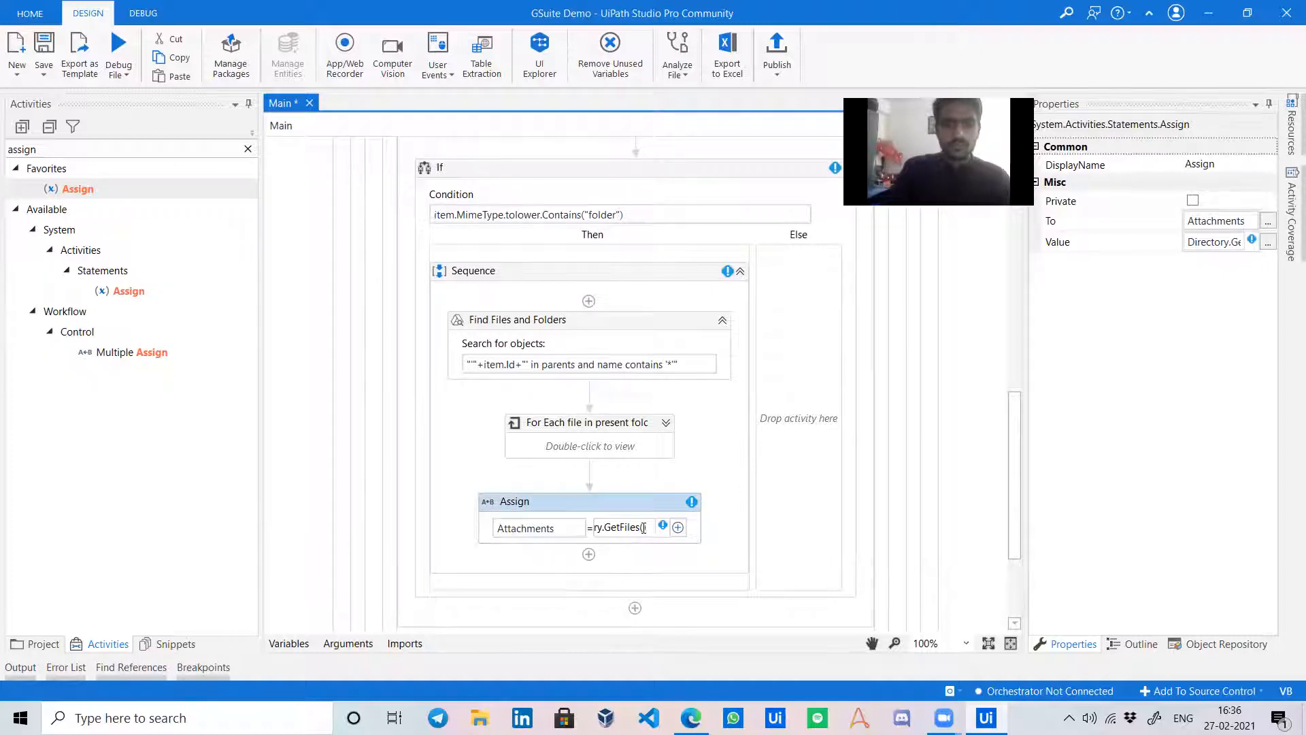
pyautogui.click(707, 497)
pyautogui.click(694, 513)
pyautogui.moveTo(671, 531)
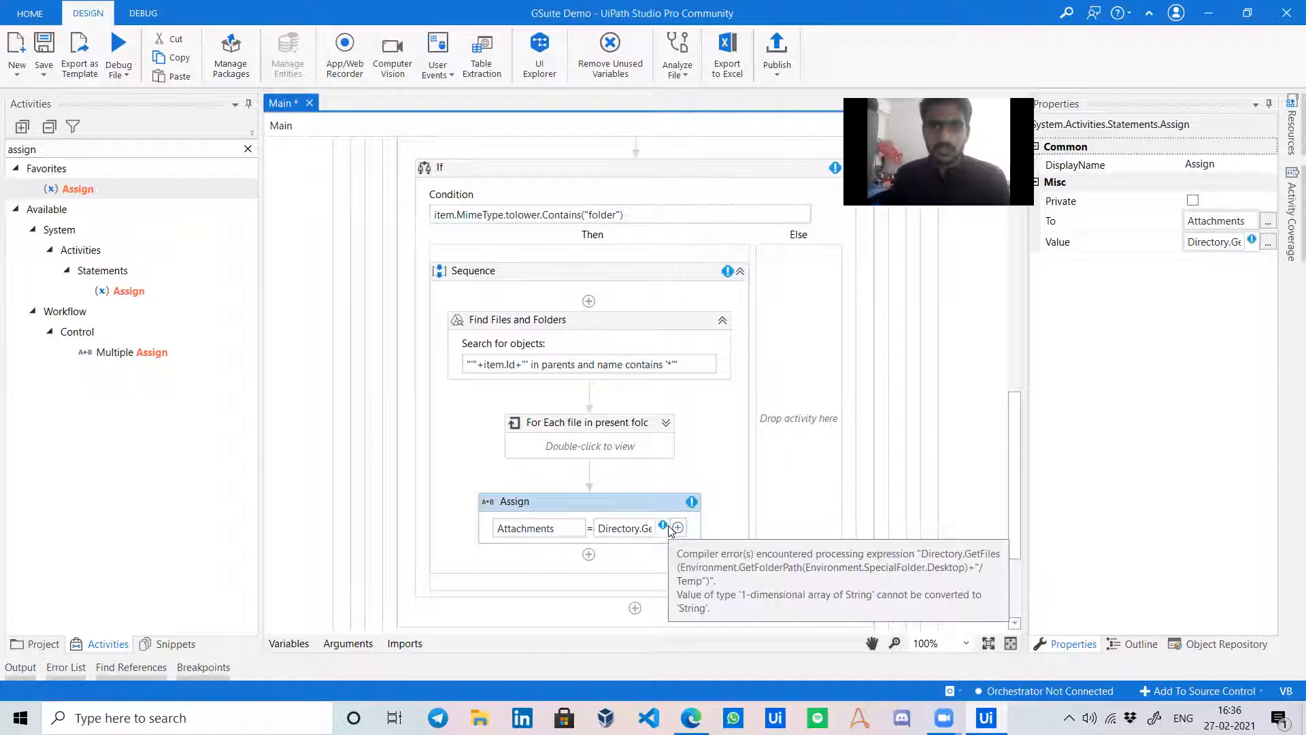
# Change the Attachments variable type to Array of String (System.String[]) in the Variables panel.
pyautogui.click(288, 643)
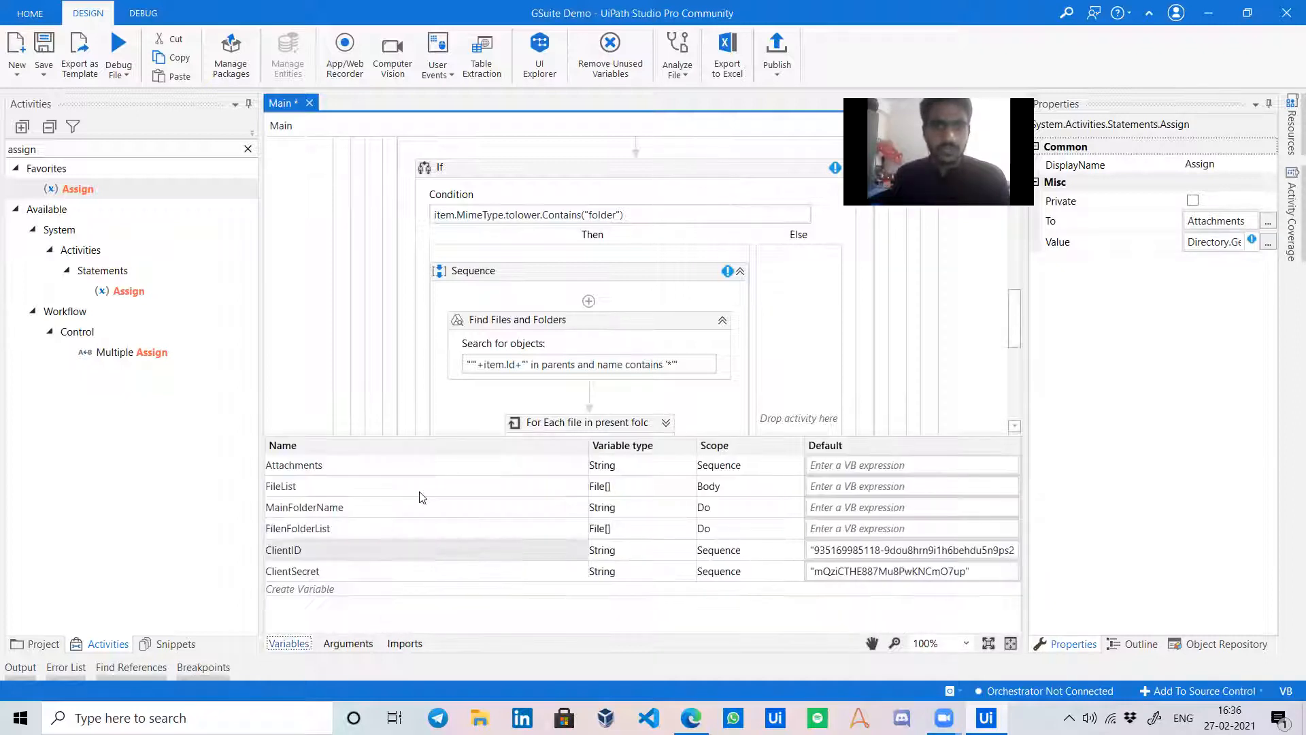
pyautogui.click(633, 465)
pyautogui.click(689, 465)
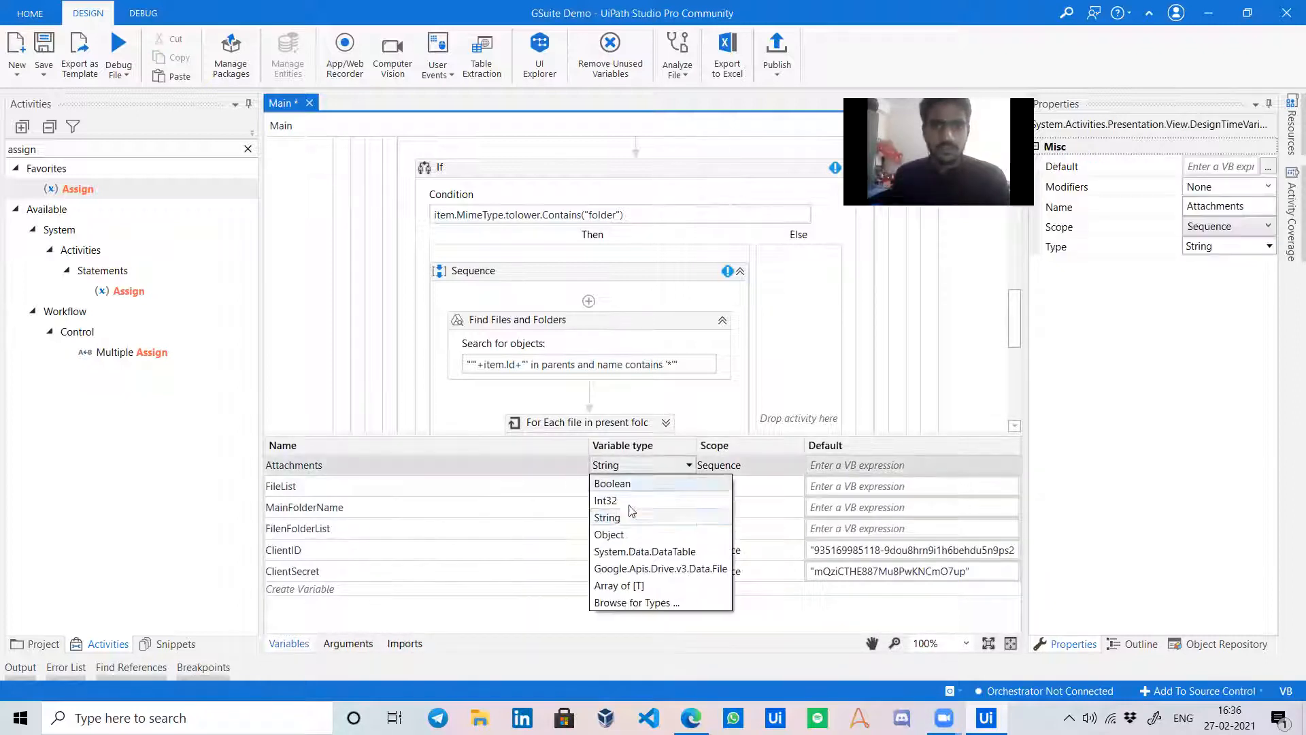
pyautogui.click(619, 585)
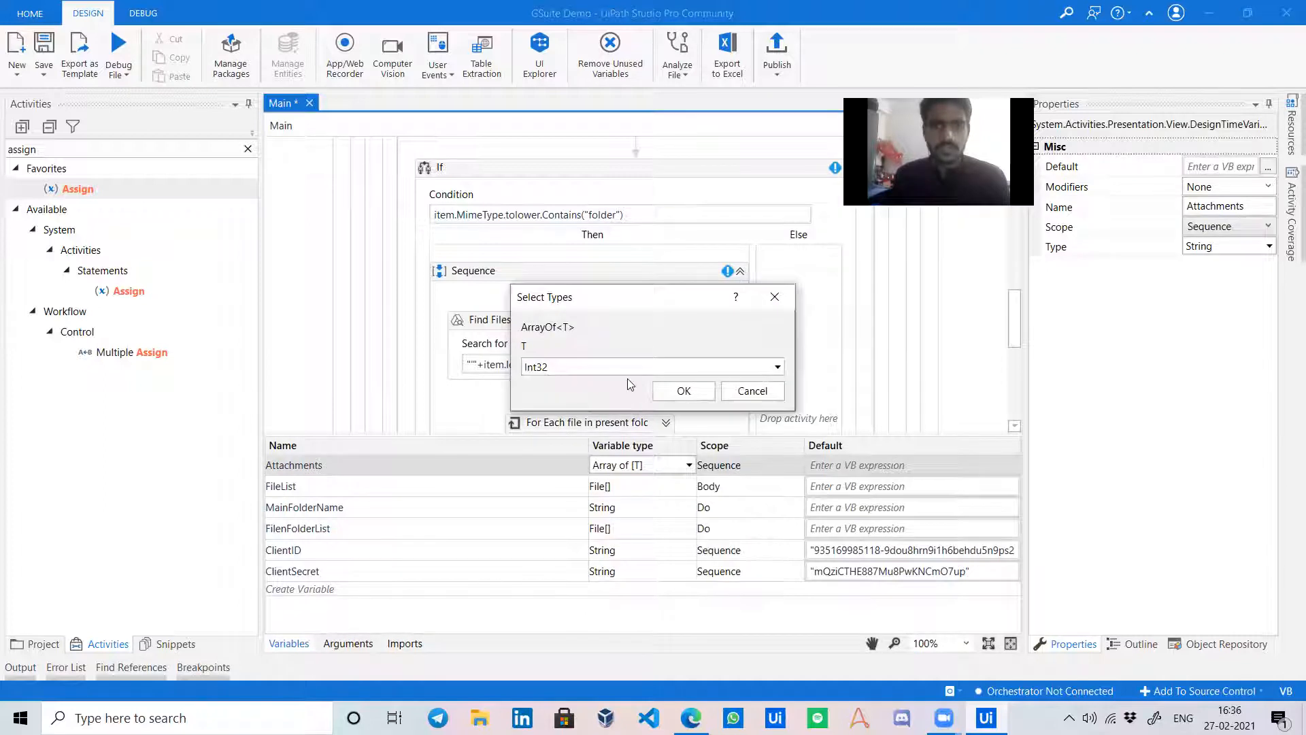
pyautogui.click(619, 366)
pyautogui.click(544, 417)
pyautogui.click(677, 391)
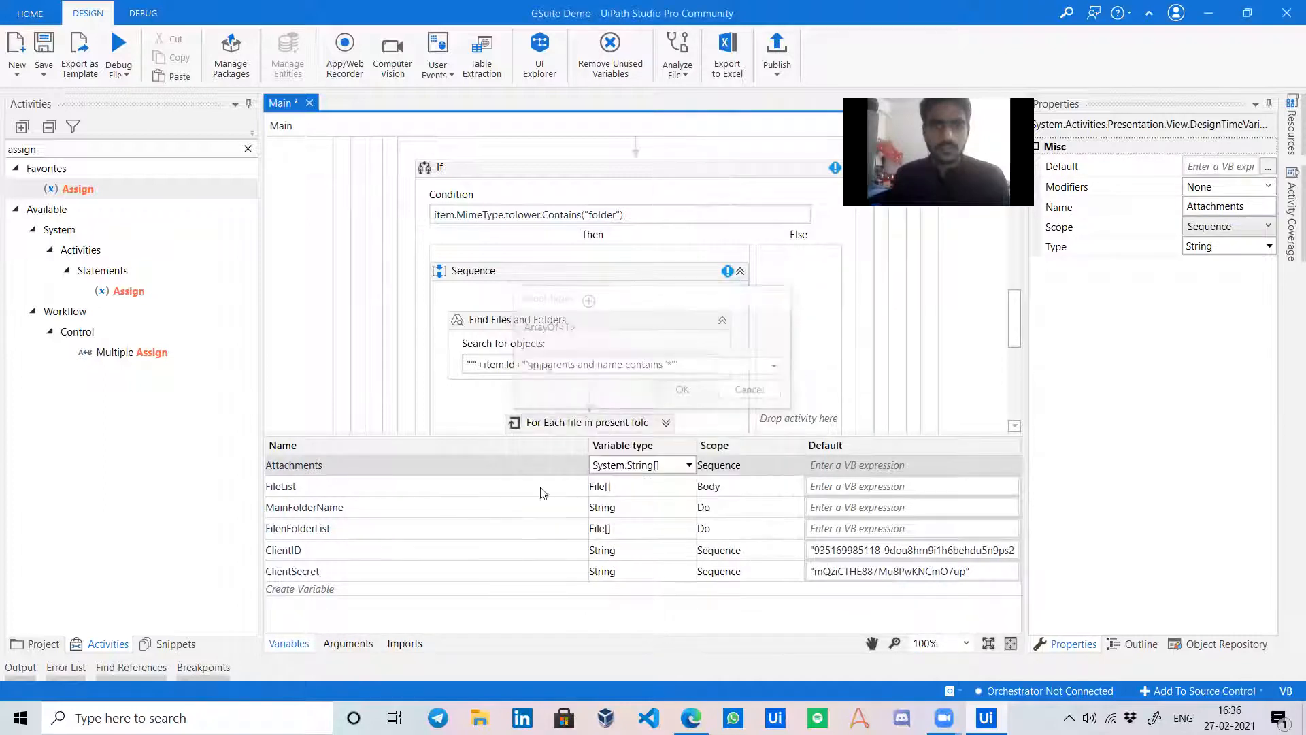
pyautogui.click(288, 643)
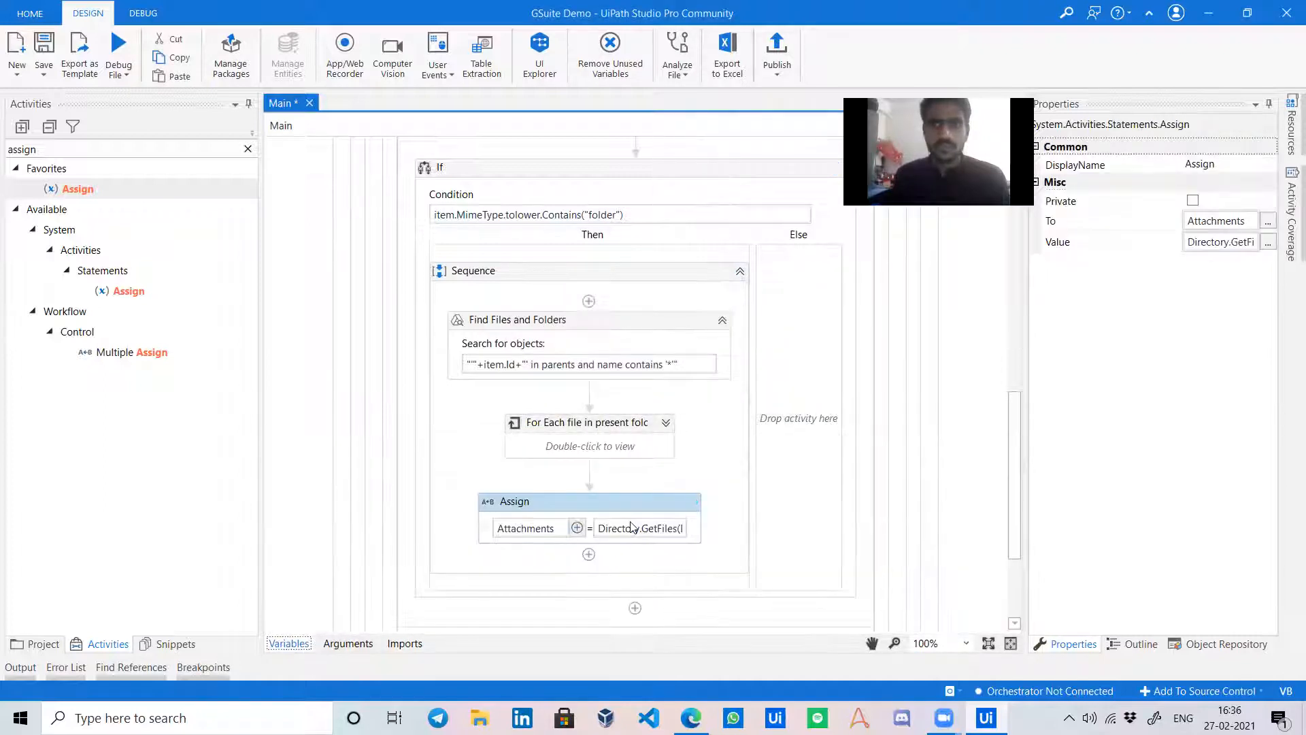
pyautogui.click(700, 476)
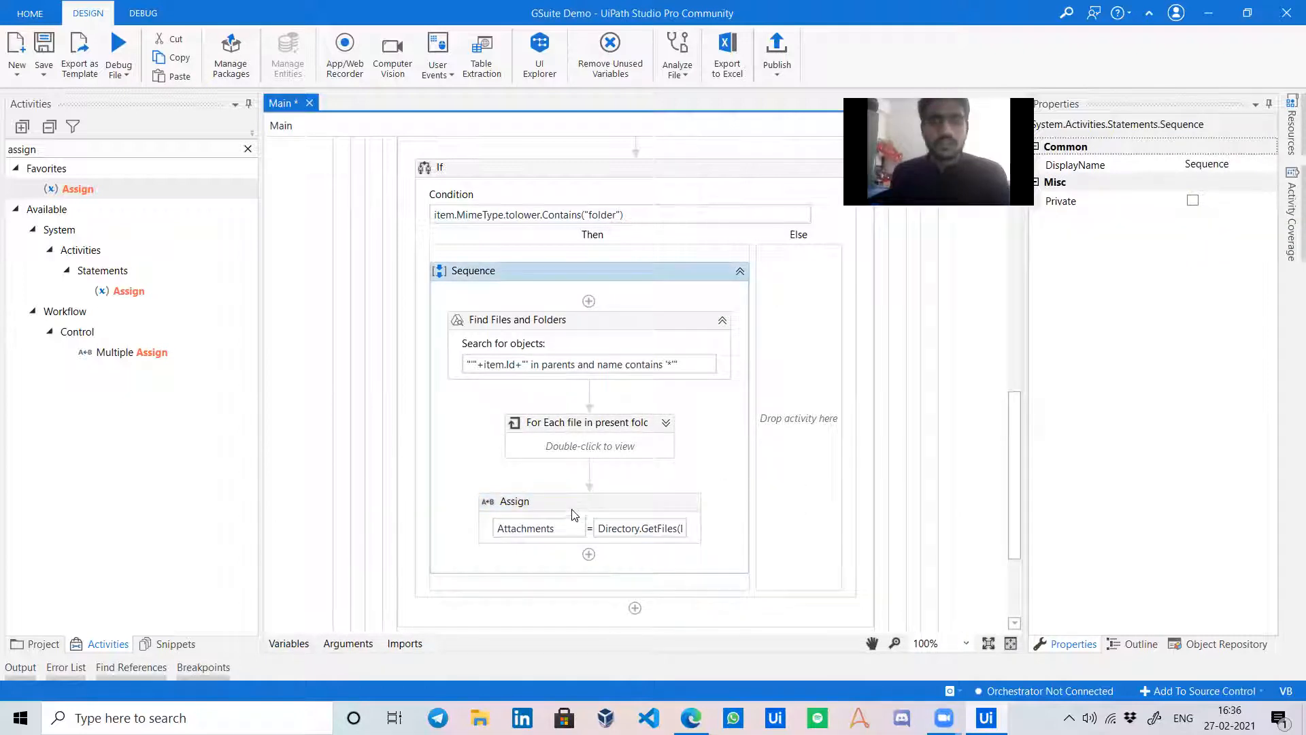
# Add a Send SMTP Mail Message below the Assign, addressed To item.Name.
pyautogui.click(248, 149)
pyautogui.write('send')
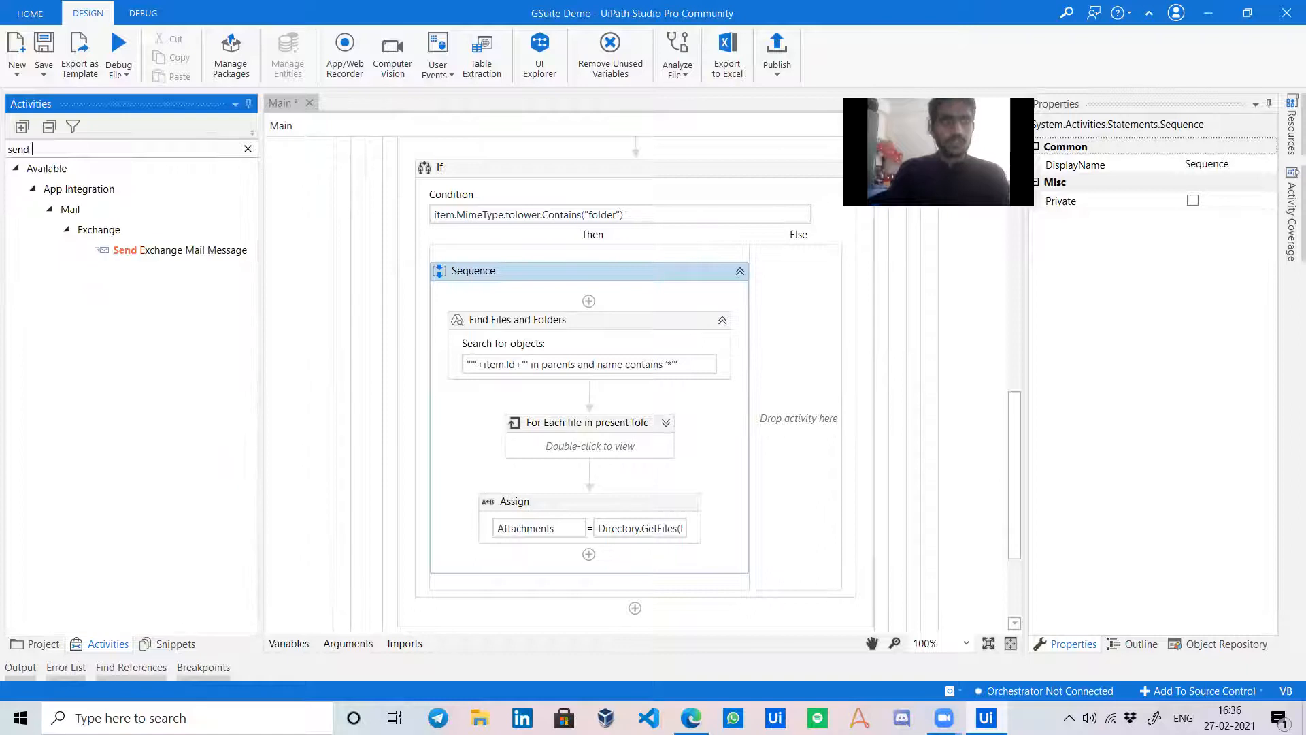
pyautogui.write(' sm')
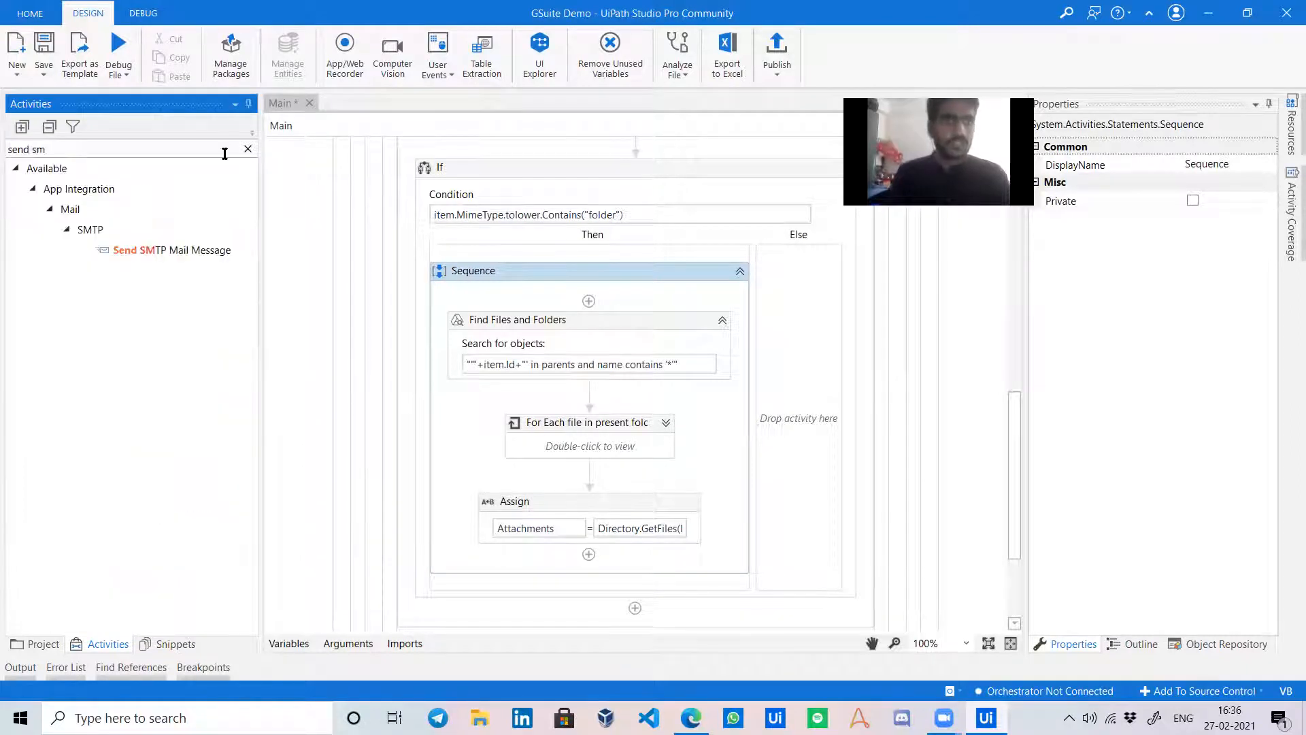
pyautogui.moveTo(193, 249); pyautogui.dragTo(577, 517)
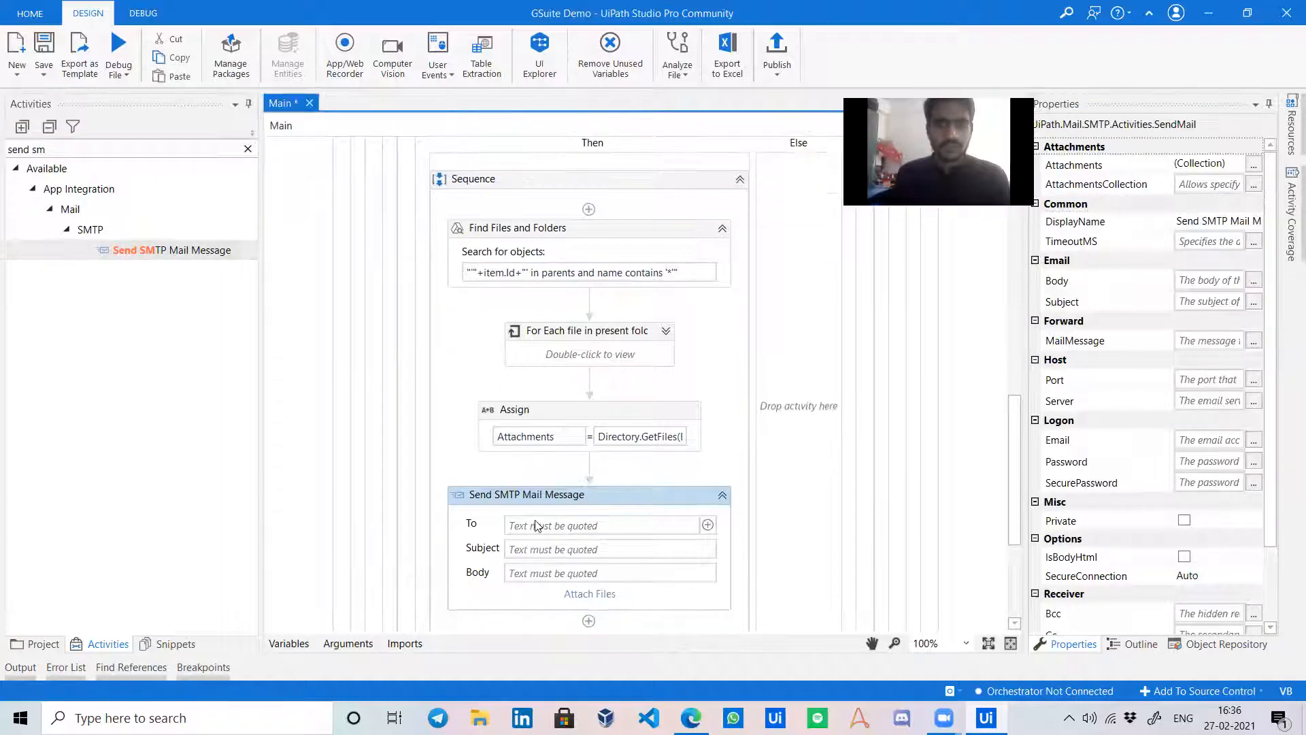
pyautogui.click(556, 525)
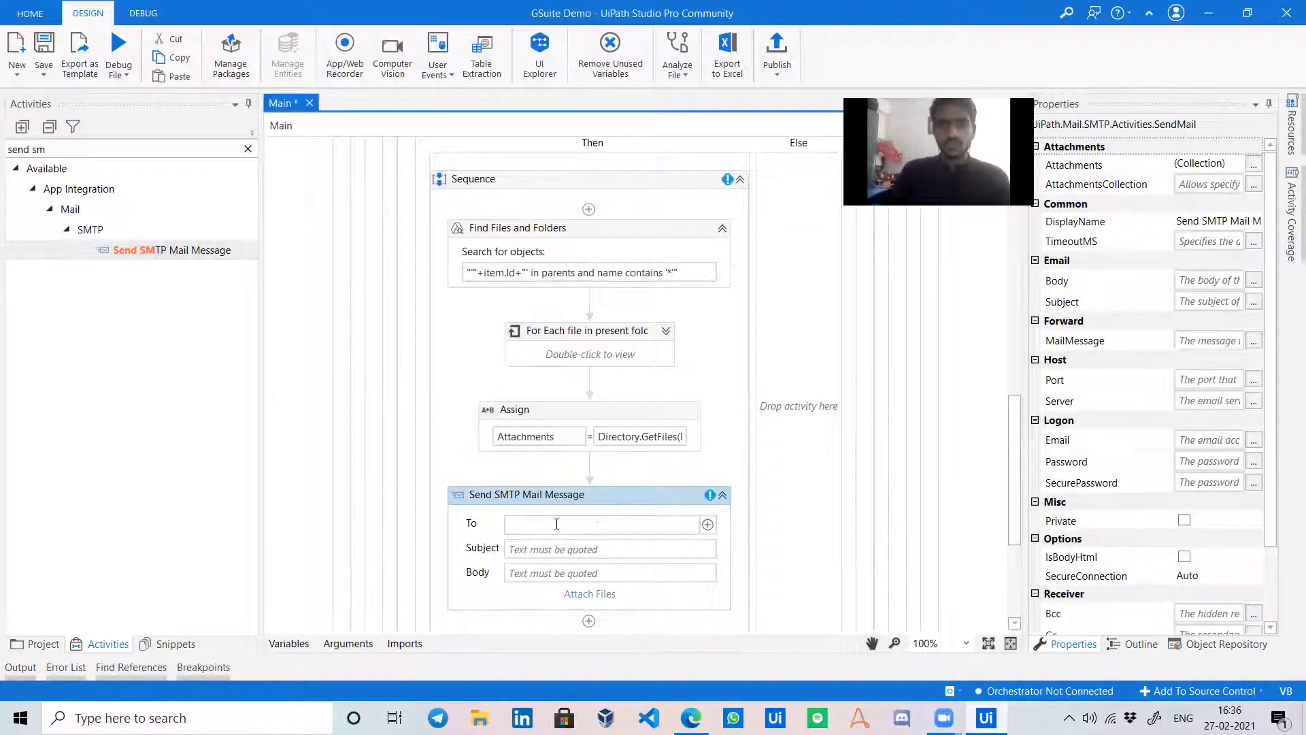
pyautogui.write('item')
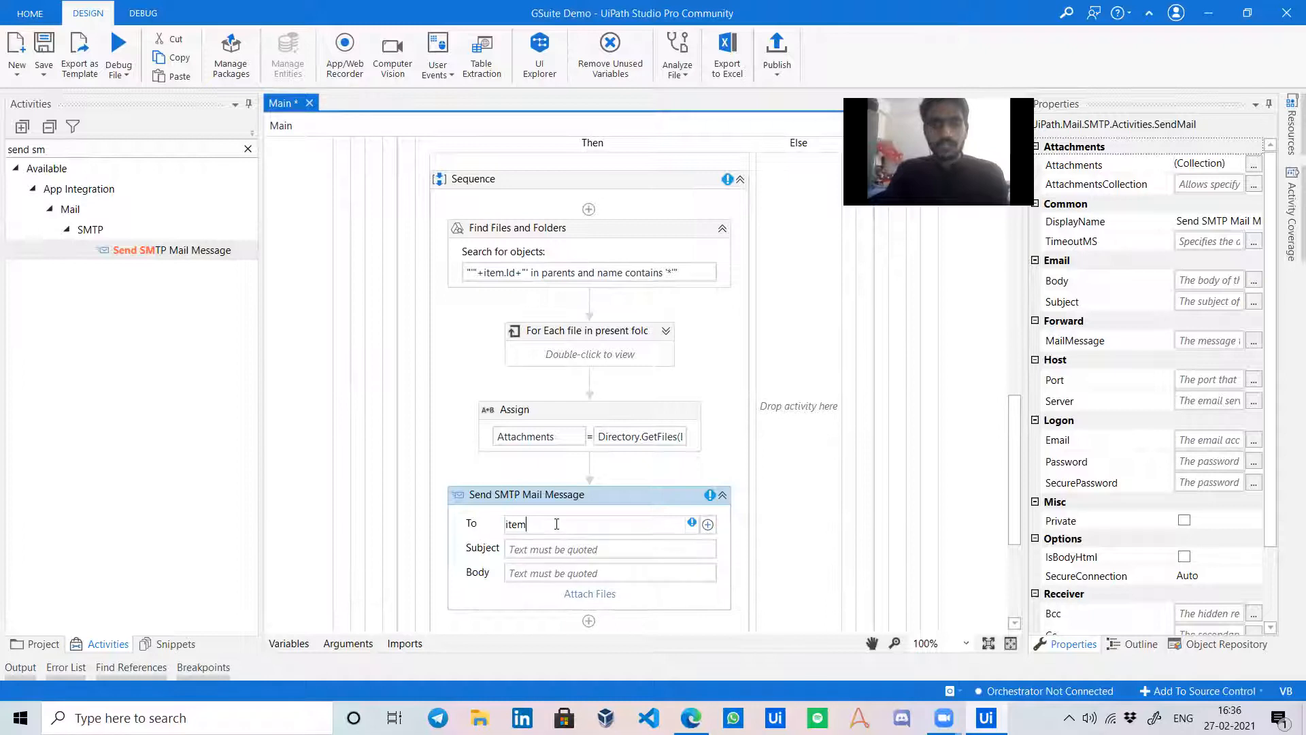
pyautogui.write('.Name')
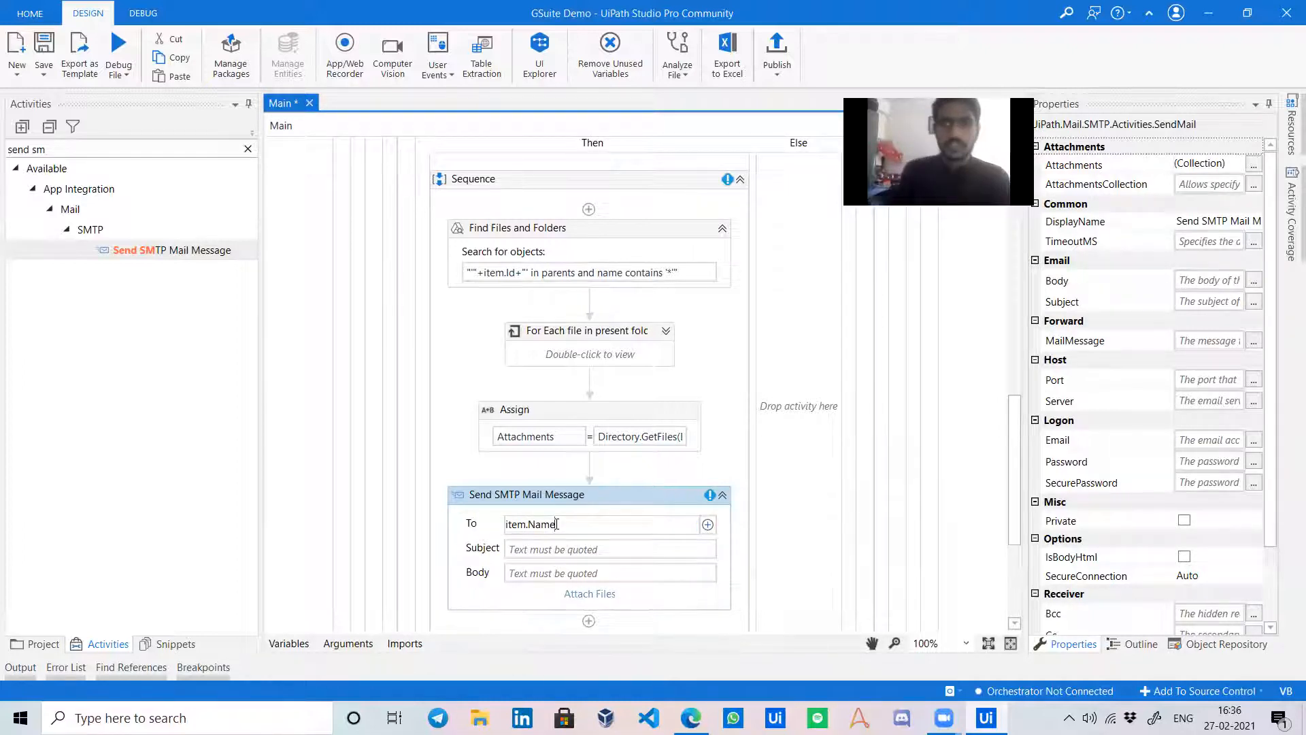
# Give the mail the subject "Attachments" and start typing the greeting body text.
pyautogui.click(604, 549)
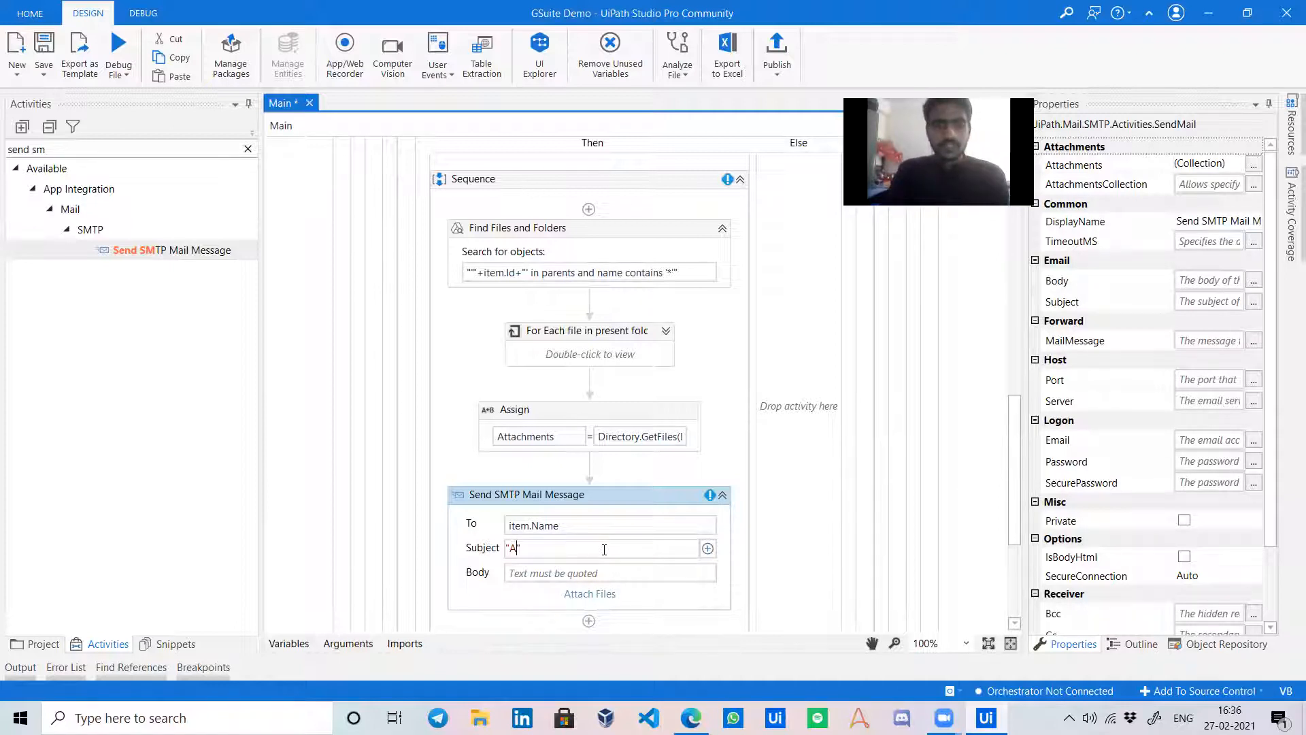
pyautogui.write('"Attachments')
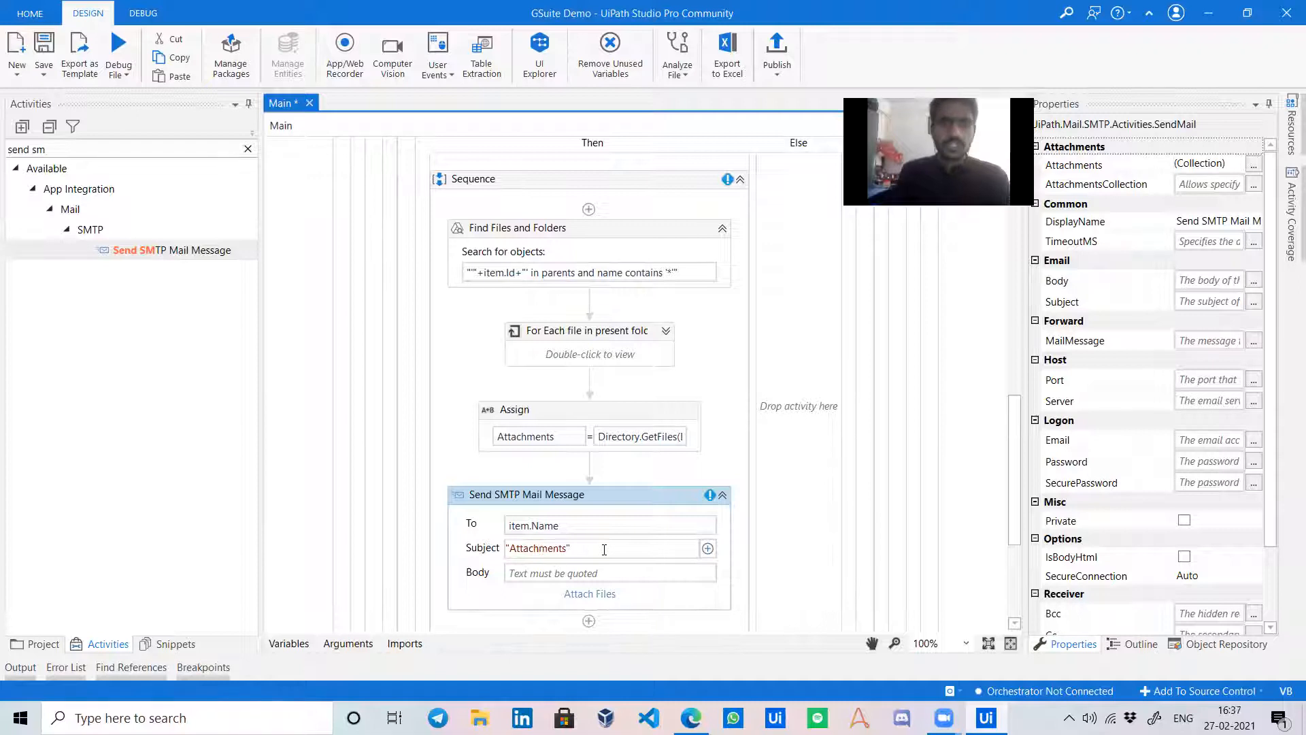
pyautogui.click(596, 571)
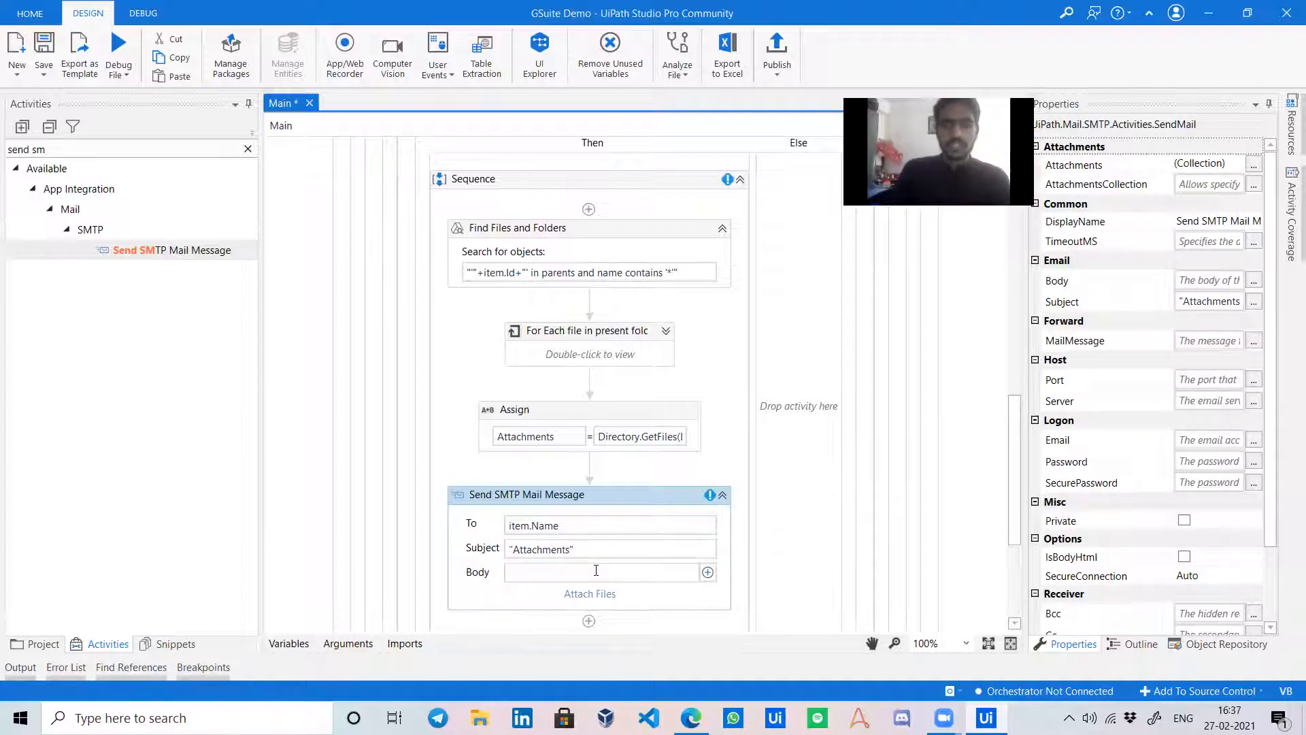
pyautogui.write('"Hello, please find your r')
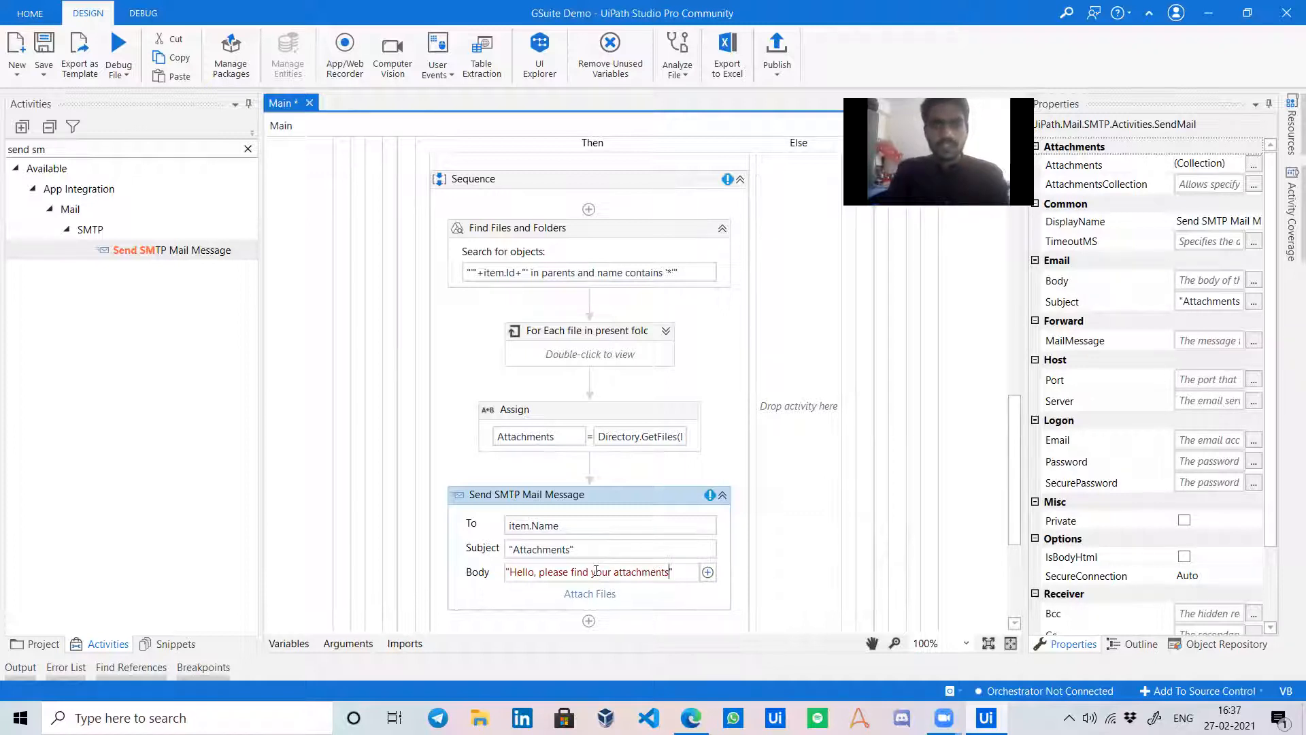
pyautogui.write('with ths')
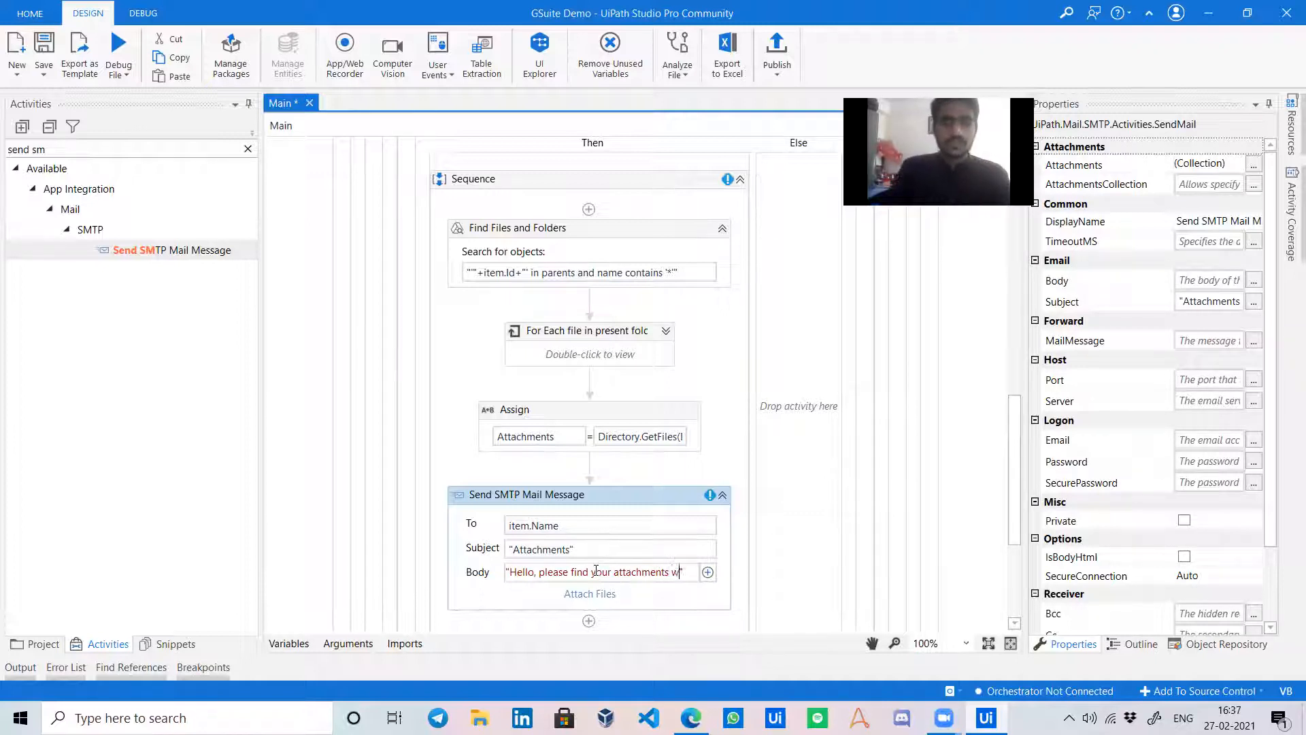
pyautogui.write('s mail')
# Set AttachmentsCollection to Attachments and the SMTP port to 587.
pyautogui.click(640, 587)
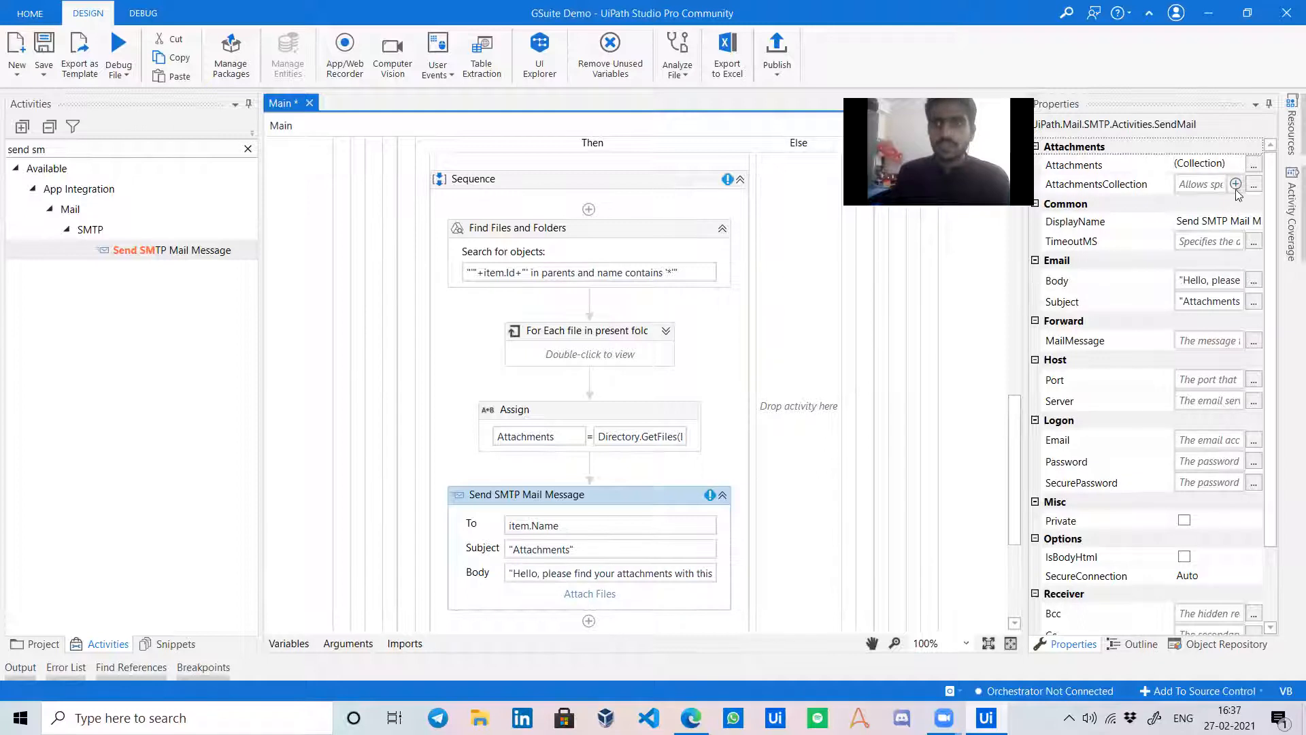
pyautogui.click(1199, 184)
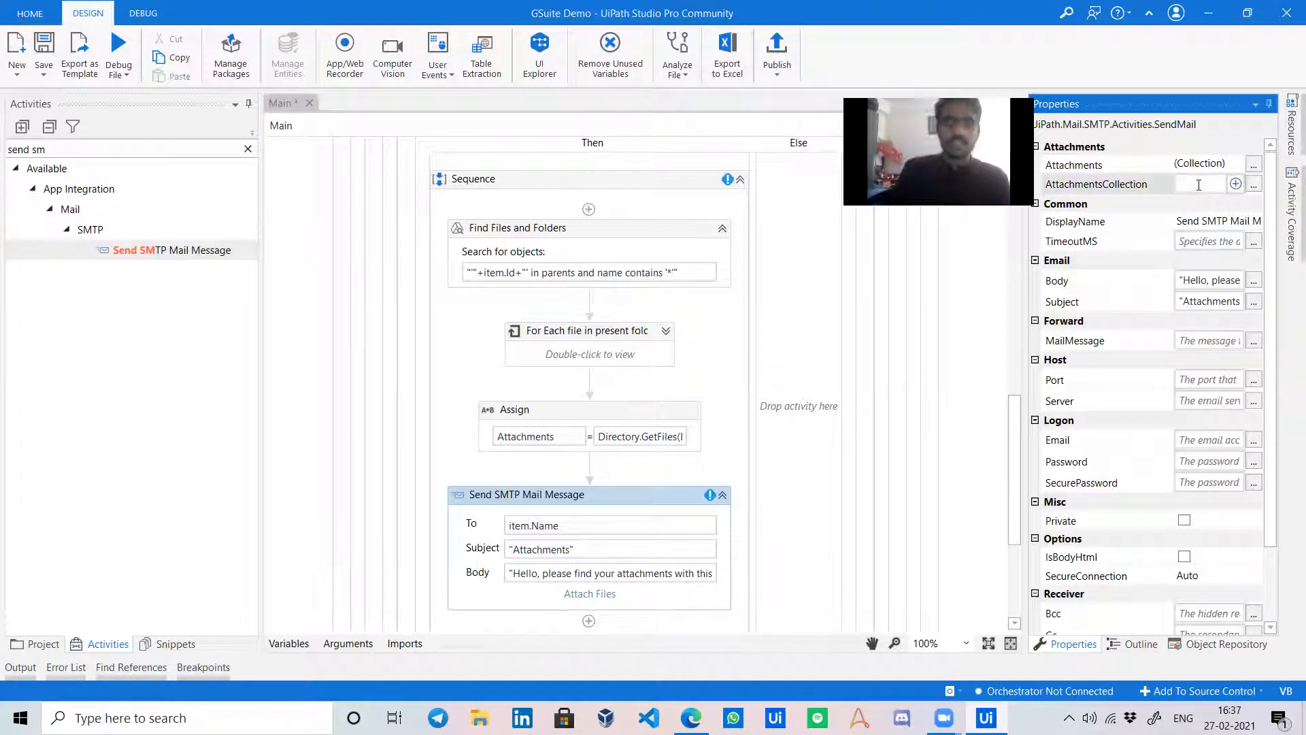
pyautogui.write('Attachments')
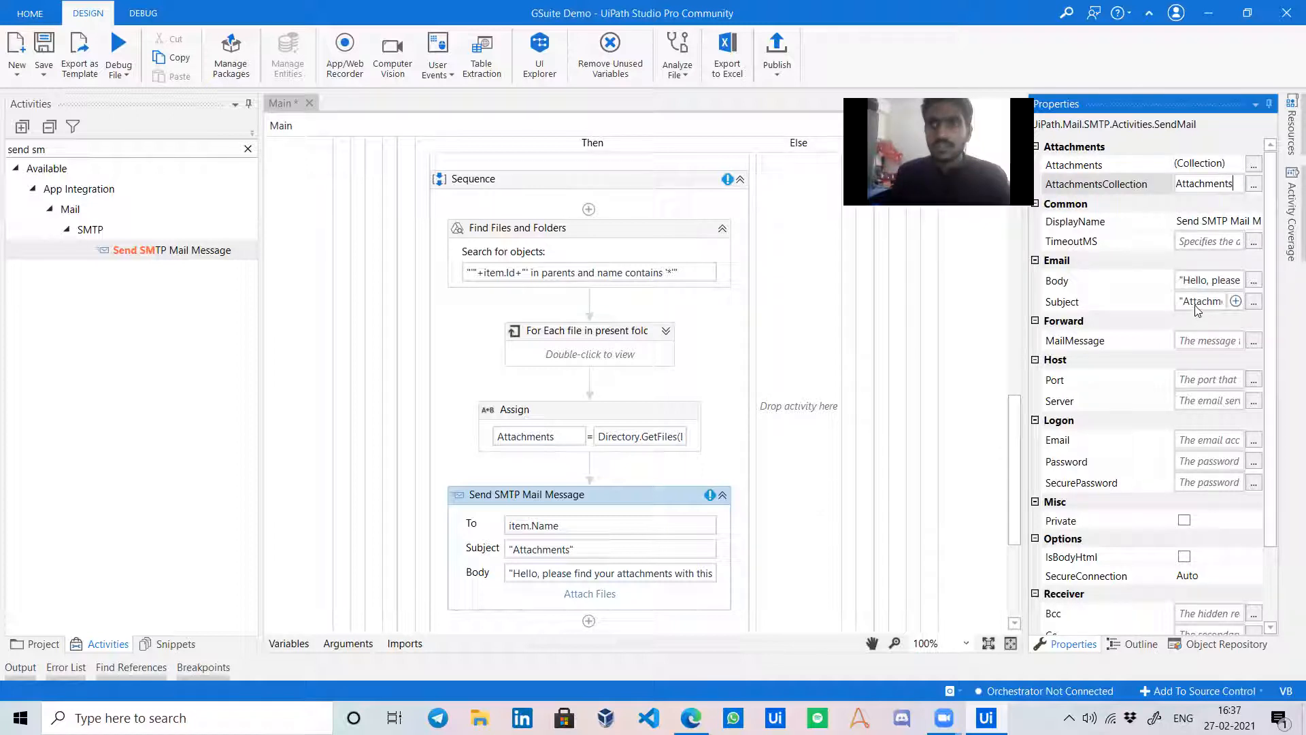
pyautogui.click(1203, 378)
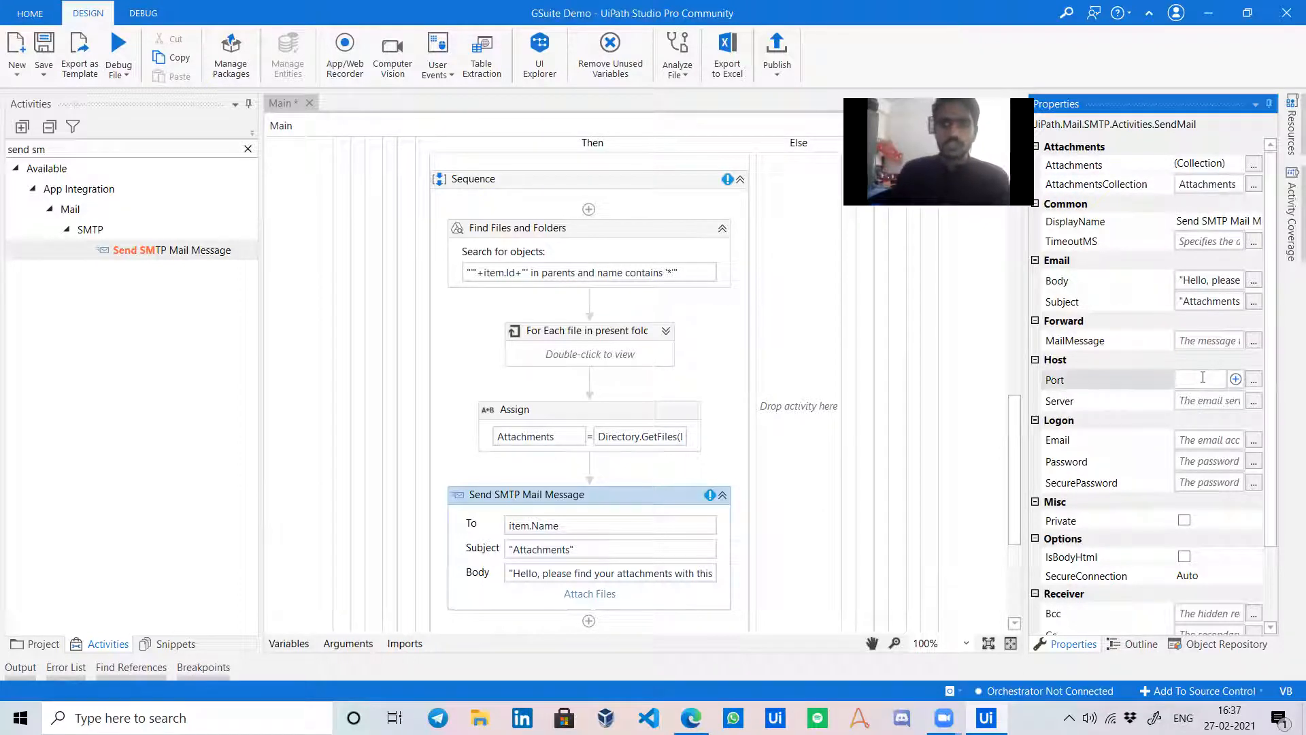
pyautogui.write('5868')
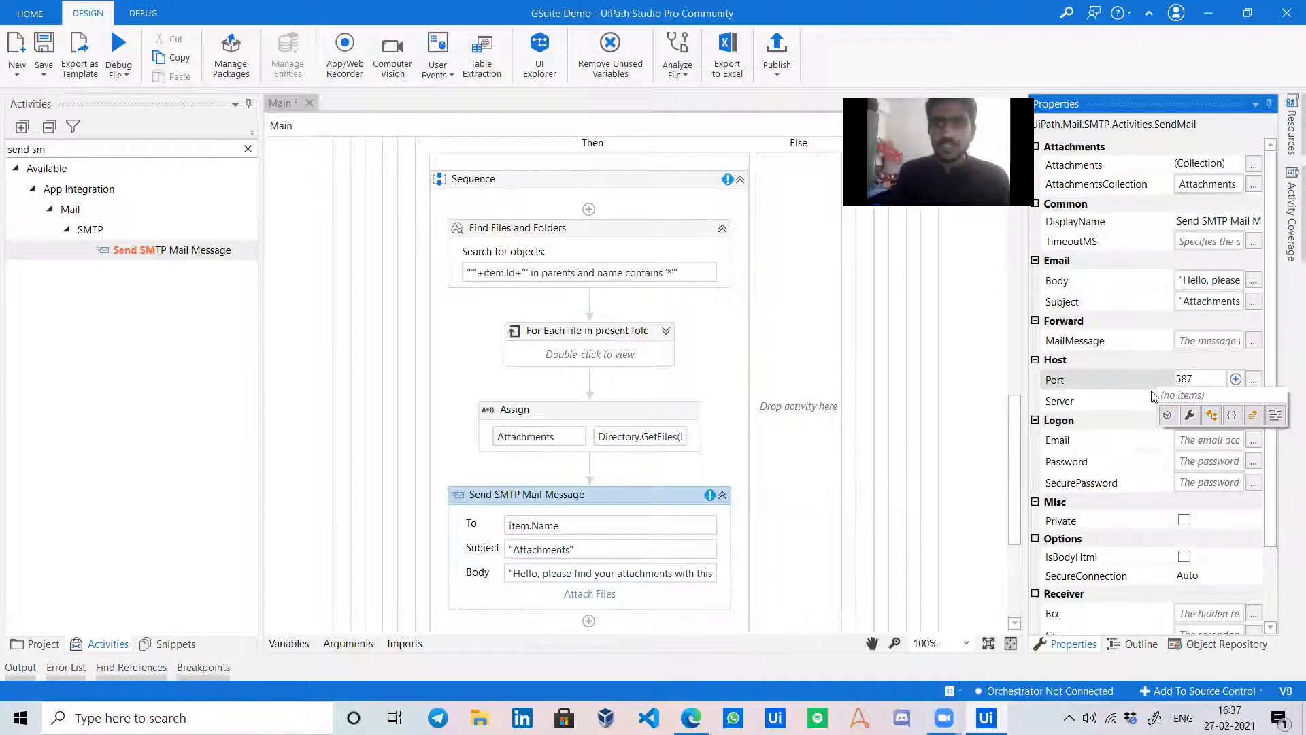
pyautogui.click(1195, 401)
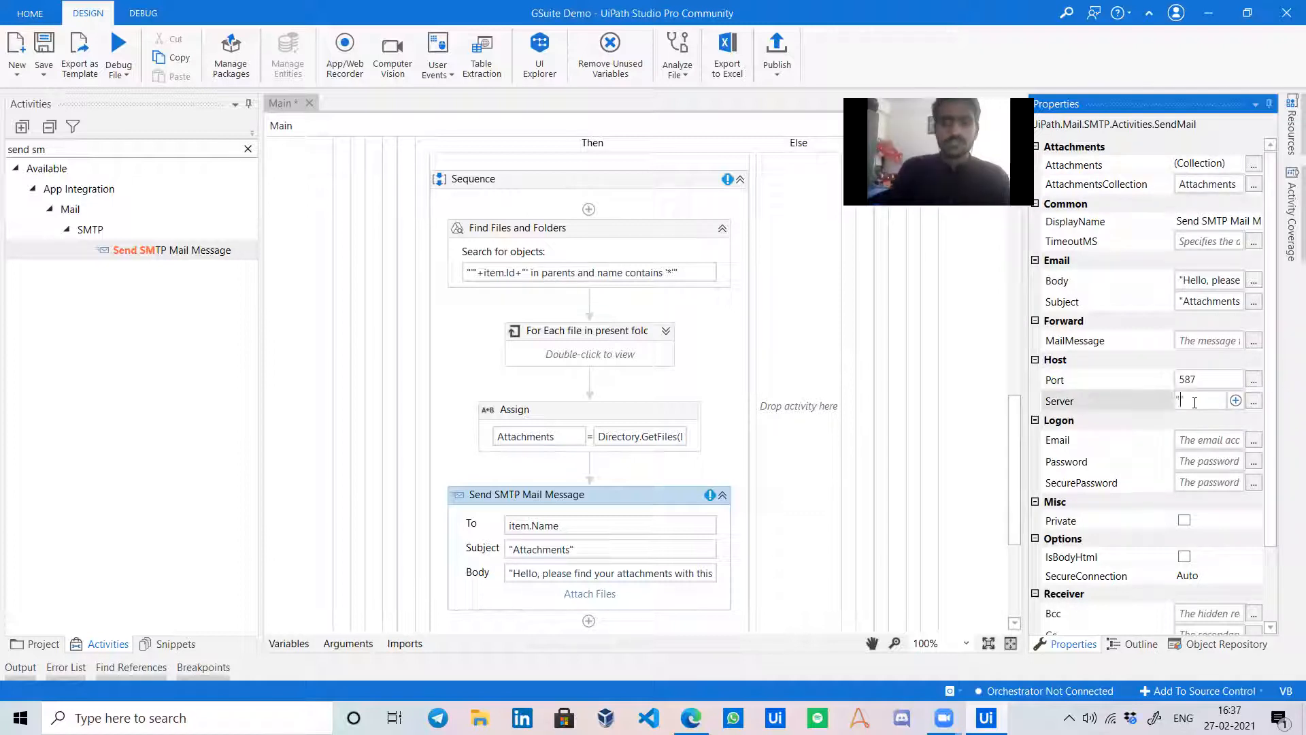
# Set the server to "smtp.gmail.com", enter the sender's Gmail address, and start entering the password.
pyautogui.write('"smtp.gmail')
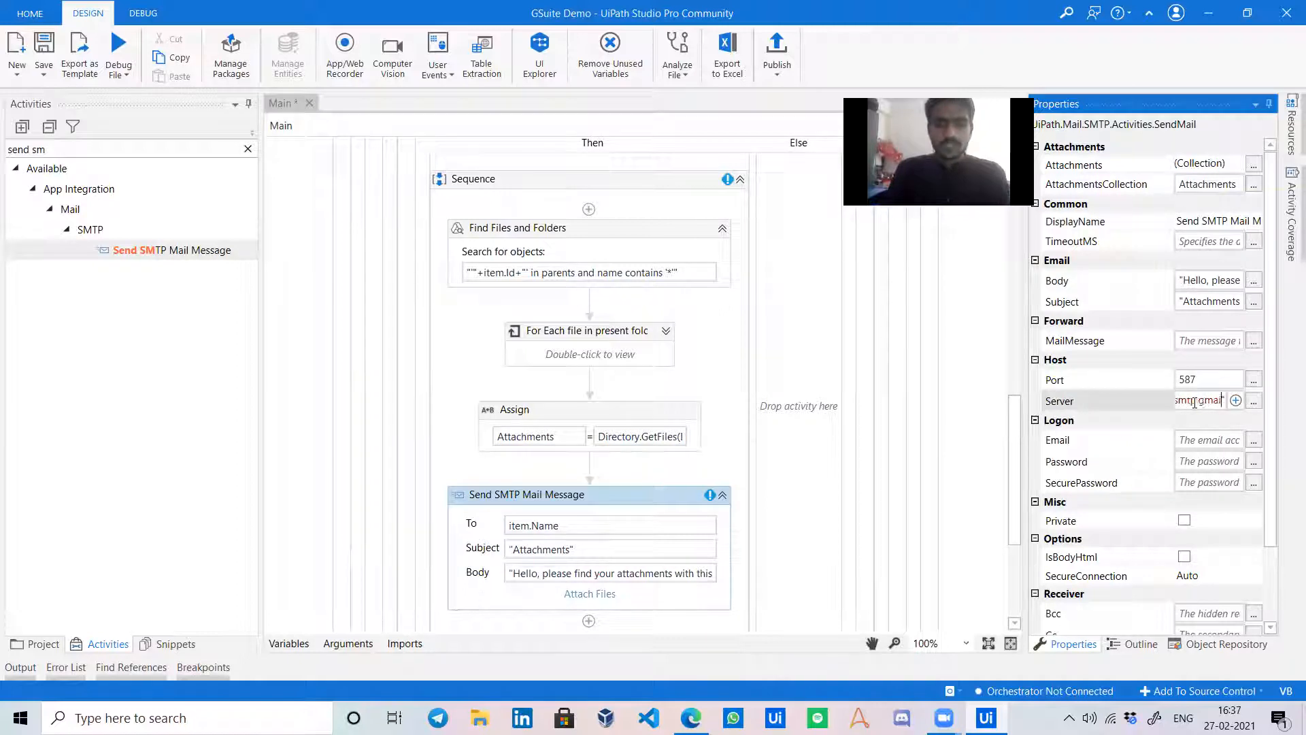
pyautogui.click(1189, 437)
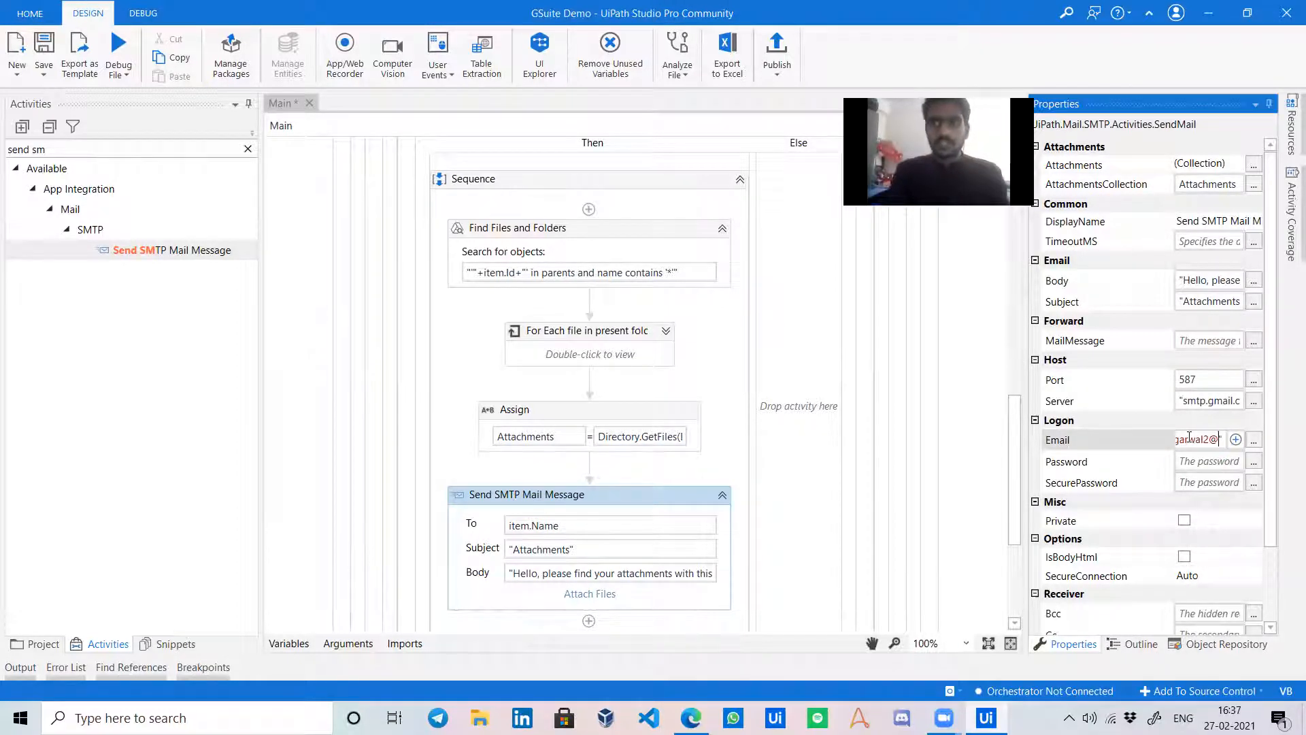
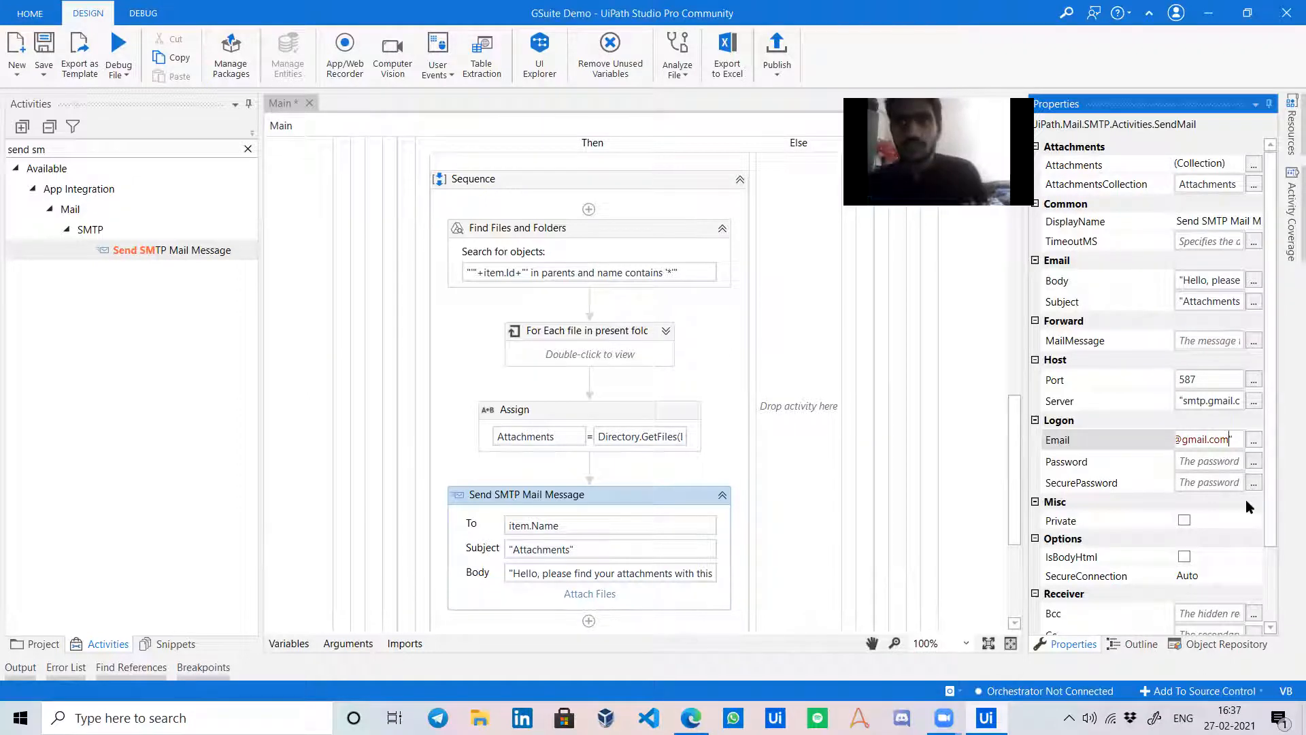
pyautogui.click(1192, 462)
pyautogui.click(1209, 18)
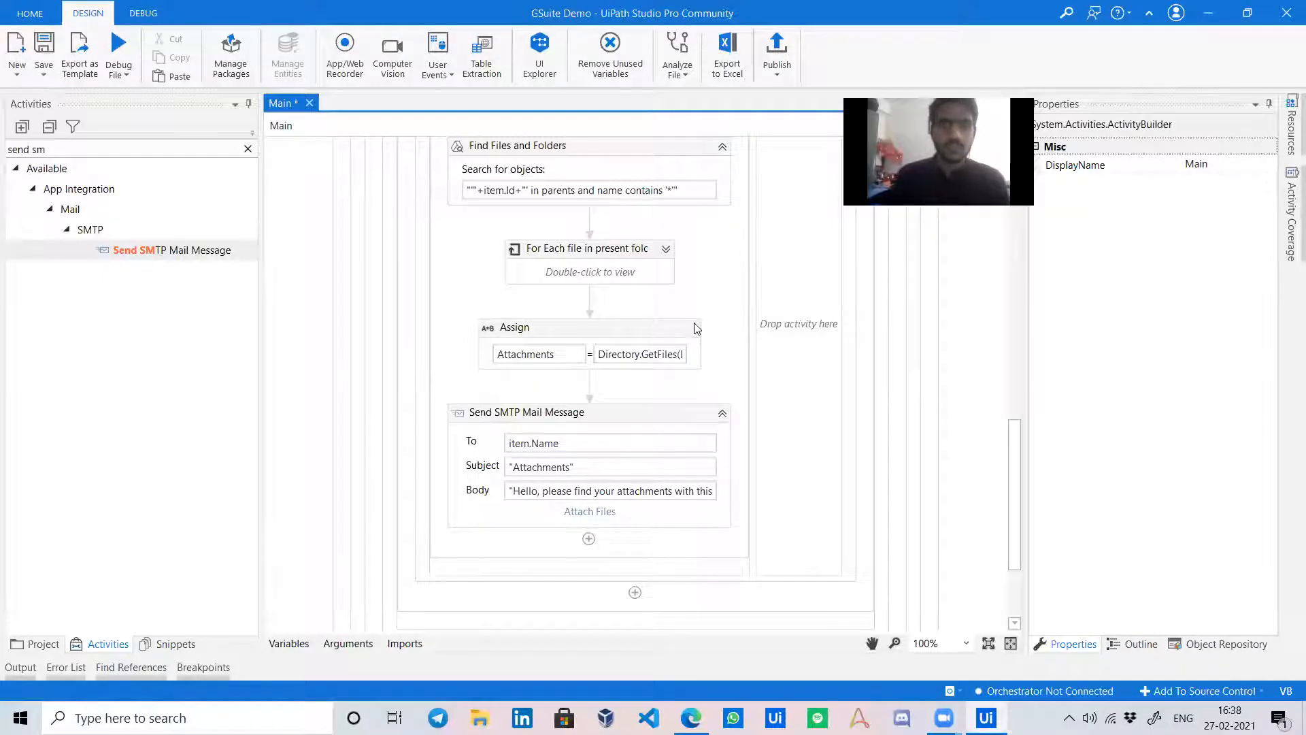
# Review the mail and Assign steps, then collapse the If block so it sits under Create Folder.
pyautogui.click(655, 422)
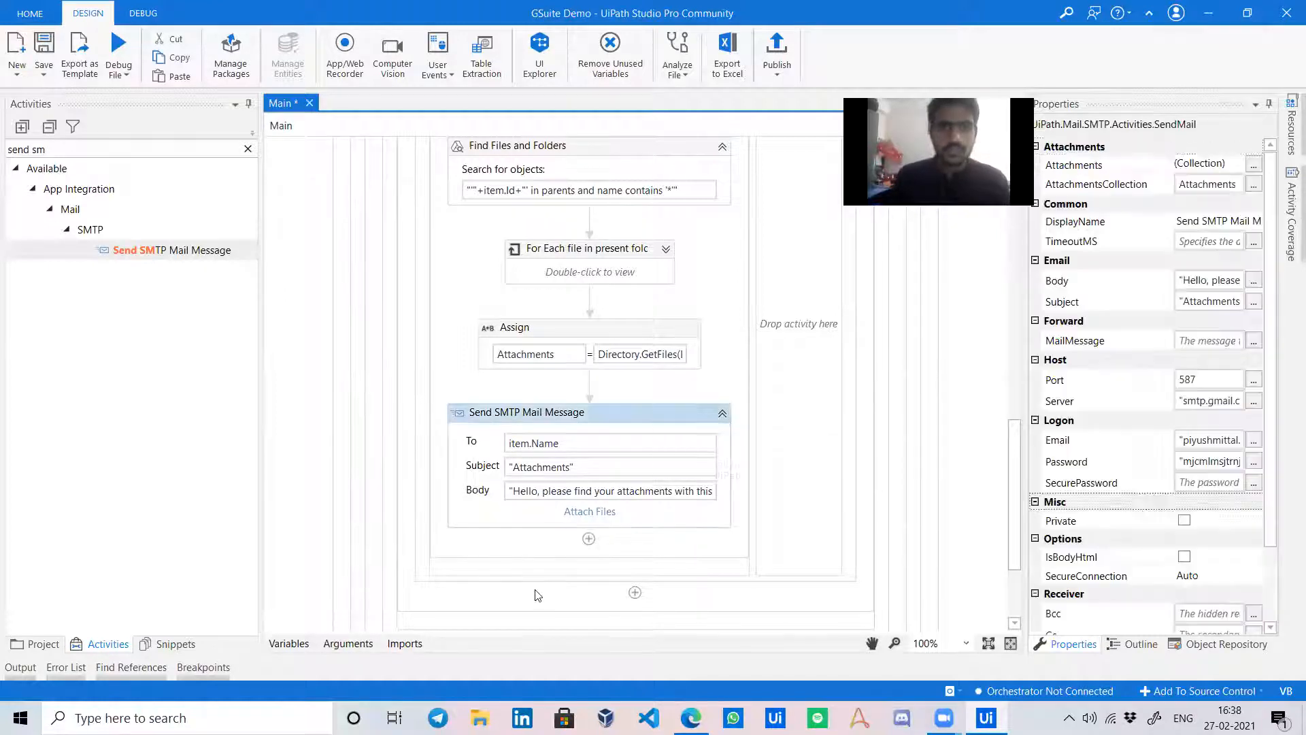
pyautogui.click(672, 365)
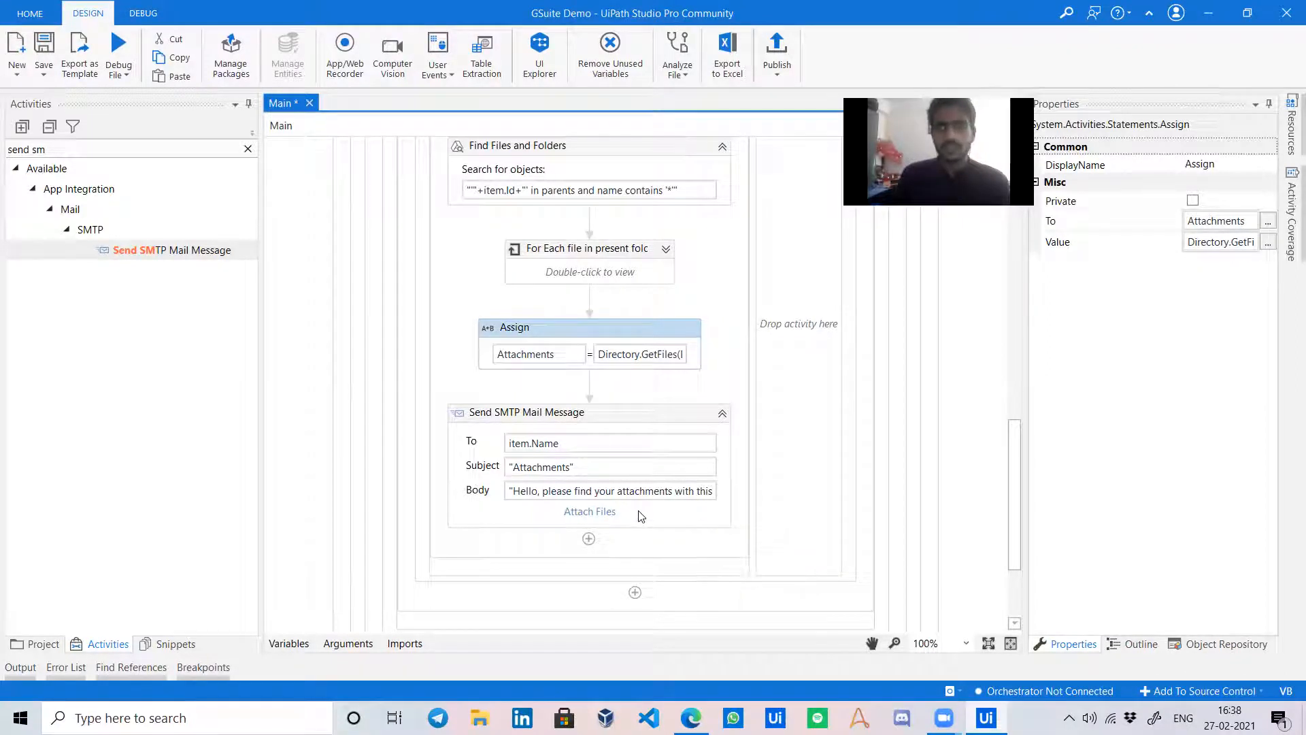
pyautogui.scroll(5, 777, 491)
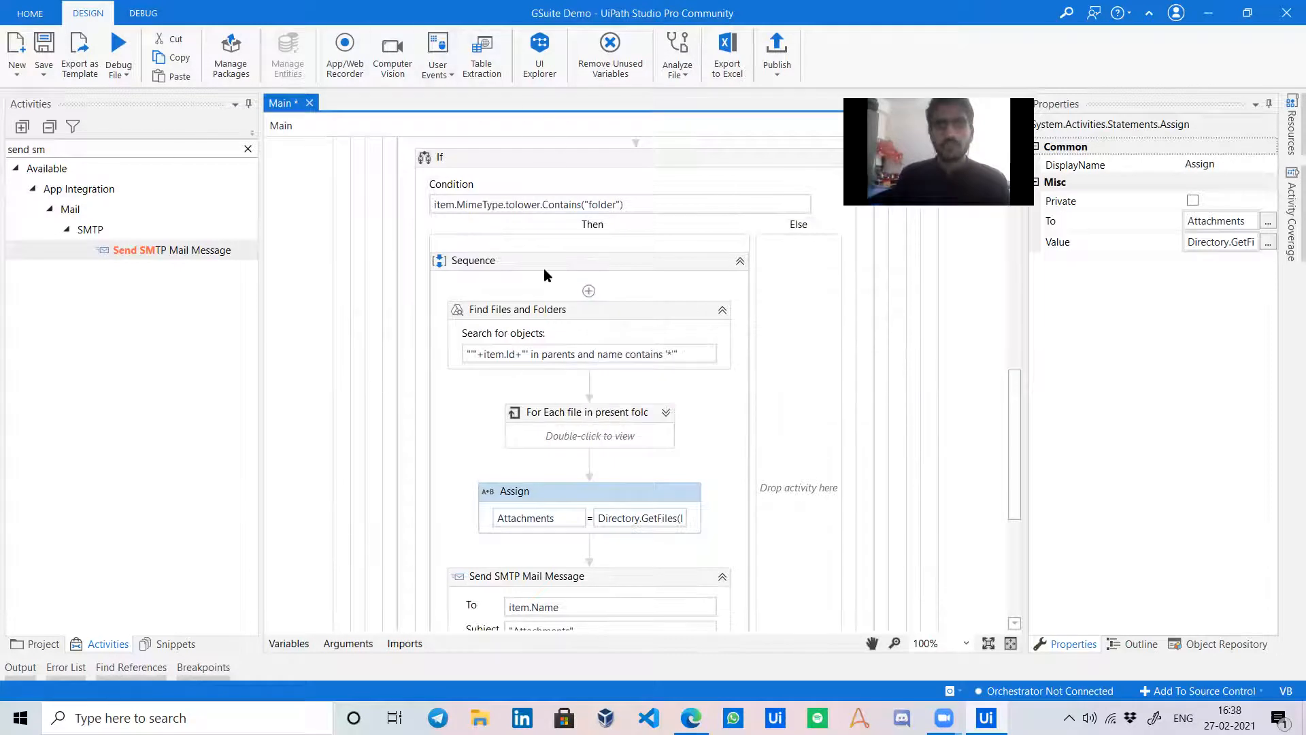
pyautogui.scroll(1, 417, 378)
pyautogui.scroll(3, 418, 379)
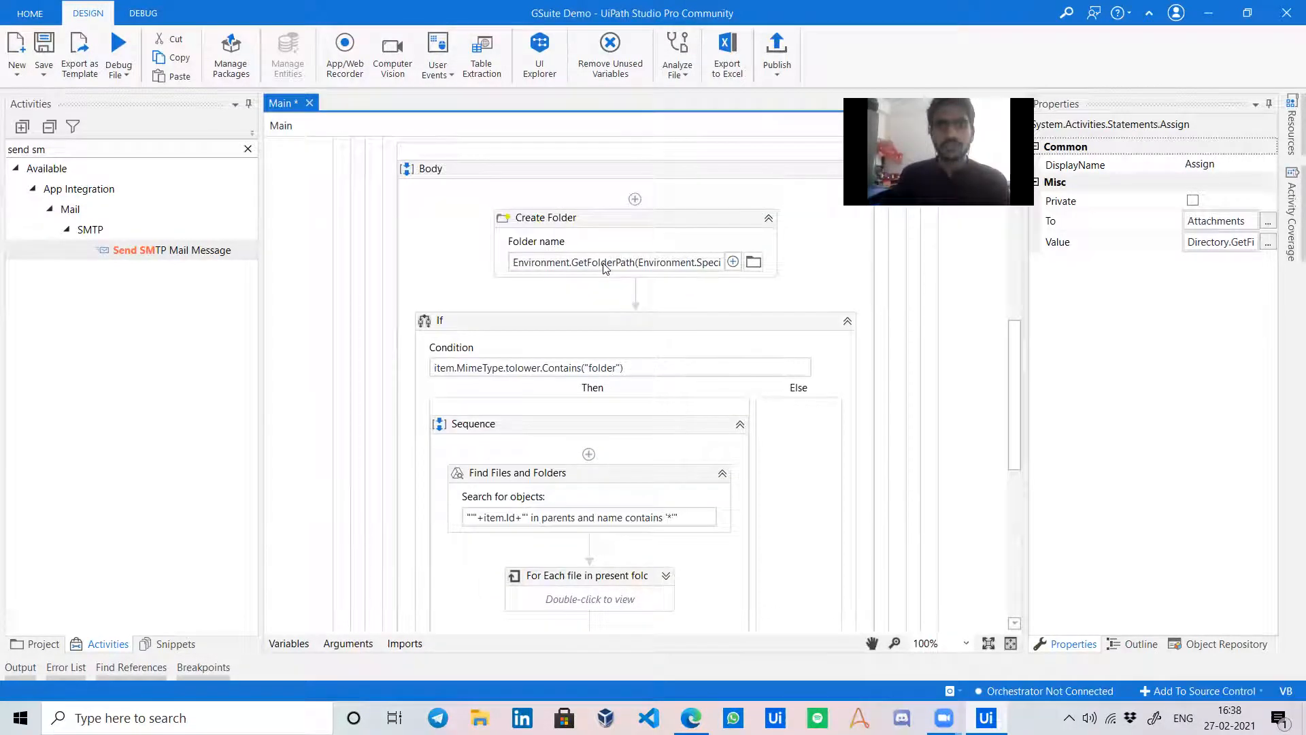
pyautogui.click(848, 321)
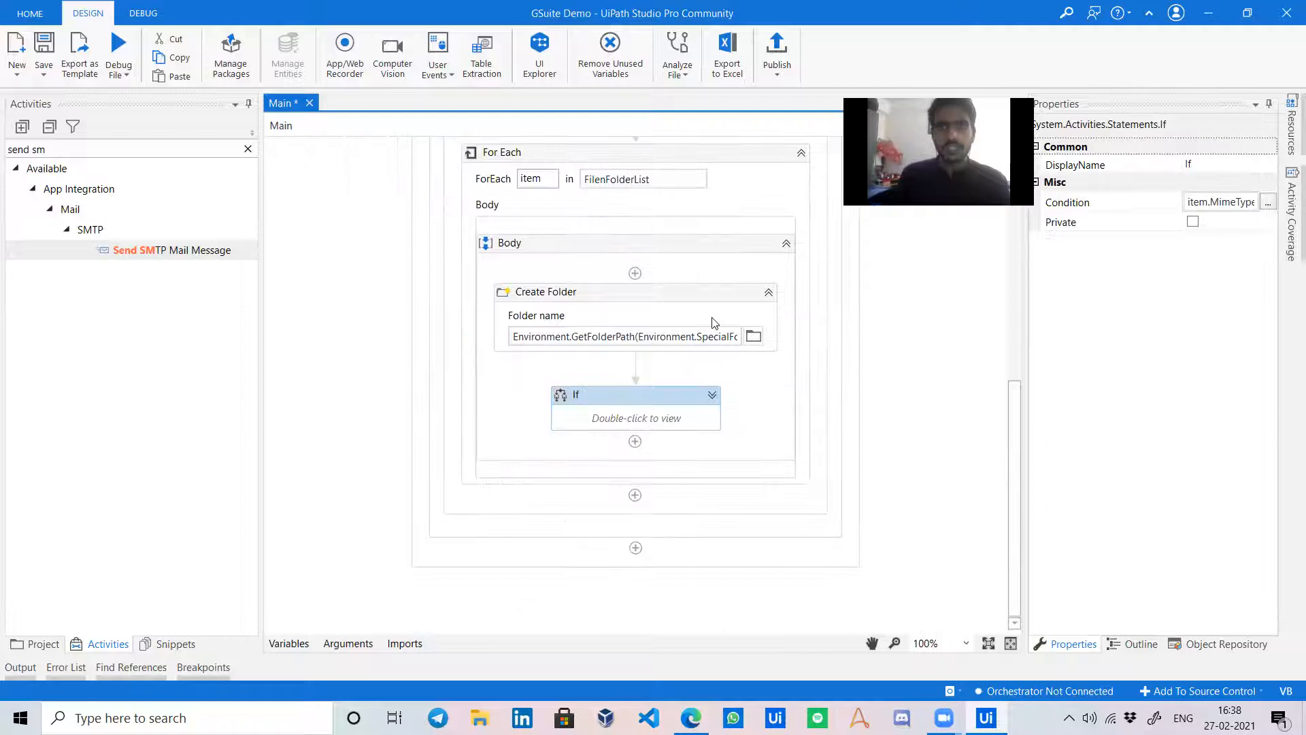
pyautogui.click(591, 291)
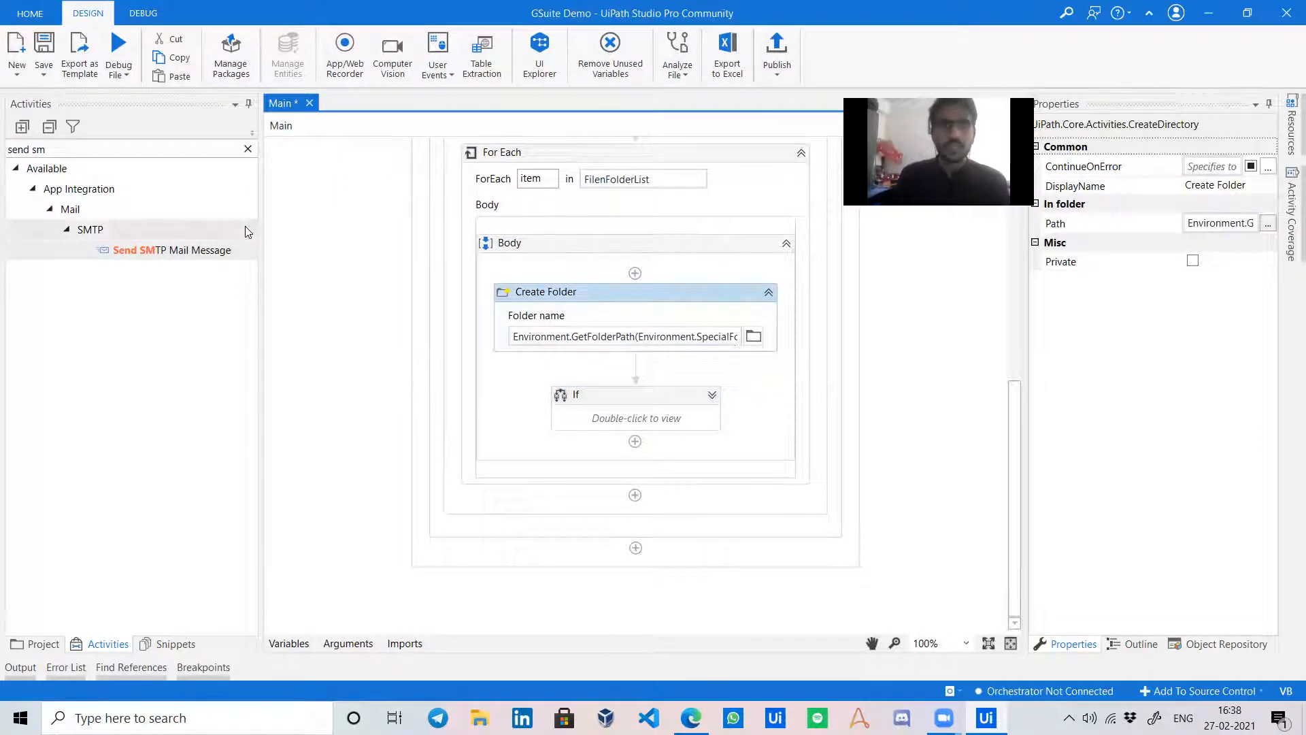
# Search Activities for 'delete' and place a Delete activity below the If block.
pyautogui.click(247, 149)
pyautogui.write('de')
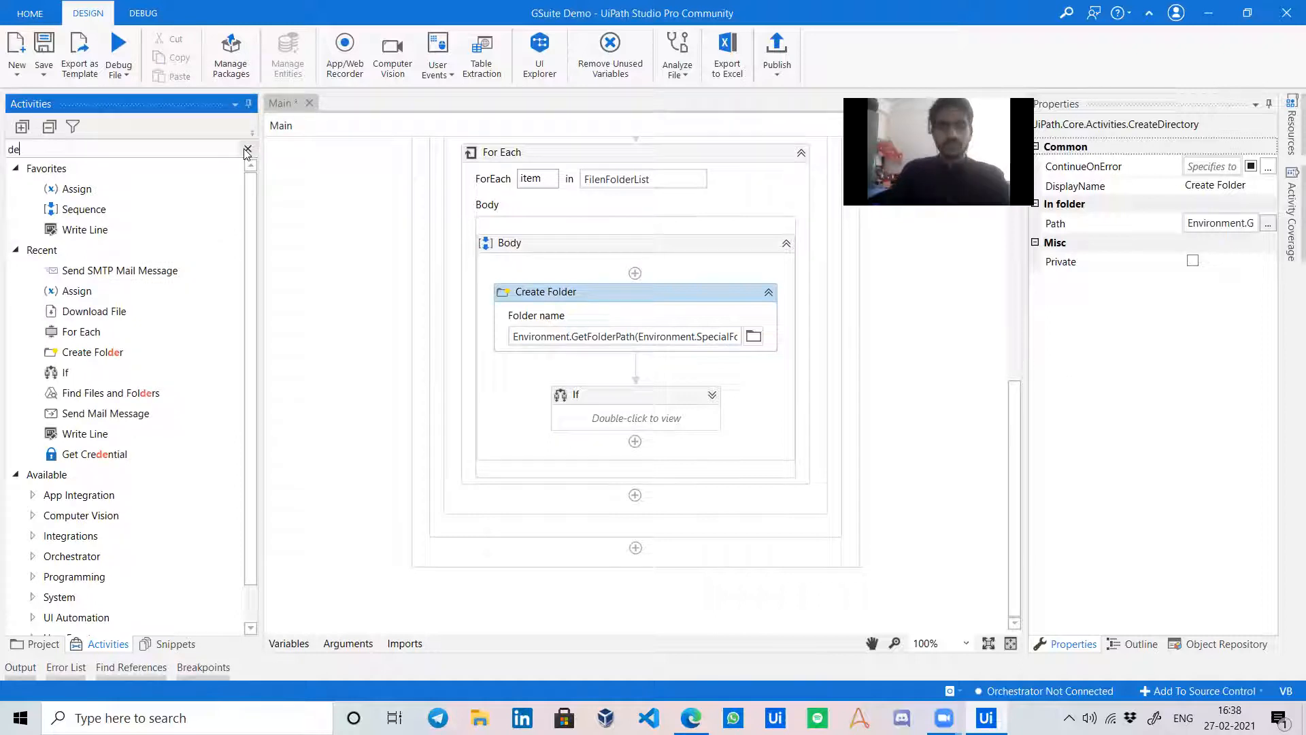
pyautogui.write('lete')
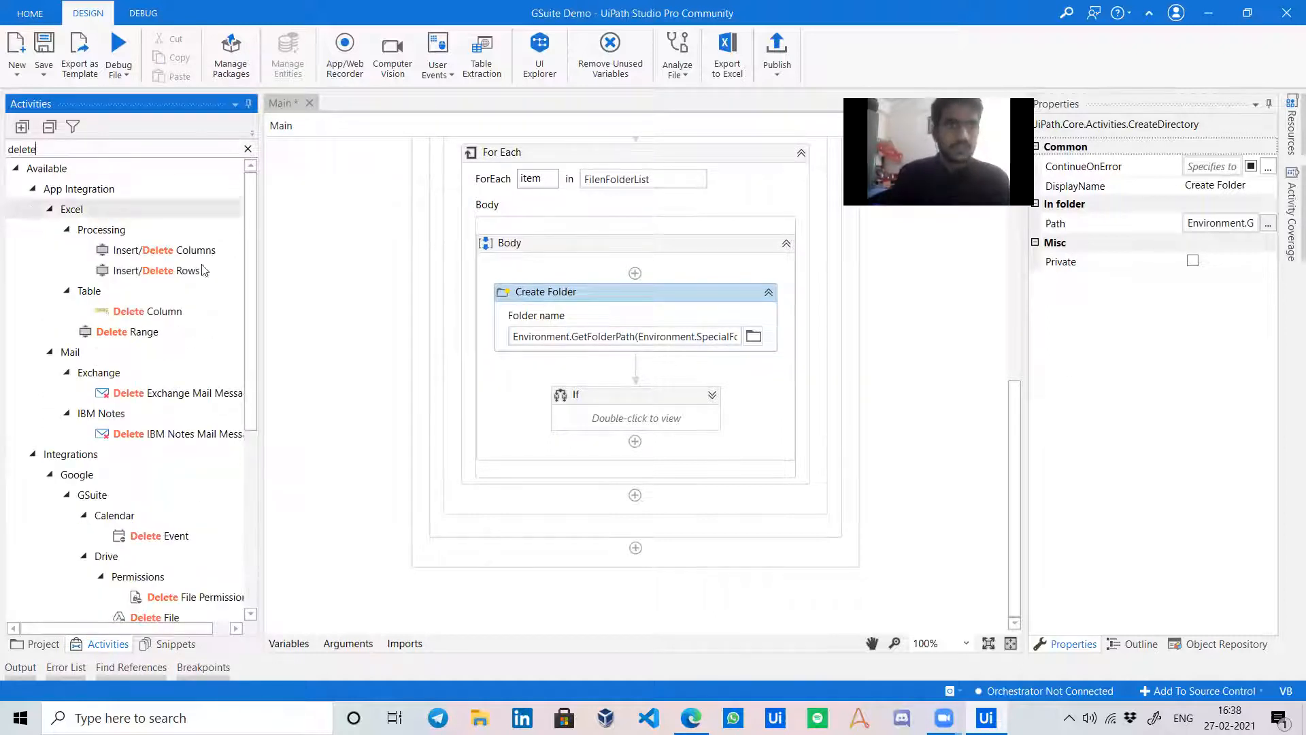
pyautogui.scroll(-5, 191, 413)
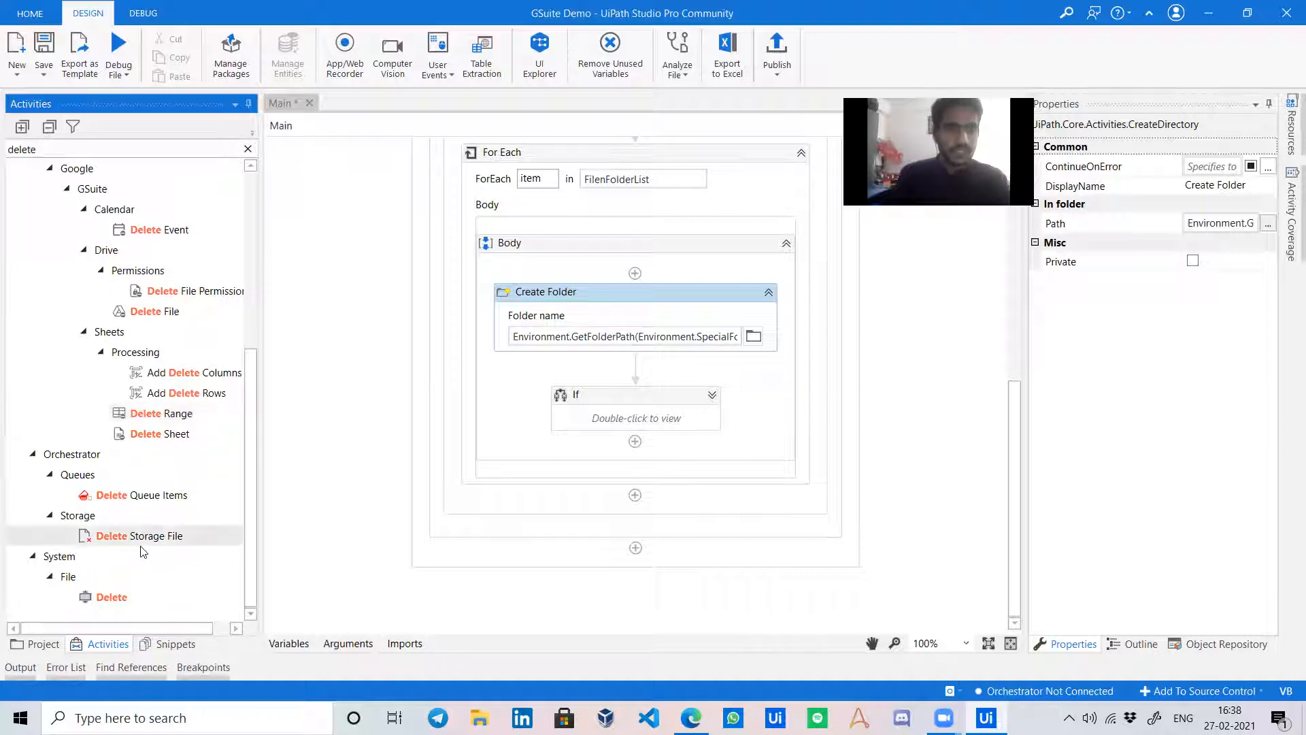
pyautogui.moveTo(105, 598); pyautogui.dragTo(587, 454)
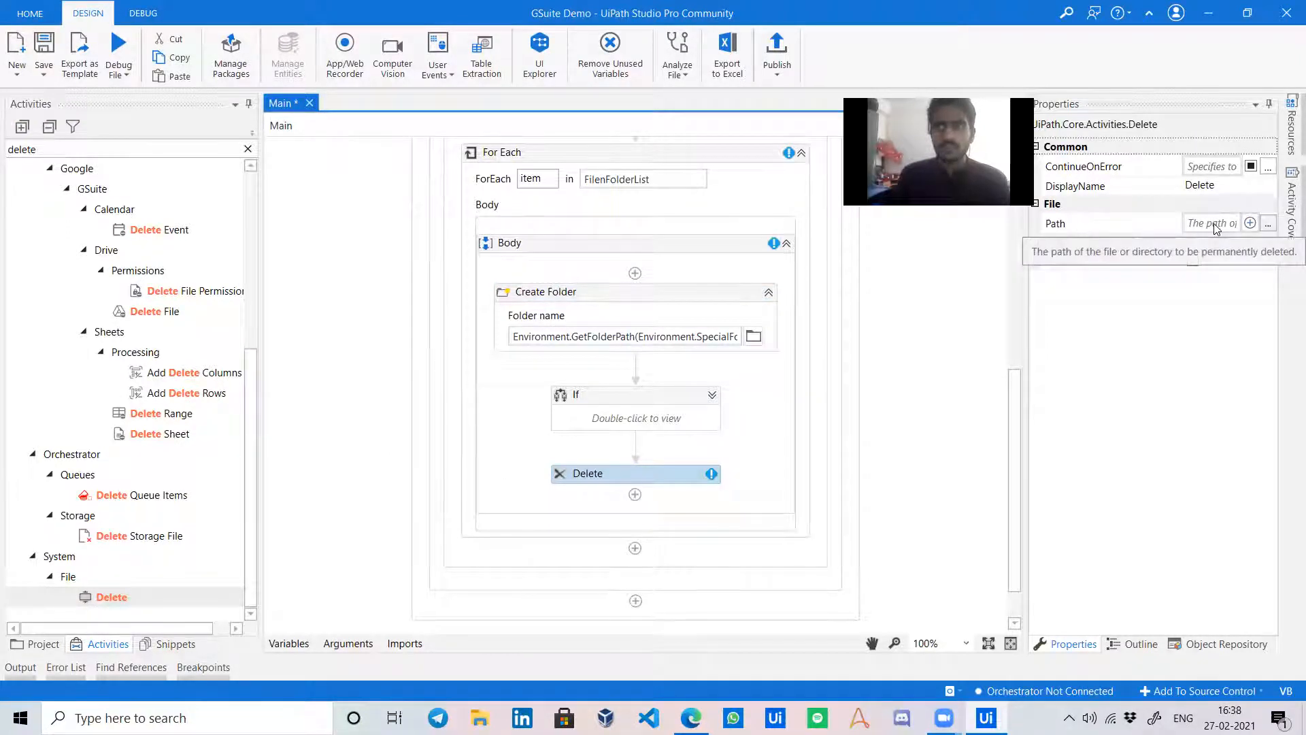
# Set the Delete activity's Path to the Create Folder's Temp folder path.
pyautogui.click(647, 336)
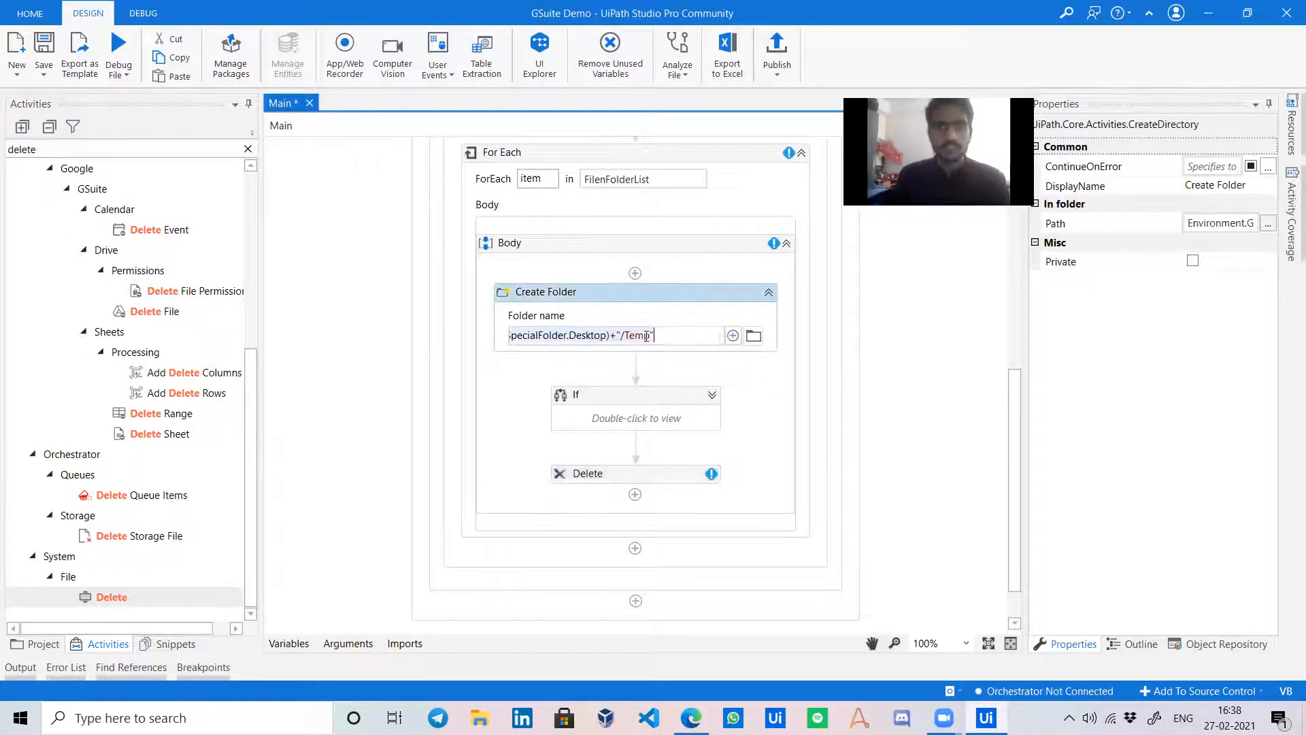
pyautogui.click(684, 473)
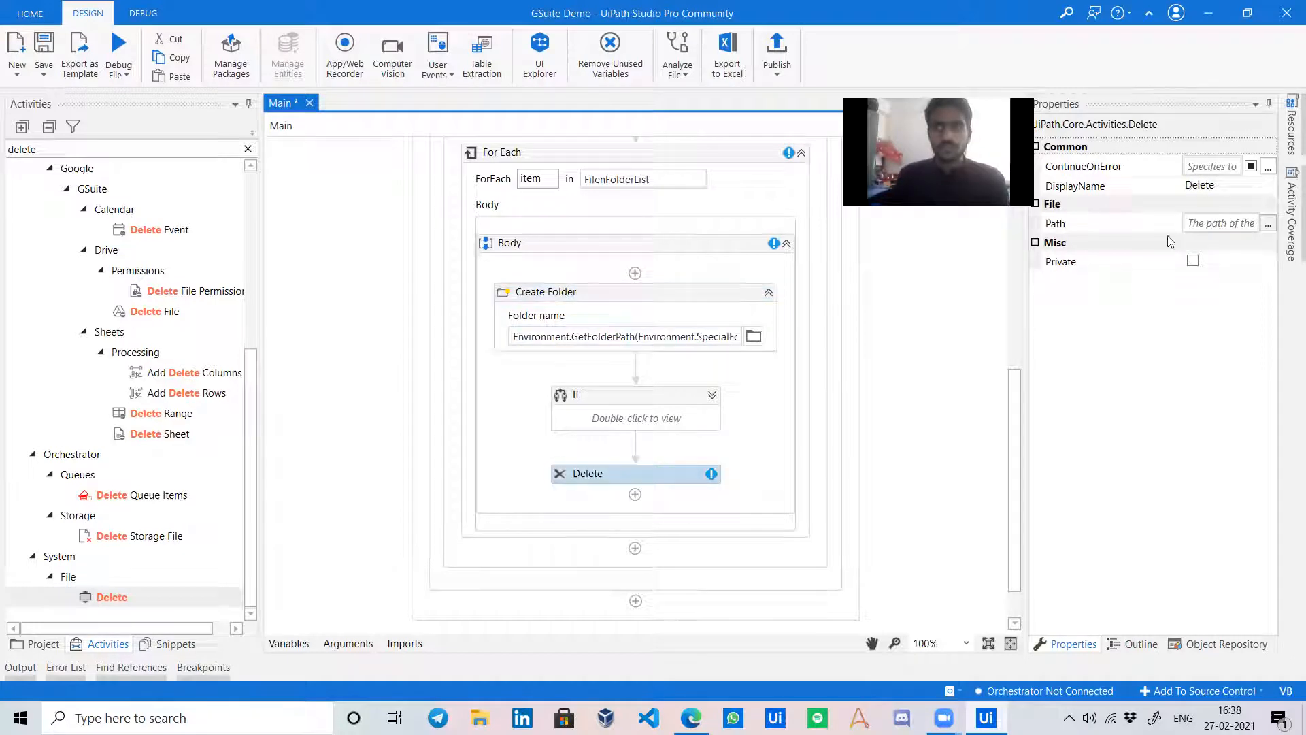
pyautogui.click(1200, 223)
pyautogui.hotkey('ctrl', 'v')
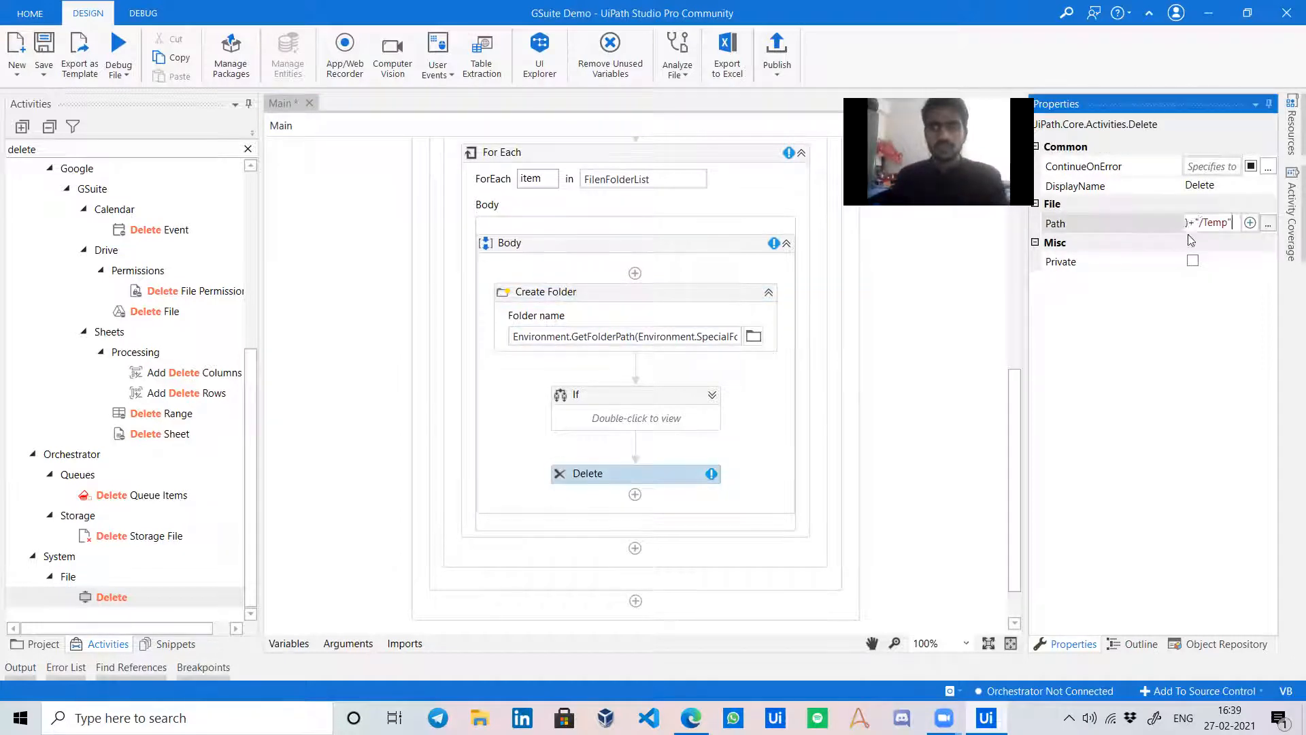
pyautogui.click(938, 481)
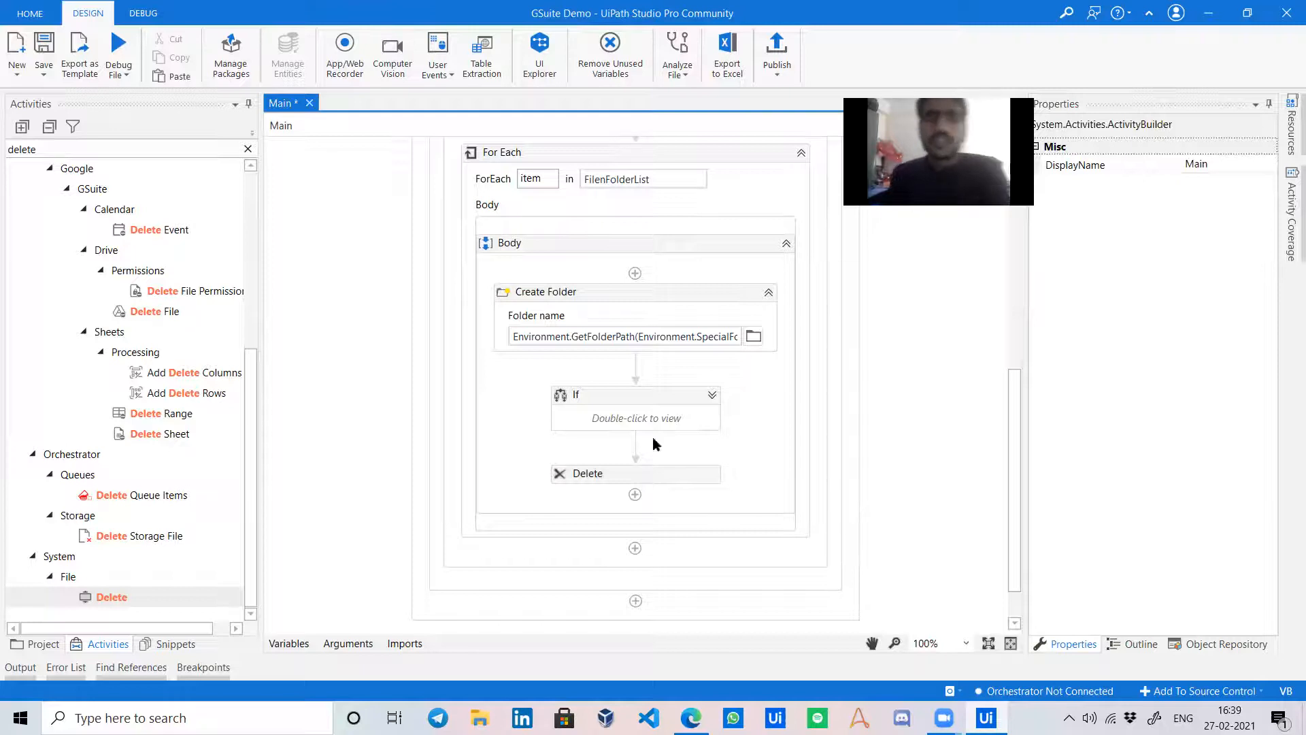
# Review the two Find Files and Folders steps, the second searching name contains '*'.
pyautogui.scroll(7, 653, 432)
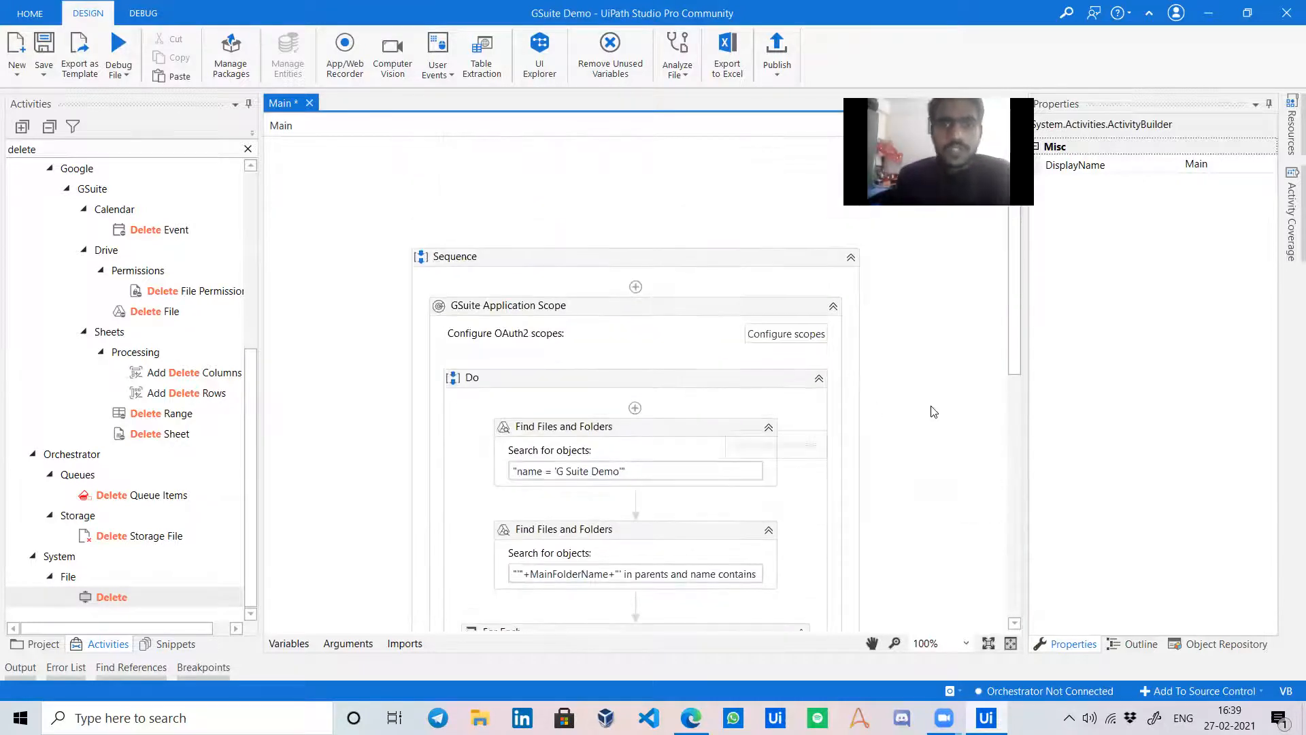
pyautogui.scroll(-3, 661, 433)
pyautogui.click(589, 317)
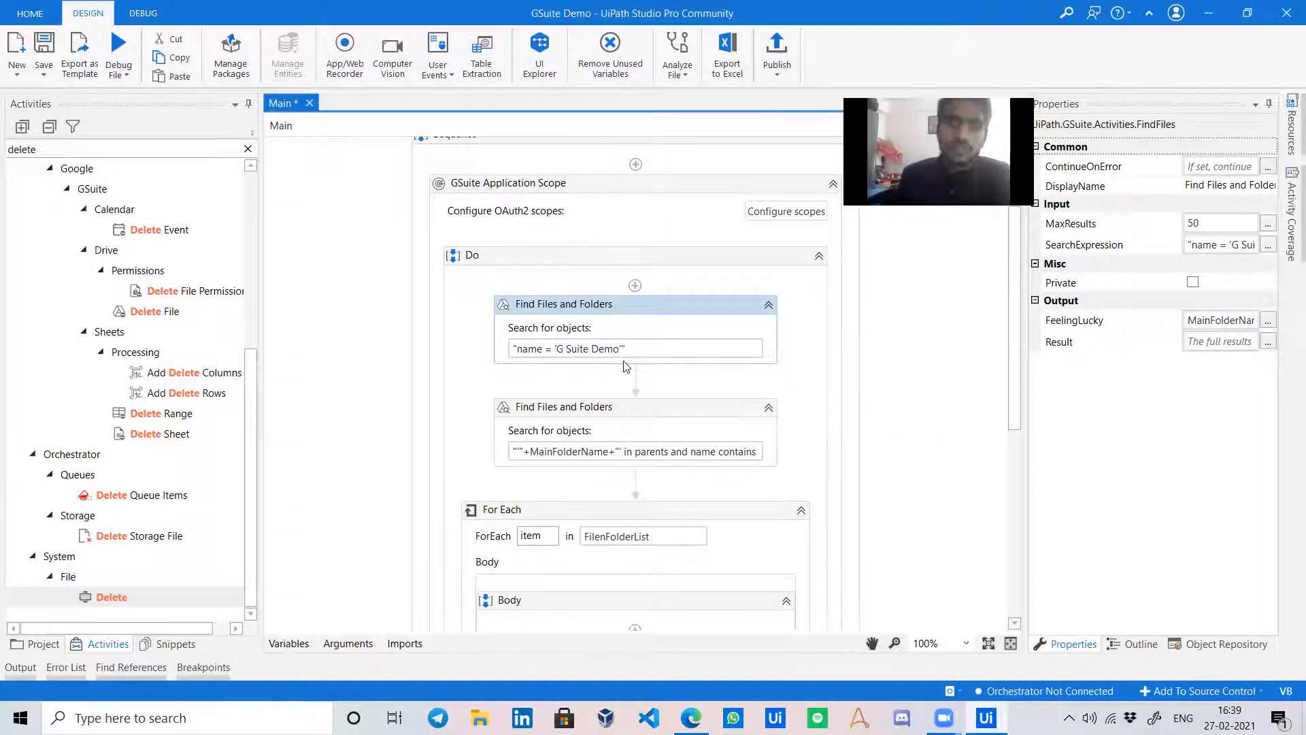
pyautogui.scroll(-1, 621, 468)
pyautogui.click(647, 374)
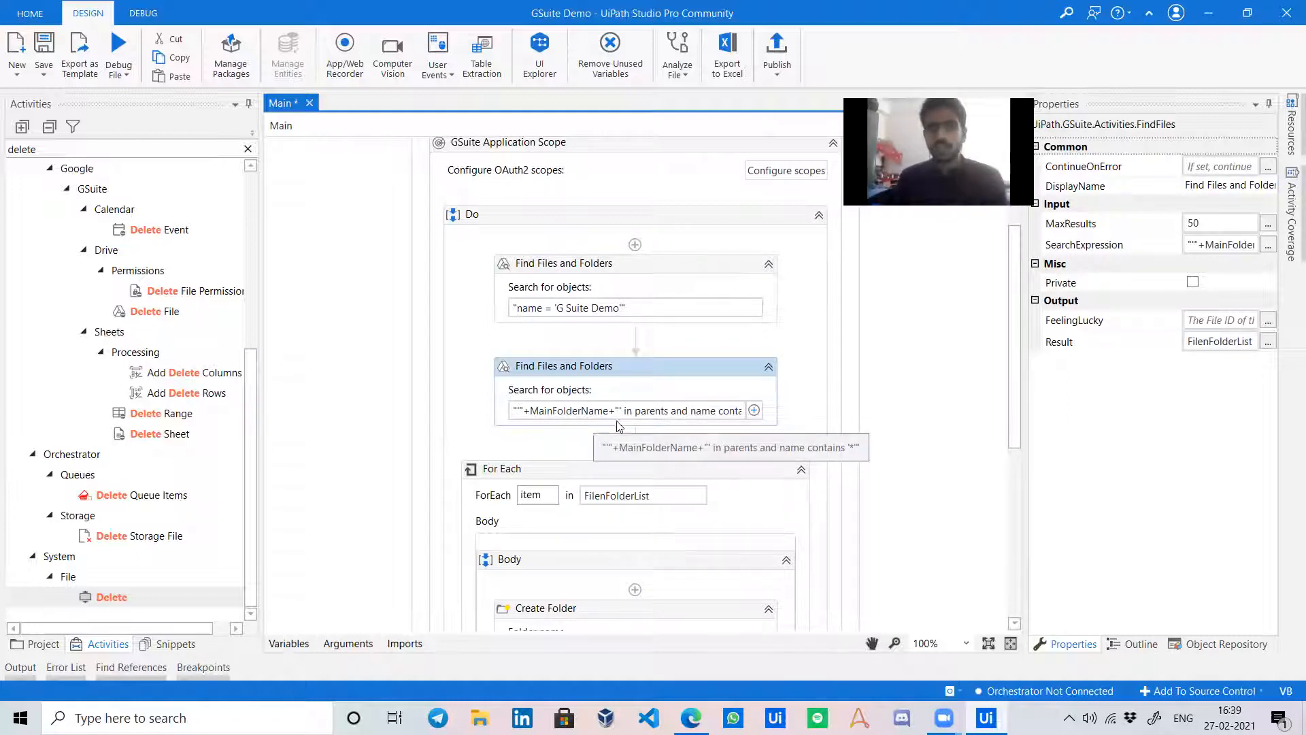
# Expand the If to review its item.MimeType.tolower.Contains("folder") condition.
pyautogui.hotkey('alt', 'Tab')
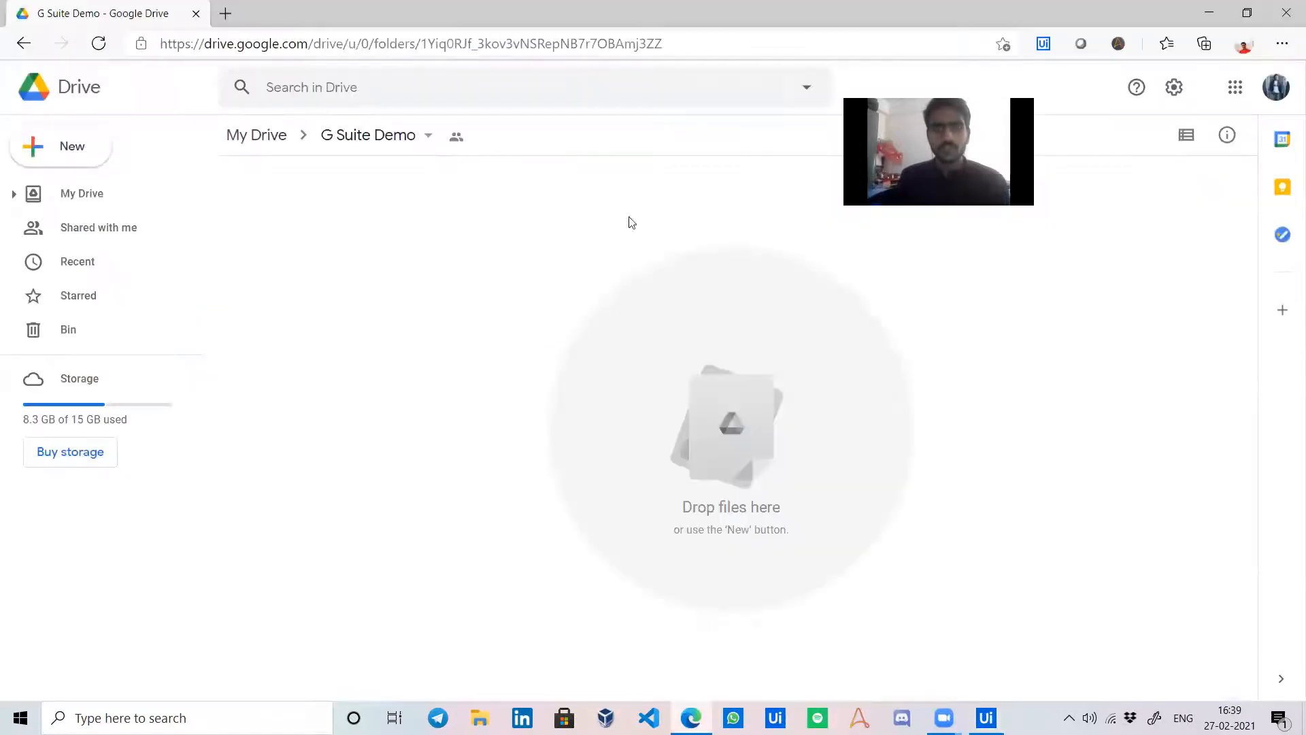
pyautogui.hotkey('alt', 'Tab')
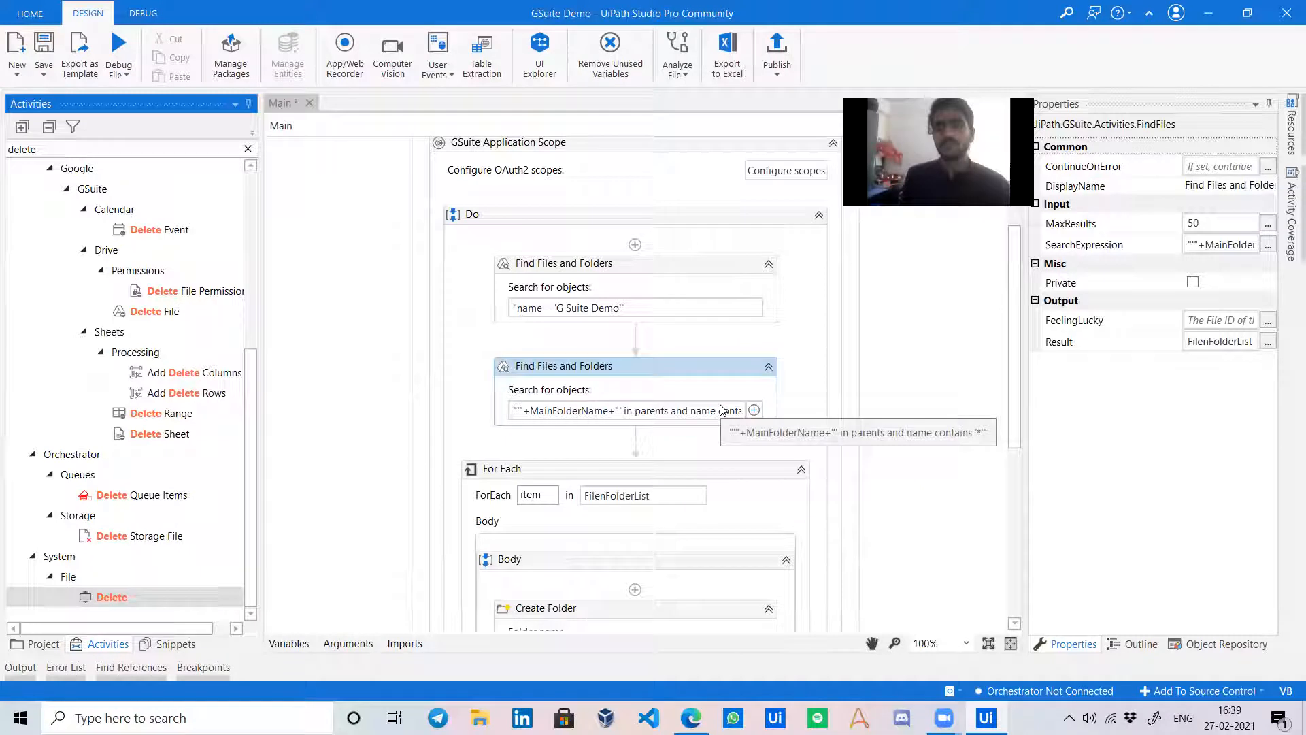
pyautogui.scroll(-3, 725, 425)
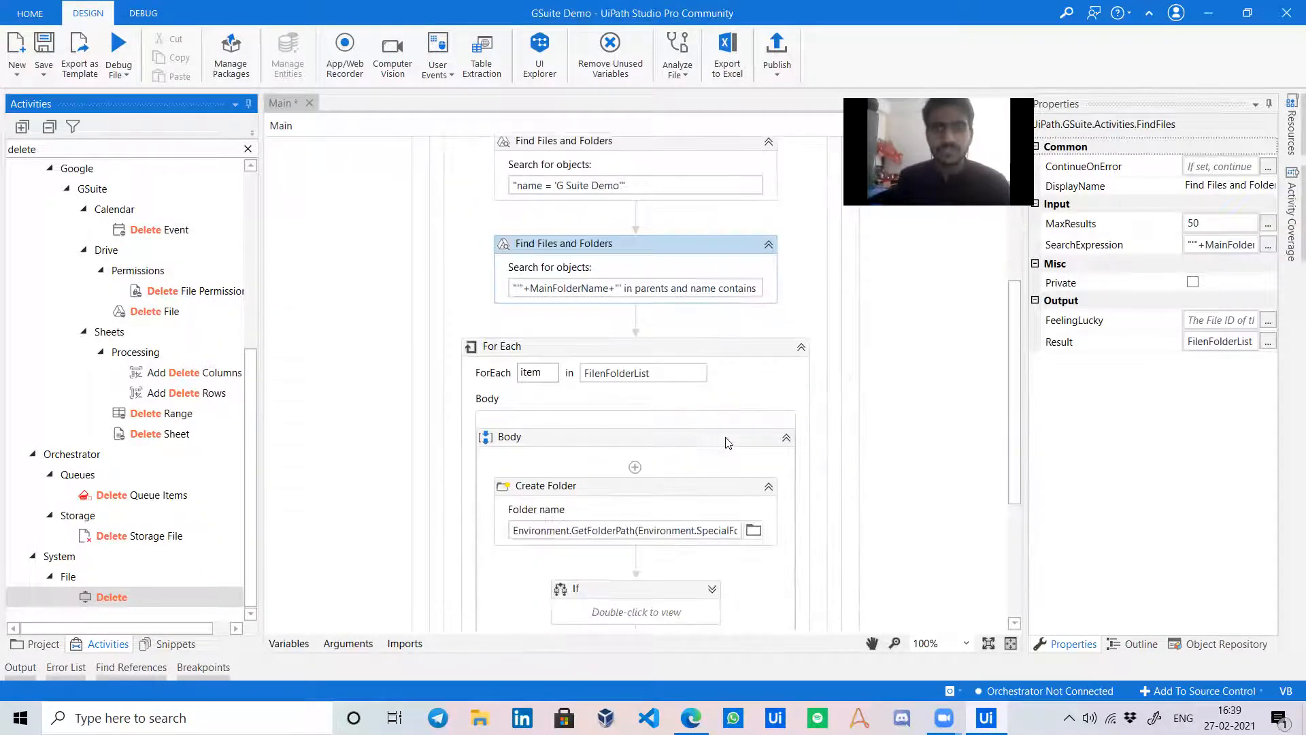
pyautogui.scroll(-1, 657, 365)
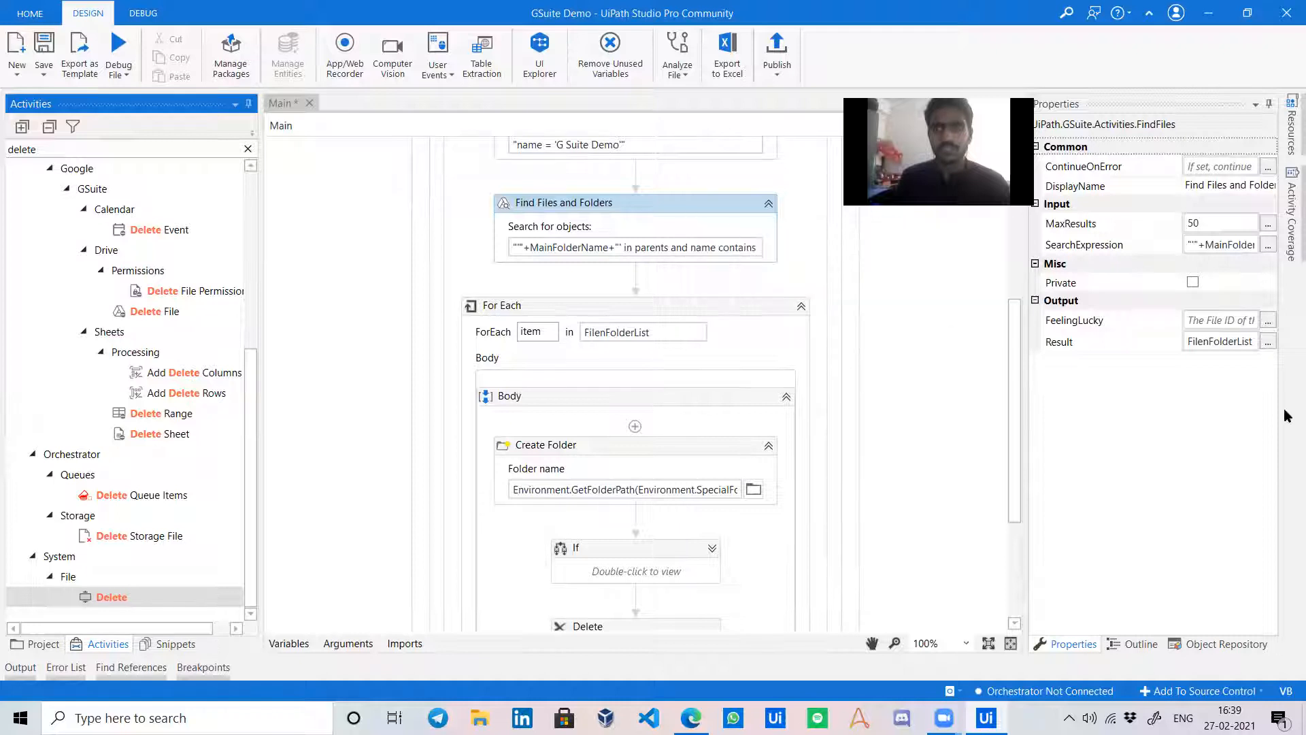
pyautogui.scroll(-2, 791, 385)
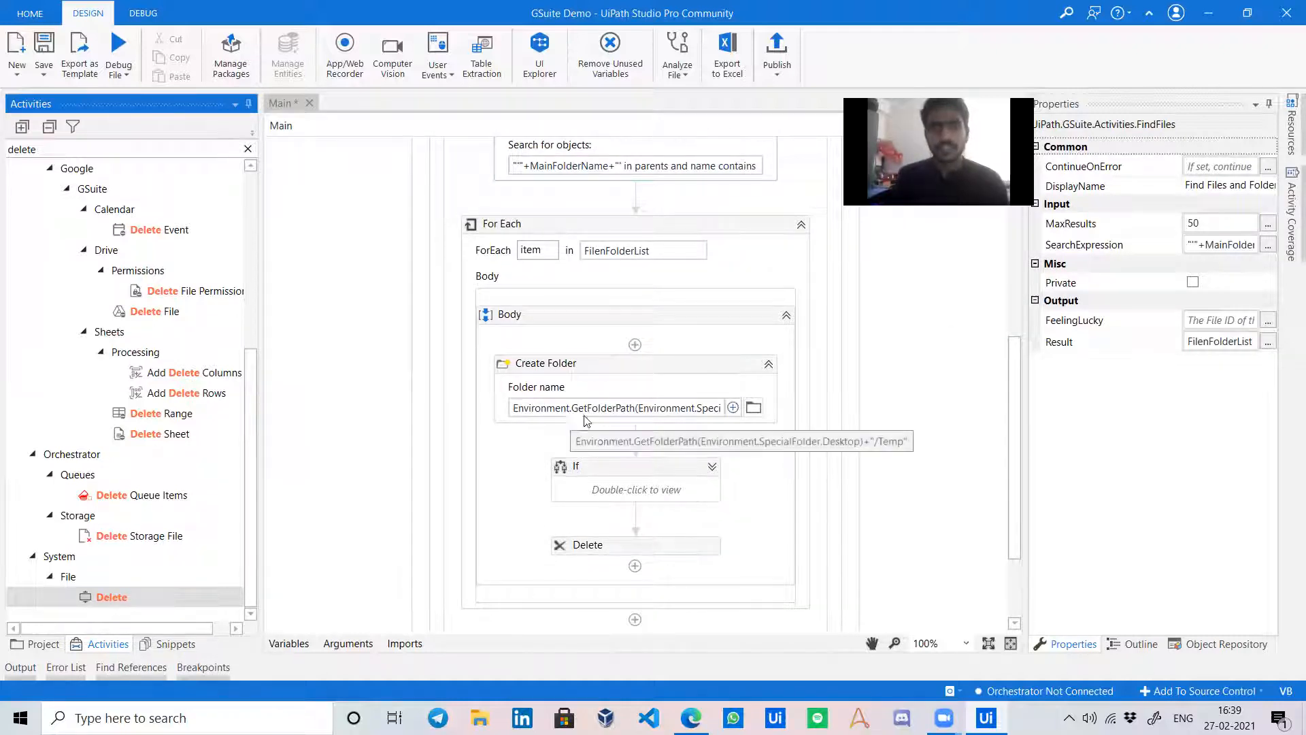
pyautogui.click(713, 468)
# Clear the 'delete' text from the Activities search box.
pyautogui.scroll(-2, 555, 478)
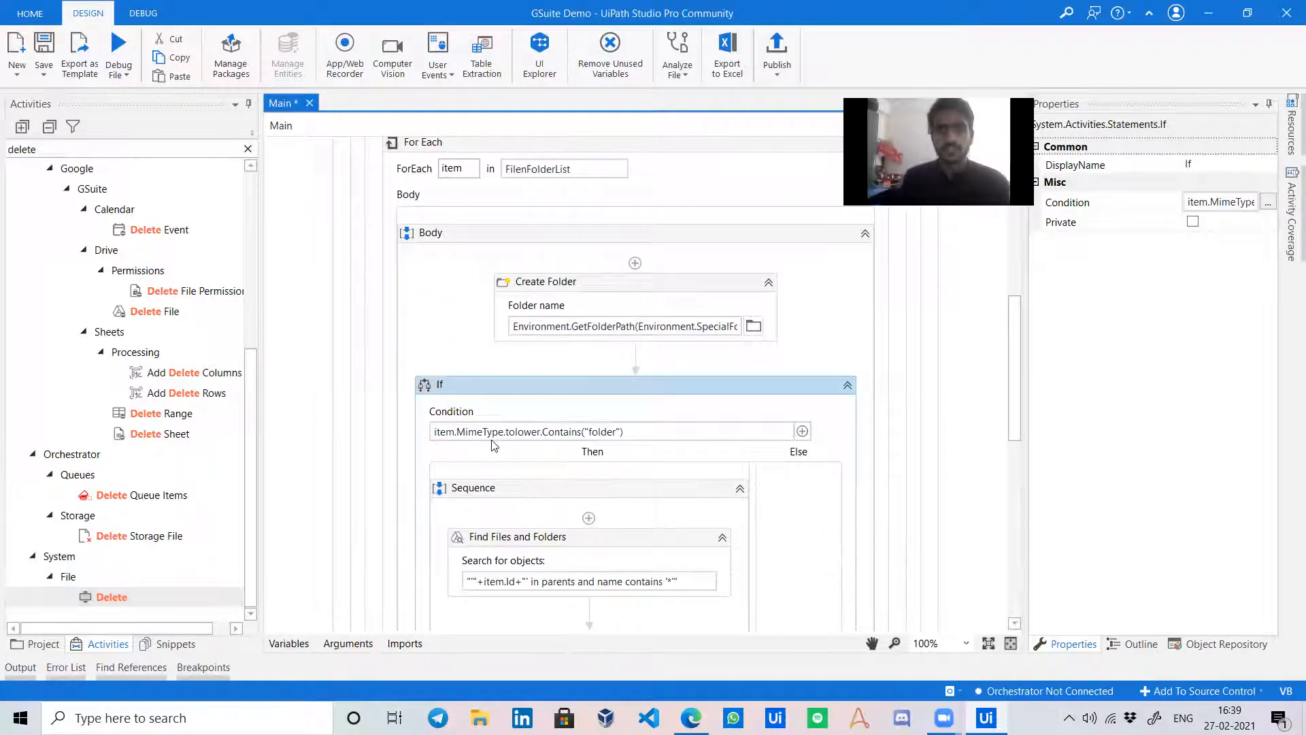
pyautogui.scroll(-2, 503, 428)
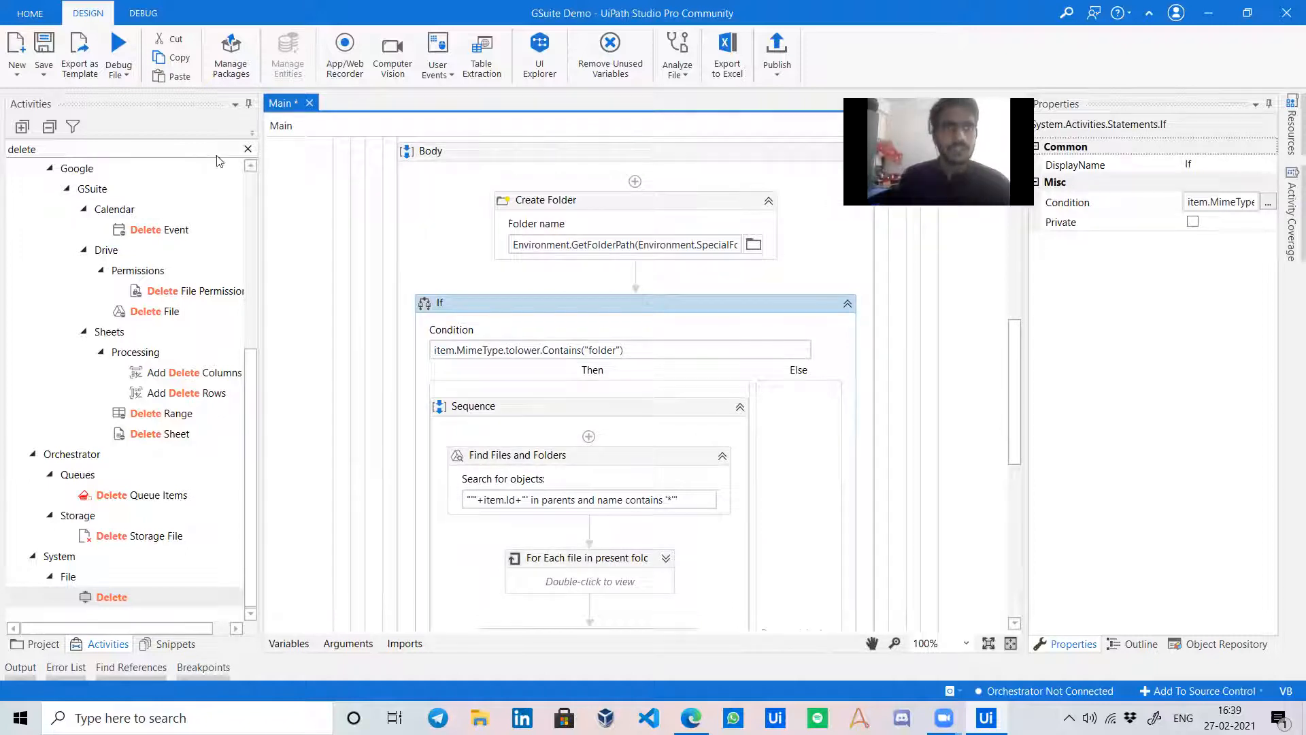
pyautogui.click(247, 149)
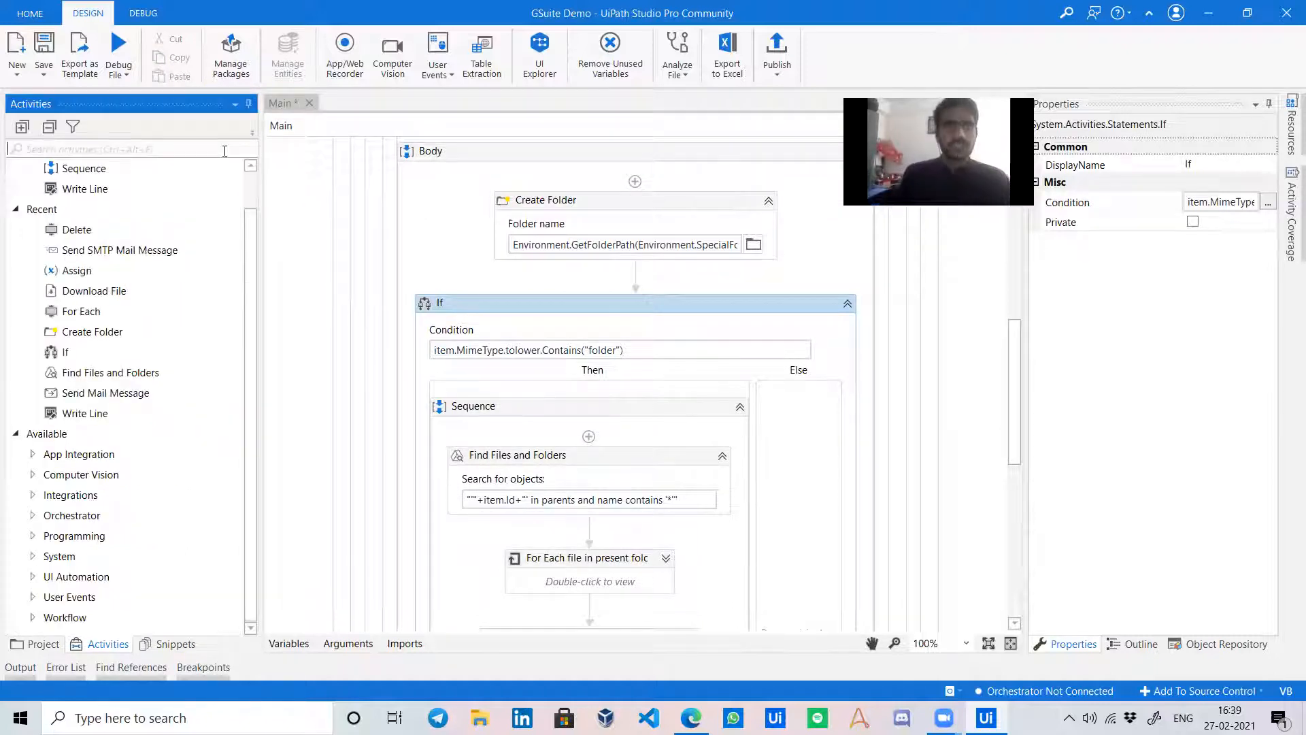
# Insert a Write Line printing item.MimeType between Create Folder and the If.
pyautogui.moveTo(154, 187); pyautogui.dragTo(609, 325)
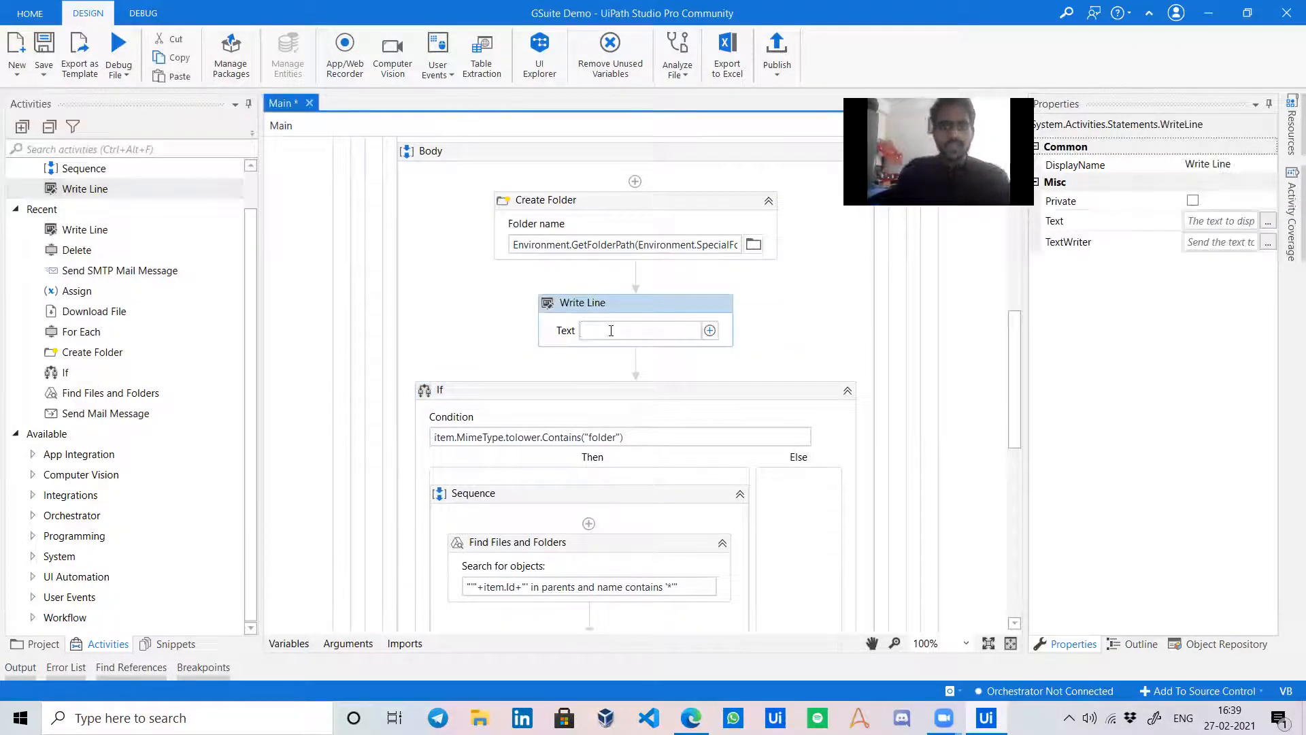
pyautogui.write('item.MimeType')
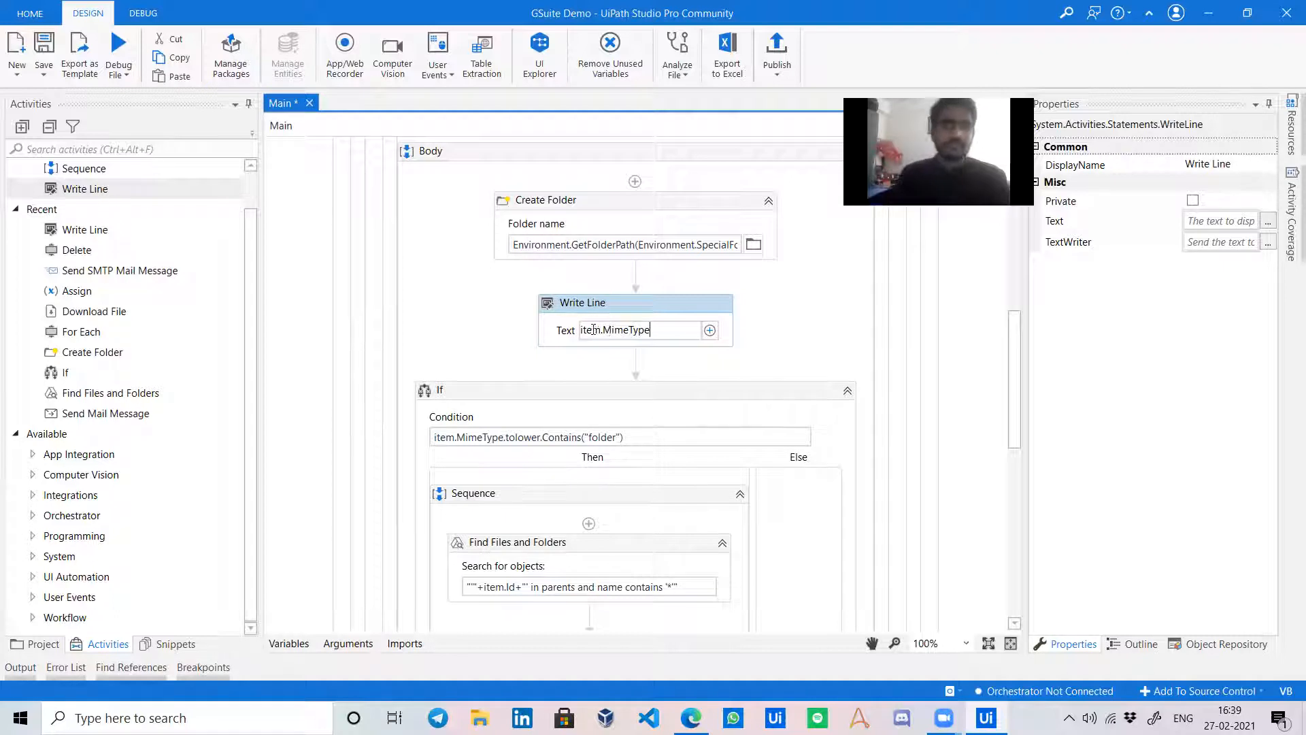
pyautogui.click(473, 335)
pyautogui.scroll(-3, 534, 381)
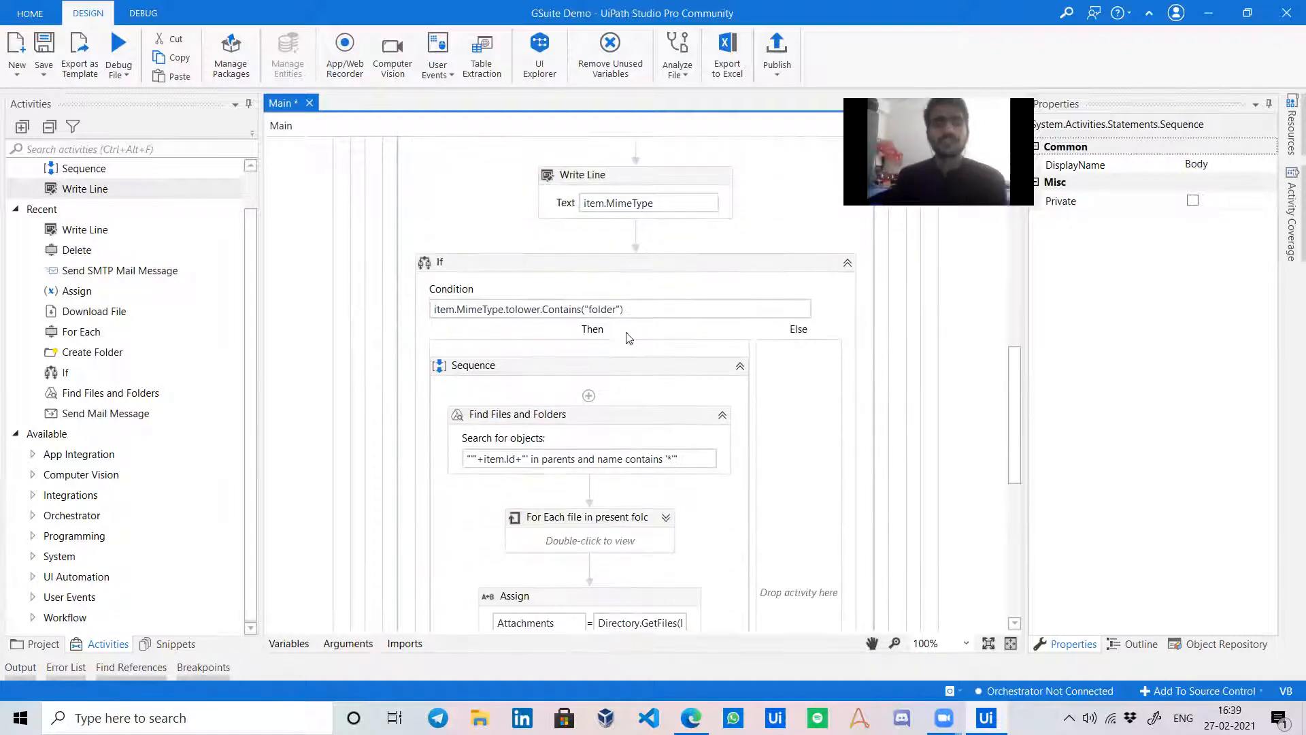
pyautogui.scroll(-2, 564, 308)
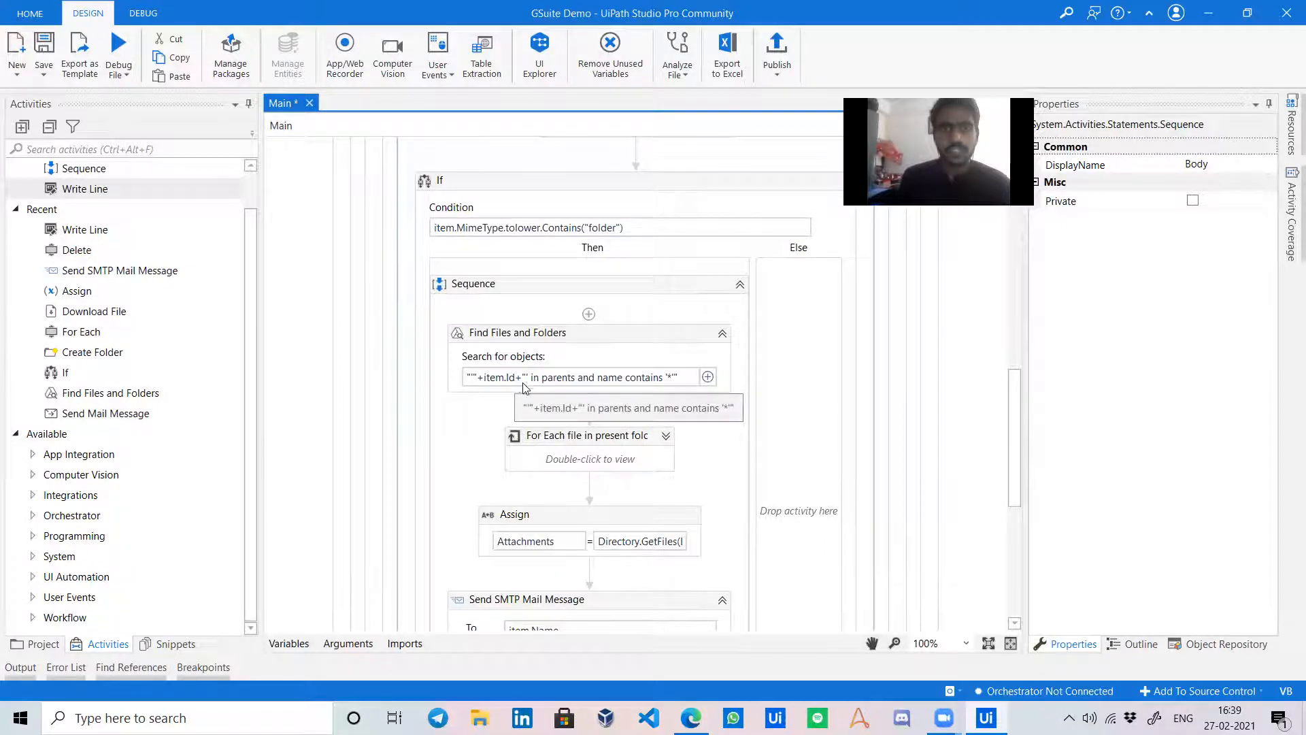
pyautogui.scroll(17, 530, 395)
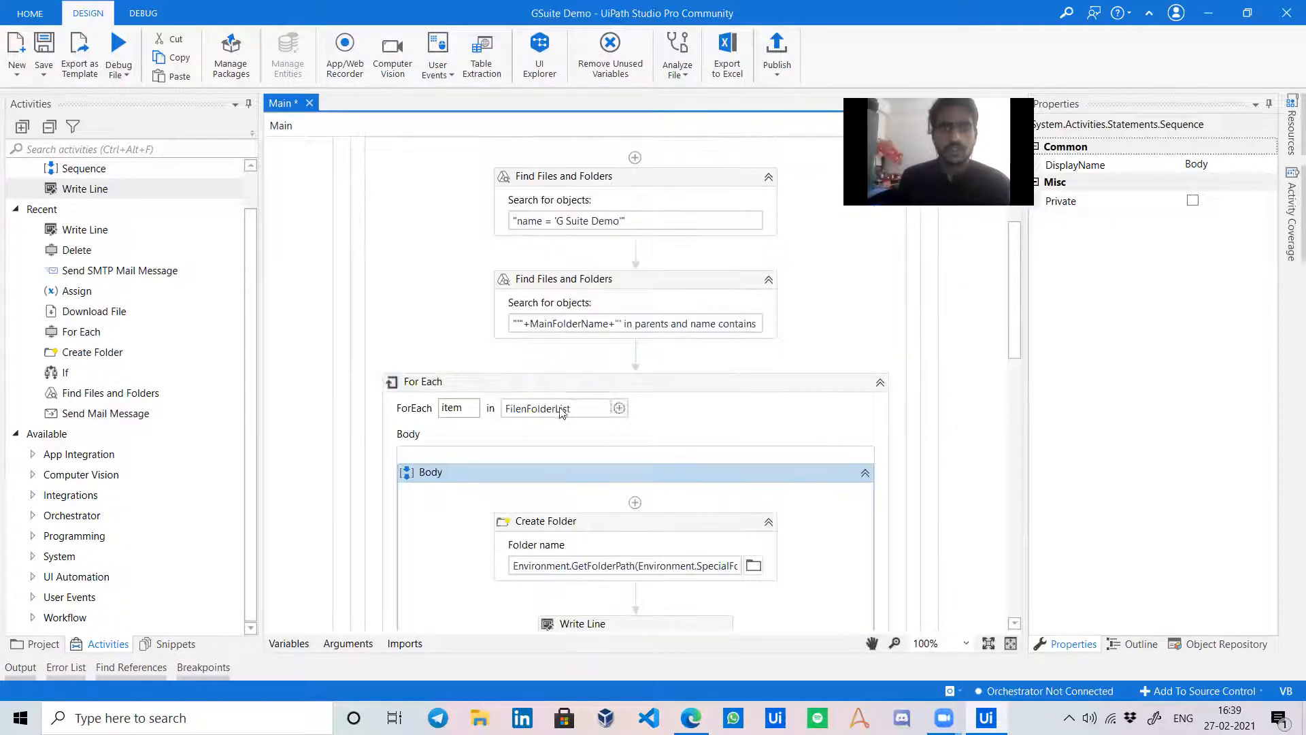
pyautogui.scroll(-13, 560, 413)
pyautogui.scroll(19, 559, 411)
pyautogui.scroll(-16, 560, 411)
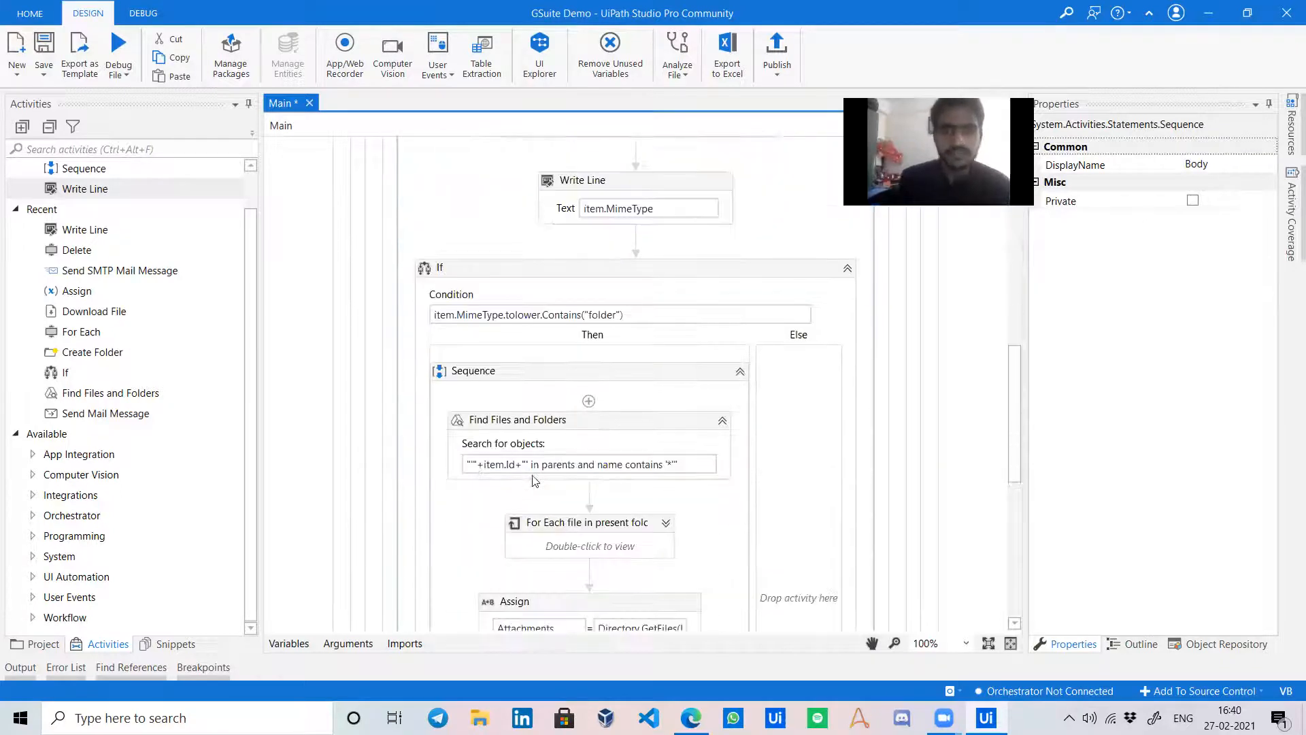
# Inspect the inner Find Files and Folders, download loop, Download File and Assign properties.
pyautogui.click(674, 449)
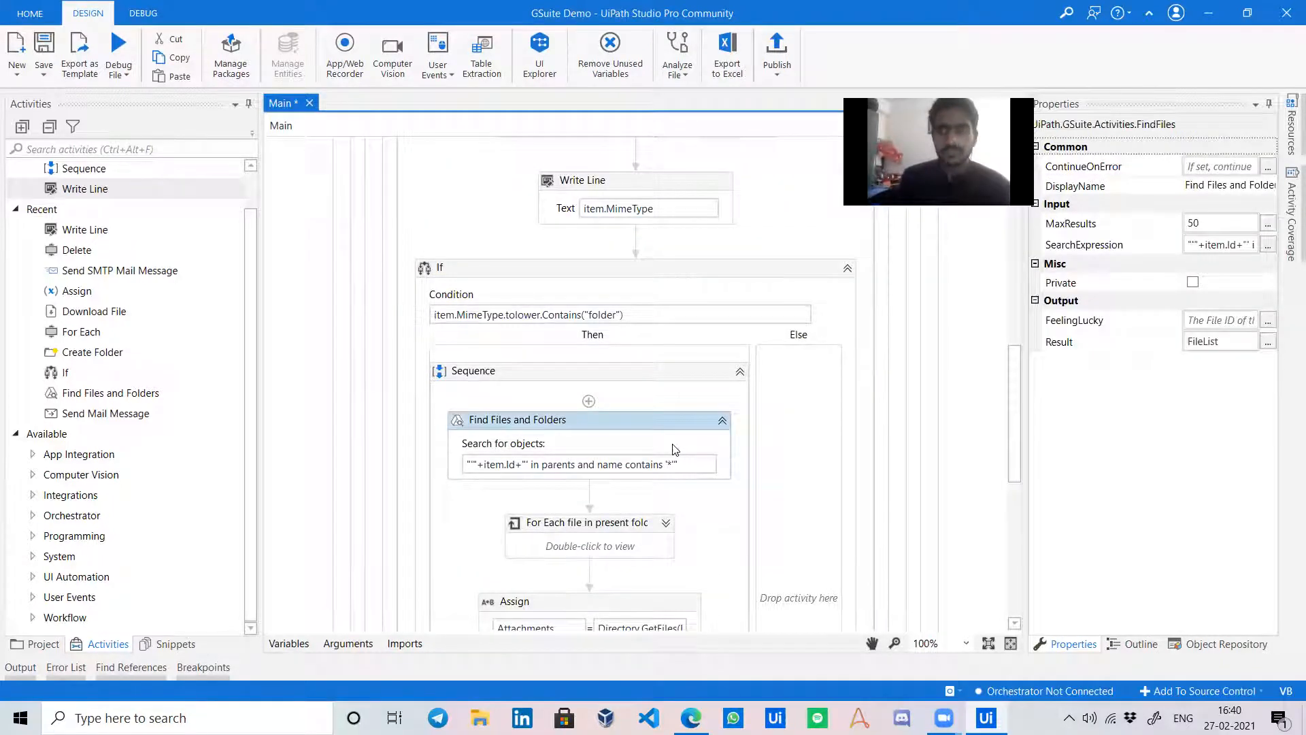
pyautogui.scroll(-3, 674, 449)
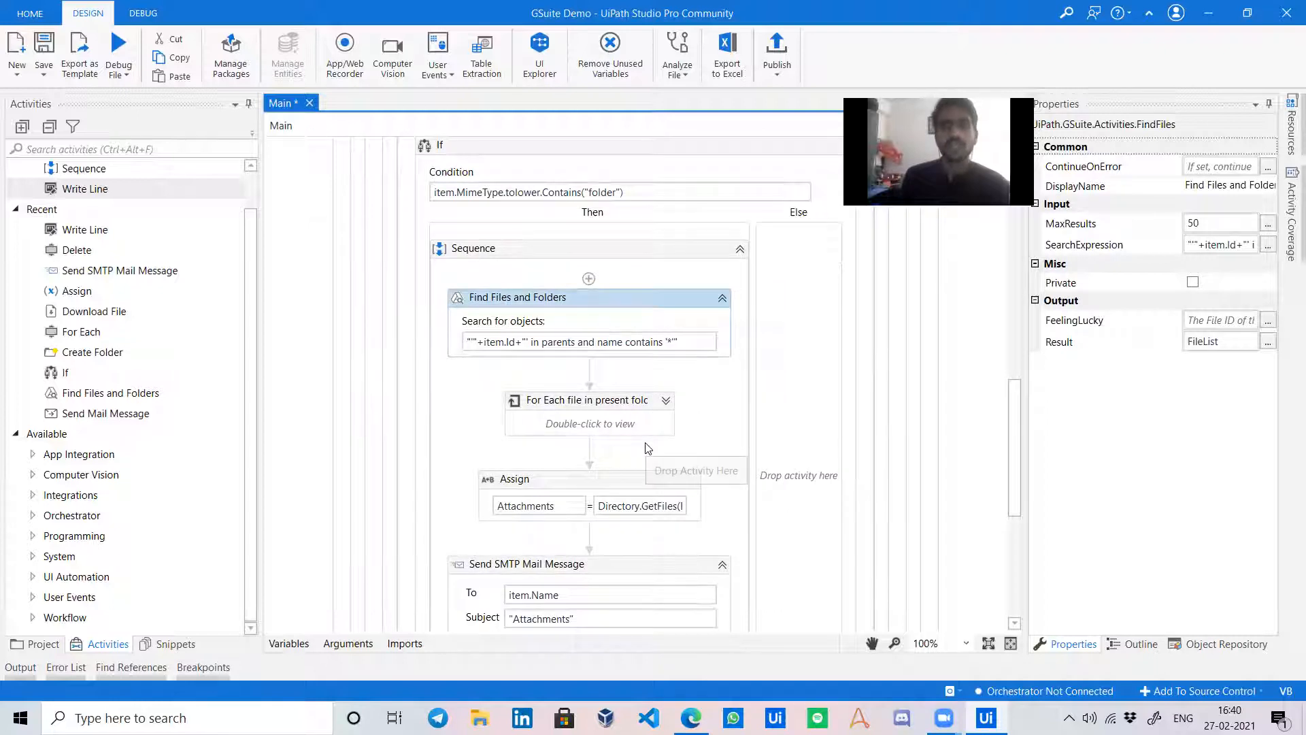
pyautogui.scroll(-1, 641, 444)
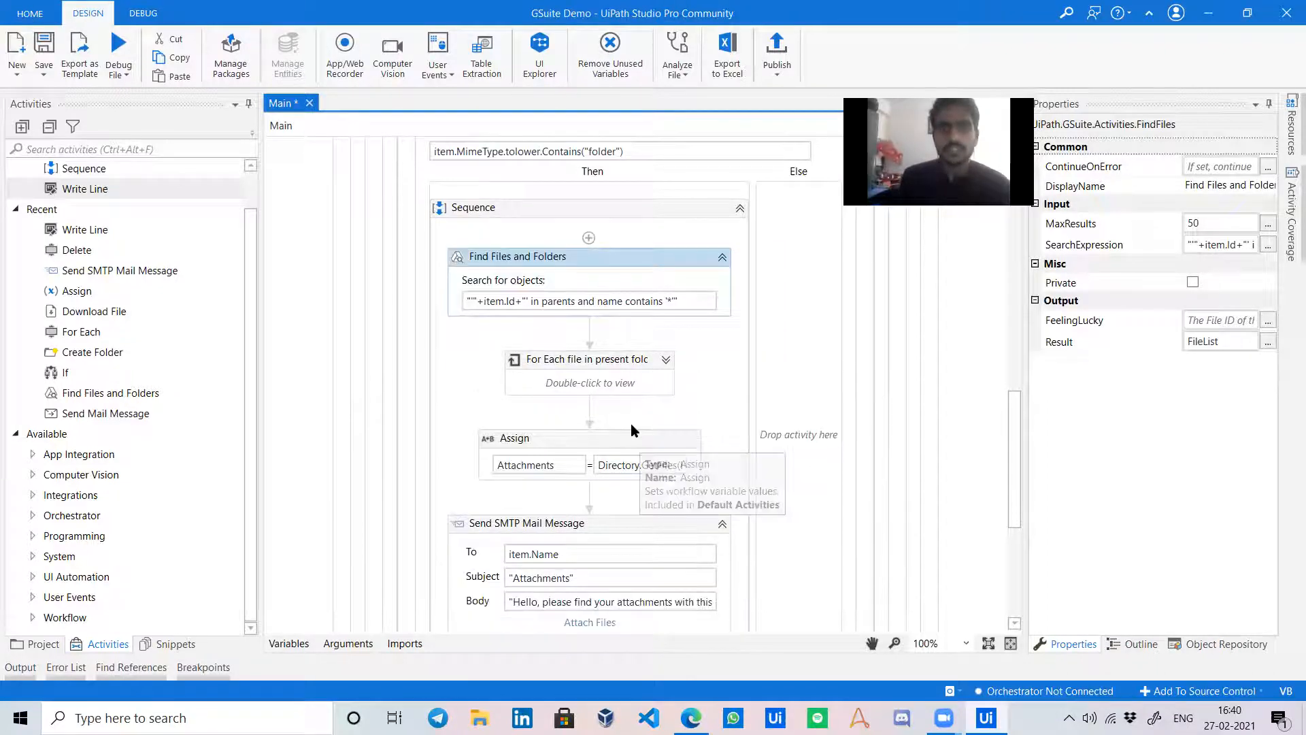
pyautogui.click(665, 358)
pyautogui.scroll(-2, 604, 345)
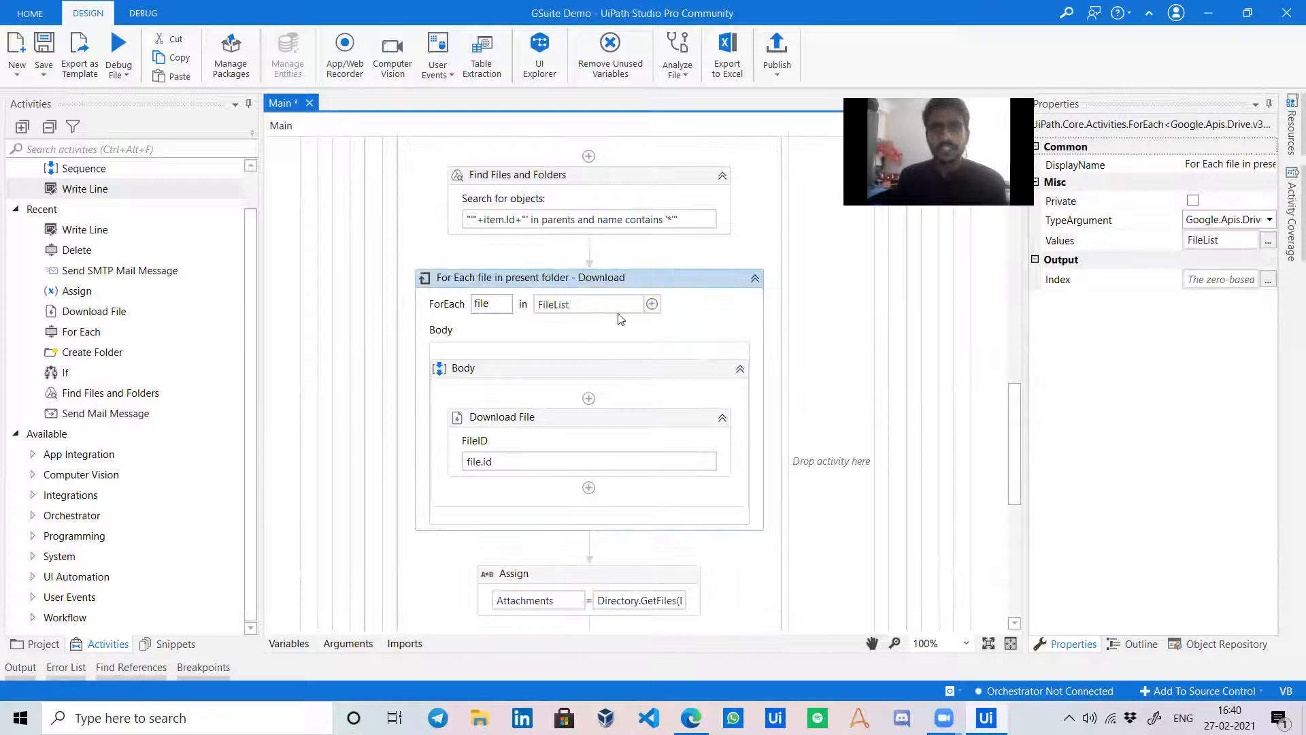
pyautogui.click(702, 420)
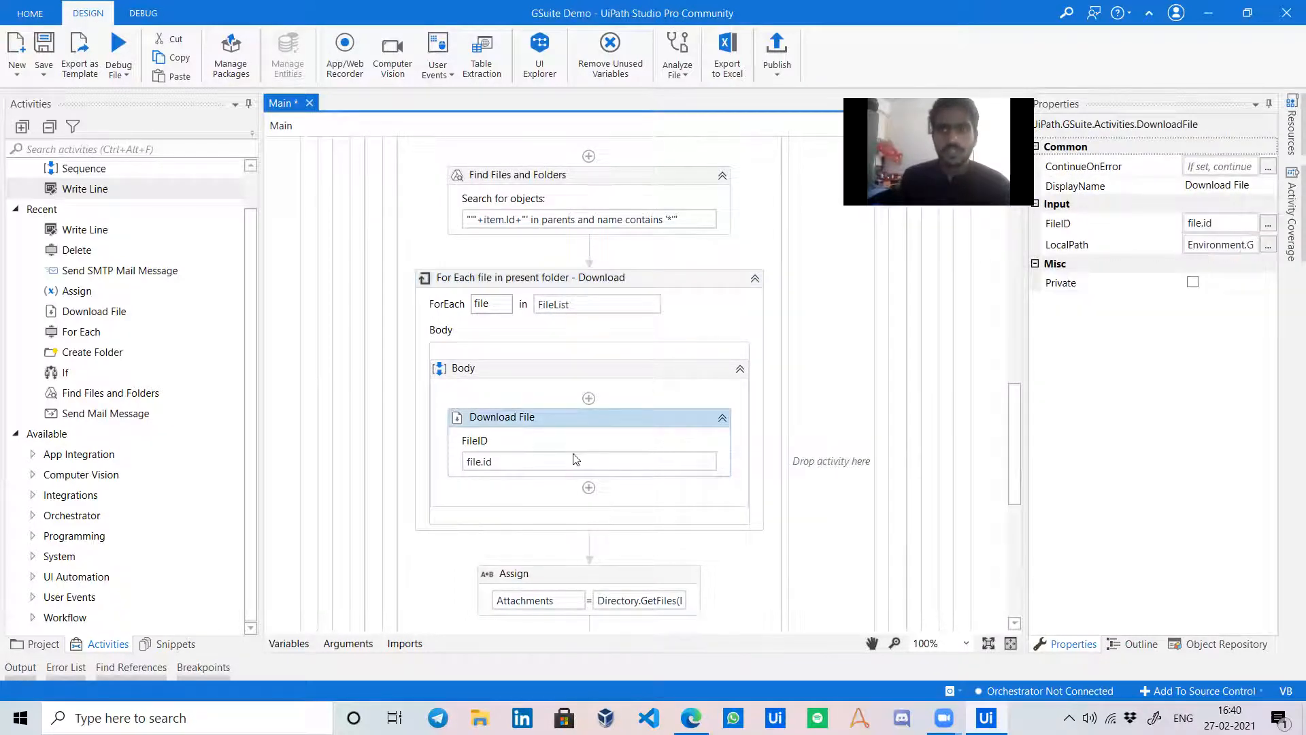
pyautogui.scroll(-6, 574, 458)
pyautogui.click(605, 348)
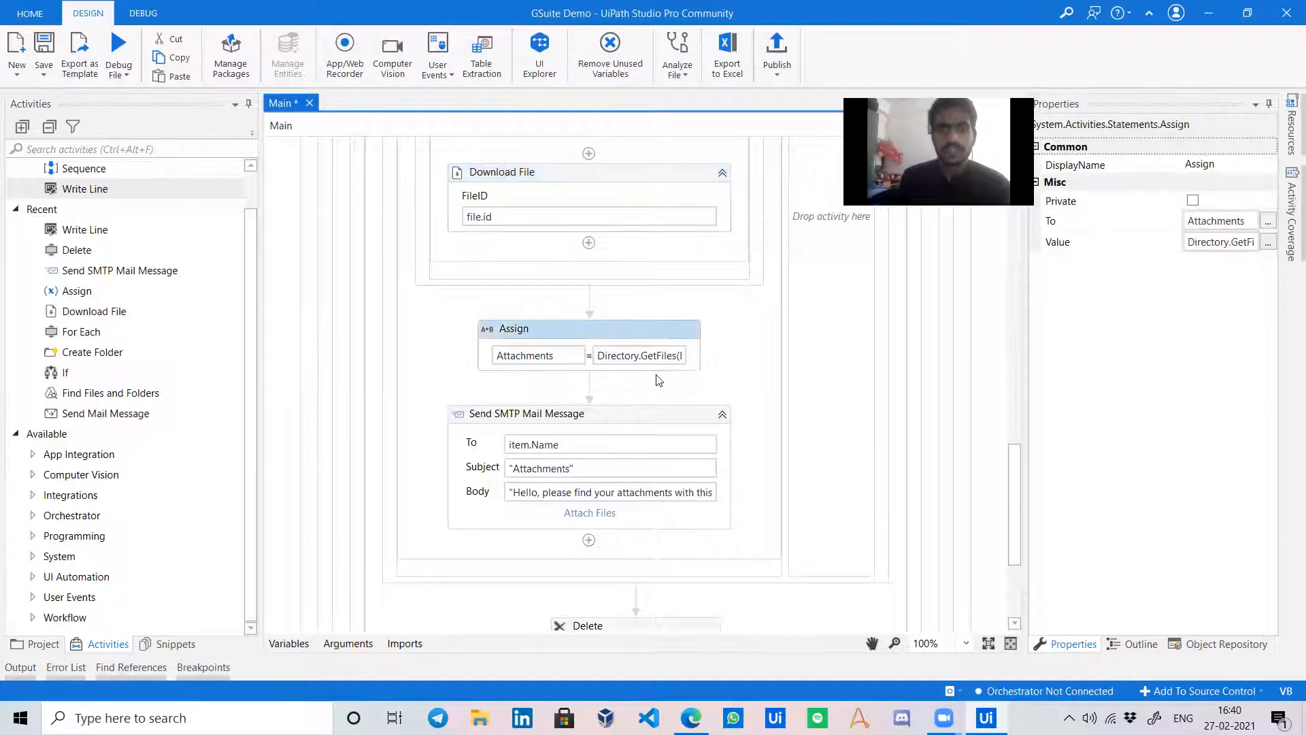
# Collapse the If activity again.
pyautogui.scroll(-2, 515, 384)
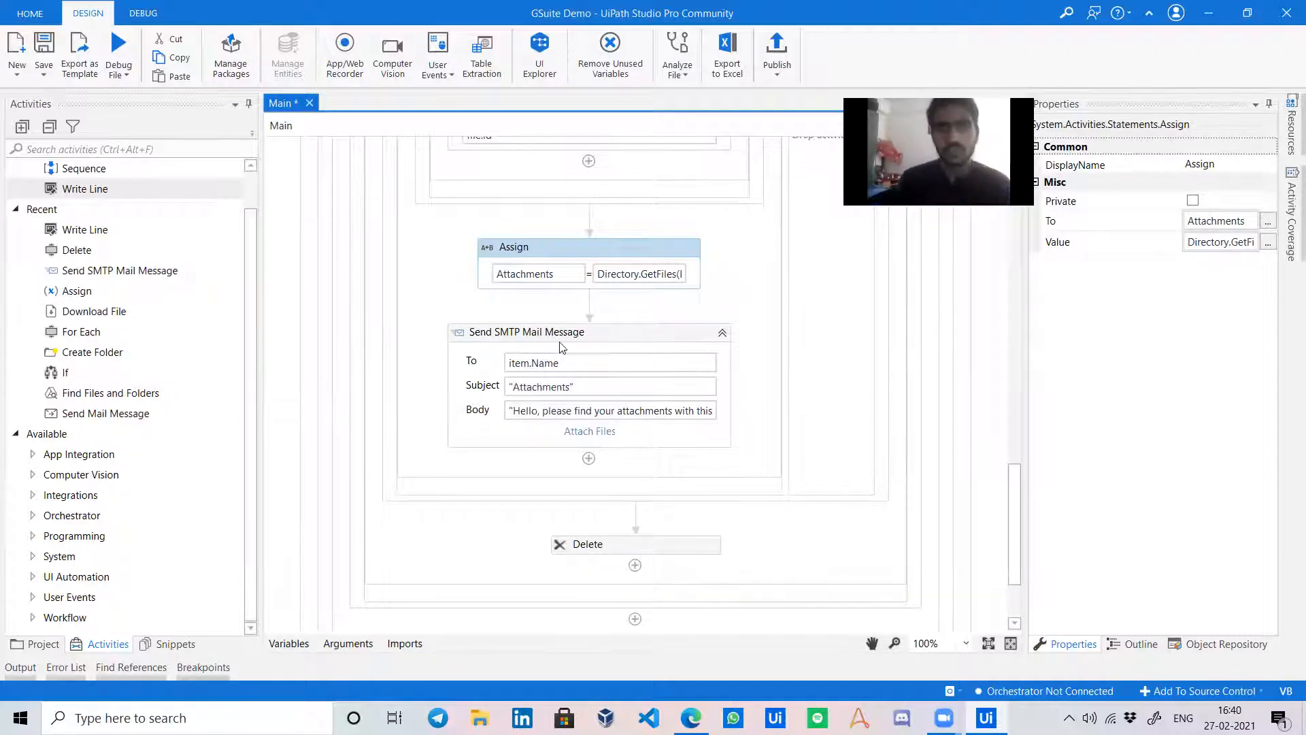
pyautogui.scroll(-2, 603, 356)
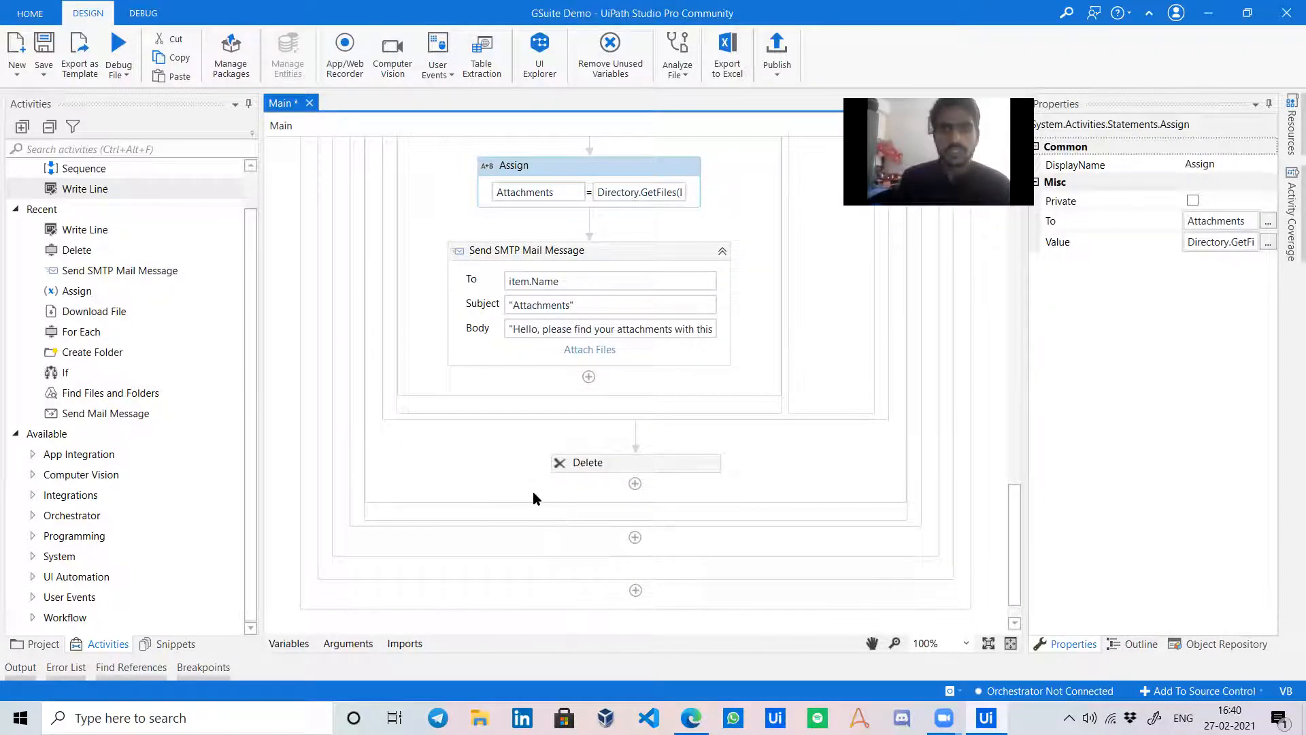
pyautogui.scroll(12, 619, 465)
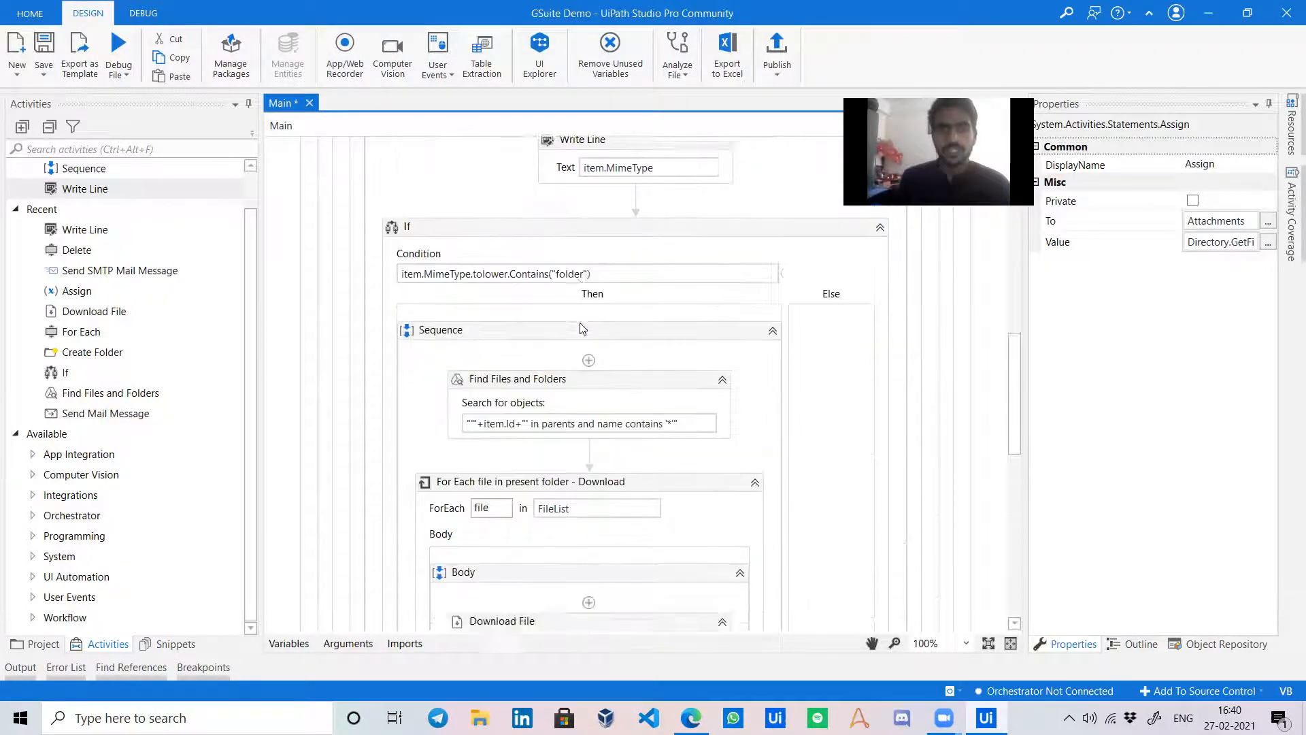
pyautogui.click(880, 390)
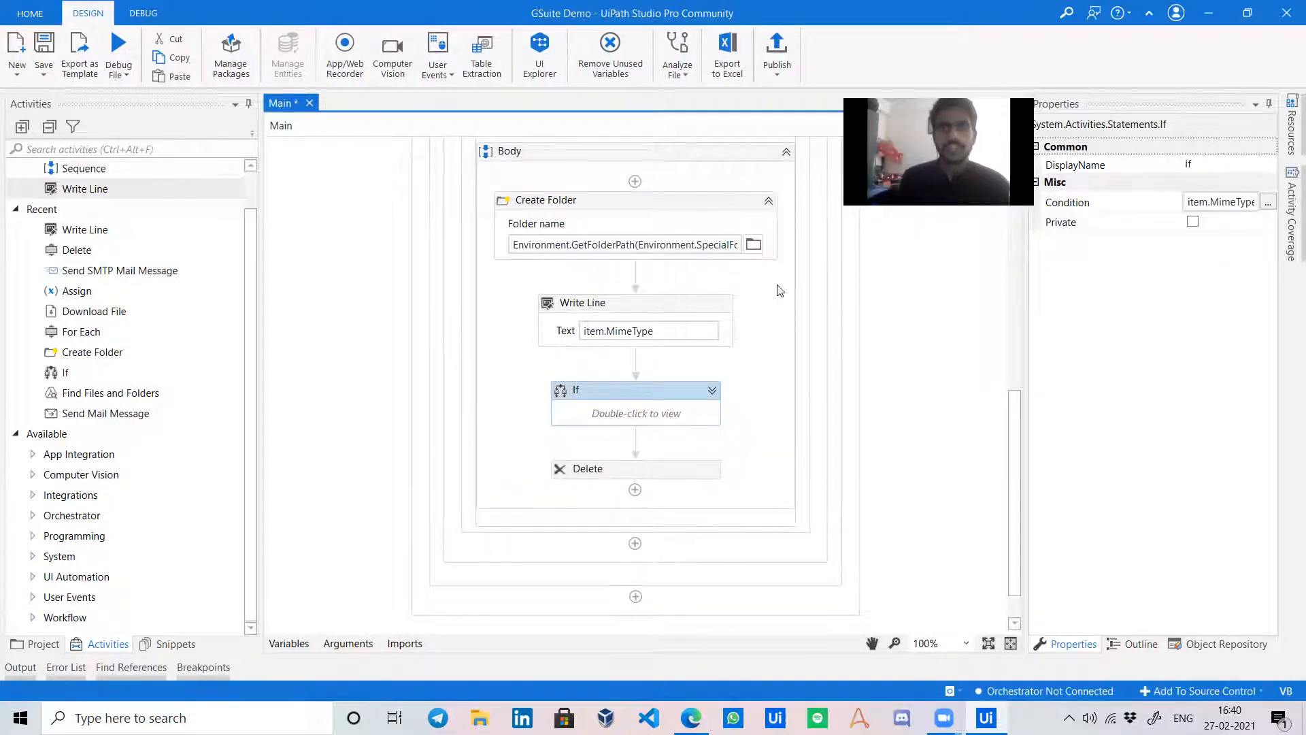
pyautogui.scroll(6, 731, 388)
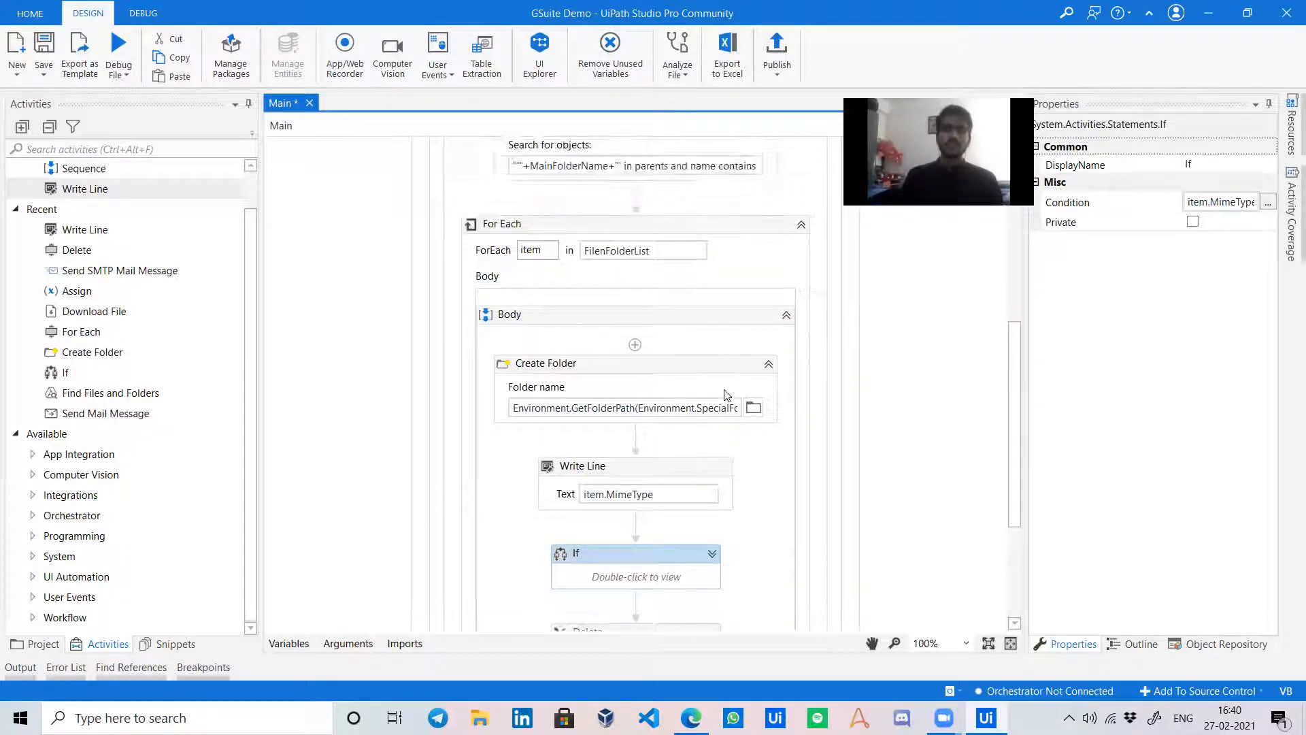
# Replace the spreadsheets.readonly scope with full auth/drive in GSuite scope settings, saving before and after.
pyautogui.click(43, 46)
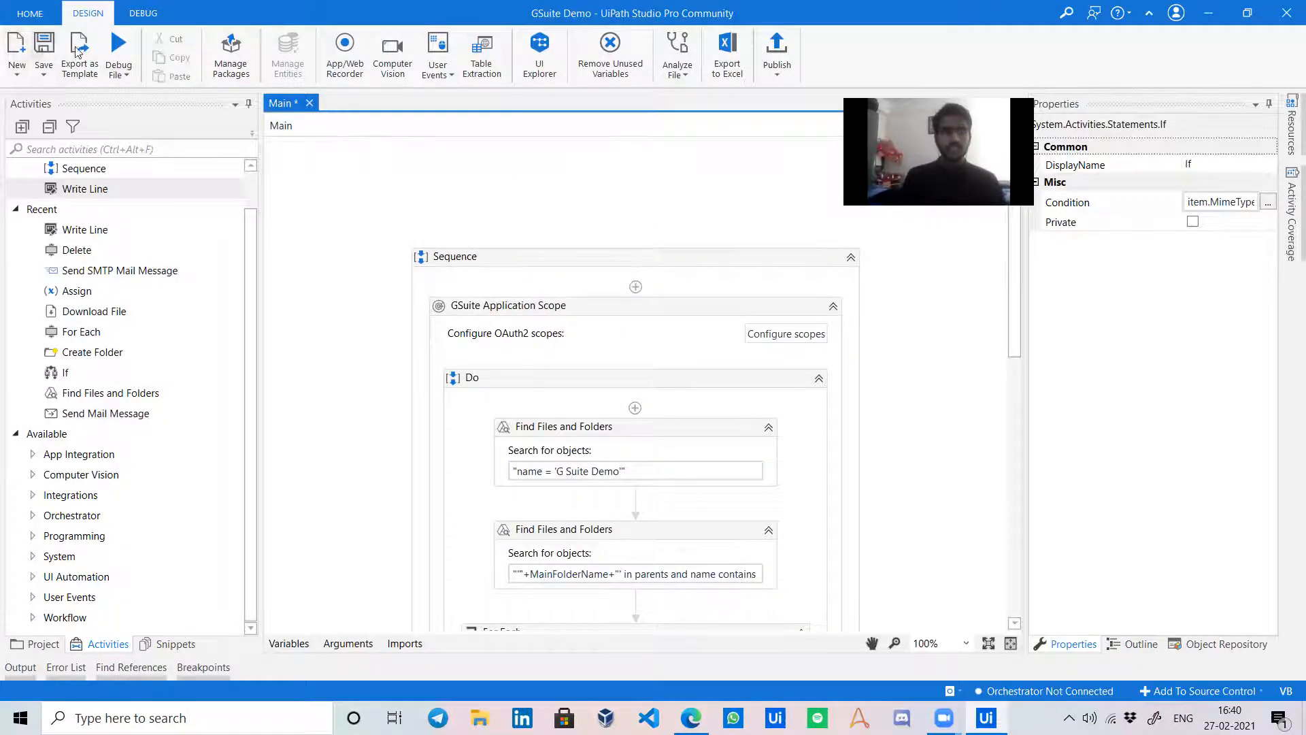
pyautogui.click(790, 334)
pyautogui.click(783, 263)
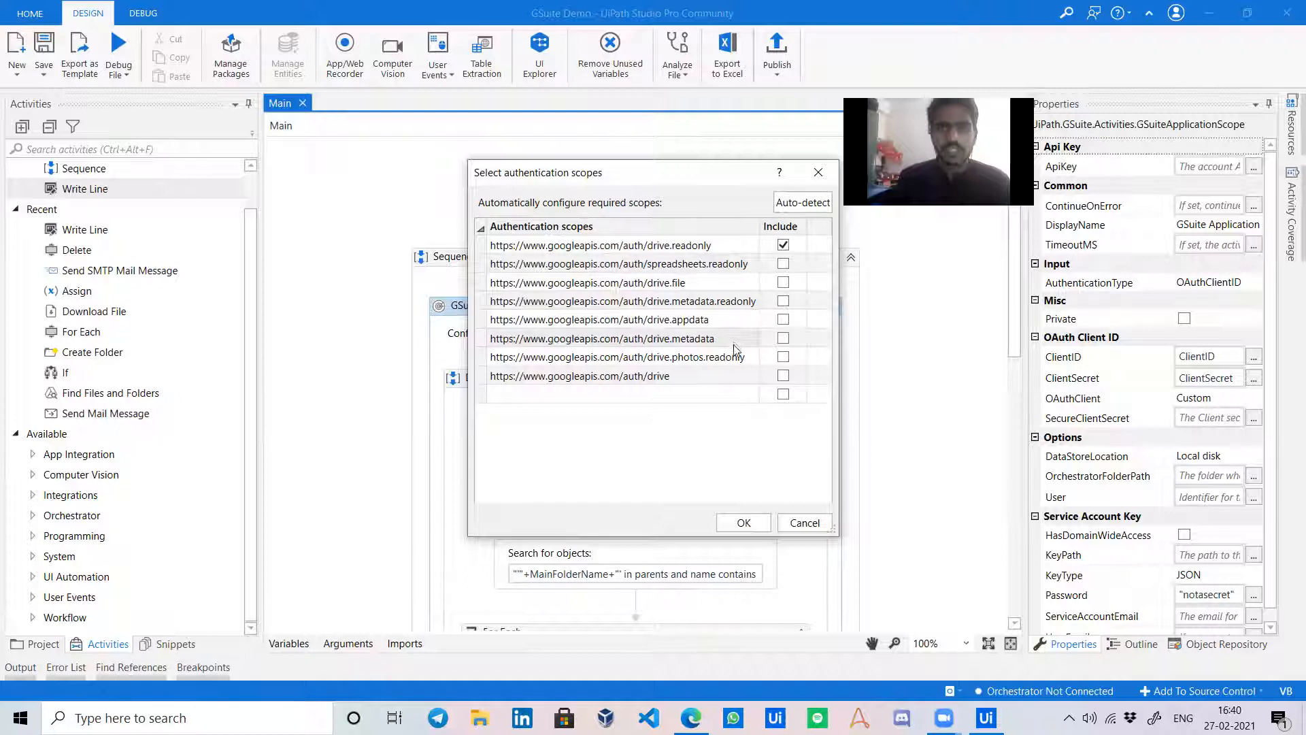
pyautogui.click(783, 383)
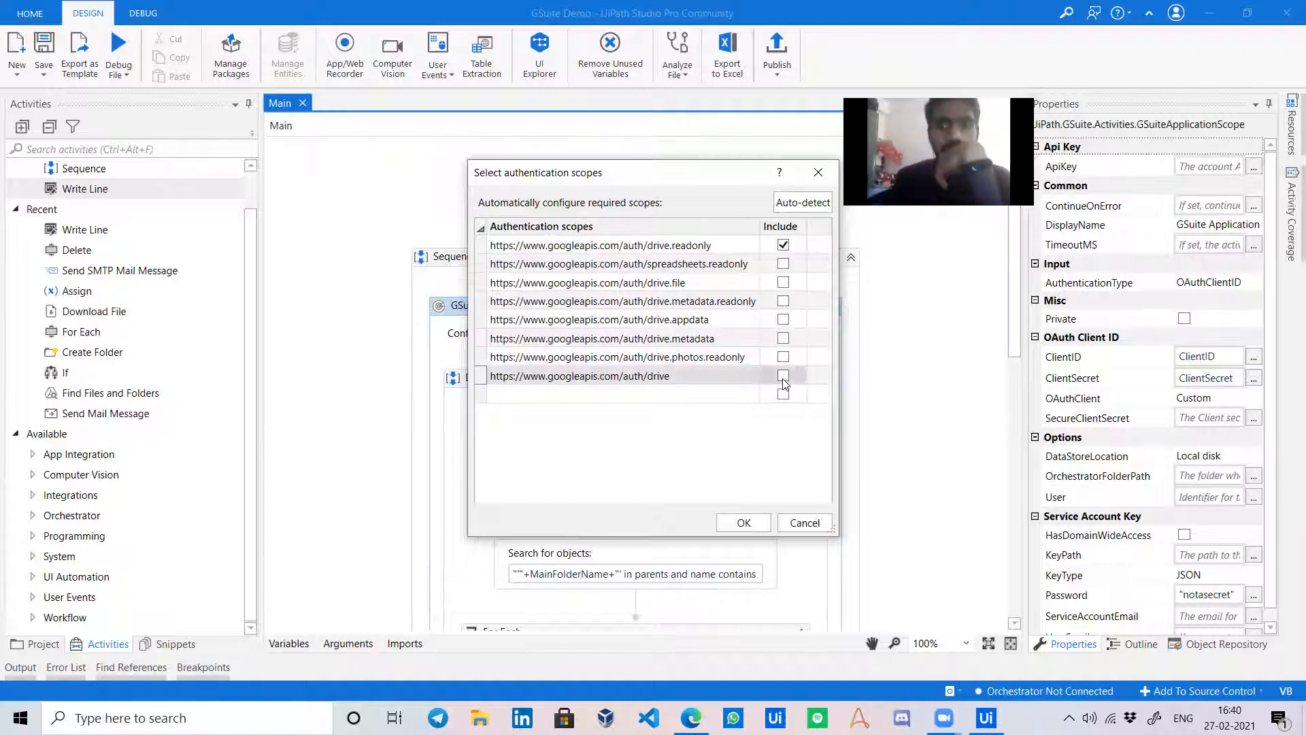
pyautogui.click(783, 376)
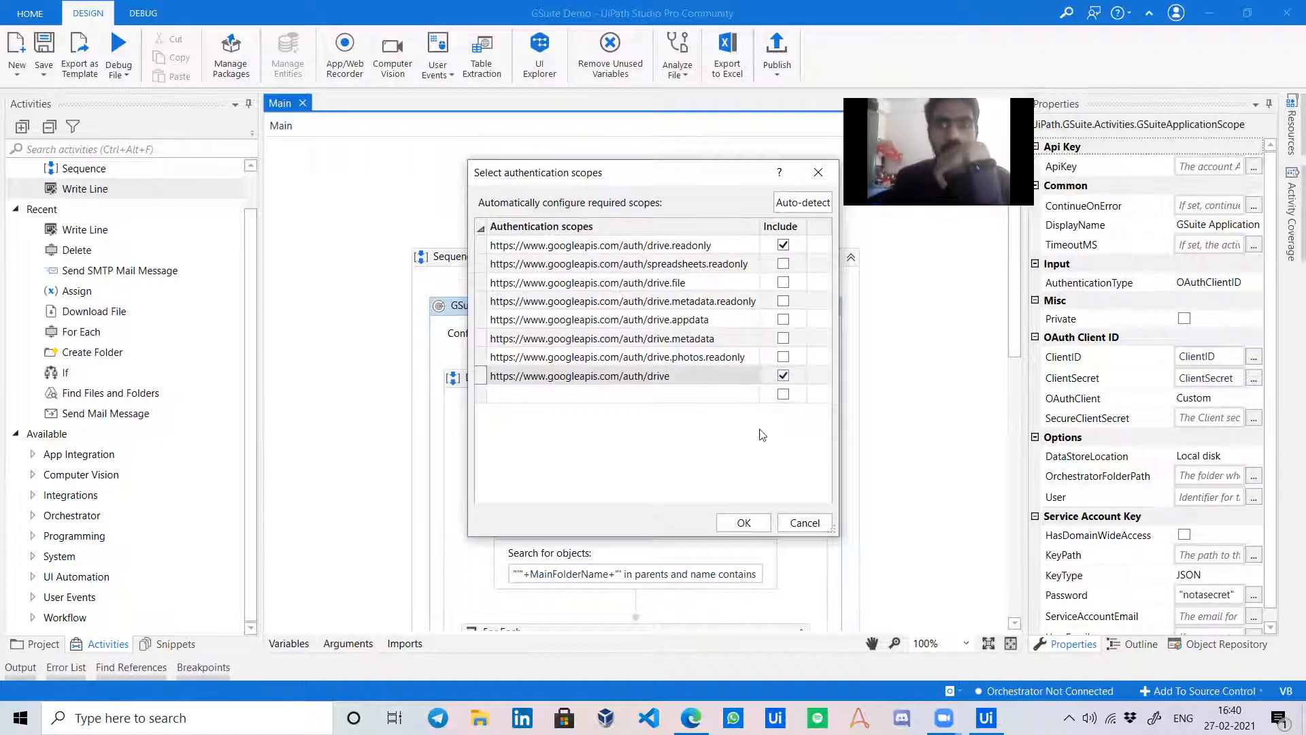
pyautogui.click(741, 522)
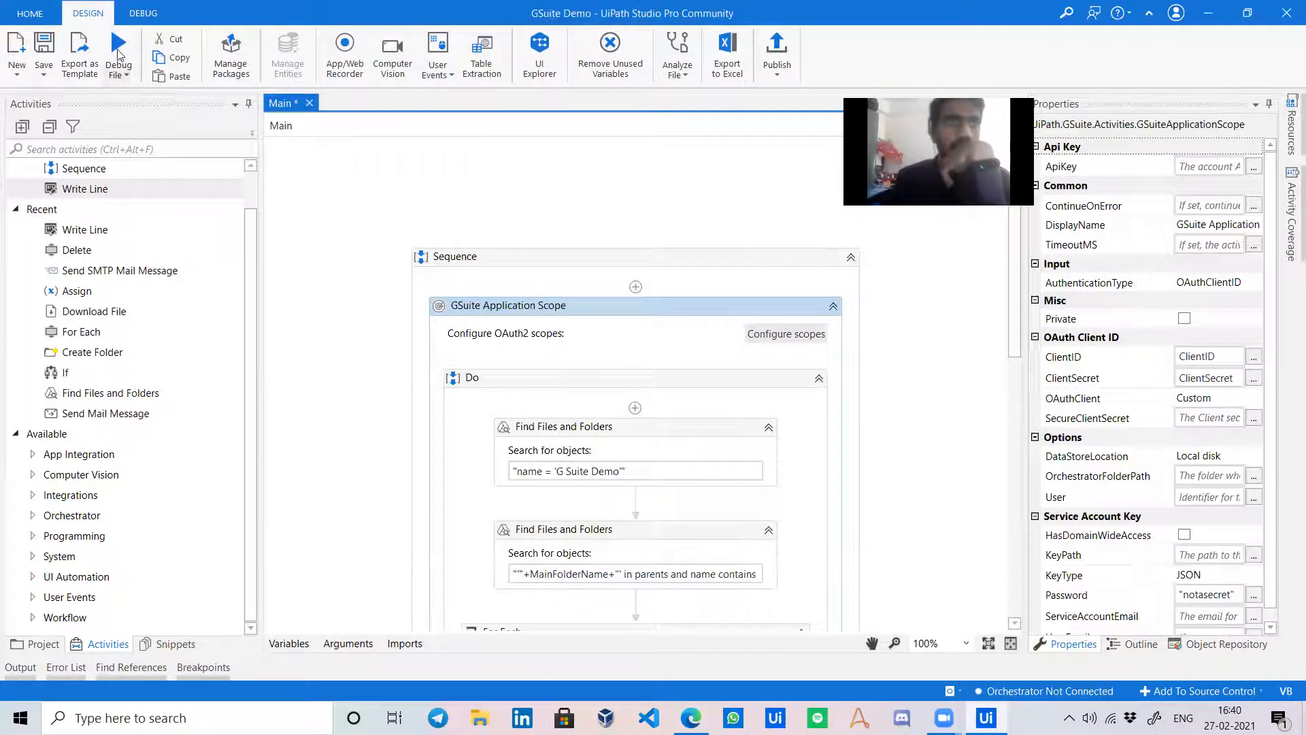
pyautogui.click(44, 49)
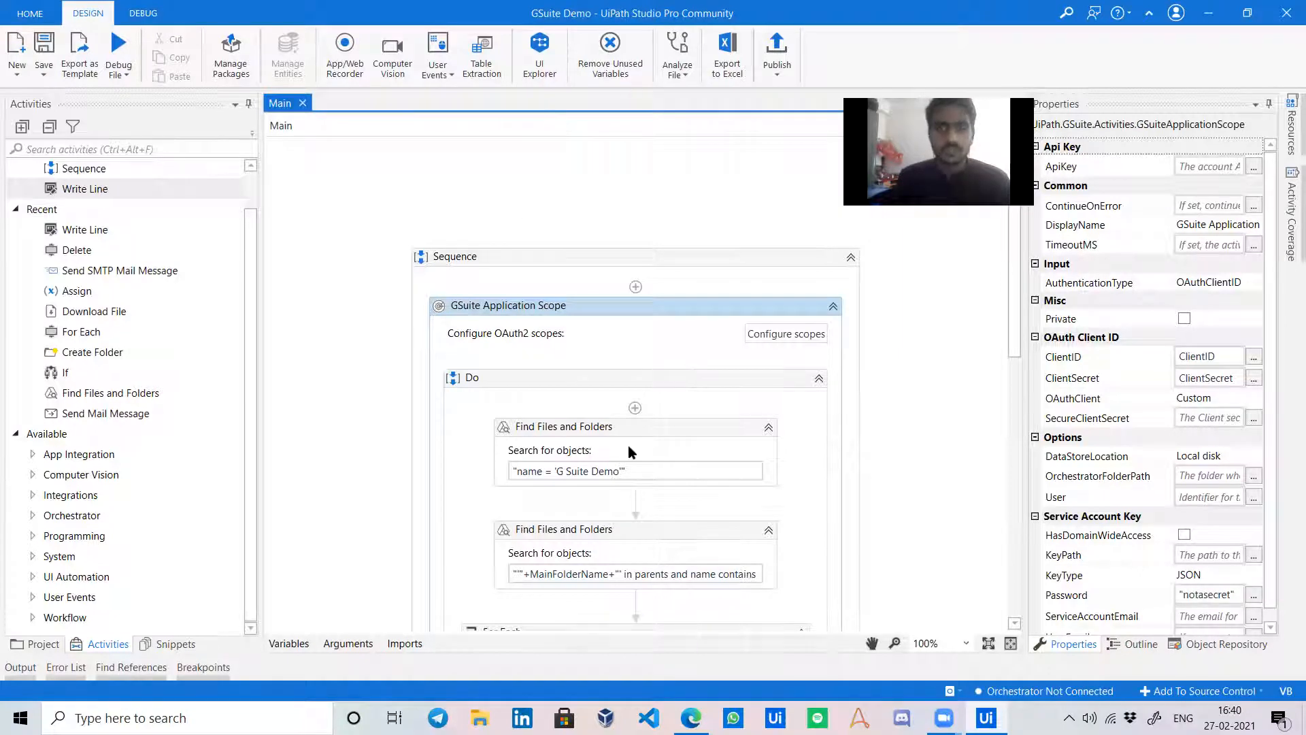
# Create a folder in G Suite Demo named with the recipient's e-mail address, then open it.
pyautogui.hotkey('alt', 'Tab')
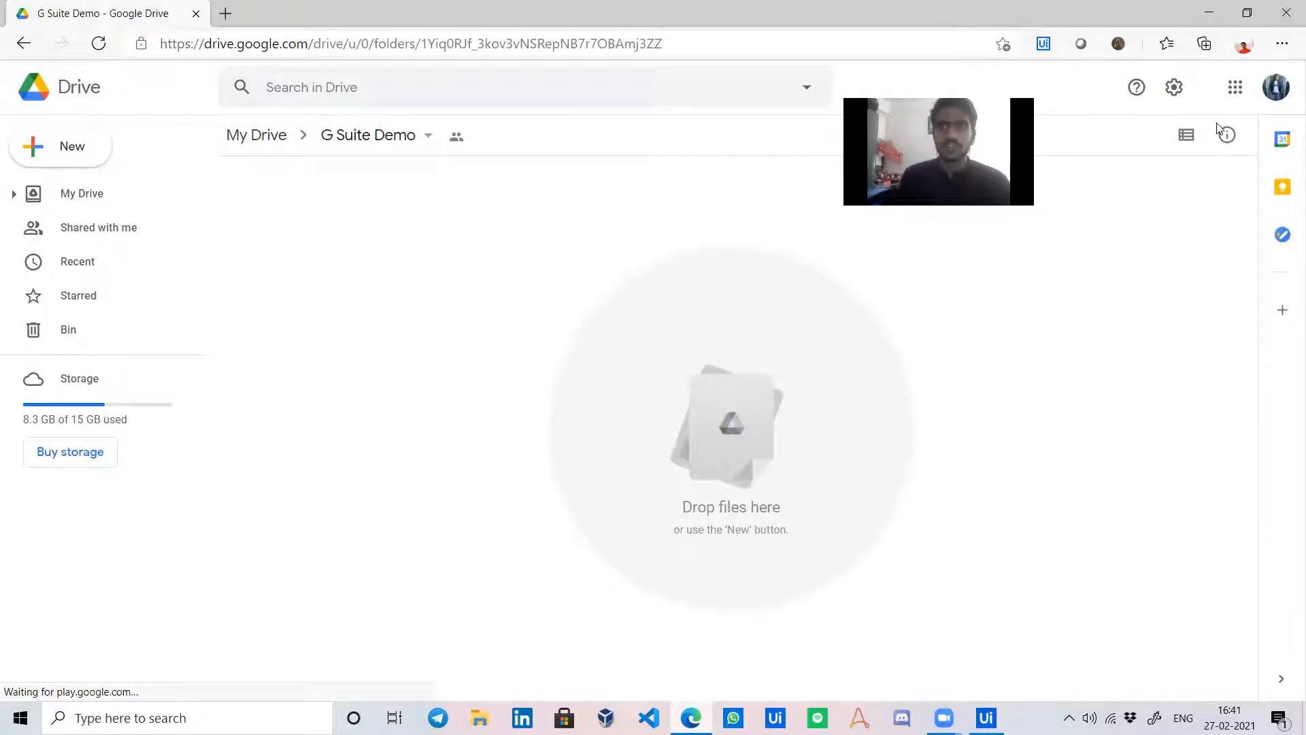
pyautogui.moveTo(898, 113); pyautogui.dragTo(1117, 215)
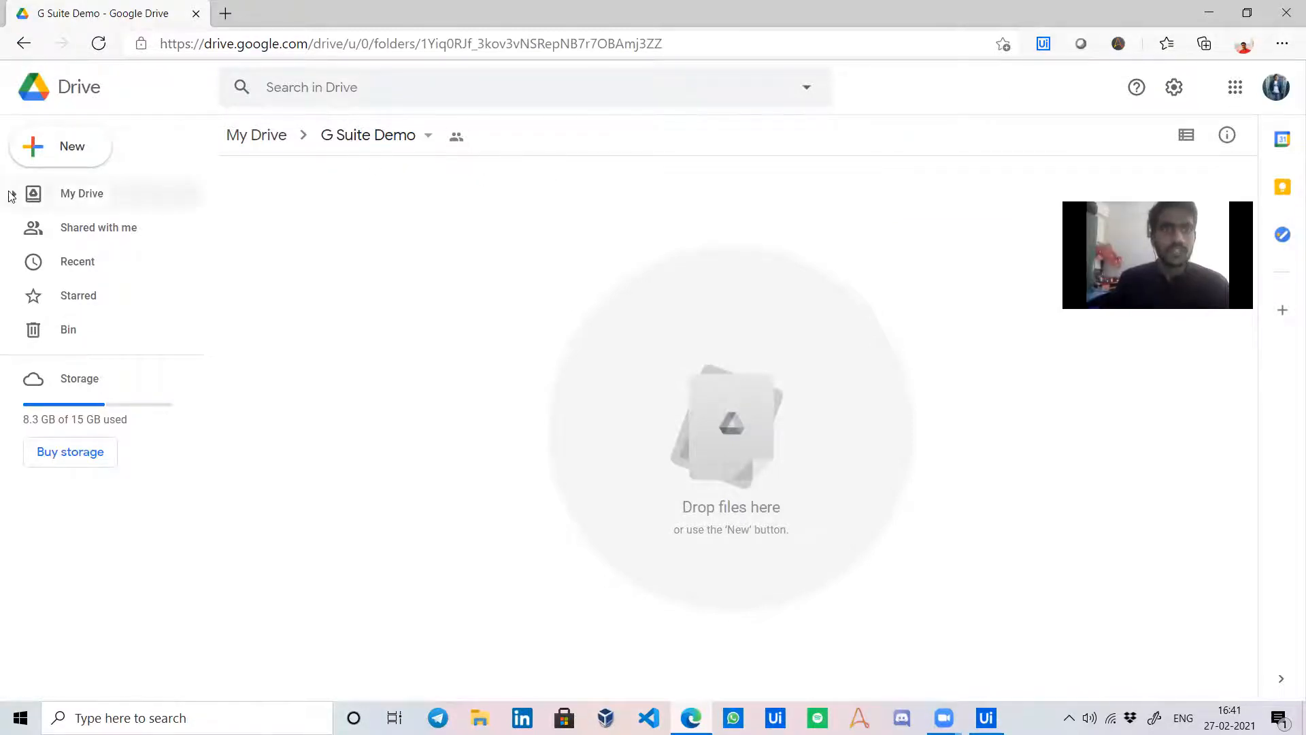
pyautogui.click(77, 152)
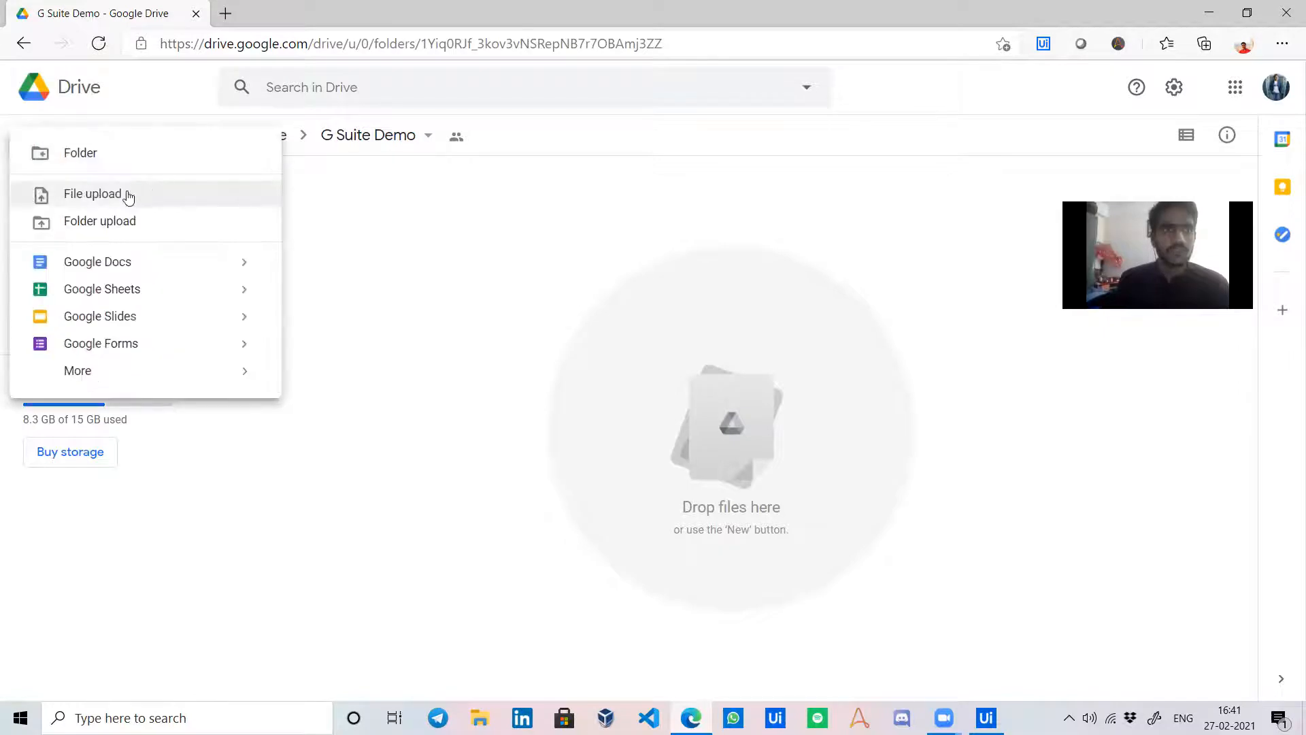
pyautogui.click(116, 155)
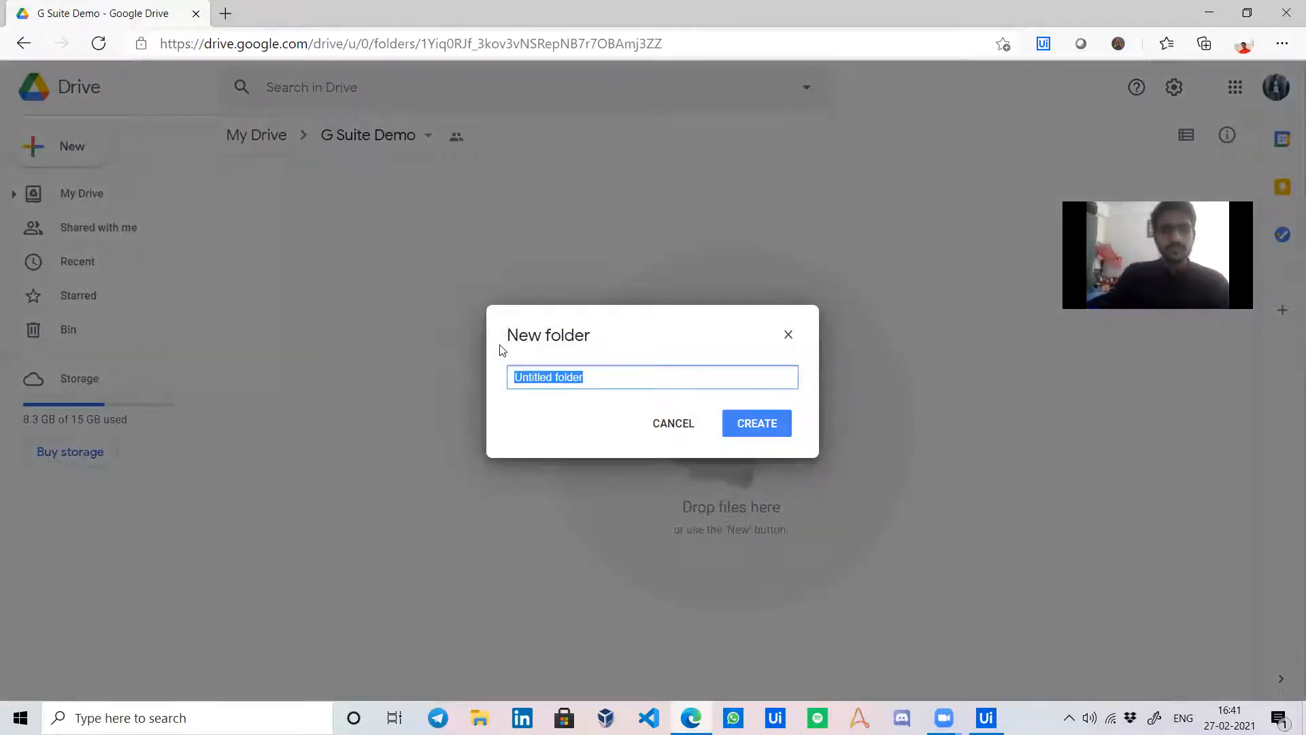
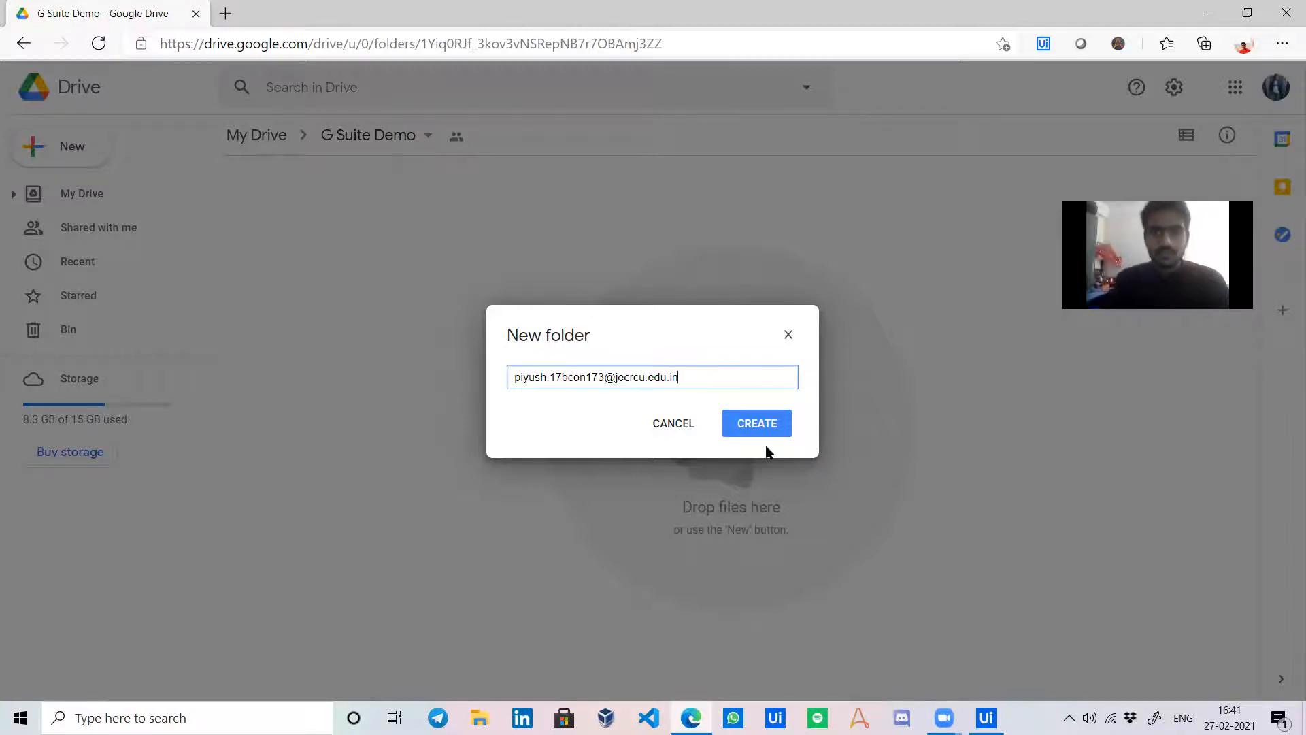
pyautogui.click(764, 426)
pyautogui.click(1070, 718)
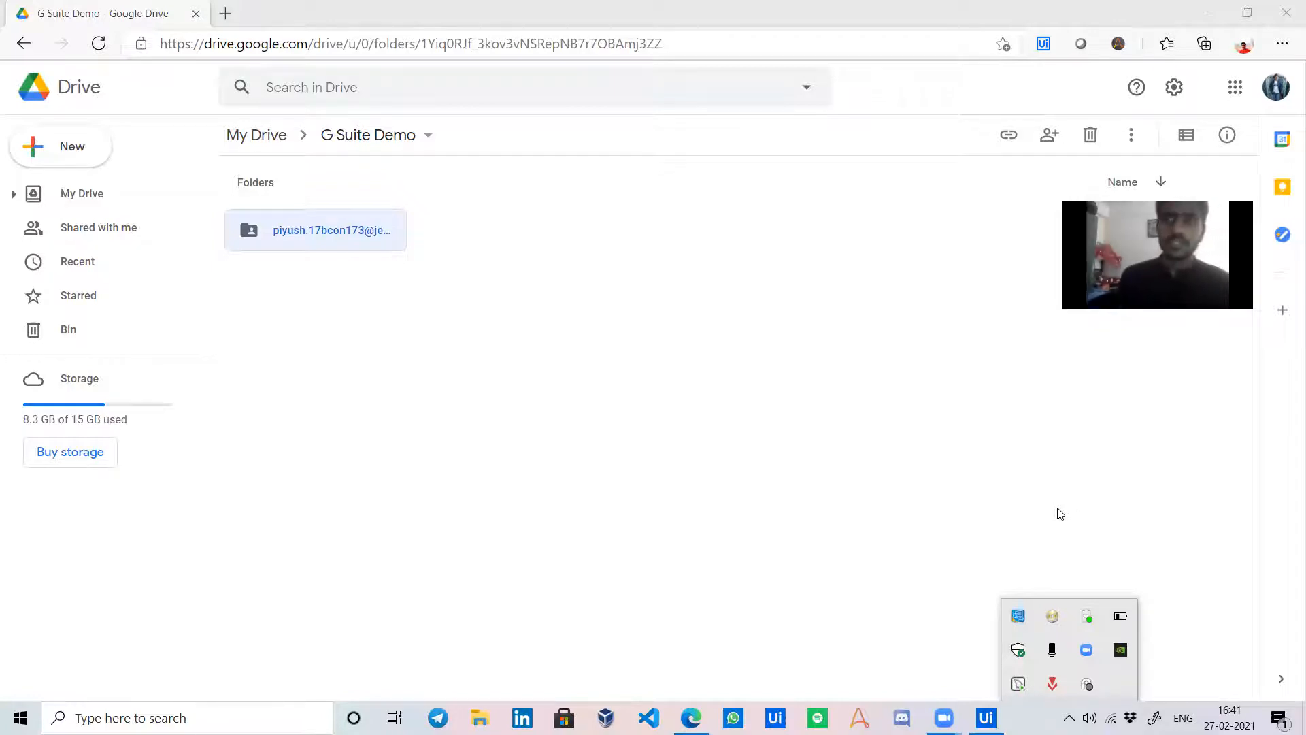
pyautogui.doubleClick(285, 247)
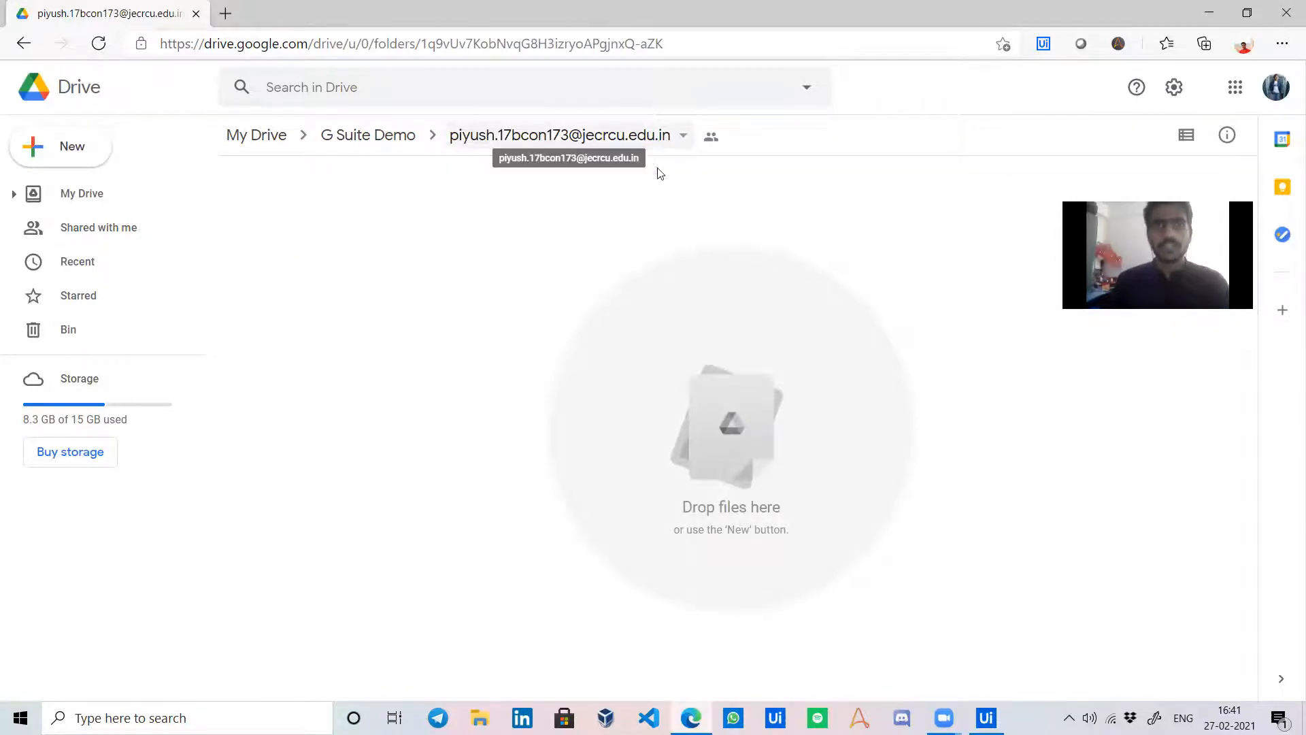
# Upload 0.jpg into the e-mail-named folder.
pyautogui.click(102, 155)
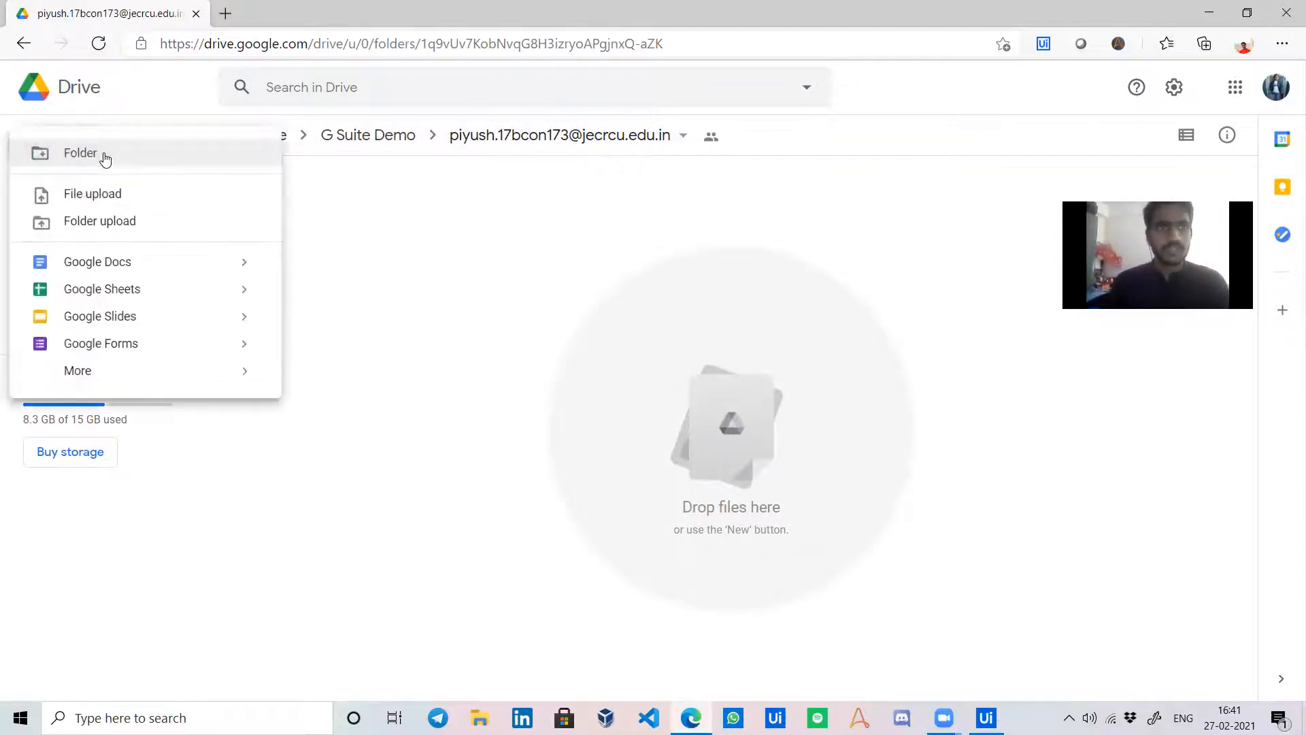
pyautogui.click(127, 192)
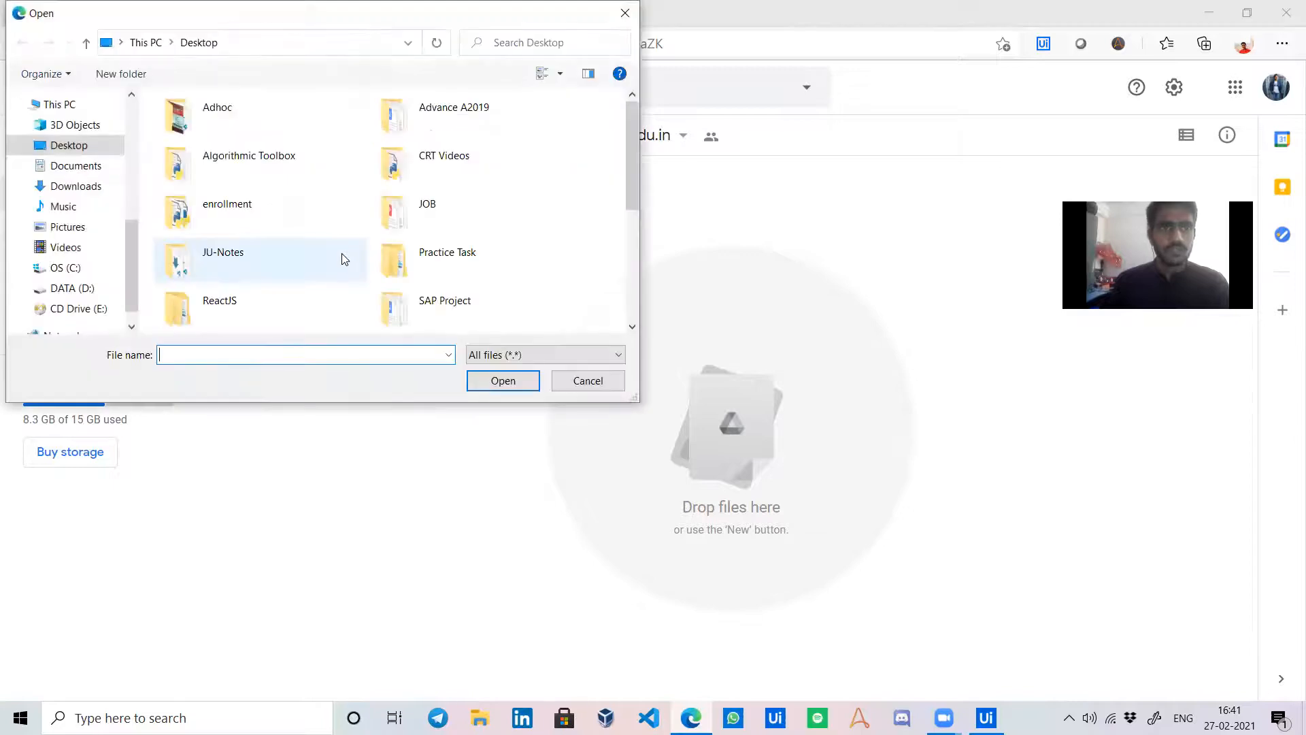
pyautogui.scroll(-5, 257, 232)
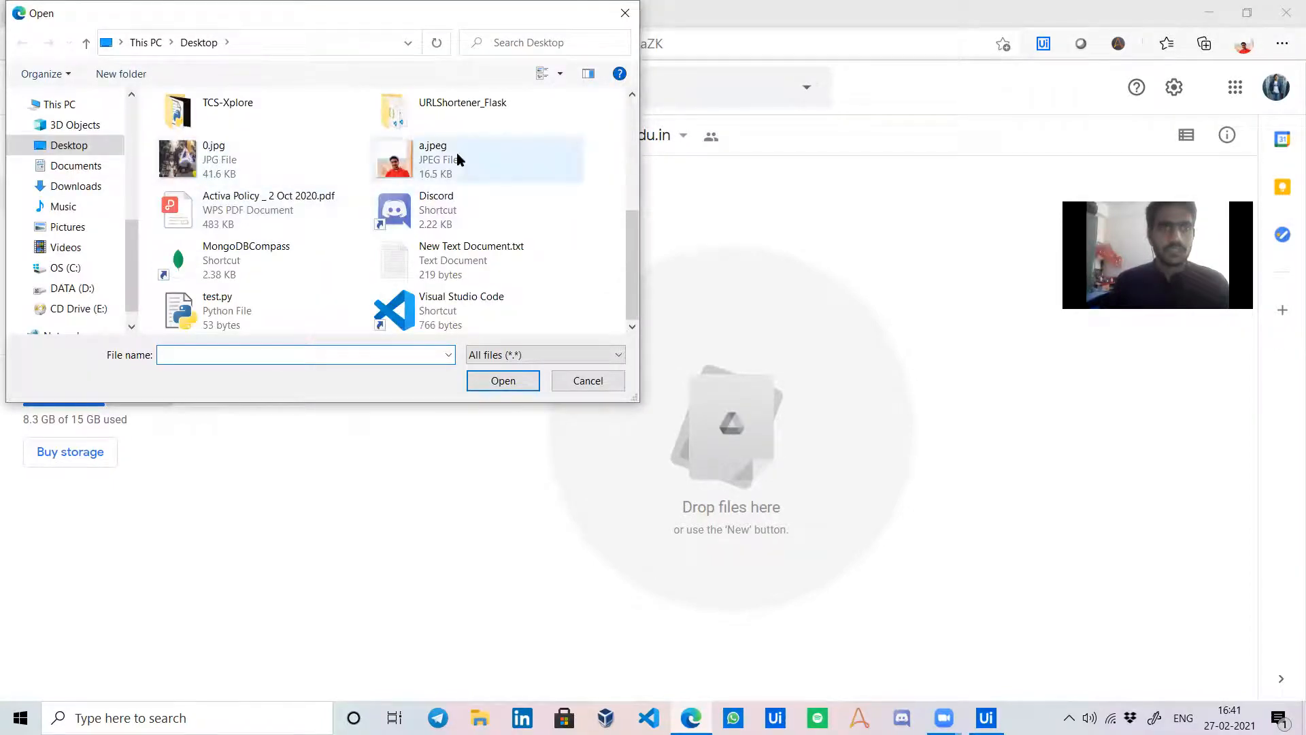
pyautogui.click(303, 178)
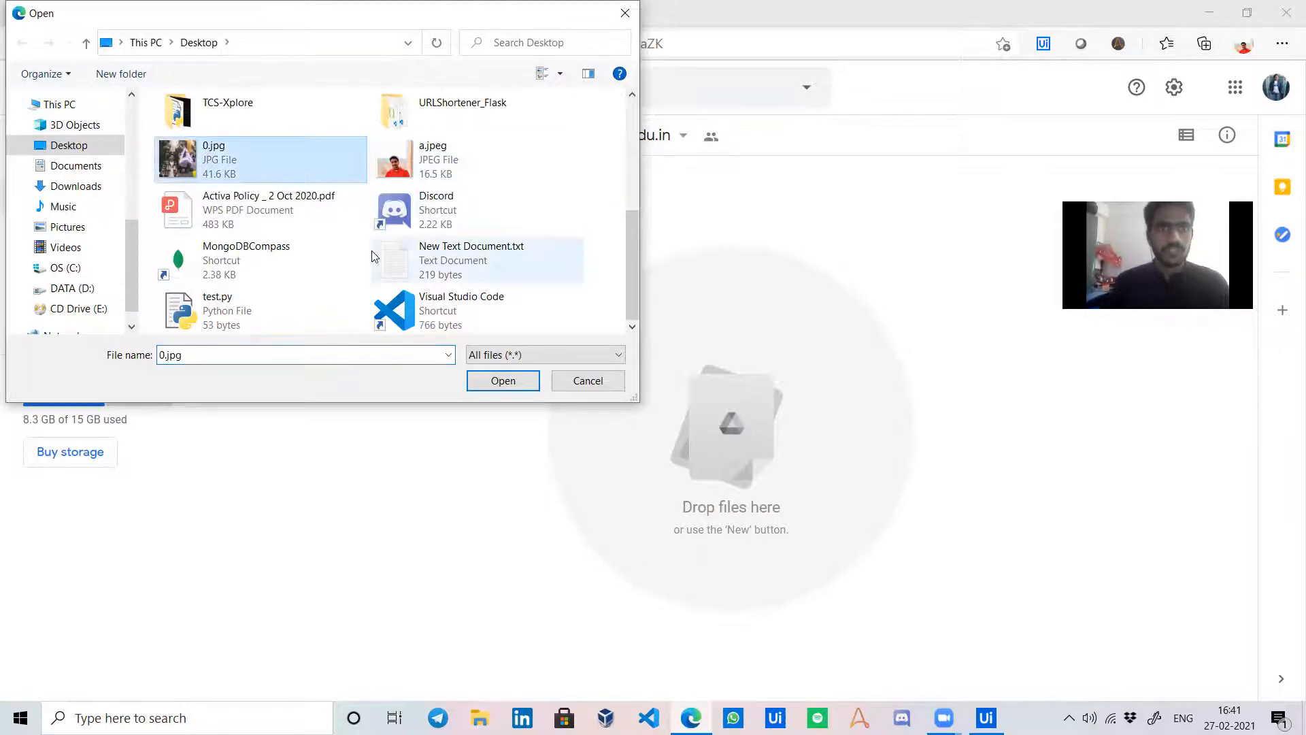
pyautogui.scroll(5, 374, 257)
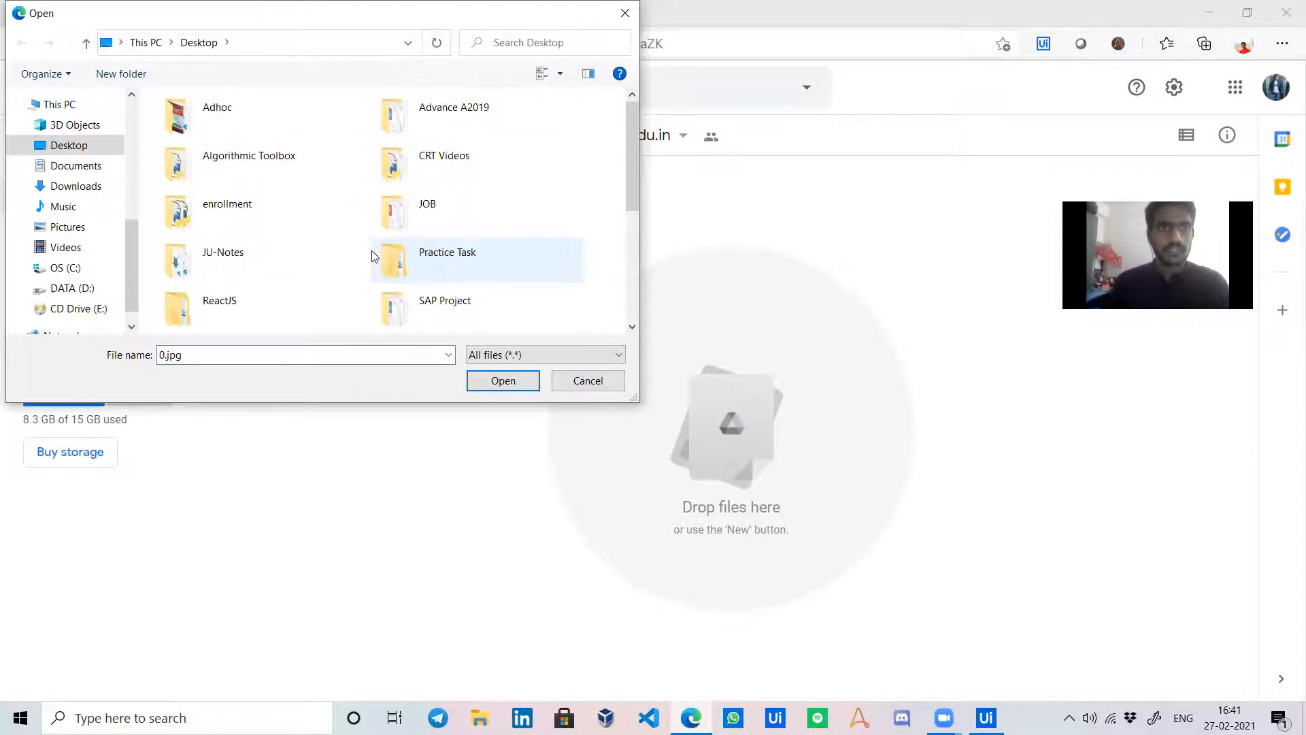
pyautogui.click(486, 379)
# Upload the January resume PDF from JOB > Resume into the same folder.
pyautogui.click(65, 146)
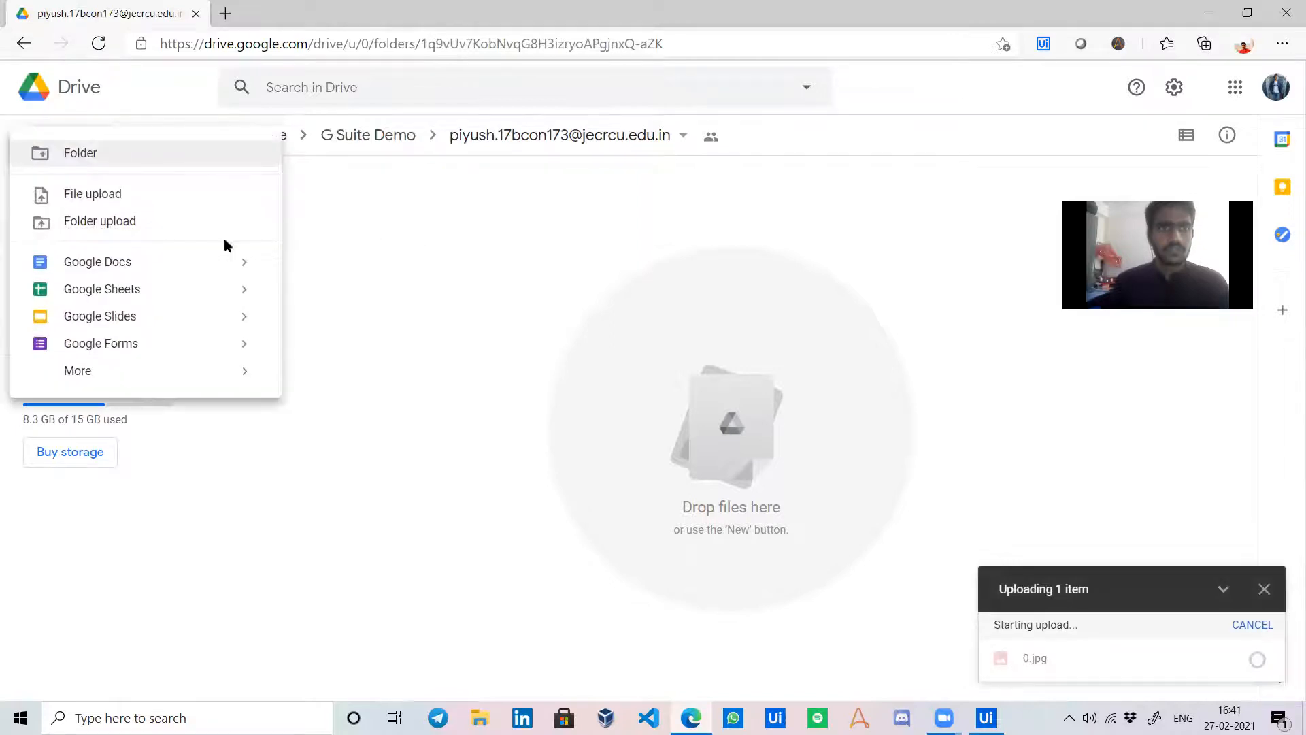
pyautogui.click(195, 208)
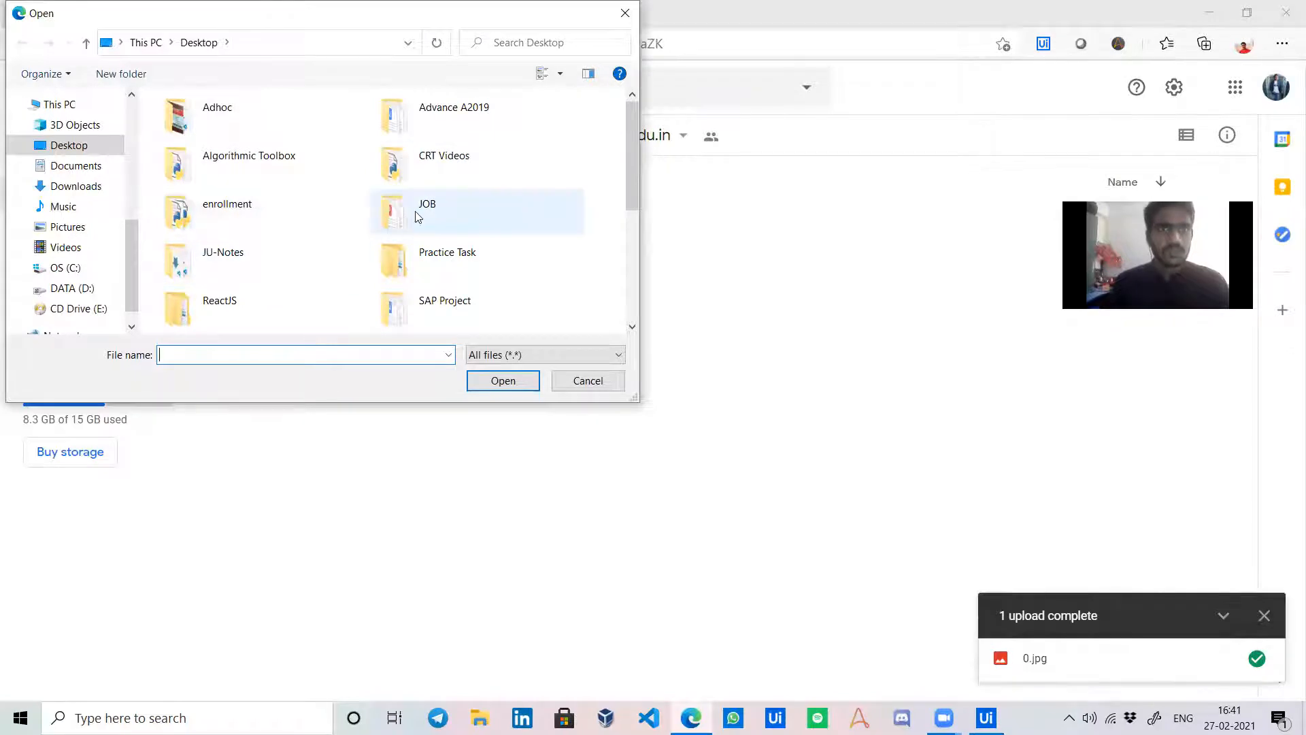
pyautogui.doubleClick(418, 216)
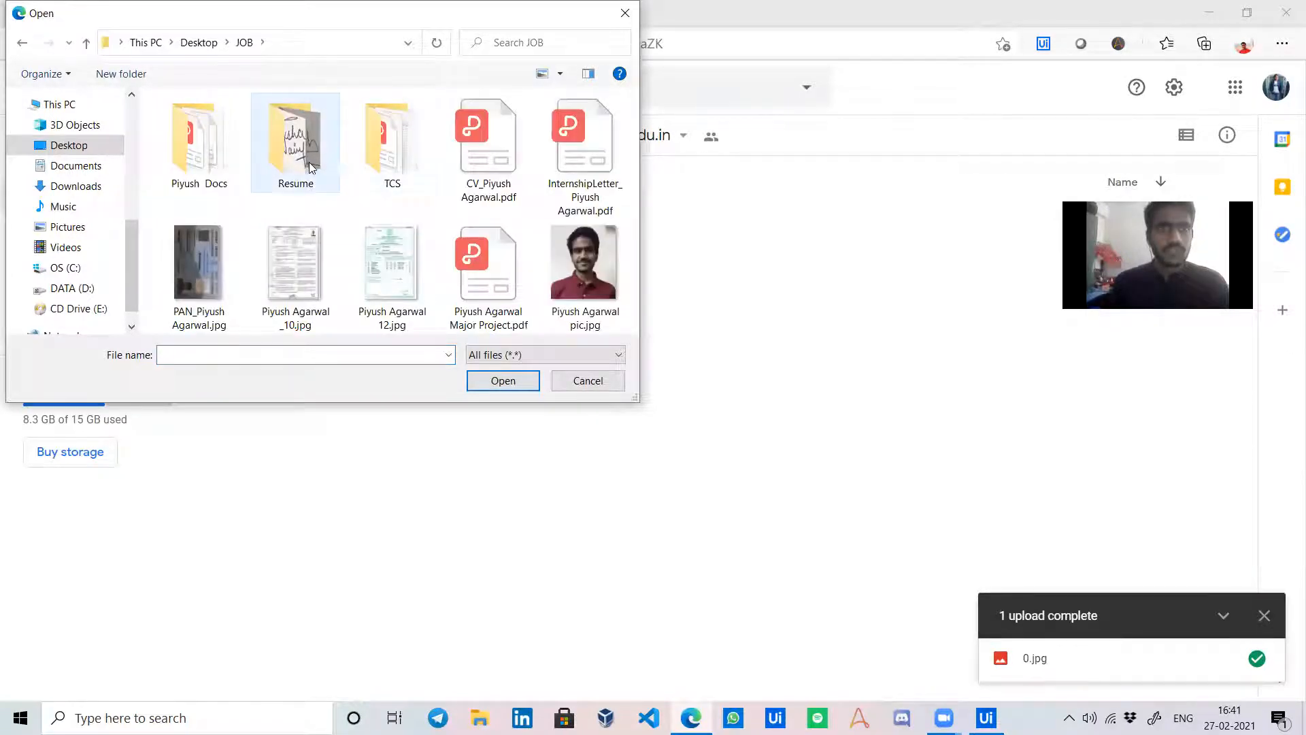
pyautogui.doubleClick(310, 166)
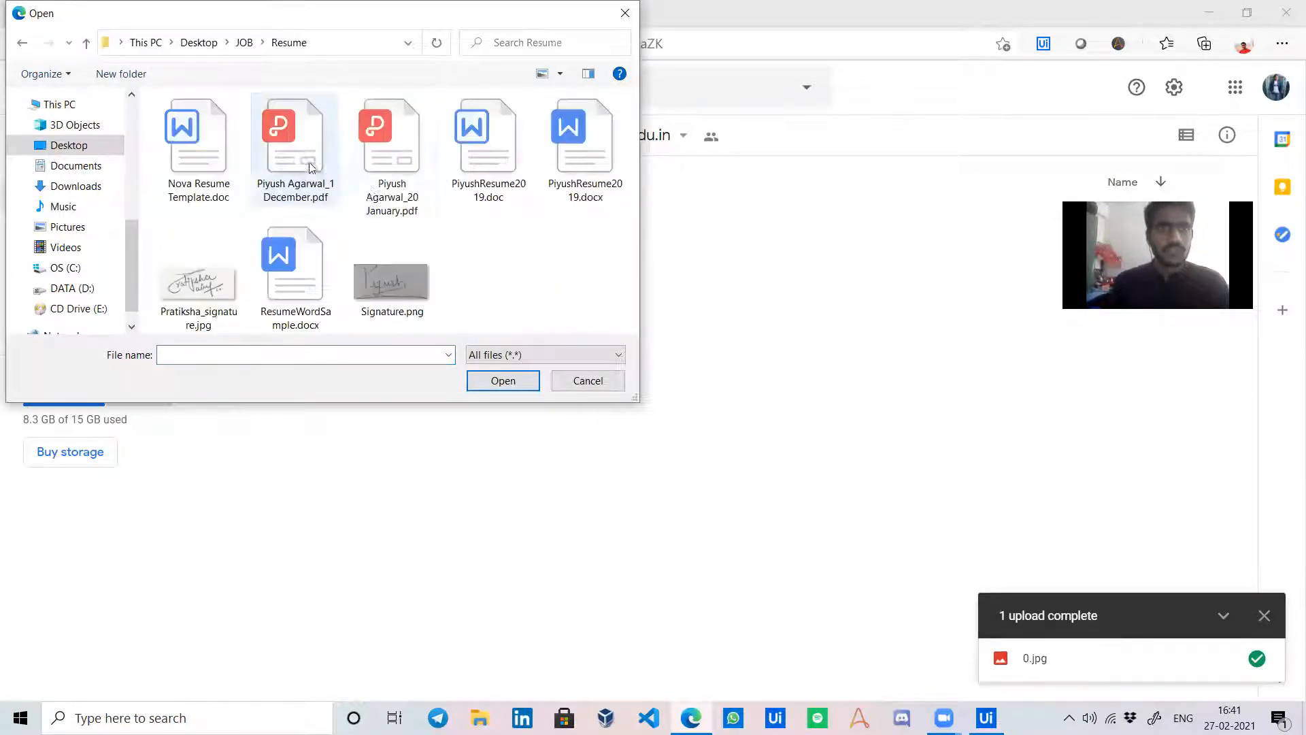
pyautogui.click(386, 167)
pyautogui.click(503, 380)
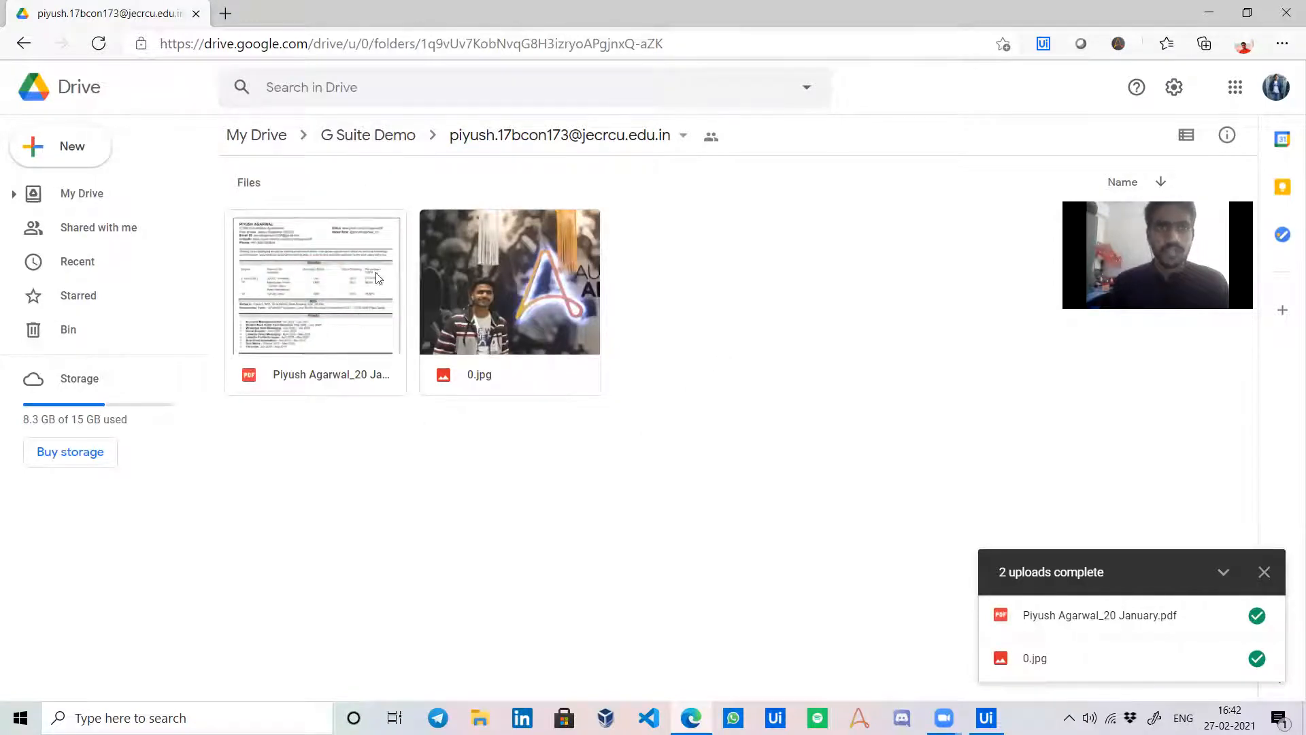
# Navigate back to My Drive and return to the UiPath workflow.
pyautogui.click(408, 135)
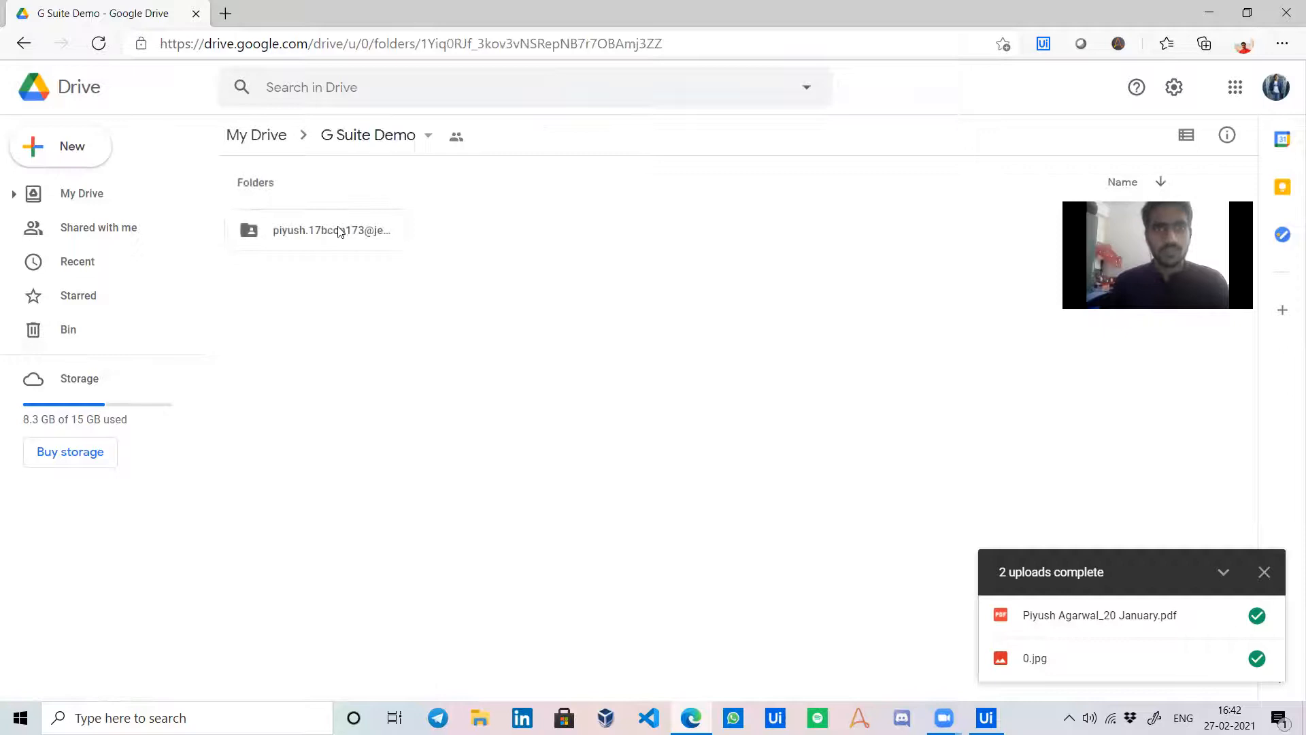
pyautogui.click(265, 136)
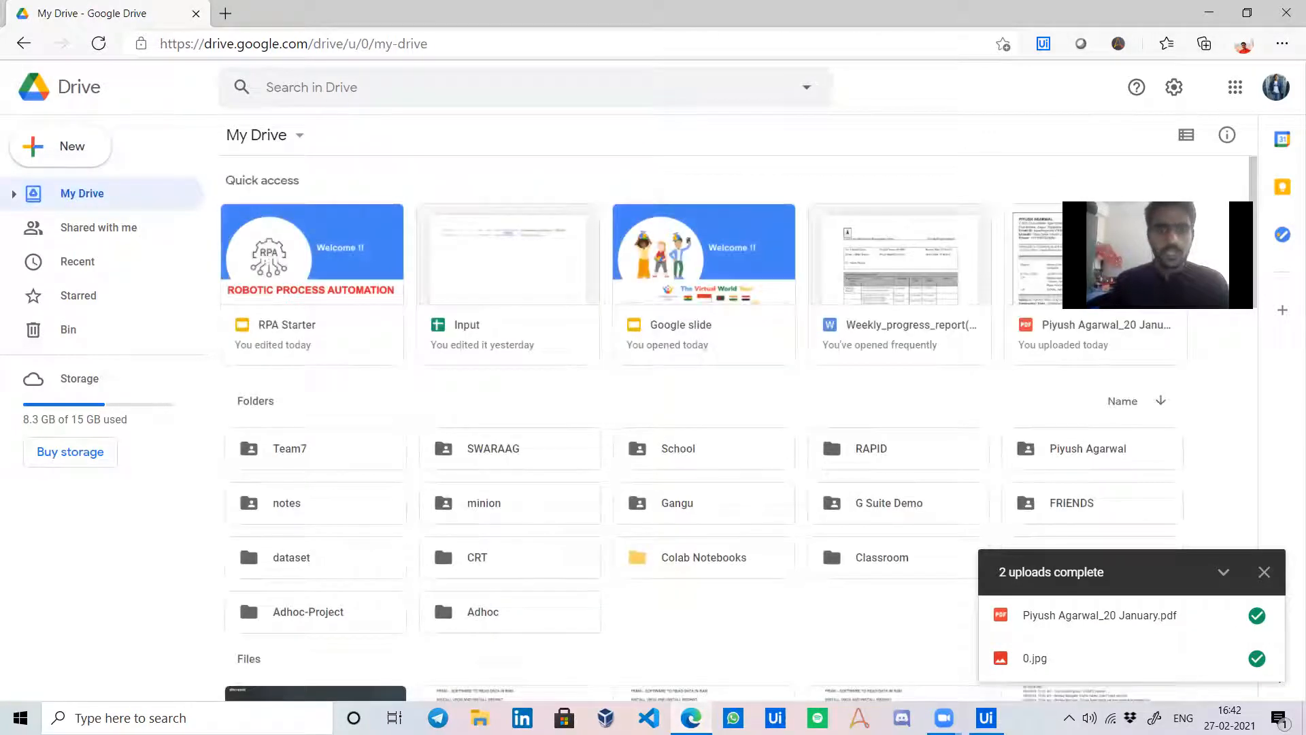
pyautogui.hotkey('alt', 'Tab')
pyautogui.scroll(-5, 968, 530)
pyautogui.scroll(5, 969, 524)
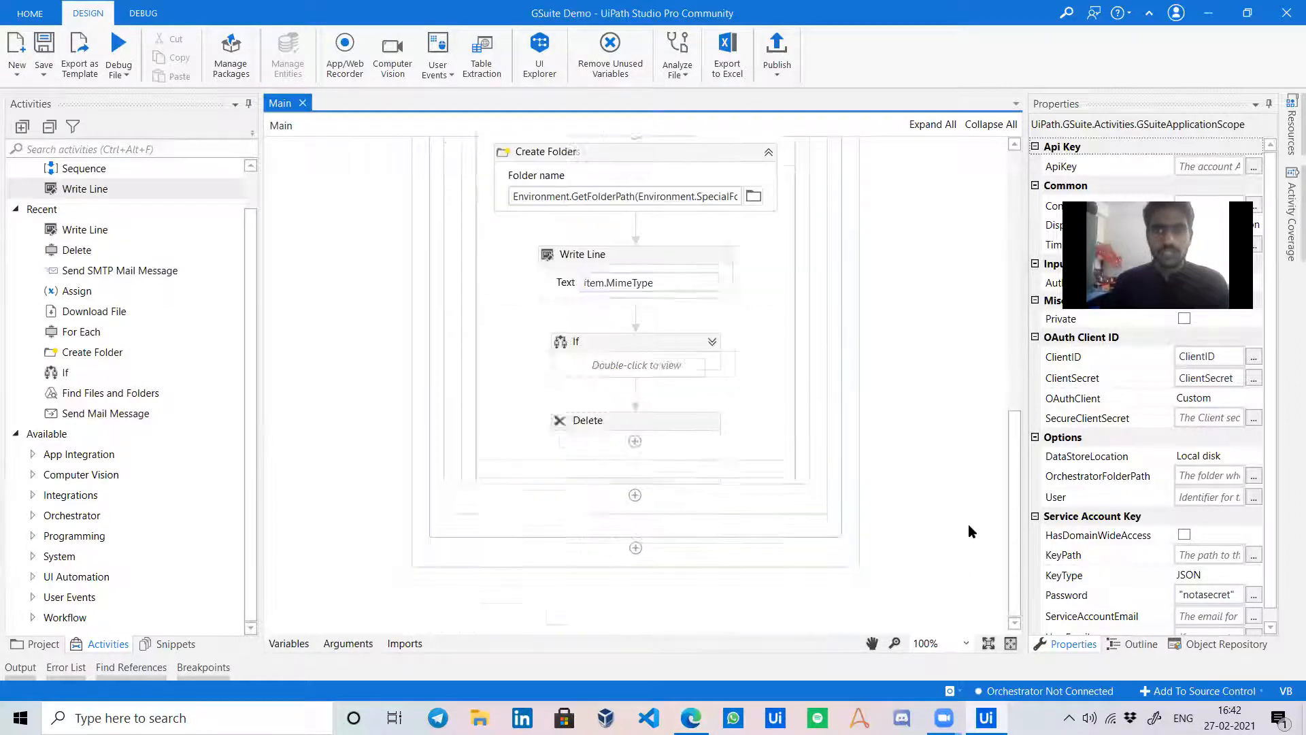
# Start Debug File and sign in with the Google account past the unverified-app warning.
pyautogui.click(120, 55)
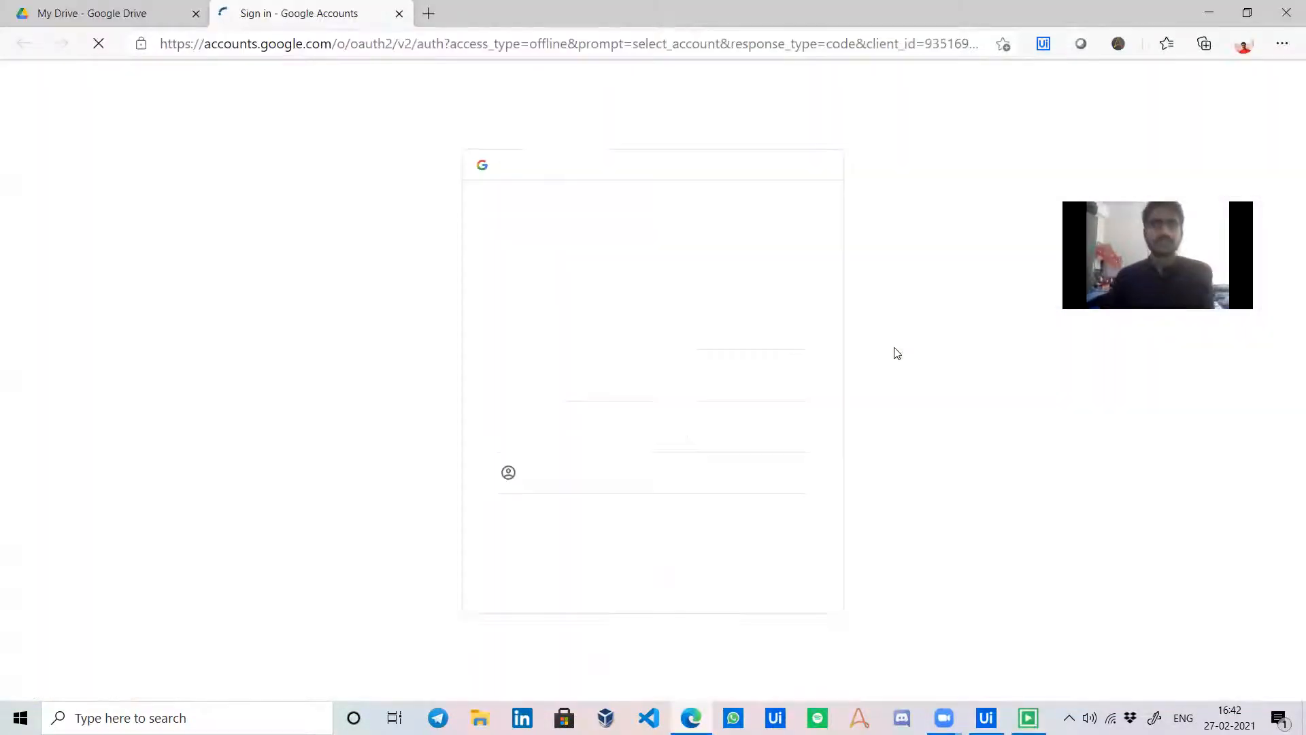
pyautogui.click(685, 334)
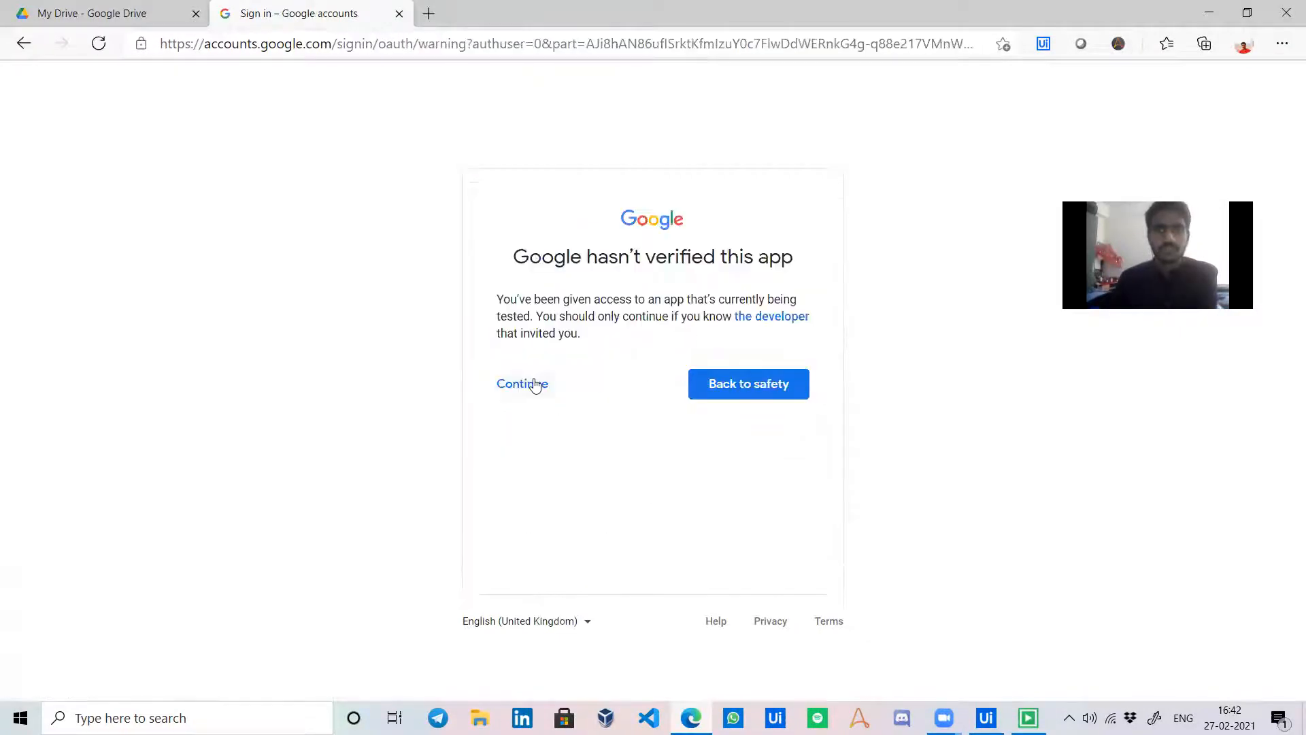
pyautogui.click(535, 385)
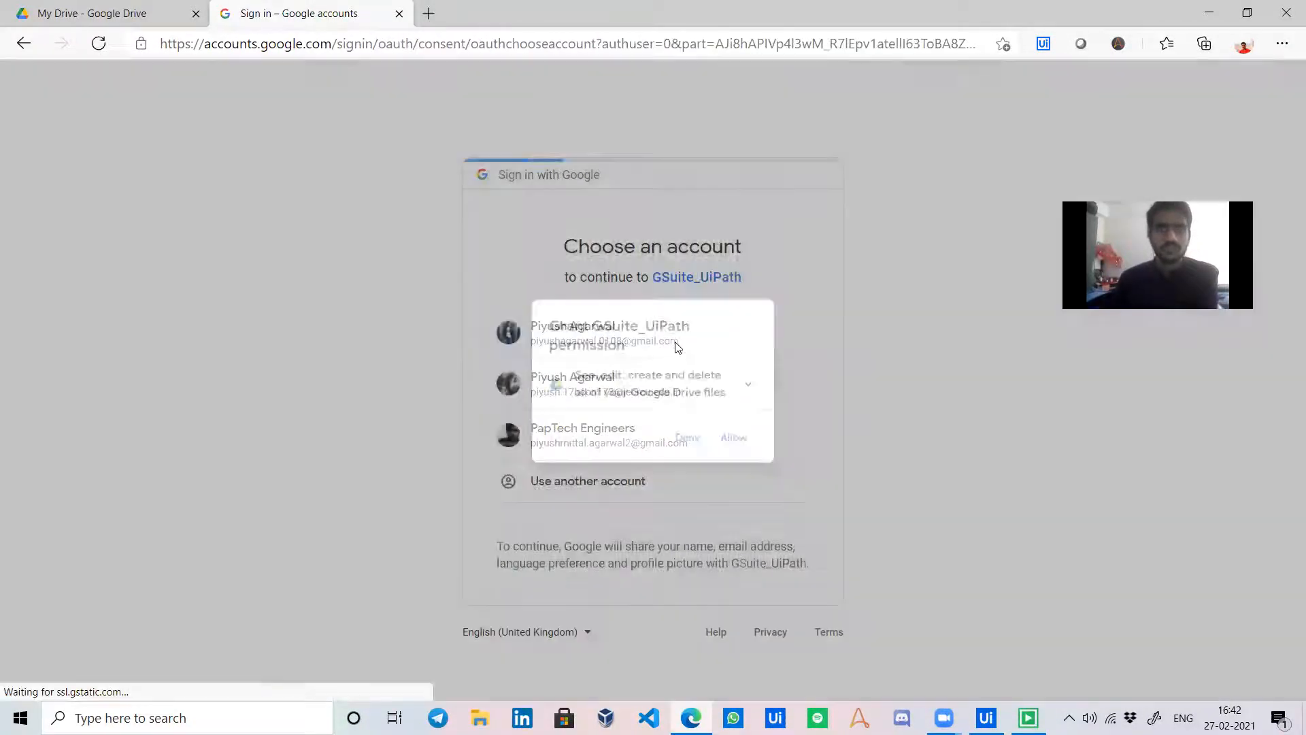
# Allow managing and downloading Drive files, confirm, and close the verification page.
pyautogui.click(735, 443)
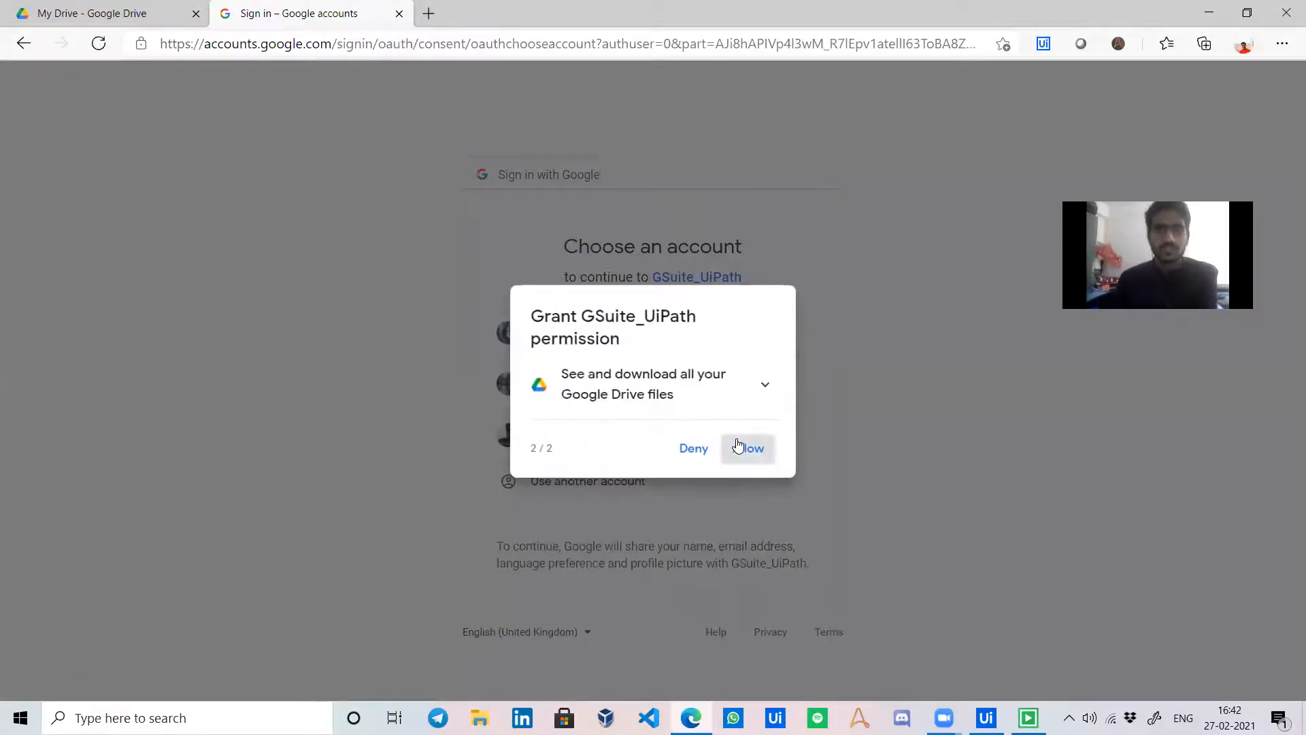
pyautogui.click(738, 446)
pyautogui.scroll(-3, 844, 490)
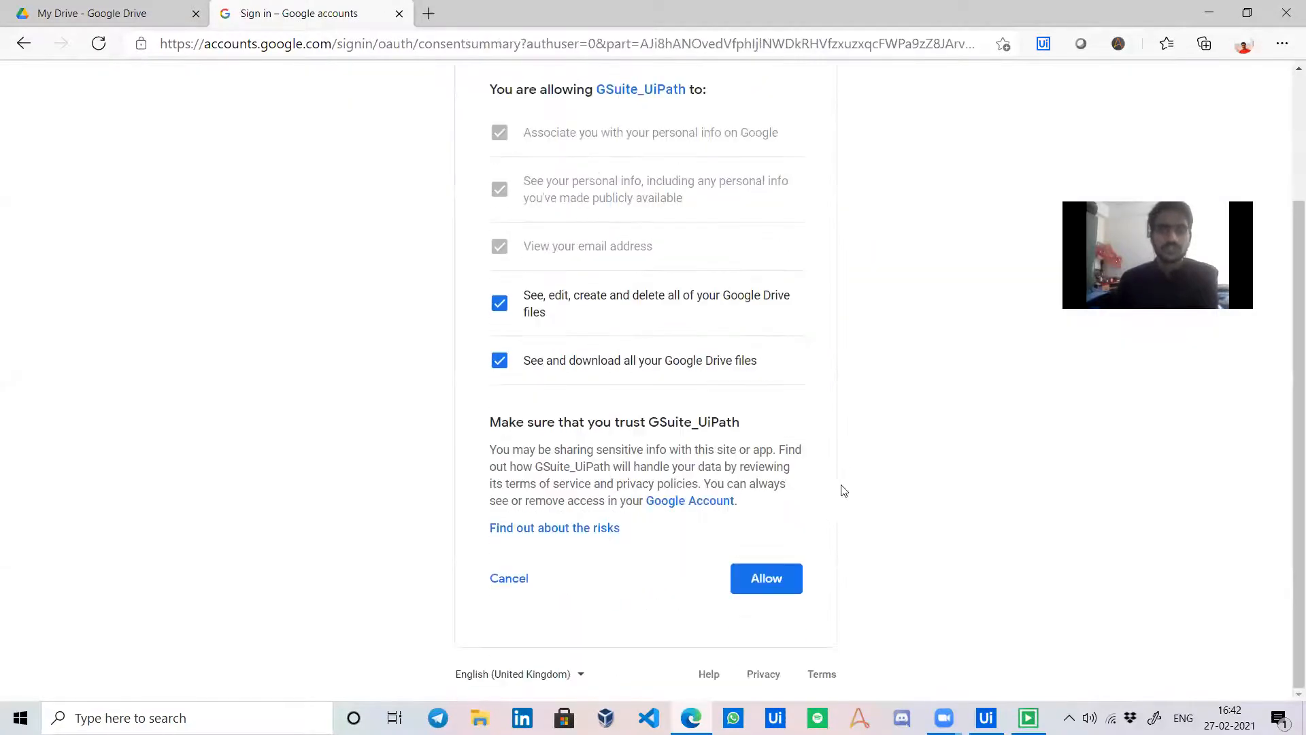
pyautogui.click(766, 578)
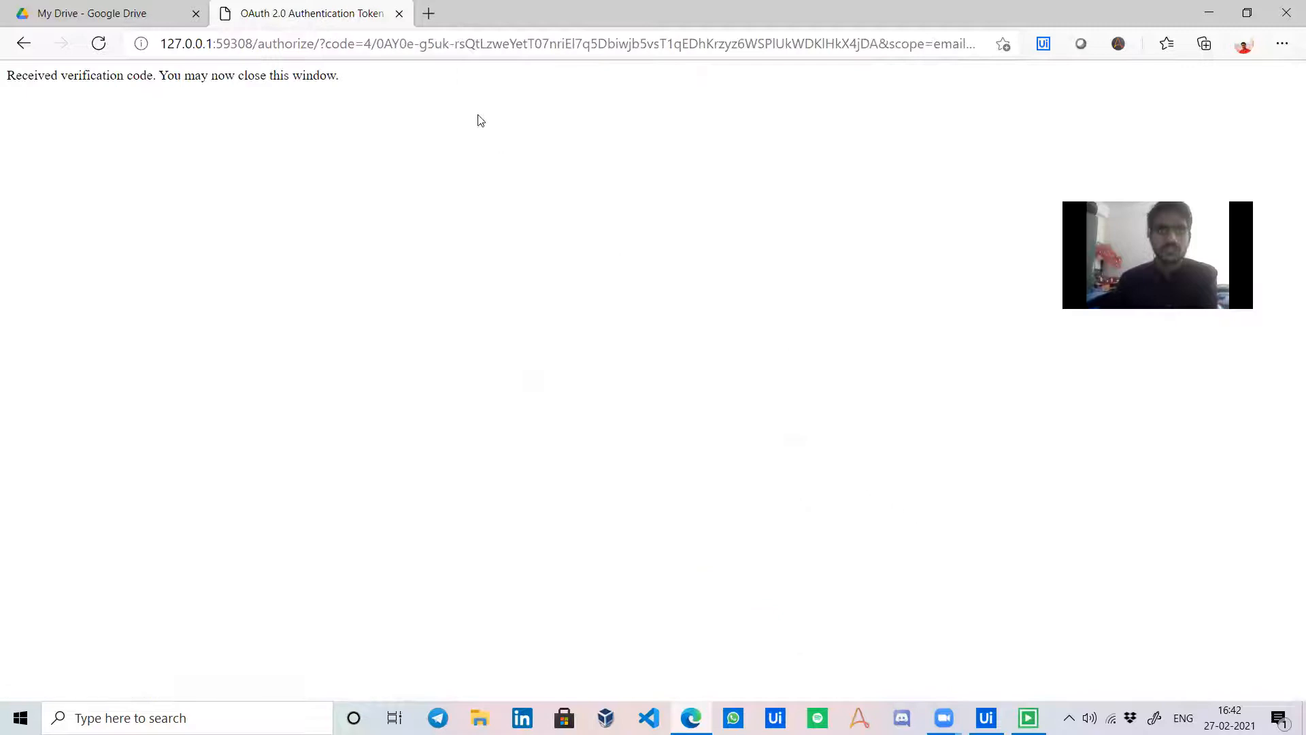
pyautogui.click(399, 14)
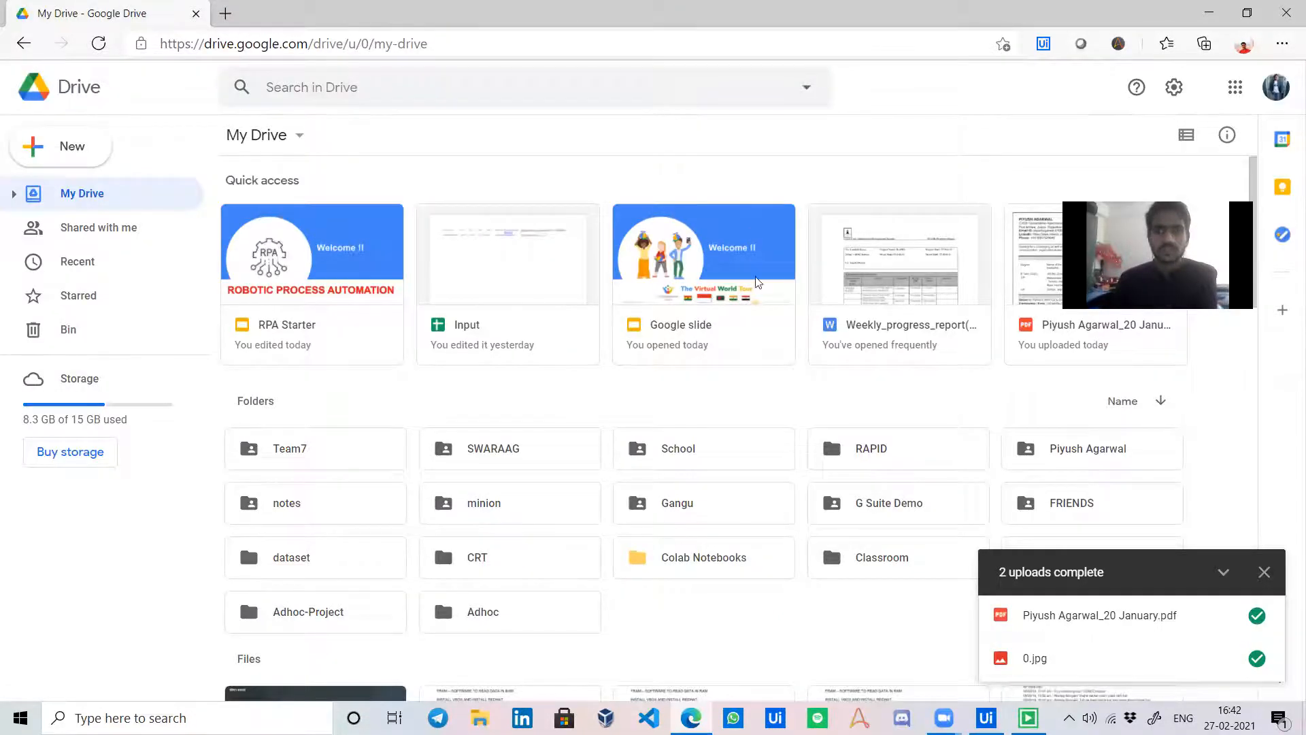
pyautogui.click(980, 717)
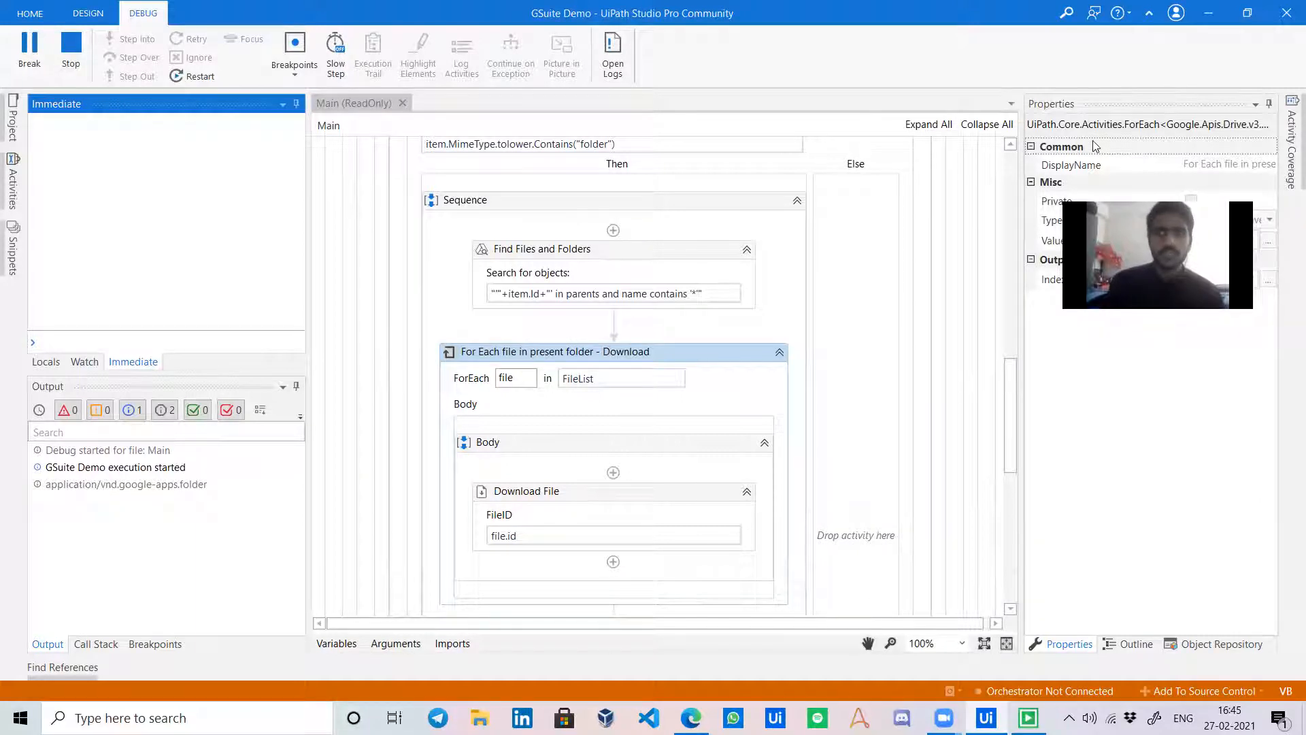
# Open the G Suite Demo folder in Google Drive.
pyautogui.click(691, 717)
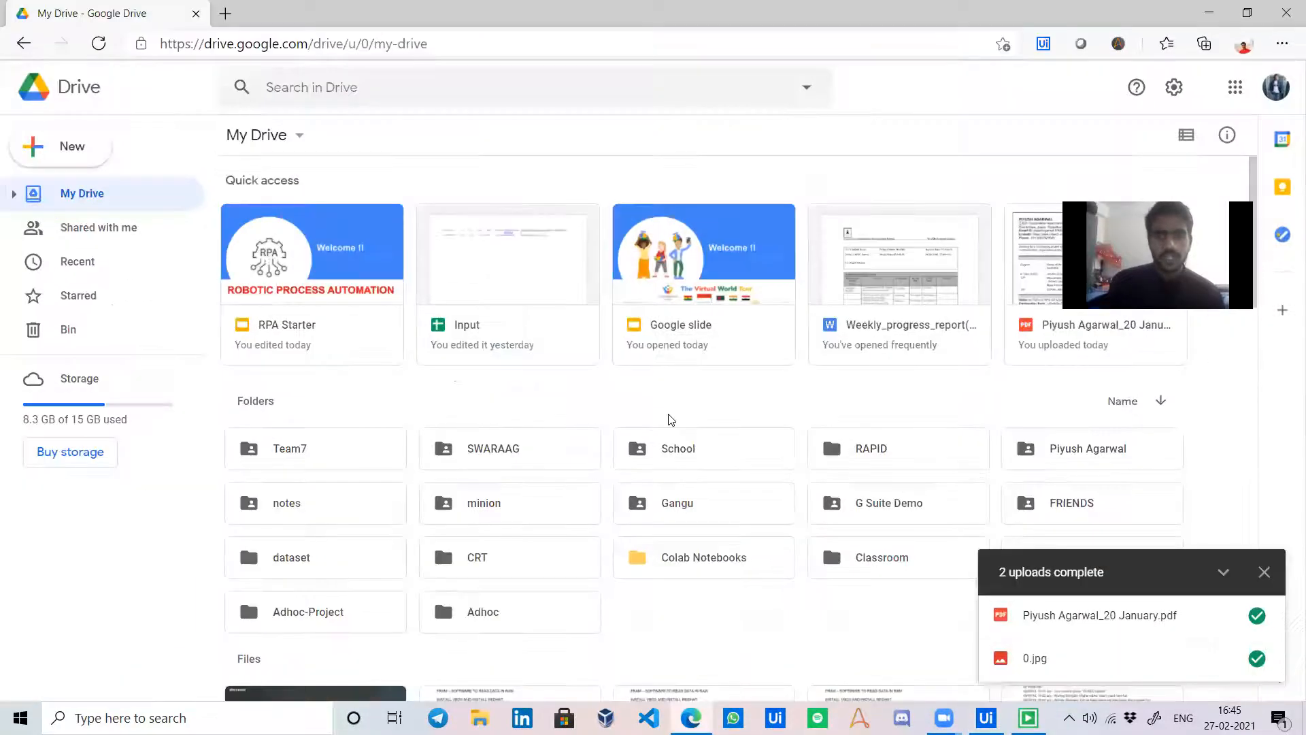
pyautogui.click(887, 515)
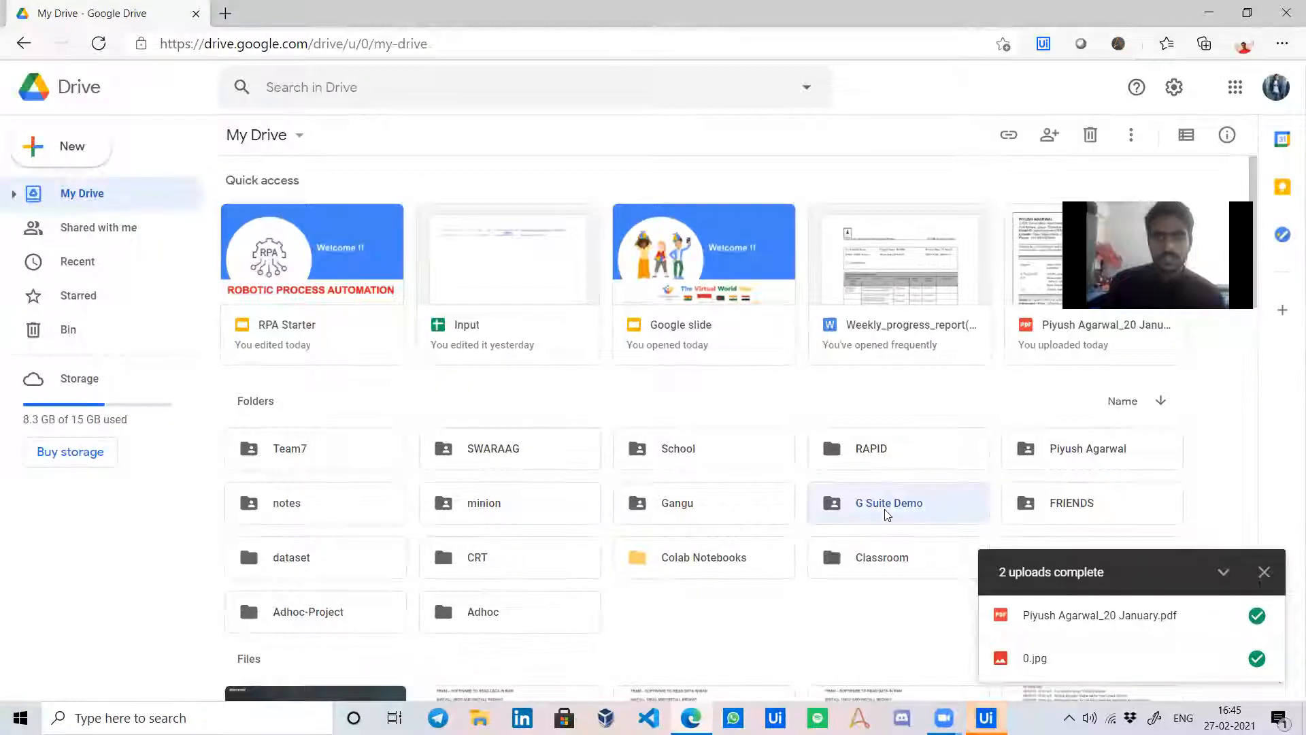
pyautogui.doubleClick(888, 515)
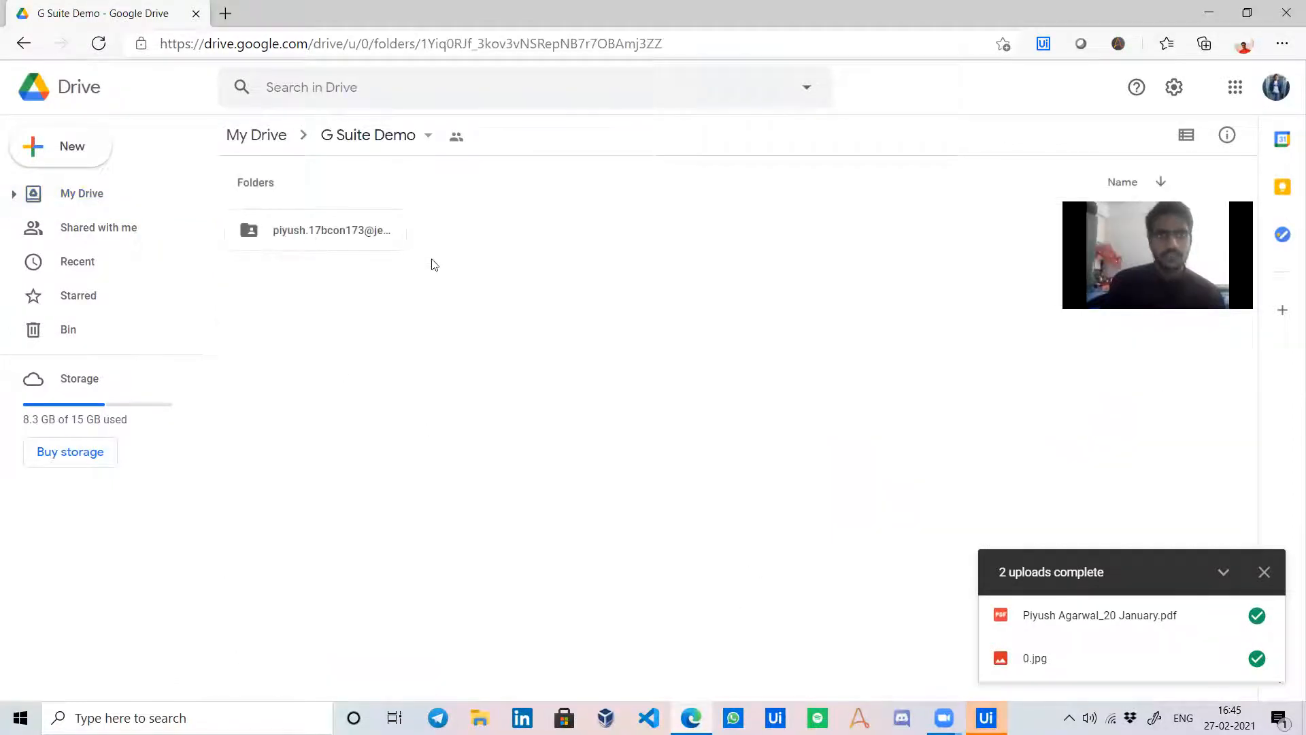
# Check the Output log showing the run finished in 00:00:13, then show the desktop.
pyautogui.click(1208, 11)
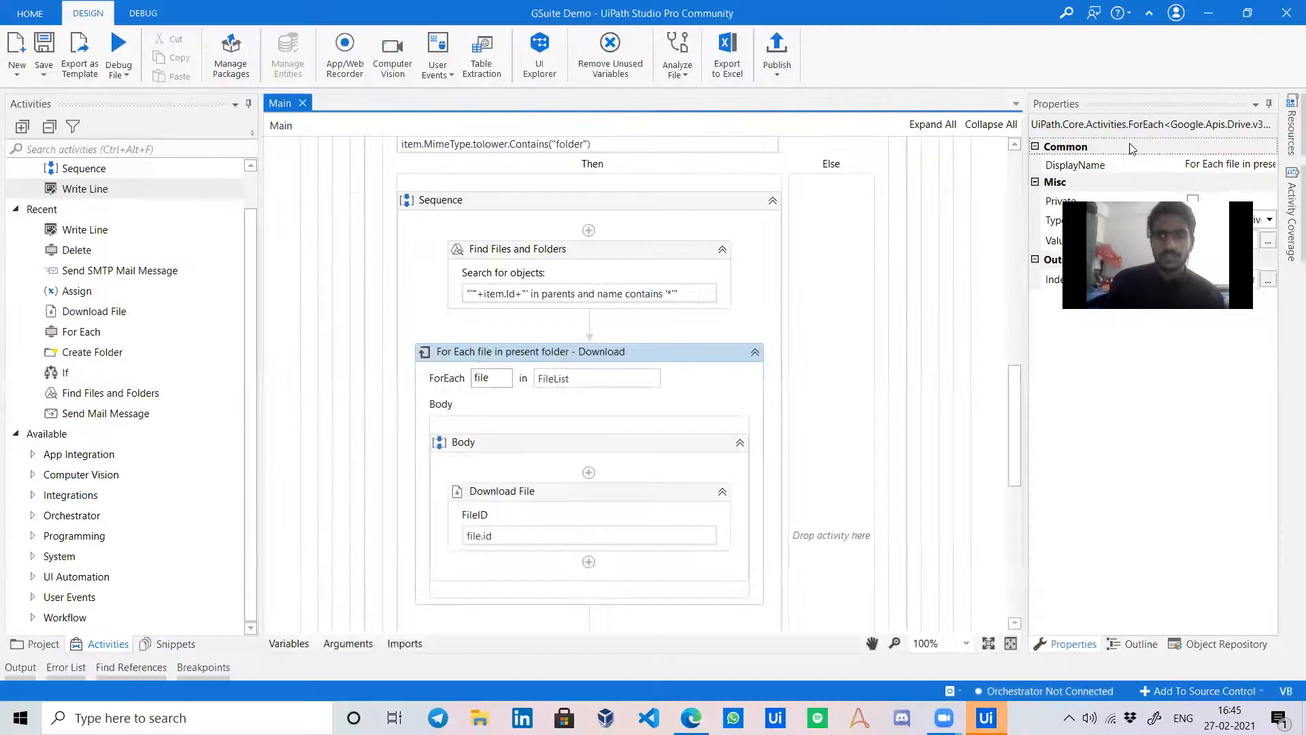
pyautogui.click(20, 668)
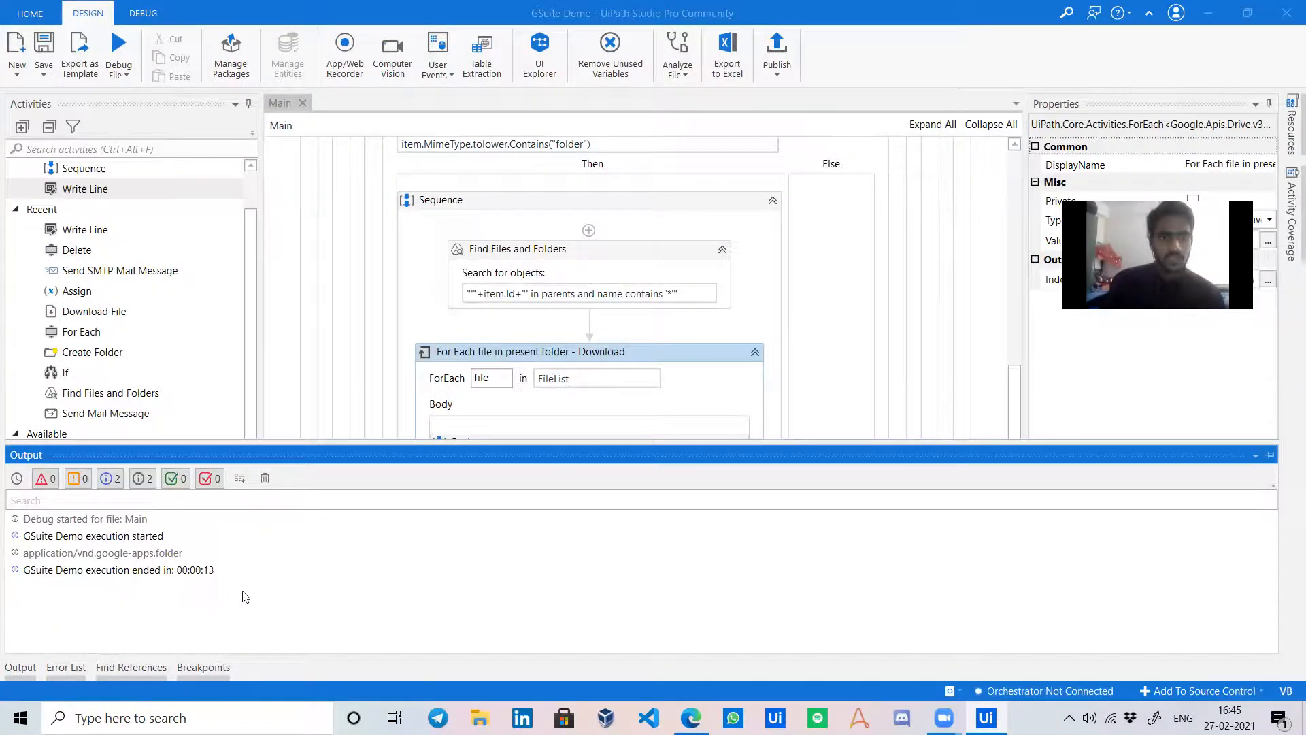
pyautogui.click(1303, 726)
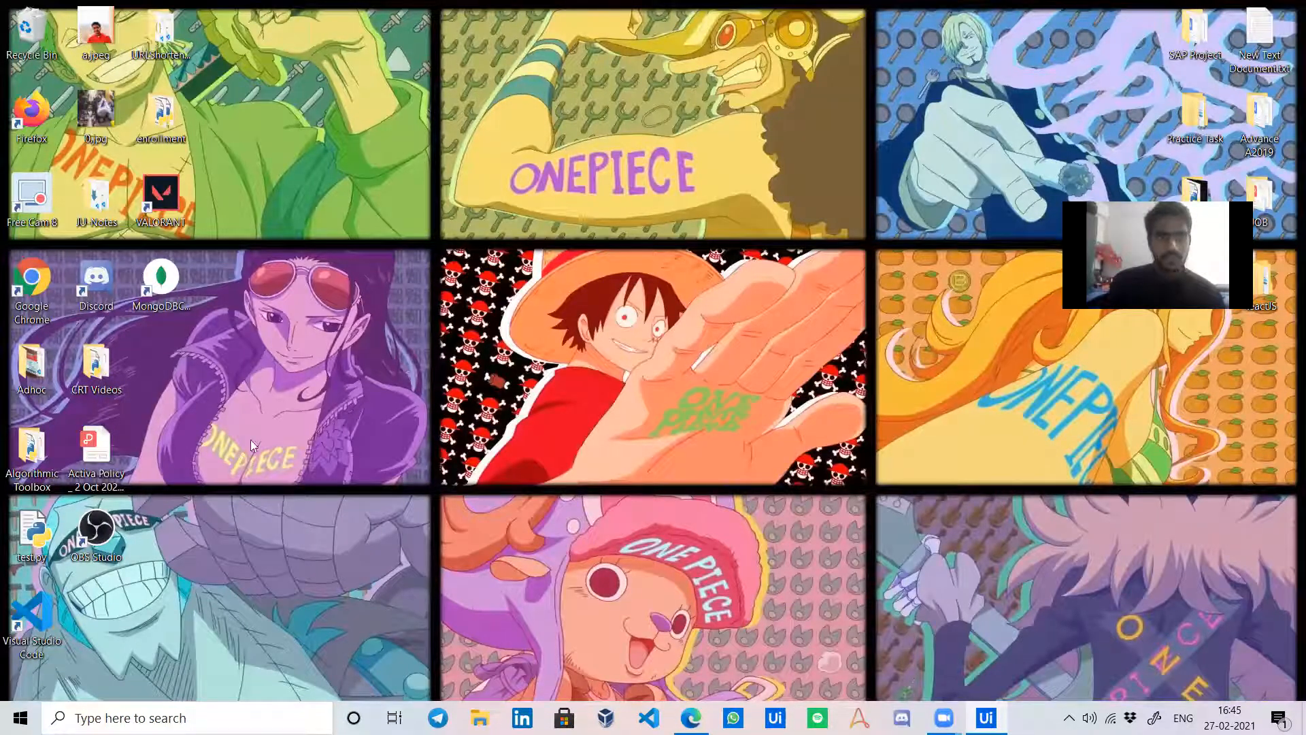
# Restore the deleted Temp folder from the Recycle Bin to the desktop.
pyautogui.doubleClick(31, 31)
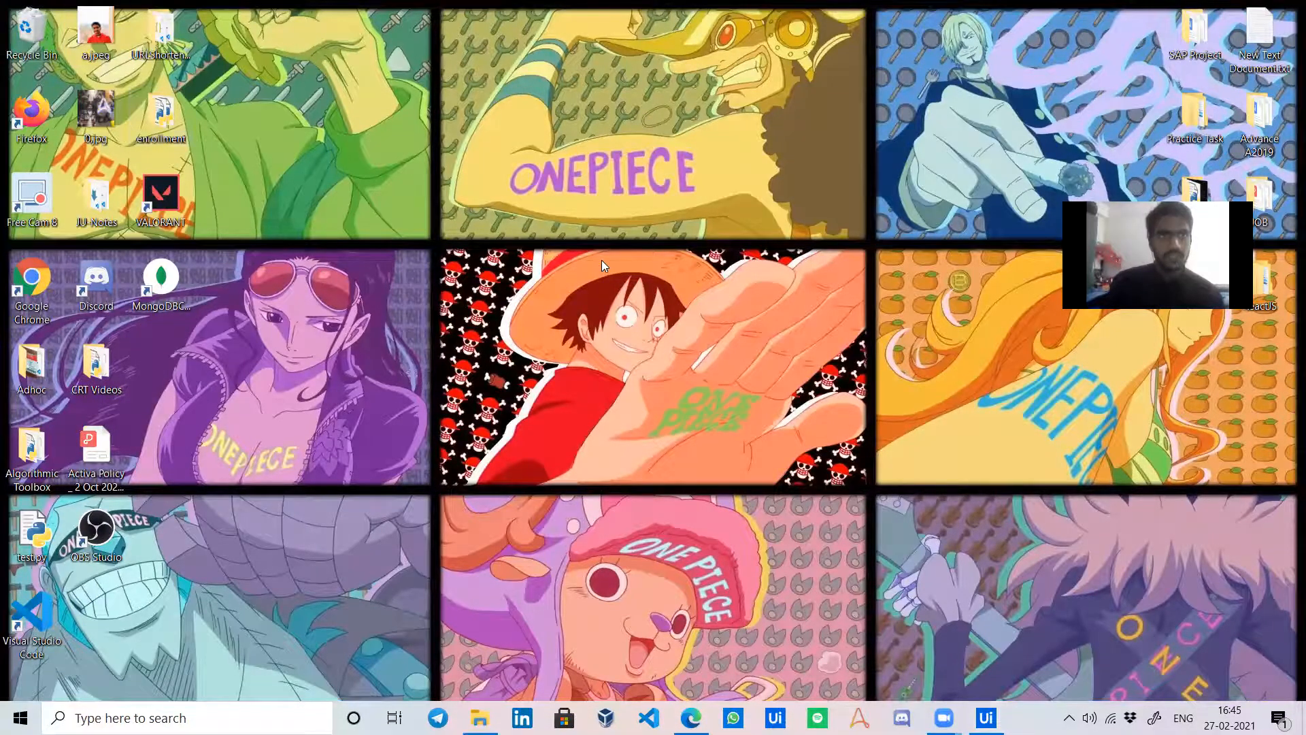
pyautogui.click(345, 356)
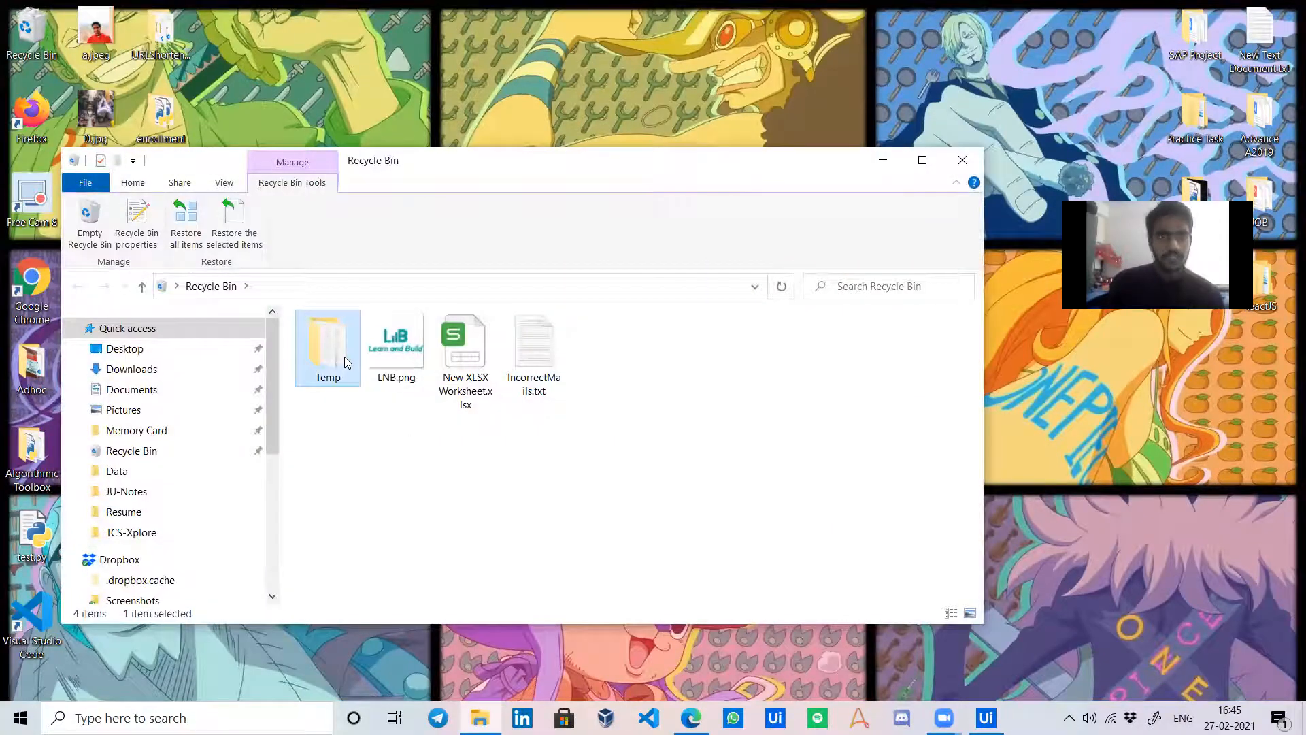
pyautogui.doubleClick(344, 356)
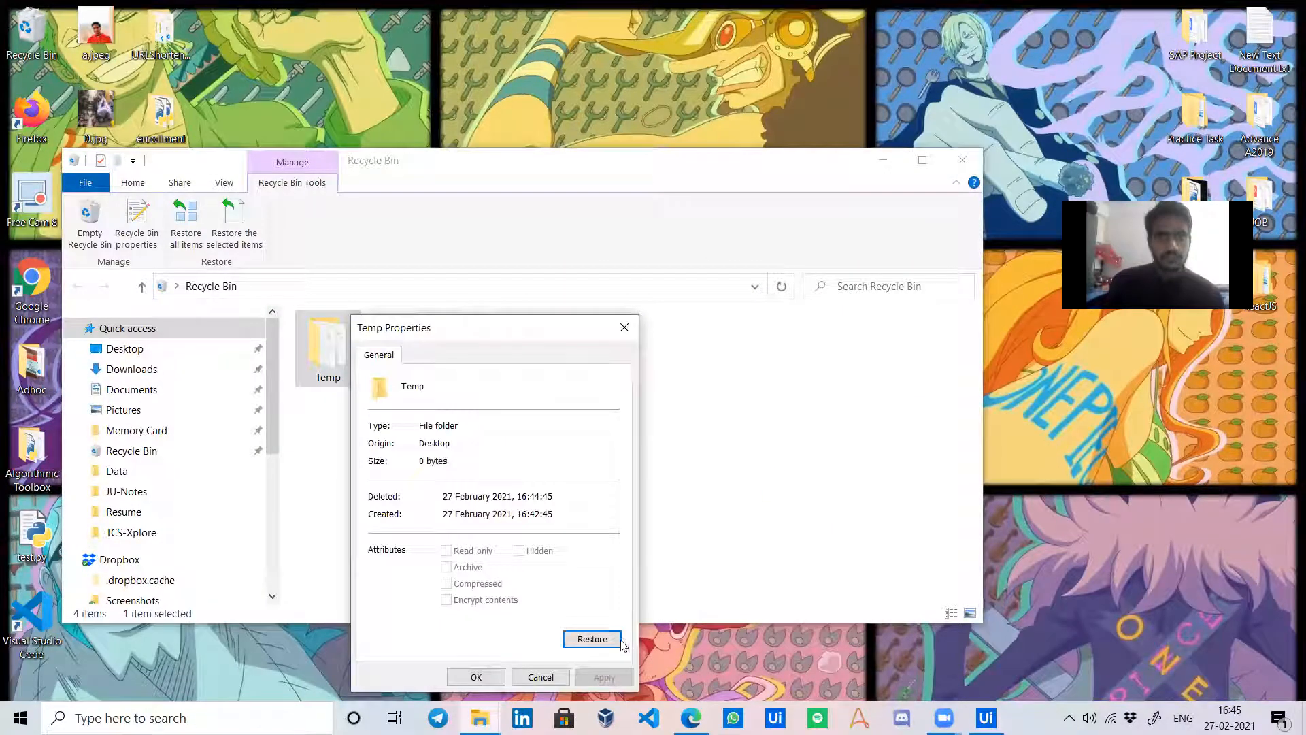
pyautogui.click(592, 639)
pyautogui.click(963, 159)
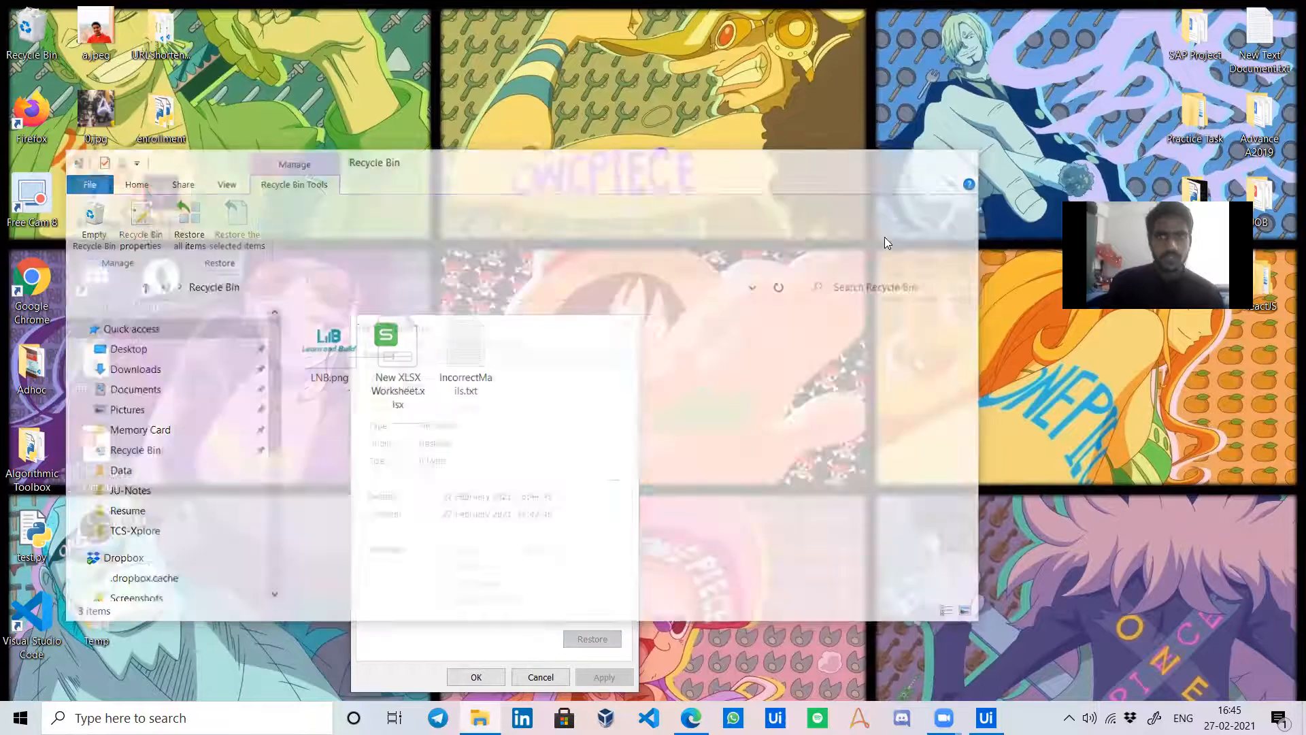
pyautogui.click(540, 677)
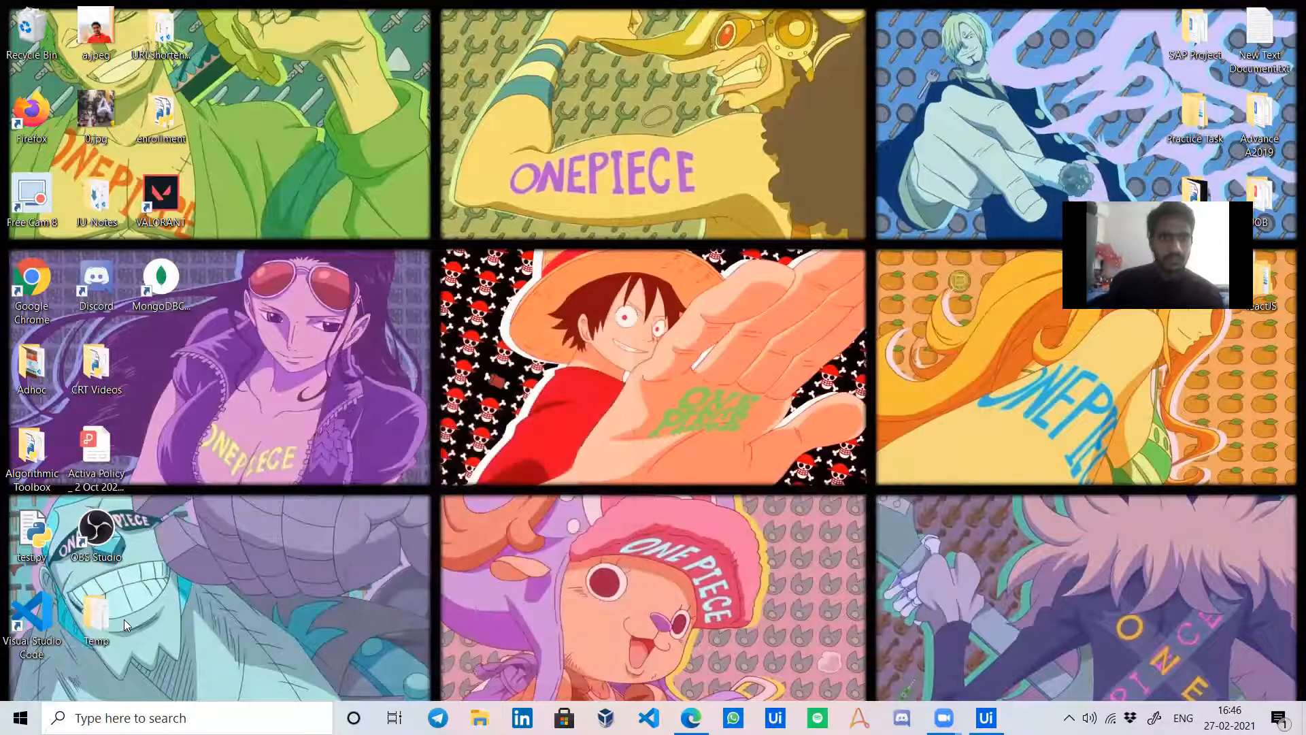
# Open and close the restored Temp folder, then bring back the Google Drive window.
pyautogui.doubleClick(107, 623)
pyautogui.click(963, 163)
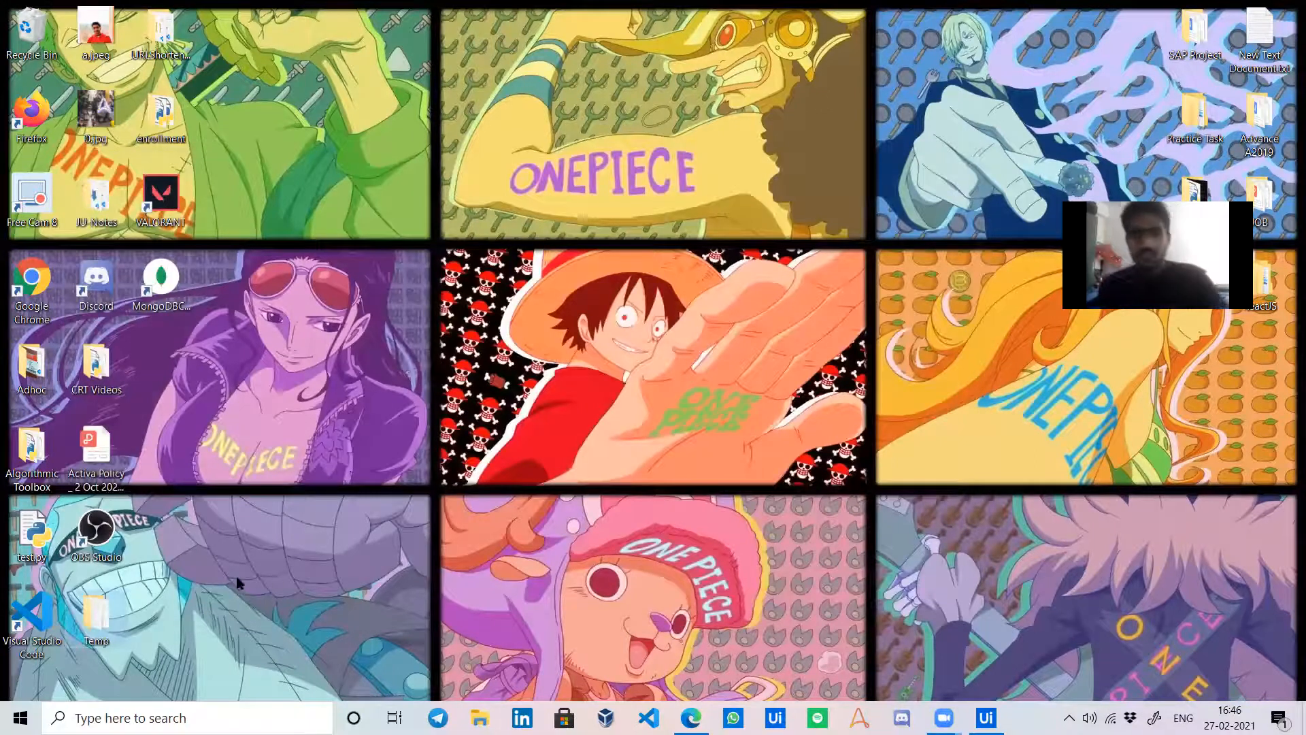
pyautogui.click(692, 718)
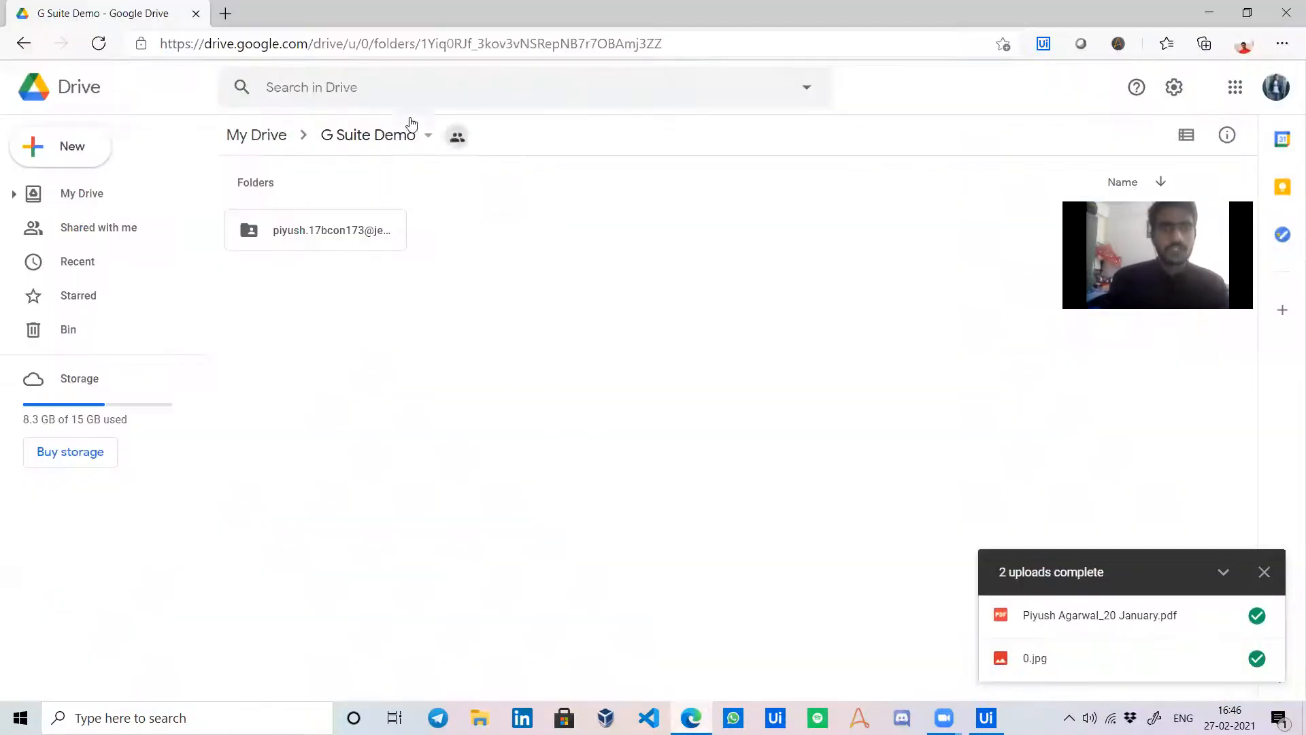
# Open Gmail in a new browser tab and switch to the second Google account's inbox.
pyautogui.click(225, 13)
pyautogui.write('gmail.com')
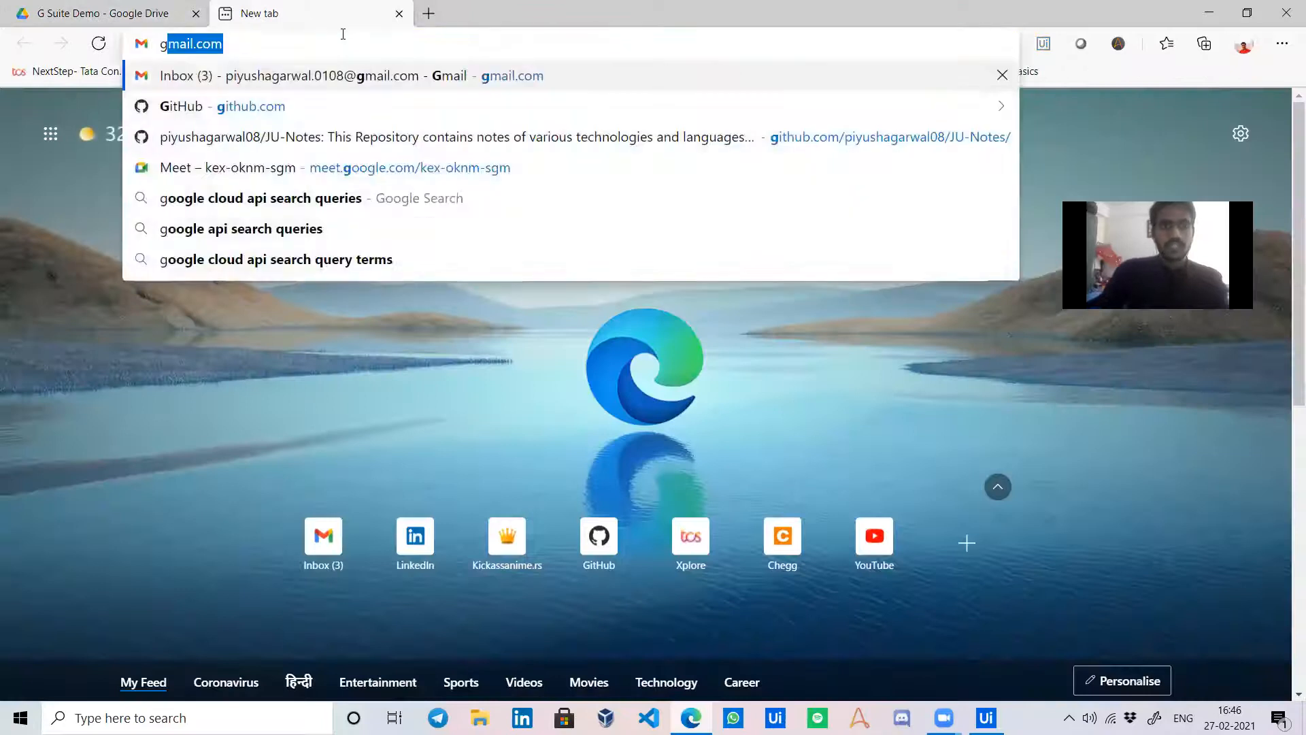
pyautogui.press('Return')
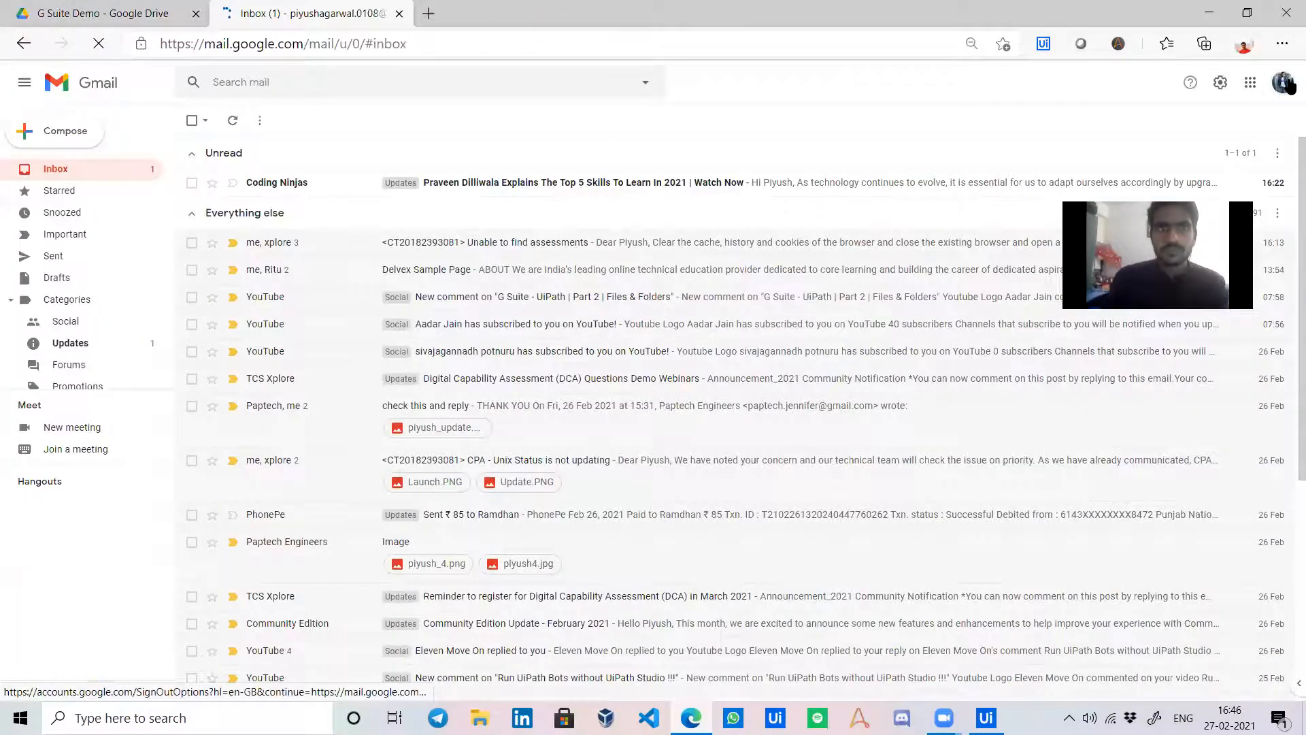
pyautogui.click(1283, 83)
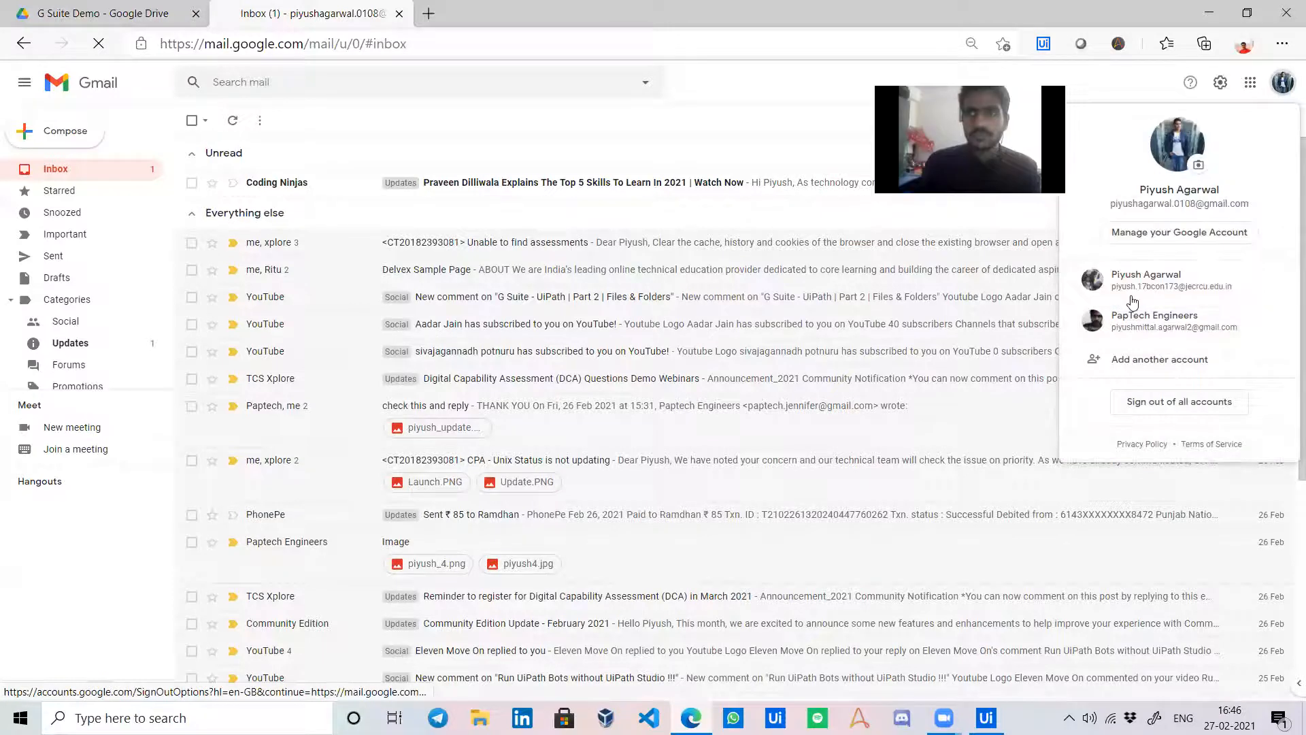
pyautogui.click(1149, 276)
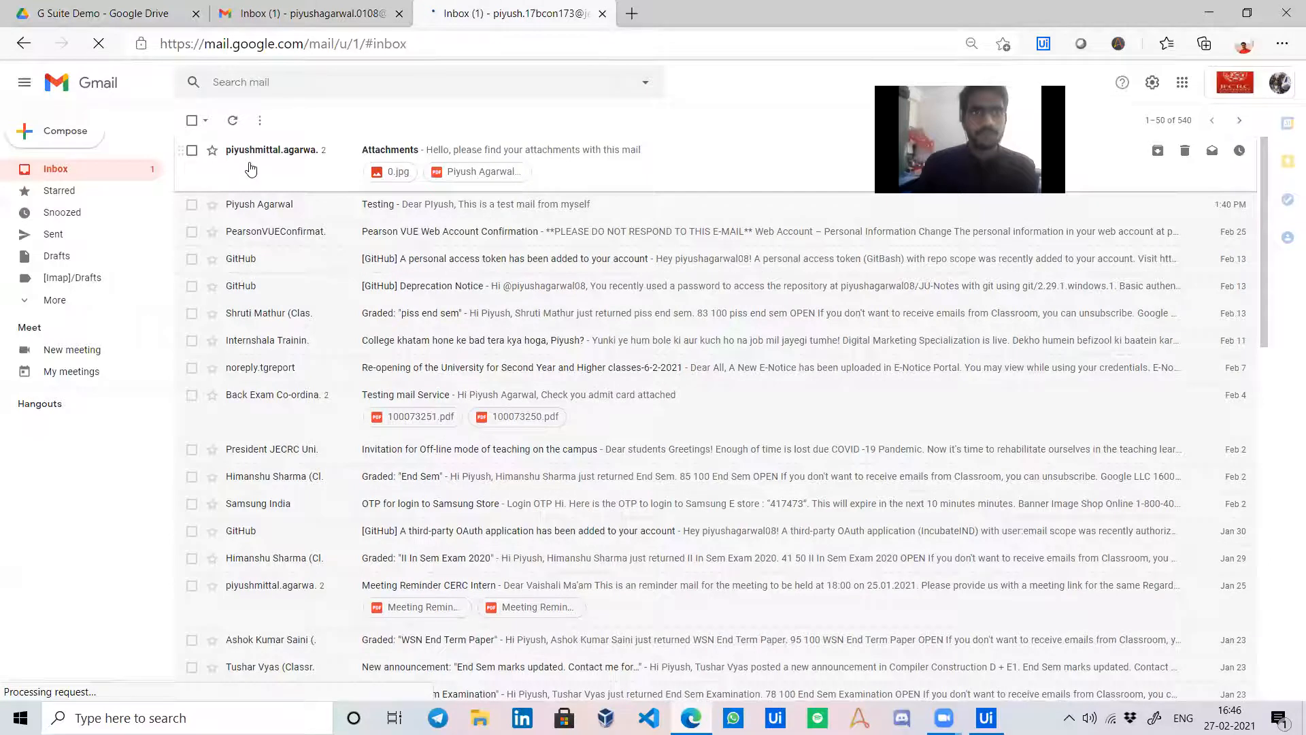
# Open the Attachments thread, confirm it carries 0.jpg and a PDF, and go back to the inbox.
pyautogui.click(251, 169)
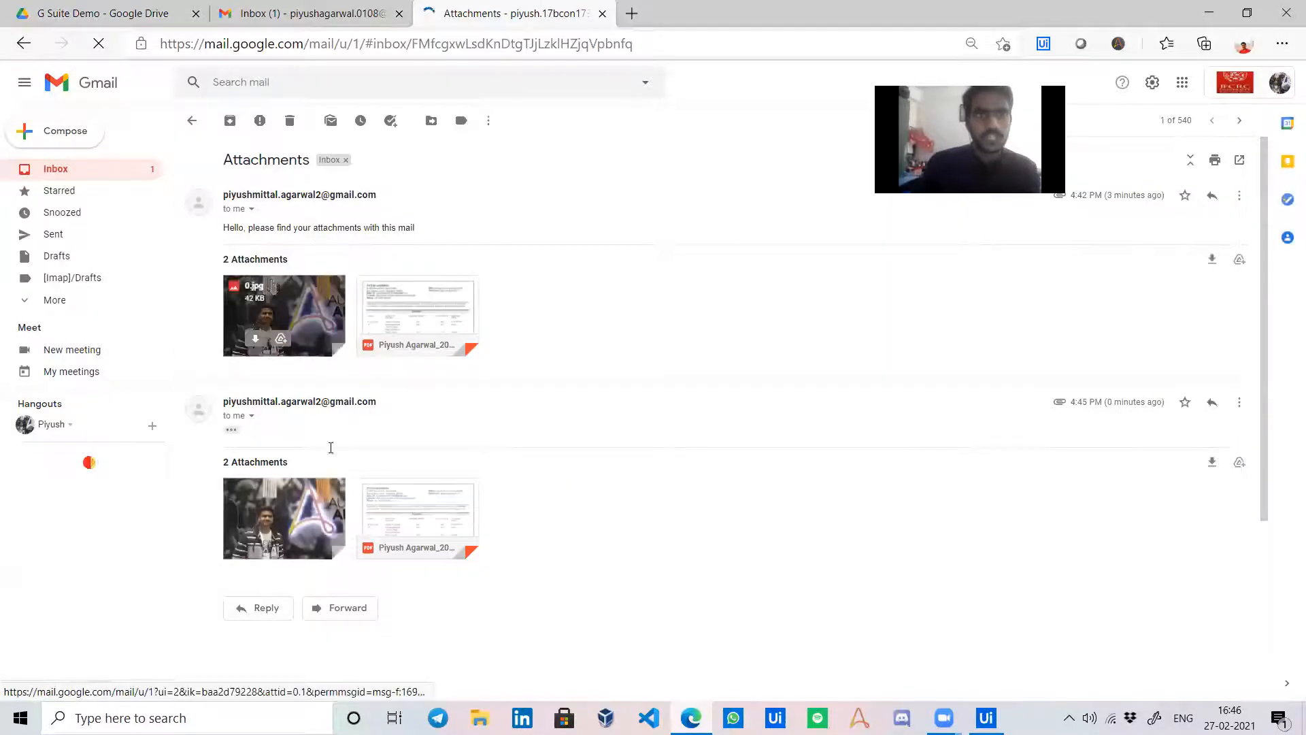
pyautogui.click(232, 429)
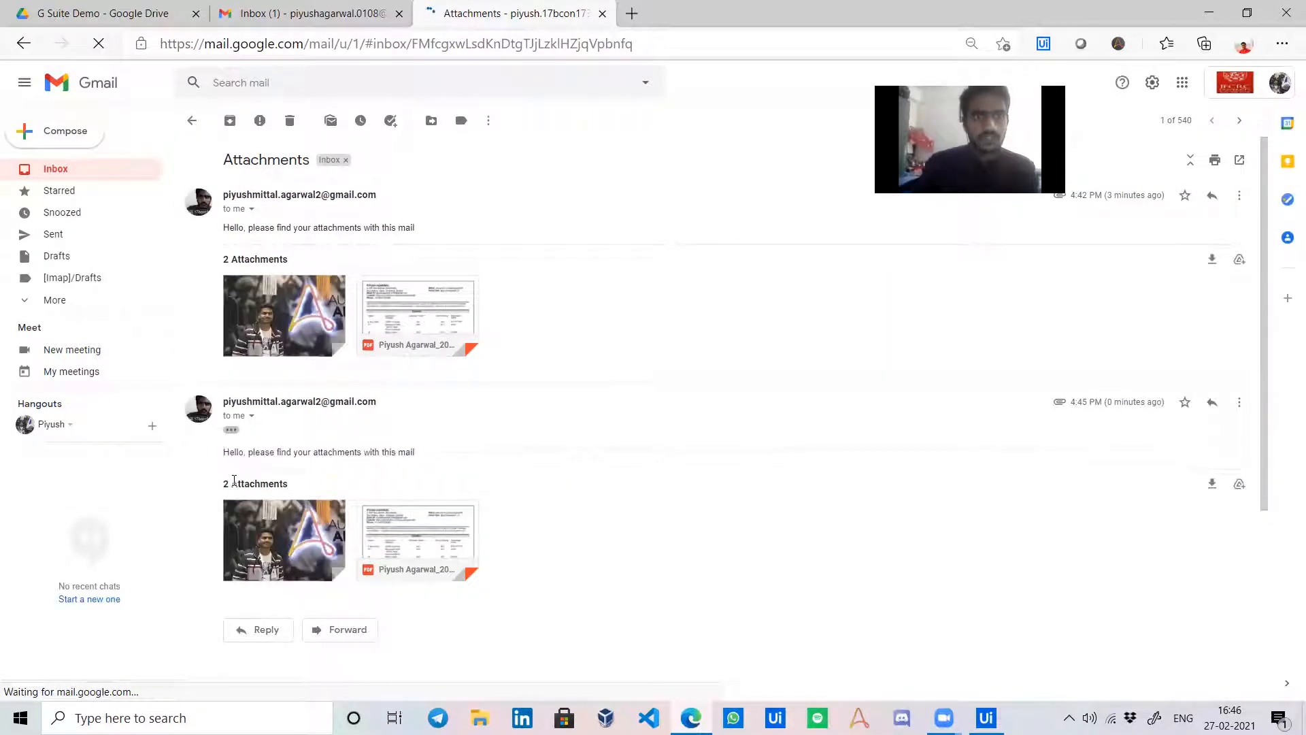
pyautogui.click(192, 121)
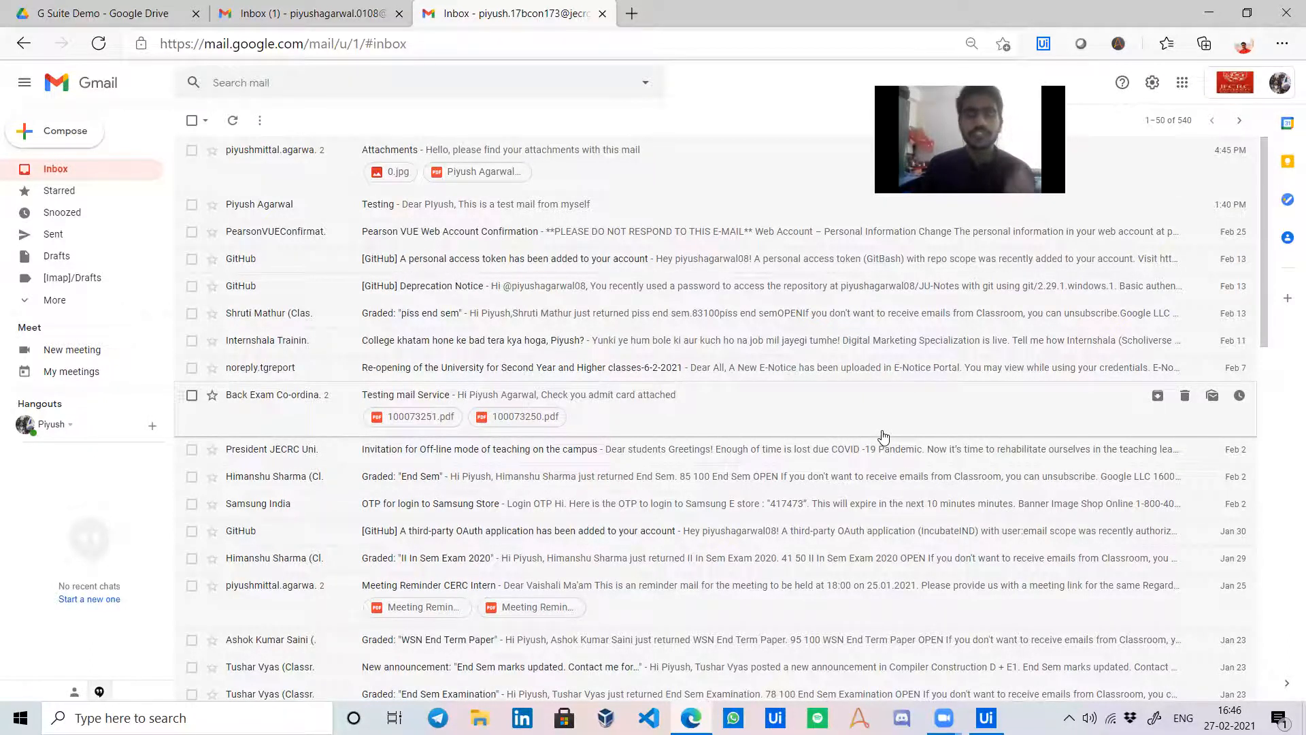
pyautogui.moveTo(987, 718)
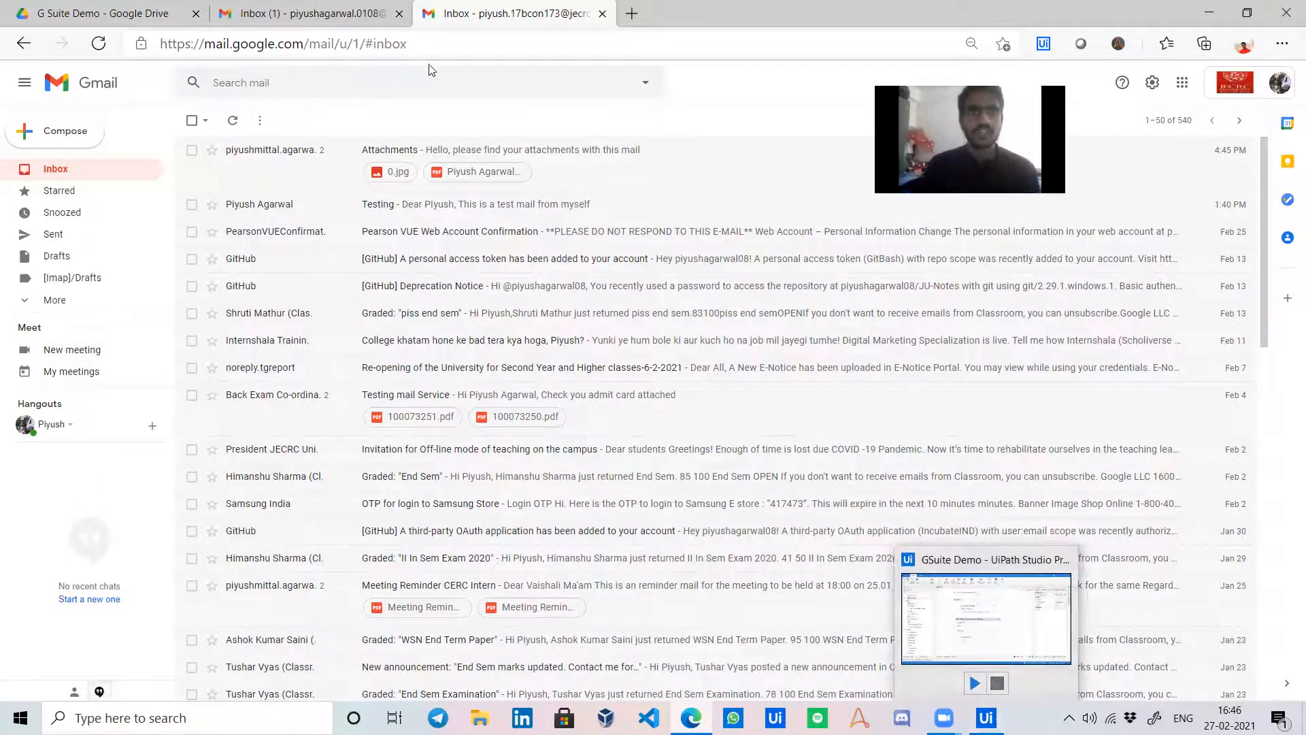
# Review the G Suite Demo Drive folder, then return to the second account's inbox tab.
pyautogui.click(109, 8)
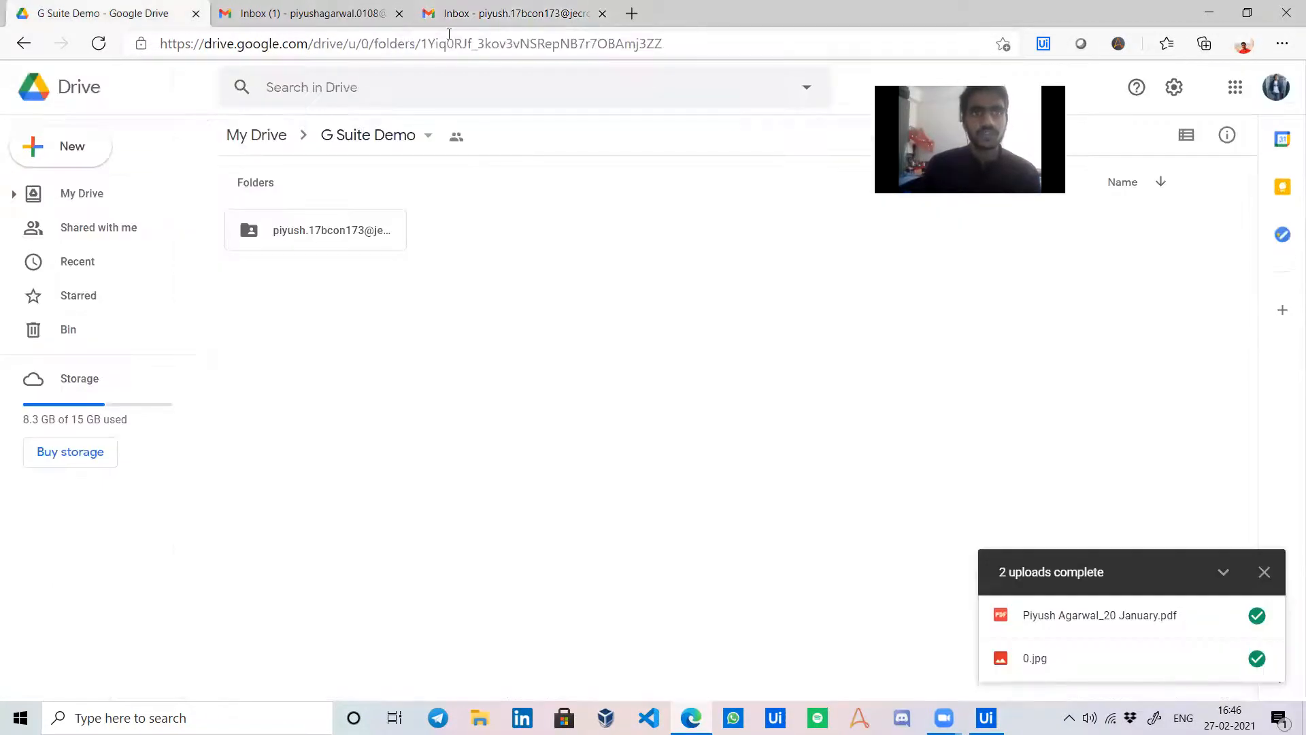
pyautogui.click(490, 45)
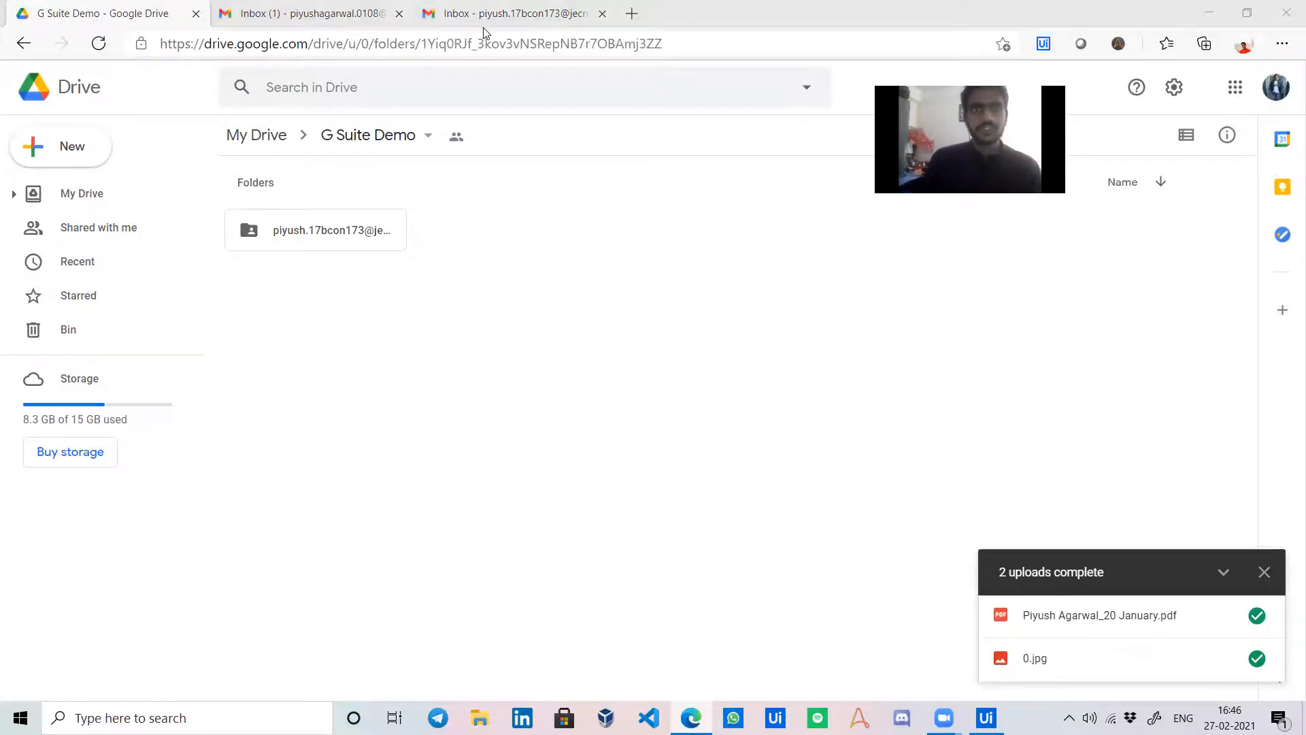
pyautogui.click(484, 14)
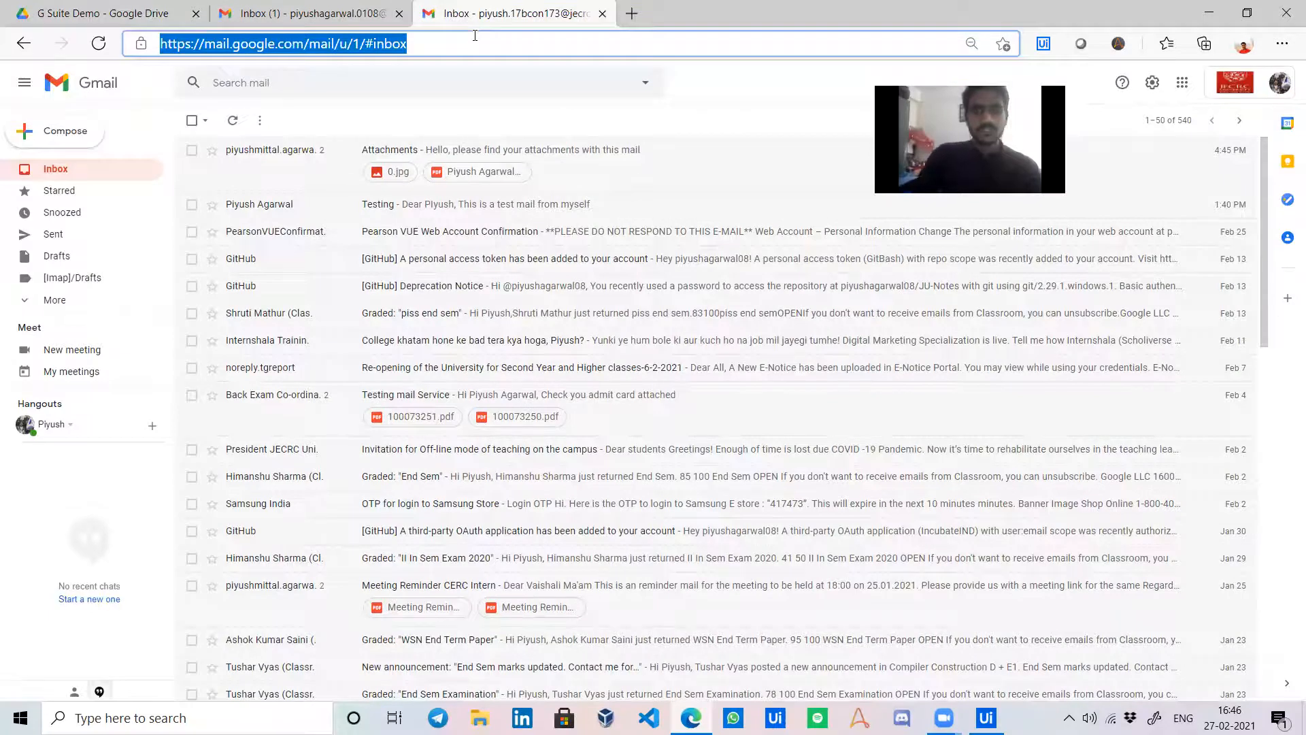
# Load cloud.uipath.com in that tab and close the first Gmail inbox tab.
pyautogui.write('clo')
pyautogui.press('Return')
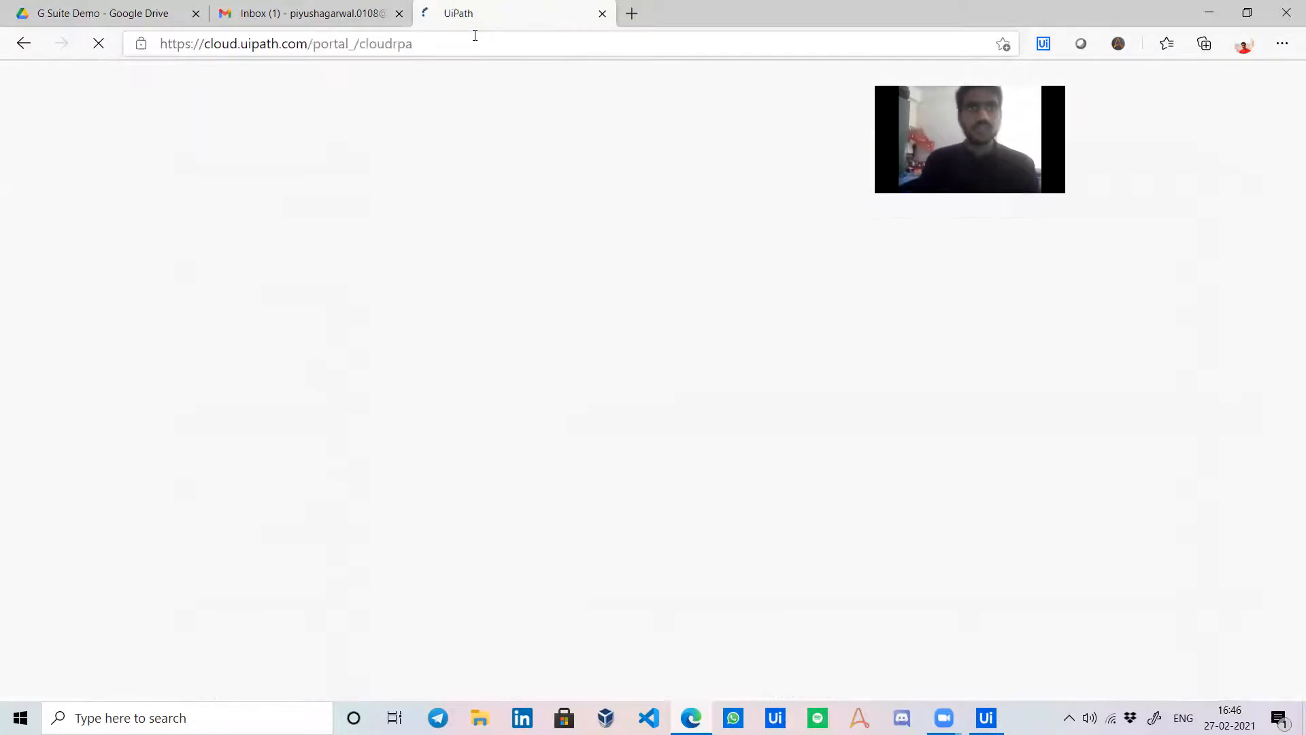
pyautogui.click(398, 13)
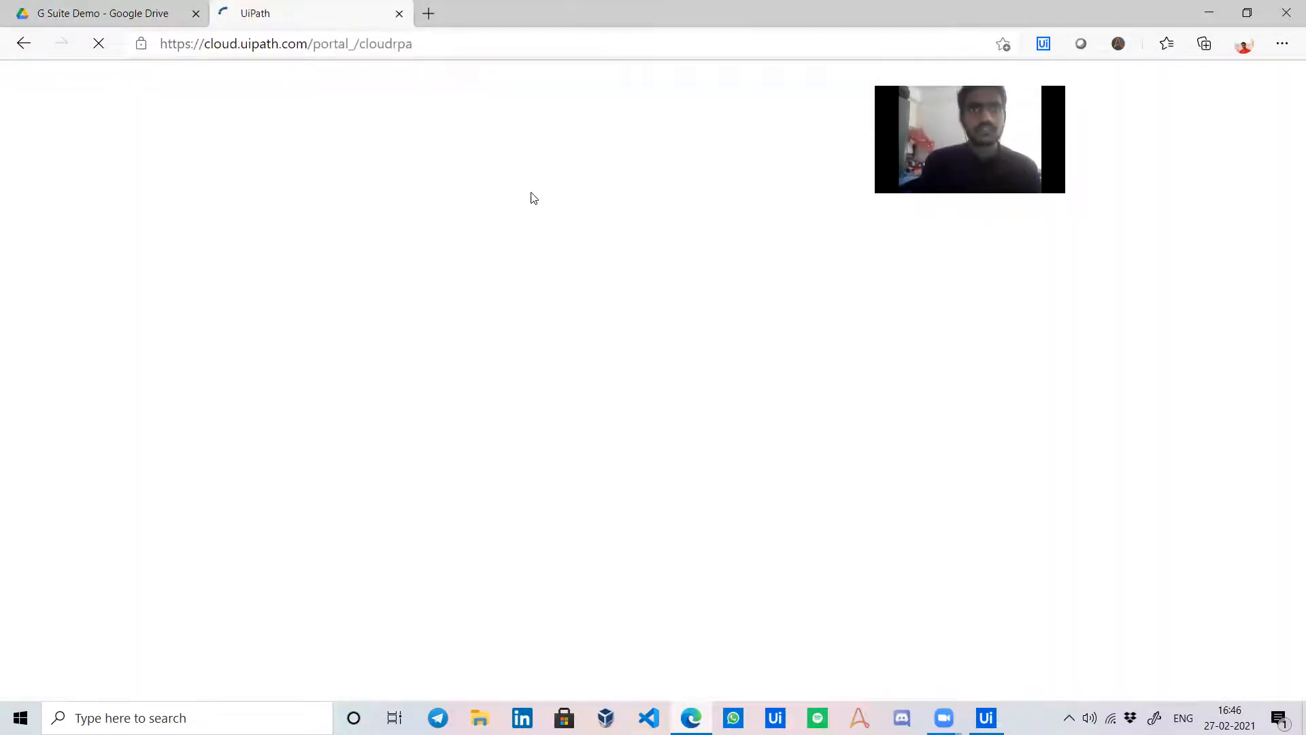
pyautogui.moveTo(1013, 138); pyautogui.dragTo(1211, 195)
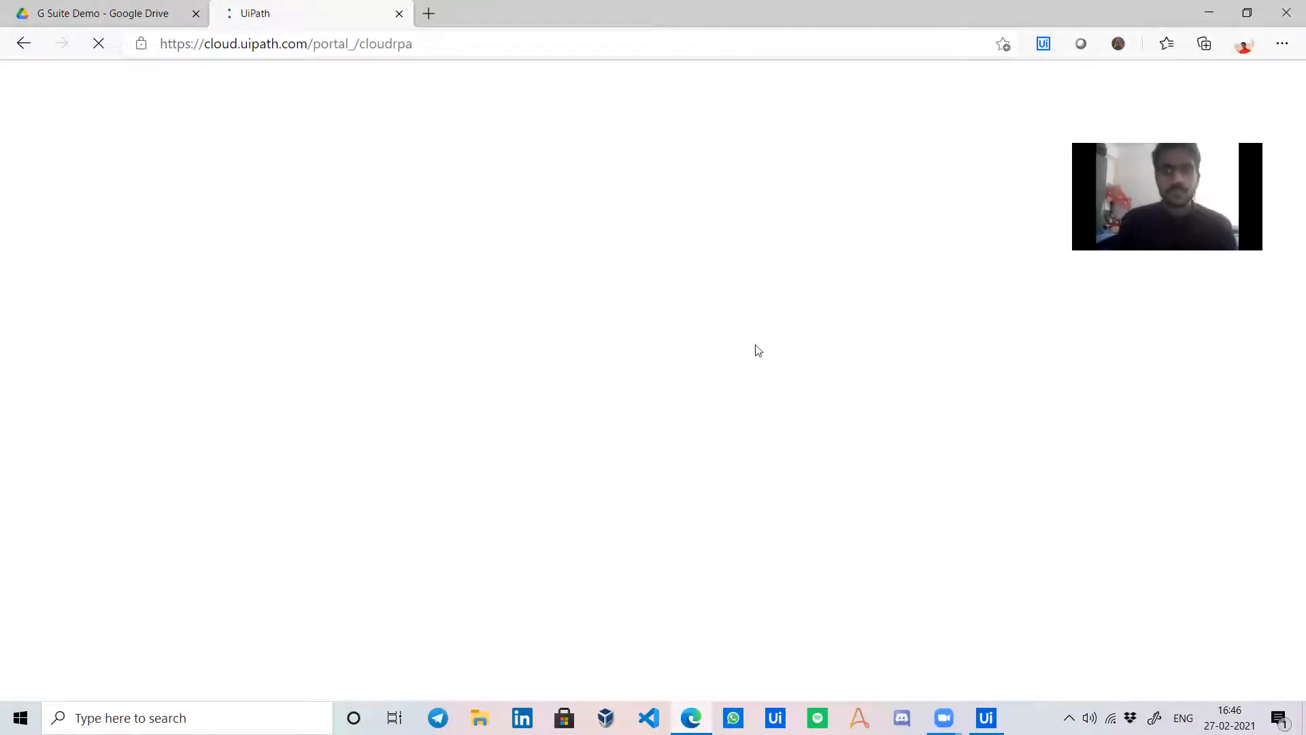
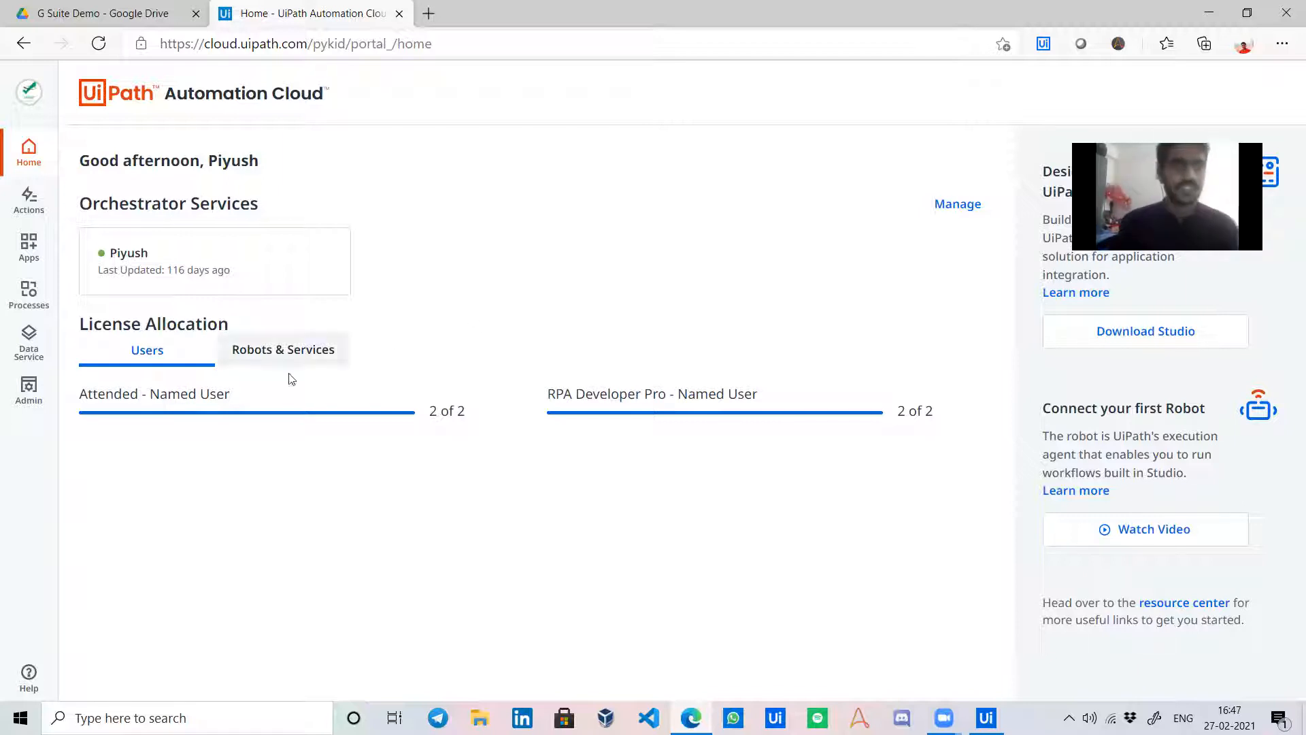
# Load App Studio from the Automation Cloud sidebar, then bring the GSuite Demo workflow back up in Studio.
pyautogui.click(28, 250)
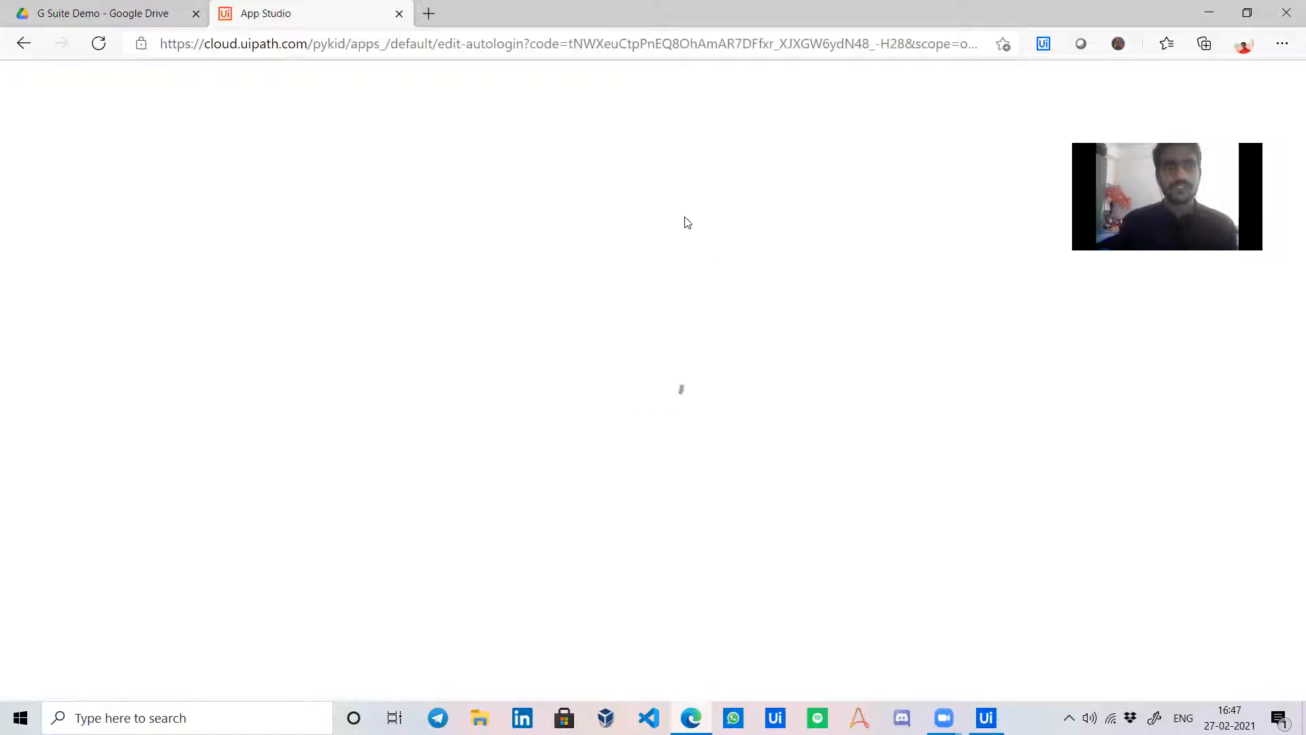
pyautogui.click(986, 718)
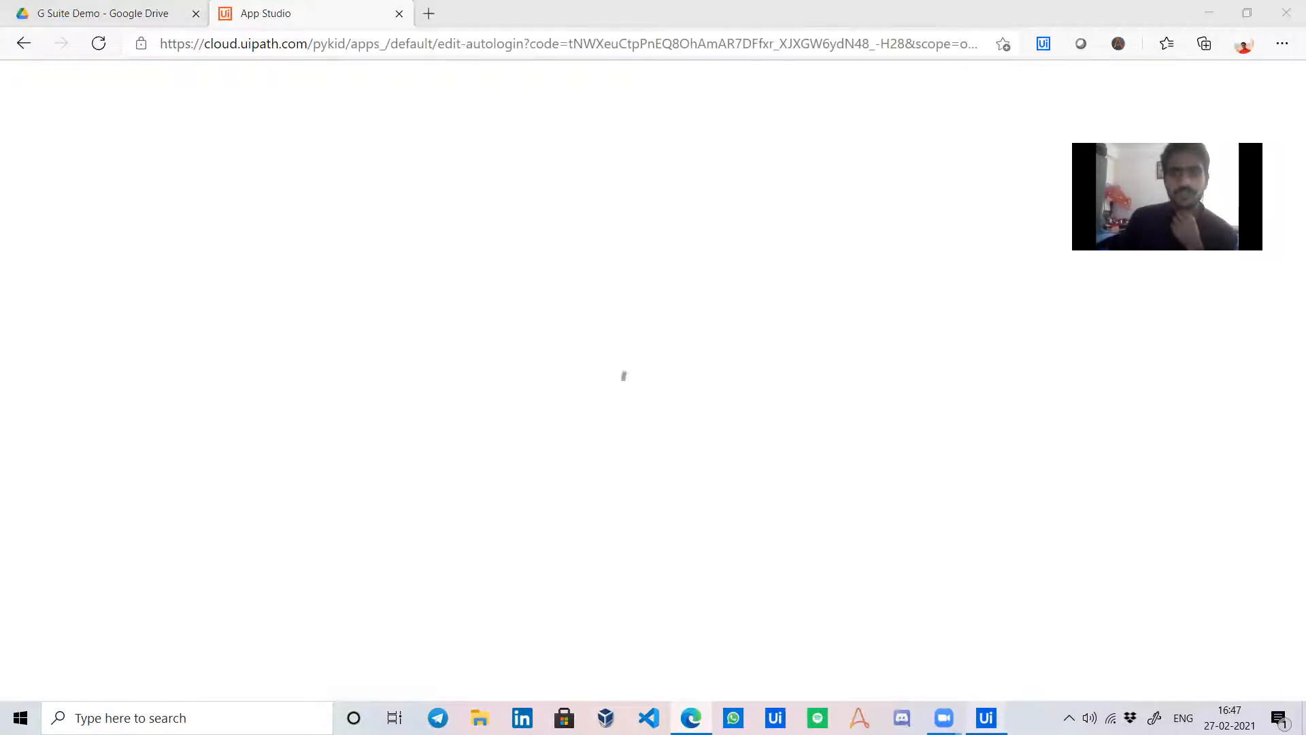
pyautogui.scroll(11, 833, 515)
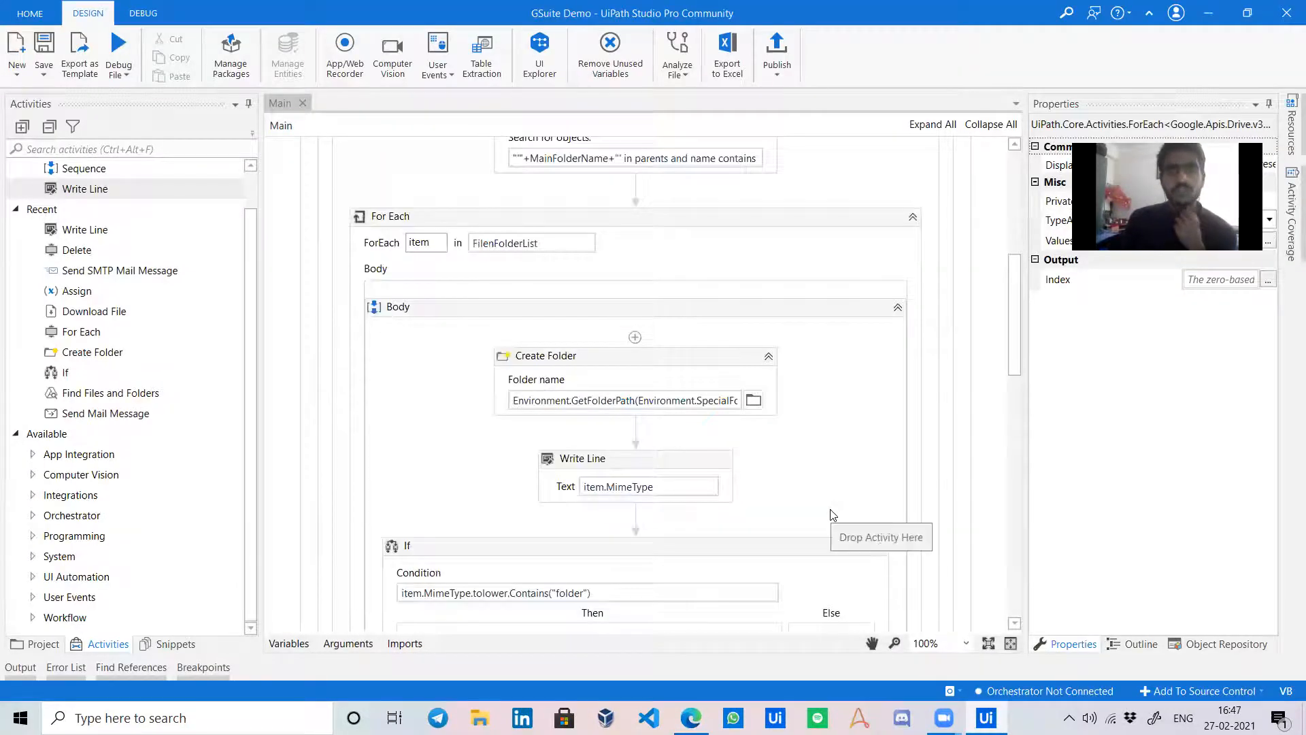
# Review the Drive workflow and the GSuite Application Scope's OAuth settings, then launch UiPath Assistant.
pyautogui.scroll(5, 832, 518)
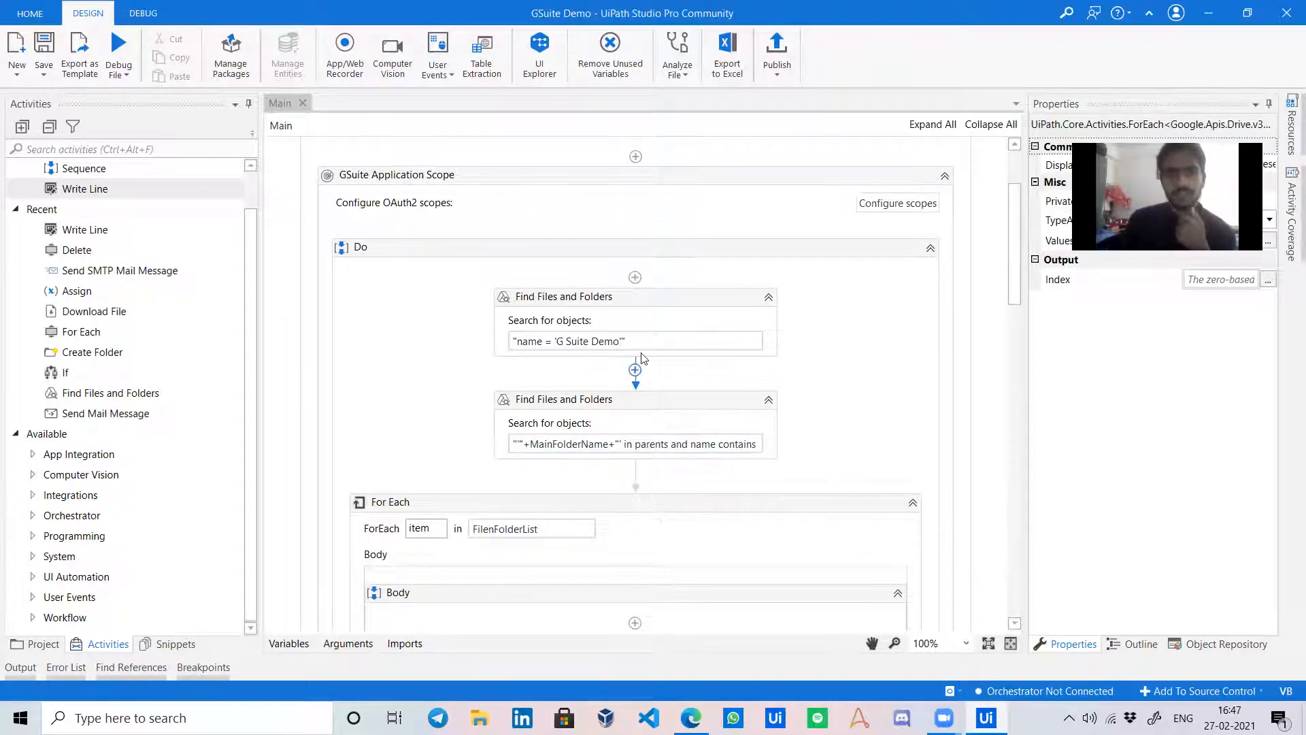
pyautogui.scroll(-10, 647, 334)
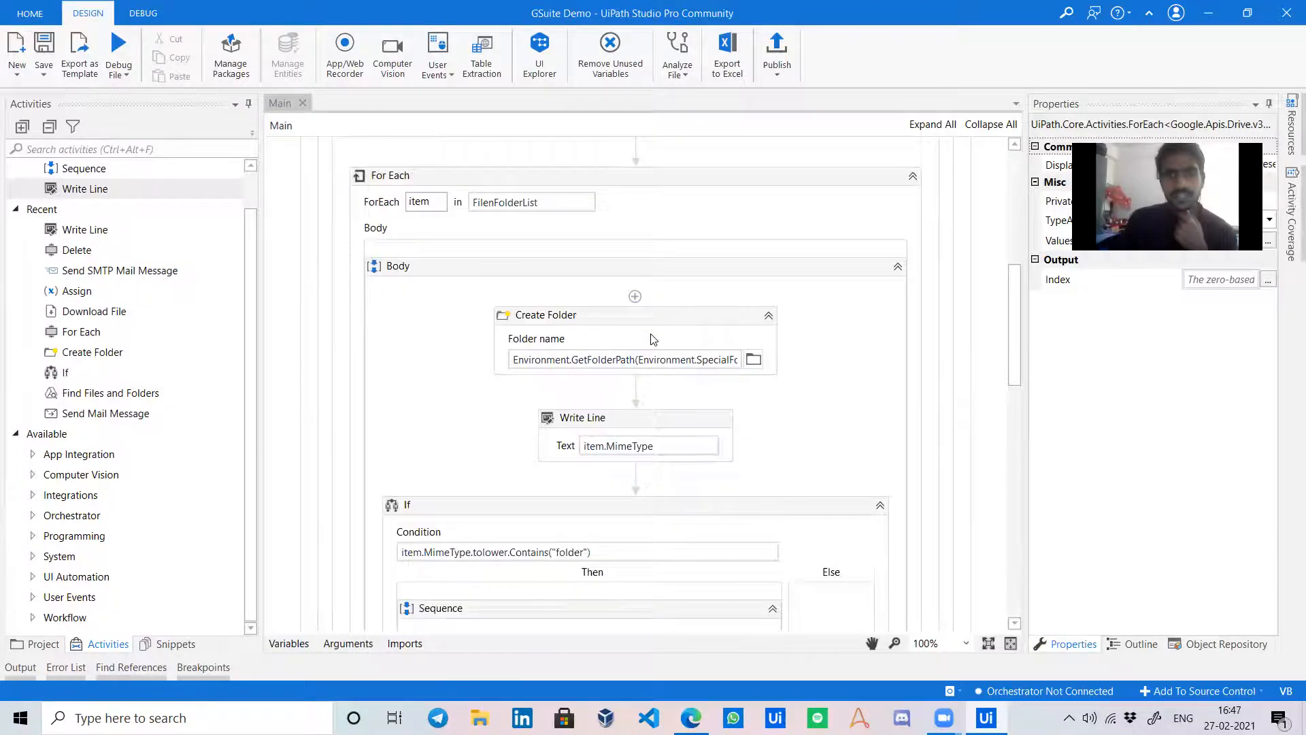
pyautogui.scroll(-7, 642, 433)
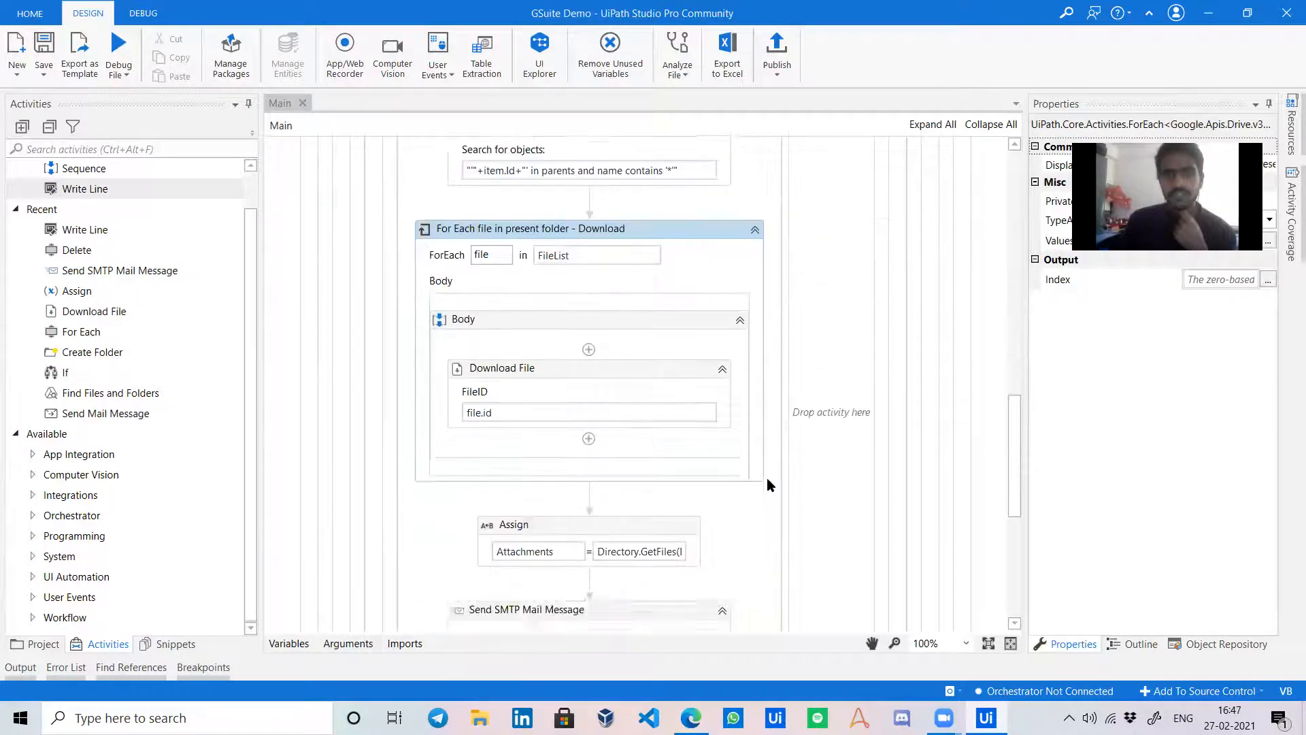
pyautogui.scroll(4, 803, 346)
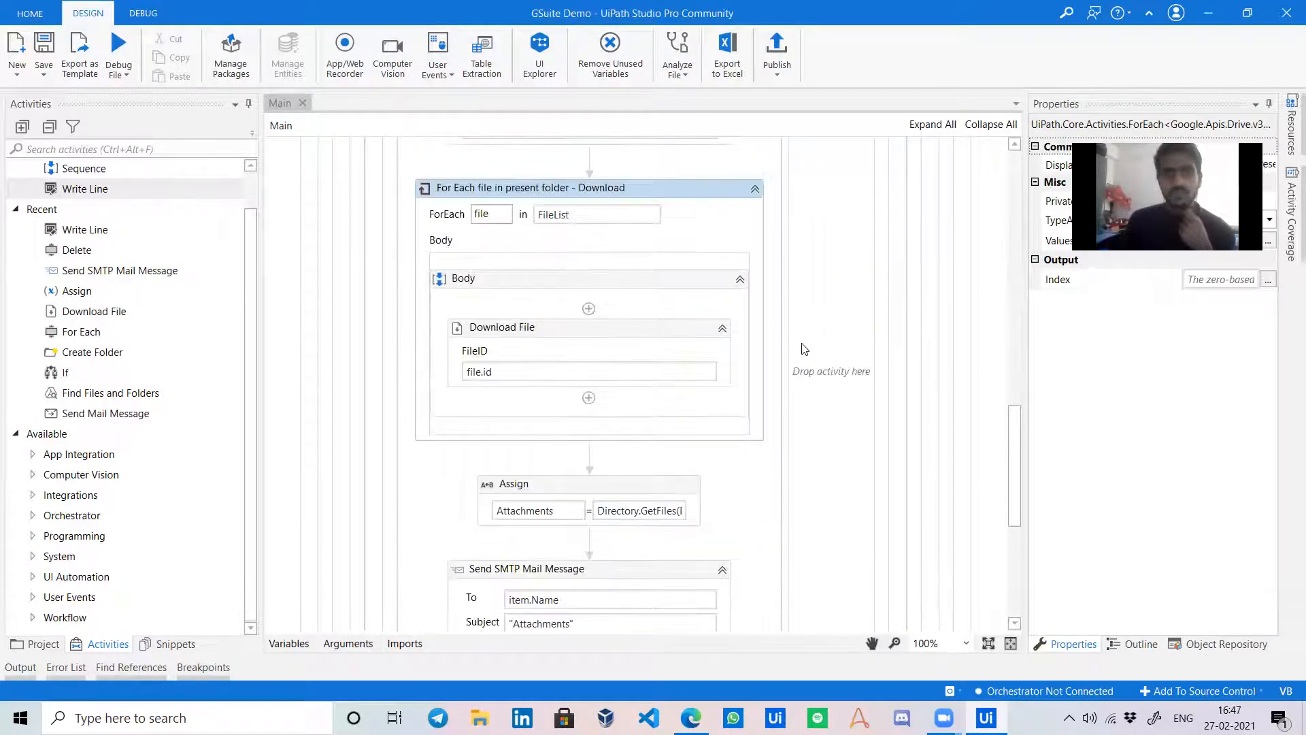
pyautogui.scroll(12, 804, 349)
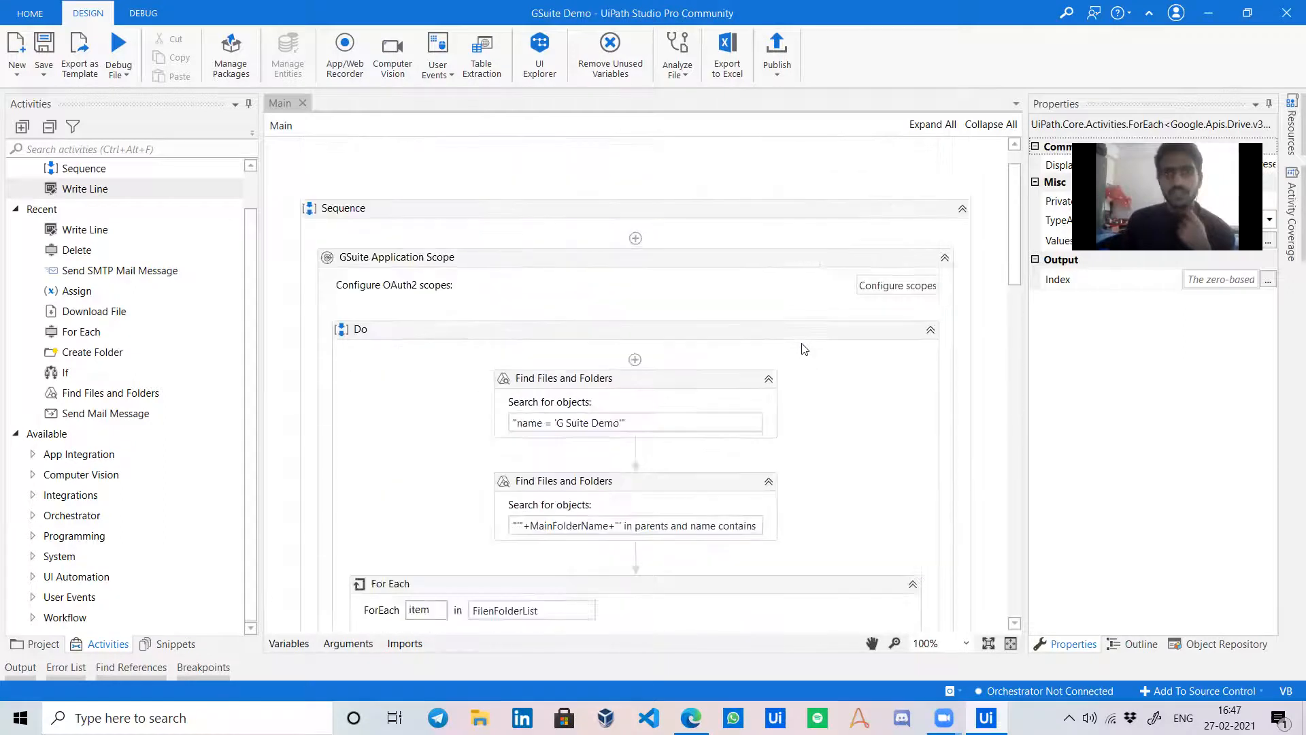
pyautogui.click(703, 336)
pyautogui.scroll(-2, 704, 336)
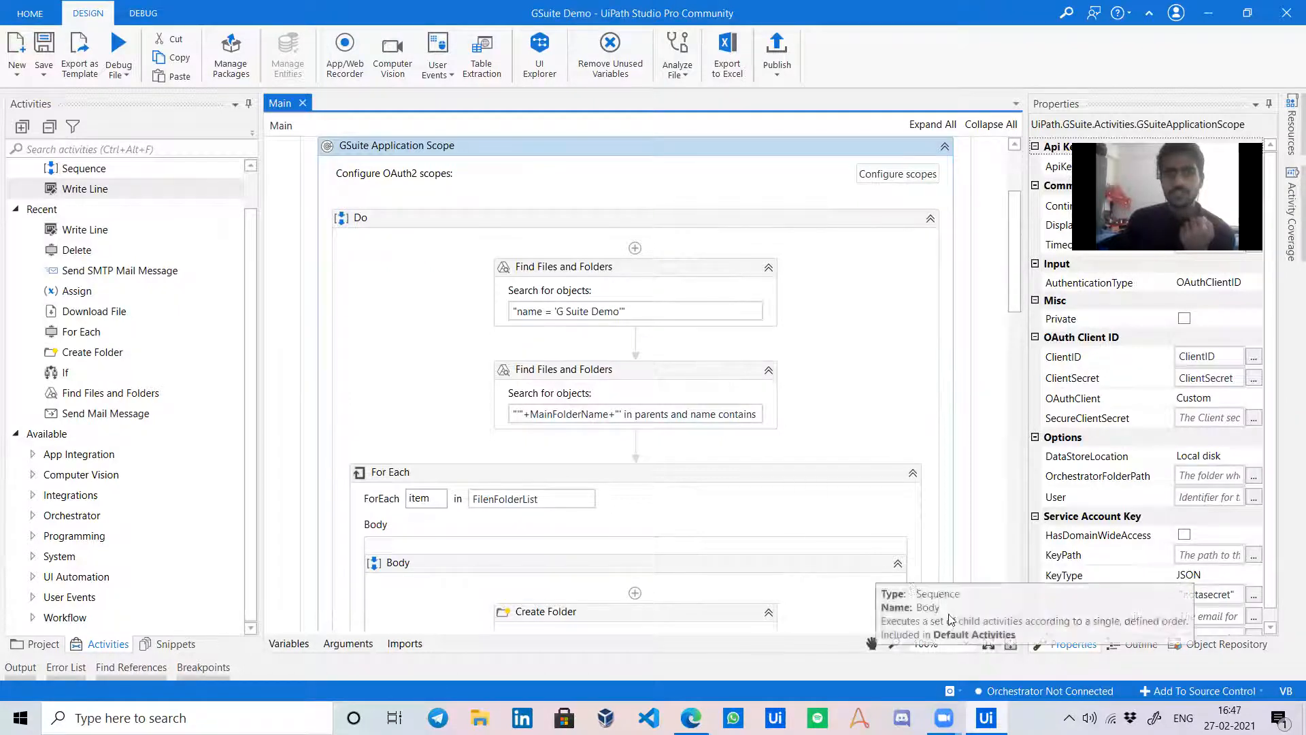
pyautogui.click(1068, 717)
pyautogui.click(1087, 684)
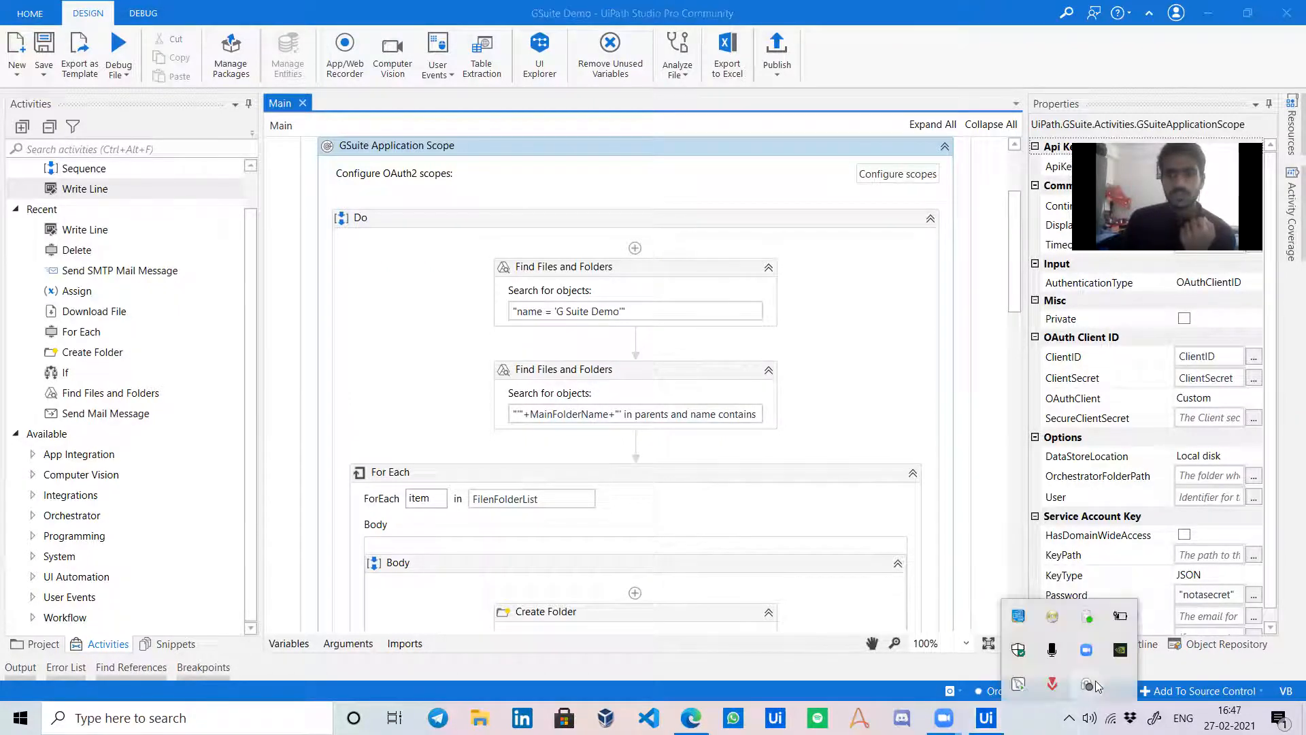
# Connect the Assistant to cloud Orchestrator using Machine Key and the saved URL, then close it.
pyautogui.click(874, 109)
pyautogui.click(915, 124)
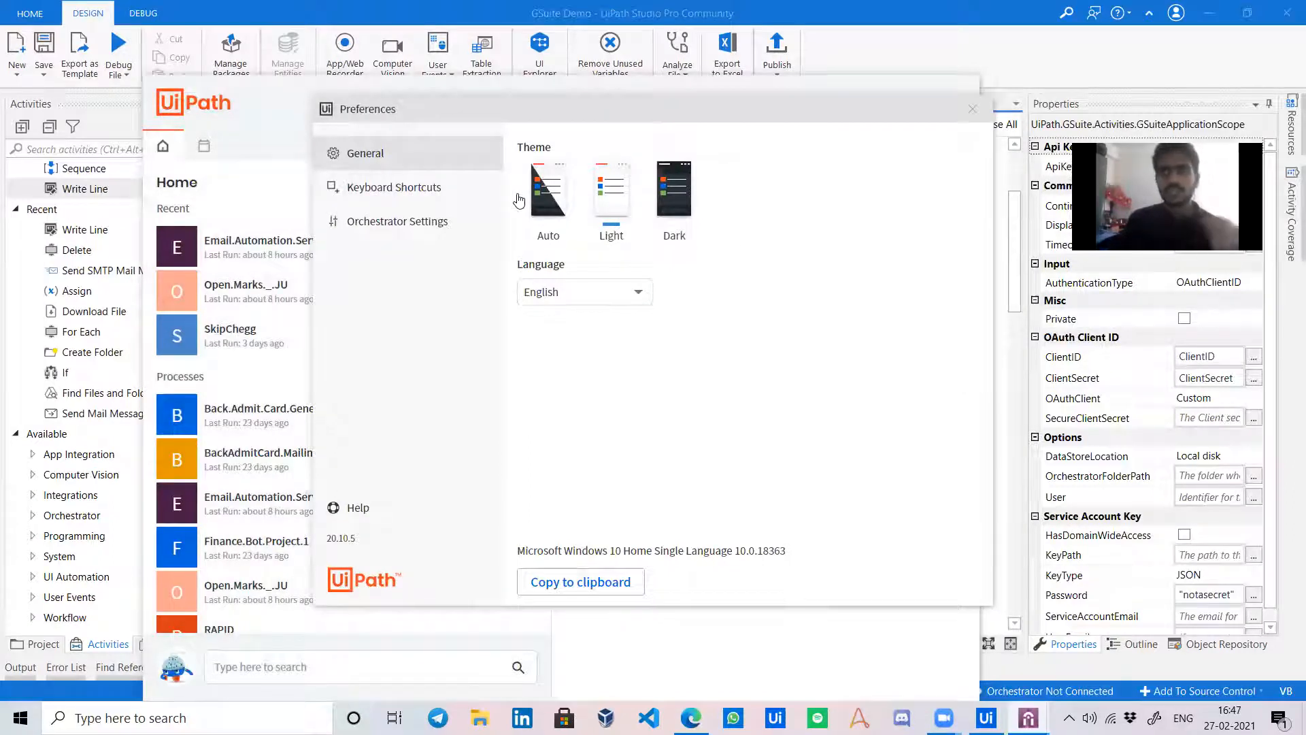
pyautogui.click(427, 223)
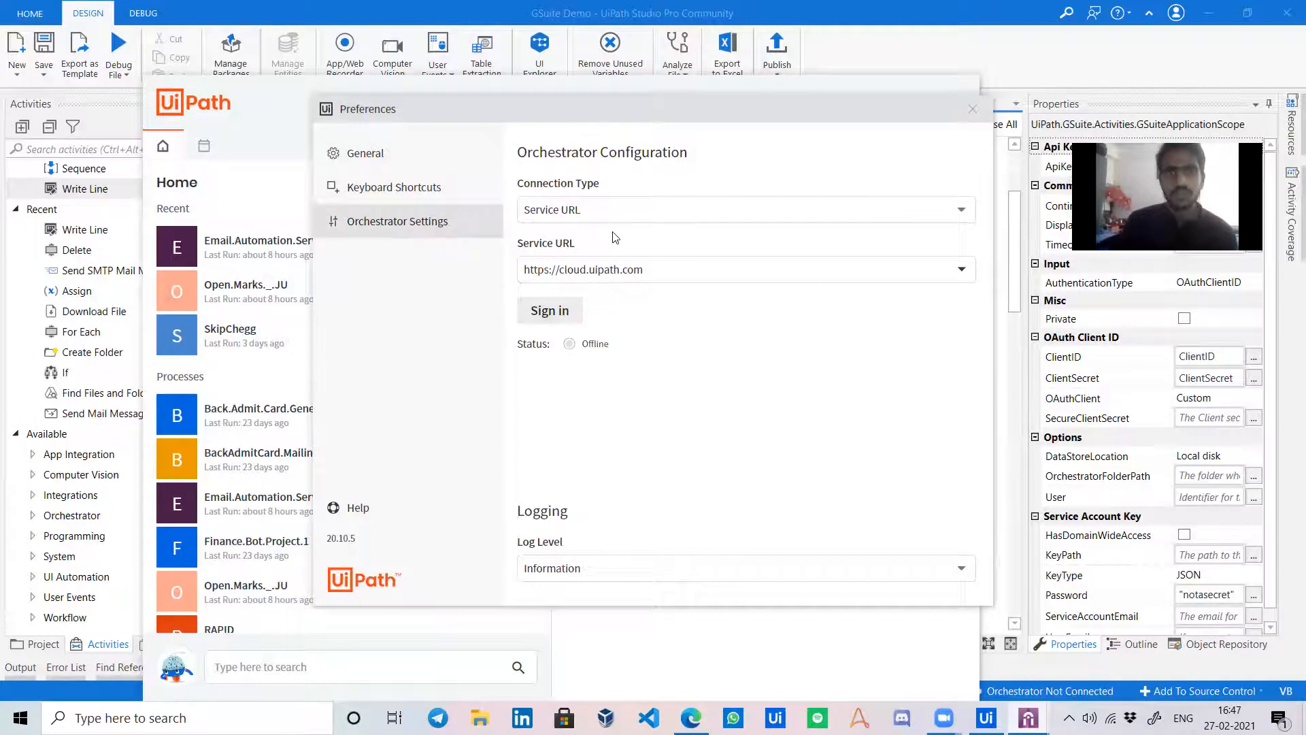
pyautogui.click(615, 214)
pyautogui.click(615, 265)
pyautogui.click(612, 329)
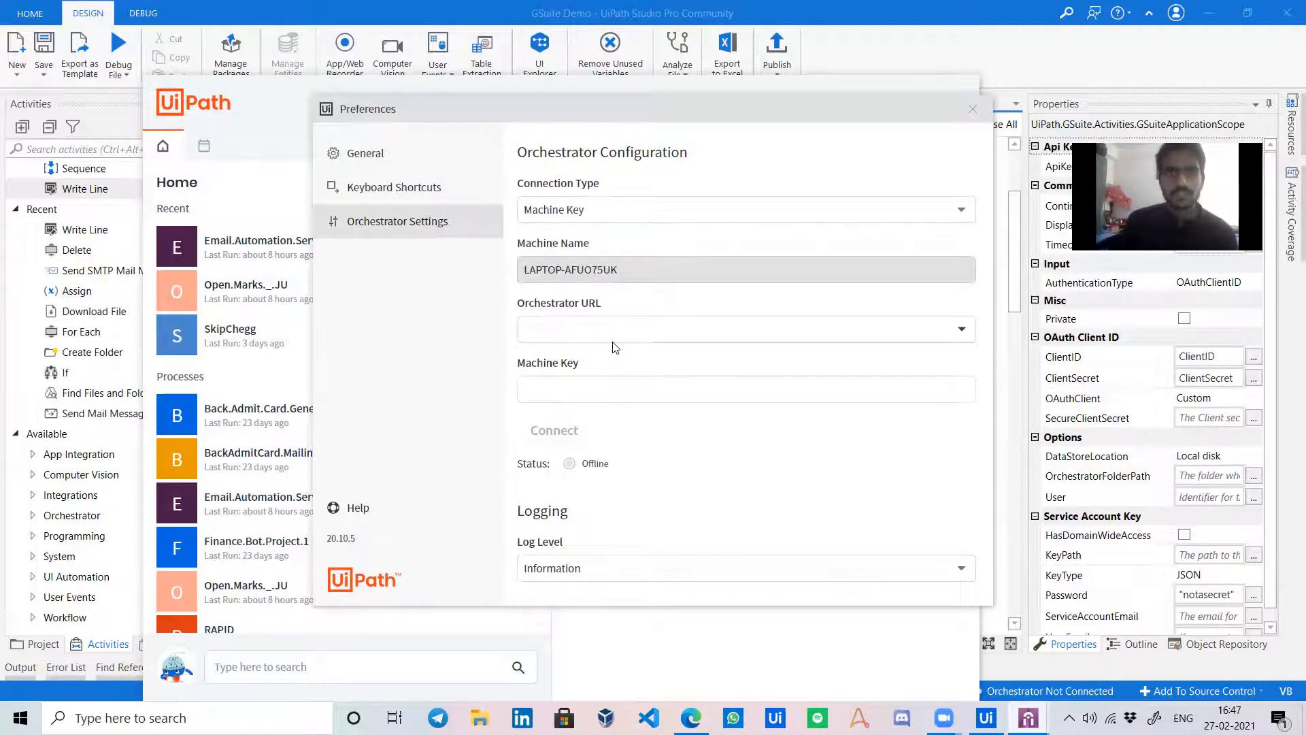
pyautogui.click(621, 408)
pyautogui.click(570, 436)
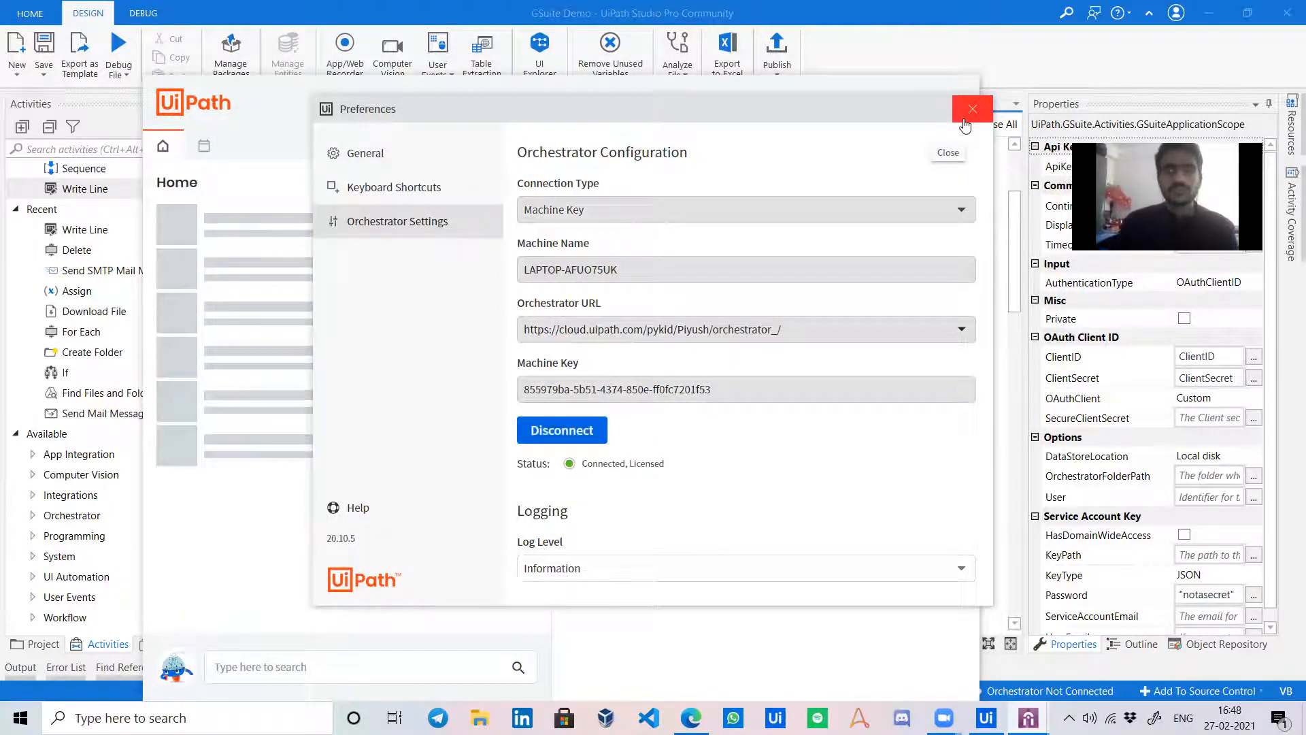
pyautogui.click(972, 110)
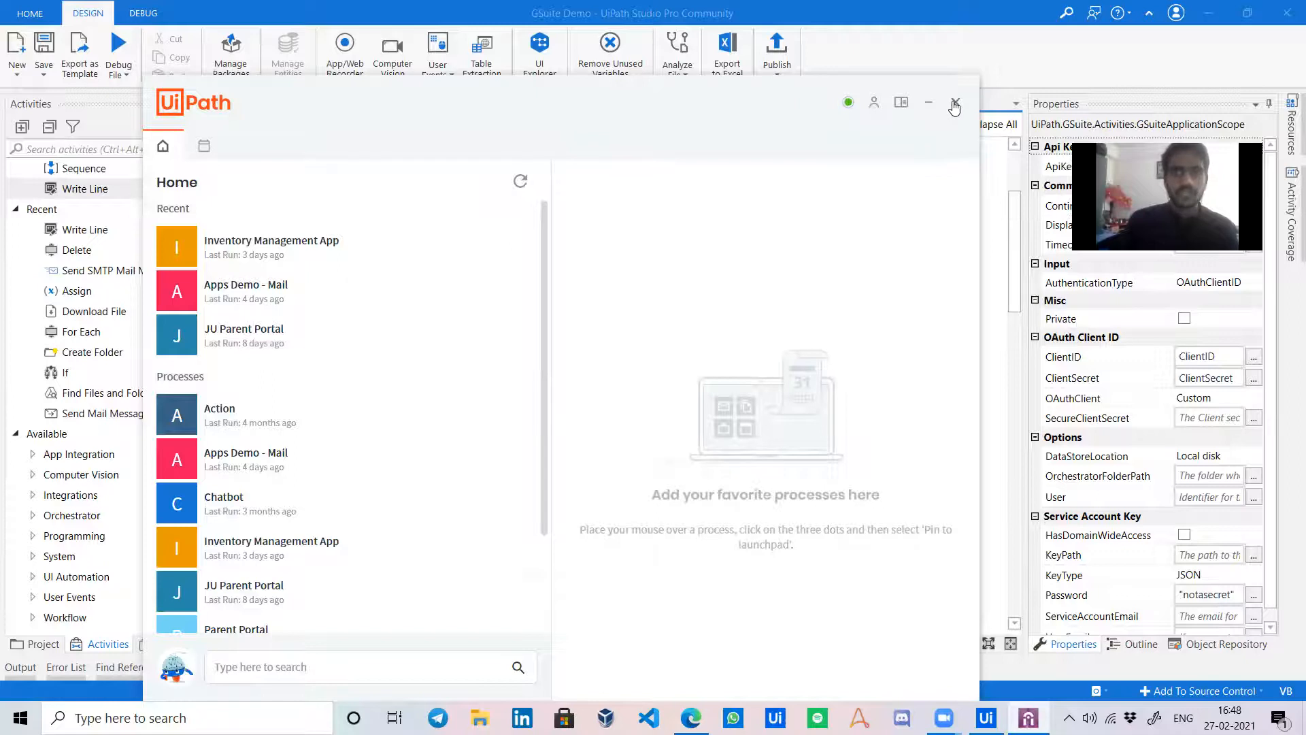
pyautogui.click(955, 103)
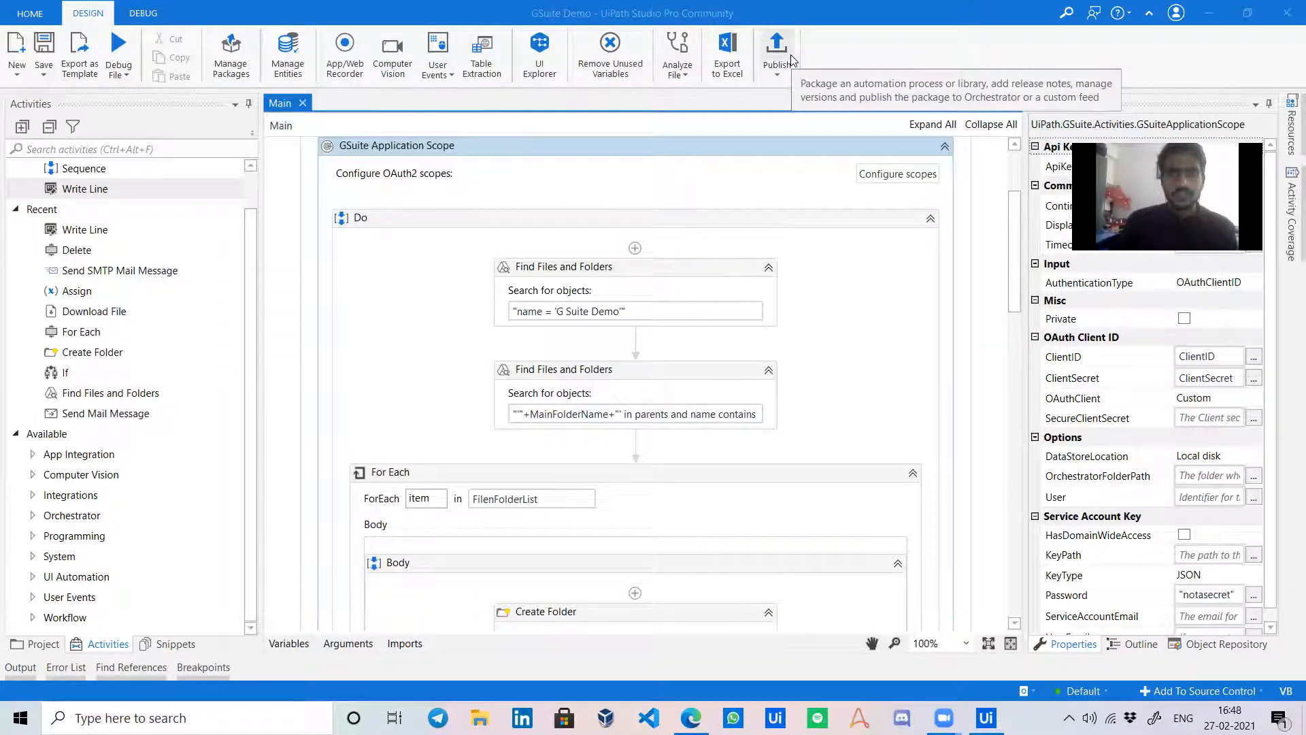
# Drop a second Write Line into the For Each body below the item.MimeType Write Line.
pyautogui.scroll(-1, 790, 56)
pyautogui.scroll(-9, 881, 214)
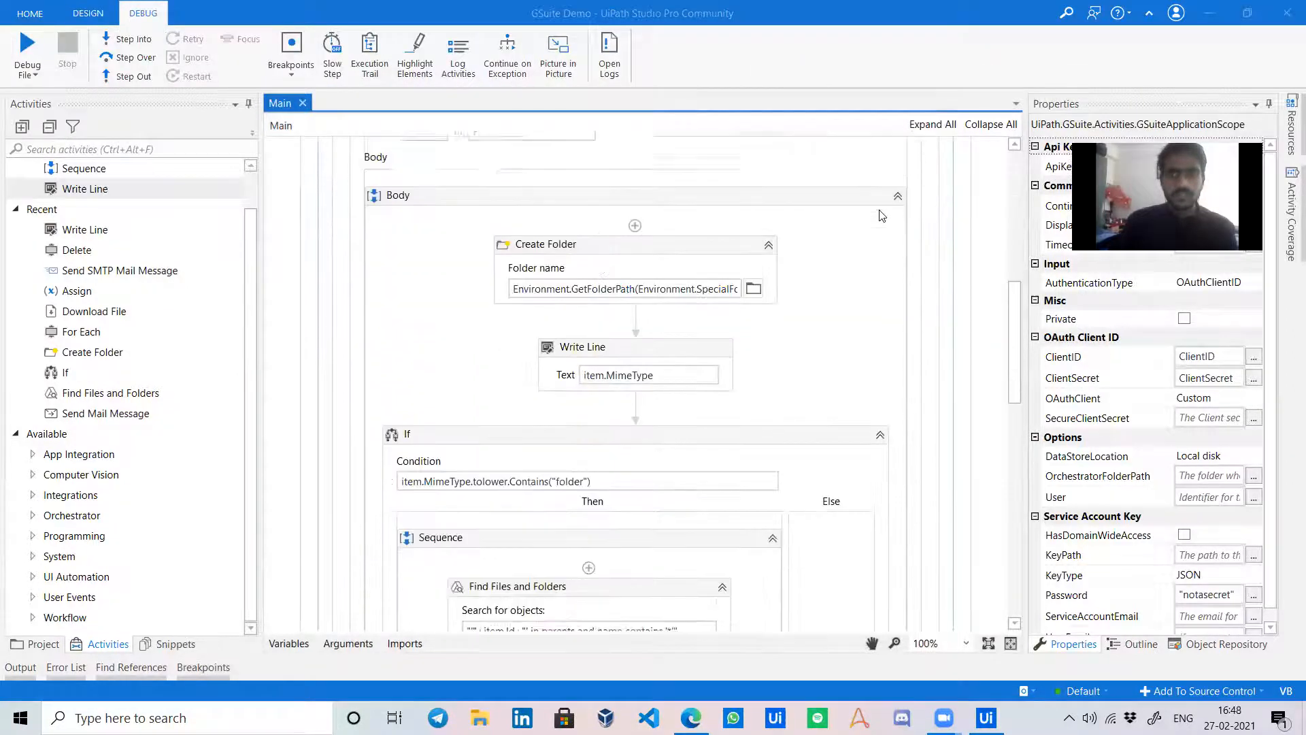
pyautogui.scroll(-2, 880, 215)
pyautogui.scroll(-2, 866, 239)
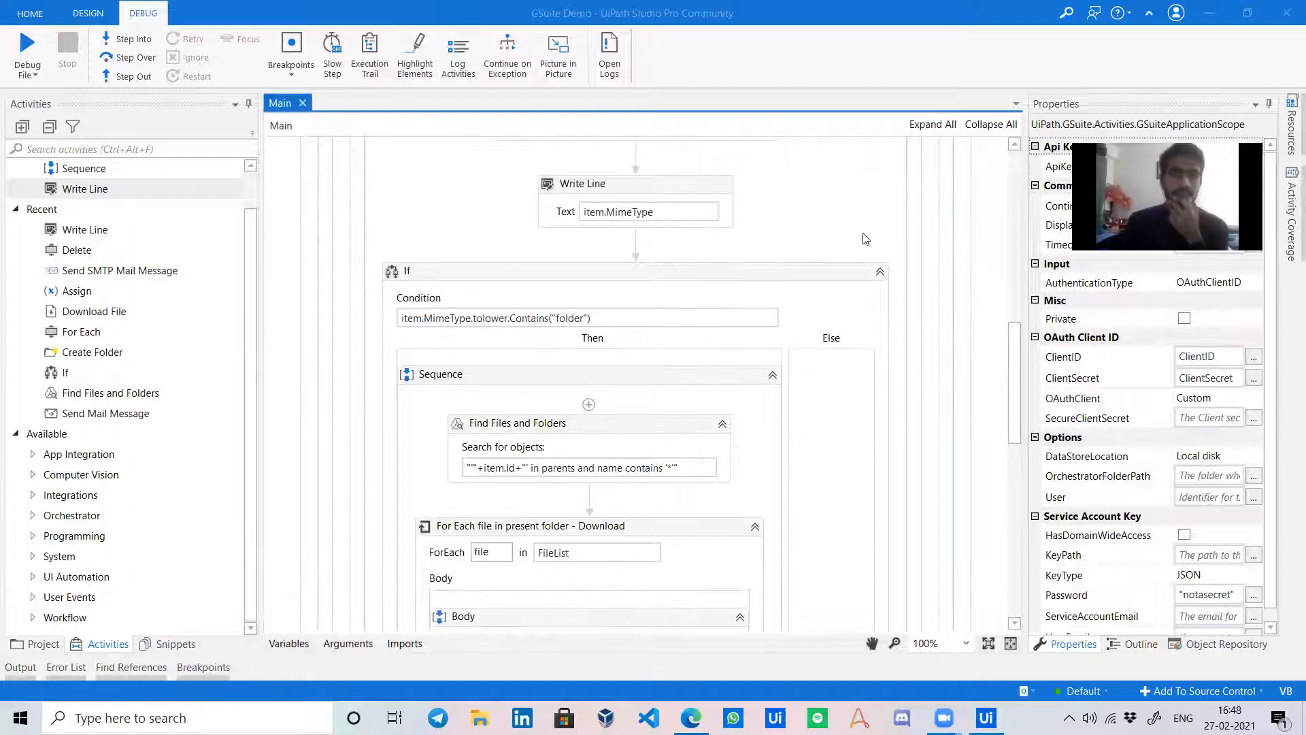
pyautogui.scroll(-1, 866, 239)
pyautogui.scroll(-3, 865, 239)
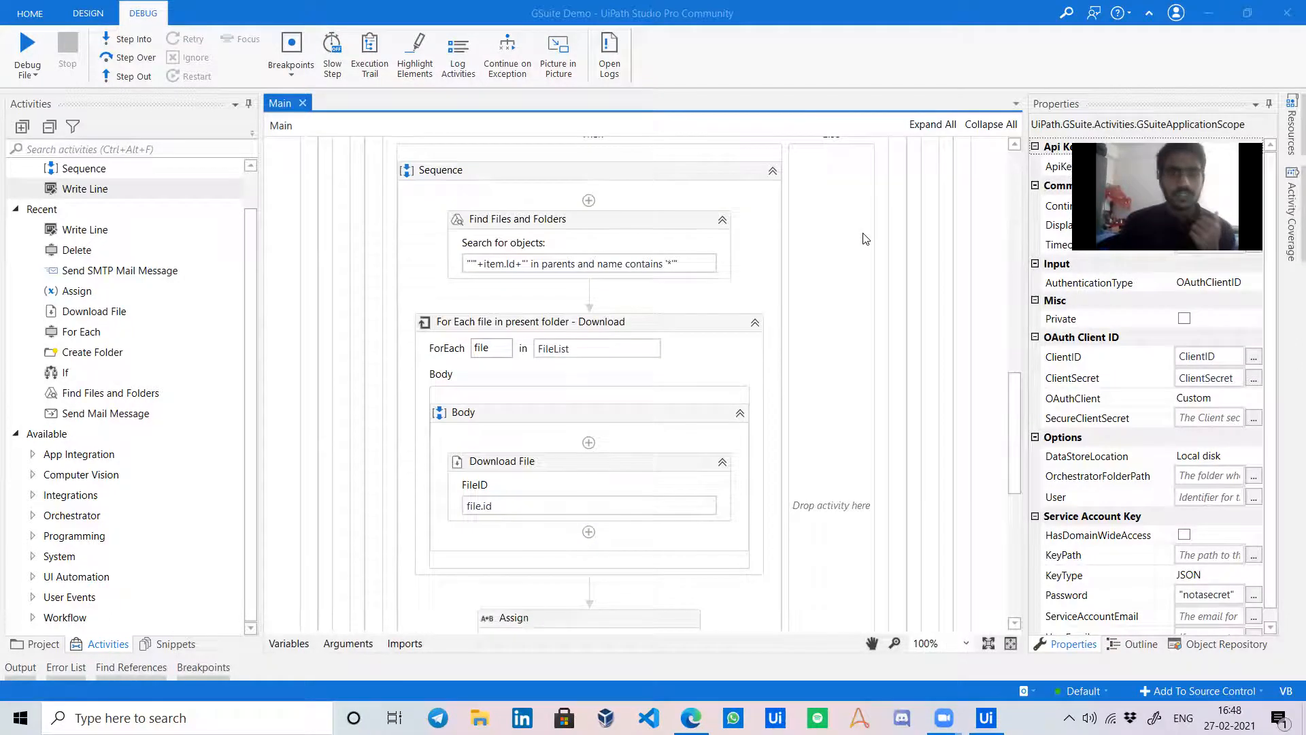
pyautogui.scroll(8, 866, 238)
pyautogui.scroll(2, 866, 239)
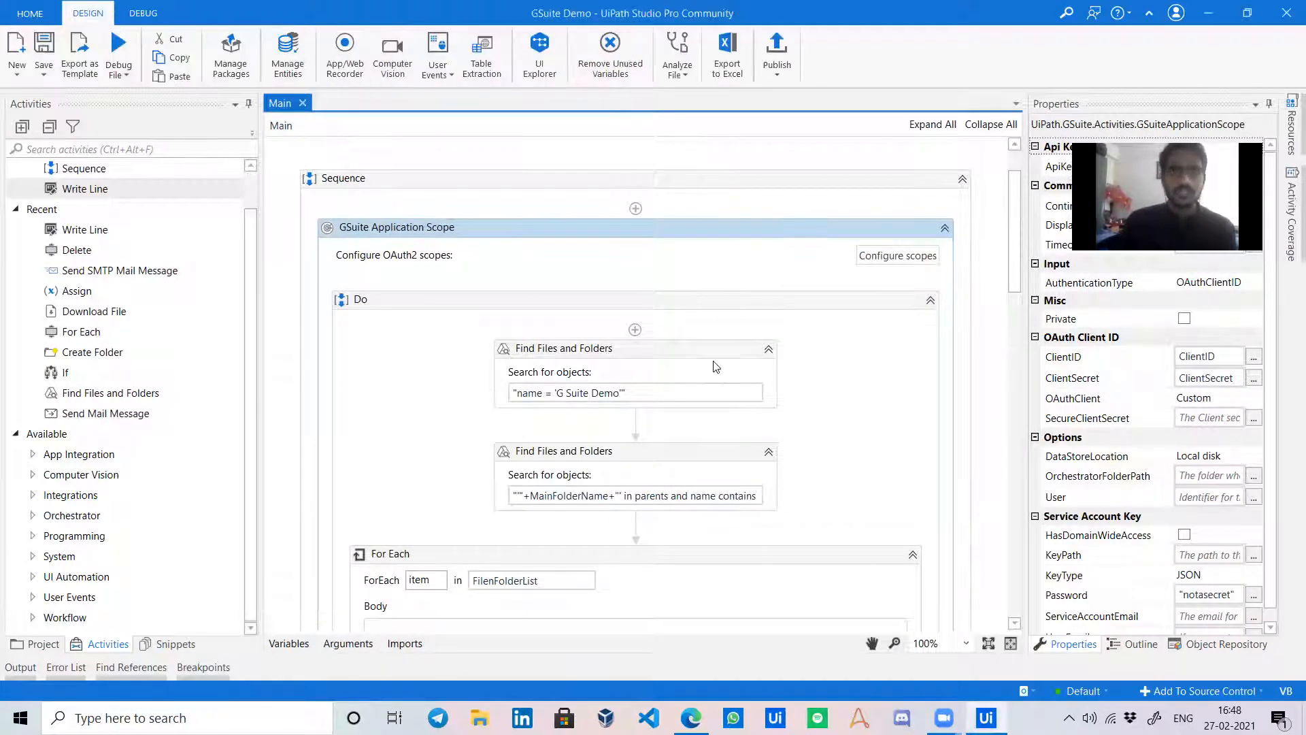
pyautogui.scroll(-7, 680, 408)
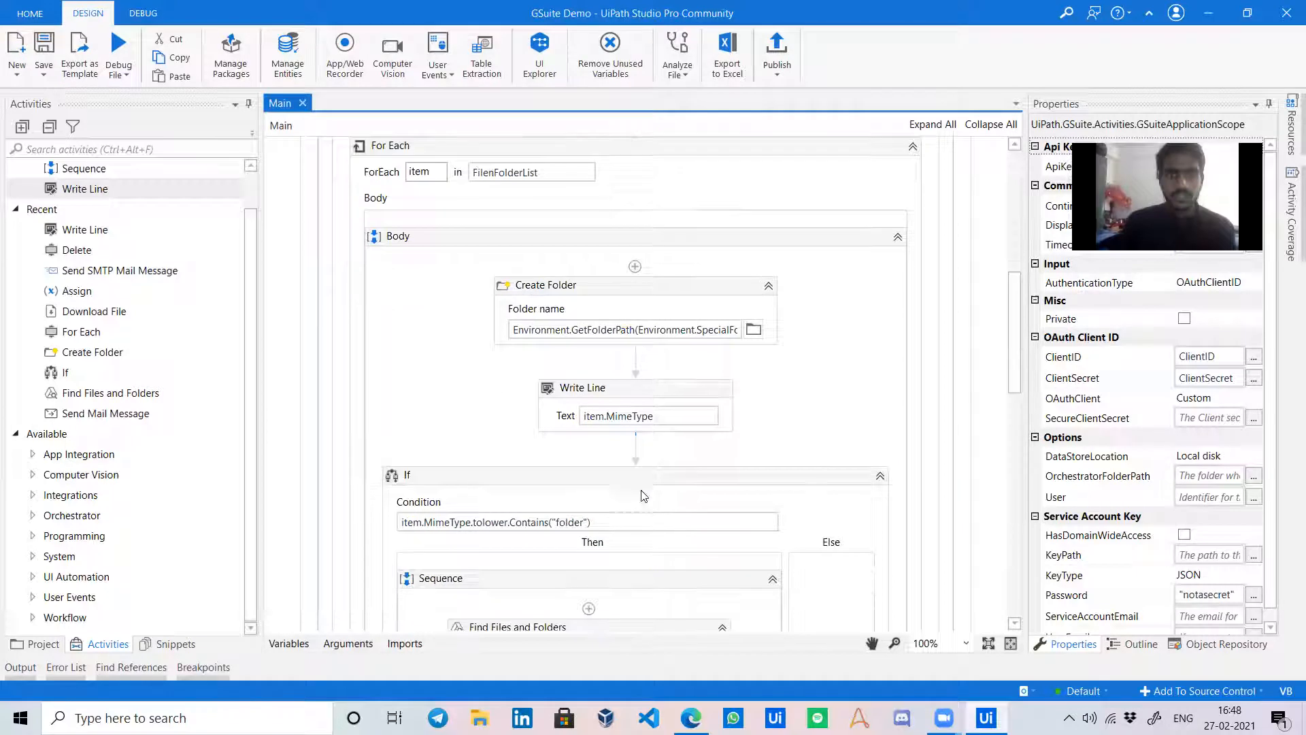
pyautogui.moveTo(165, 191); pyautogui.dragTo(680, 470)
# Set the new Write Line's text to item.LastModifyingUser.
pyautogui.click(610, 503)
pyautogui.write('i')
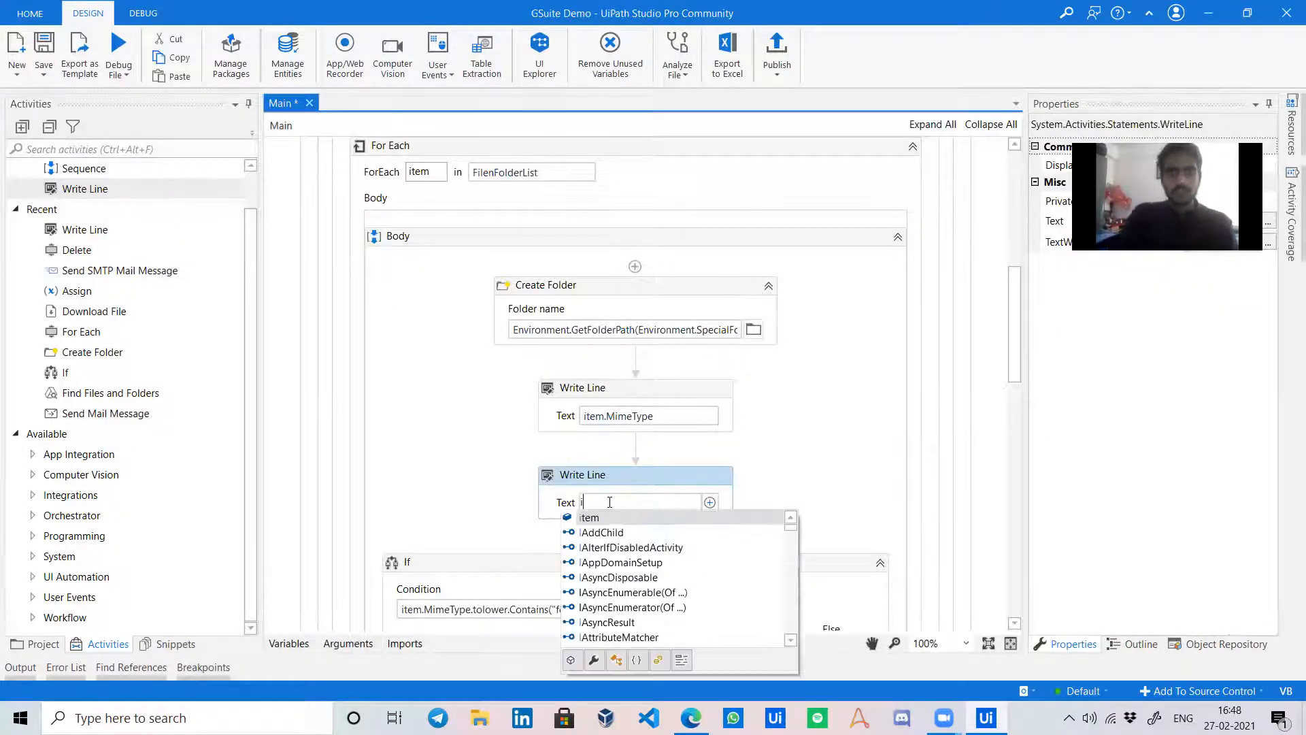
pyautogui.write('tem.mo')
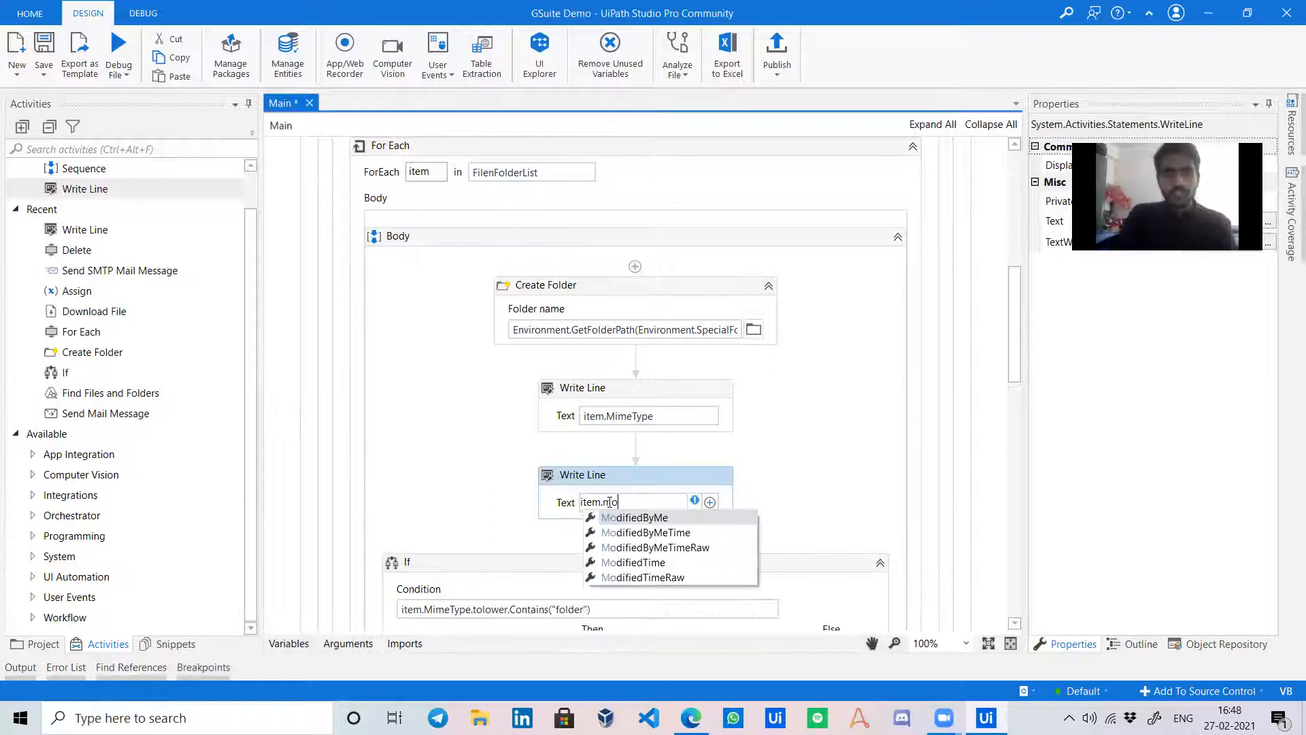
pyautogui.press('Down')
pyautogui.press('Up')
pyautogui.press('Down')
pyautogui.press('Down')
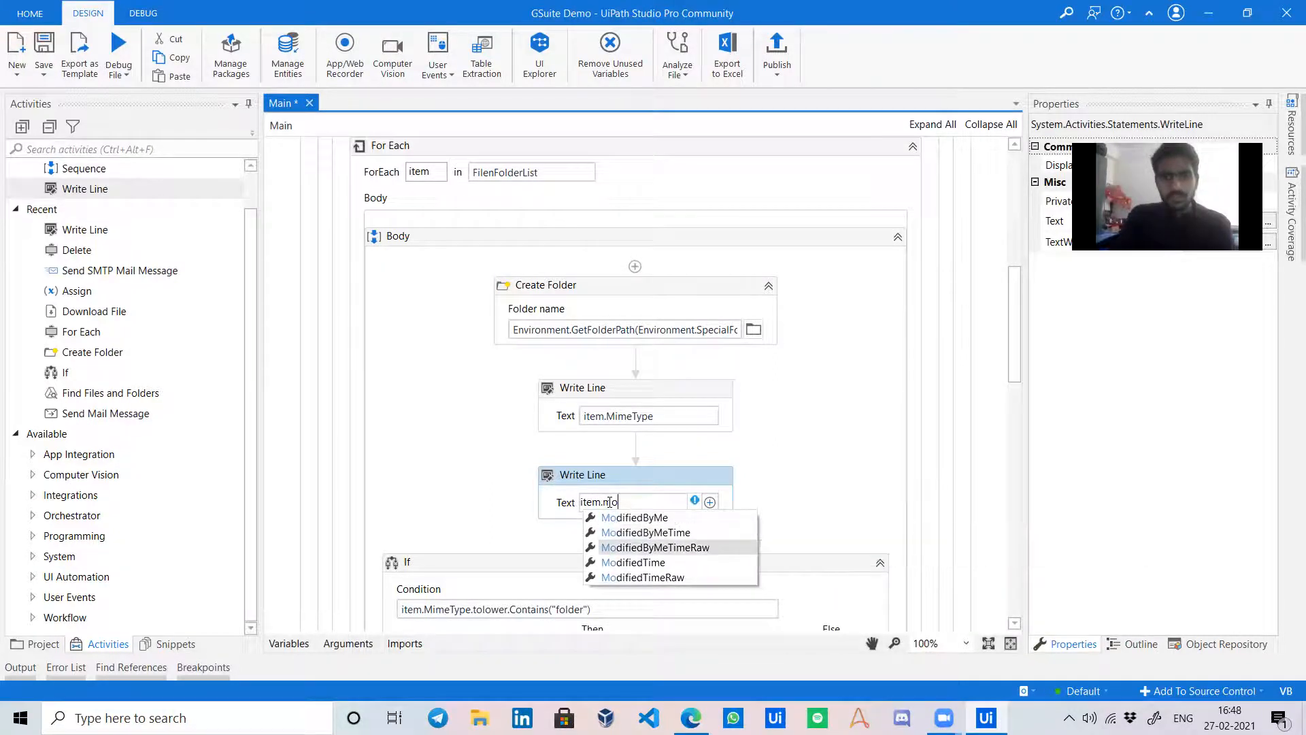
pyautogui.press('Up')
pyautogui.press('Up')
pyautogui.press('BackSpace')
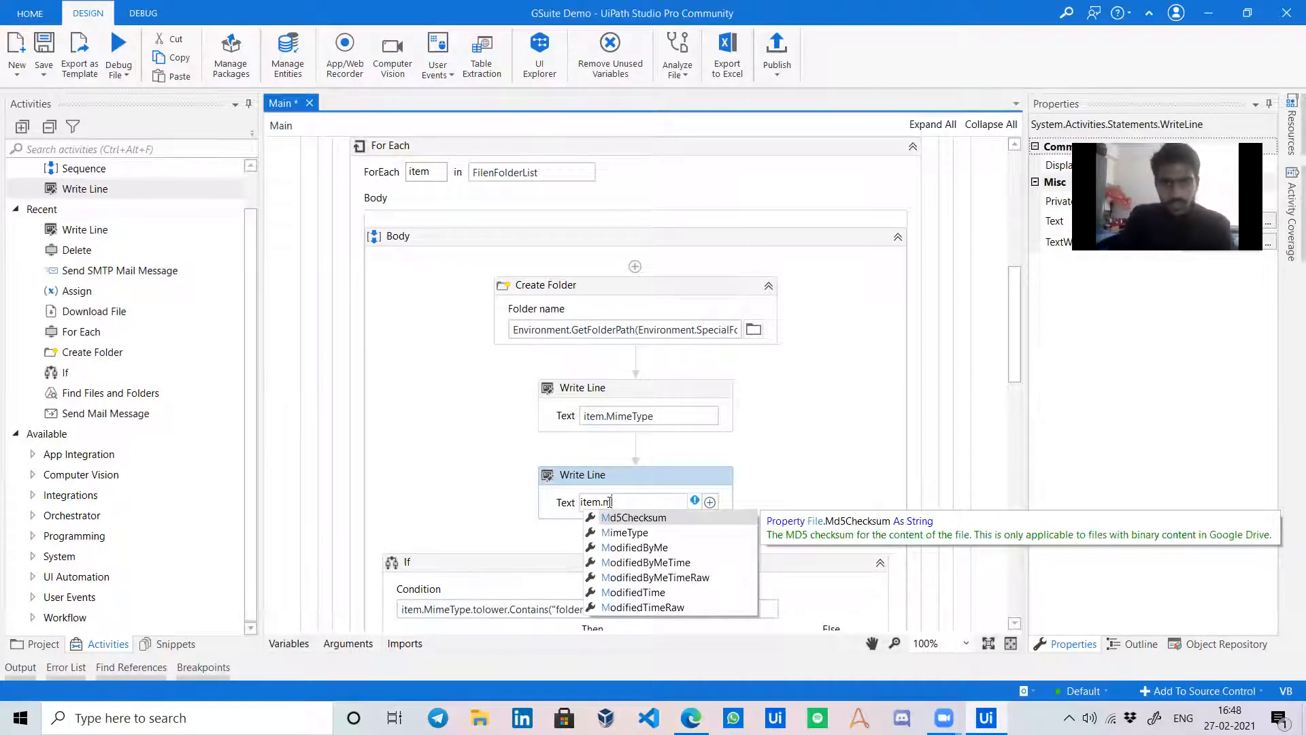
pyautogui.press('BackSpace')
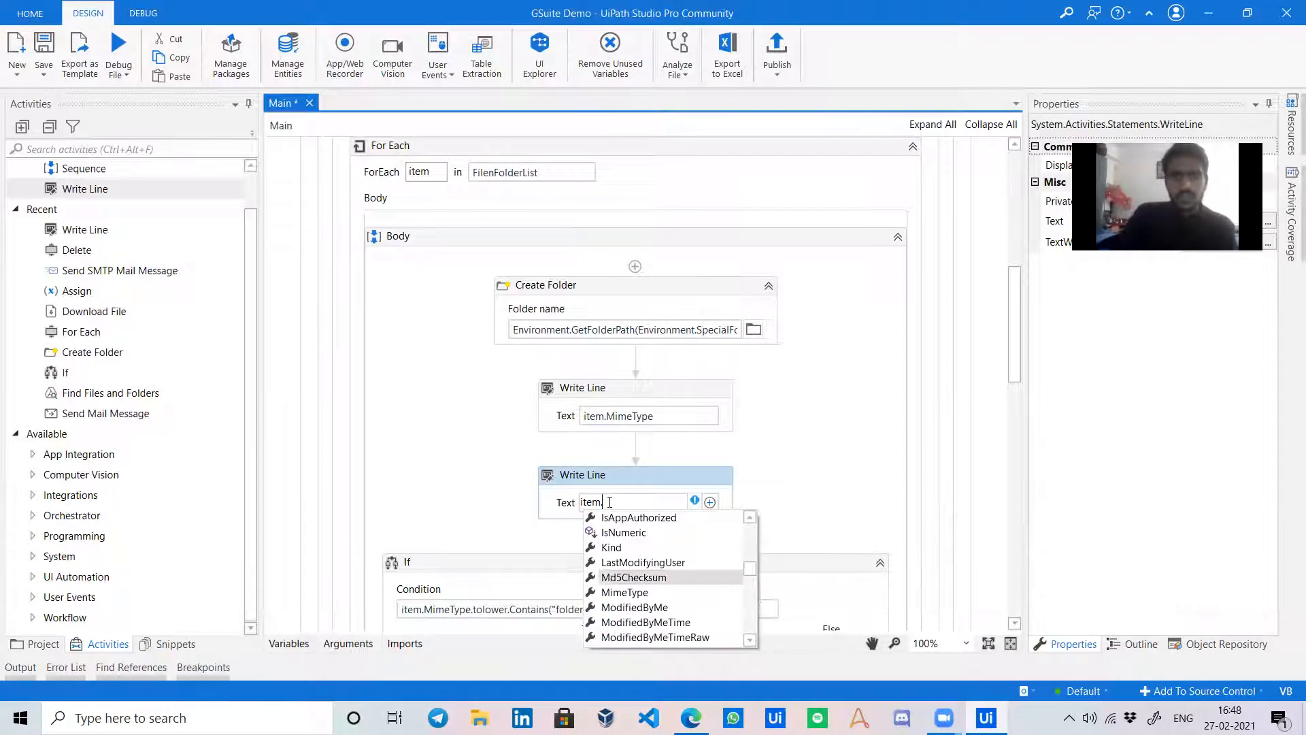
pyautogui.press('Up')
pyautogui.press('Return')
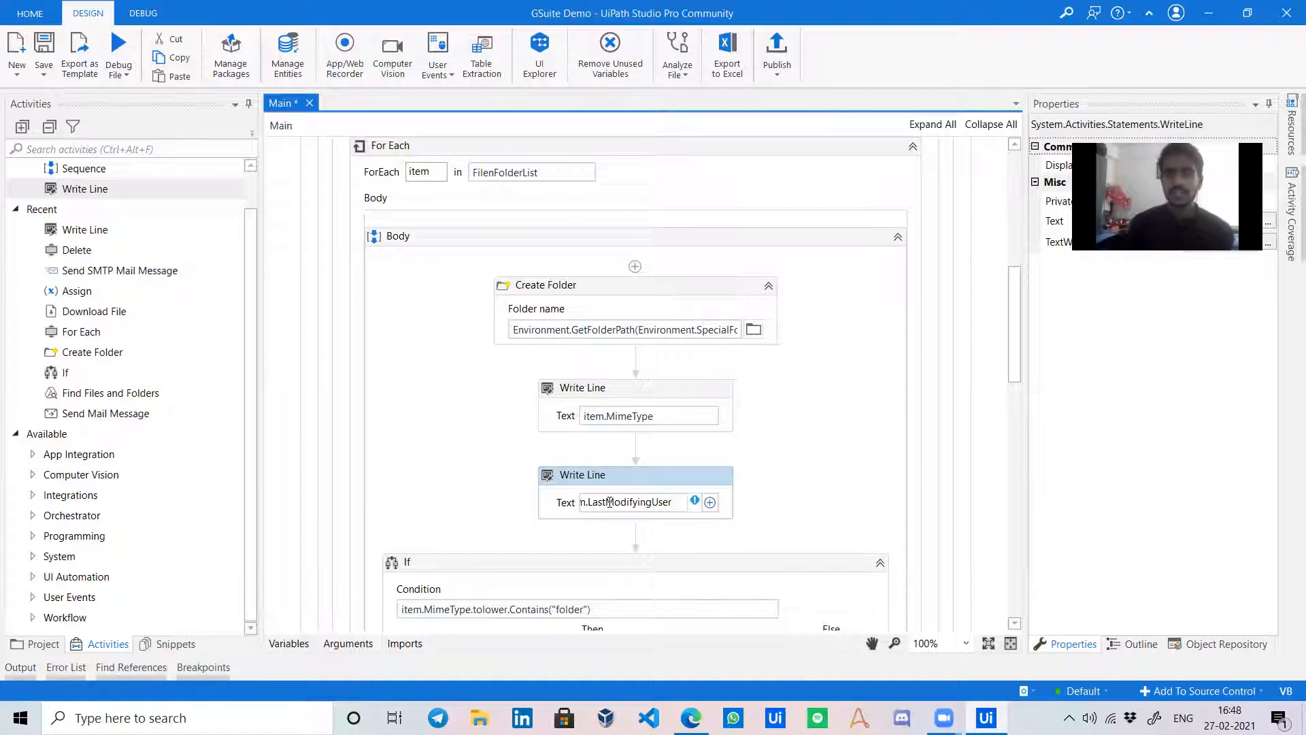
# Append .ToString to the Write Line's item.LastModifyingUser expression.
pyautogui.click(833, 488)
pyautogui.scroll(-3, 853, 482)
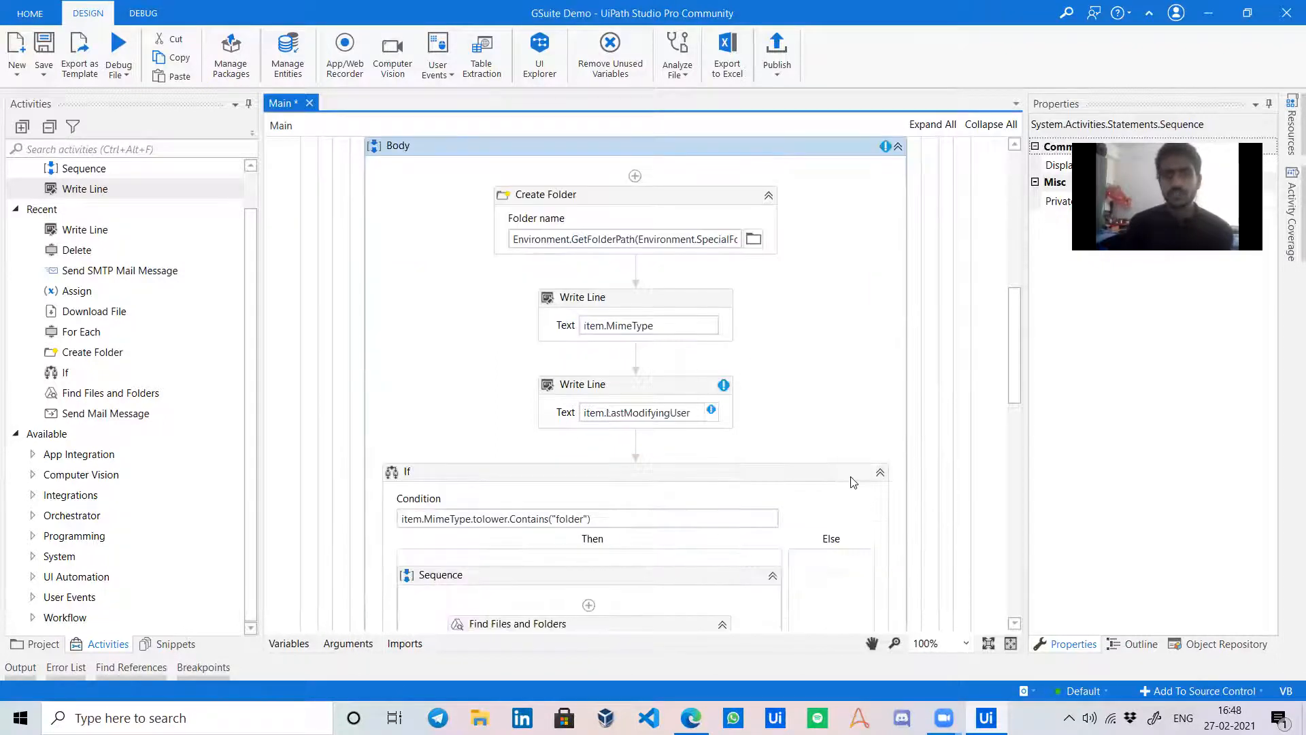
pyautogui.click(666, 408)
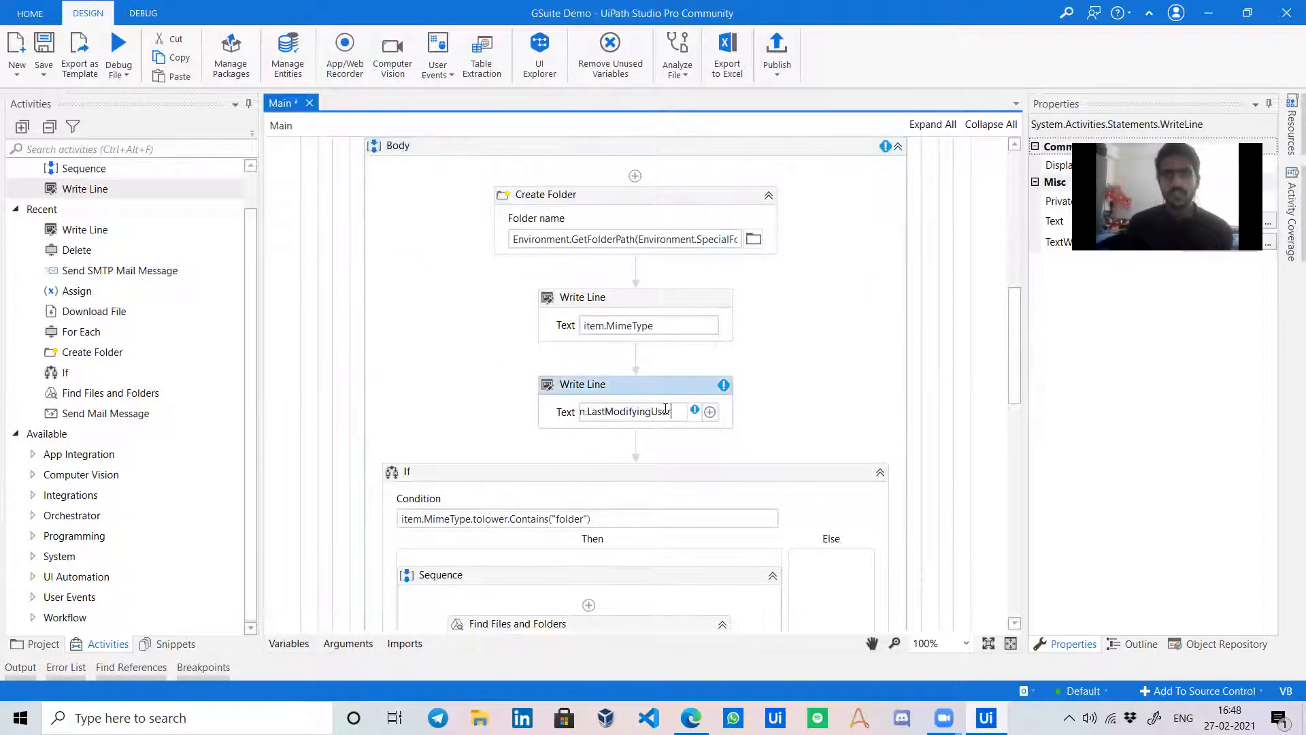
pyautogui.write('.ToString')
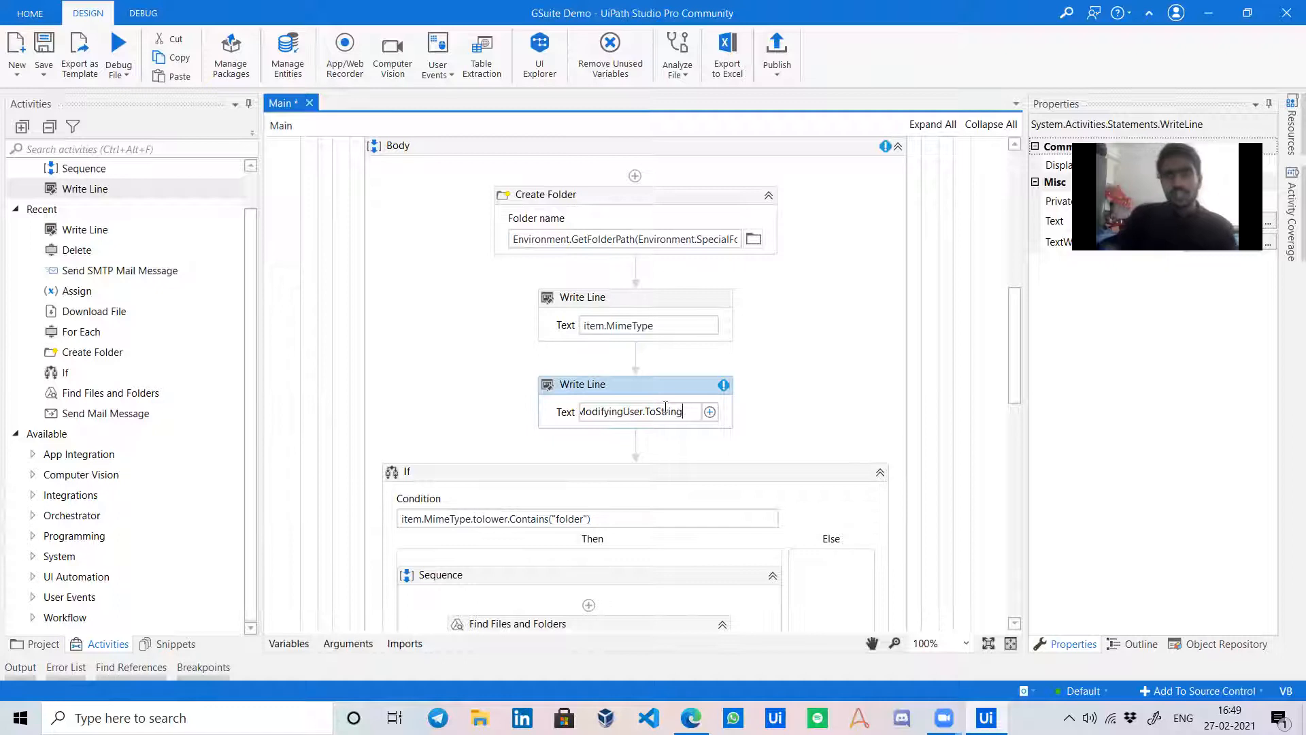
# Delete the second Write Line and save the workflow.
pyautogui.click(794, 381)
pyautogui.click(723, 387)
pyautogui.press('Delete')
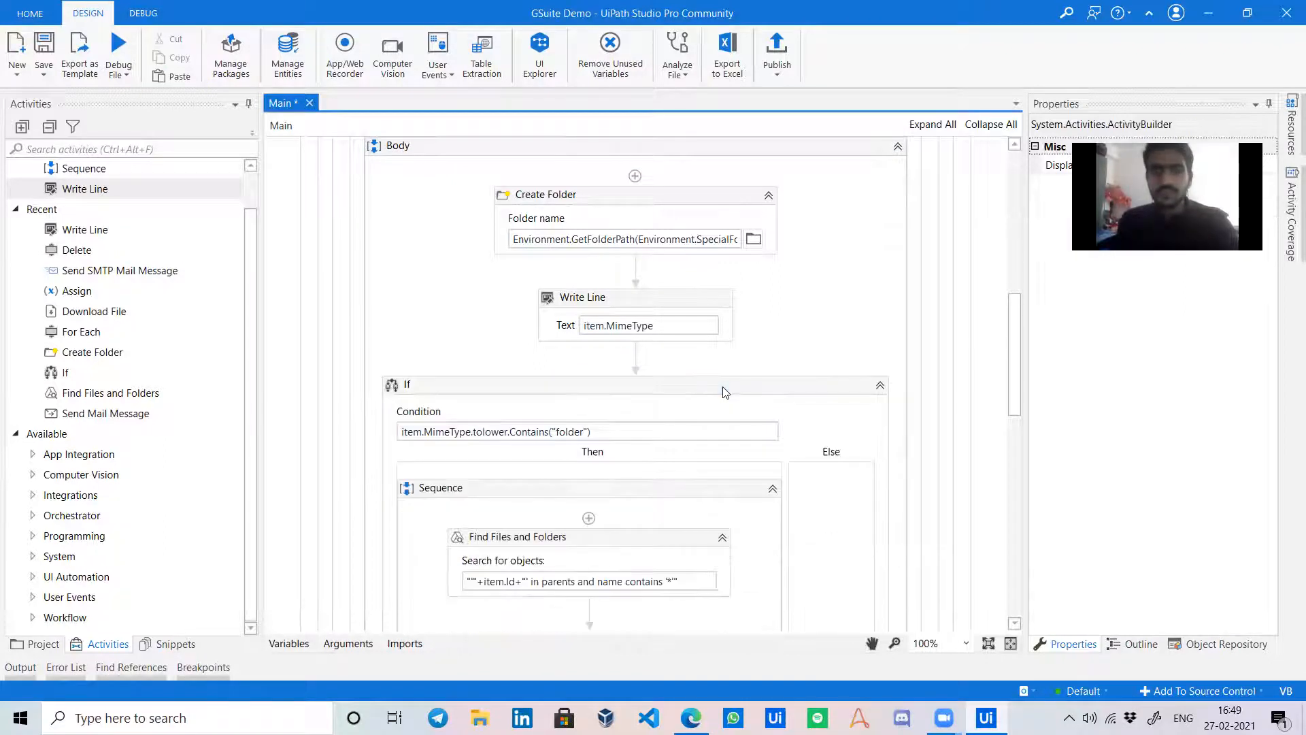
pyautogui.click(44, 46)
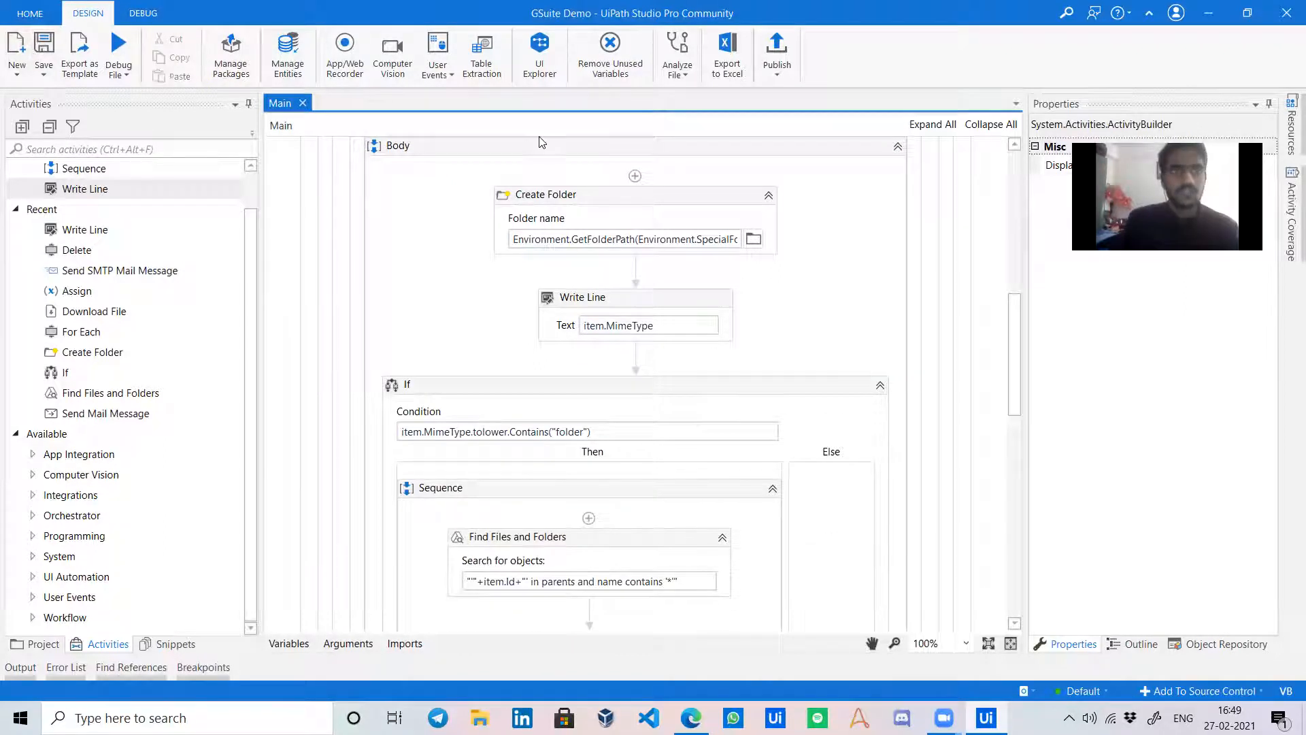
pyautogui.click(776, 53)
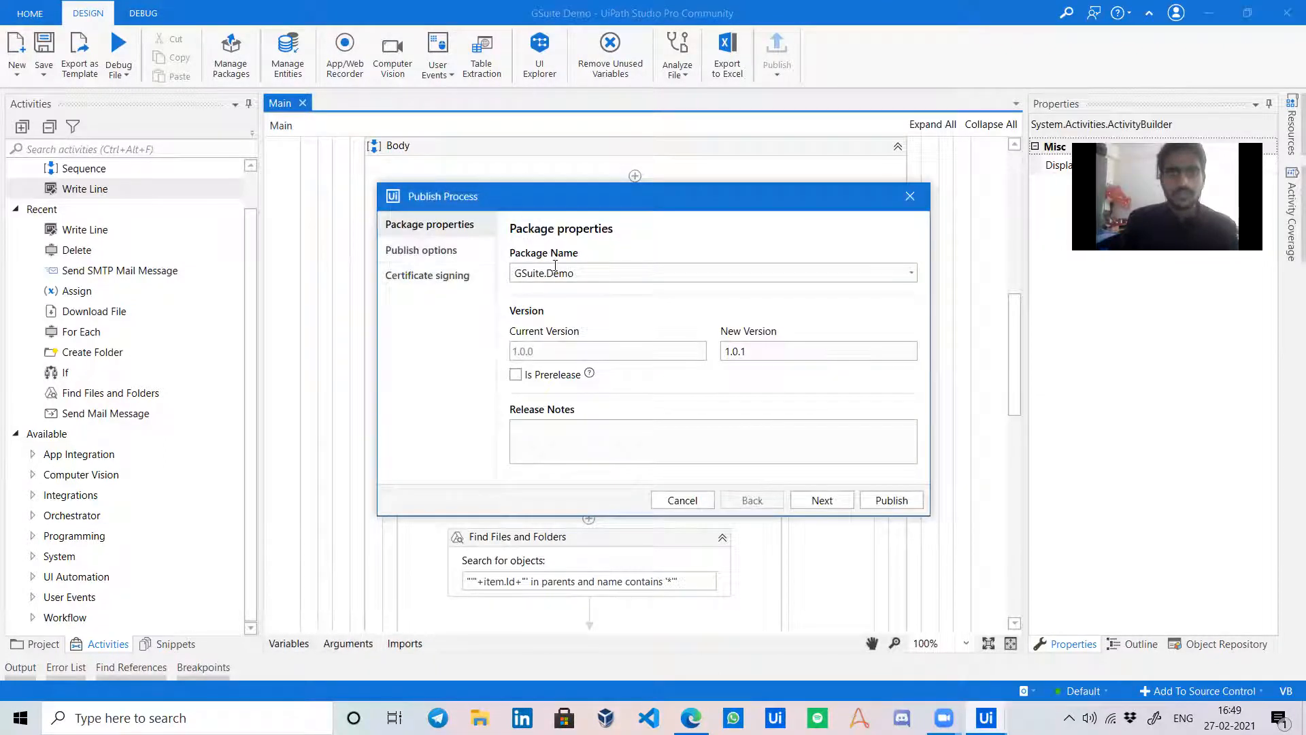
# Publish GSuite.Demo as prerelease 1.0.1-alpha and acknowledge the success message.
pyautogui.click(530, 377)
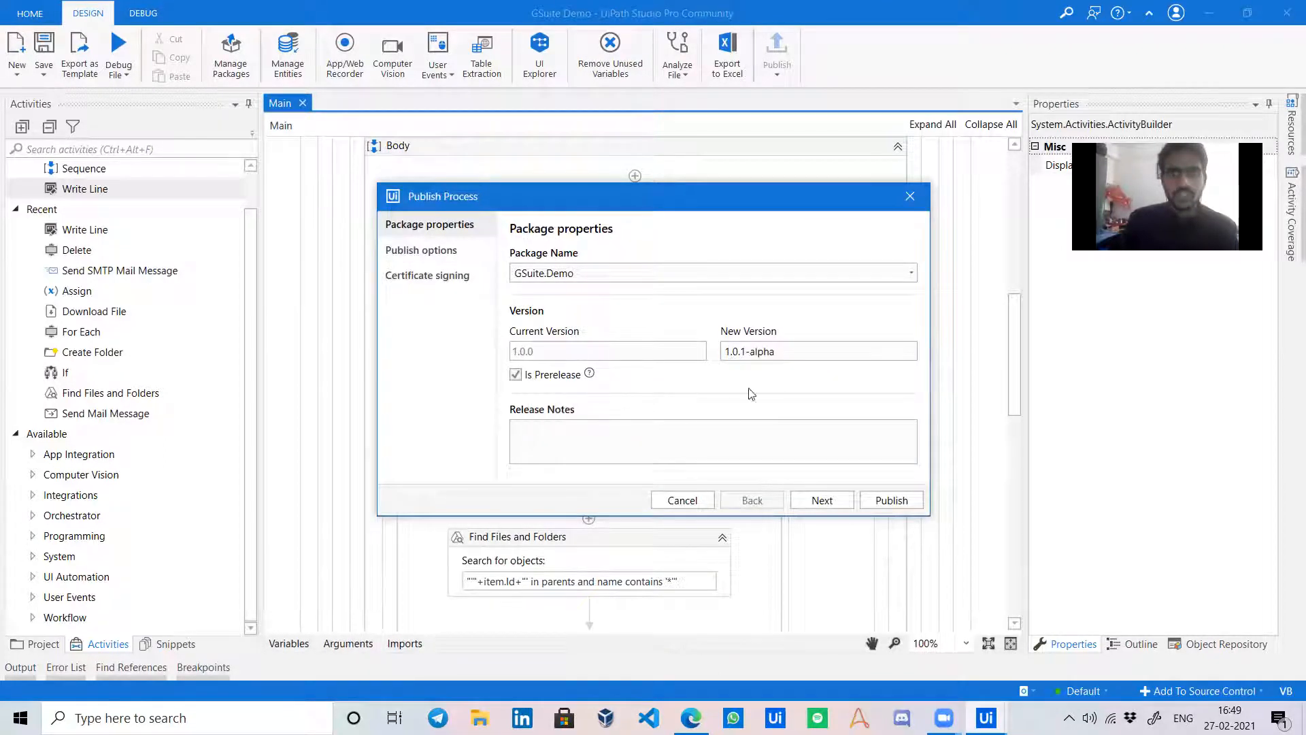
pyautogui.click(881, 507)
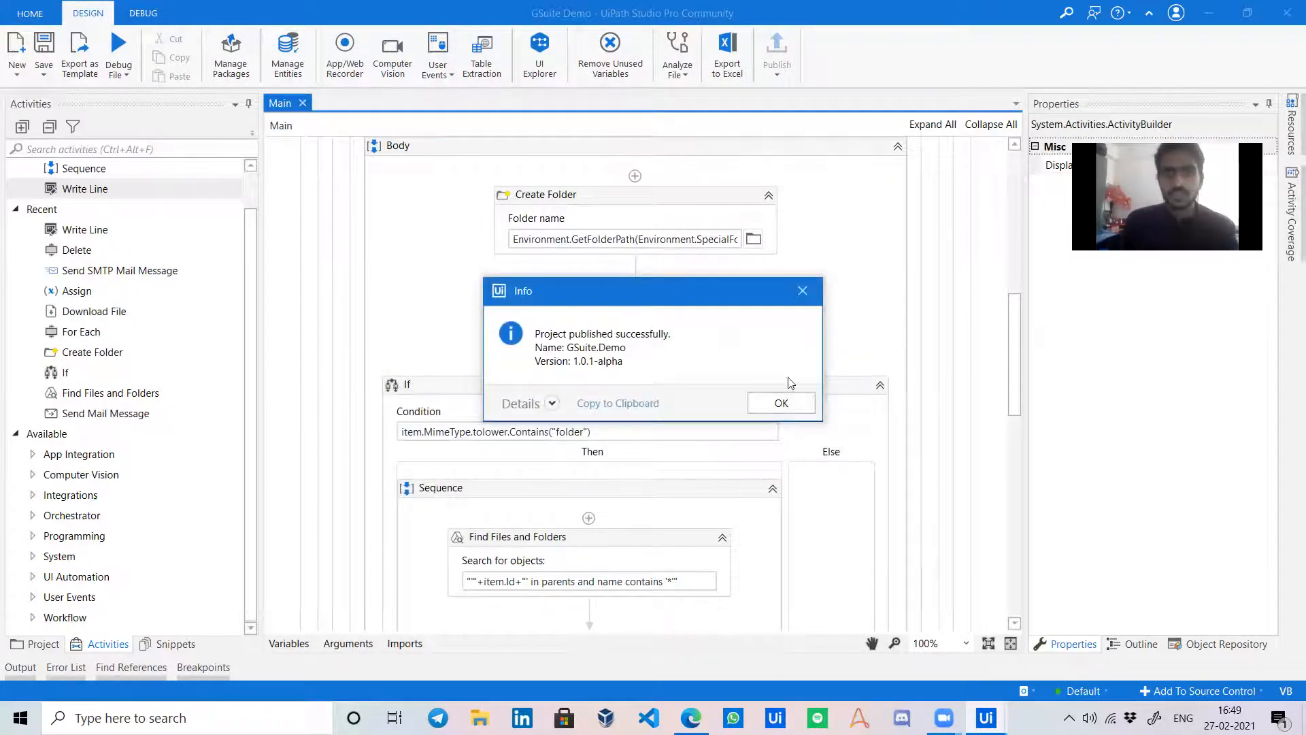
pyautogui.click(797, 404)
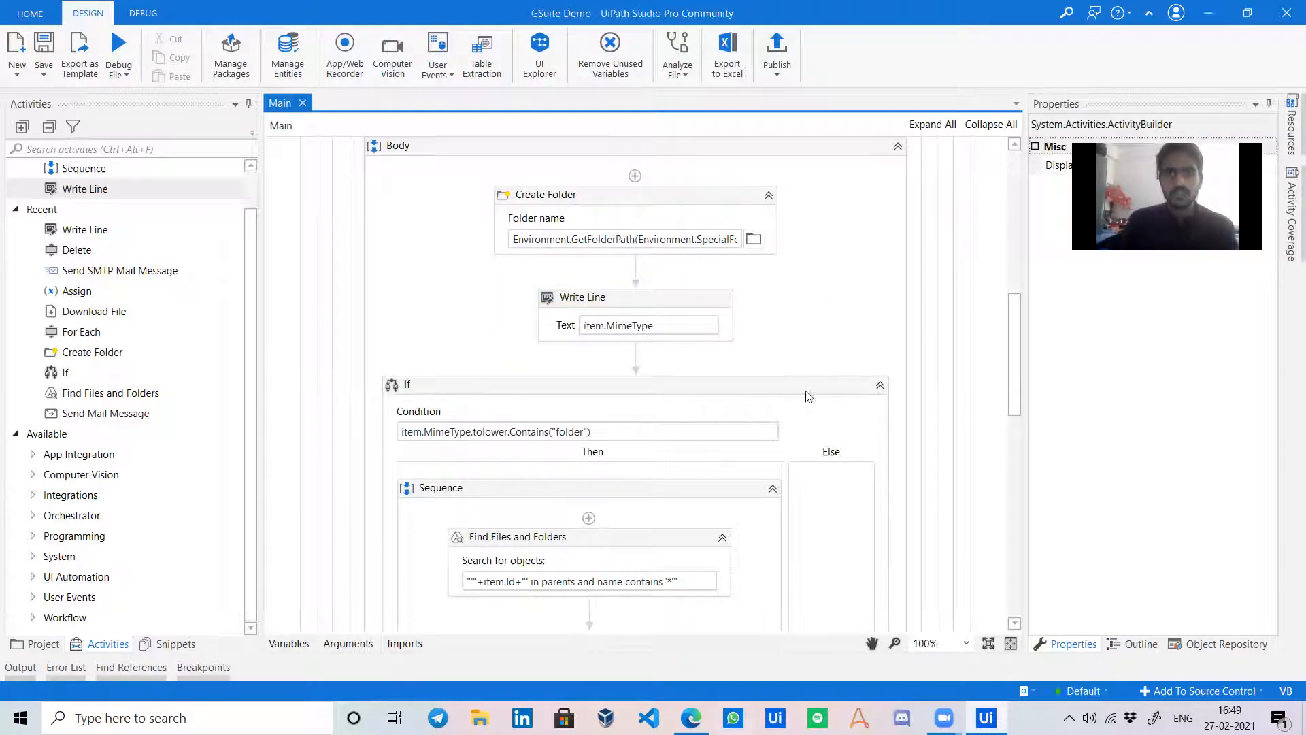
pyautogui.hotkey('alt', 'Tab')
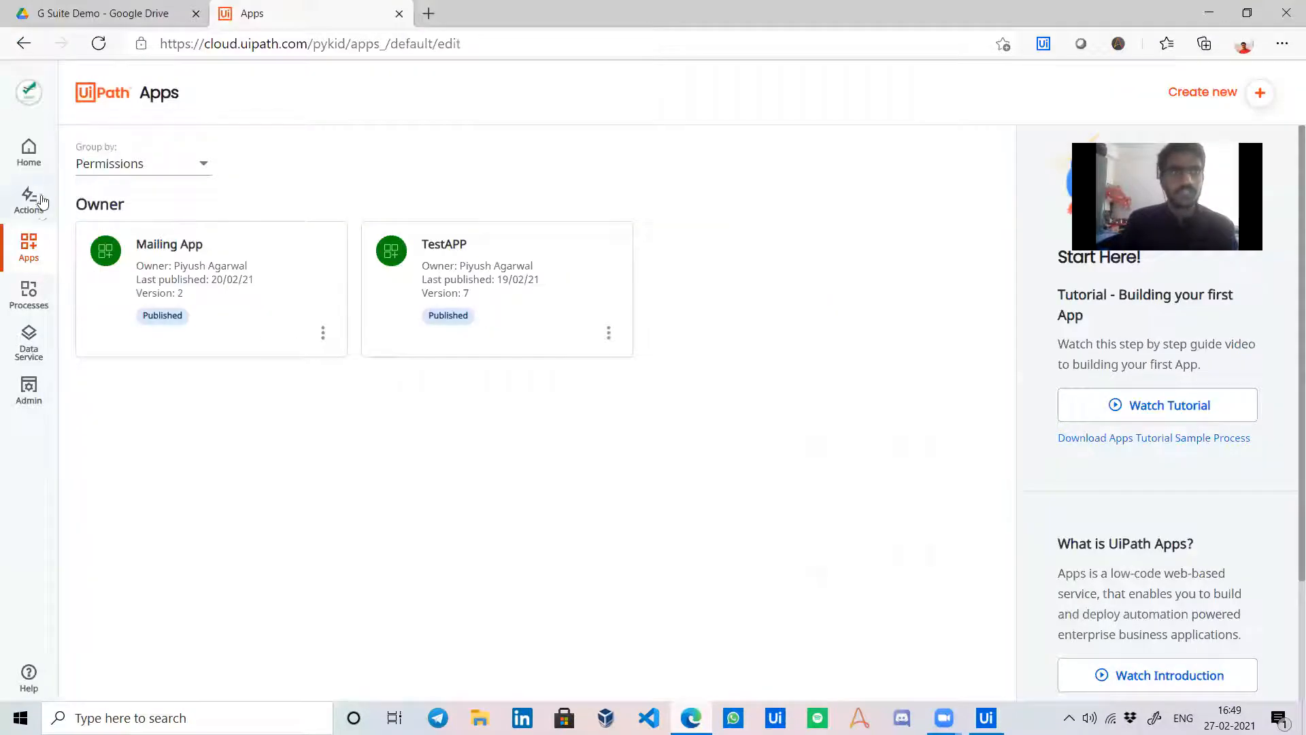
# Go to the Automation Cloud Home page and open the Orchestrator service.
pyautogui.click(28, 151)
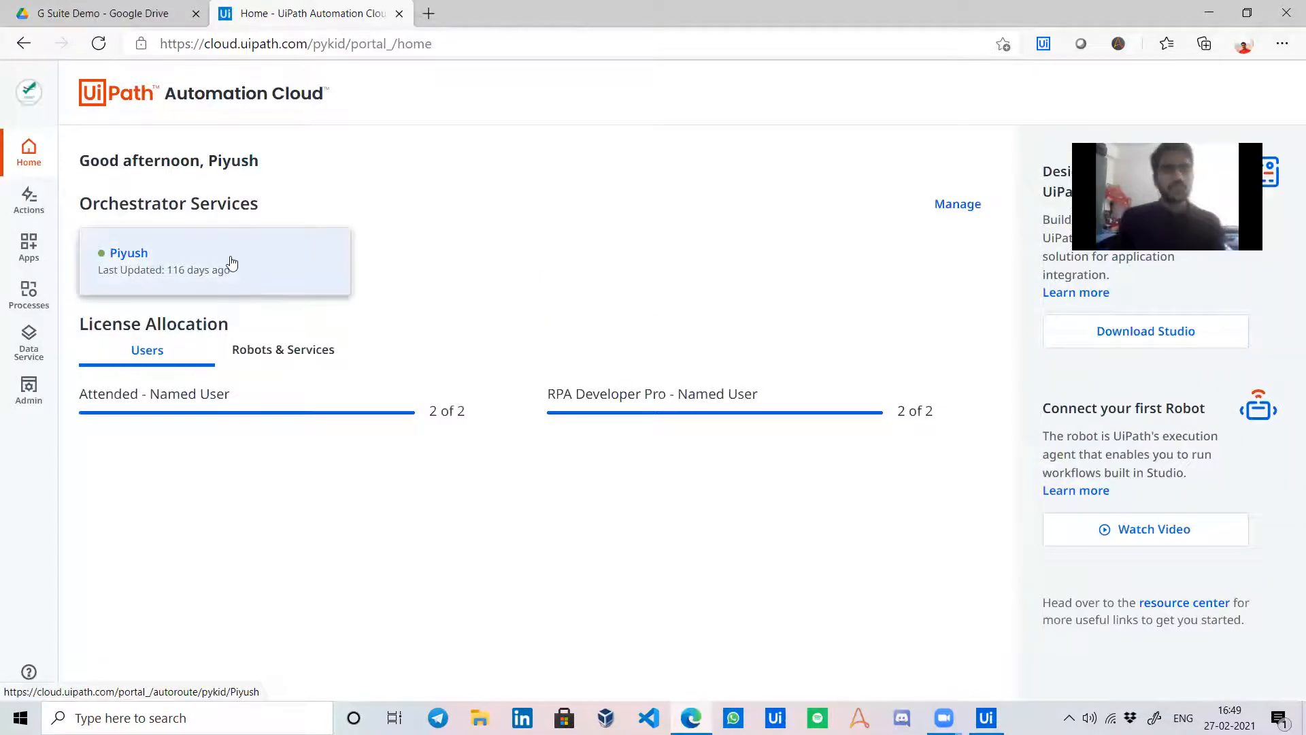
pyautogui.click(230, 260)
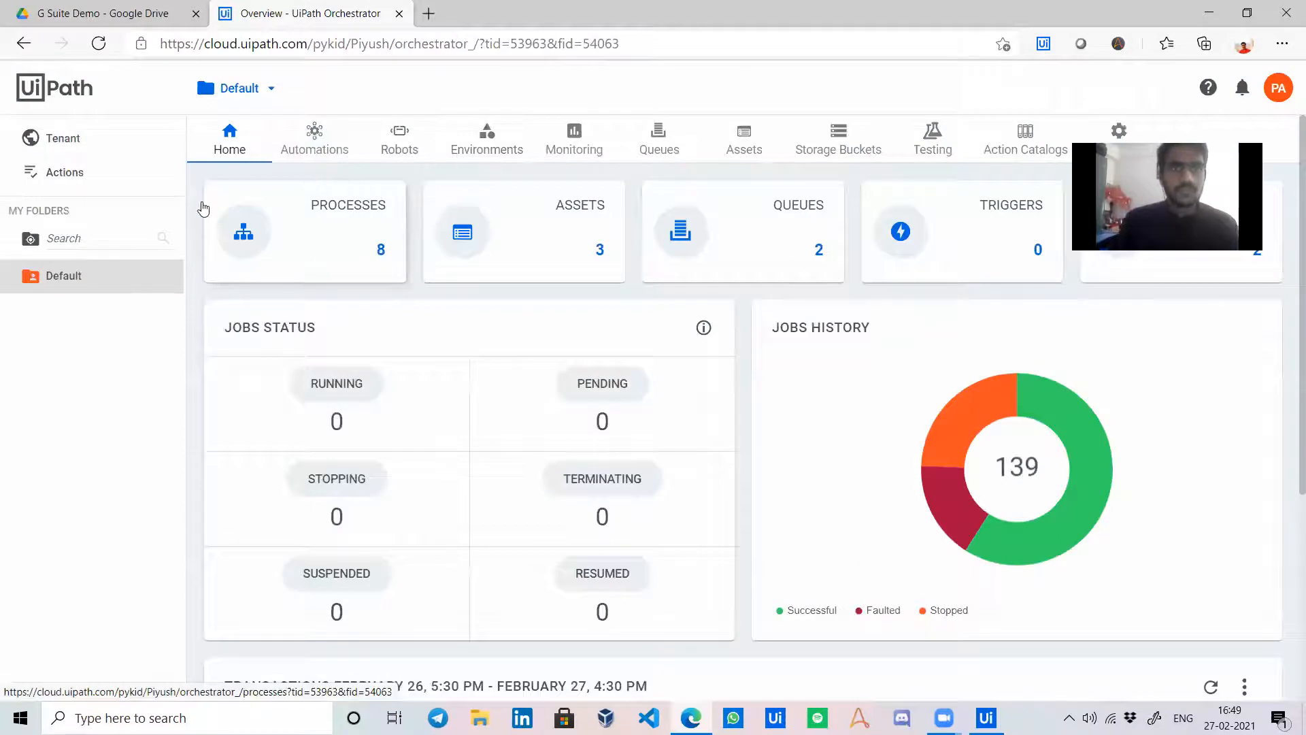
# Start an Add Process form from Processes, closing the package upload picker unused.
pyautogui.click(335, 138)
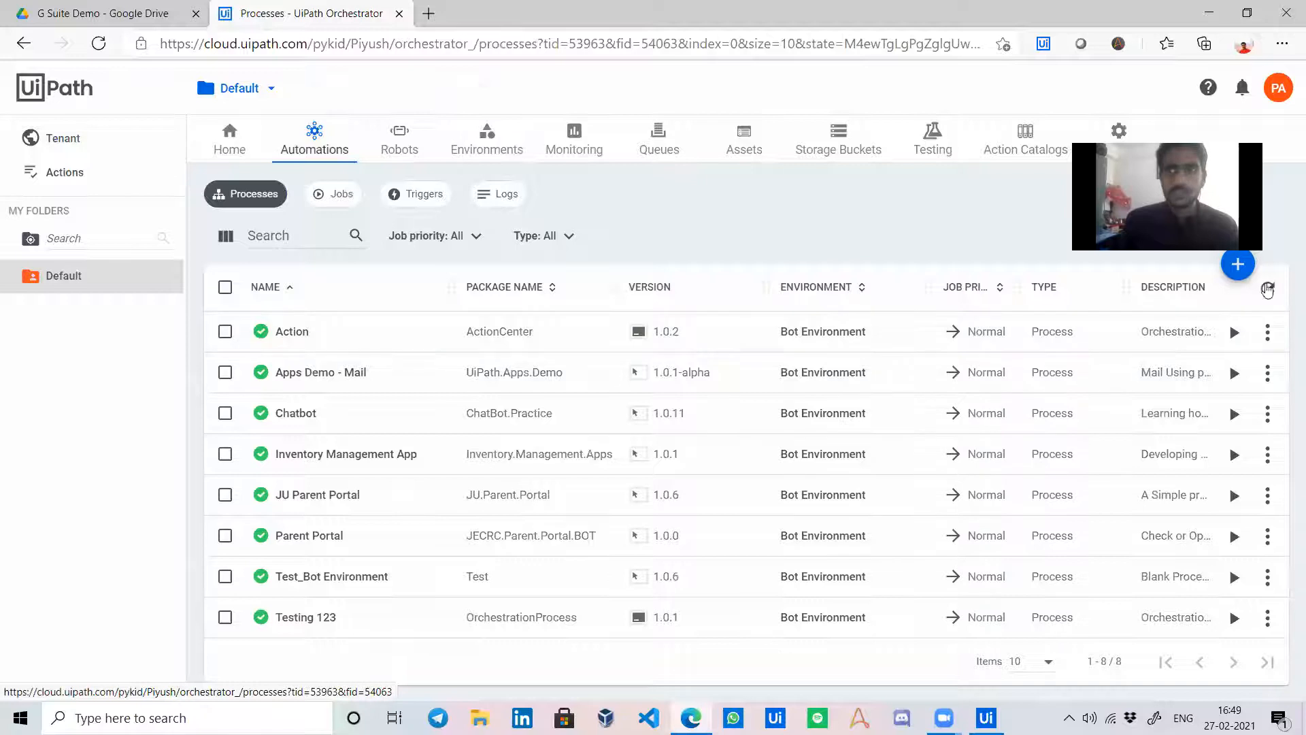
pyautogui.click(1245, 275)
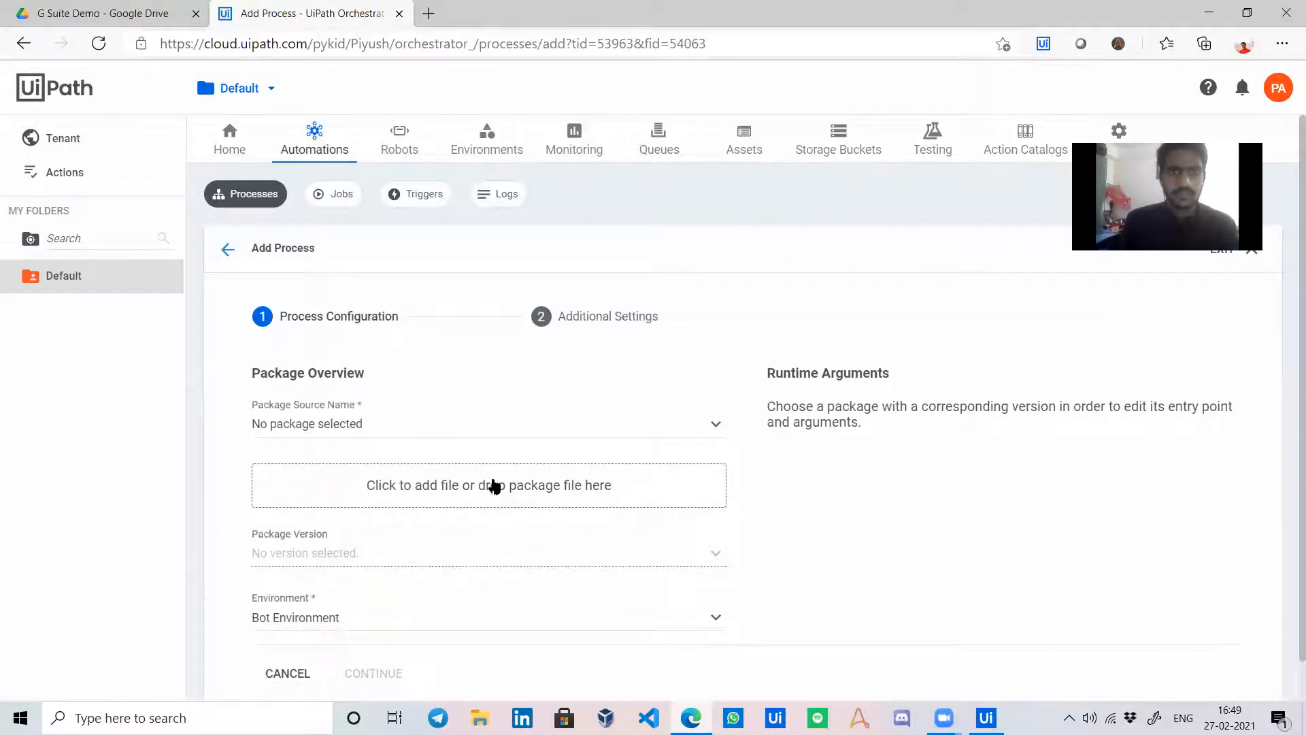
pyautogui.click(495, 486)
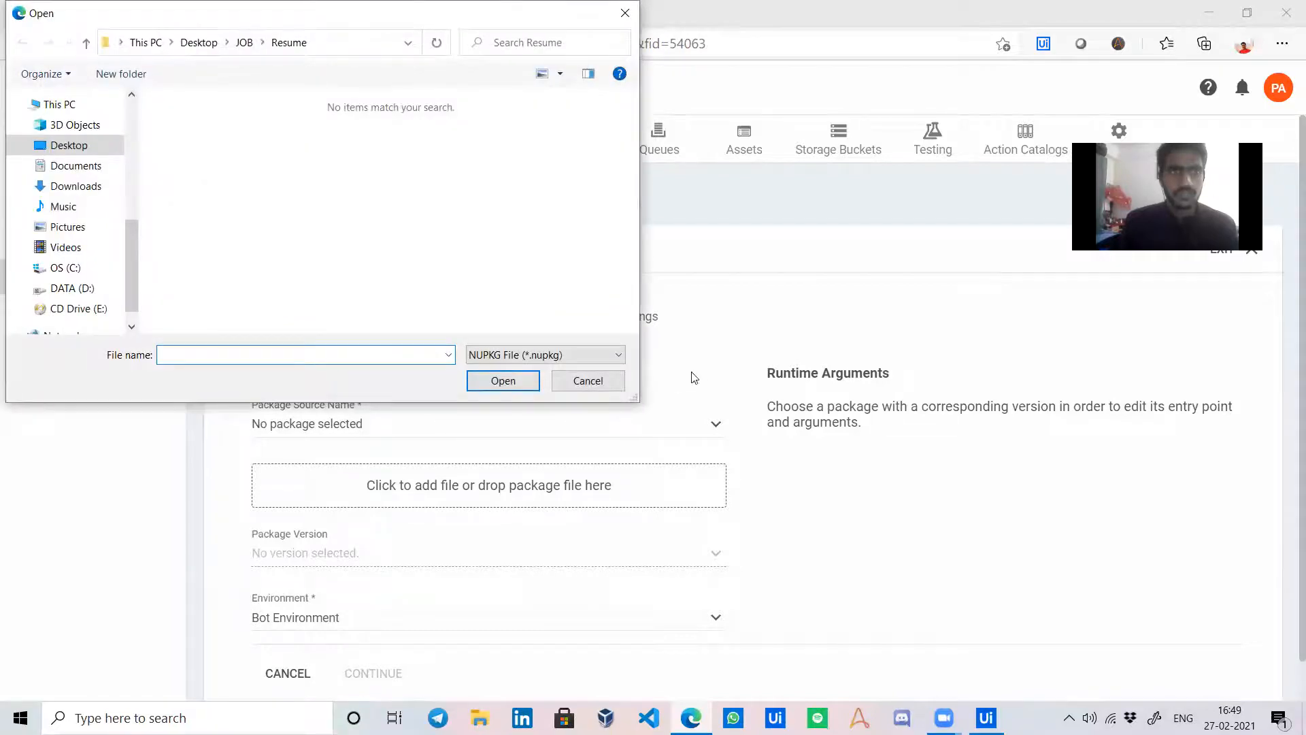
pyautogui.click(610, 381)
pyautogui.scroll(-1, 687, 443)
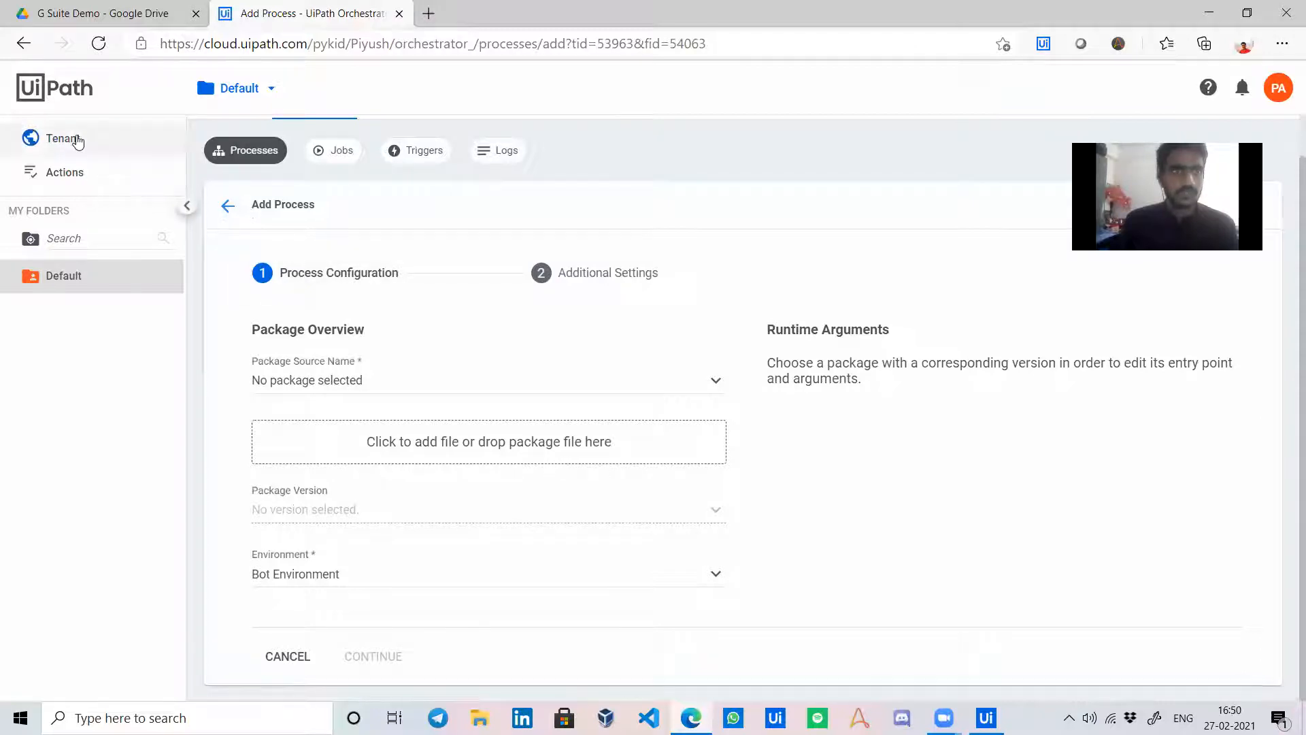
# Confirm GSuite.Demo is listed under Tenant Packages, then start a new process in the Default folder.
pyautogui.click(77, 139)
pyautogui.click(688, 406)
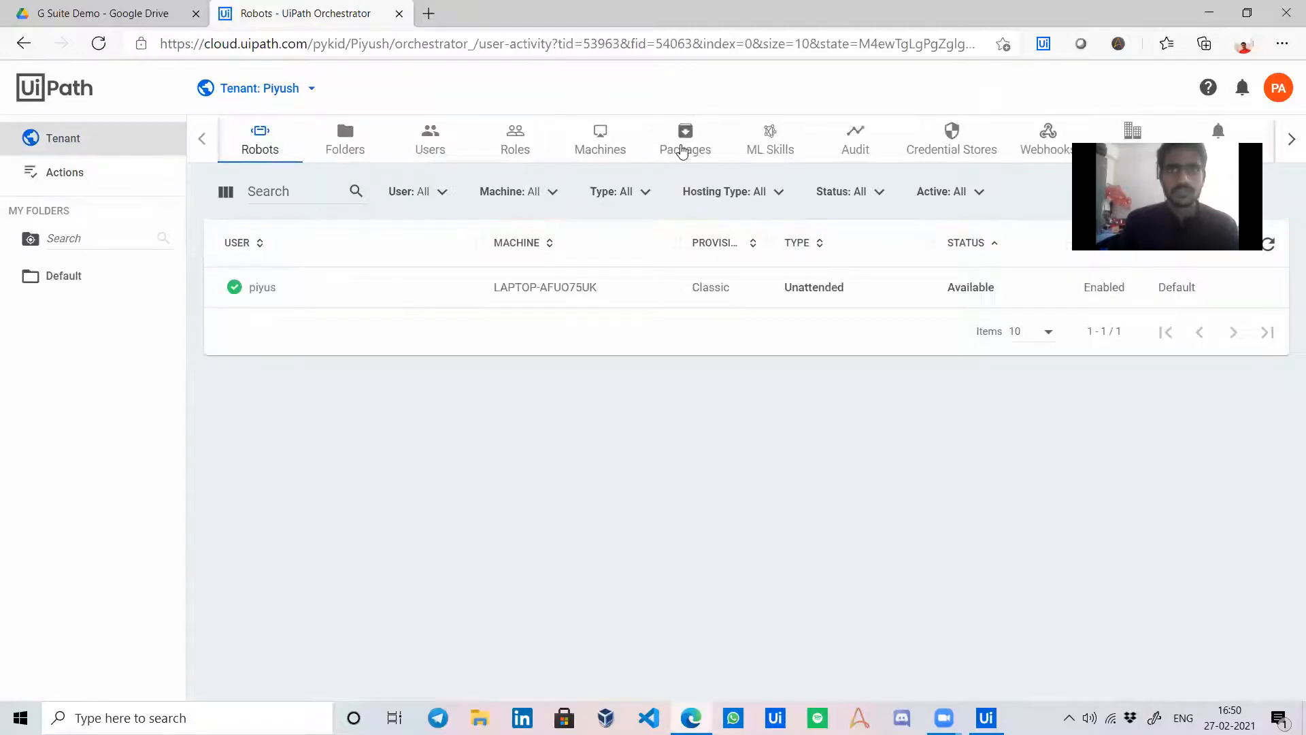
pyautogui.click(682, 151)
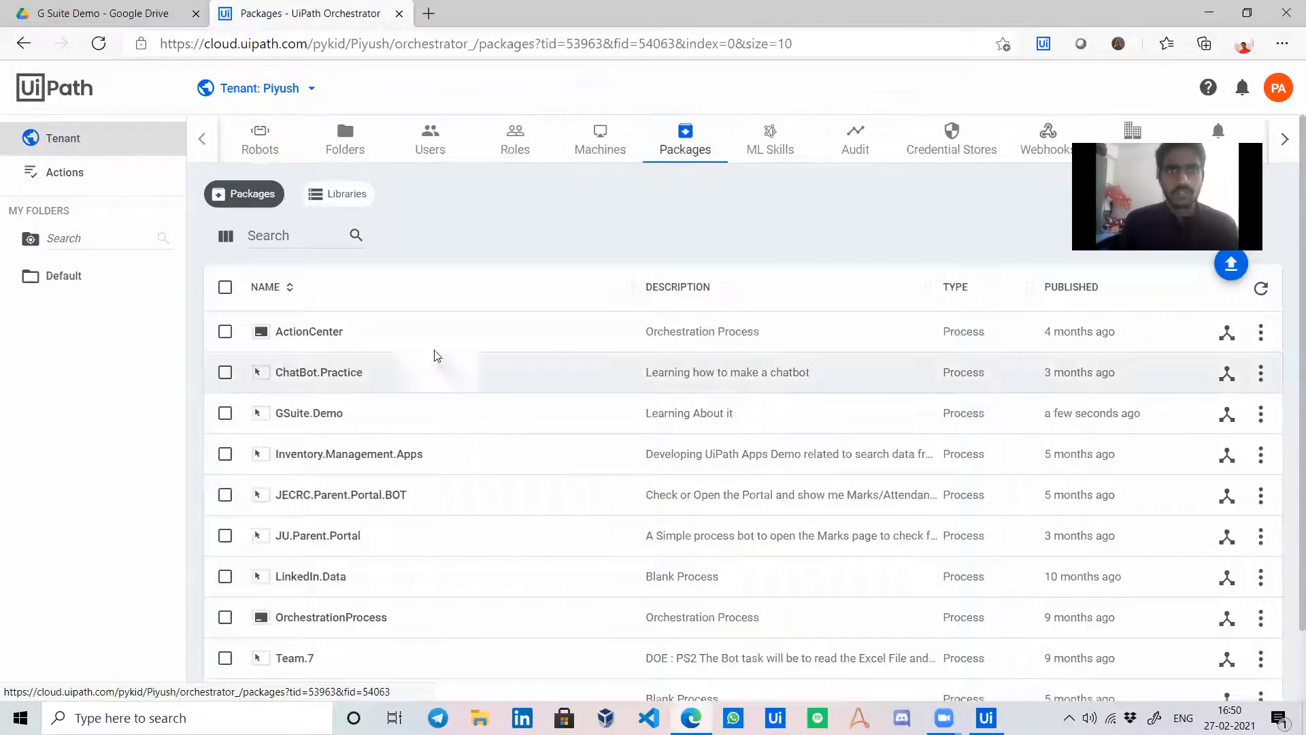
pyautogui.scroll(-2, 429, 347)
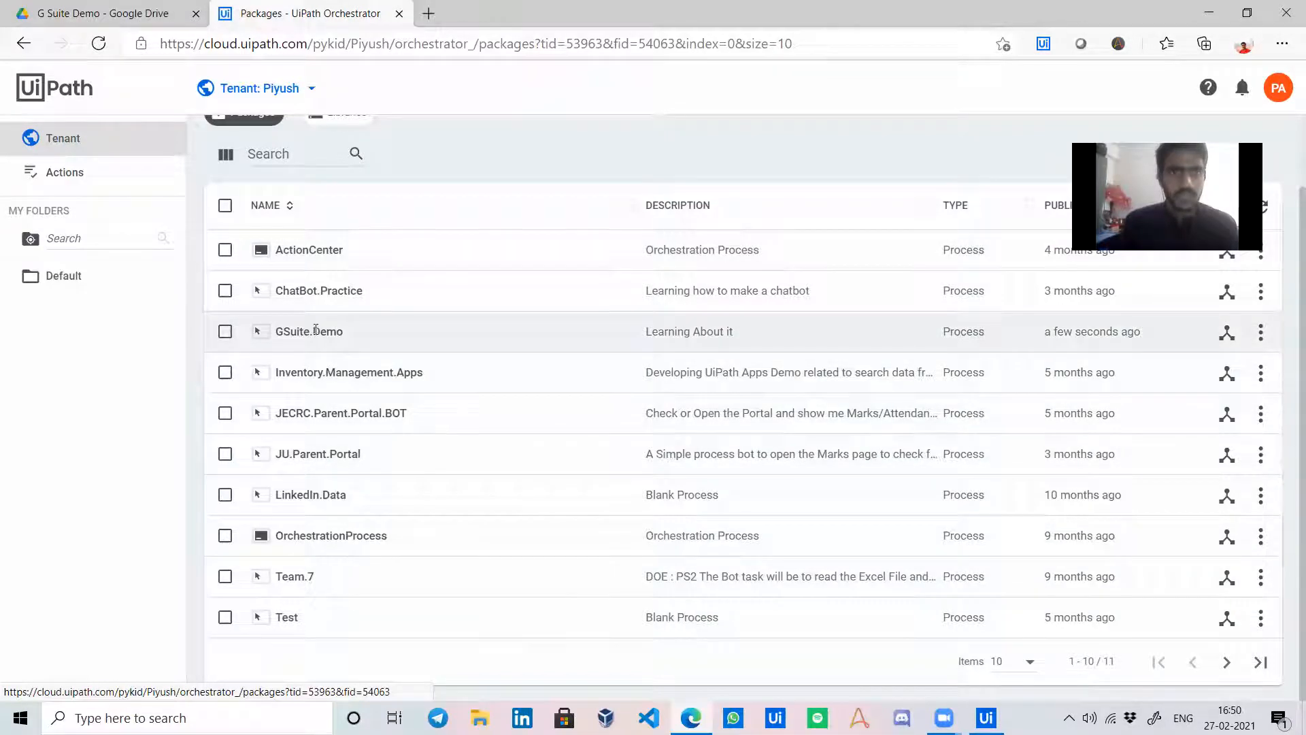
pyautogui.click(94, 275)
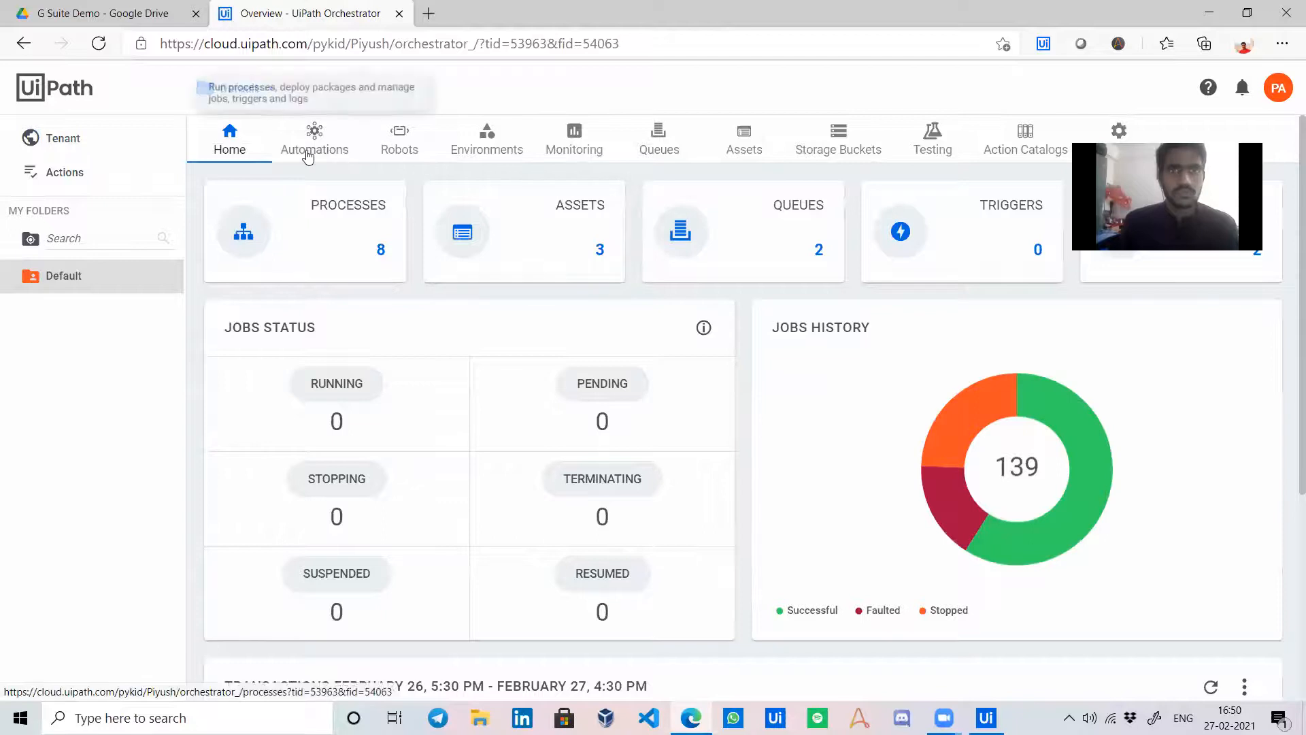
pyautogui.click(308, 153)
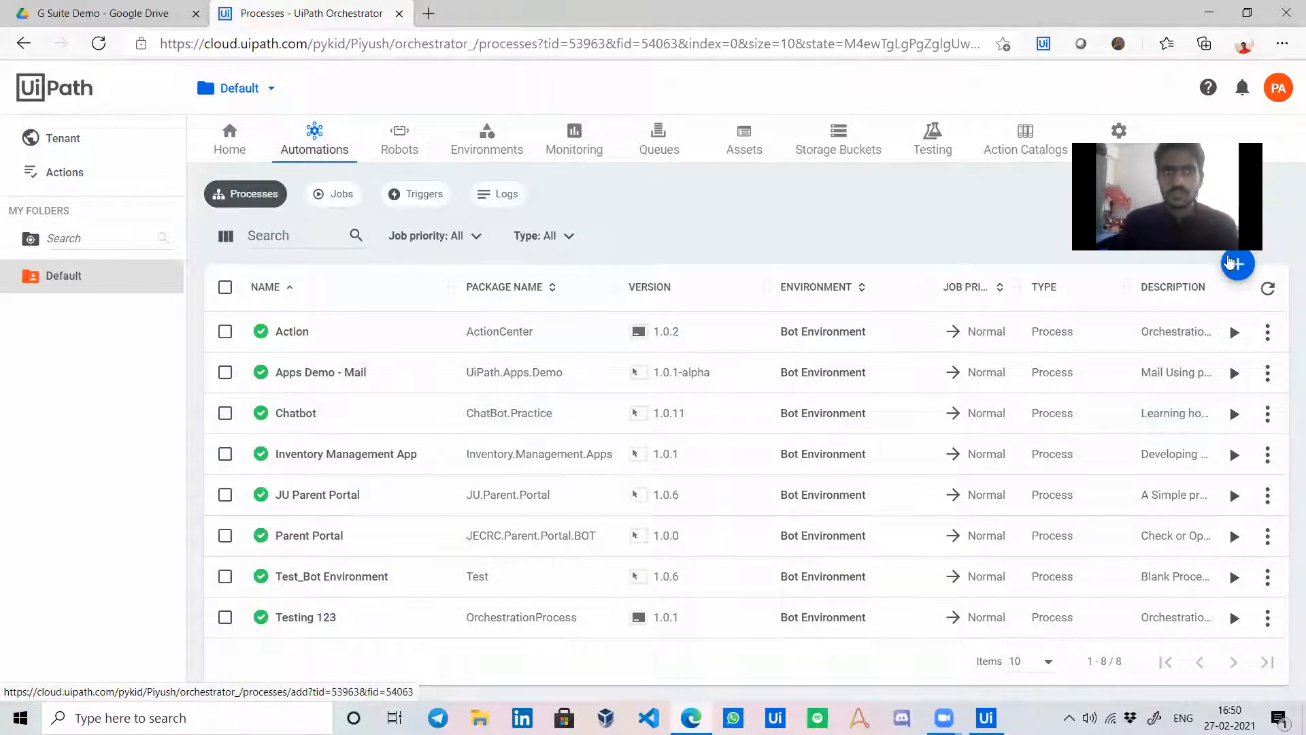
pyautogui.click(1235, 269)
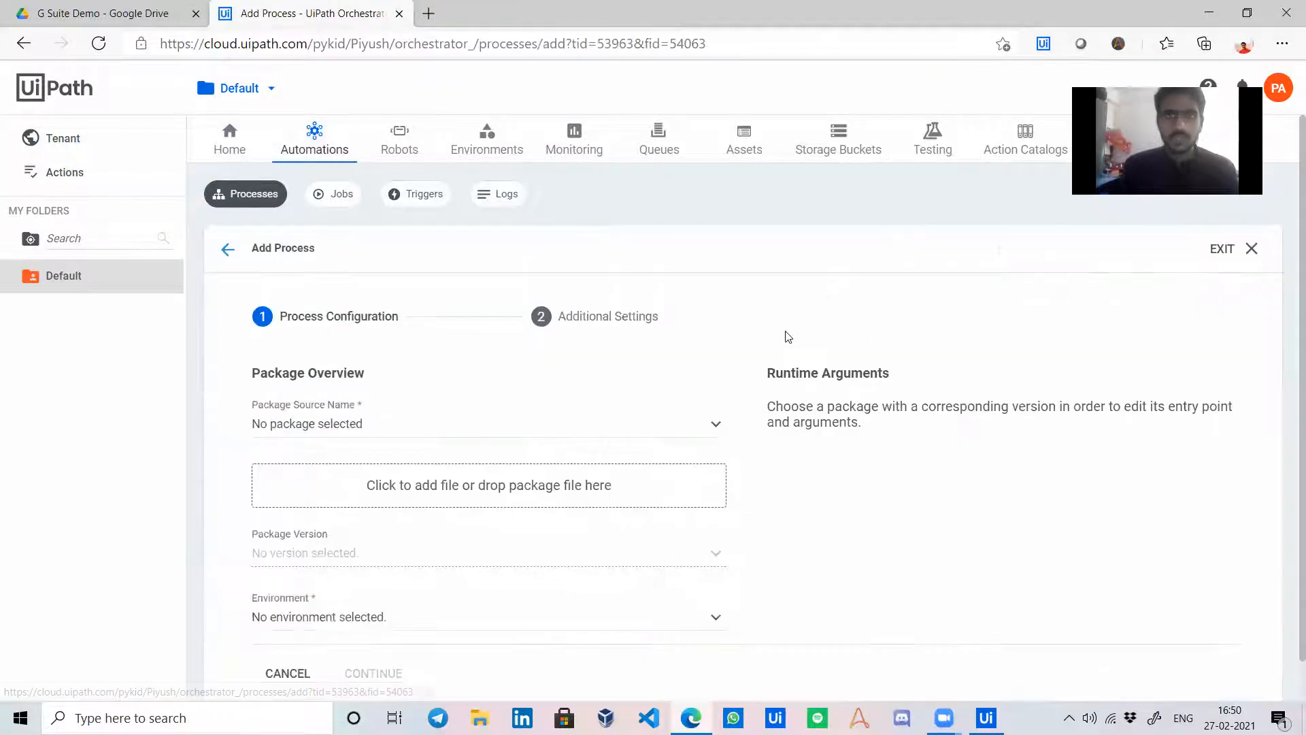
# Choose the GSuite.Demo package for the new process and continue to additional settings.
pyautogui.click(708, 425)
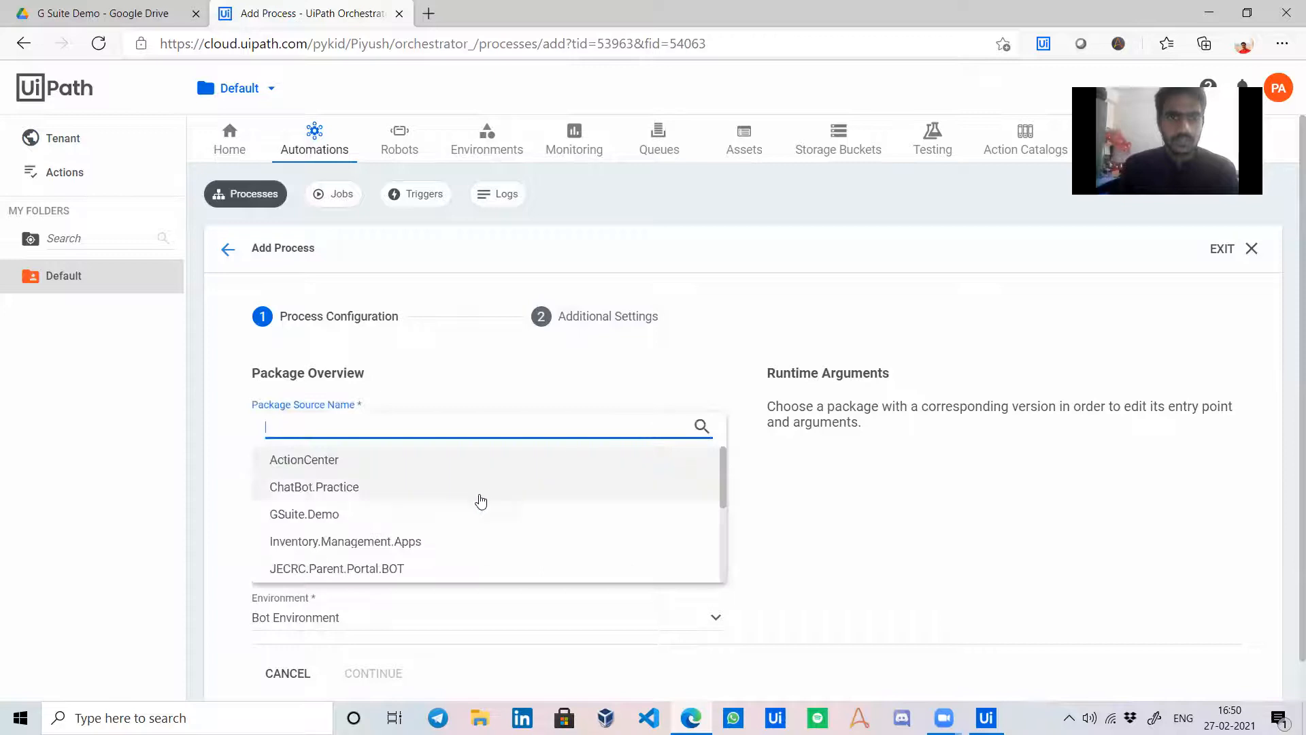
pyautogui.click(458, 513)
pyautogui.scroll(-1, 483, 505)
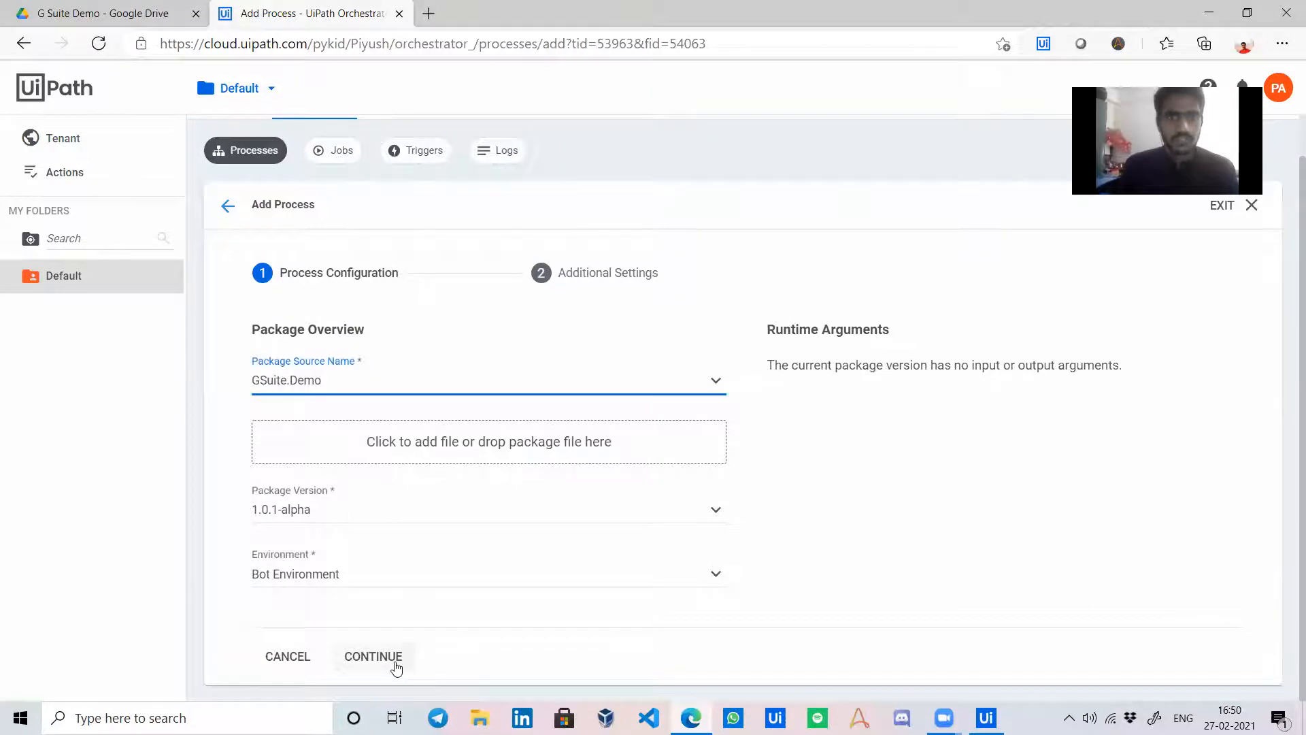
pyautogui.click(373, 656)
# Name the process 'G Suite - UiPath Apps' and create it.
pyautogui.click(400, 426)
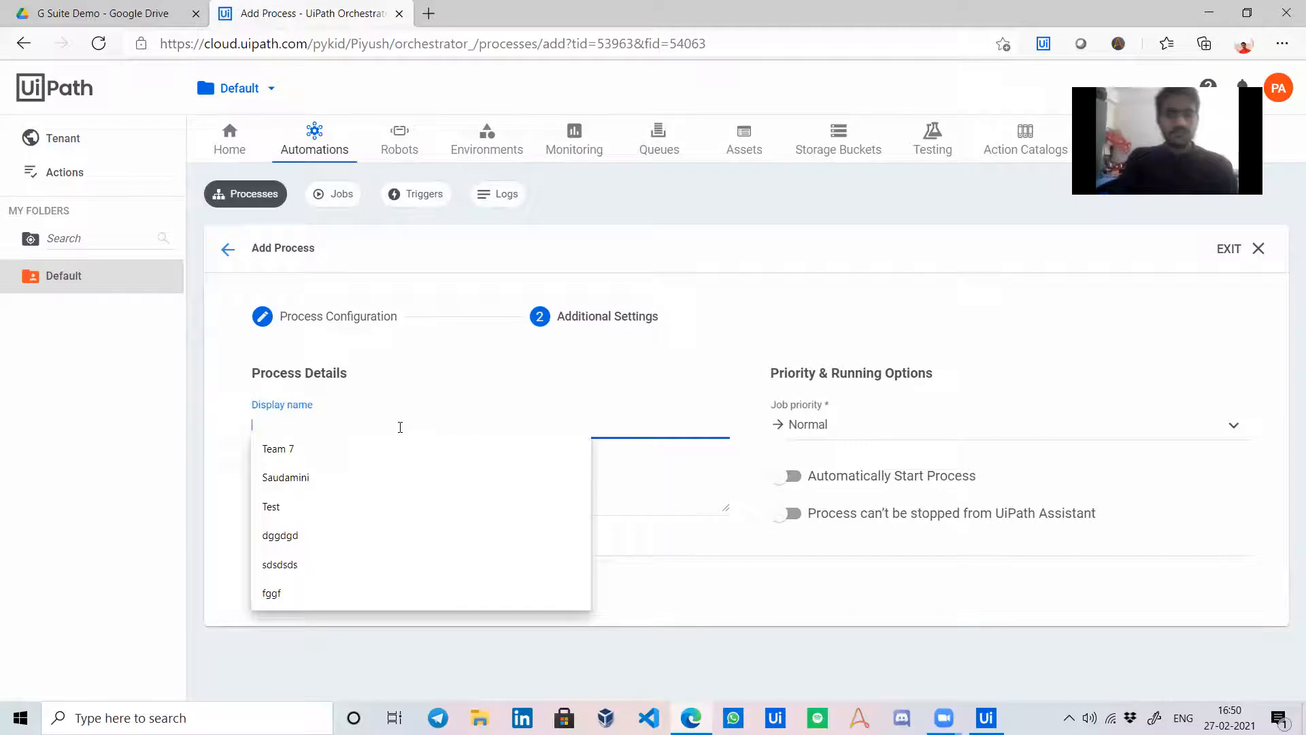
pyautogui.write('G Suite D')
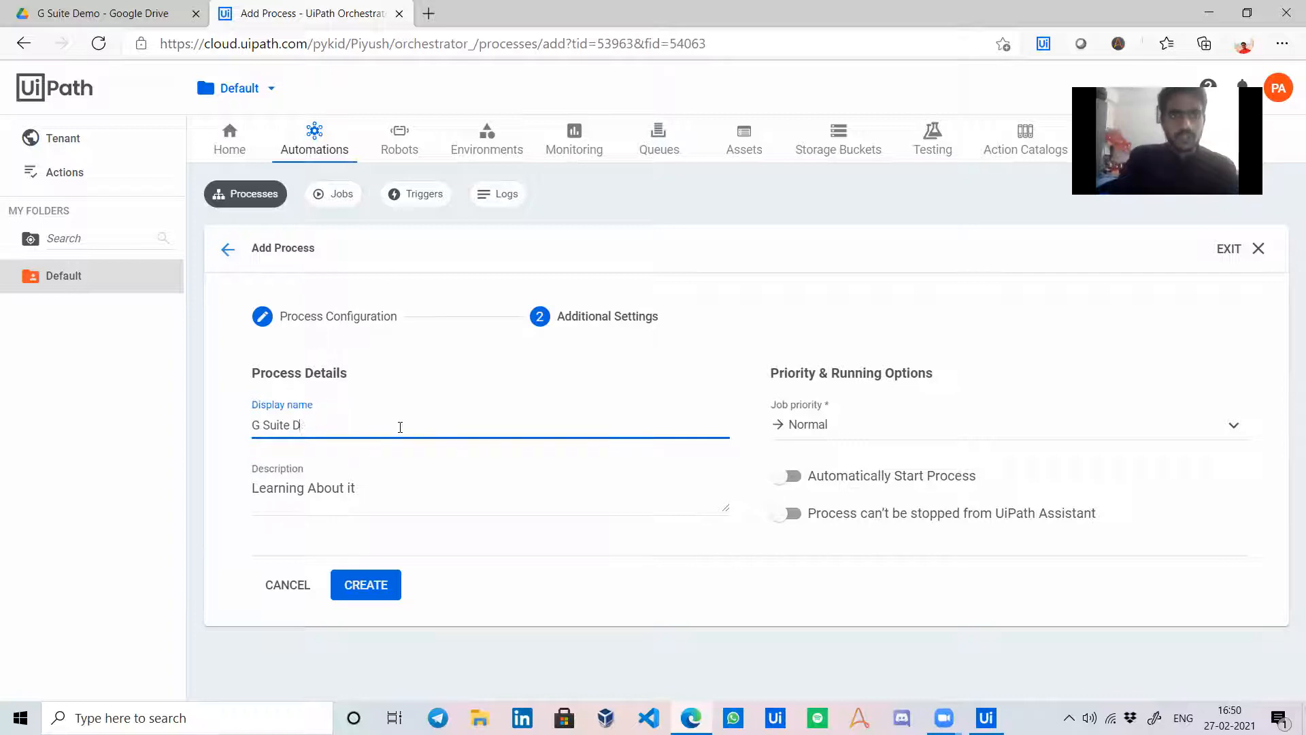
pyautogui.press('BackSpace')
pyautogui.write('- UiPat')
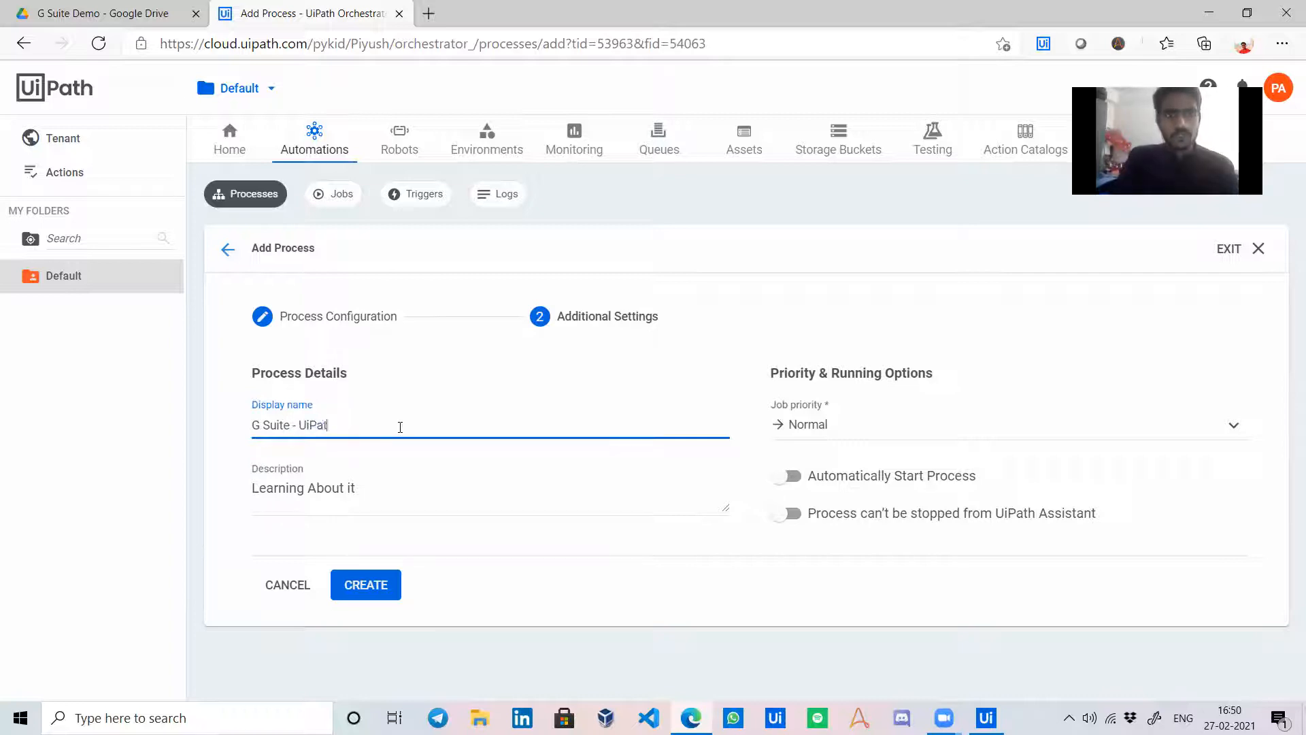
pyautogui.write('h APps')
pyautogui.press('BackSpace')
pyautogui.press('BackSpace')
pyautogui.press('BackSpace')
pyautogui.write('pps')
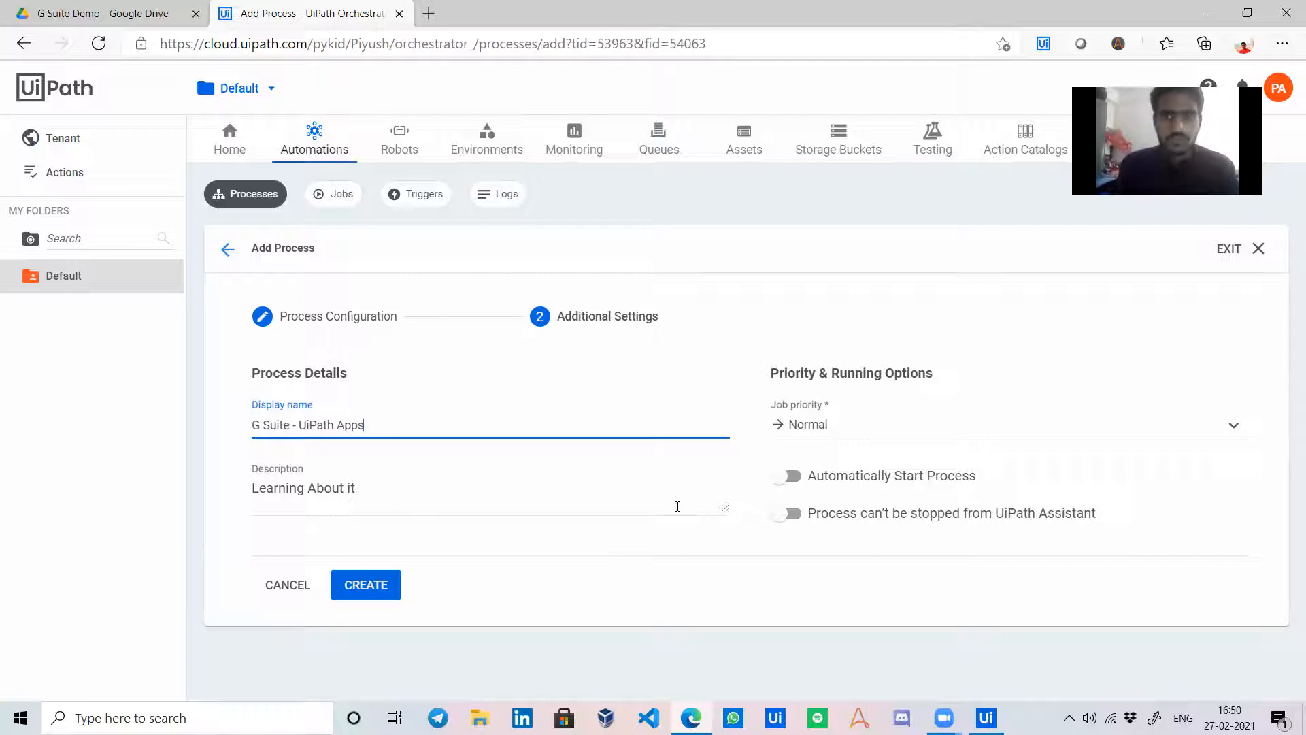
pyautogui.click(371, 584)
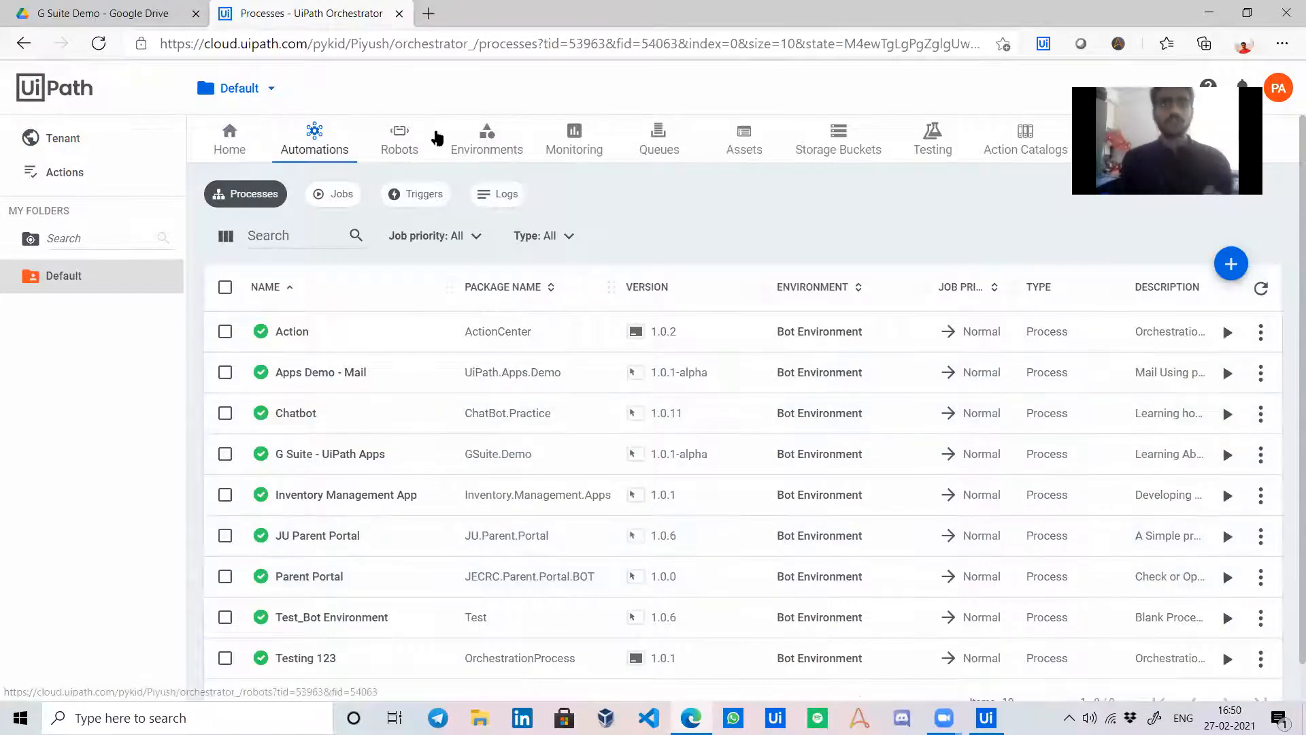
pyautogui.click(1264, 94)
# Create a new app named 'Mail Anywhere' from the Automation Cloud Apps section.
pyautogui.click(1191, 173)
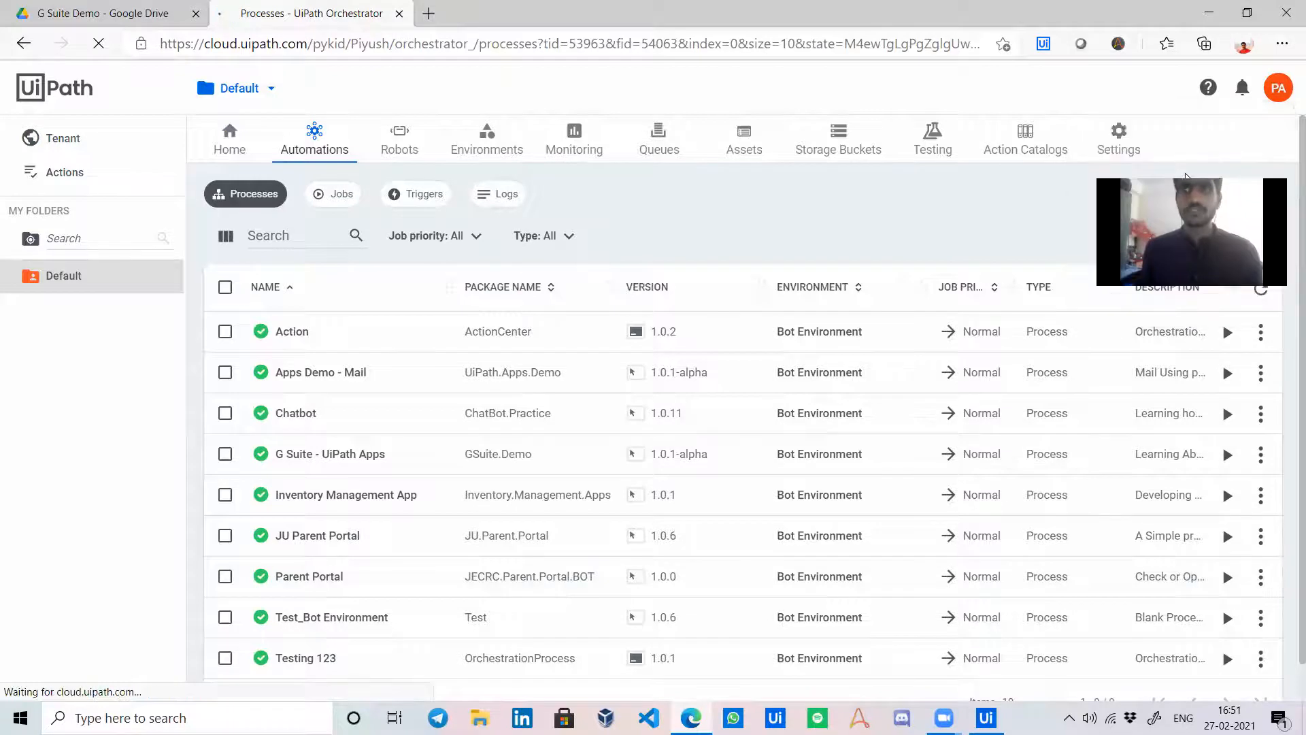
pyautogui.click(48, 253)
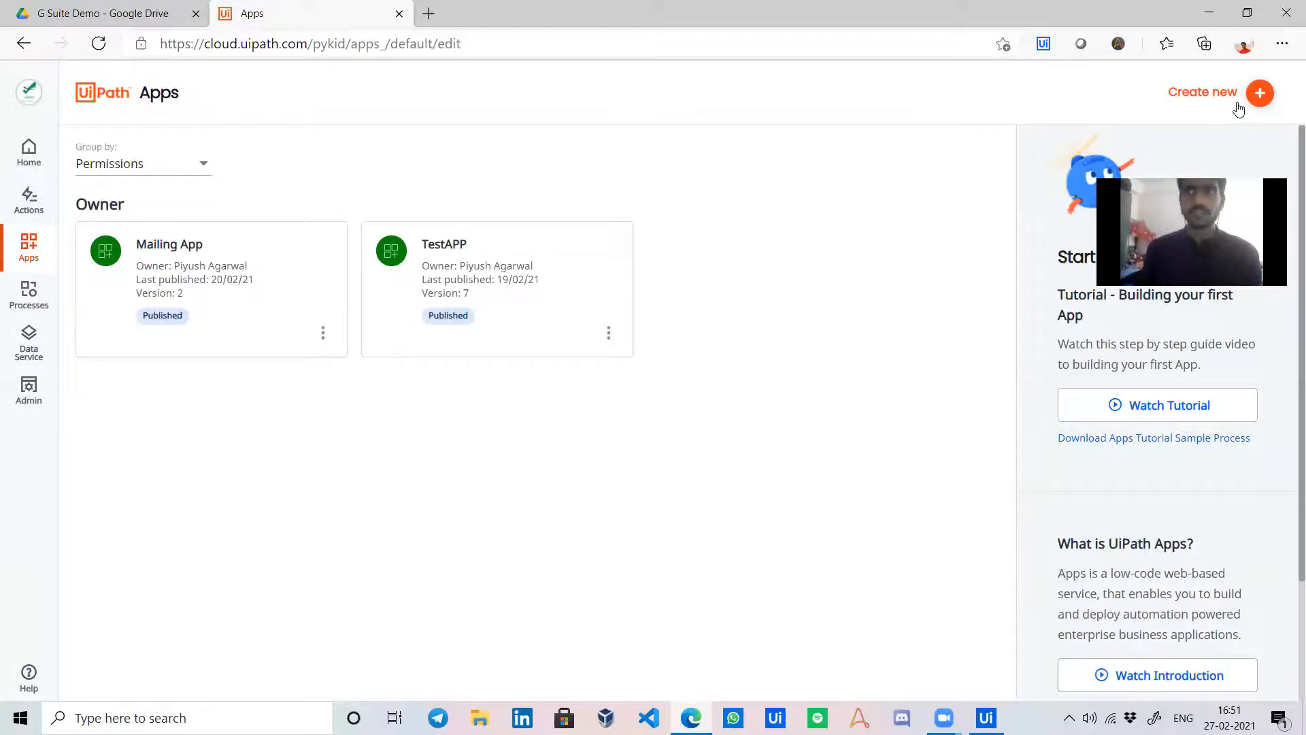
pyautogui.click(1261, 88)
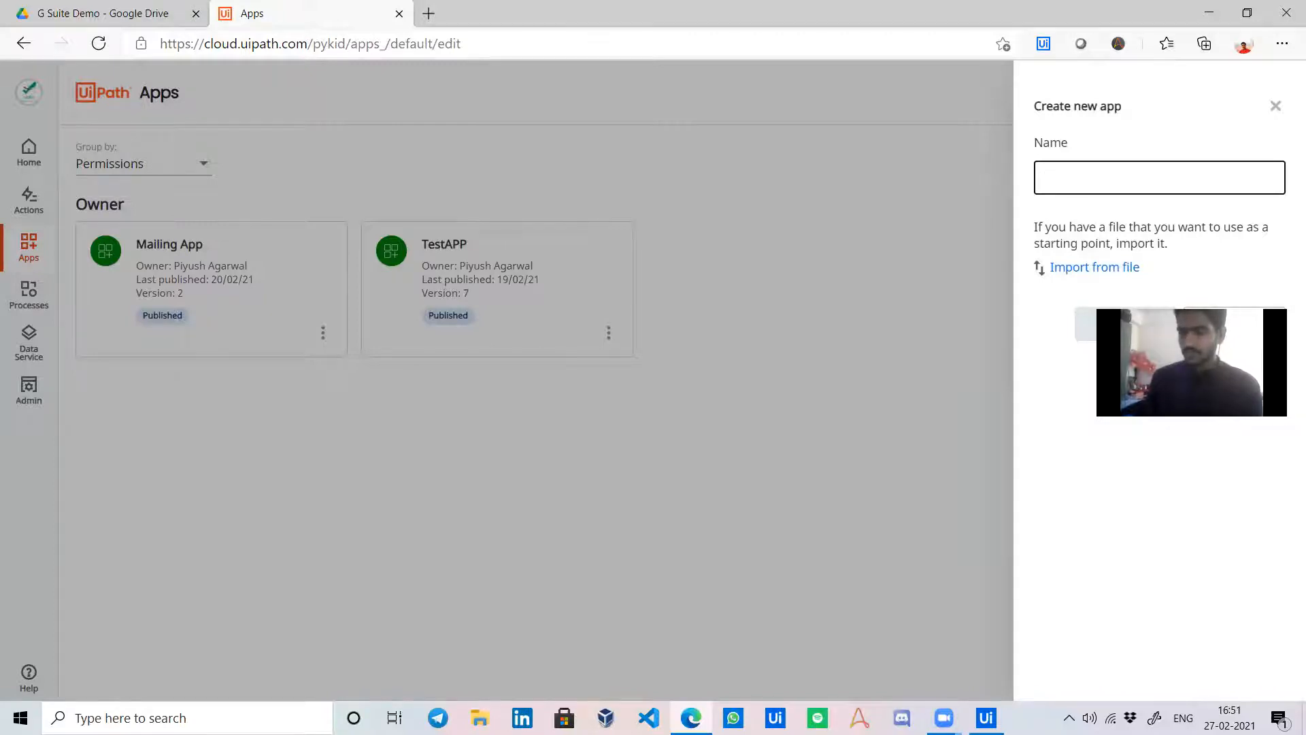
pyautogui.click(1109, 180)
pyautogui.write('Mai')
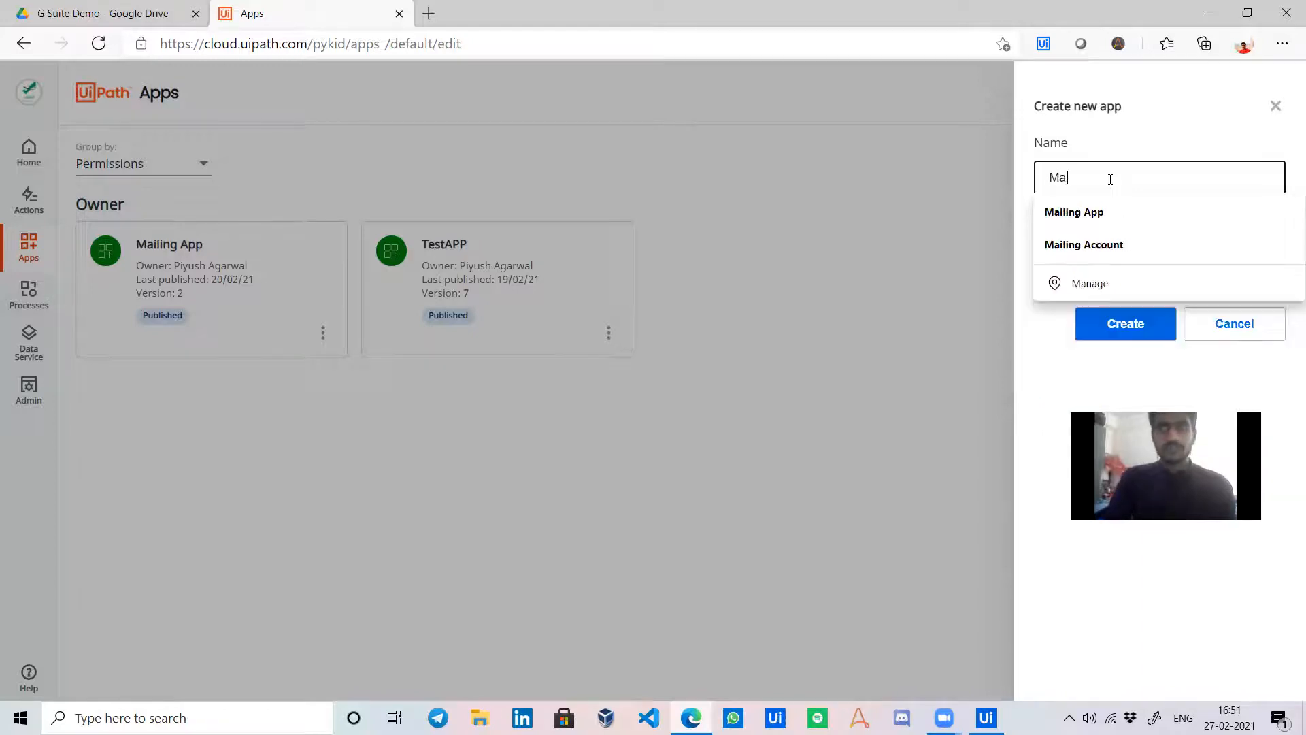
pyautogui.write('l')
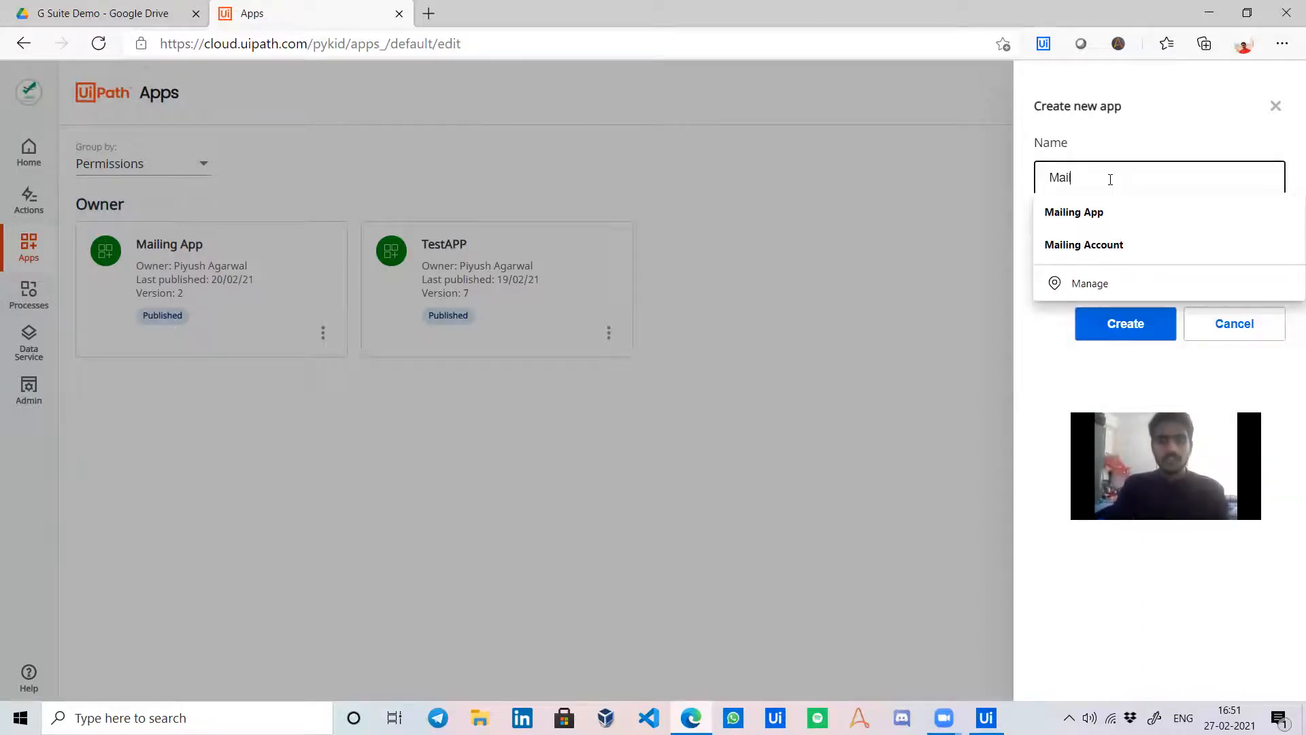
pyautogui.write(' AN')
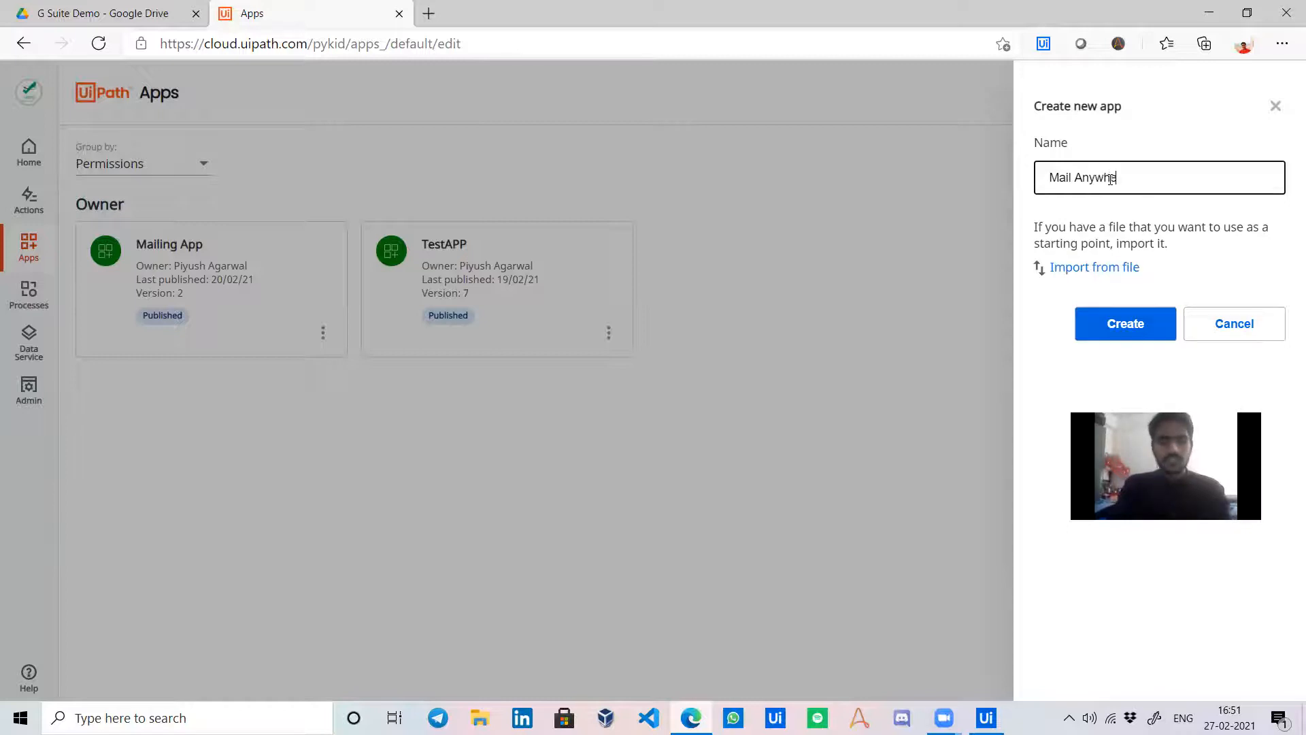
pyautogui.click(1124, 324)
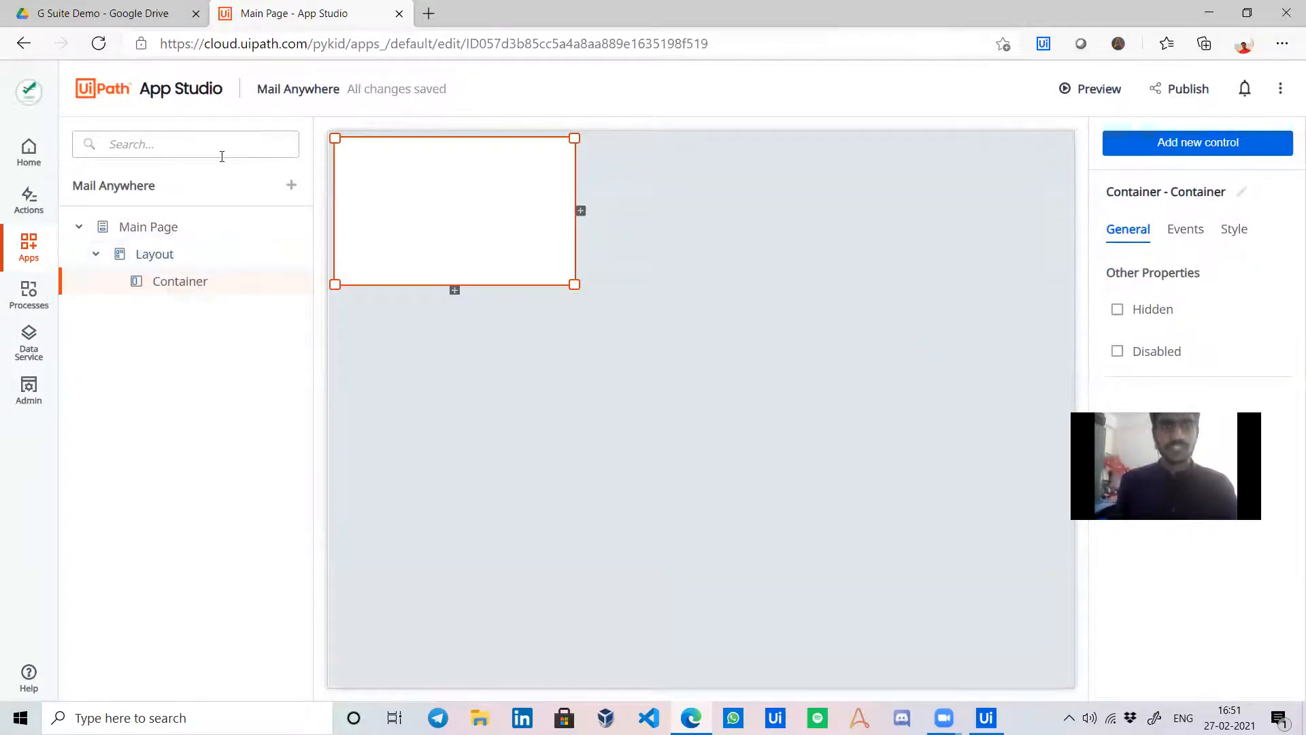
# Drag a Button from the Input controls into the container and label it 'Send Mails'.
pyautogui.click(1200, 145)
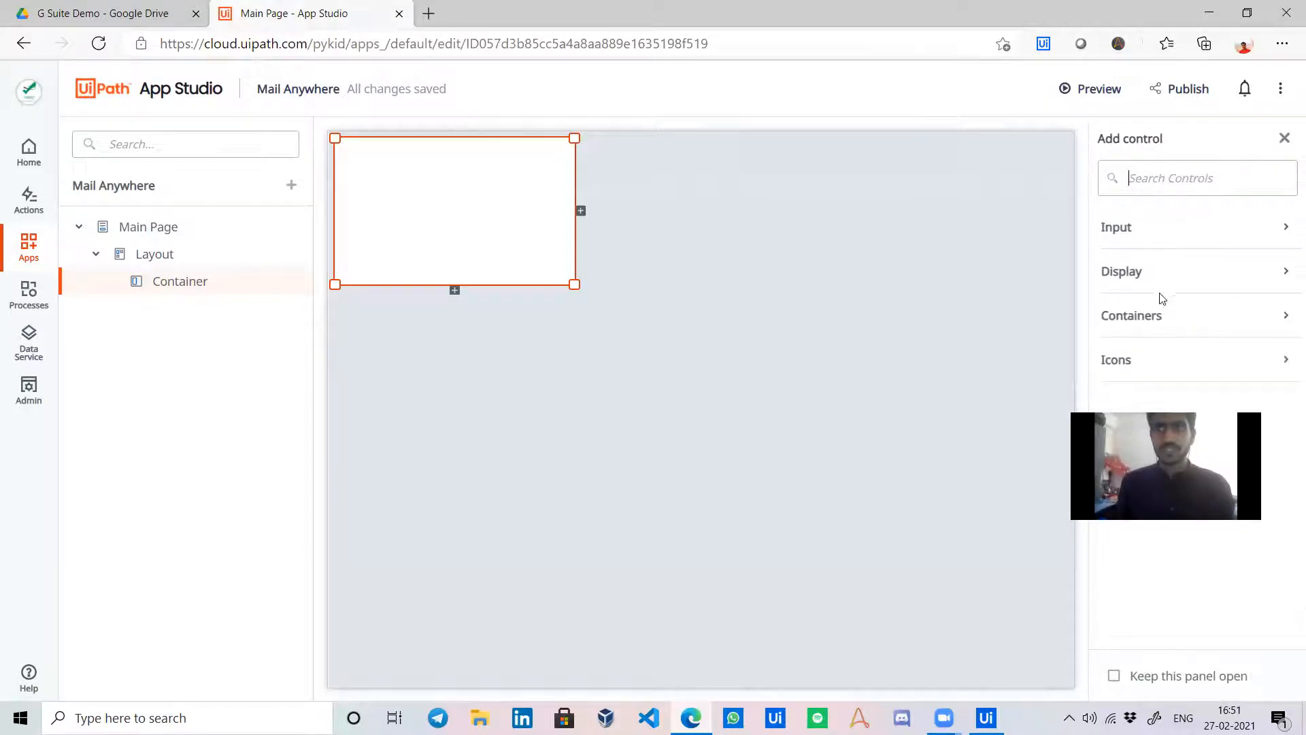
pyautogui.click(1235, 239)
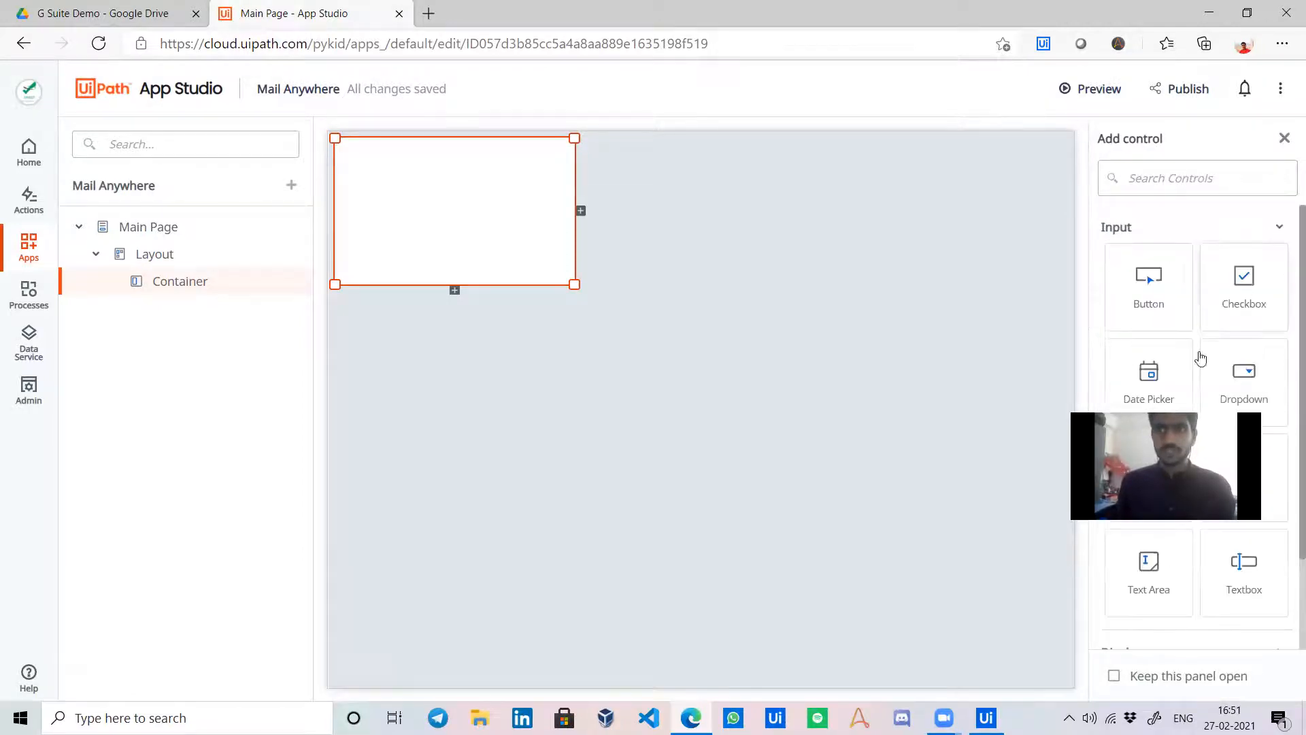
pyautogui.moveTo(1149, 271); pyautogui.dragTo(446, 207)
pyautogui.doubleClick(1192, 300)
pyautogui.write('Se')
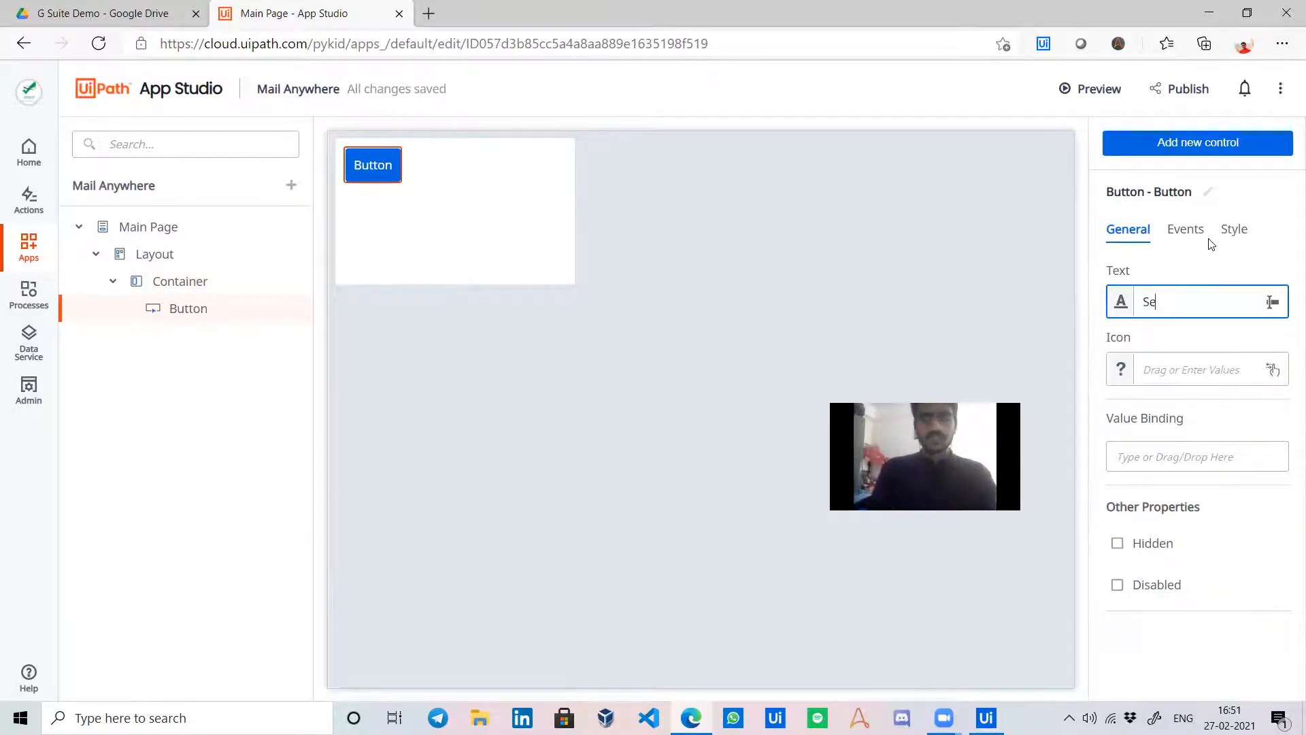
pyautogui.write('nd Maials')
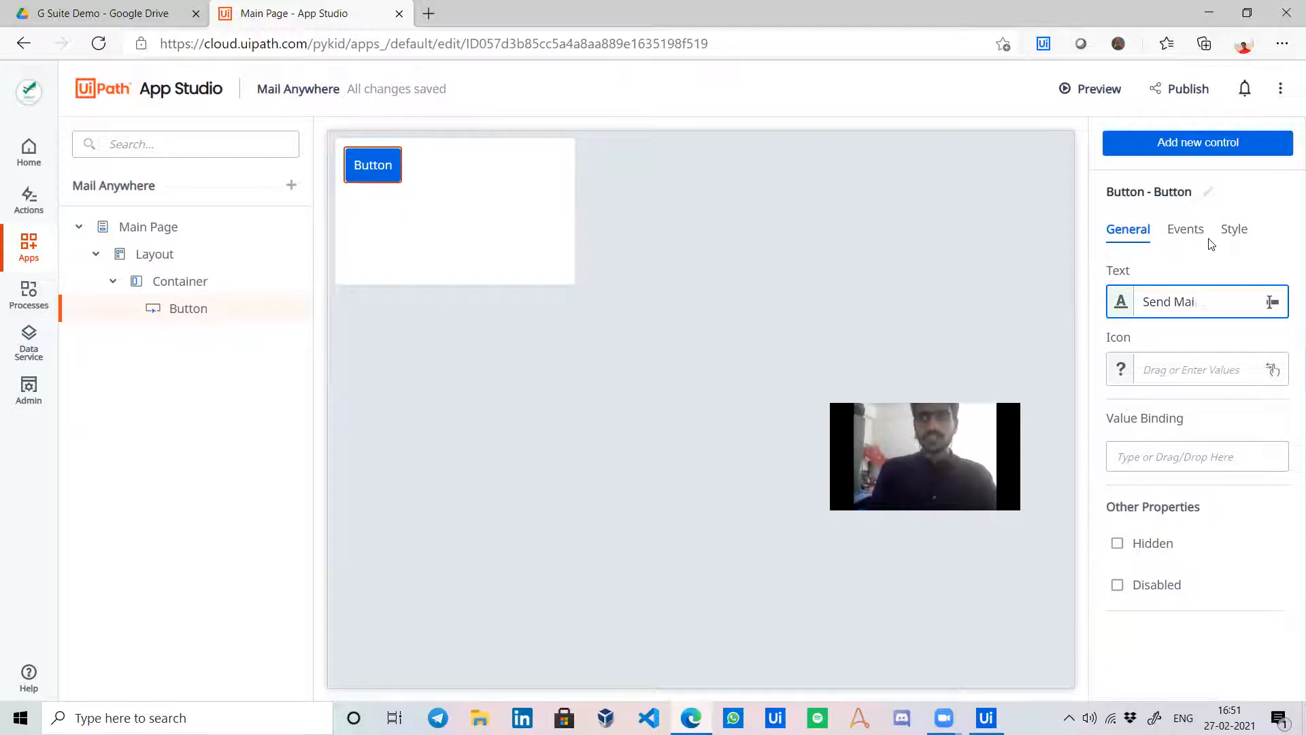
pyautogui.click(599, 280)
pyautogui.click(393, 198)
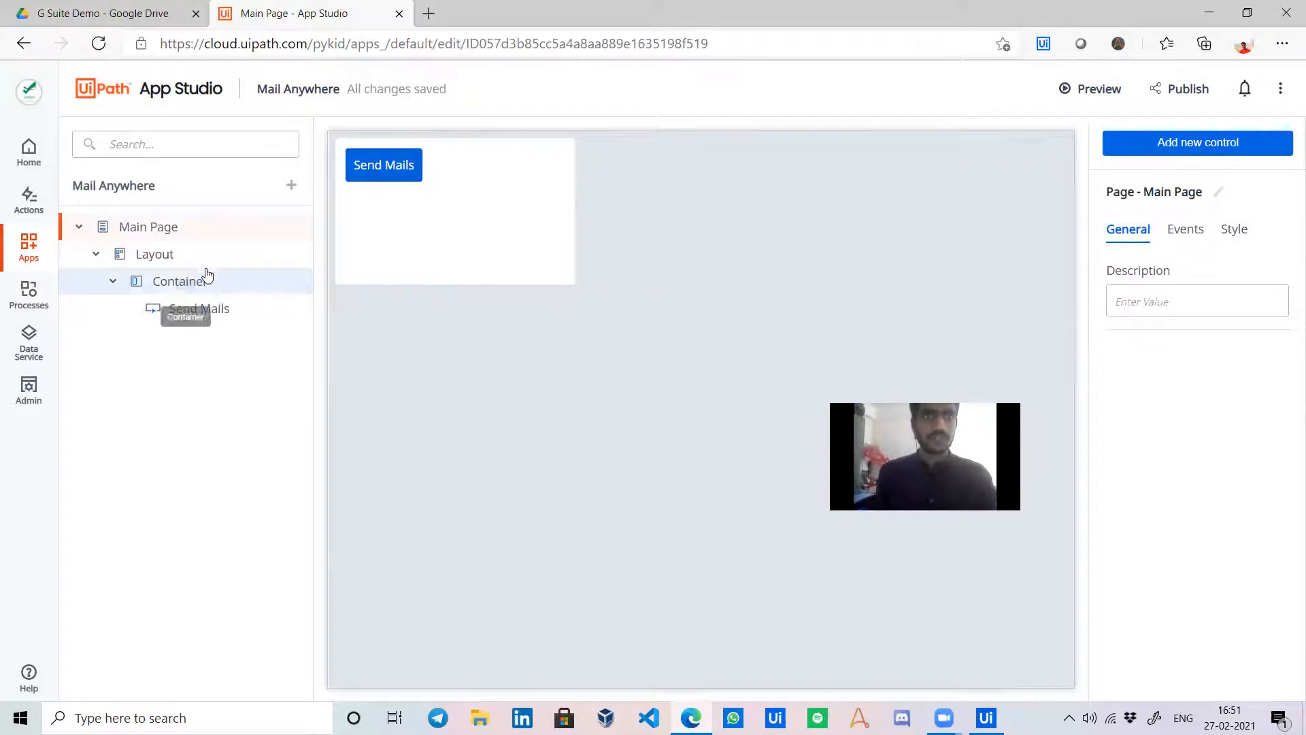
# Add a label above the button captioned 'Mail Attachments anytime from anywhere'.
pyautogui.click(1184, 149)
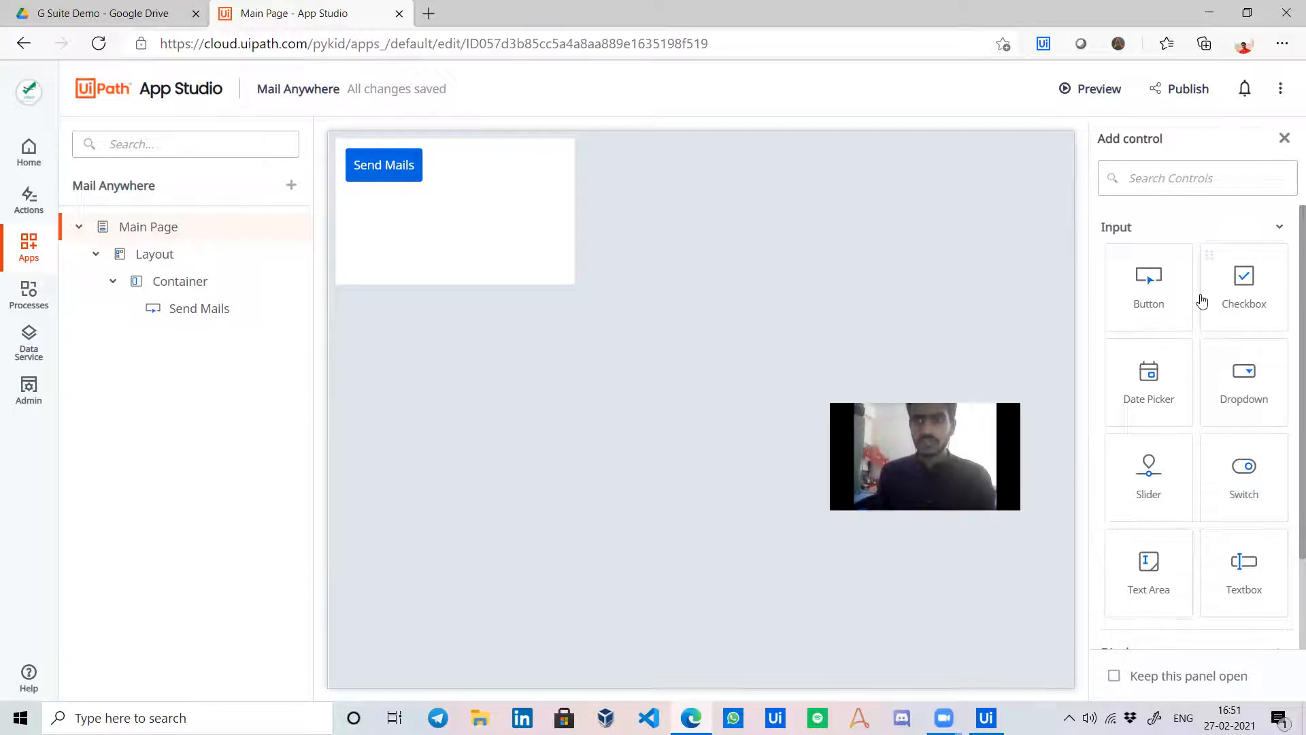
pyautogui.scroll(-2, 1206, 435)
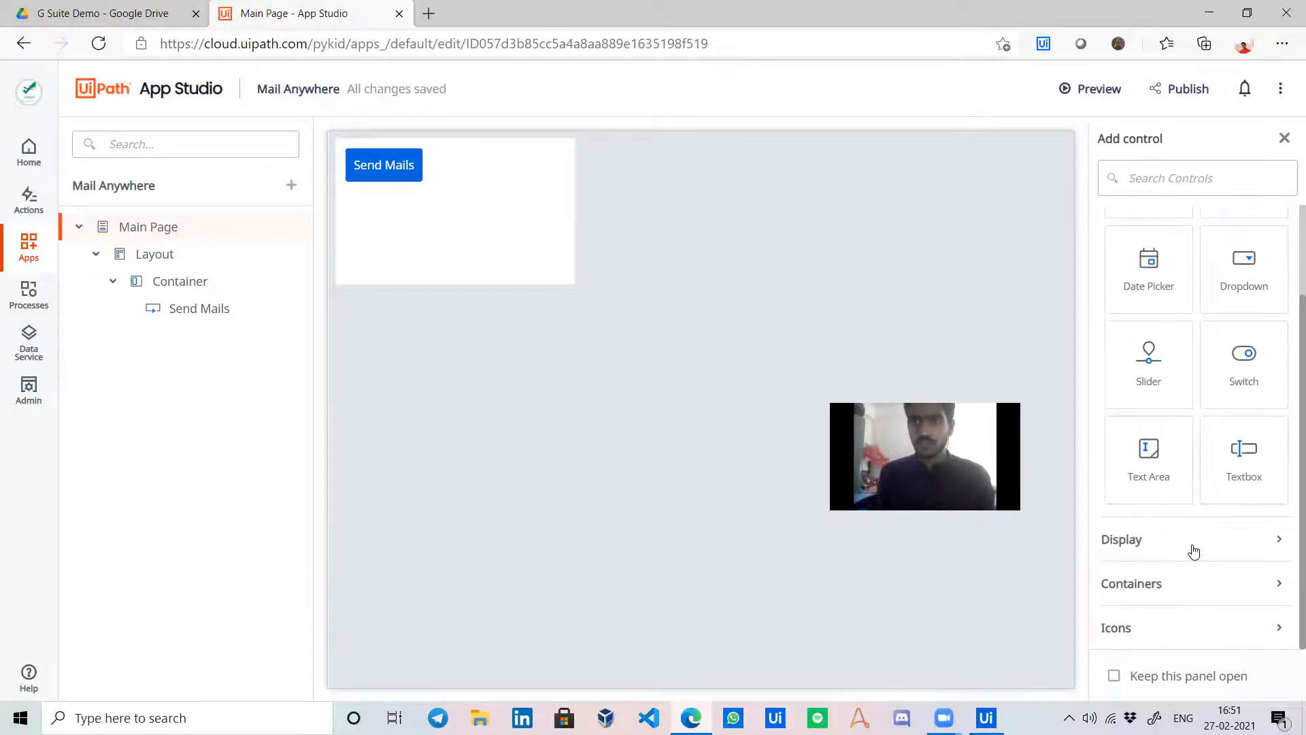
pyautogui.scroll(-3, 1196, 461)
pyautogui.moveTo(1151, 534); pyautogui.dragTo(408, 166)
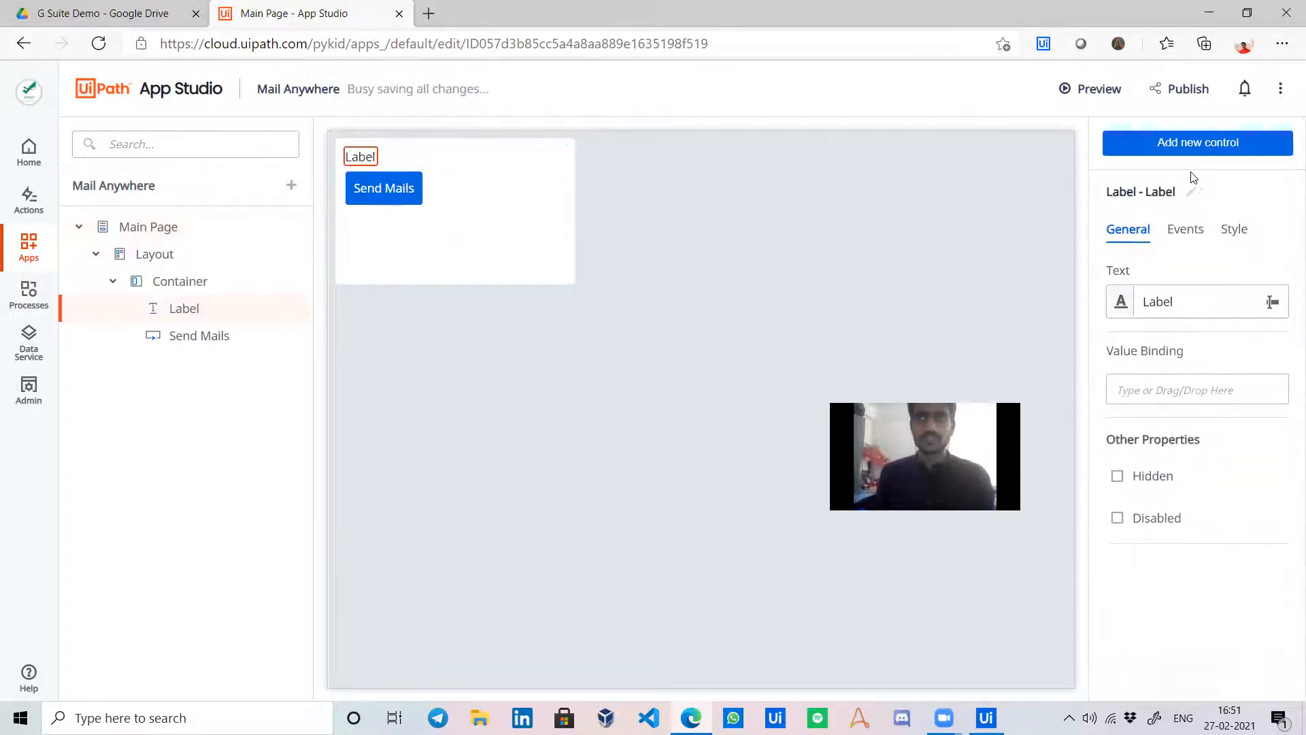
pyautogui.doubleClick(1213, 312)
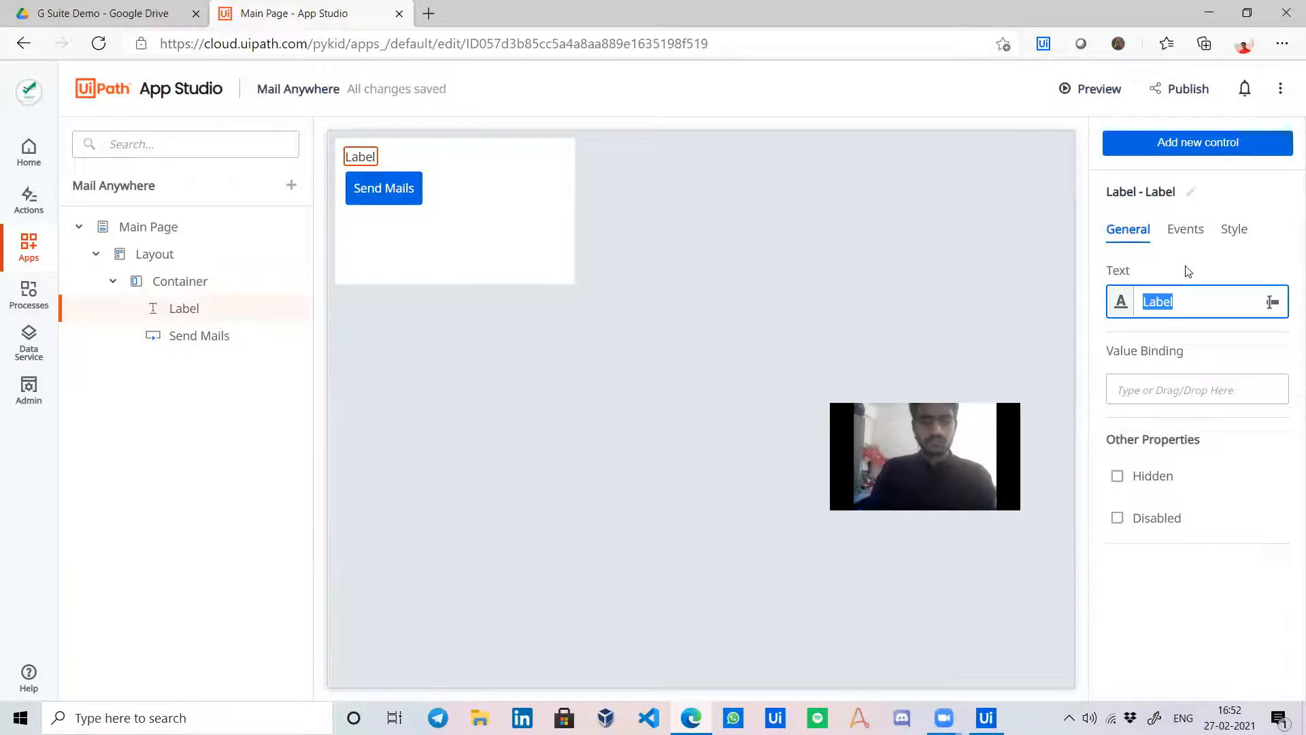
pyautogui.write('Mail Atta')
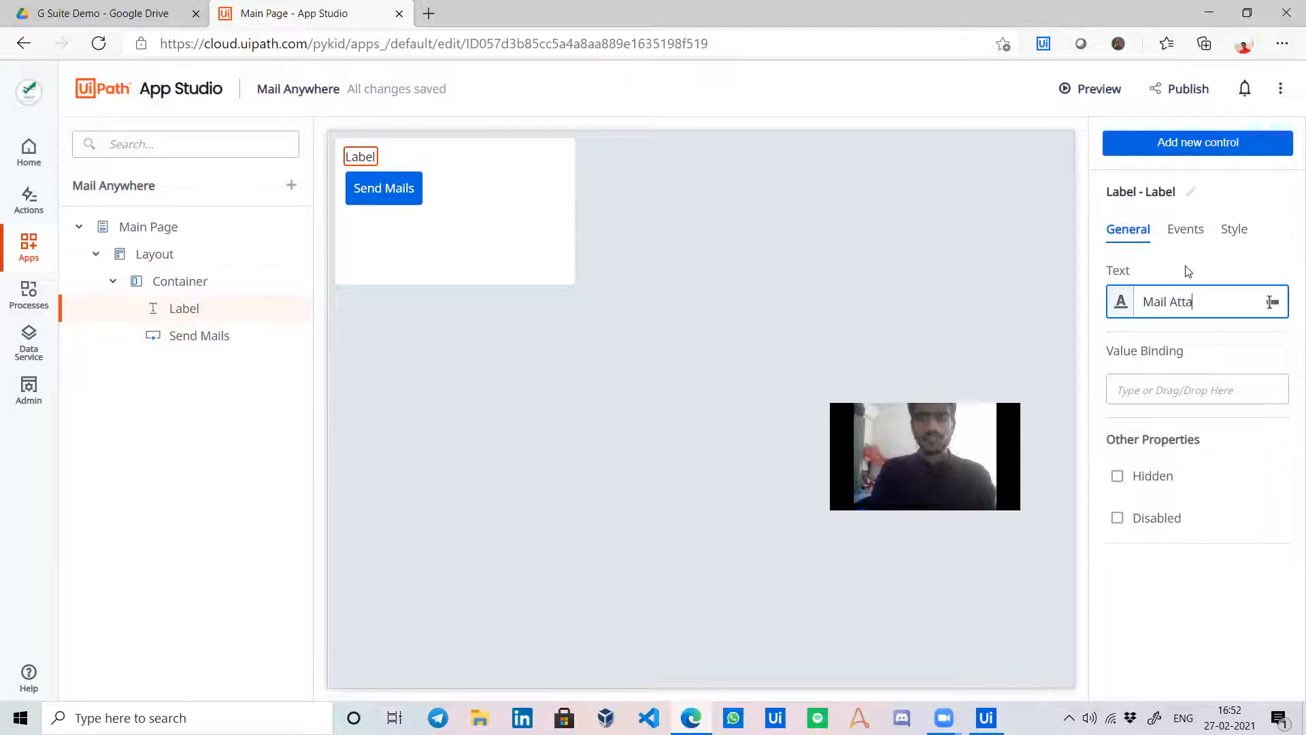
pyautogui.write('chments anytime from')
pyautogui.write(' anywhere')
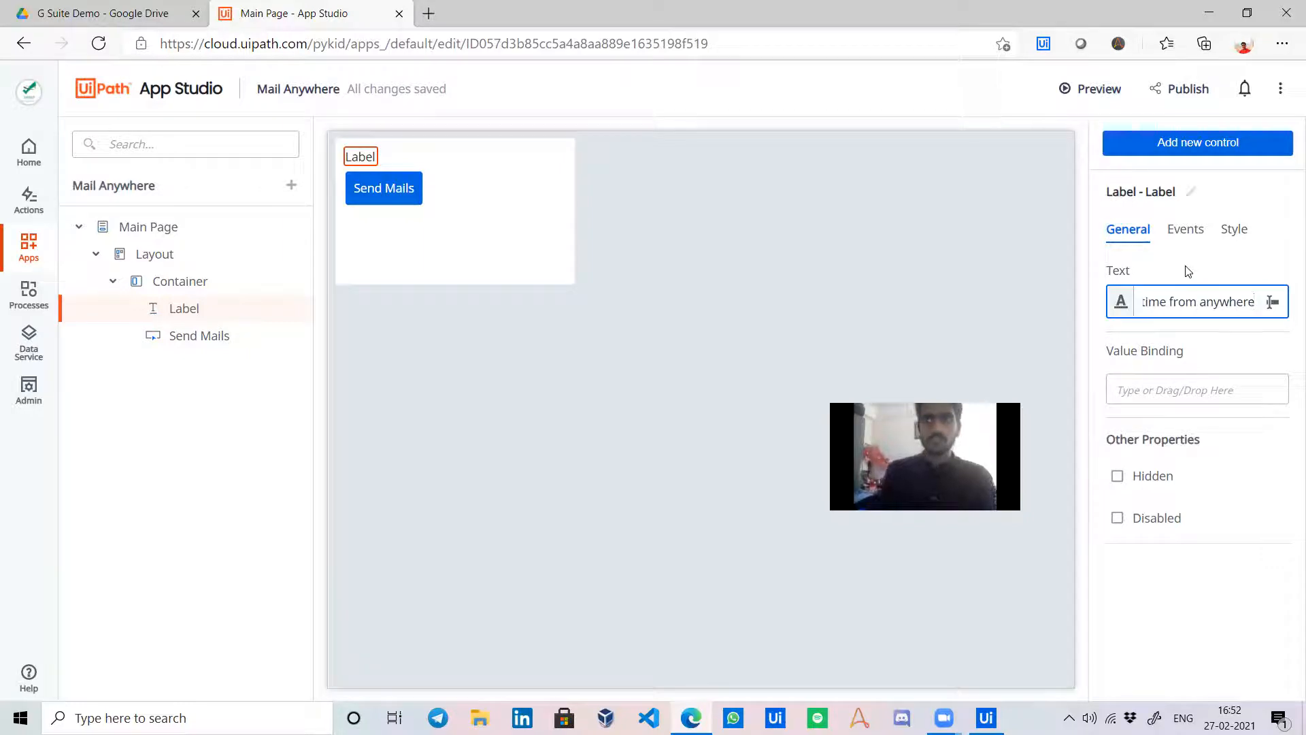
pyautogui.click(935, 309)
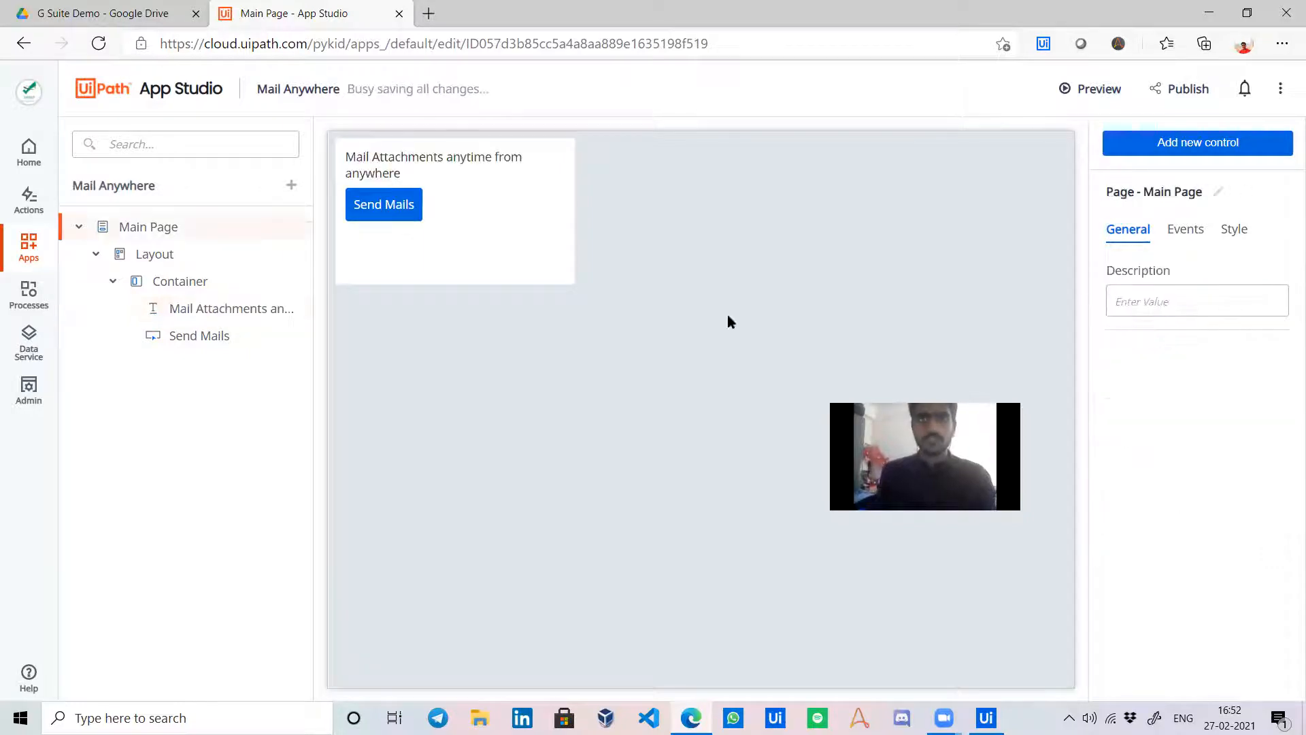
# Widen the container so the caption fits on one line.
pyautogui.click(560, 266)
pyautogui.moveTo(574, 290); pyautogui.dragTo(1006, 286)
pyautogui.click(610, 191)
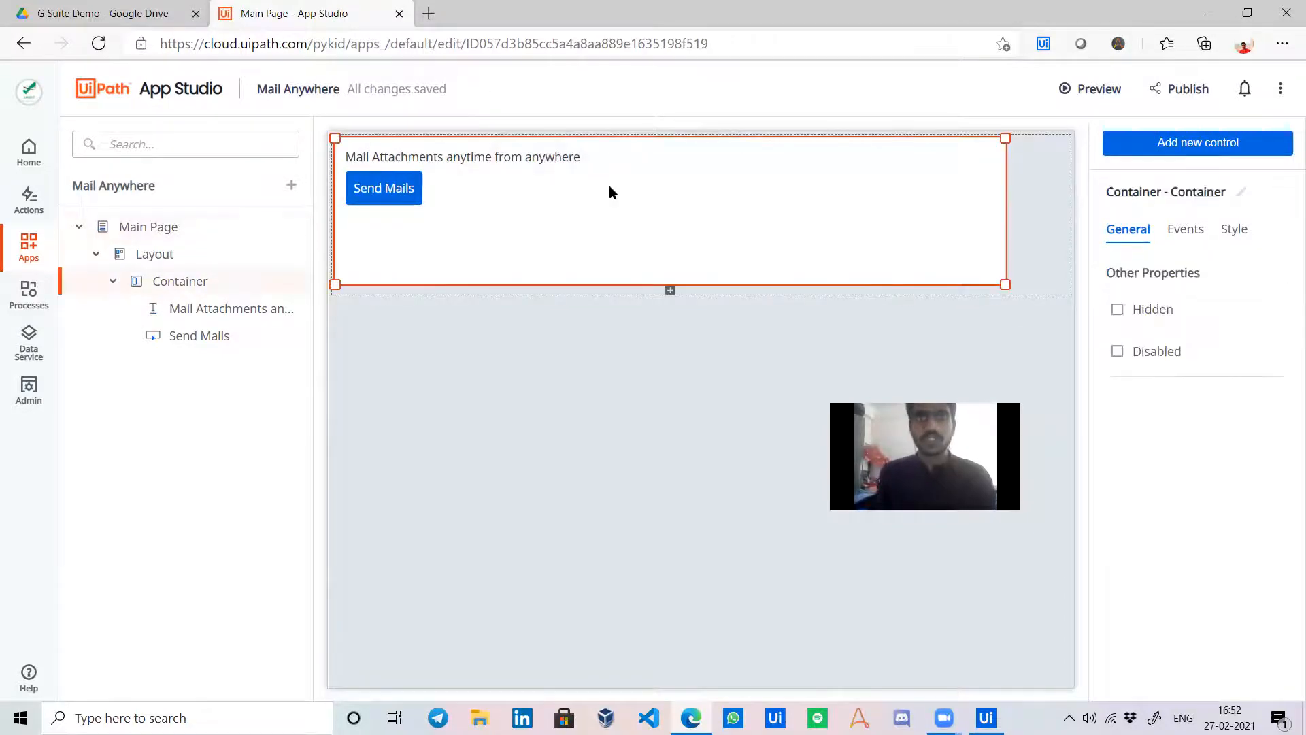
pyautogui.click(577, 156)
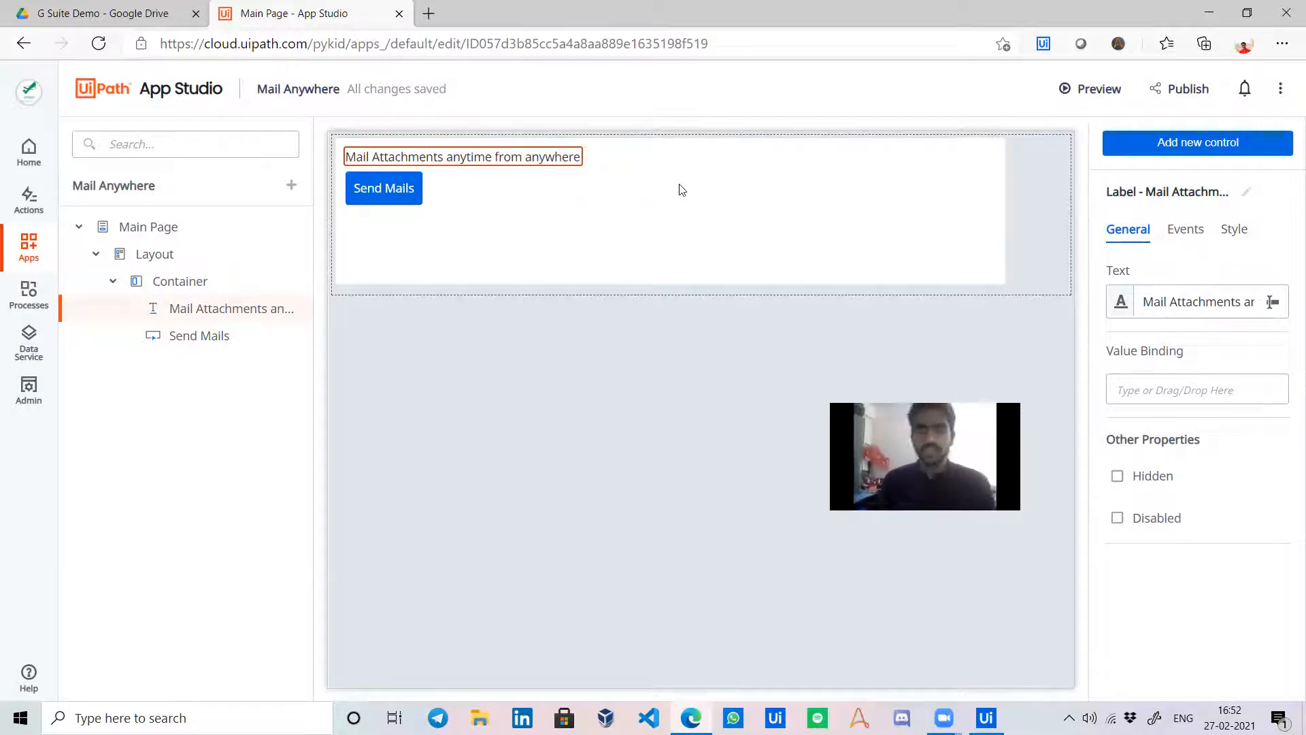
pyautogui.click(485, 321)
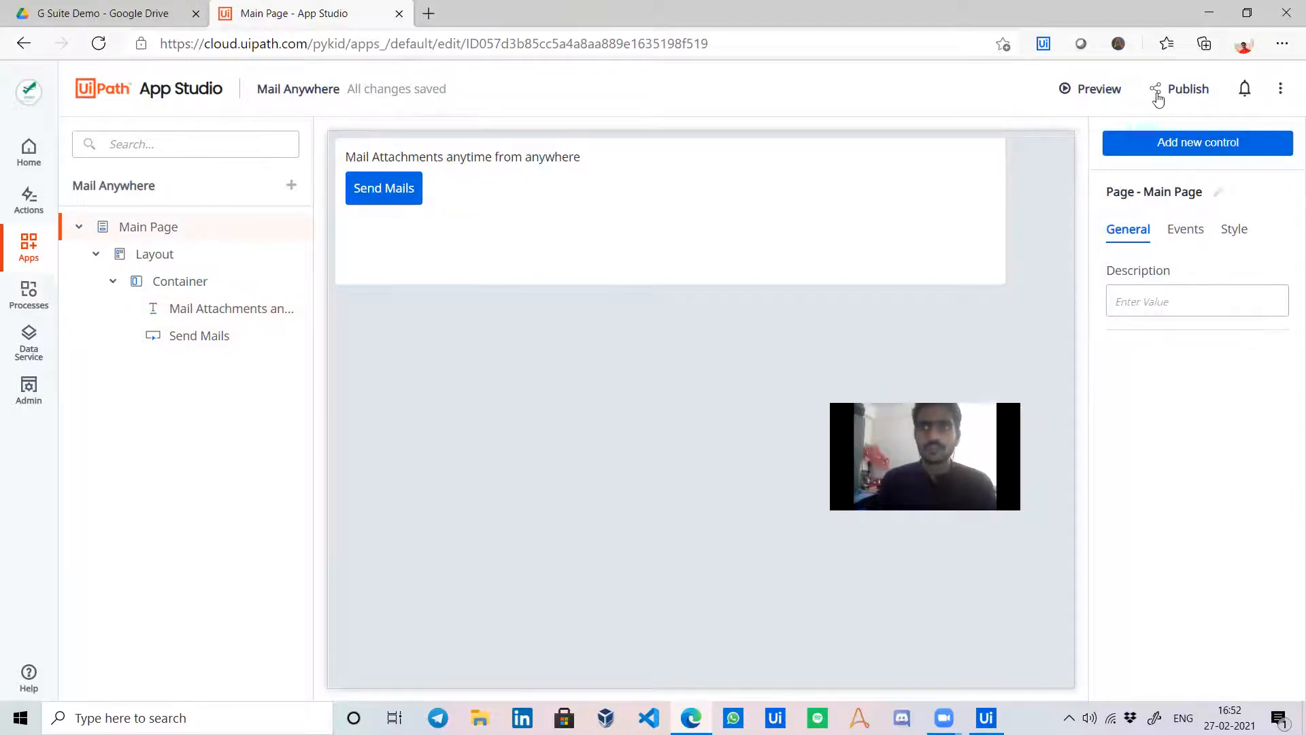
# Create a click rule on the Send Mails button that starts a process.
pyautogui.click(429, 190)
pyautogui.click(379, 190)
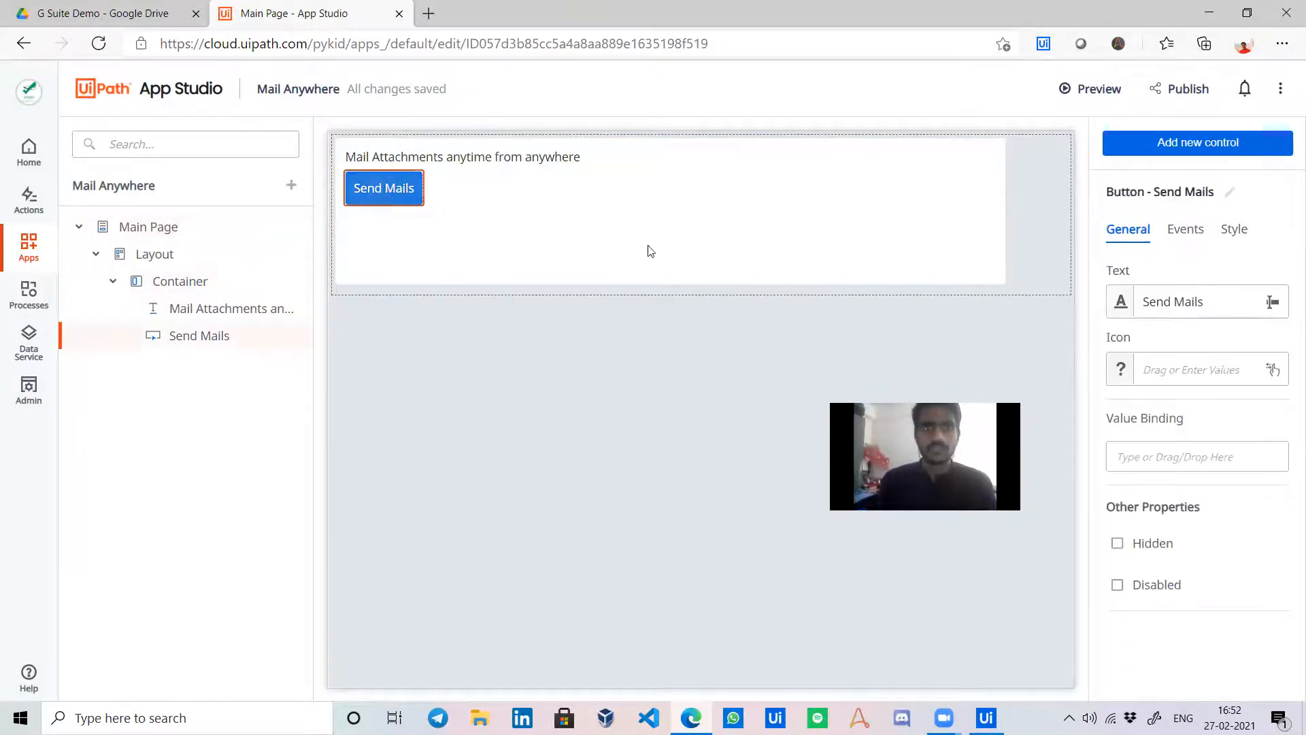
pyautogui.click(1184, 230)
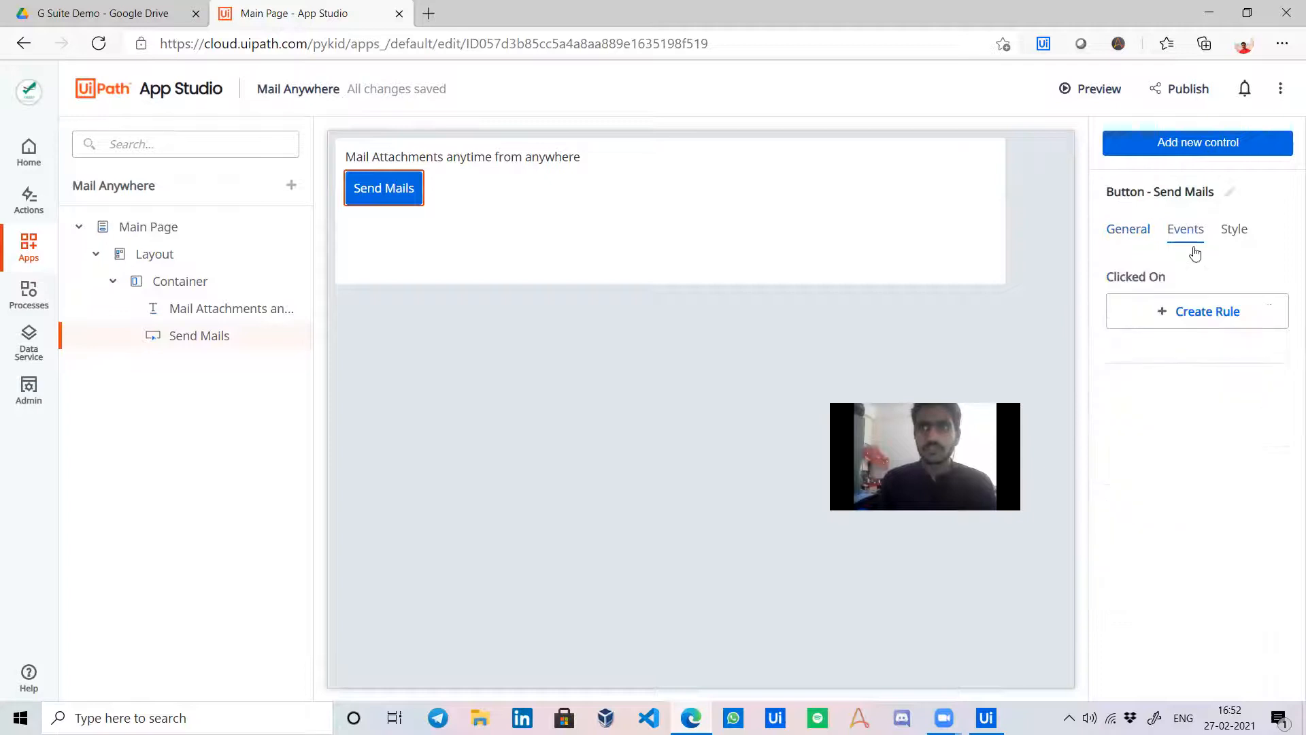
pyautogui.click(1209, 305)
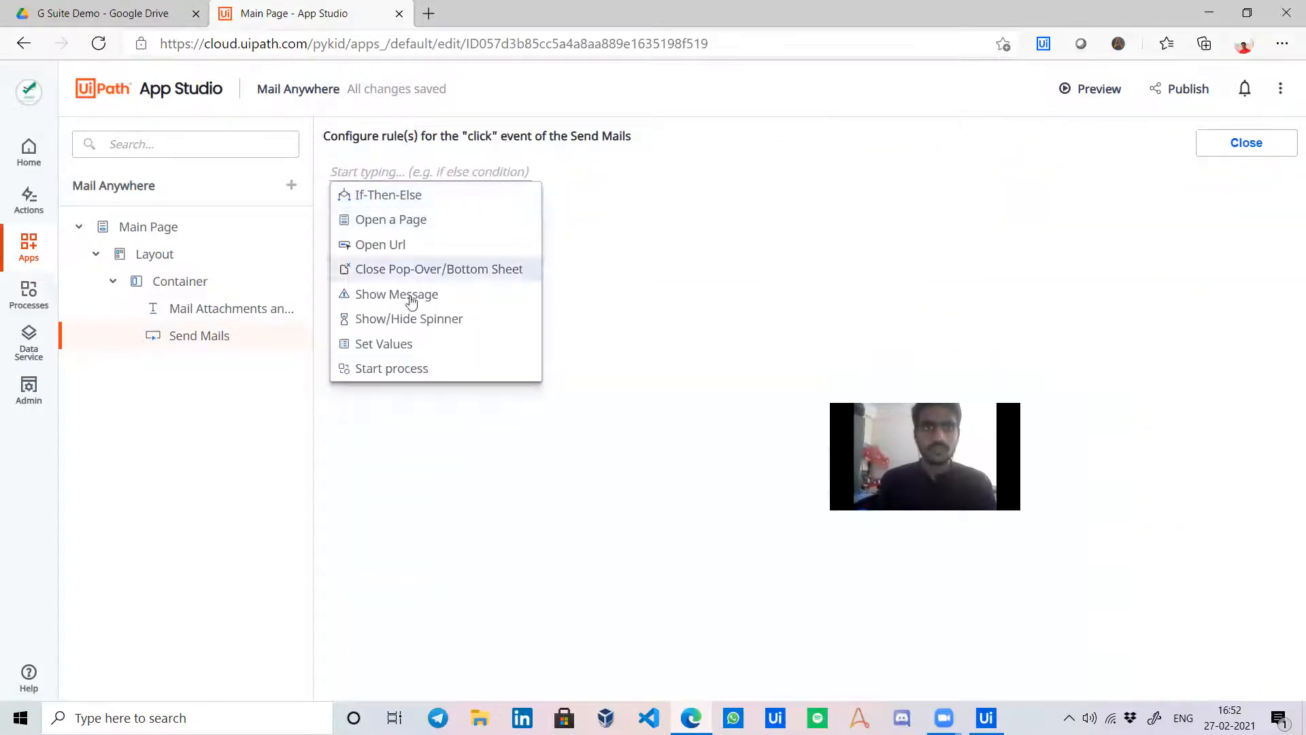
pyautogui.click(396, 368)
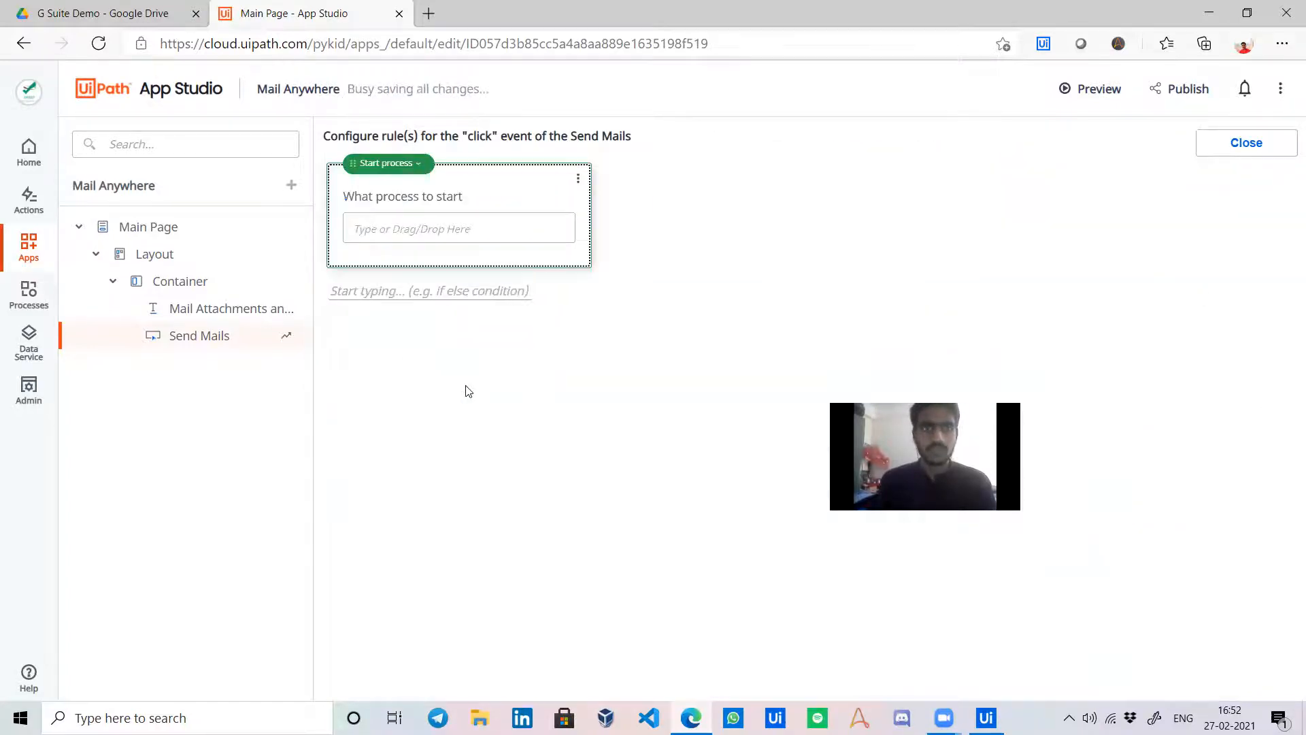
pyautogui.click(425, 225)
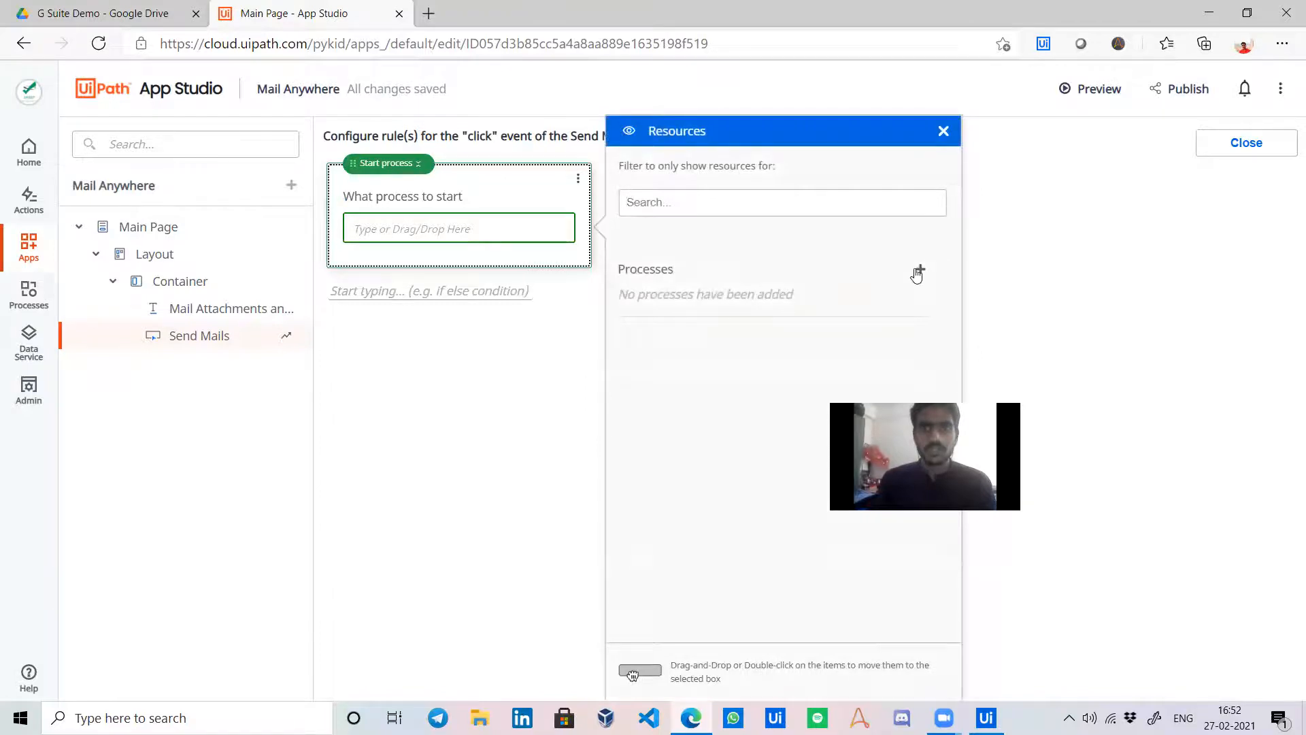
# Add the G Suite - UiPath Apps process from the Default folder, then publish the app.
pyautogui.click(917, 273)
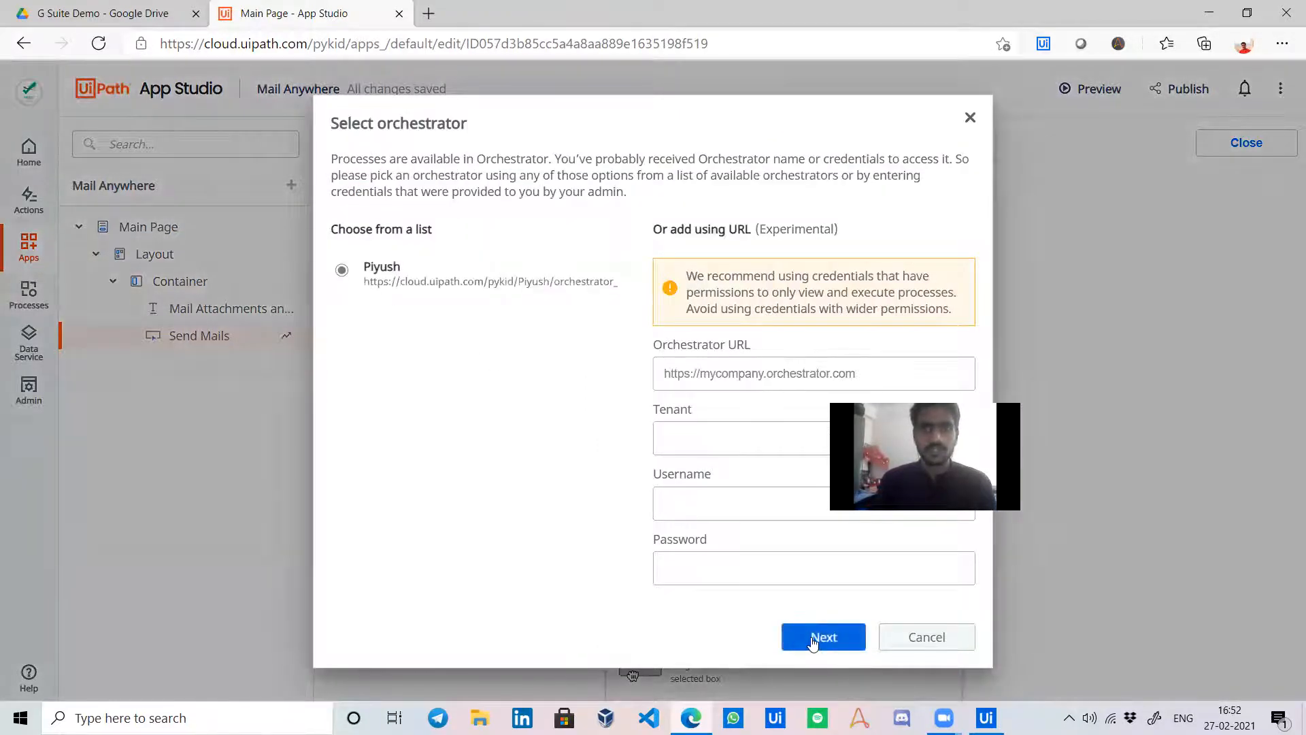
pyautogui.click(813, 640)
pyautogui.click(361, 286)
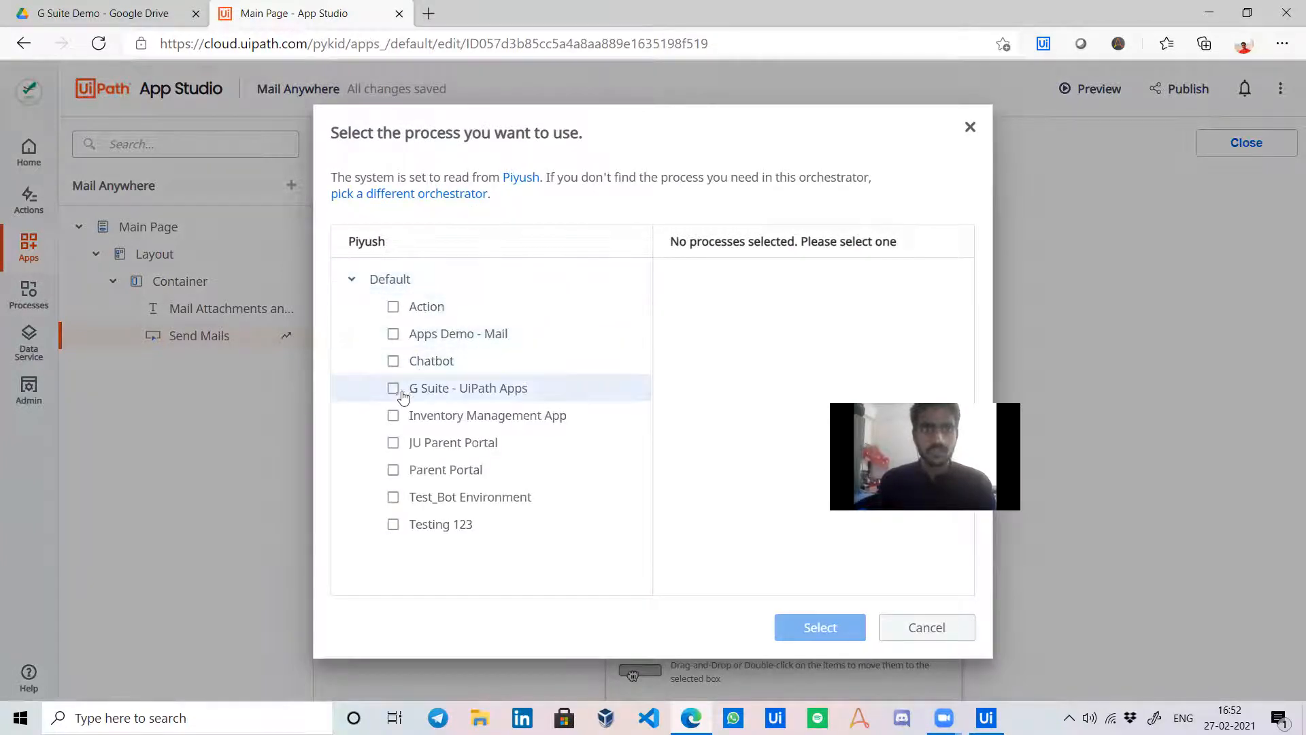
pyautogui.click(395, 389)
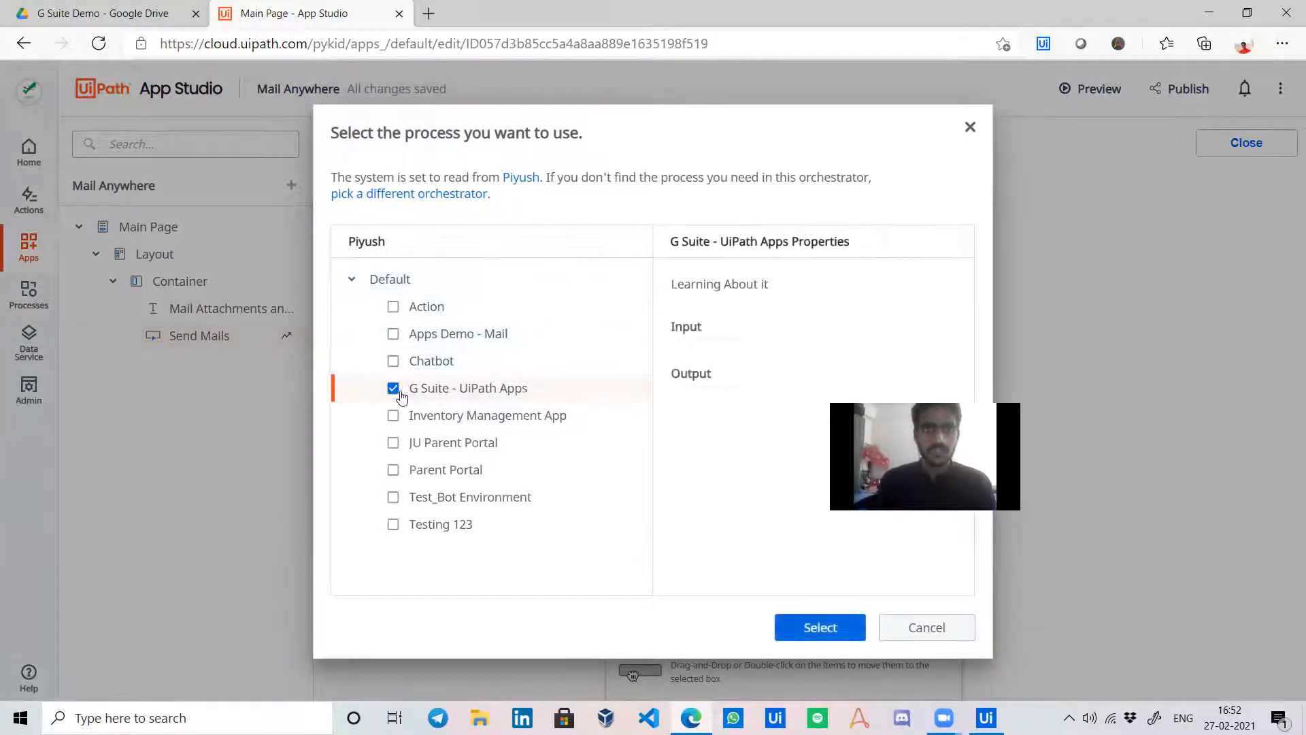
pyautogui.click(815, 626)
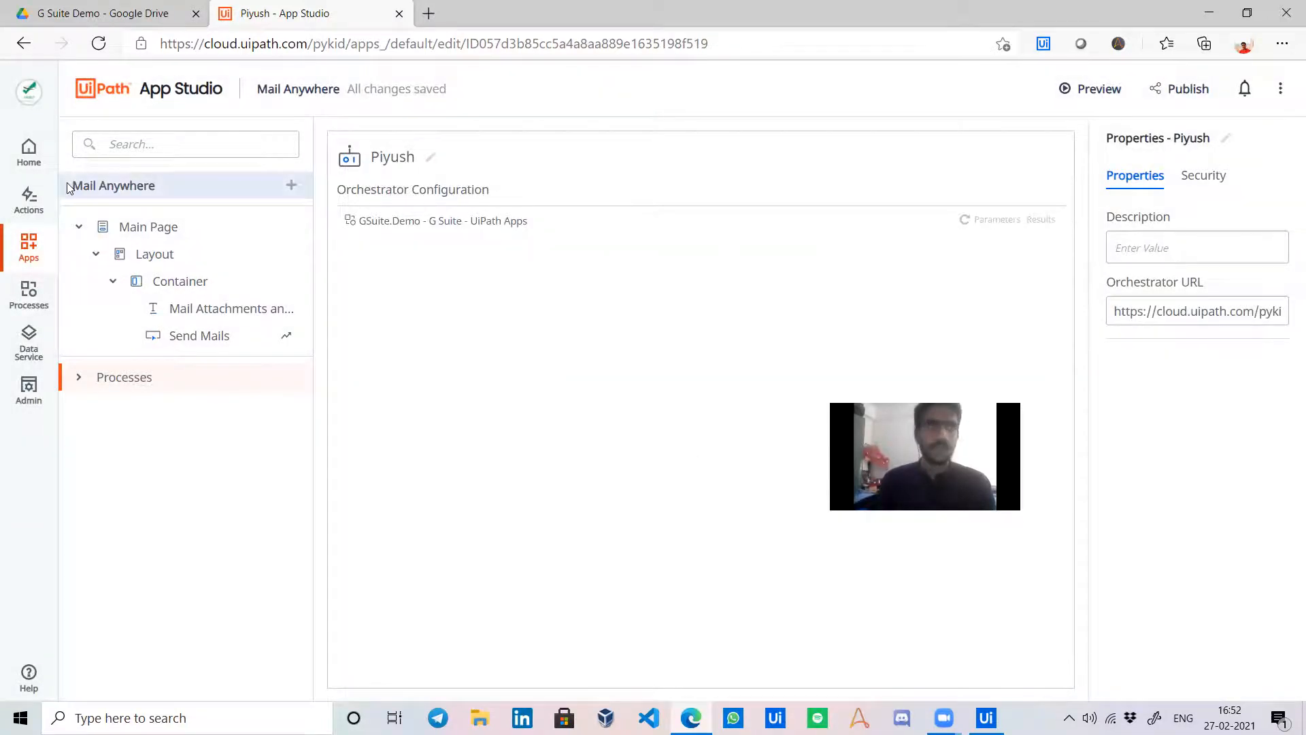
pyautogui.click(1175, 91)
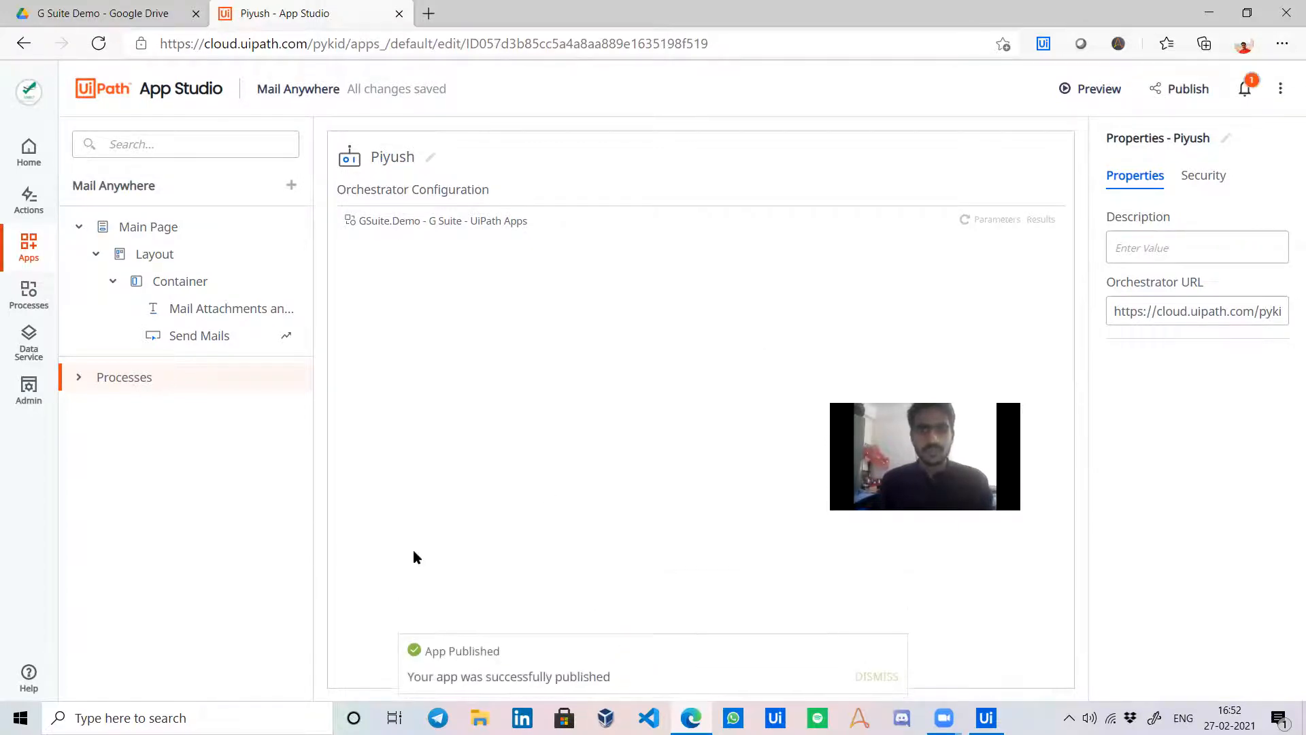
# Check Admin > Users and Groups, select an app user's e-mail address, then return to Apps.
pyautogui.click(24, 406)
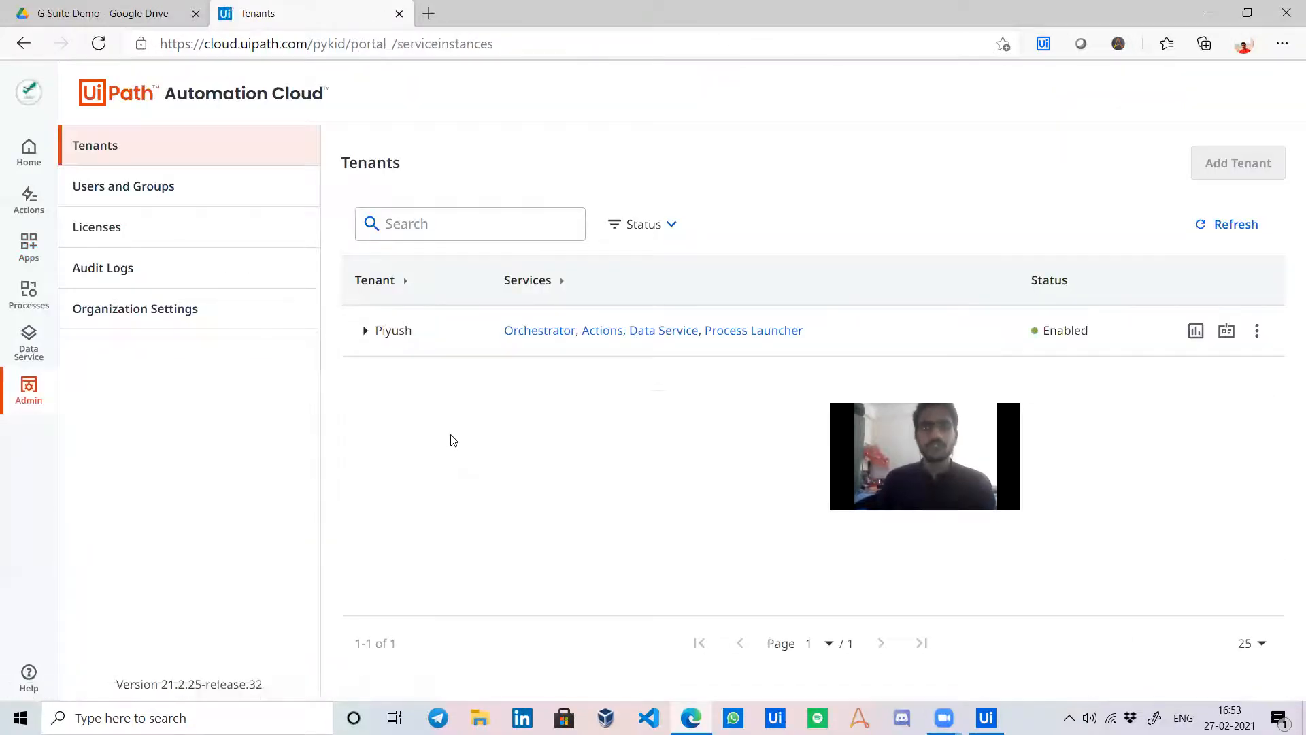
pyautogui.click(179, 191)
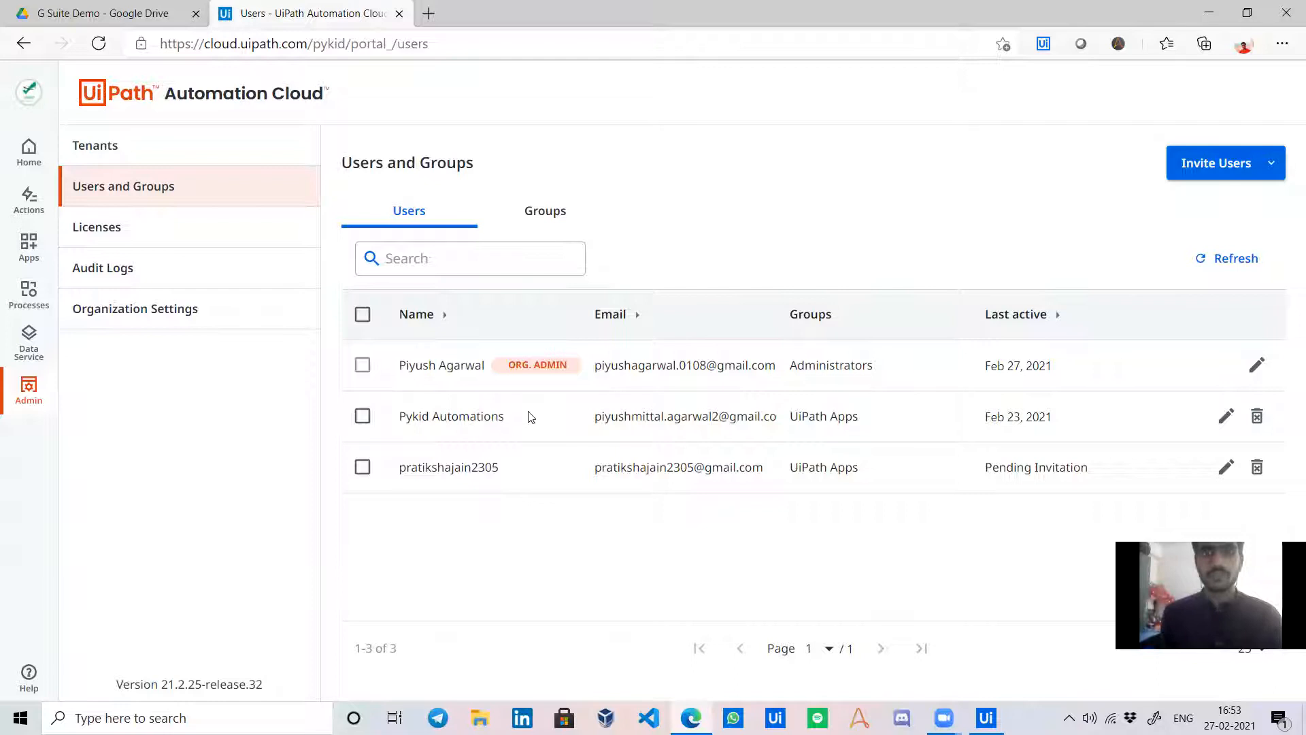
pyautogui.moveTo(594, 417); pyautogui.dragTo(793, 415)
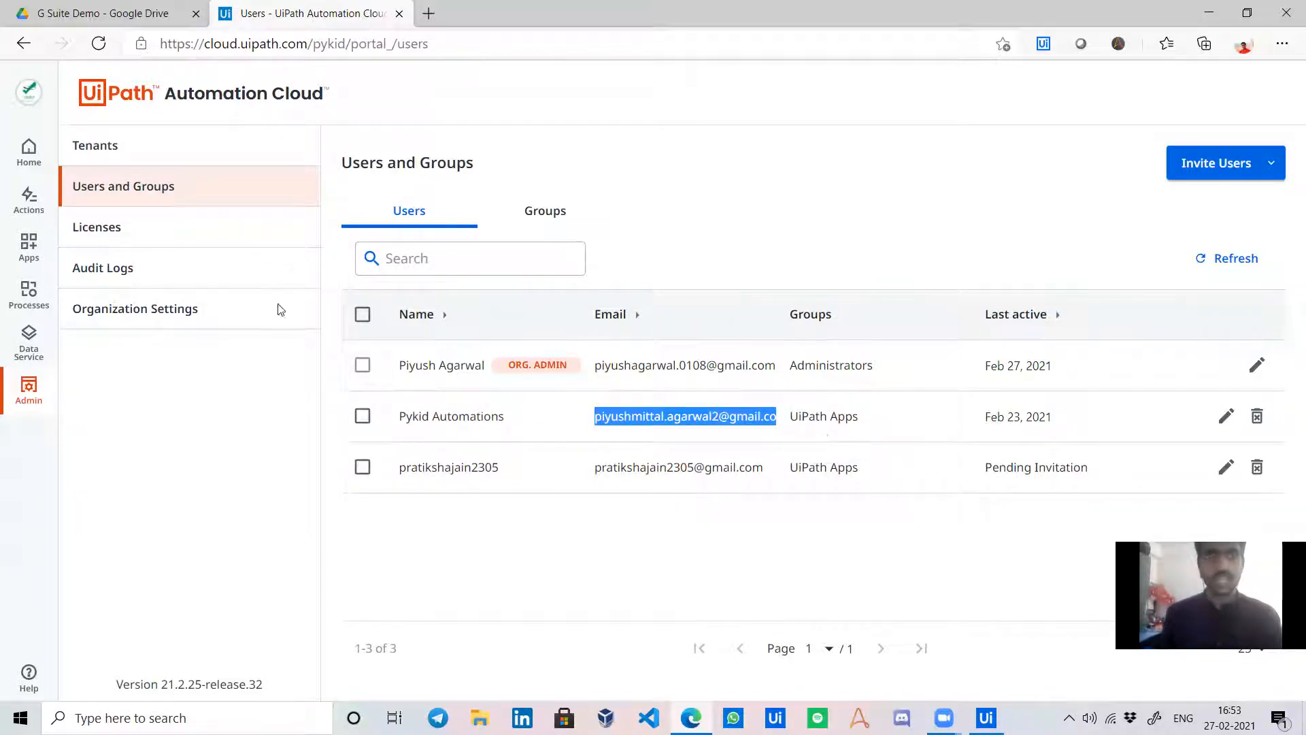
pyautogui.click(29, 246)
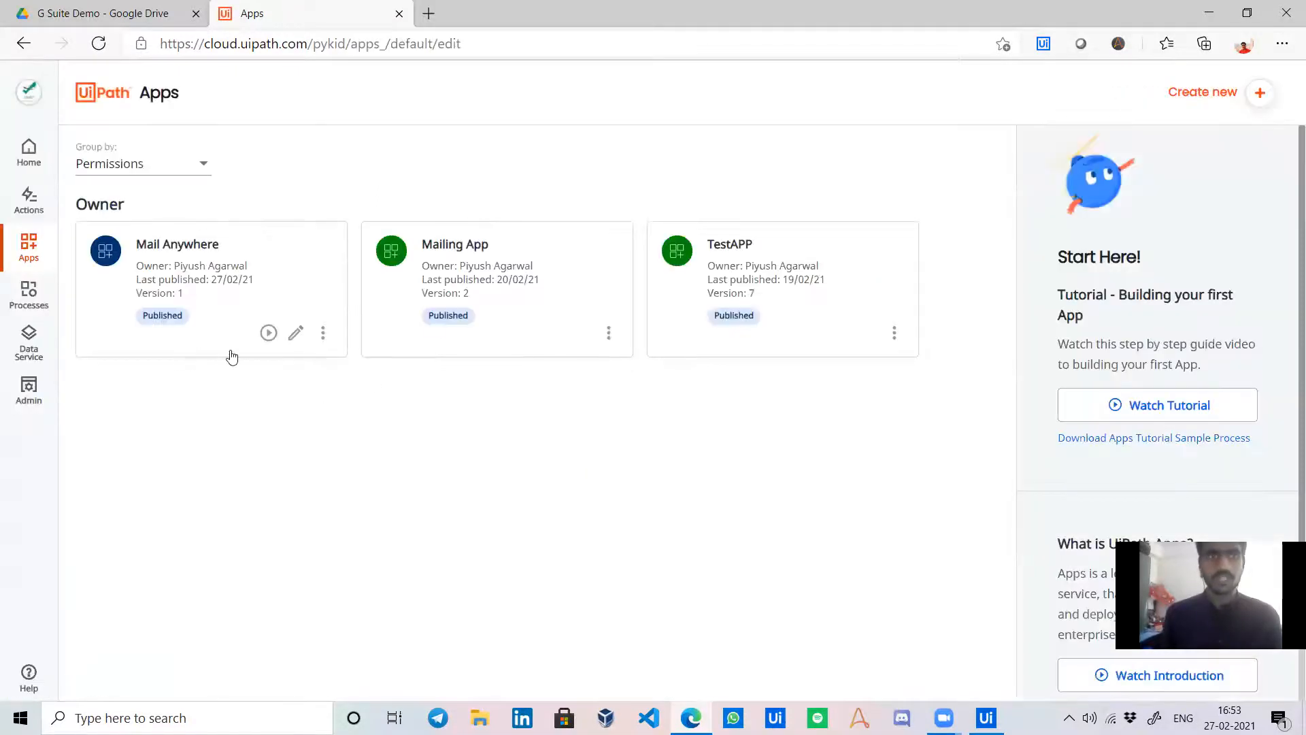
# Share Mail Anywhere with the searched user account as User (can run), then return to Apps.
pyautogui.click(322, 333)
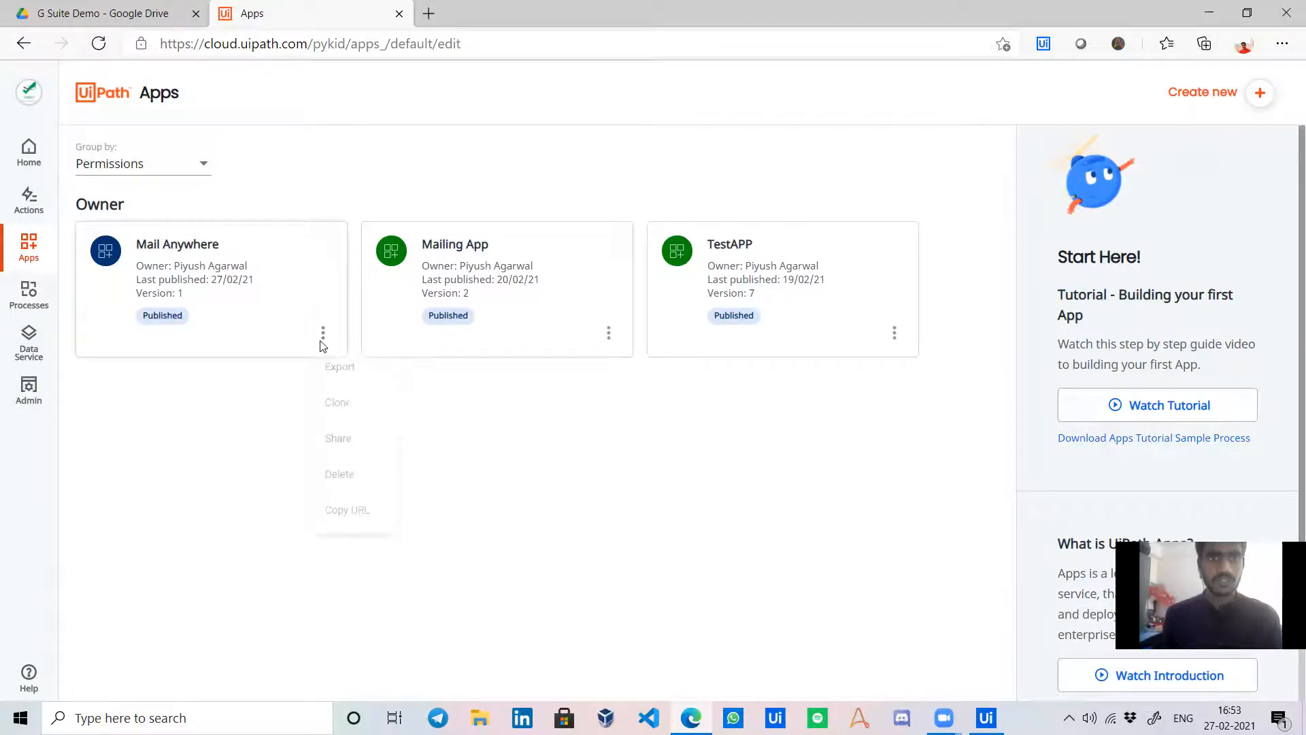
pyautogui.click(355, 448)
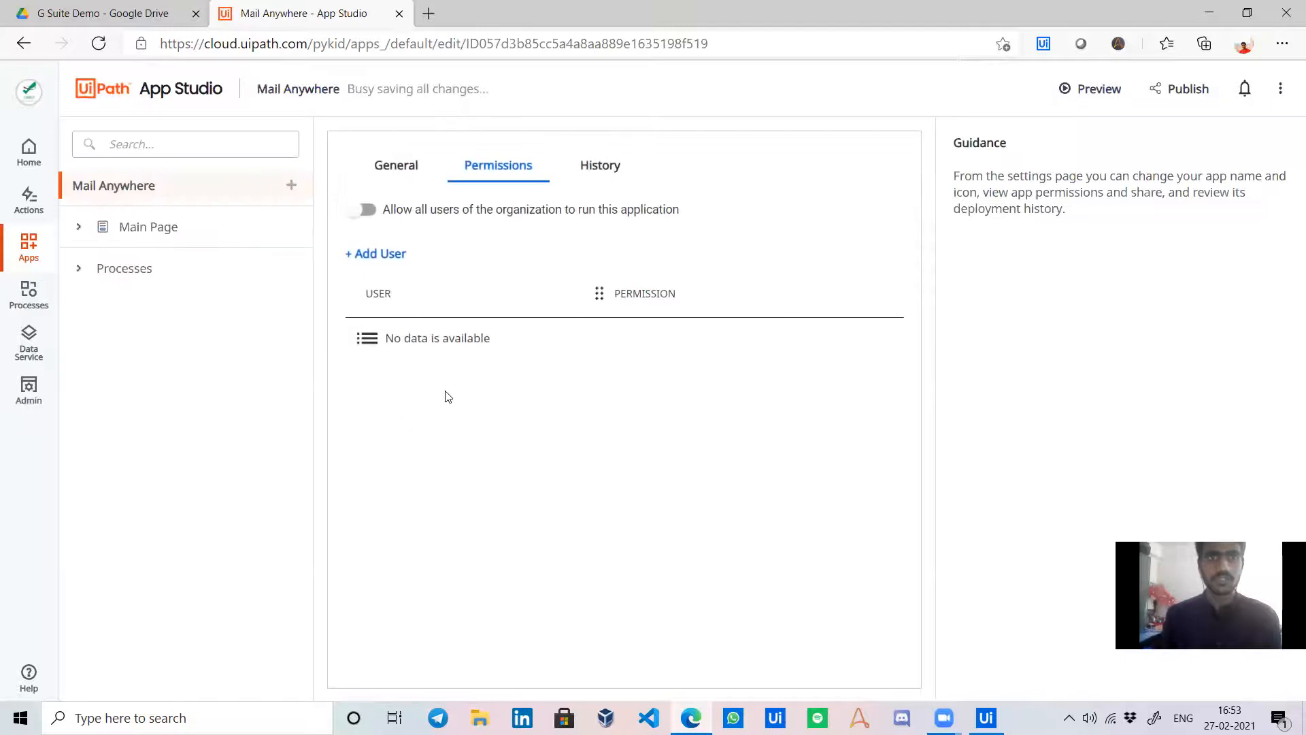
pyautogui.click(381, 255)
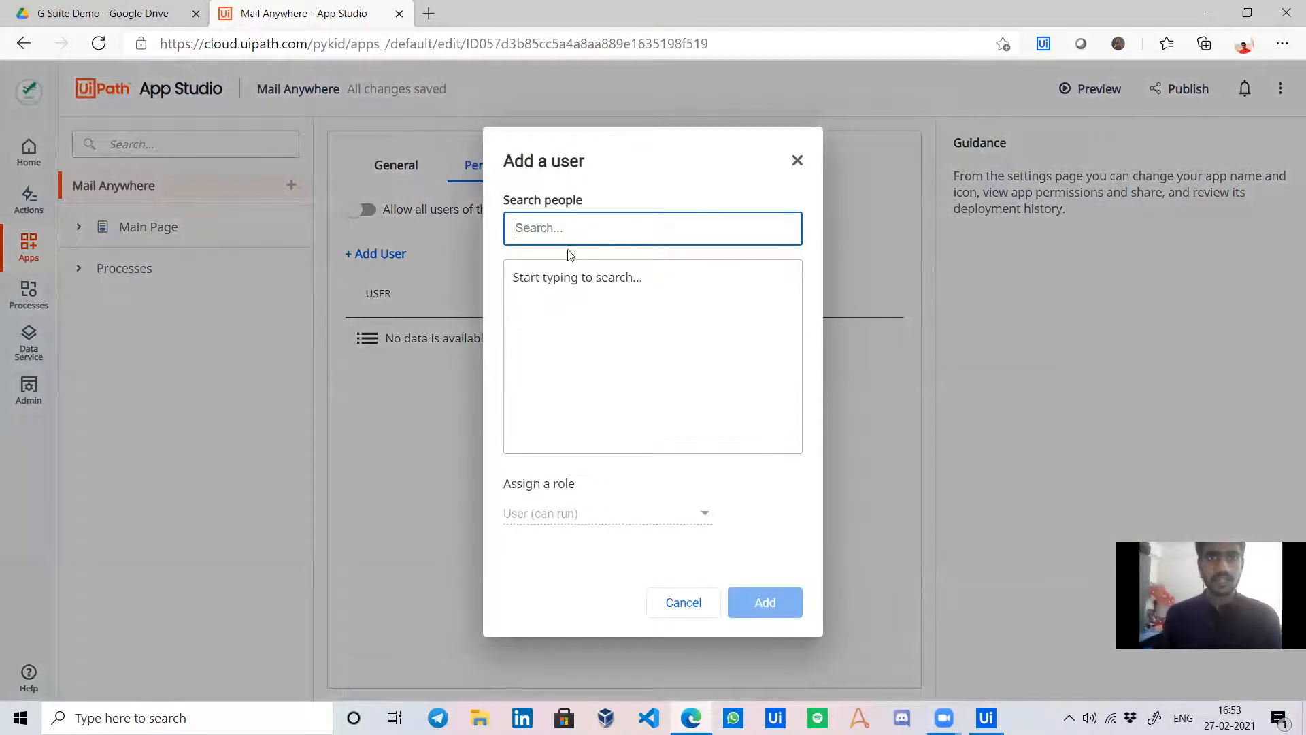
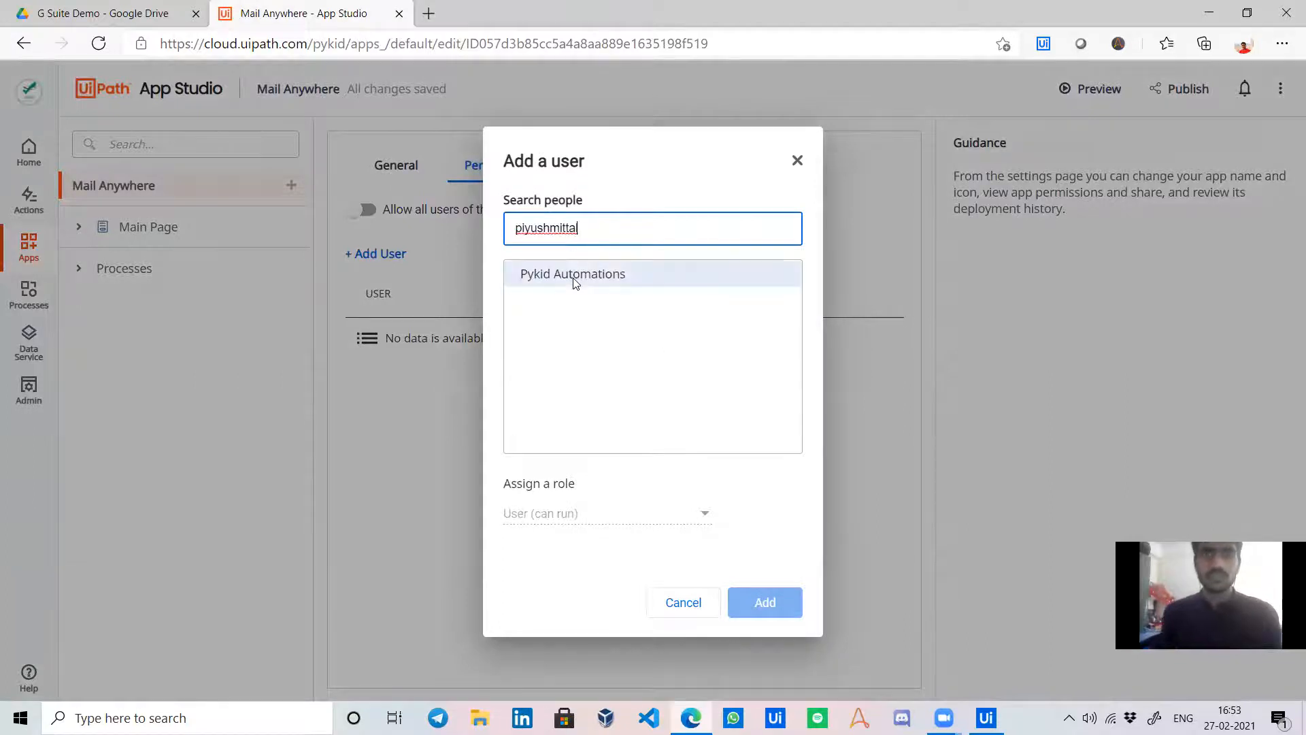
pyautogui.click(573, 275)
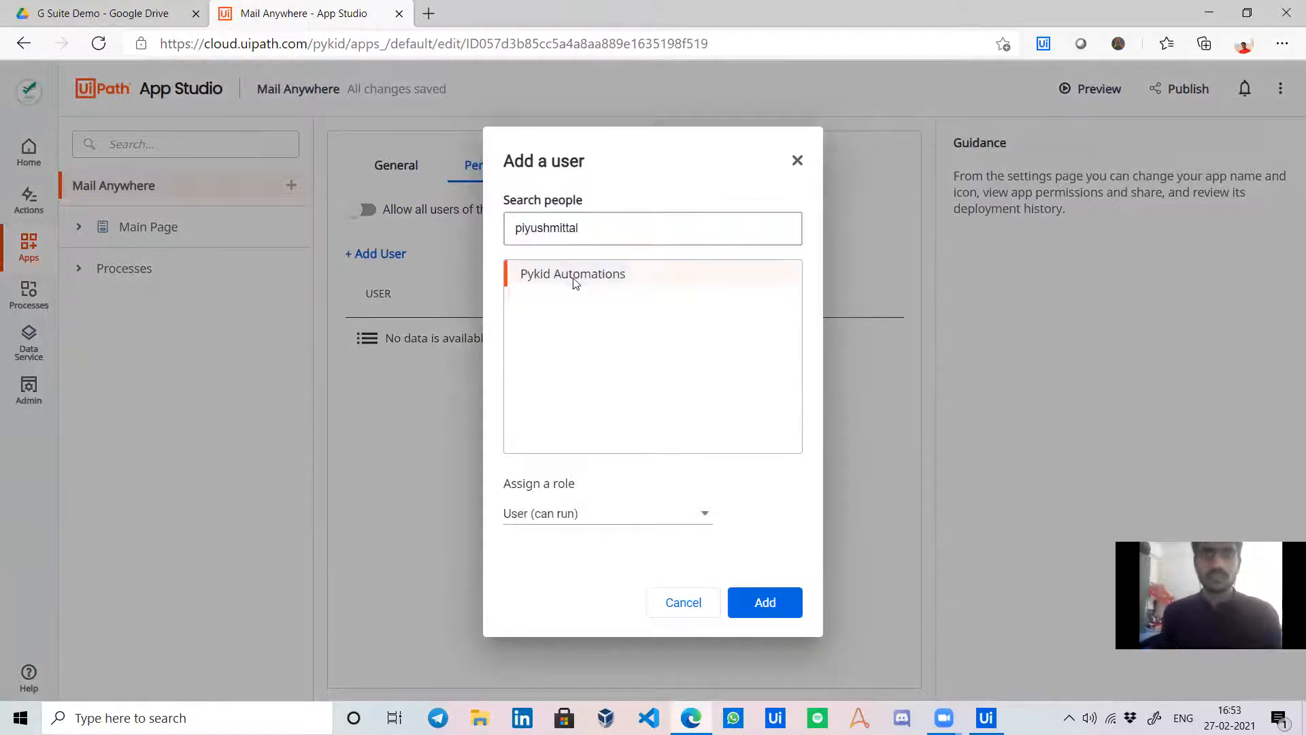
pyautogui.click(760, 605)
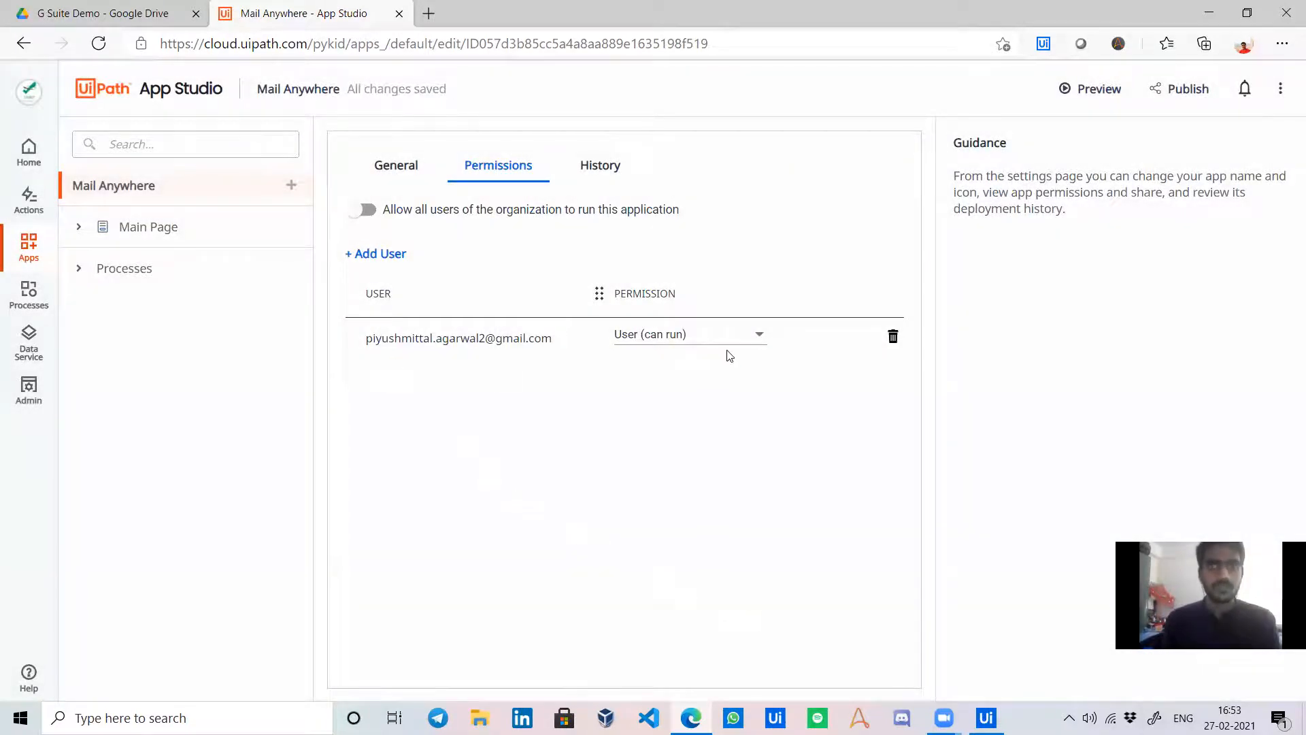
pyautogui.click(28, 246)
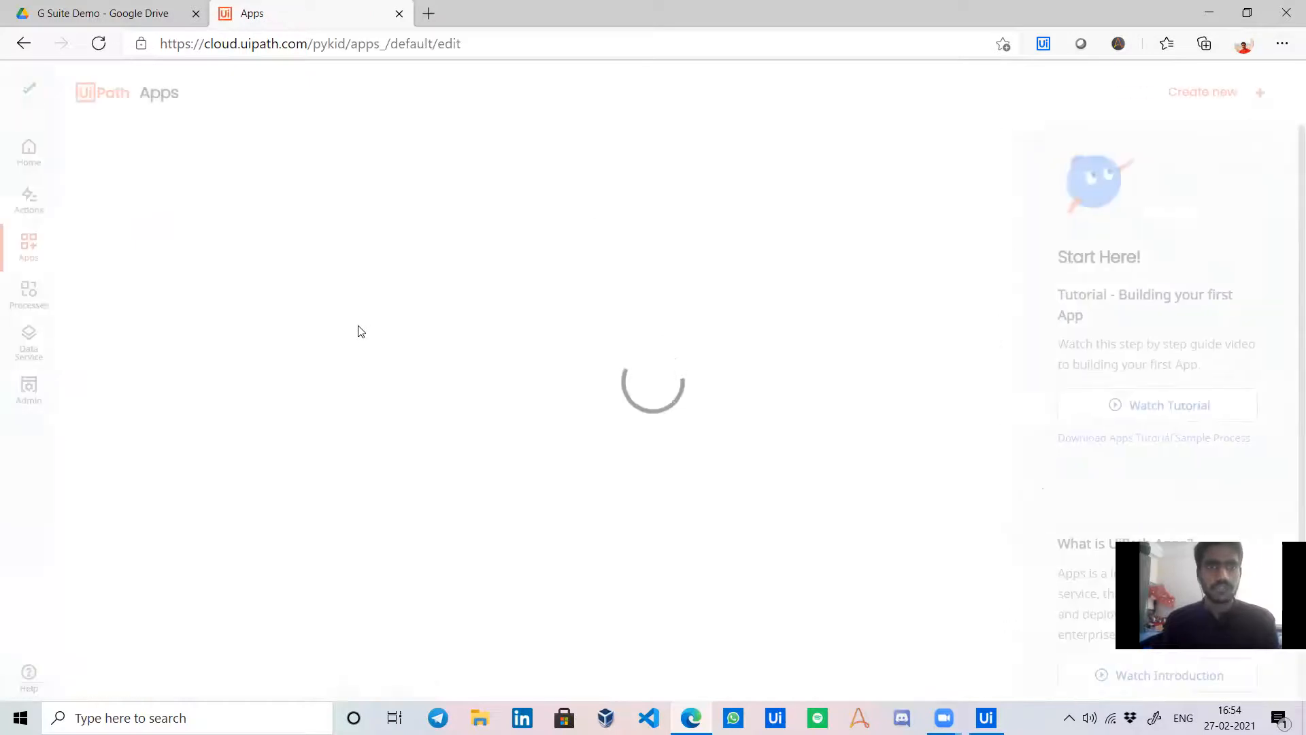
# Run Mail Anywhere in a new tab and click Send Mails.
pyautogui.moveTo(129, 263)
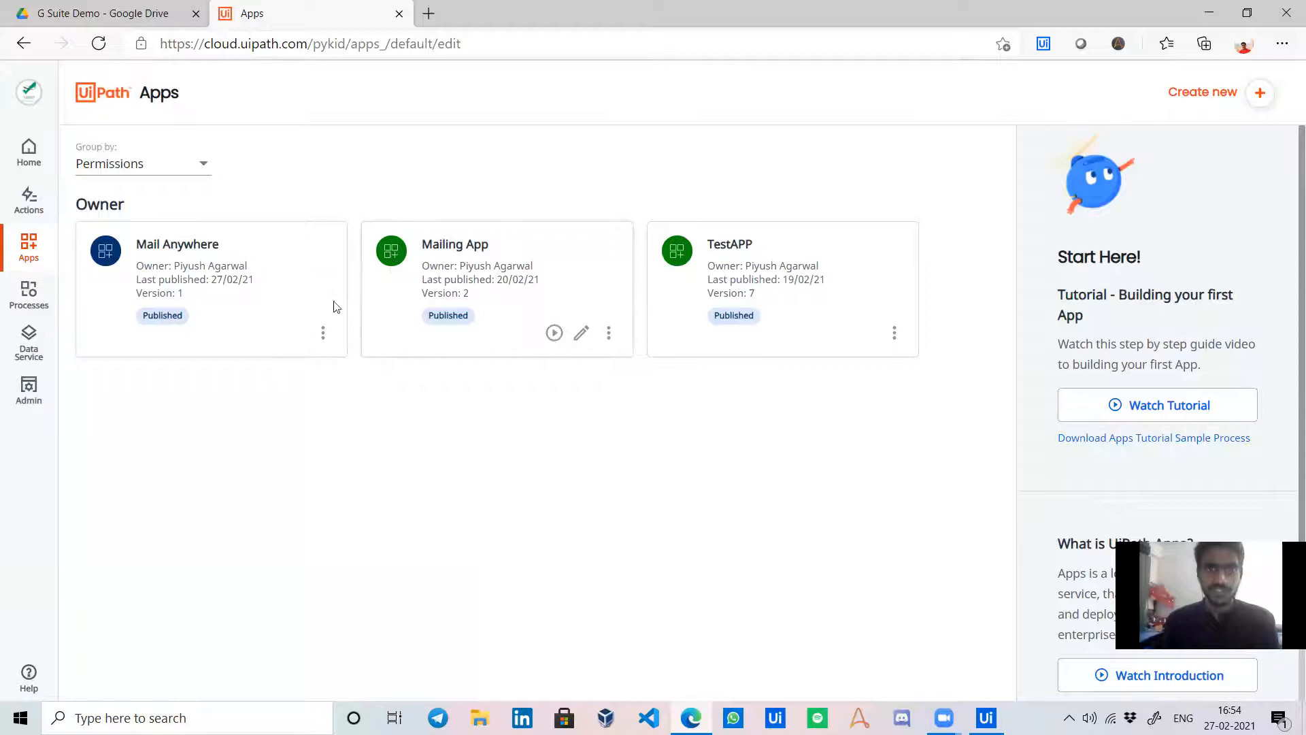
pyautogui.click(265, 332)
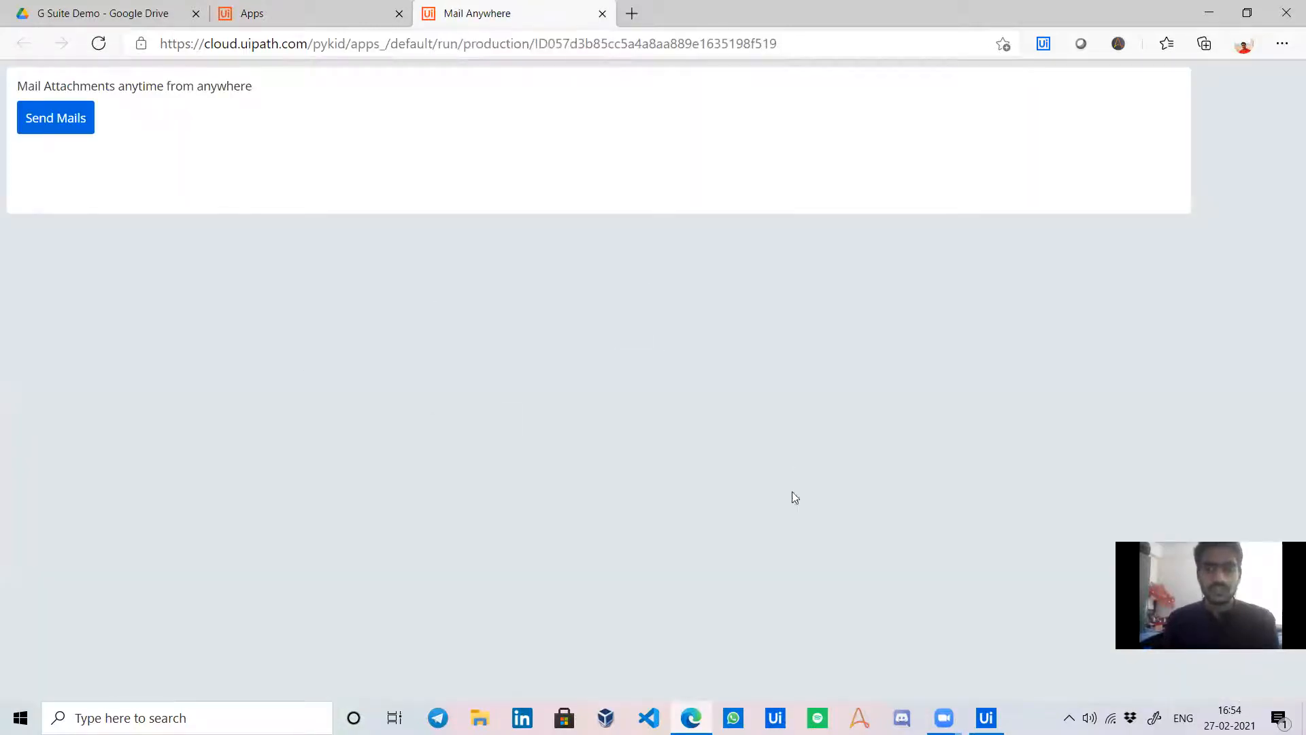
pyautogui.click(87, 121)
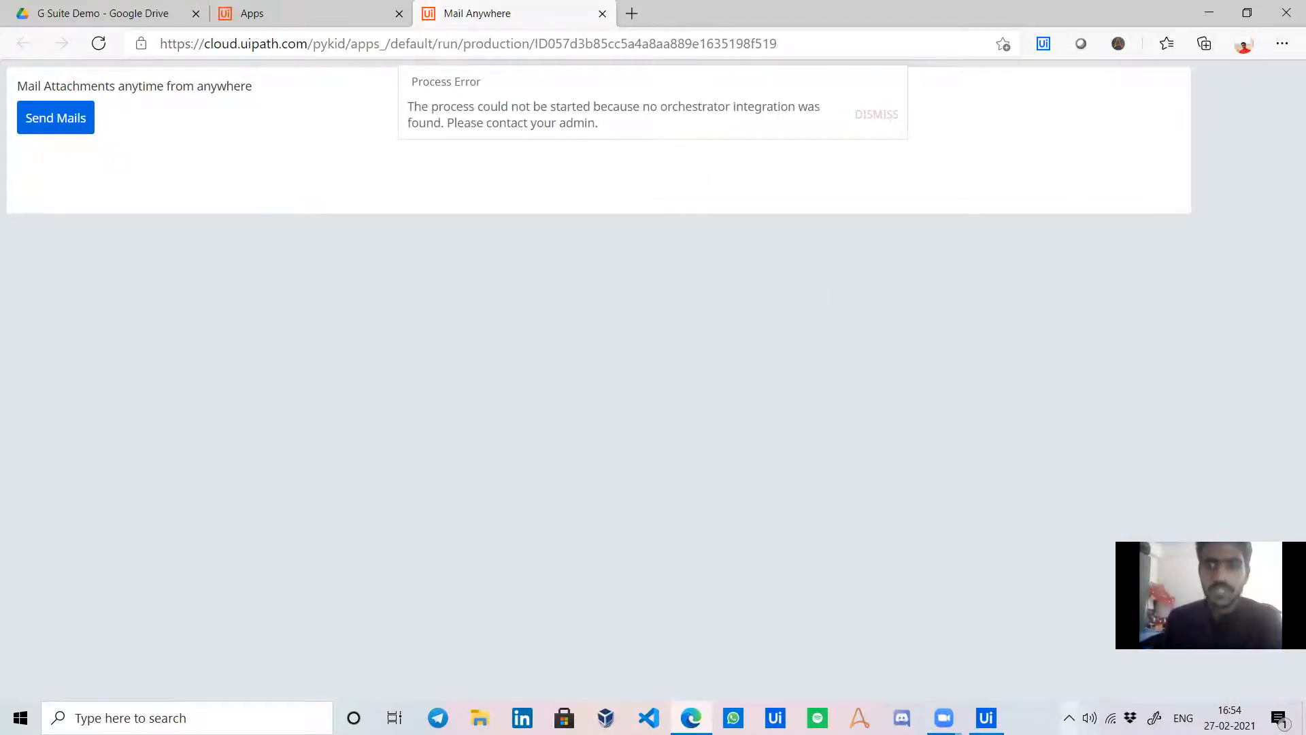
# Dismiss the orchestrator integration Process Error via UiPath Assistant and reopen Mail Anywhere for editing.
pyautogui.click(1069, 718)
pyautogui.click(1087, 685)
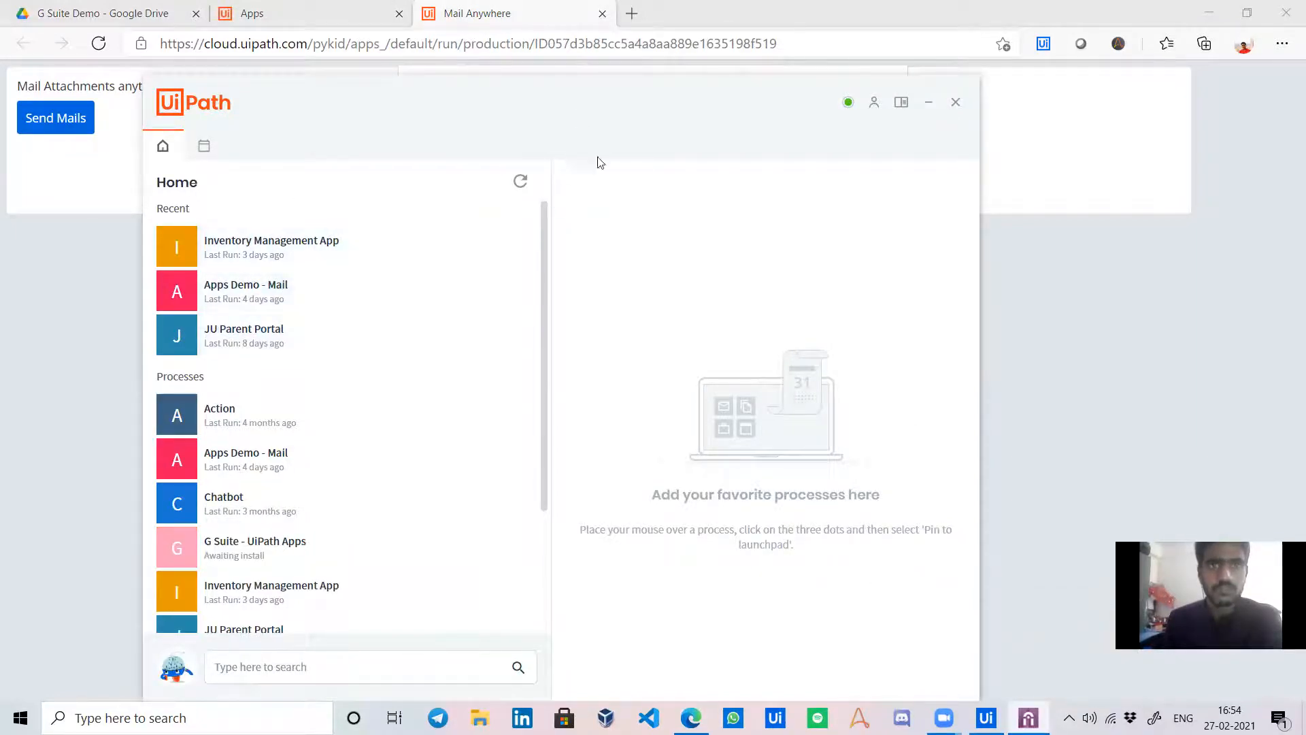
pyautogui.moveTo(598, 158); pyautogui.dragTo(756, 311)
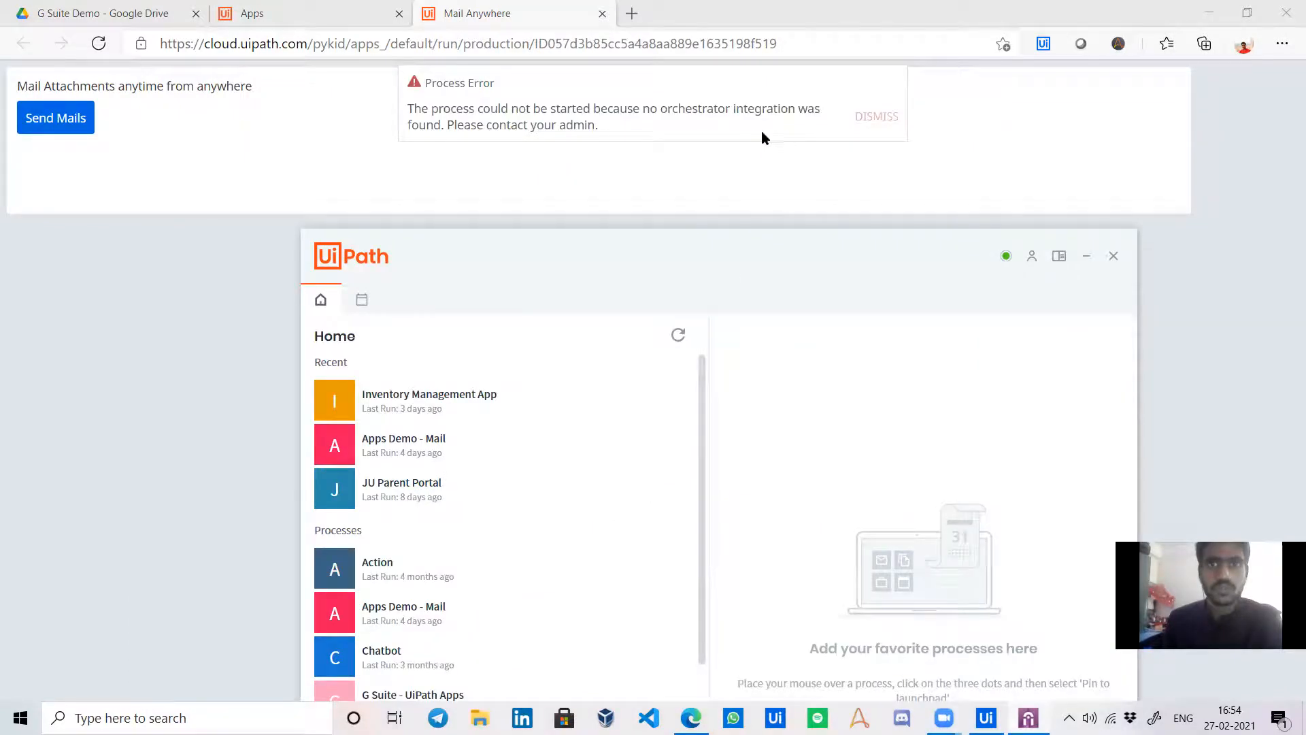
pyautogui.click(877, 122)
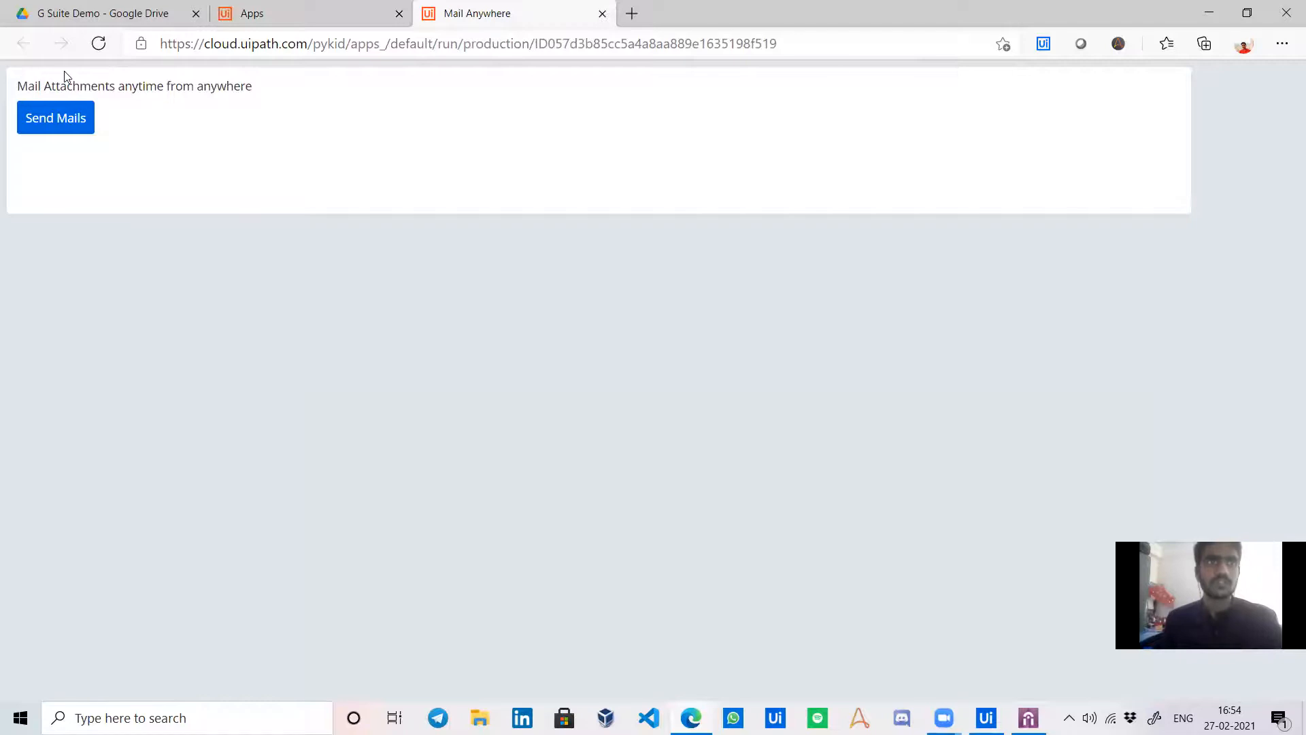
pyautogui.click(266, 13)
pyautogui.click(292, 337)
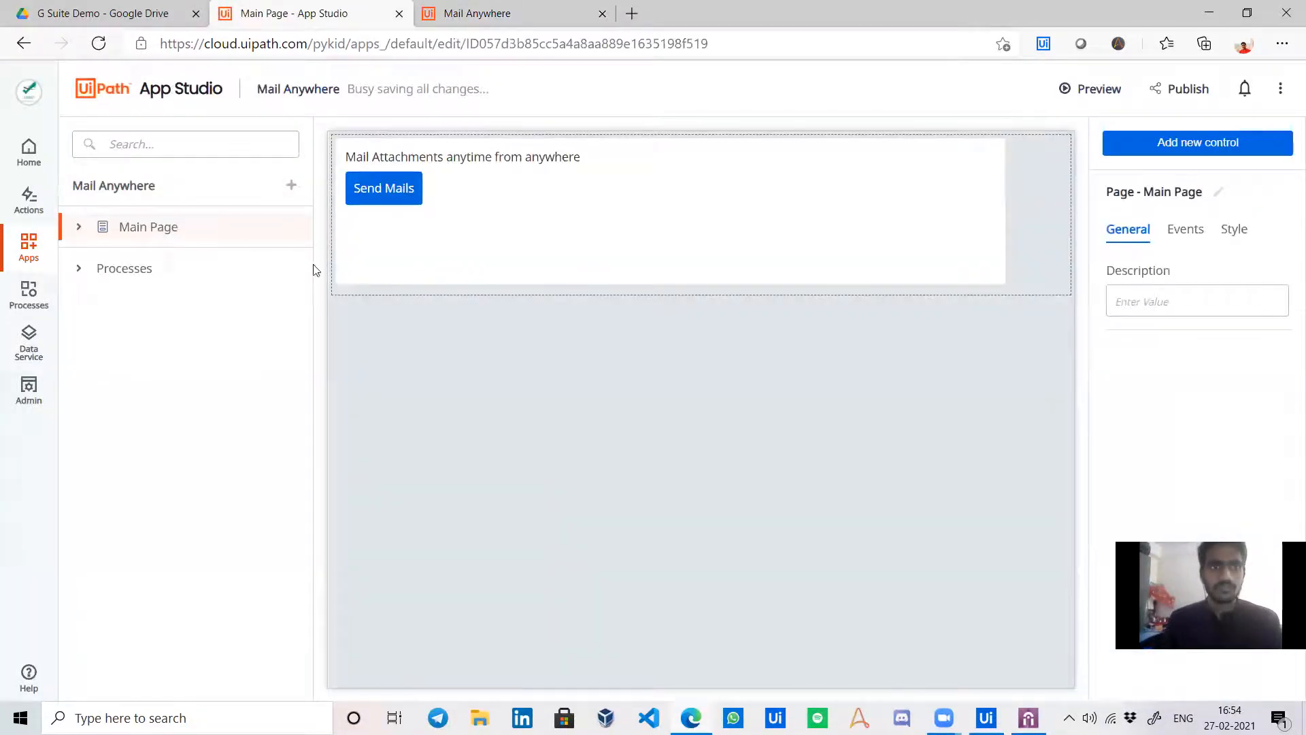
# Edit the Send Mails click rule to start the G Suite - UiPath Apps process.
pyautogui.click(385, 194)
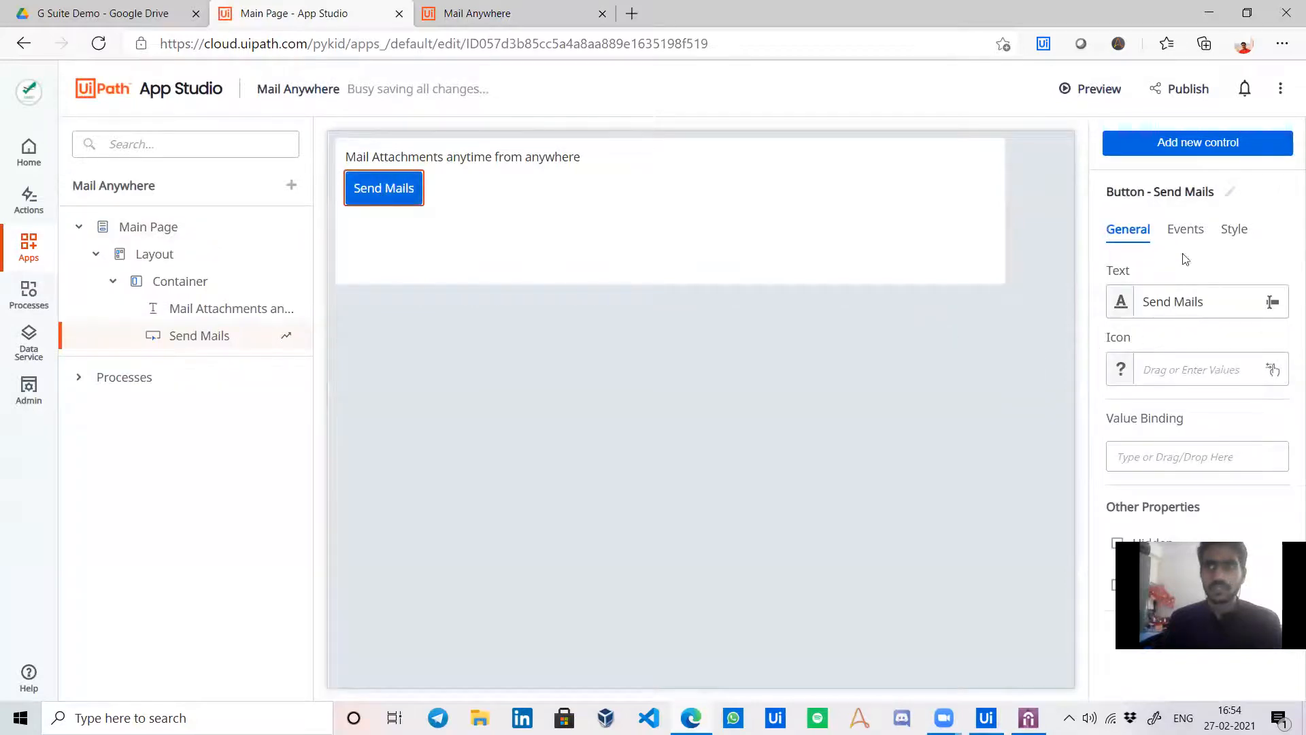
pyautogui.click(1186, 229)
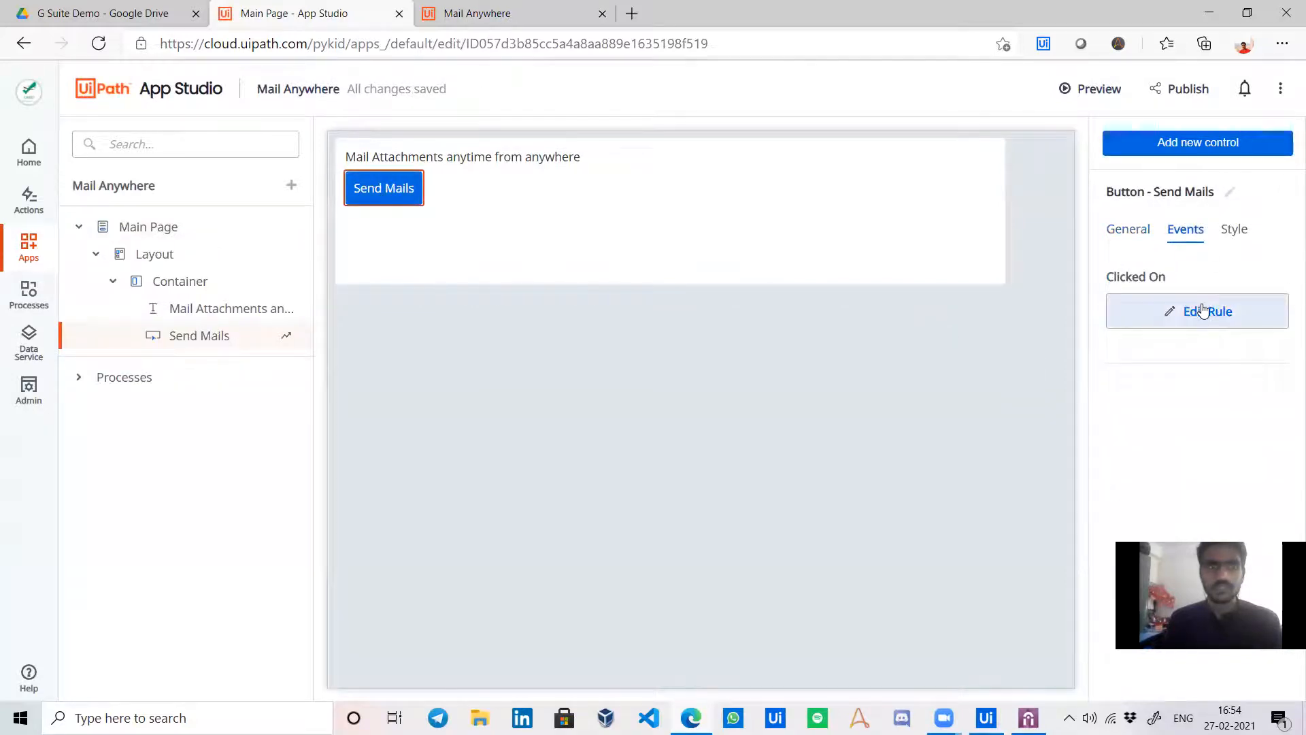
pyautogui.click(1204, 311)
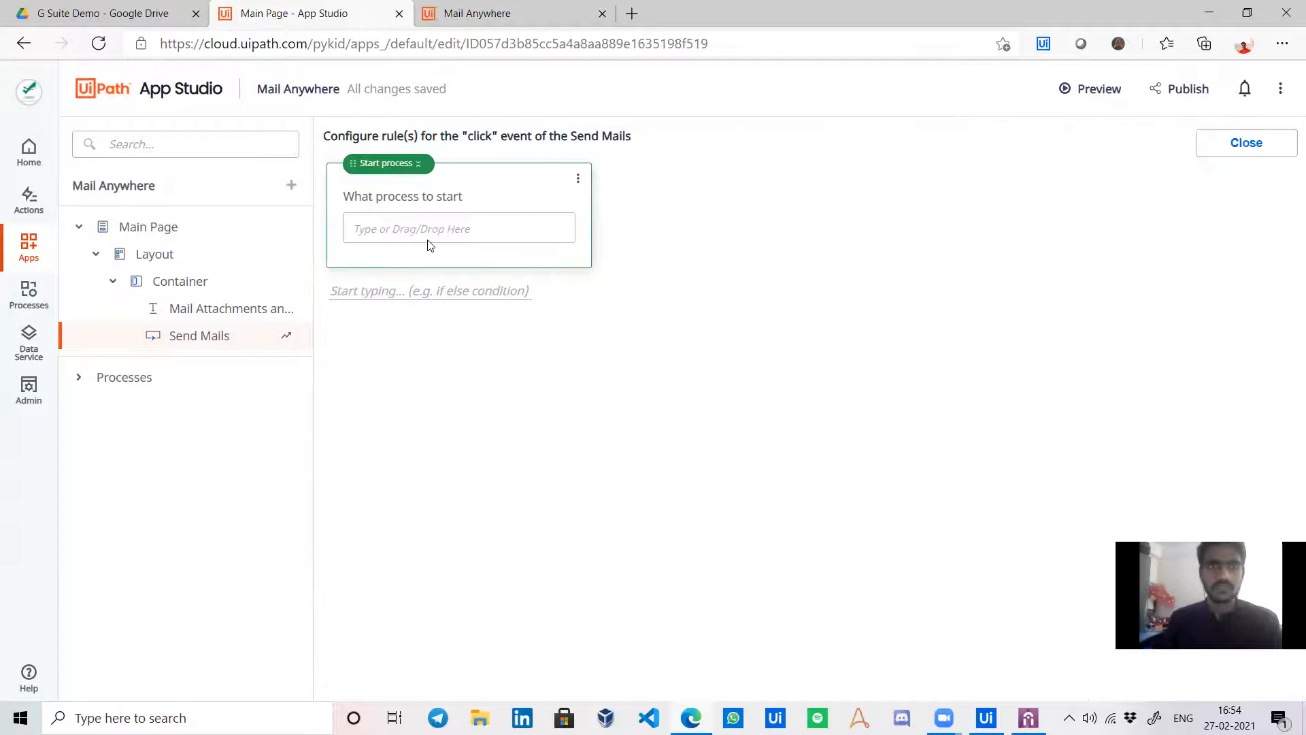
pyautogui.click(478, 232)
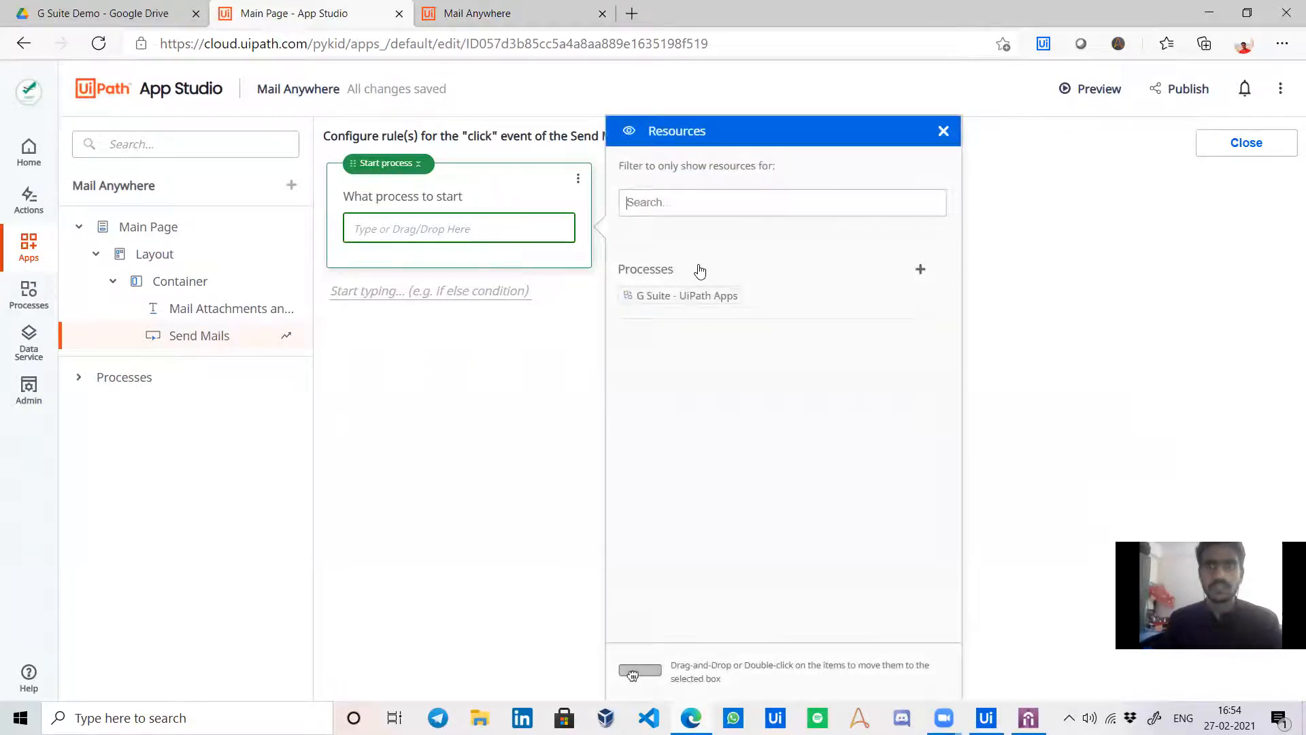
pyautogui.doubleClick(698, 297)
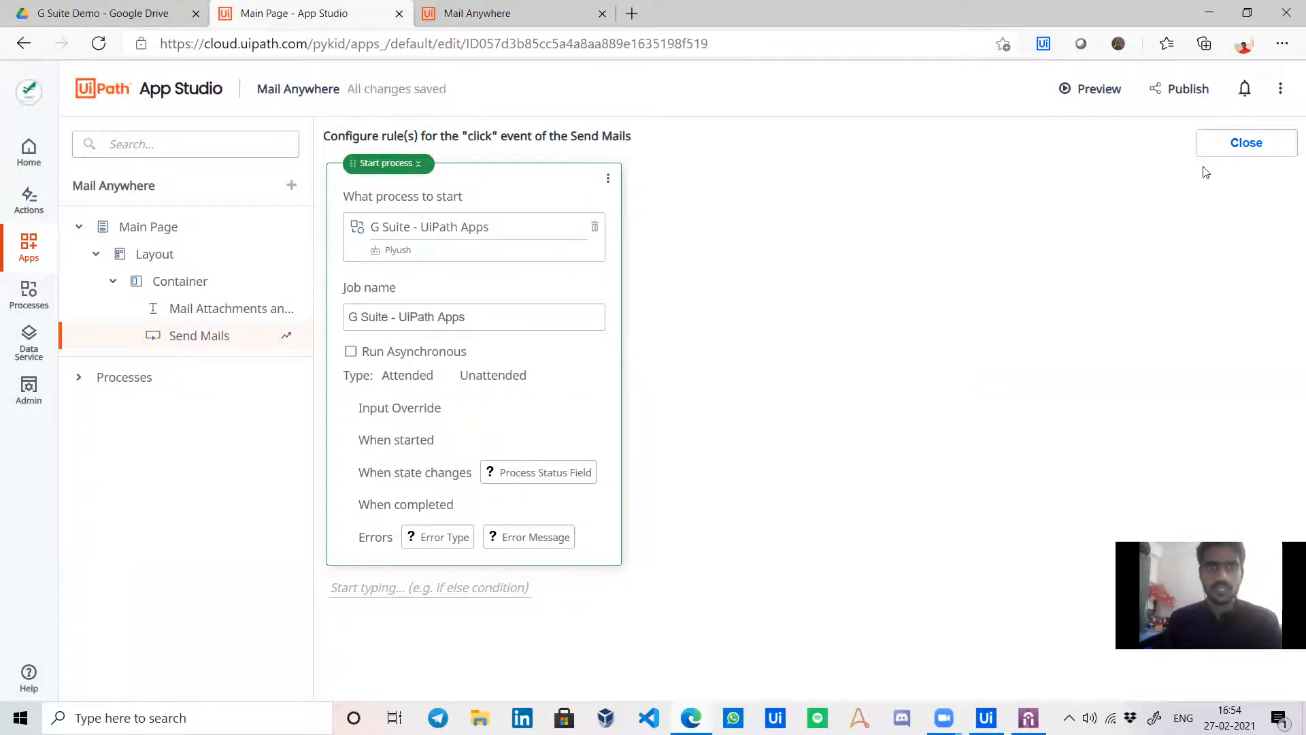
pyautogui.click(1247, 143)
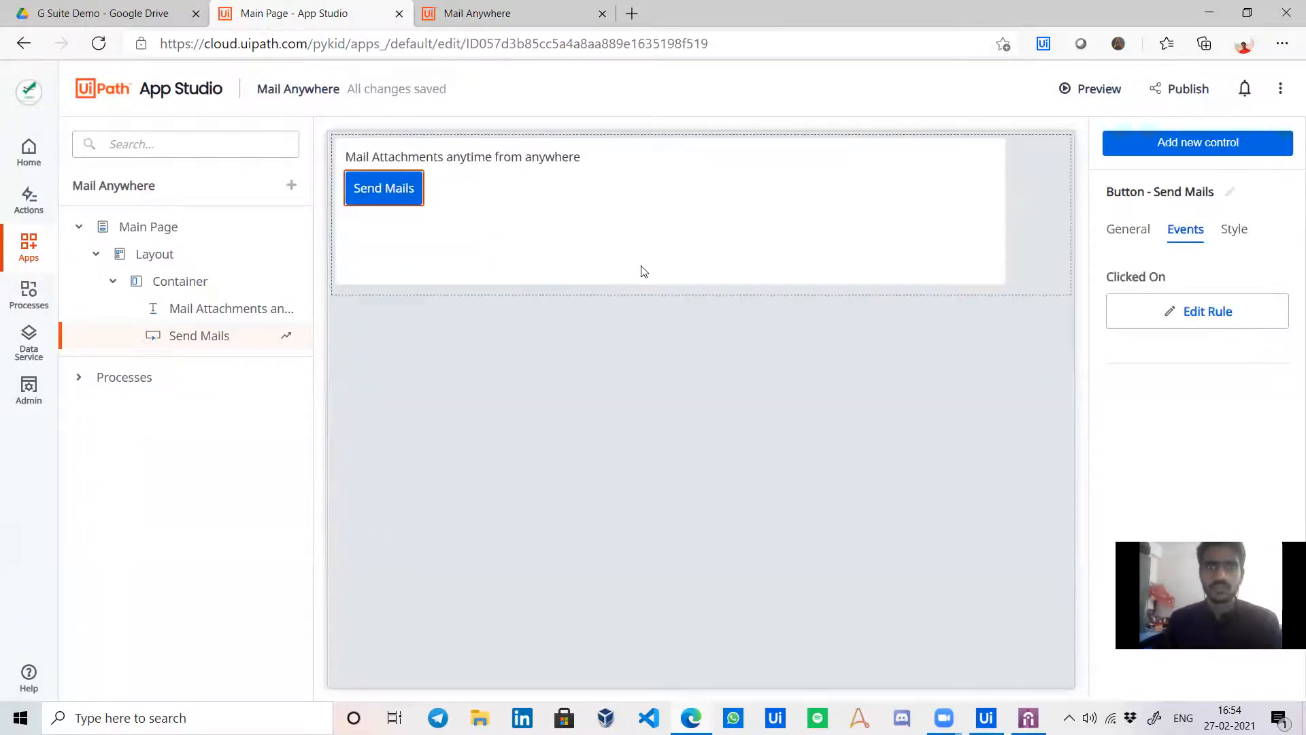
# Recheck the click rule and republish Mail Anywhere.
pyautogui.click(1208, 310)
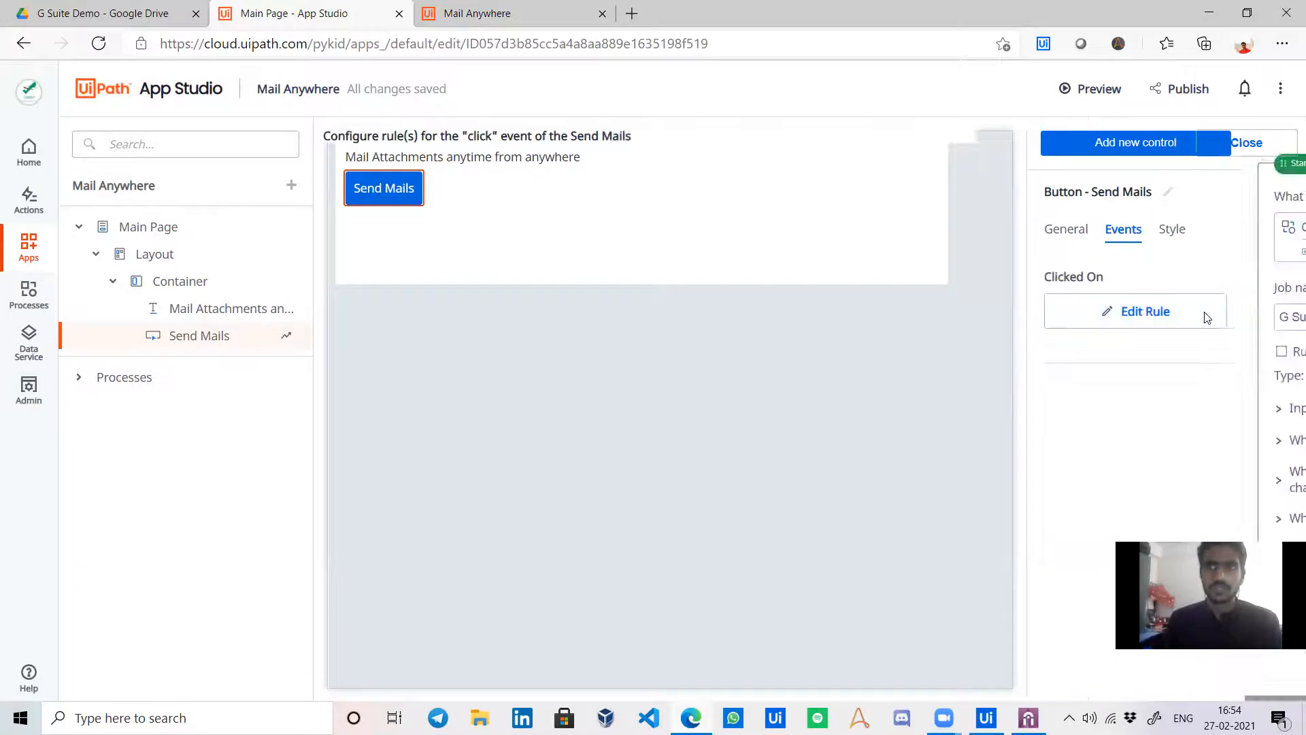
pyautogui.click(1246, 144)
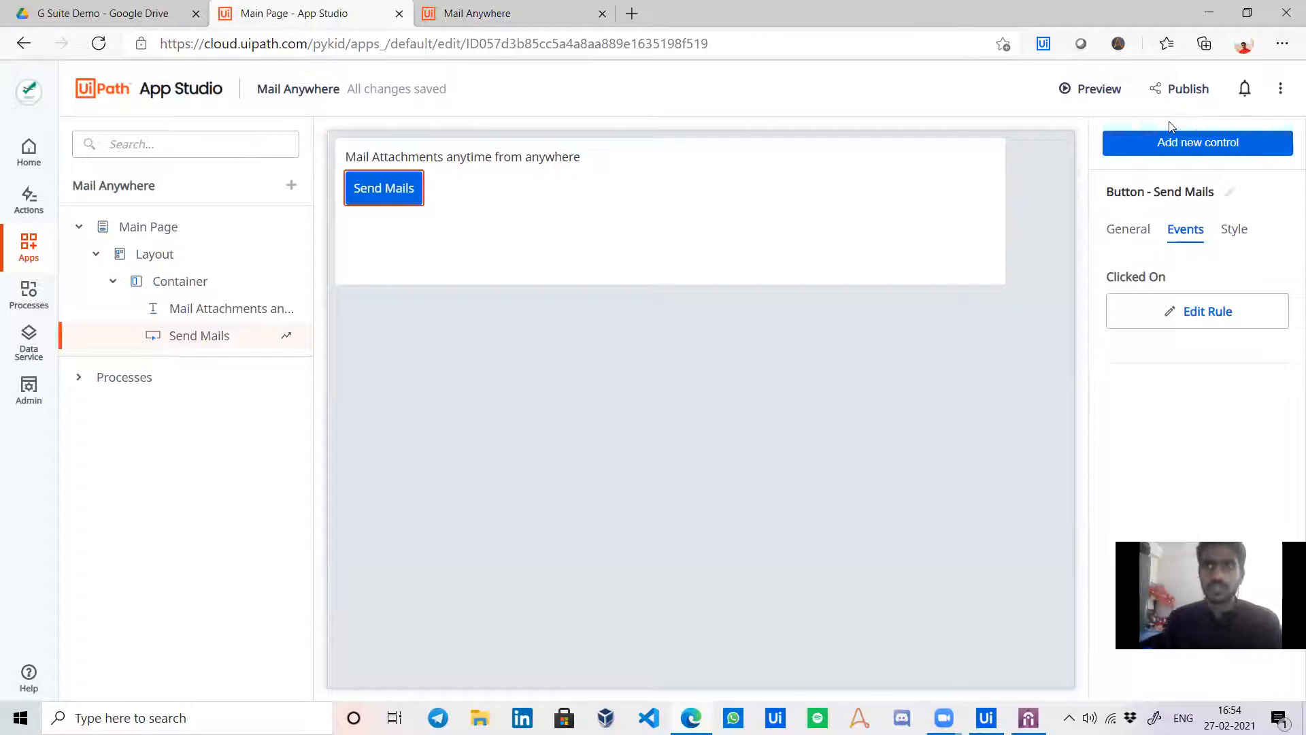
pyautogui.click(1186, 90)
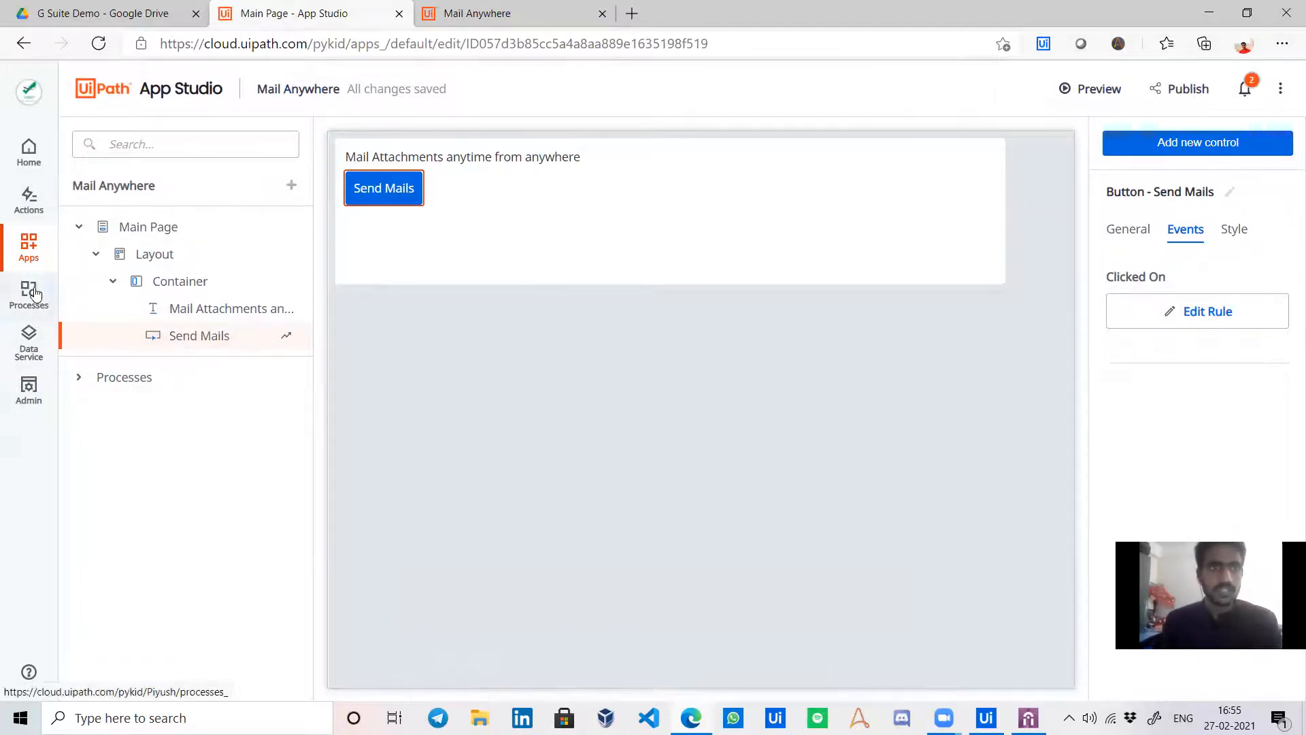
# Run Mail Anywhere, click Send Mails, and allow the app access to UiPath Assistant.
pyautogui.click(28, 246)
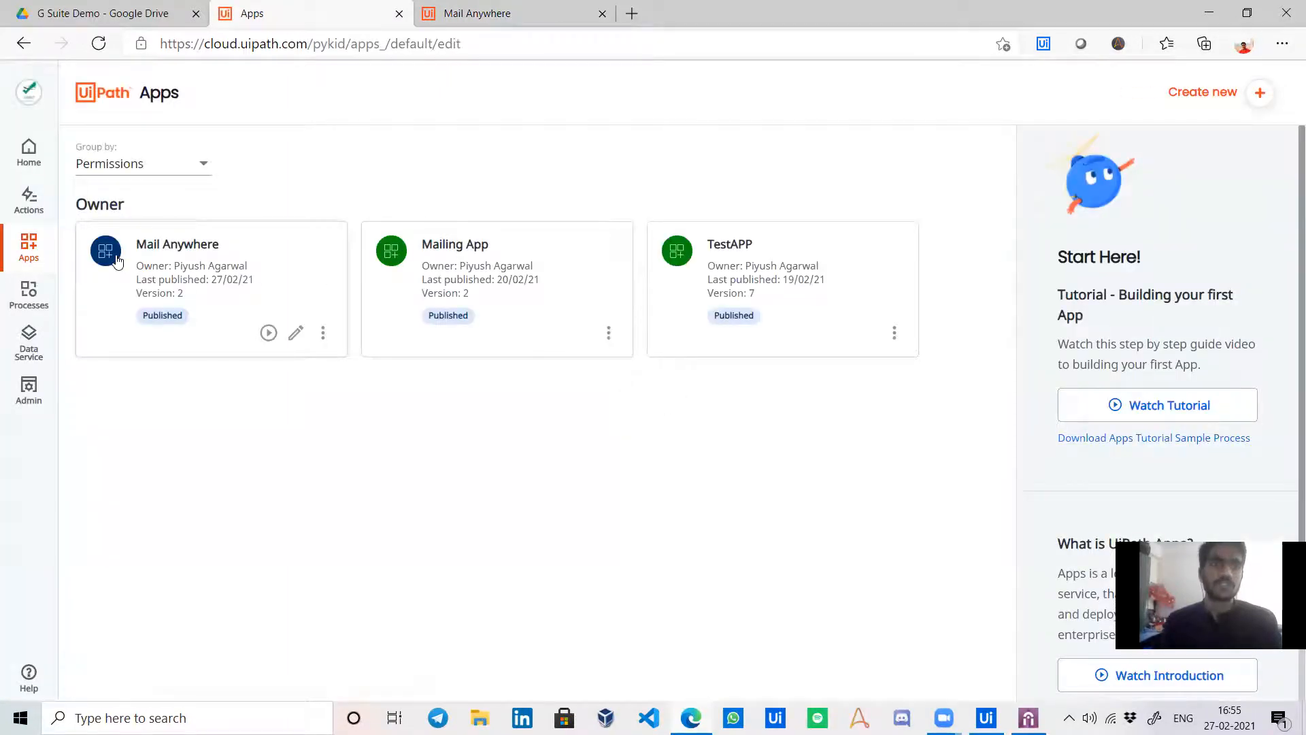
pyautogui.click(267, 333)
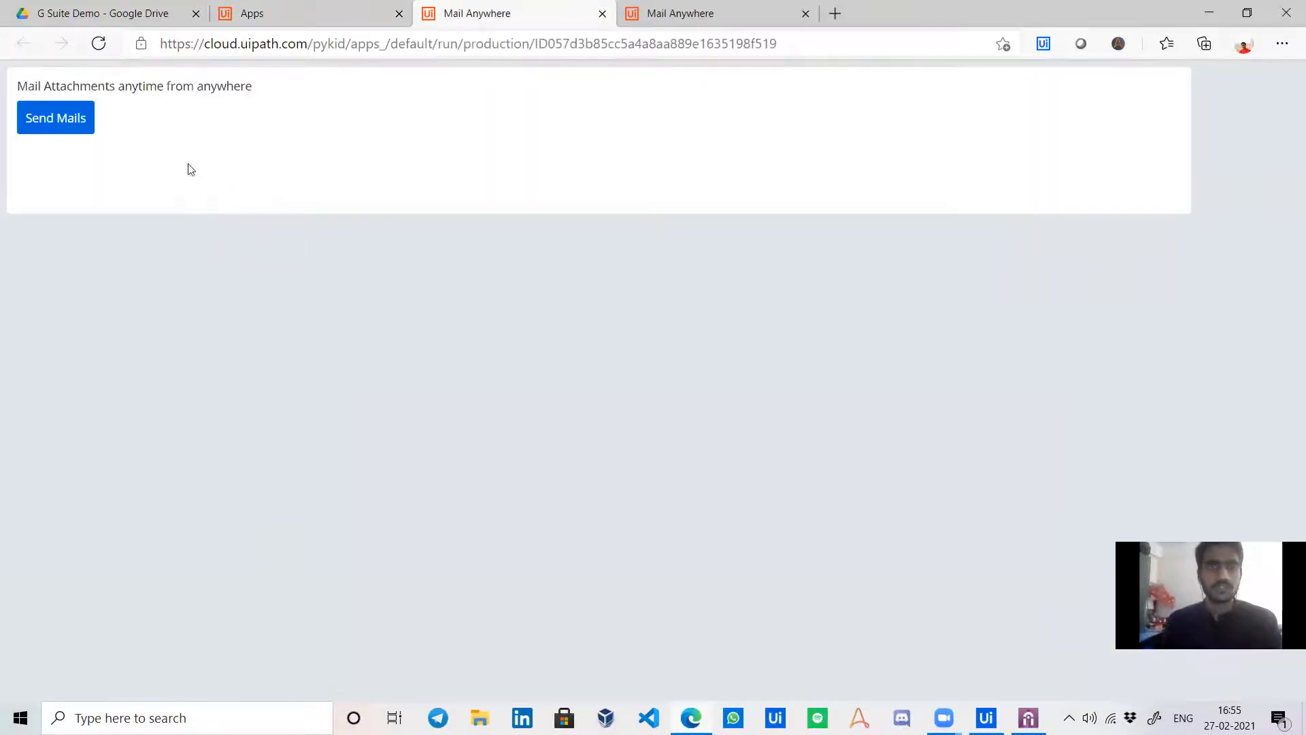
pyautogui.click(64, 121)
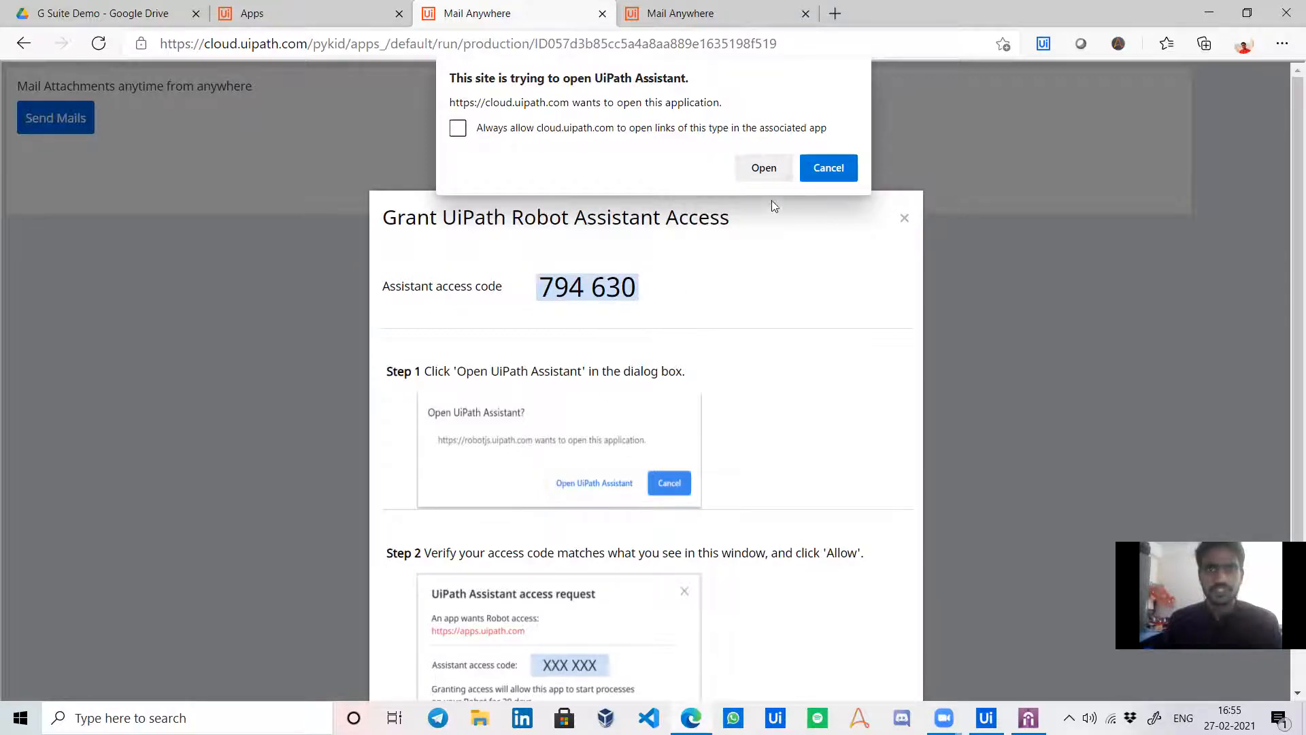
pyautogui.click(748, 167)
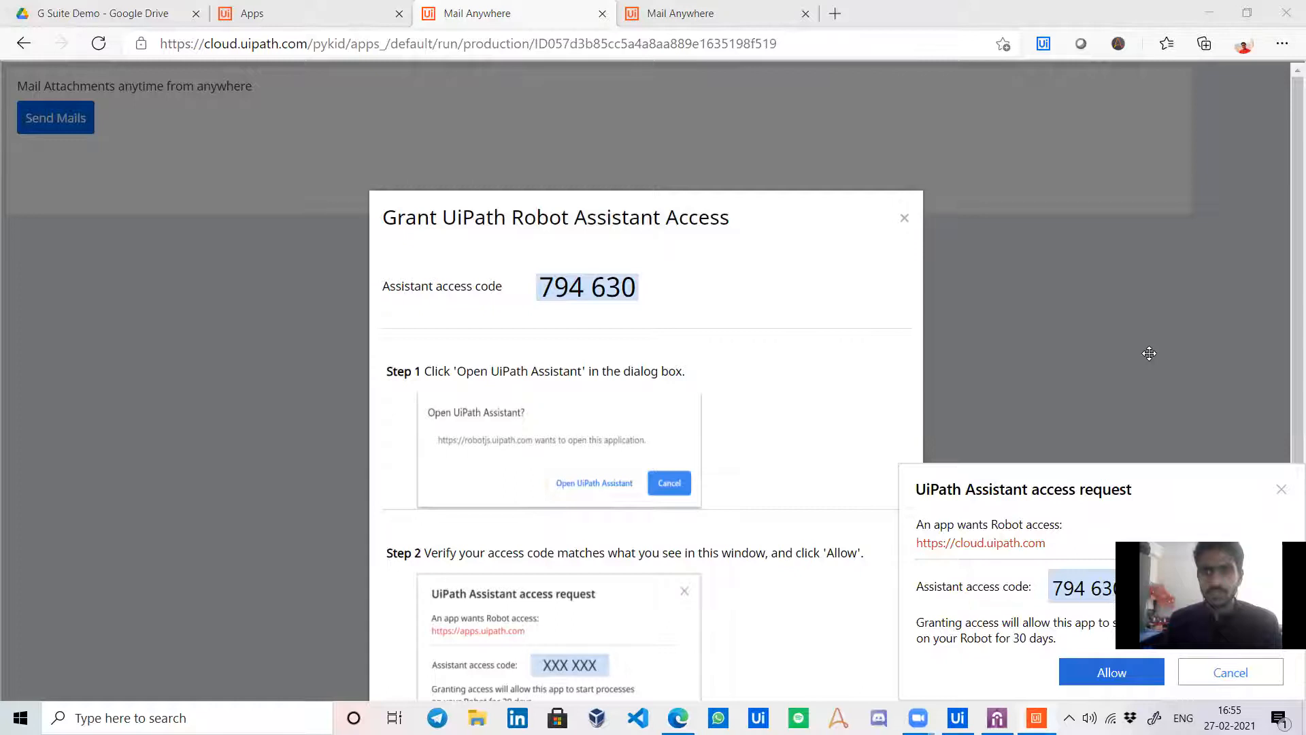
pyautogui.moveTo(1213, 599); pyautogui.dragTo(1149, 354)
pyautogui.click(1106, 680)
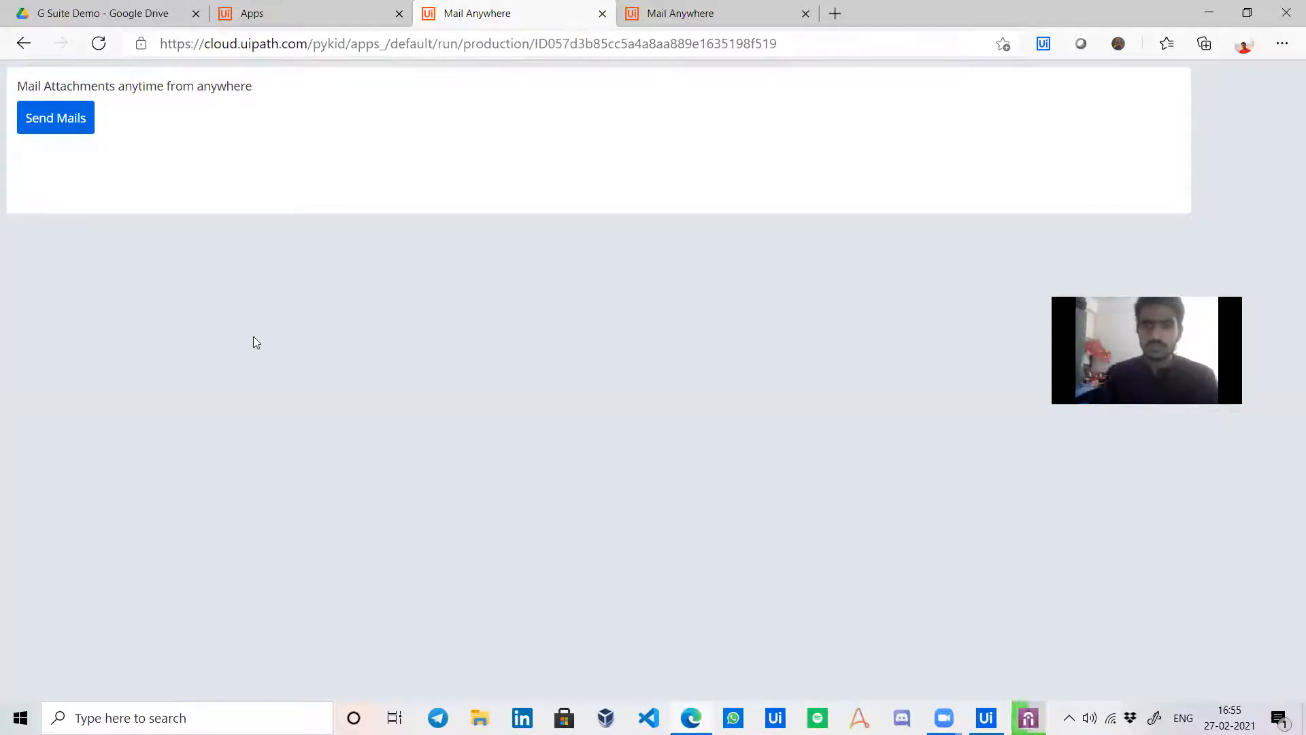
# Watch the G Suite - UiPath Apps job in Assistant and show Studio's Output log.
pyautogui.click(1022, 711)
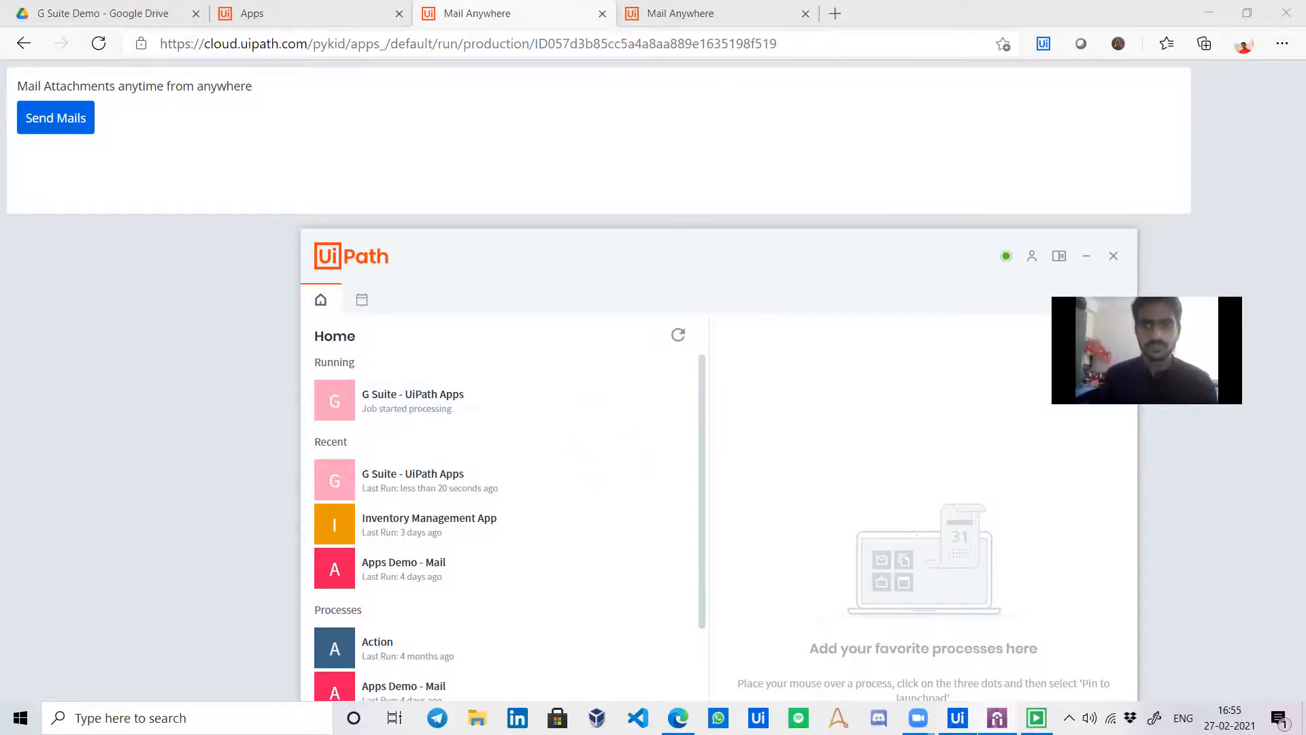
pyautogui.hotkey('alt', 'Tab')
pyautogui.click(13, 669)
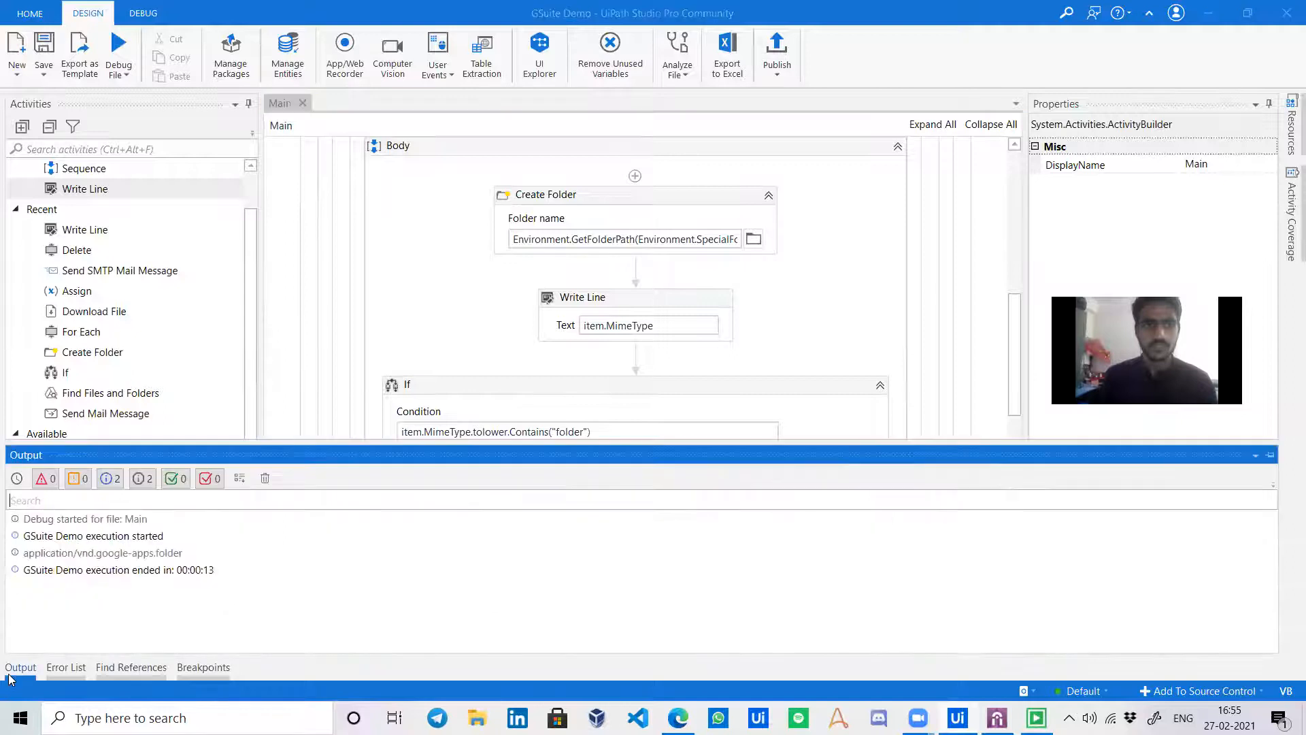
# Close Studio's Output panel, minimize Studio, and return to the Mail Anywhere browser tab.
pyautogui.click(35, 669)
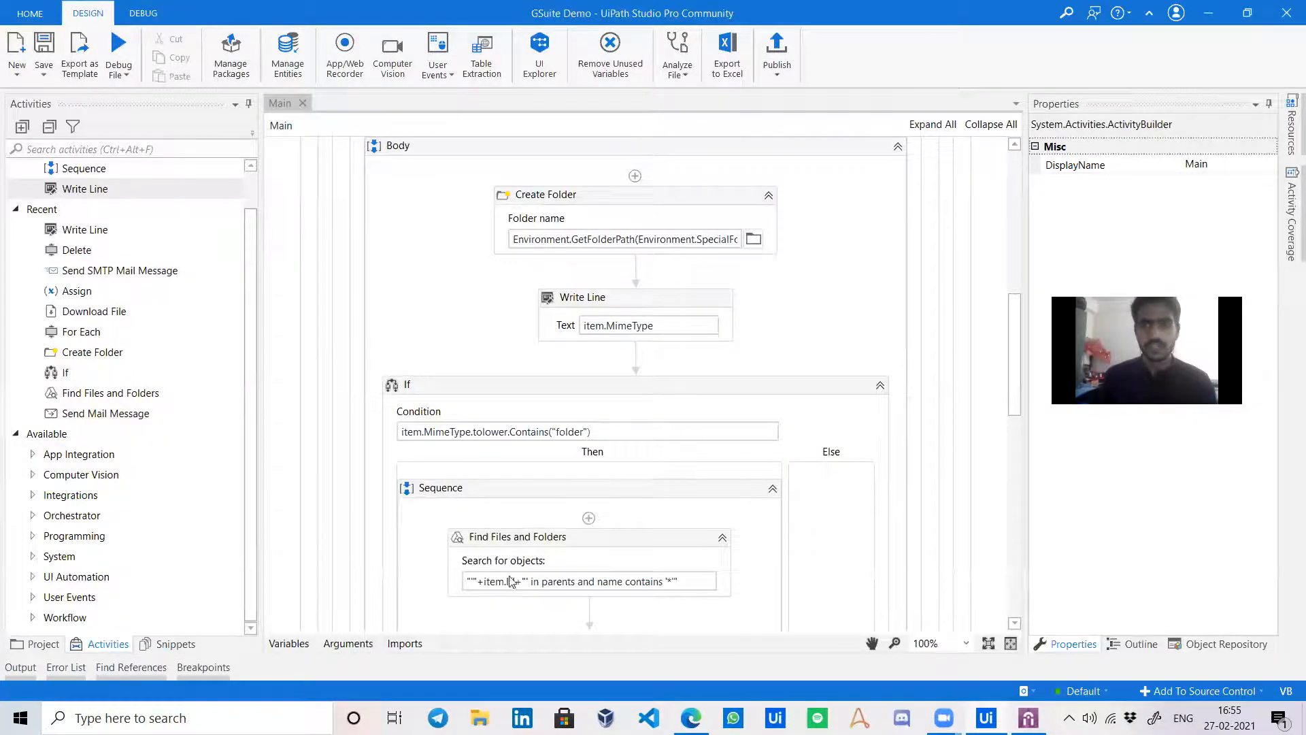
pyautogui.click(1208, 12)
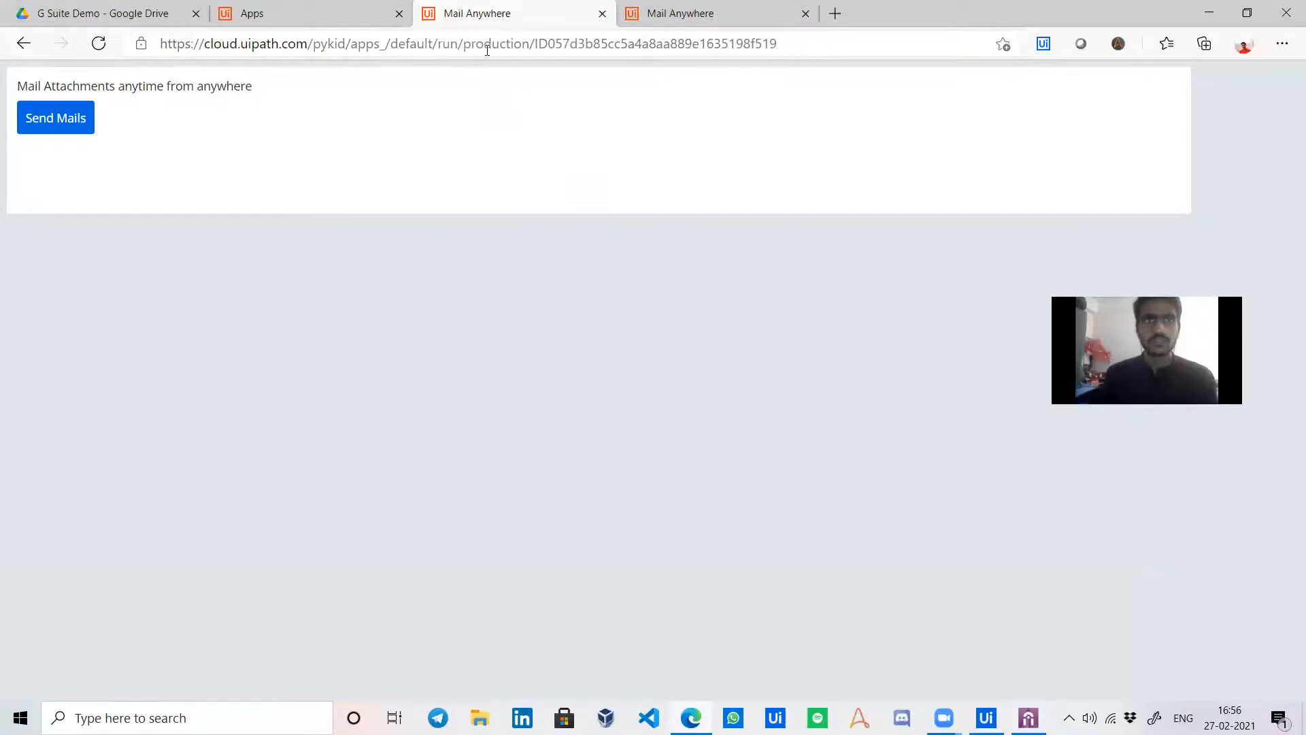
pyautogui.click(337, 12)
pyautogui.click(446, 15)
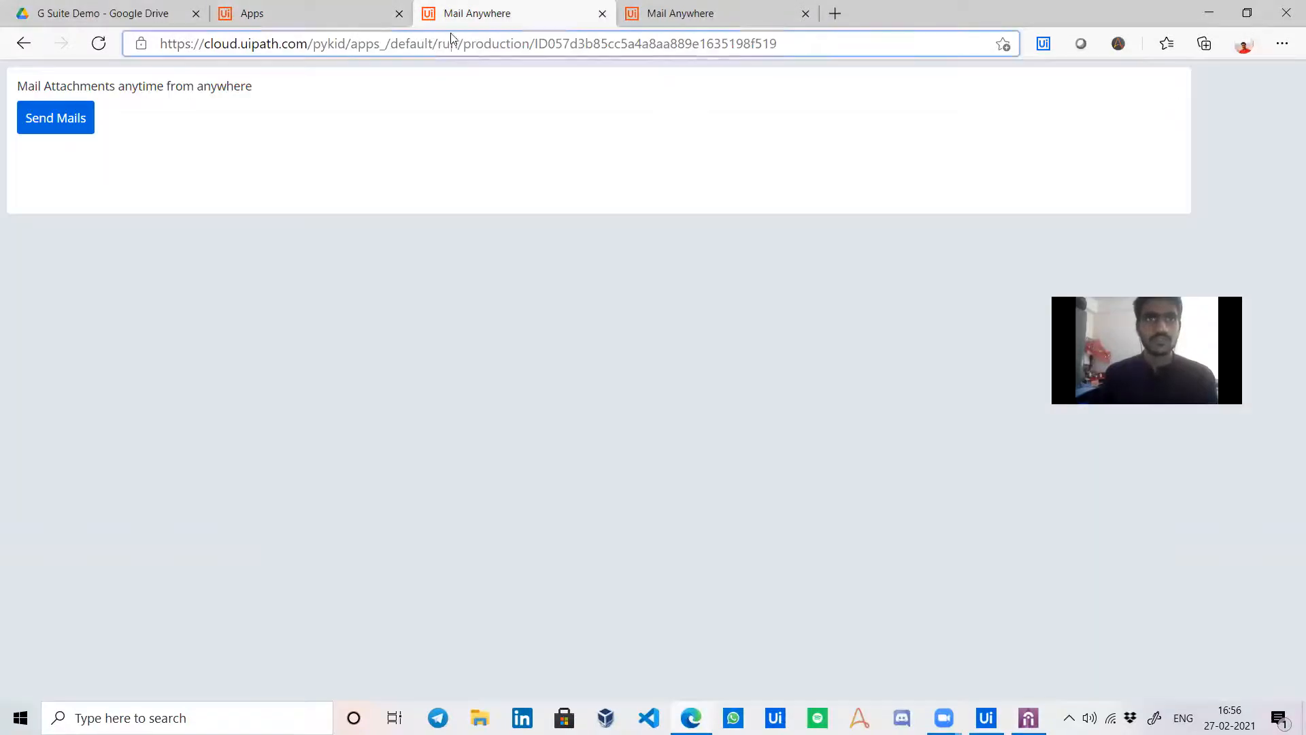
# Load gmail.com and open the second Google account's inbox.
pyautogui.click(450, 33)
pyautogui.write('gm')
pyautogui.press('Return')
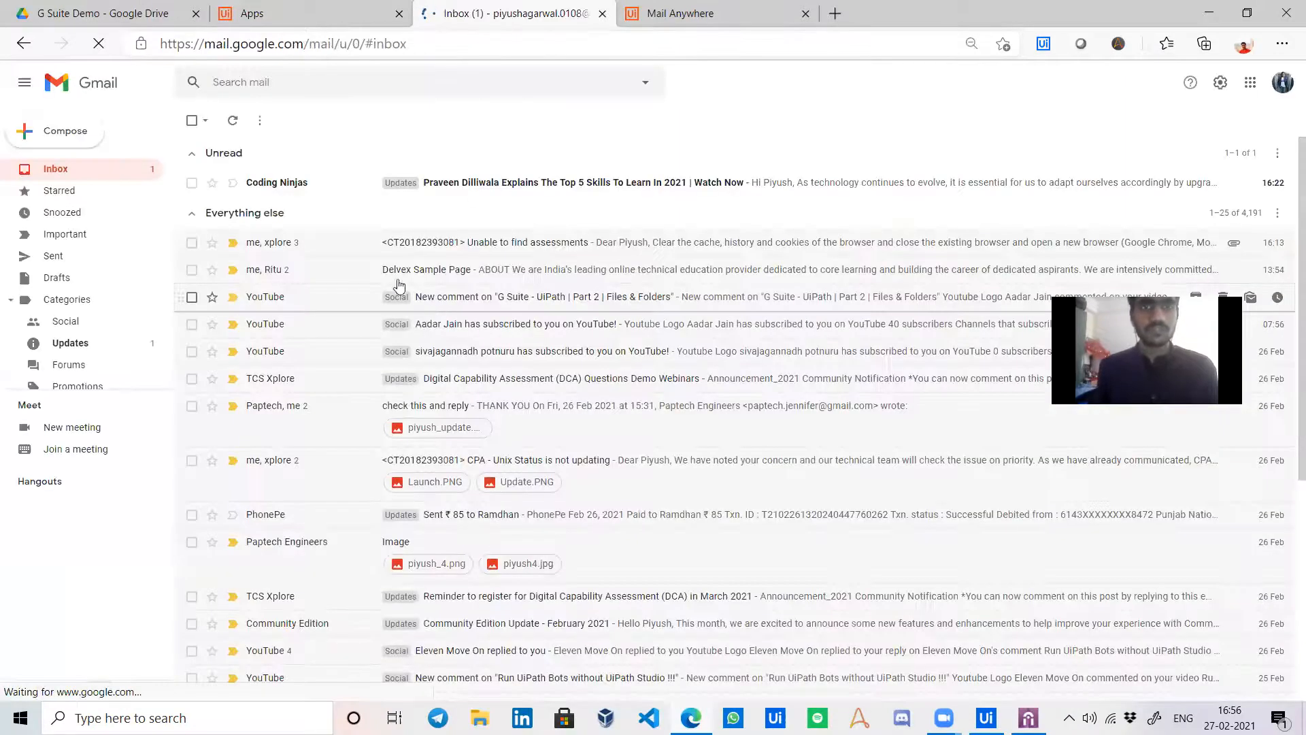
pyautogui.click(1283, 83)
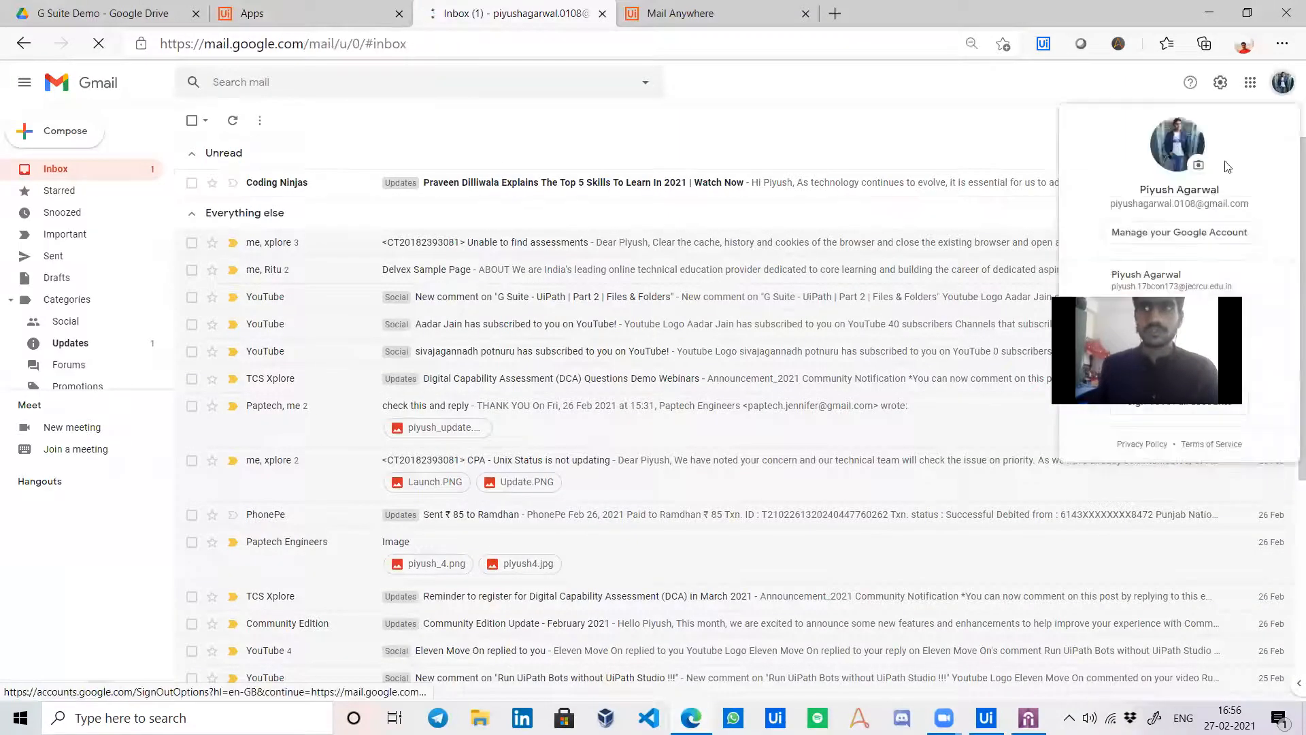
pyautogui.click(1145, 272)
pyautogui.moveTo(1136, 328); pyautogui.dragTo(1158, 427)
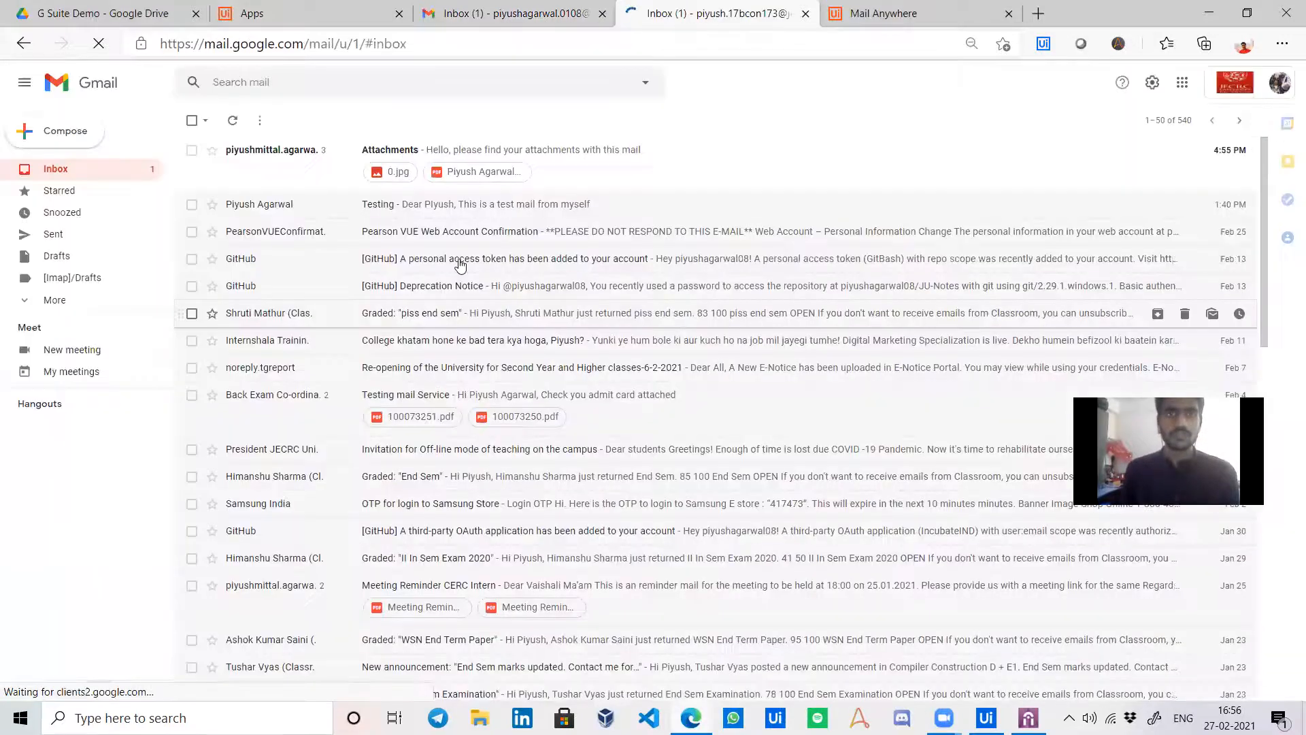
# Open the 'Attachments' email, move it to Trash, and close the first Gmail inbox tab.
pyautogui.click(285, 174)
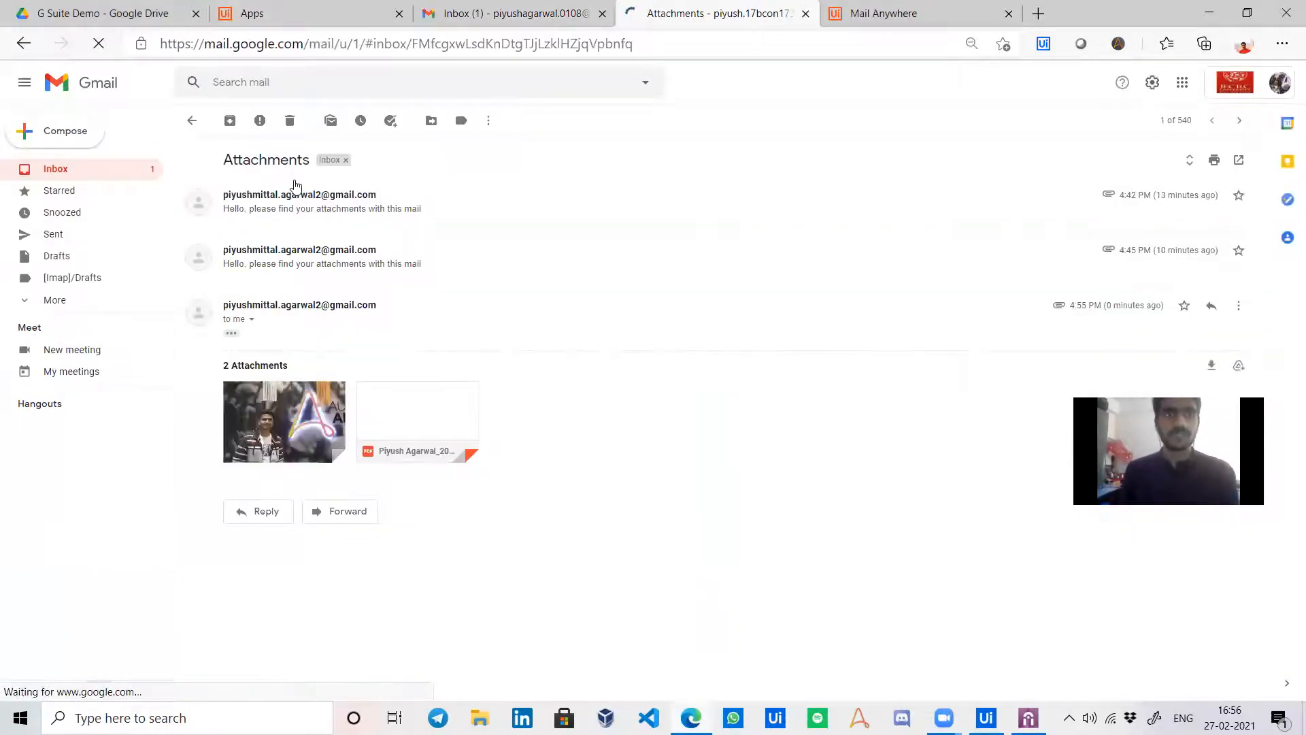
pyautogui.click(291, 122)
pyautogui.click(492, 13)
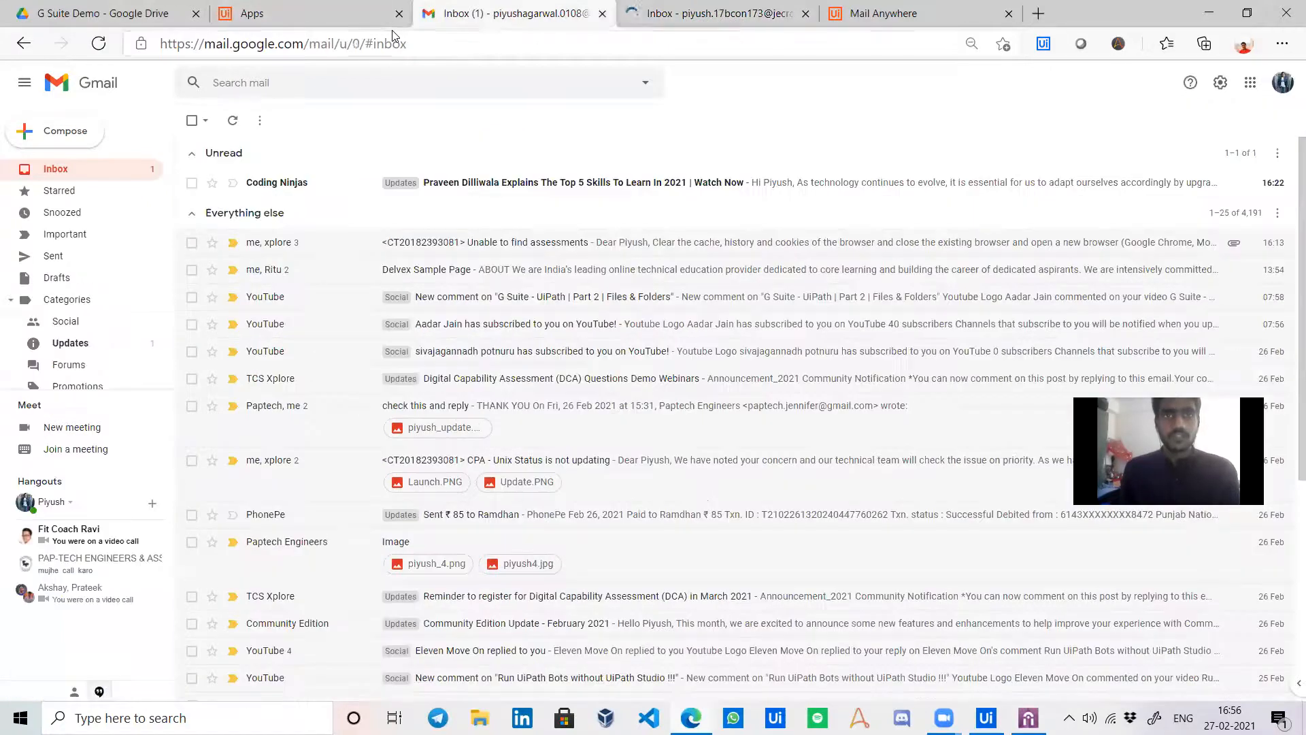
pyautogui.moveTo(492, 14); pyautogui.dragTo(300, 8)
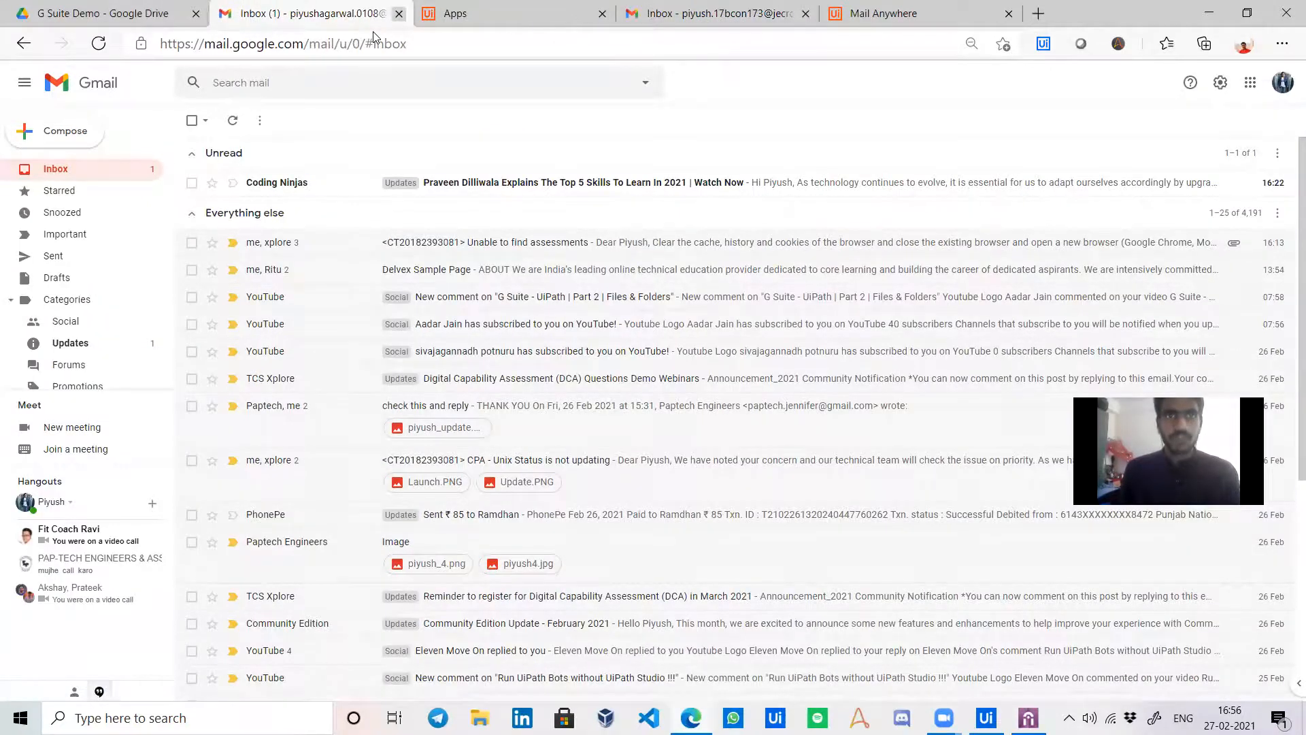
pyautogui.click(400, 13)
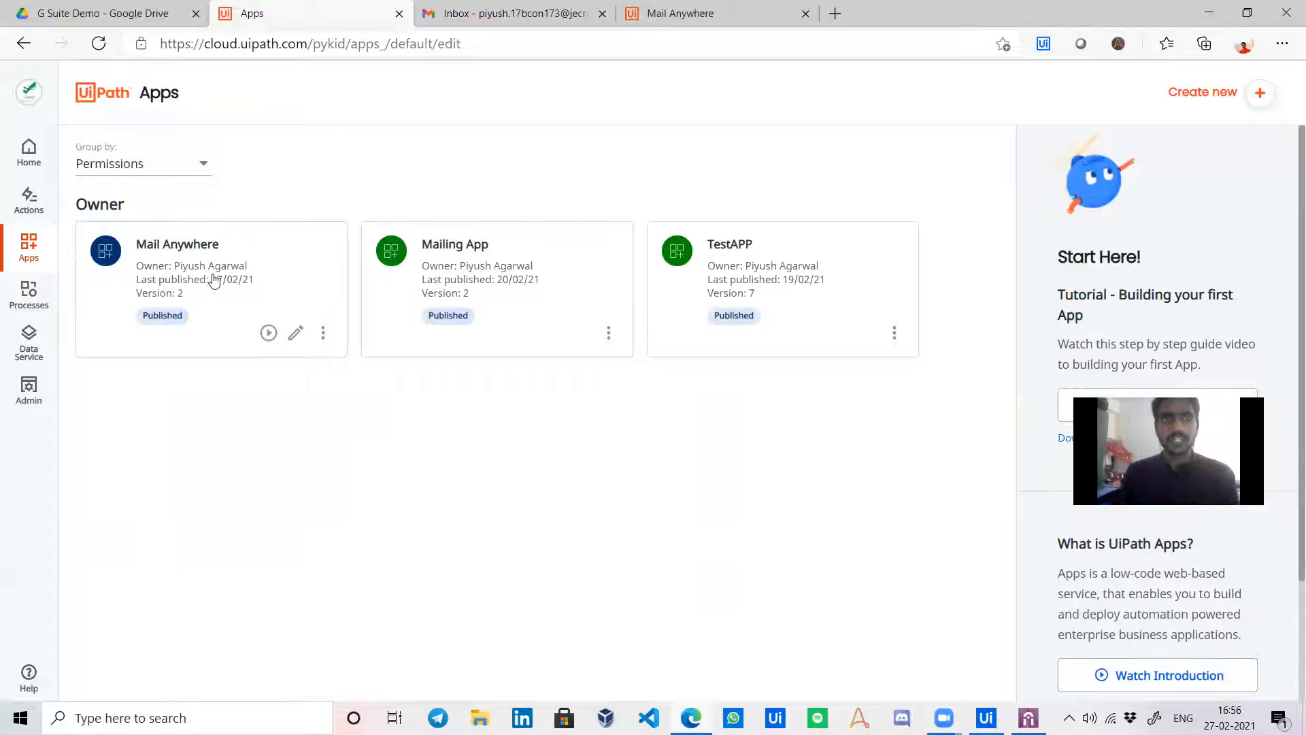
# Close the remaining Gmail tab and the Mail Anywhere app tab.
pyautogui.click(524, 15)
pyautogui.moveTo(568, 15); pyautogui.dragTo(365, 15)
pyautogui.click(399, 14)
pyautogui.moveTo(517, 14); pyautogui.dragTo(313, 20)
pyautogui.click(399, 13)
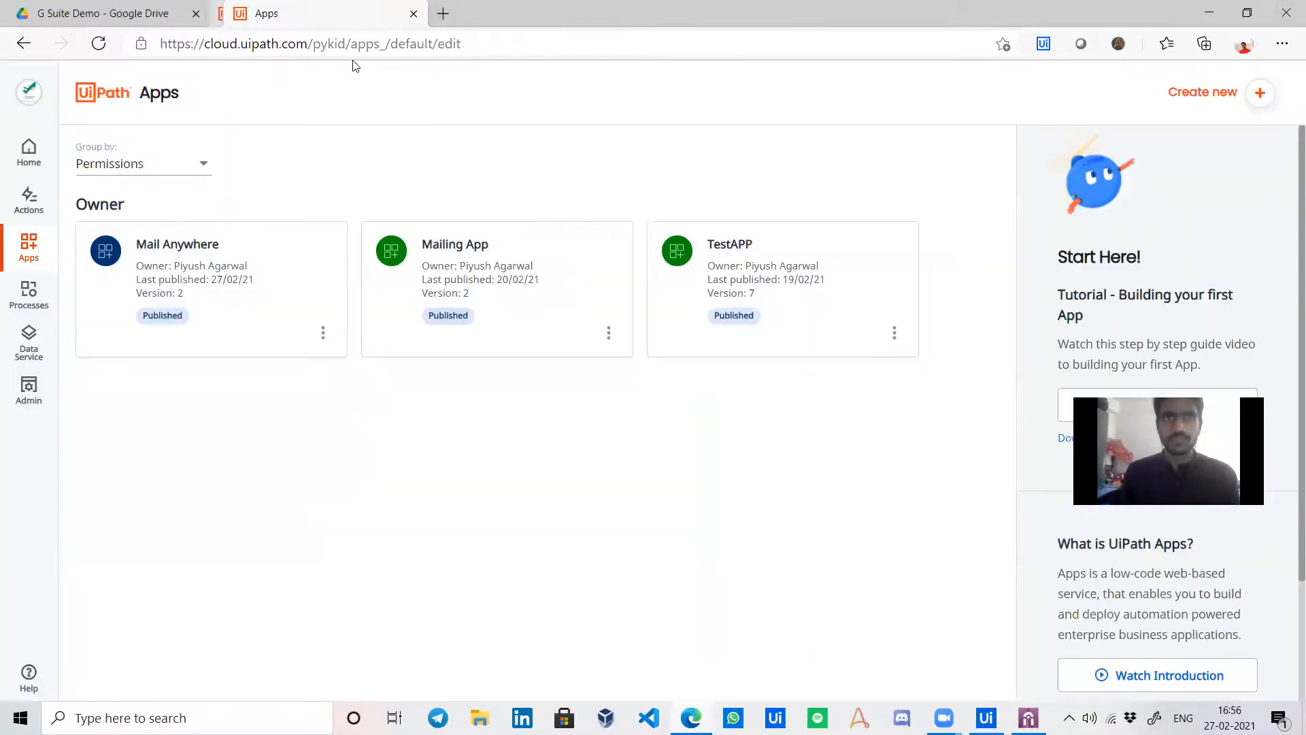
# Open Mail Anywhere's Share permissions, close UiPath Studio, and minimize UiPath Assistant.
pyautogui.click(324, 332)
pyautogui.click(359, 454)
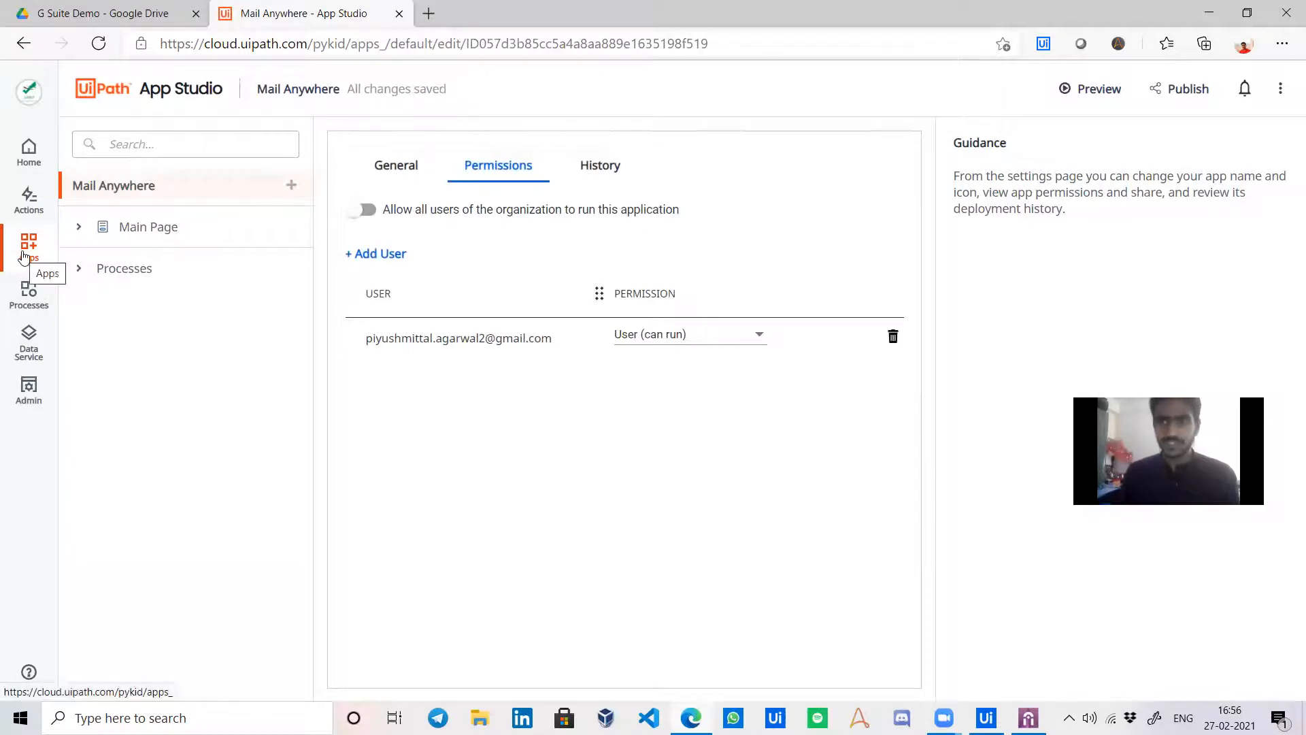
pyautogui.click(985, 718)
pyautogui.click(1283, 23)
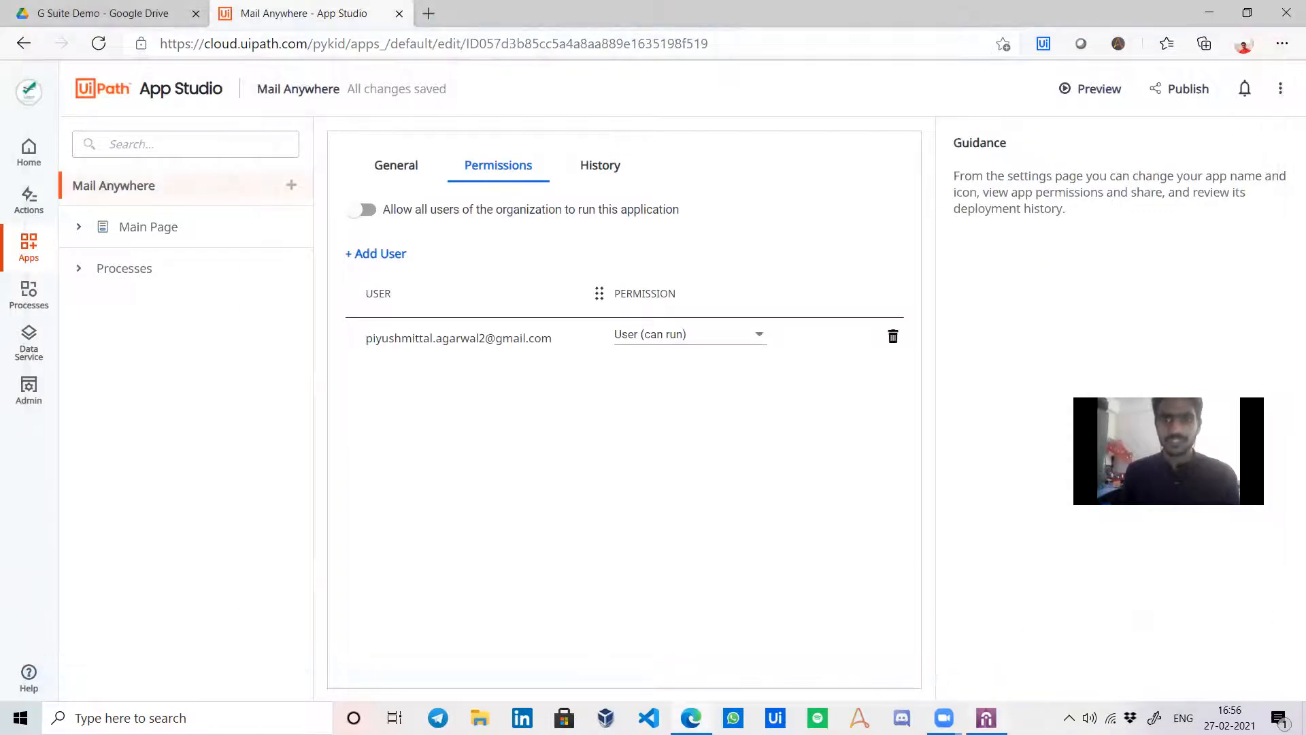
pyautogui.click(986, 718)
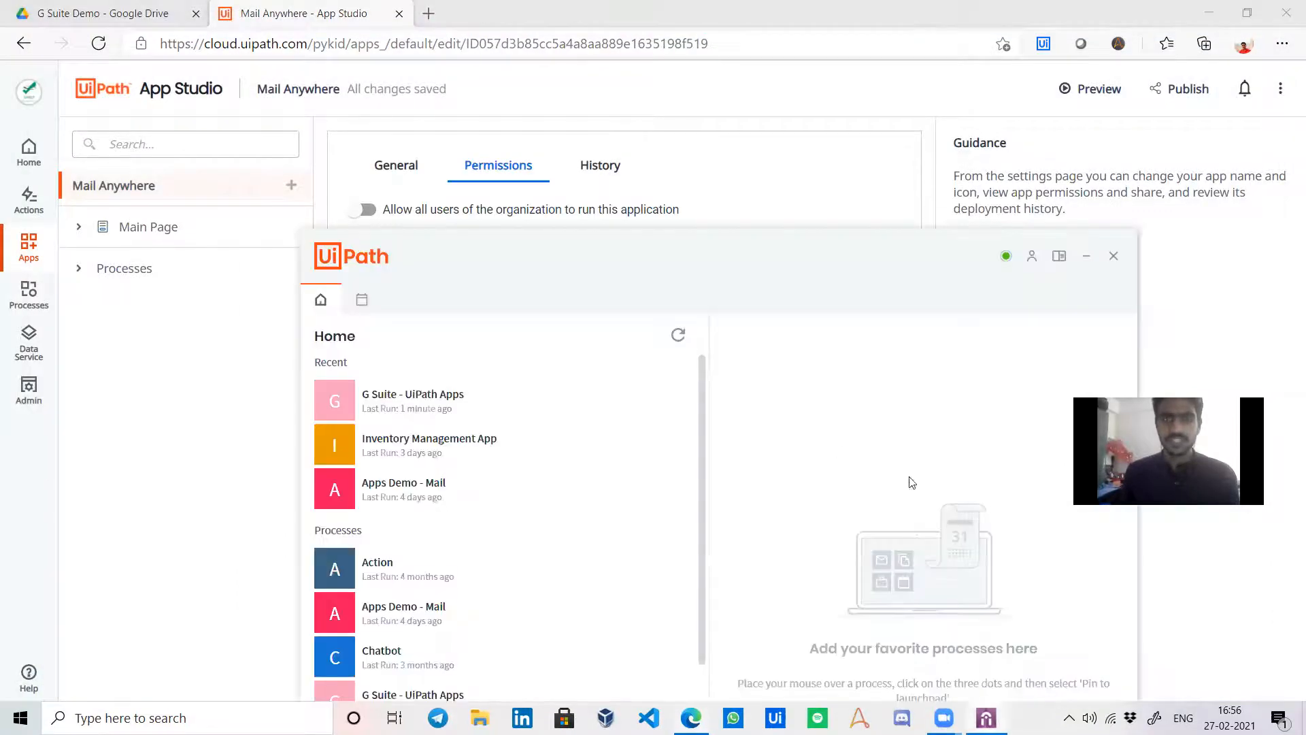
pyautogui.click(1086, 257)
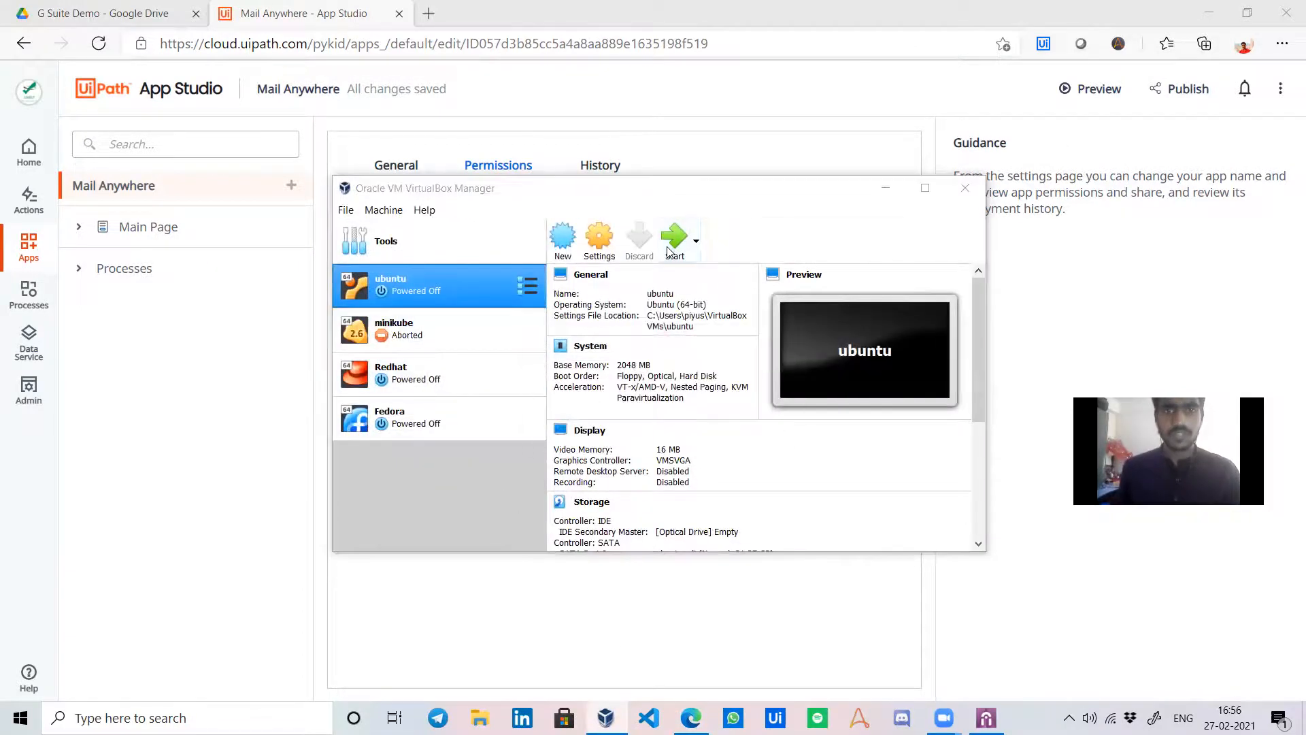
# Dismiss the update notice and start the ubuntu VM, declining scale mode.
pyautogui.click(767, 308)
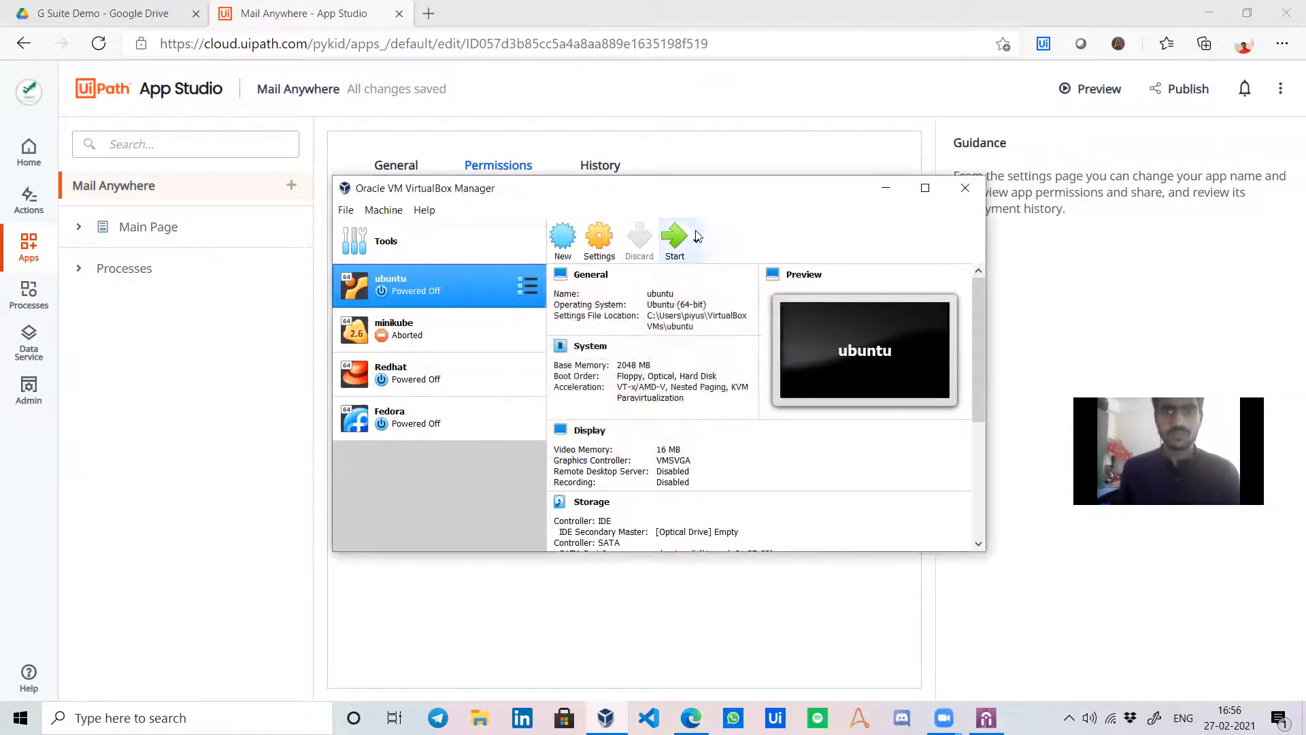
pyautogui.click(887, 189)
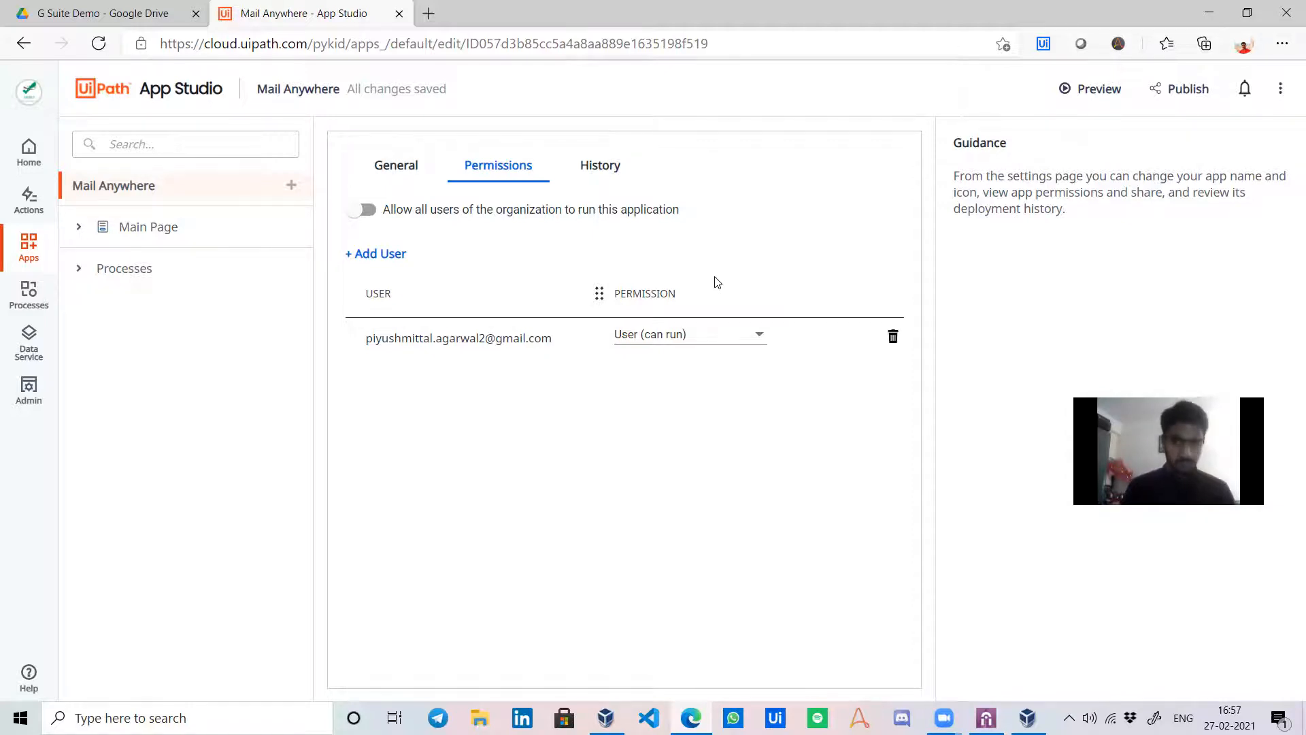
pyautogui.click(1027, 718)
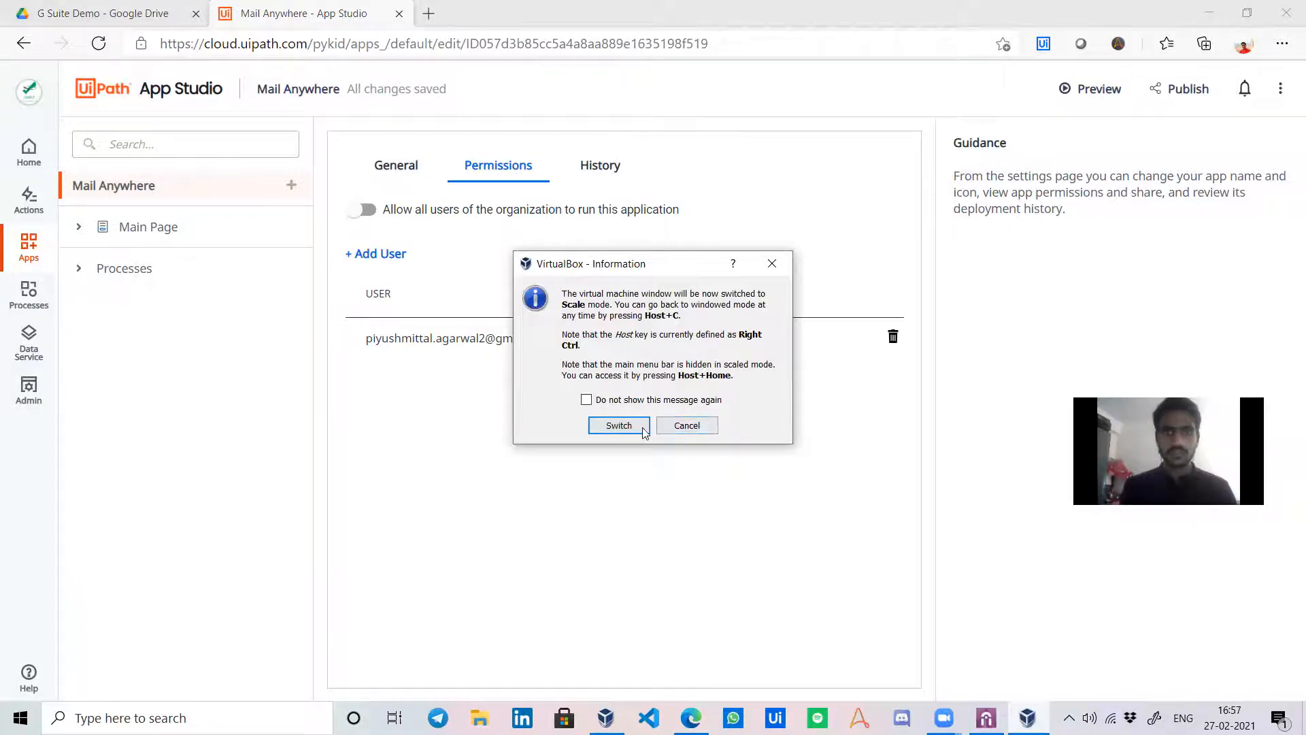
pyautogui.click(687, 425)
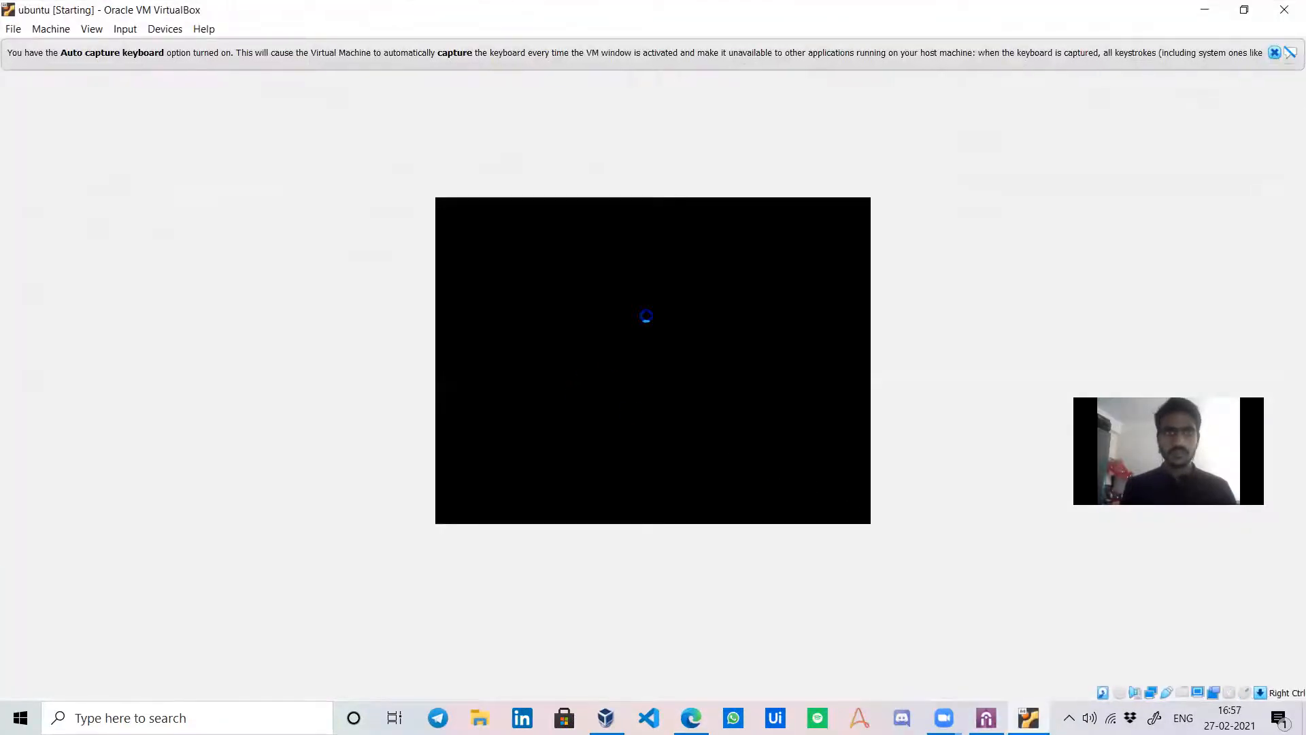
# Dismiss the capture notice, search Activities for 'uipa', then clear the search.
pyautogui.click(1274, 53)
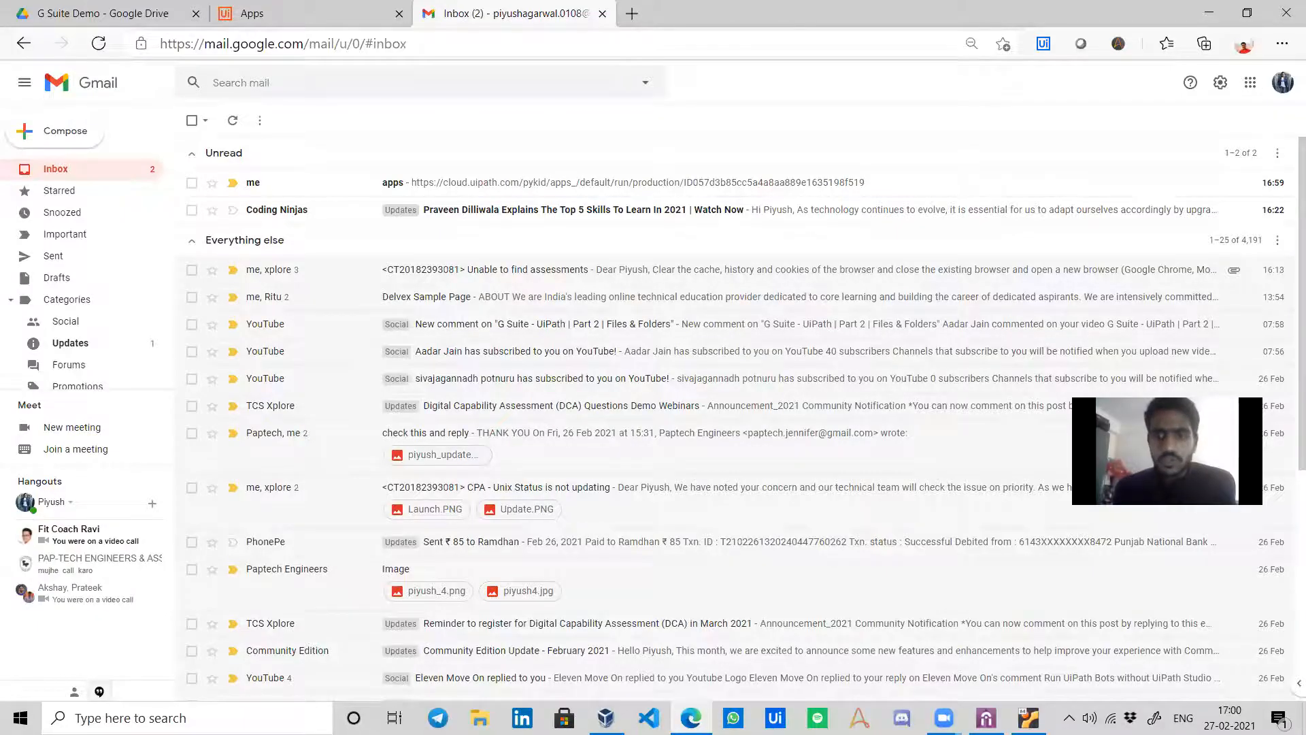
pyautogui.hotkey('alt', 'Tab')
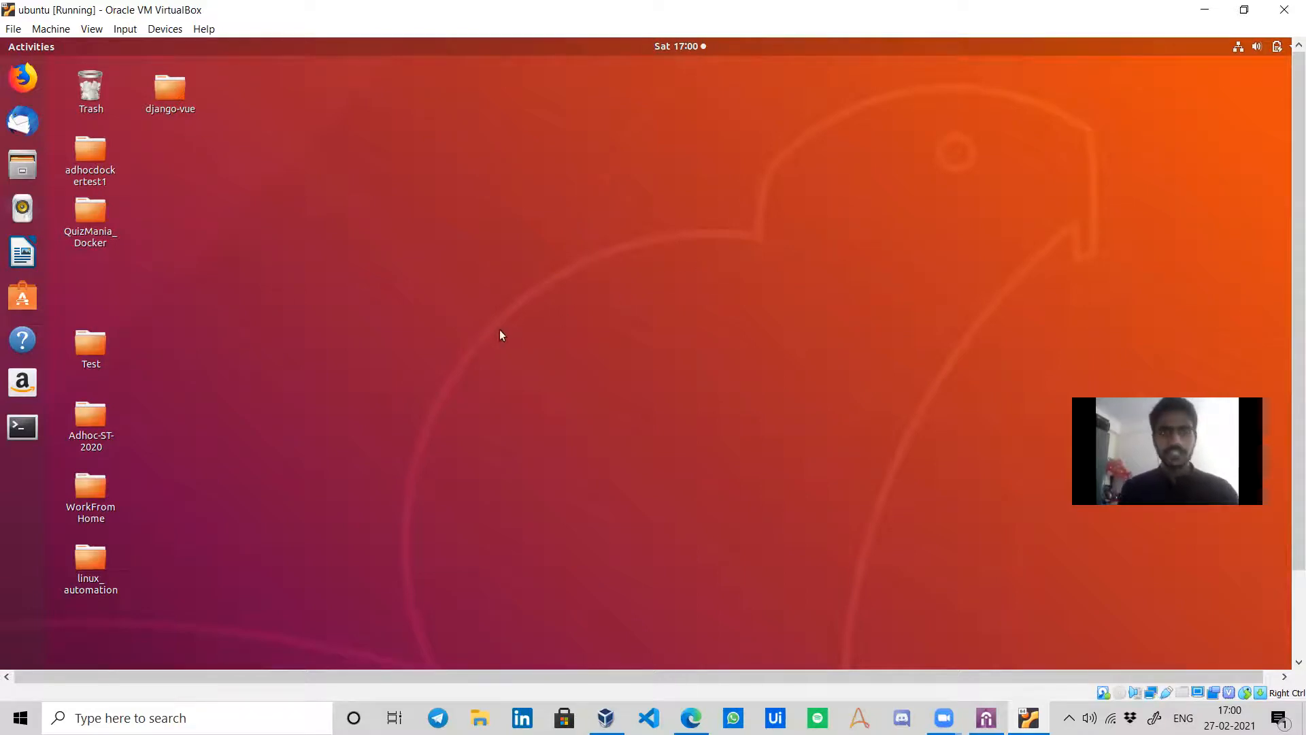
pyautogui.press('super')
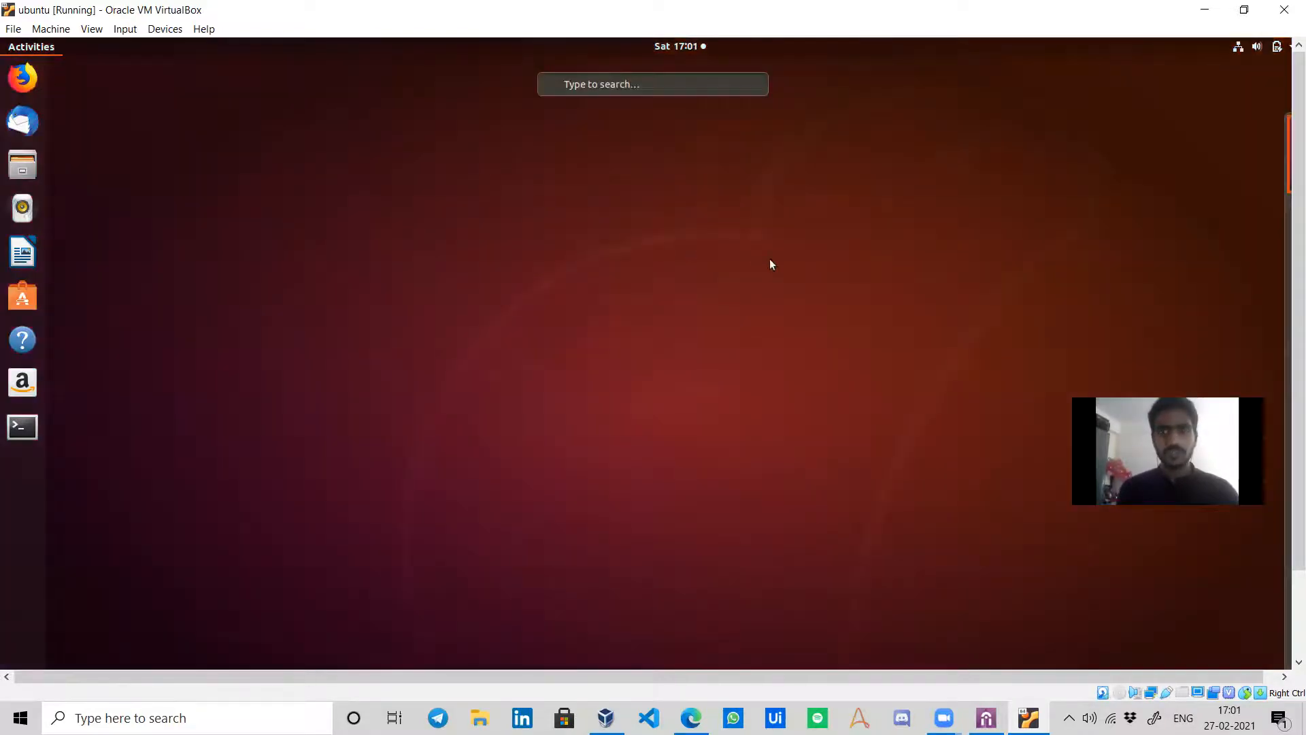
pyautogui.press('super')
pyautogui.press('super')
pyautogui.write('u')
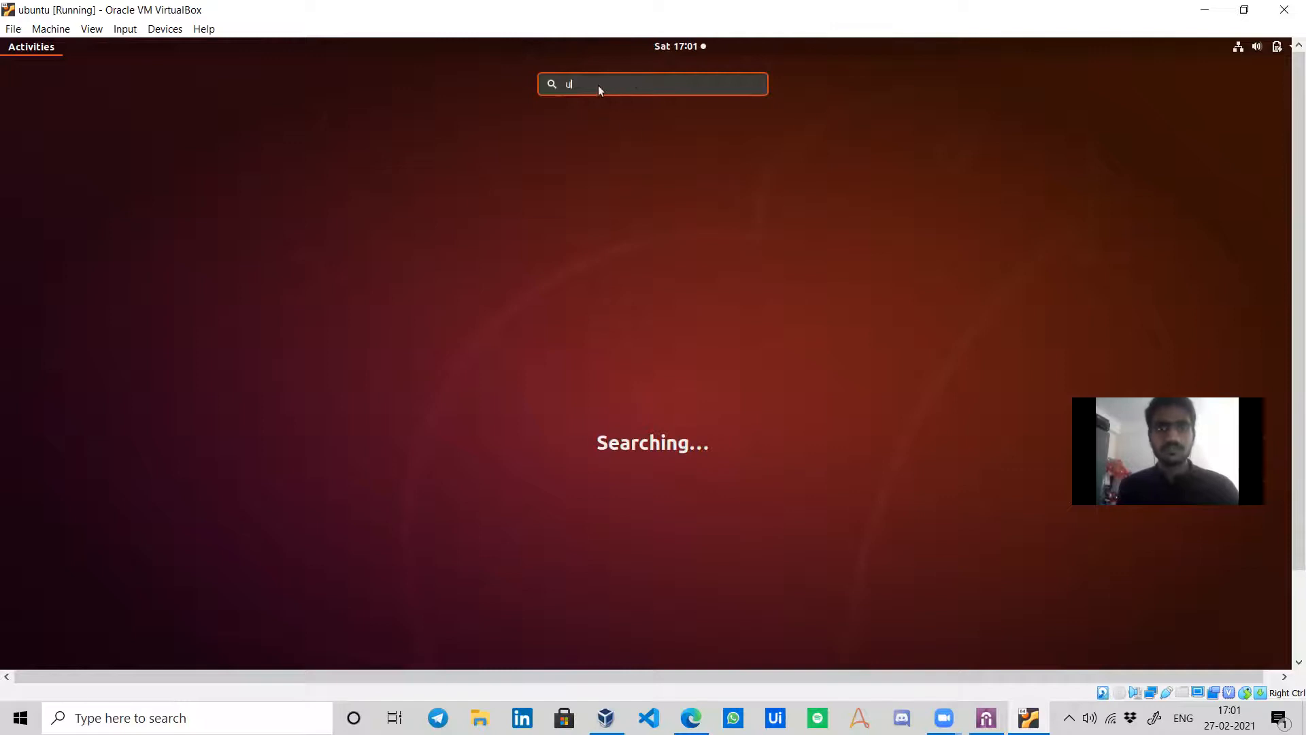
pyautogui.write('ipa')
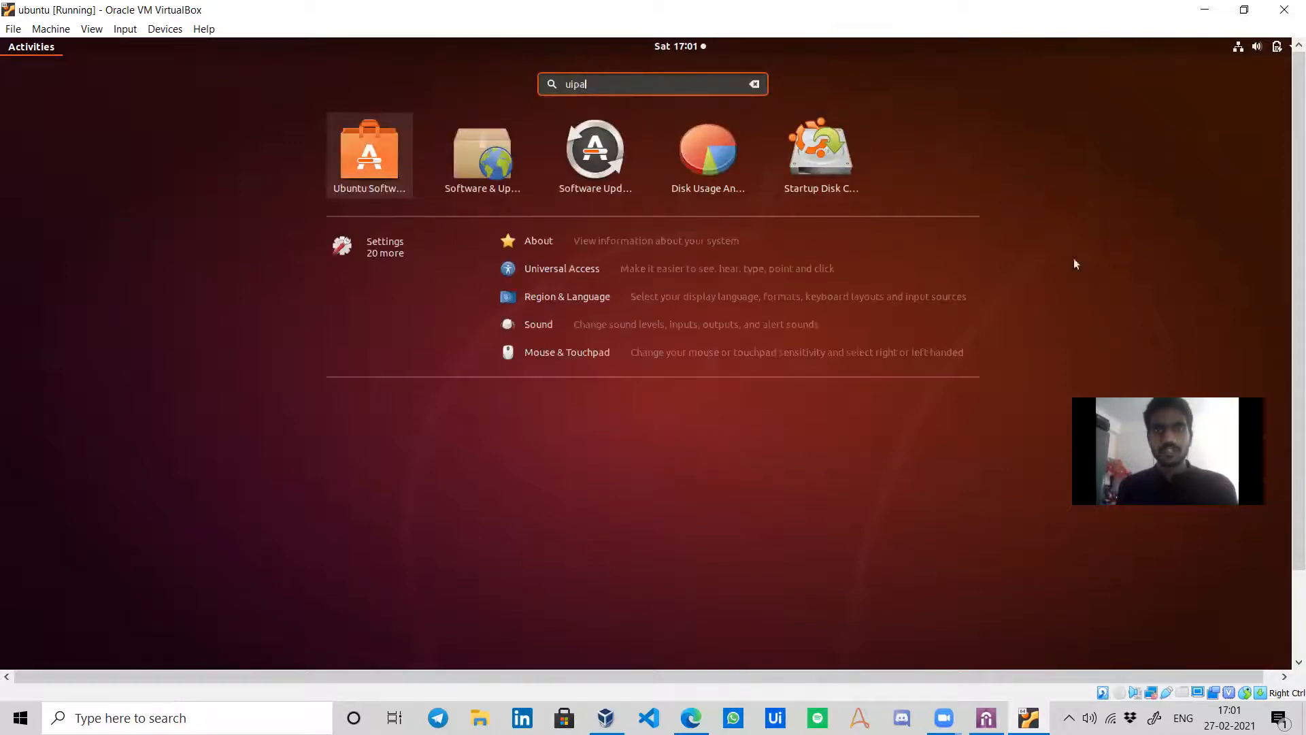
pyautogui.press('Escape')
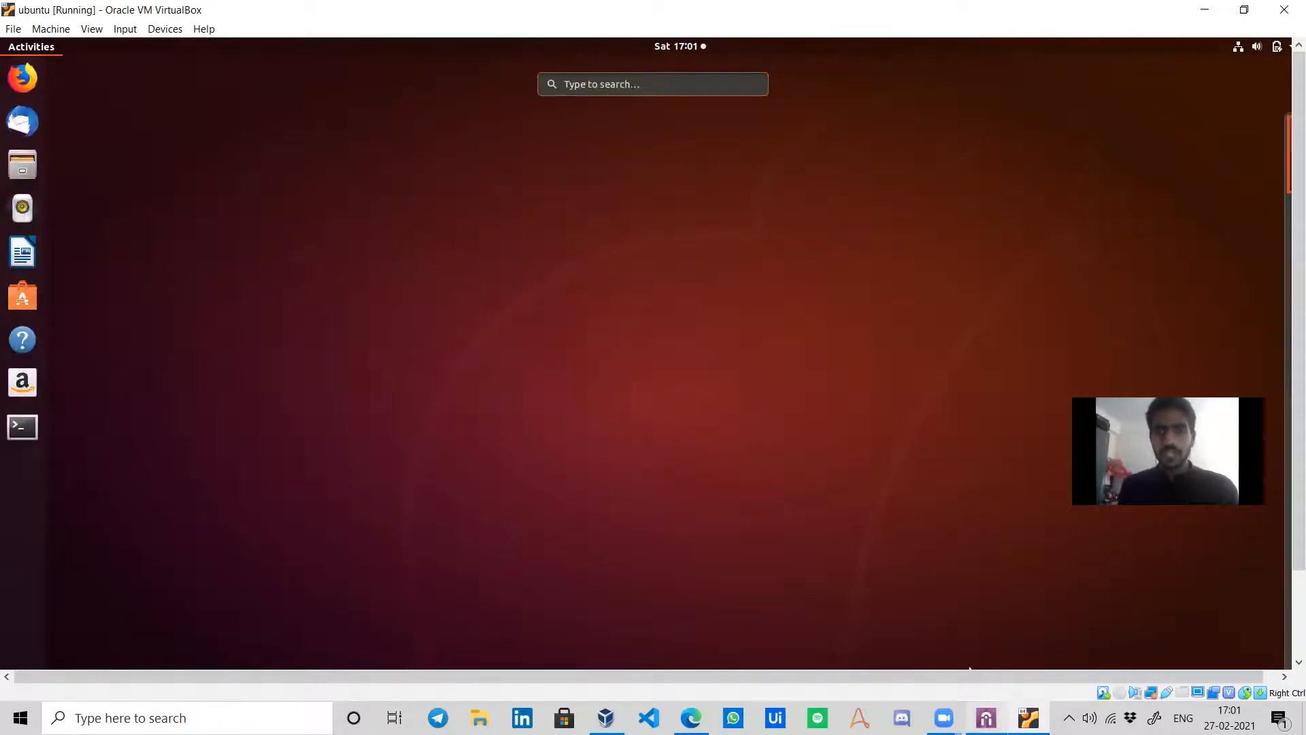
# Launch Firefox from the Ubuntu dock to a blank new tab.
pyautogui.click(1210, 8)
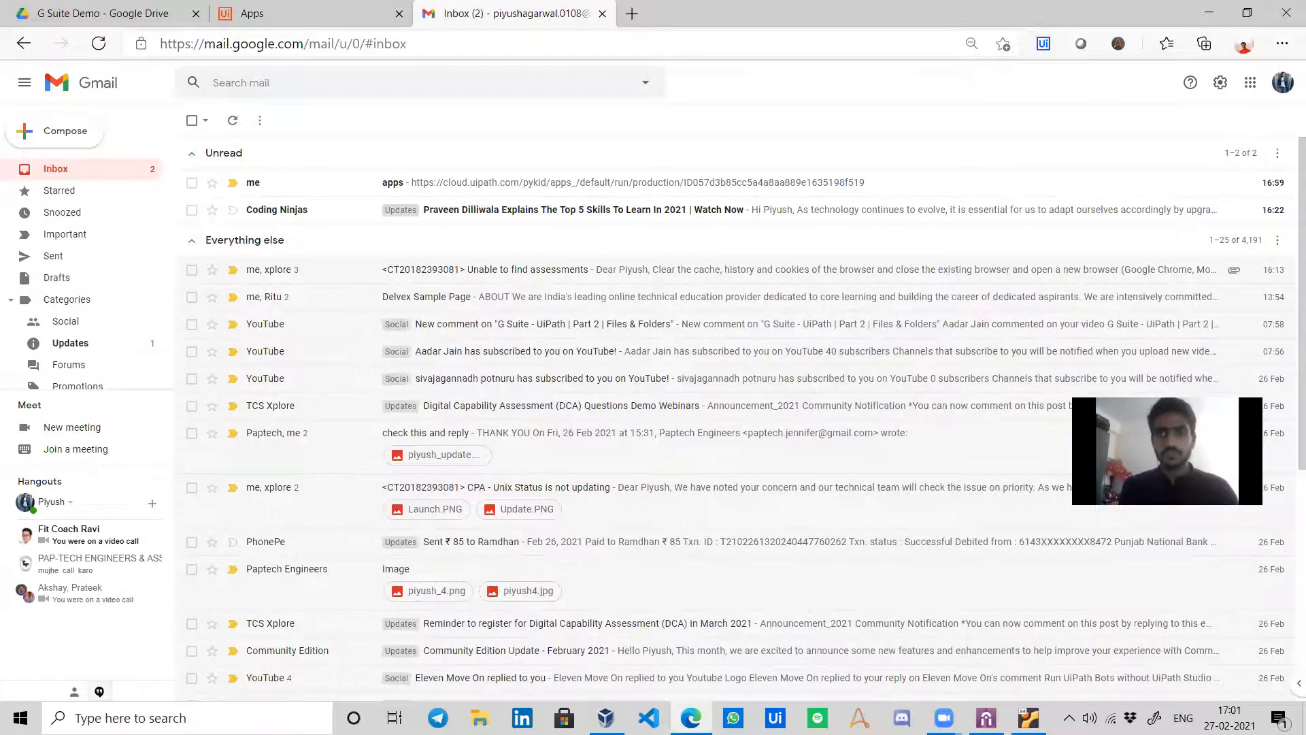
pyautogui.click(1028, 718)
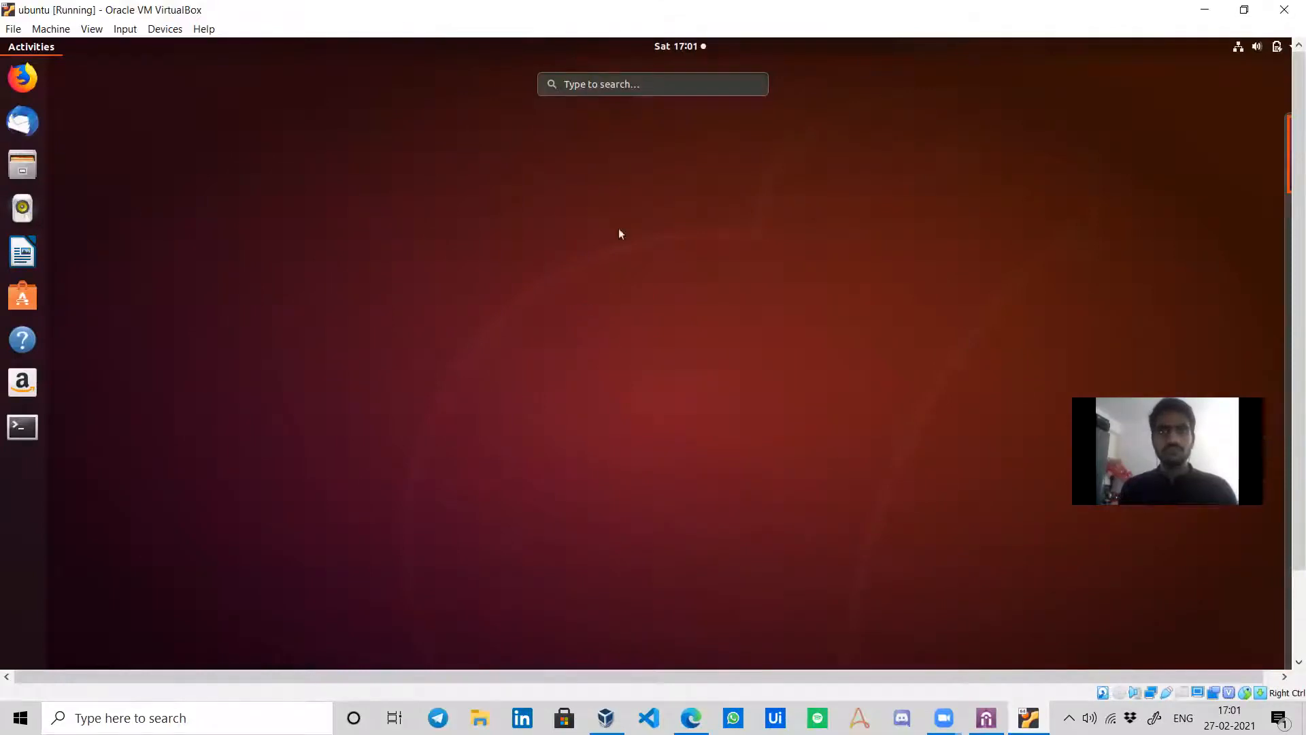
pyautogui.moveTo(2, 43)
pyautogui.click(23, 77)
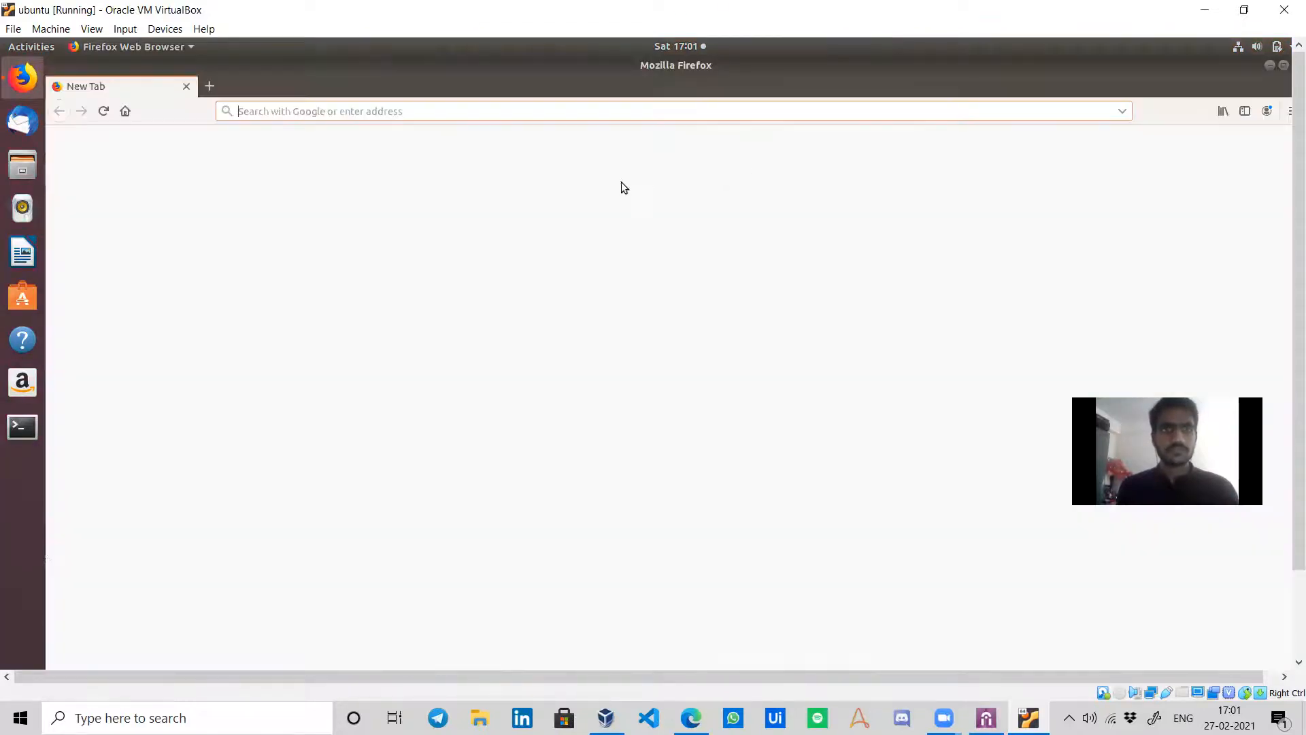
# Go to cloud.uipath.com in Firefox to reach the UiPath Sign In page.
pyautogui.write('cloud.')
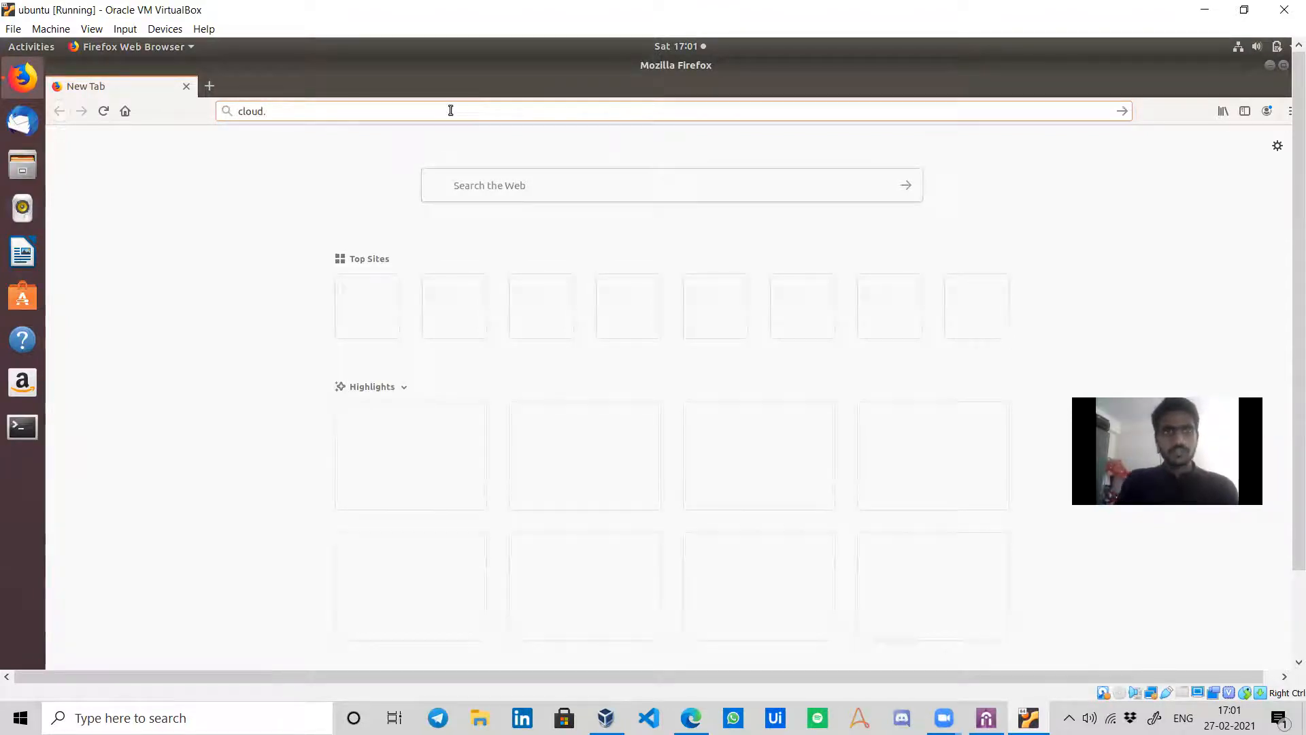
pyautogui.write('uipat')
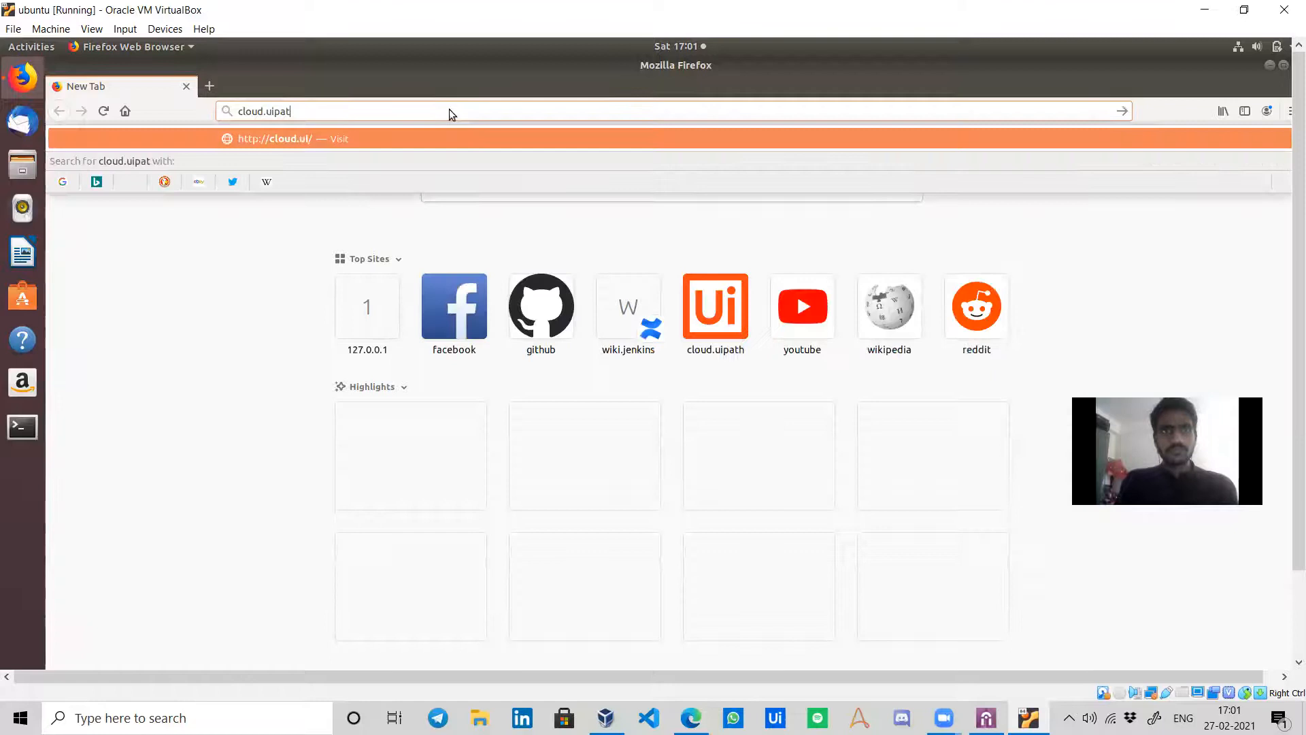
pyautogui.write('h.com')
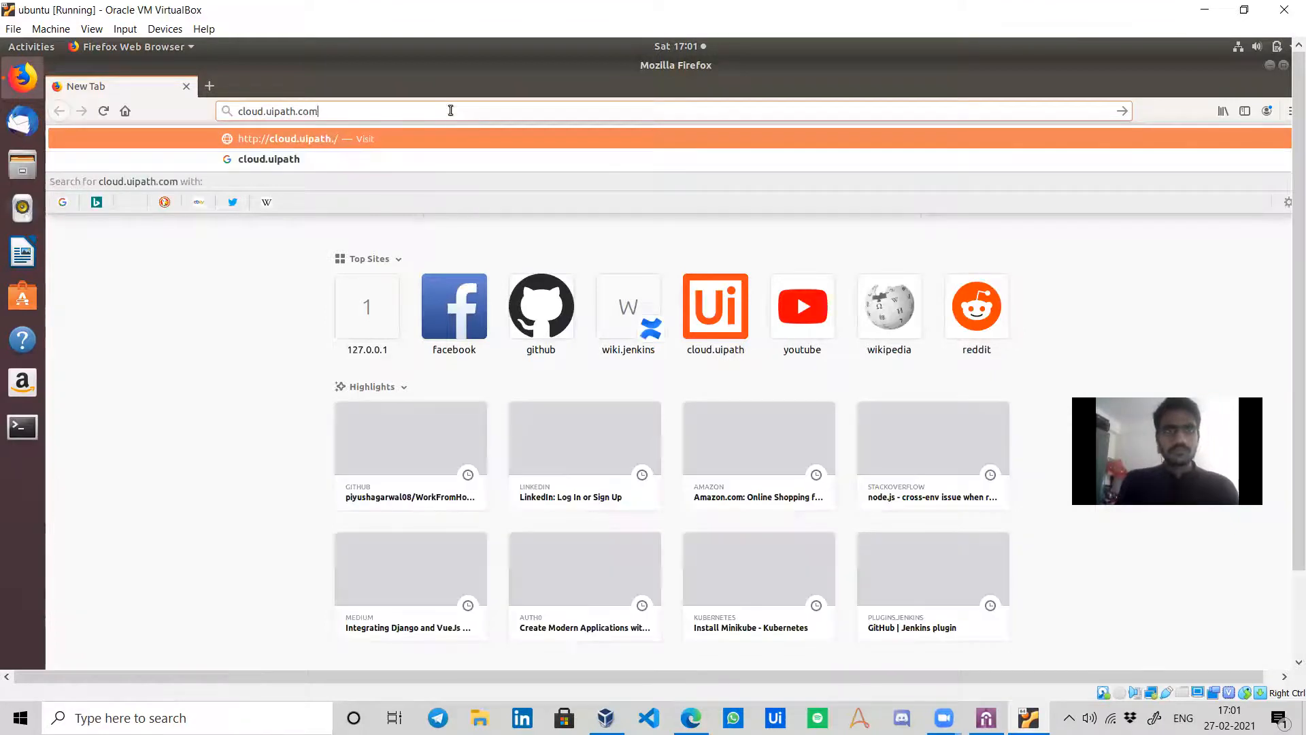
pyautogui.press('Return')
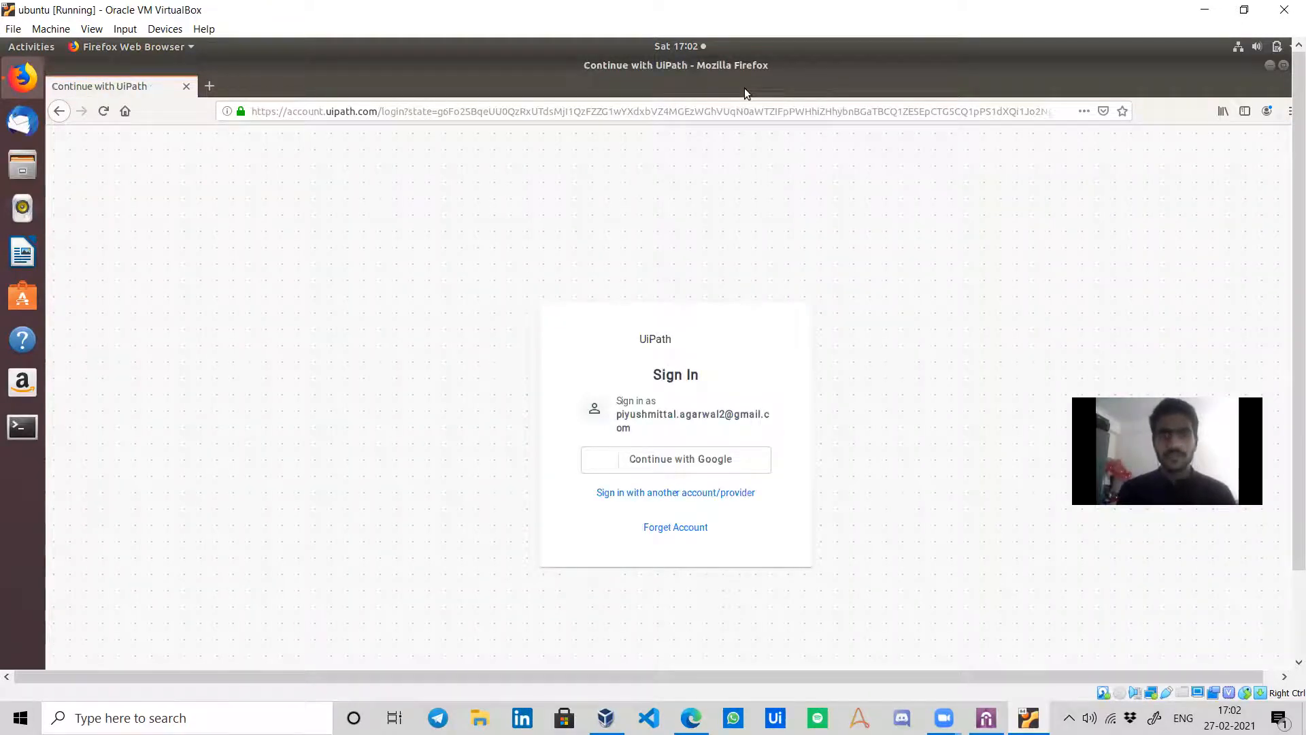
# Continue with Google using the saved account and choose the Student organization.
pyautogui.click(685, 458)
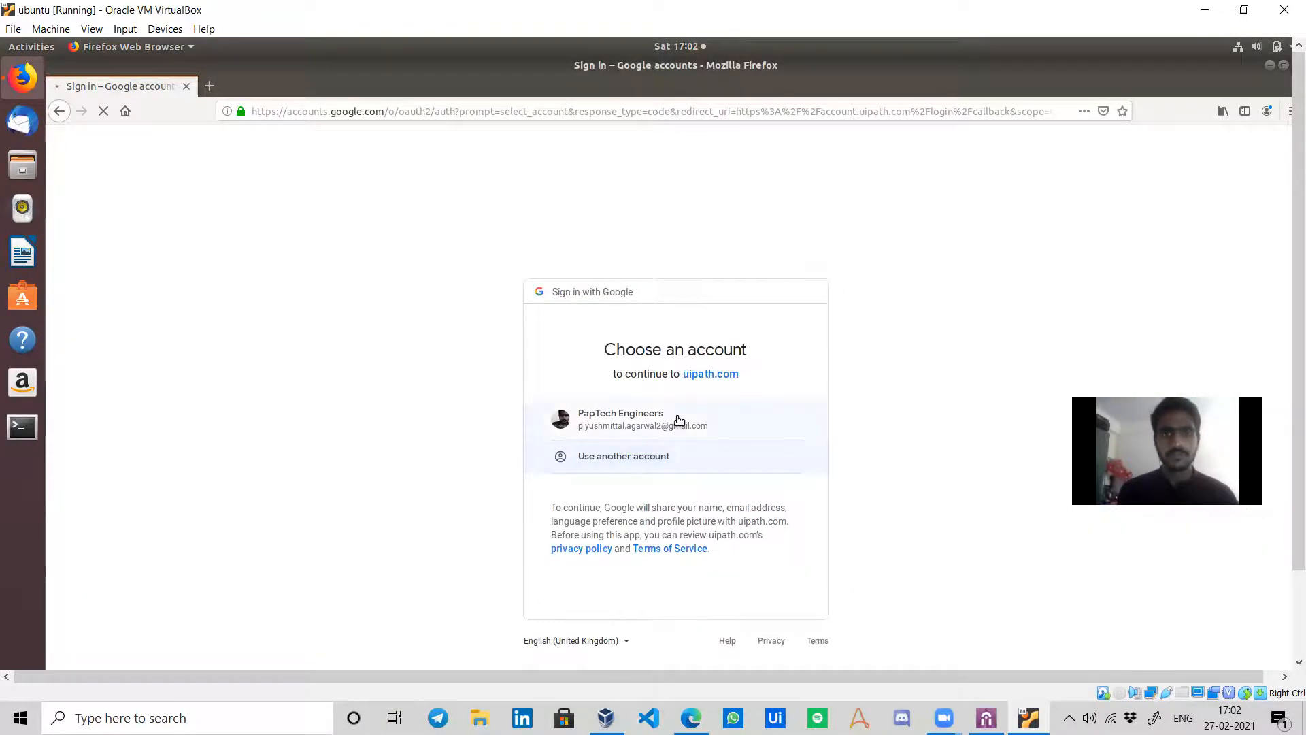
pyautogui.click(793, 418)
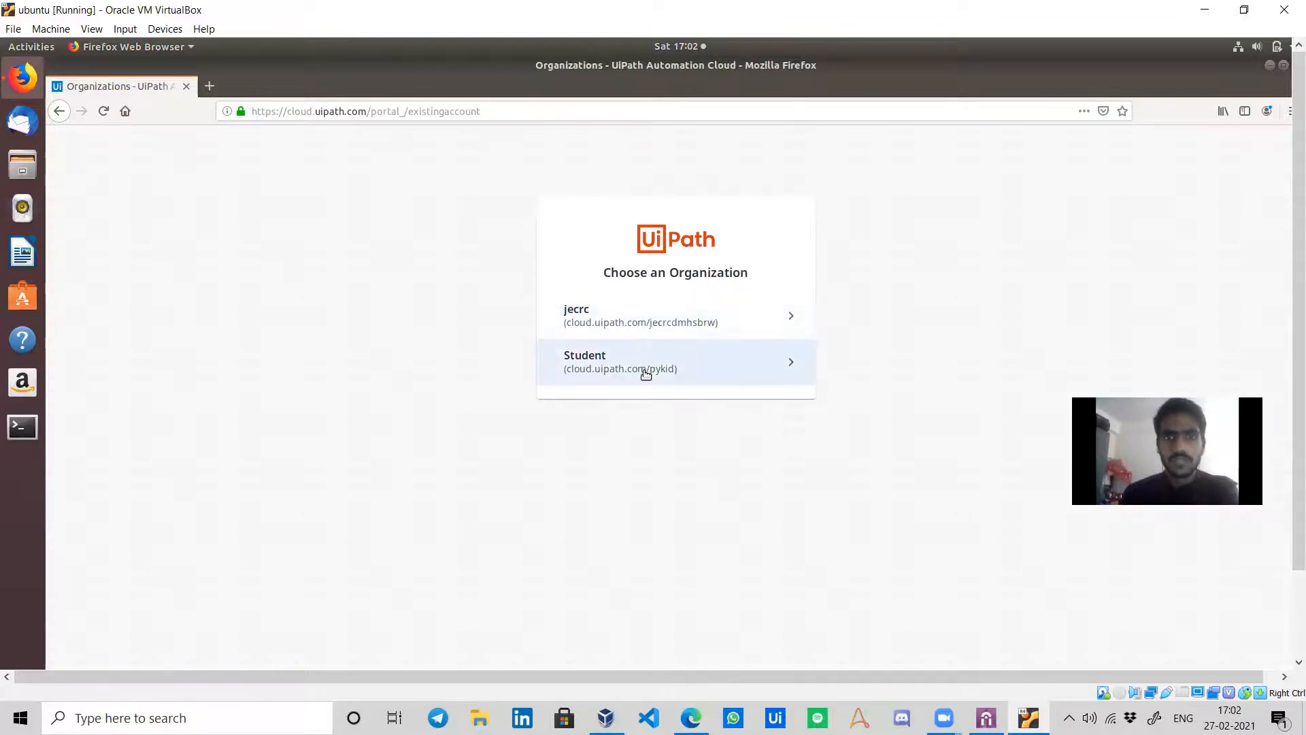
pyautogui.click(646, 370)
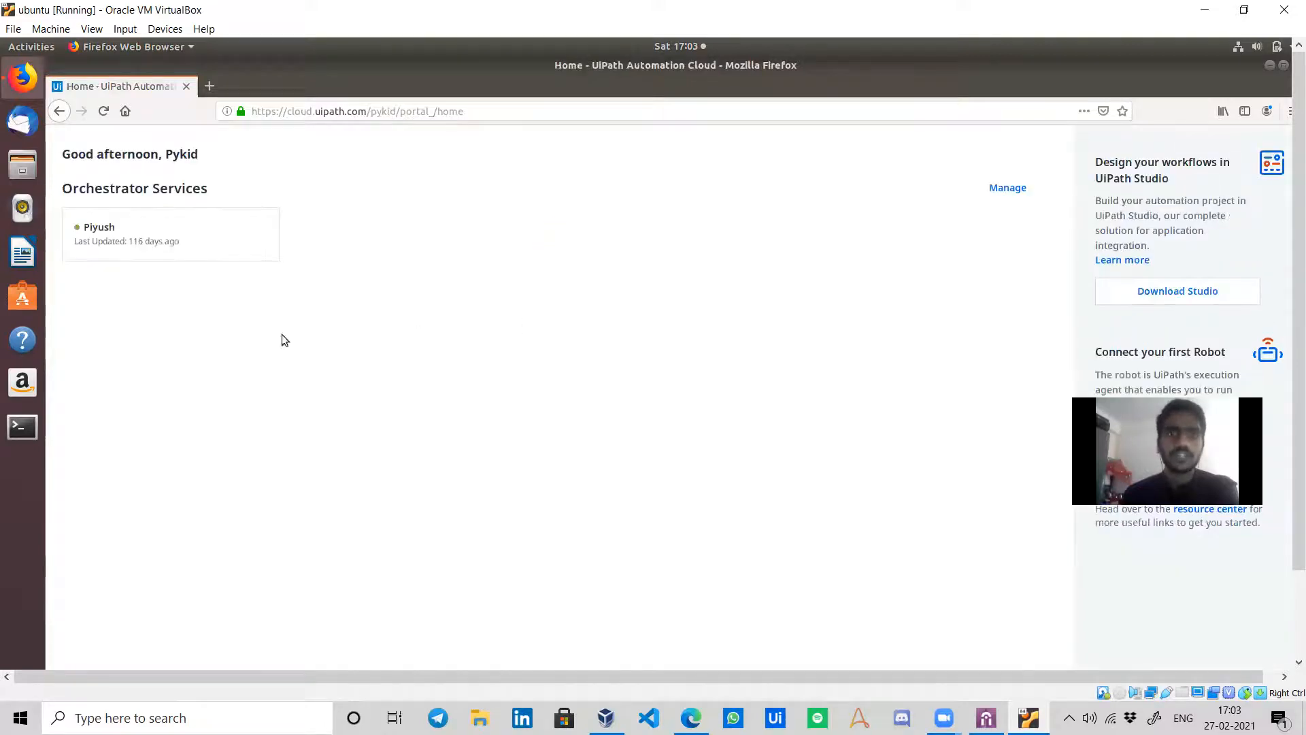
# Open Apps from the sidebar, briefly showing and minimizing UiPath Assistant while it loads.
pyautogui.click(75, 279)
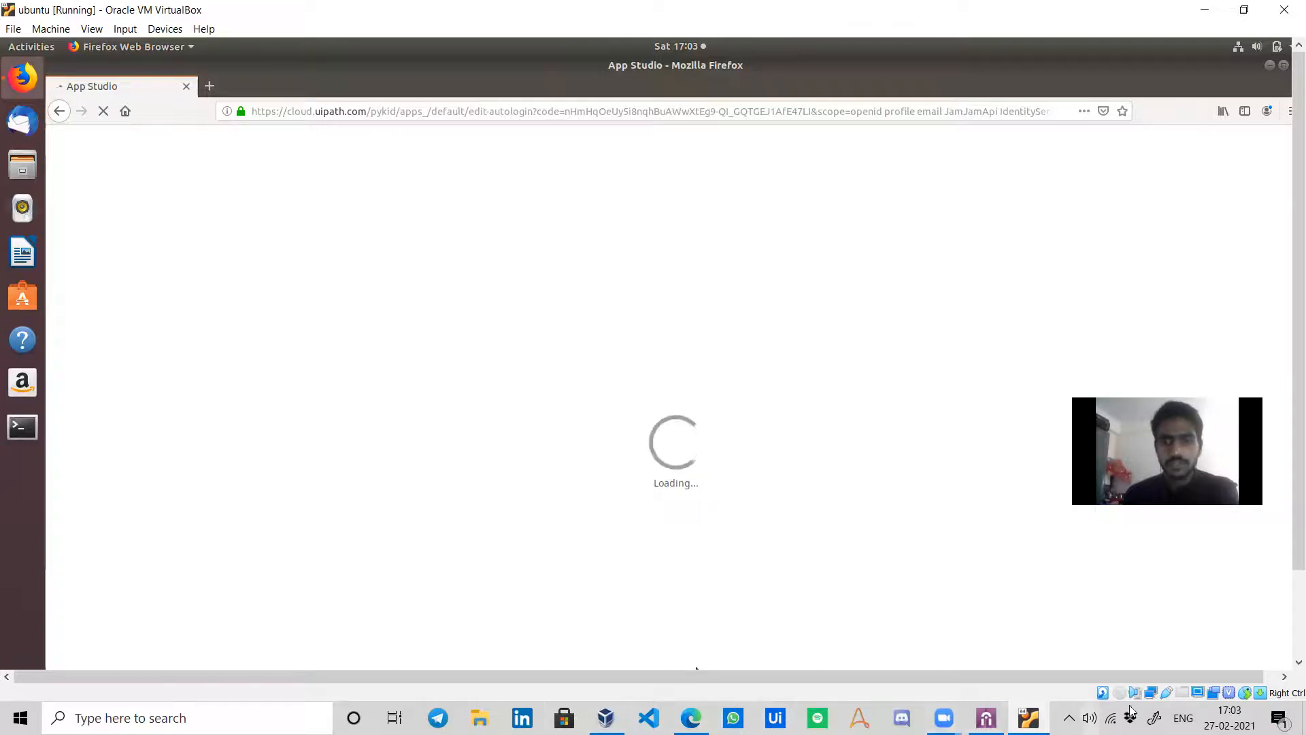
pyautogui.moveTo(1029, 717)
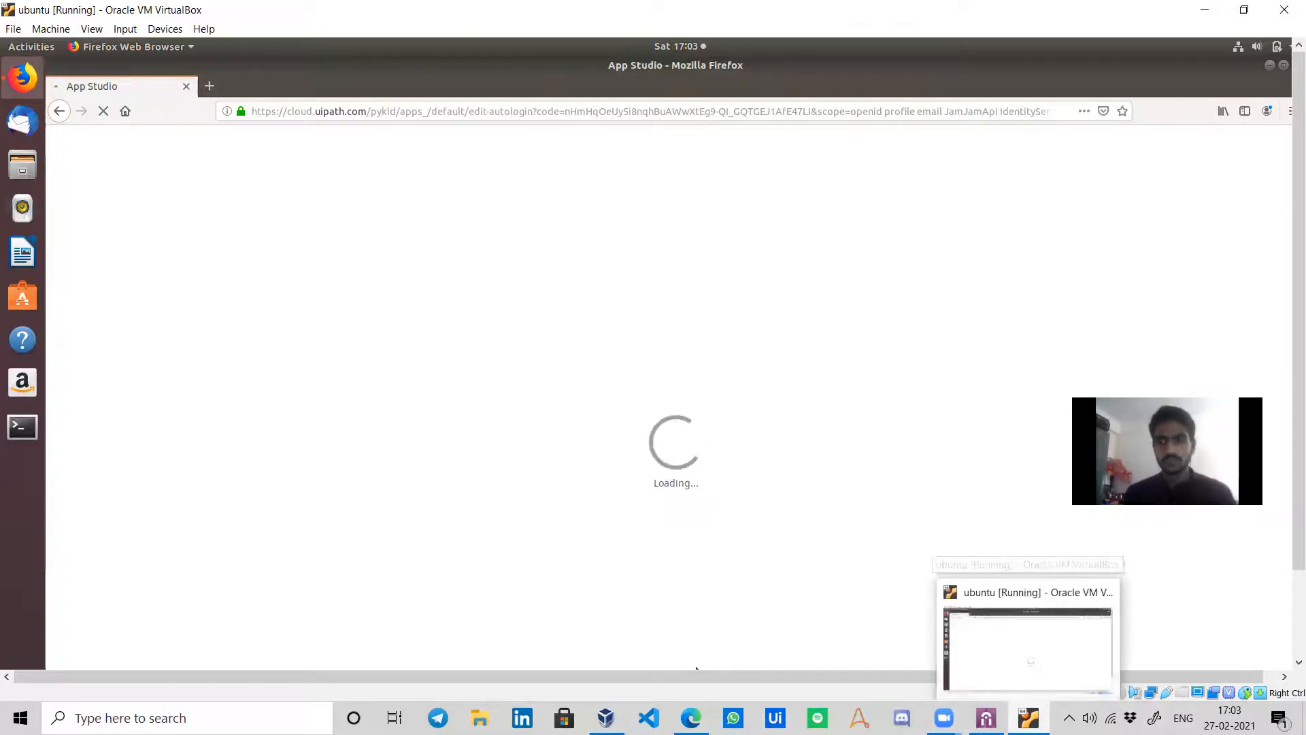
pyautogui.click(987, 718)
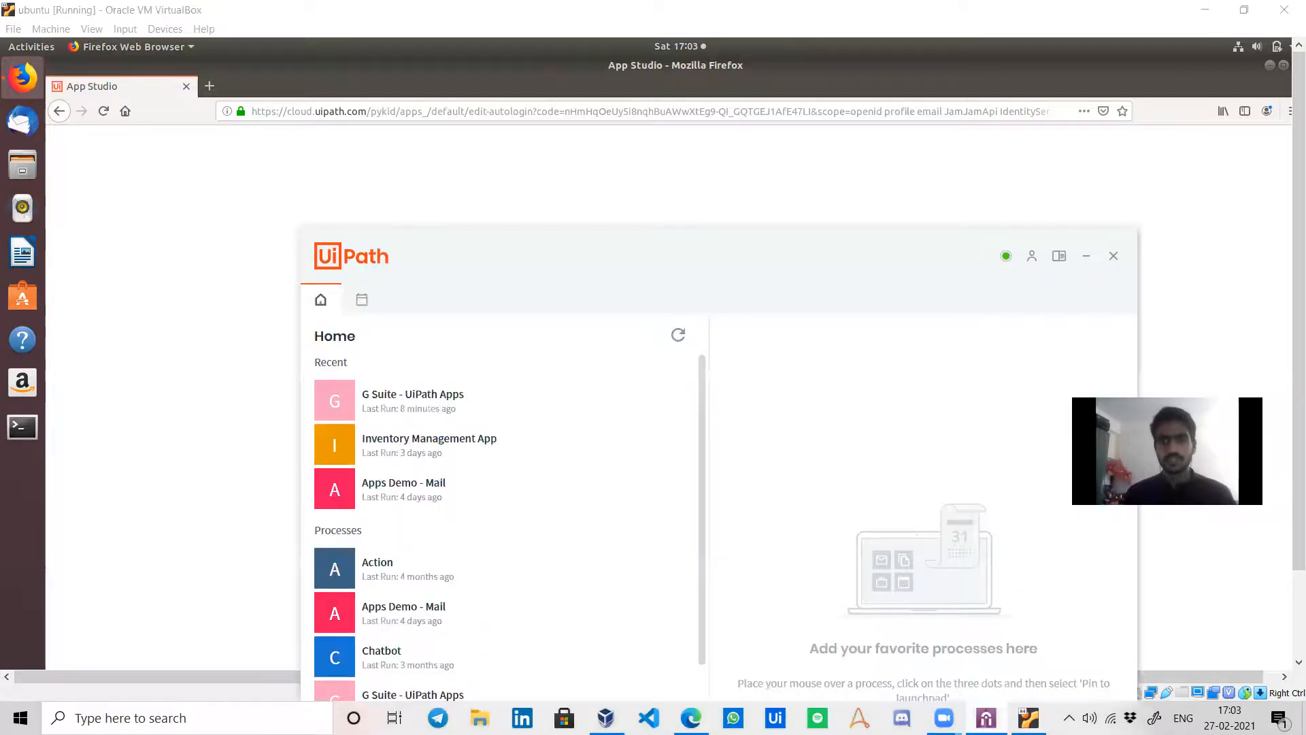
pyautogui.click(987, 718)
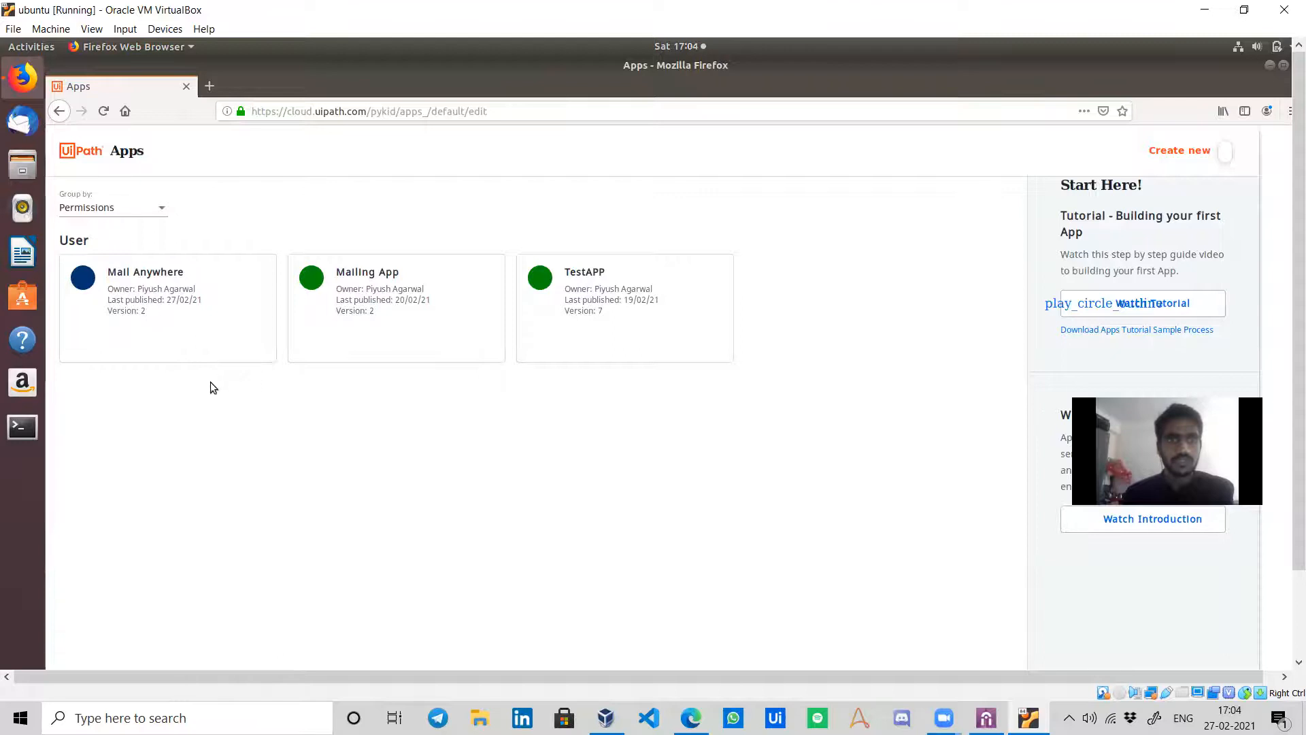
# Run Mail Anywhere, web-search 'google drive' in a new tab, then switch to the host's Gmail.
pyautogui.moveTo(304, 346)
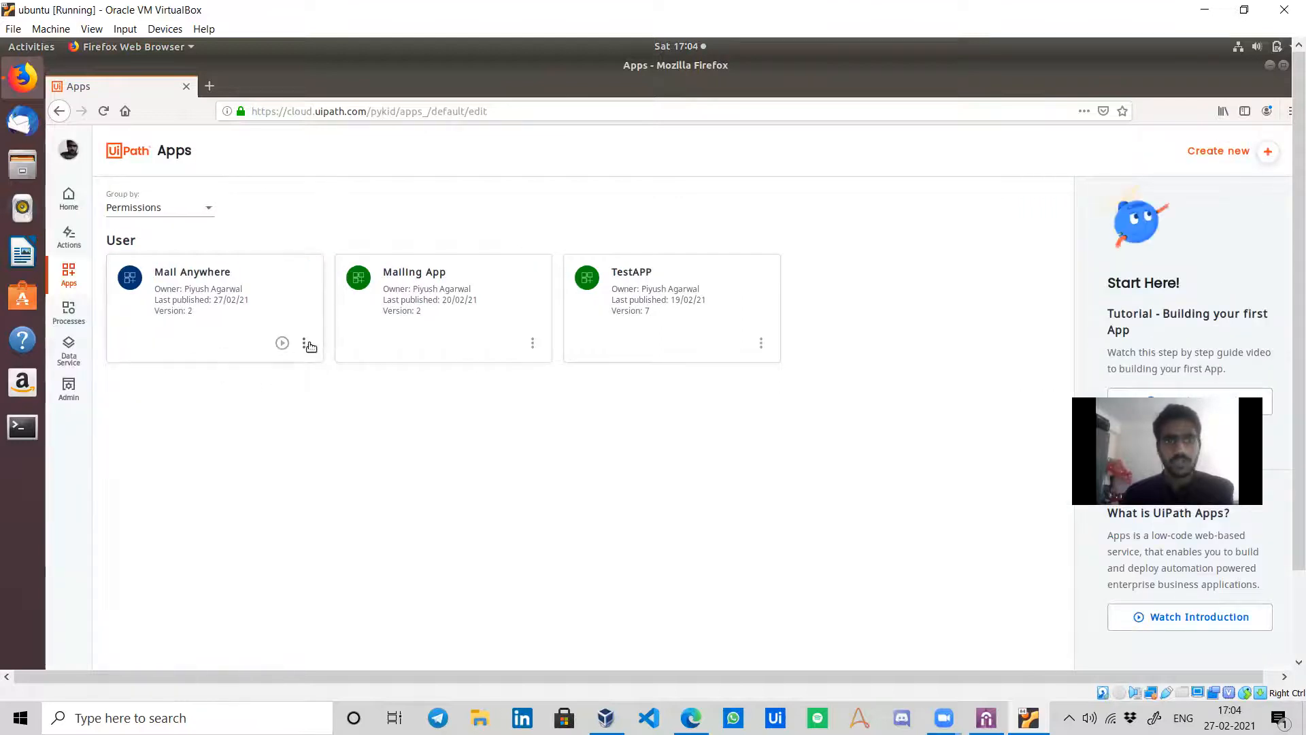
pyautogui.click(284, 345)
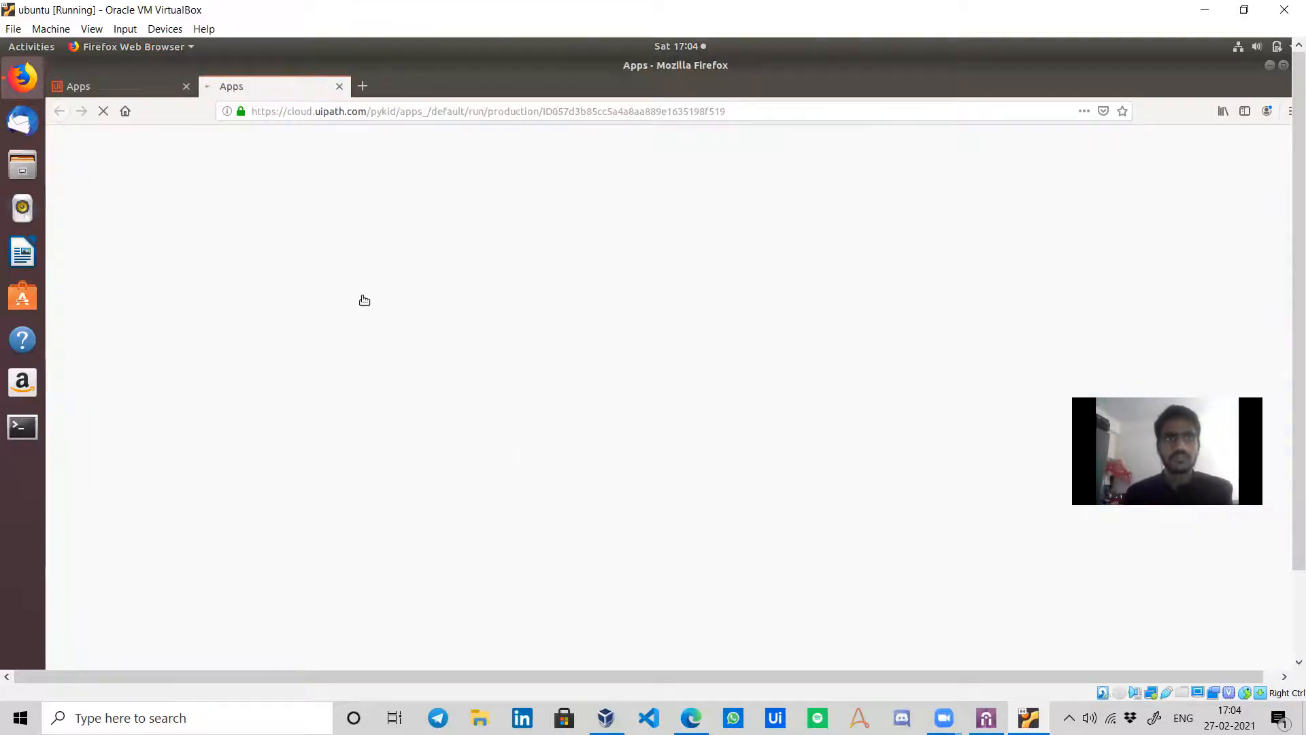
pyautogui.click(365, 91)
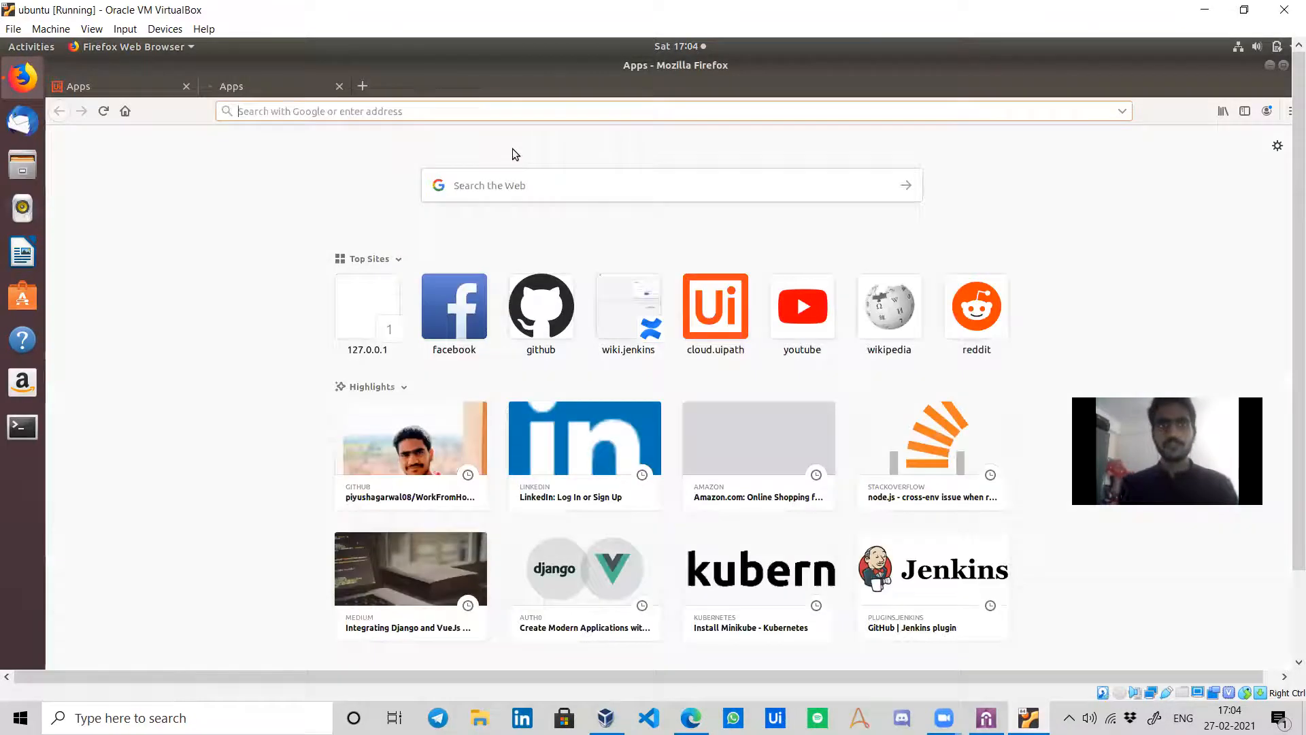
pyautogui.write('driv')
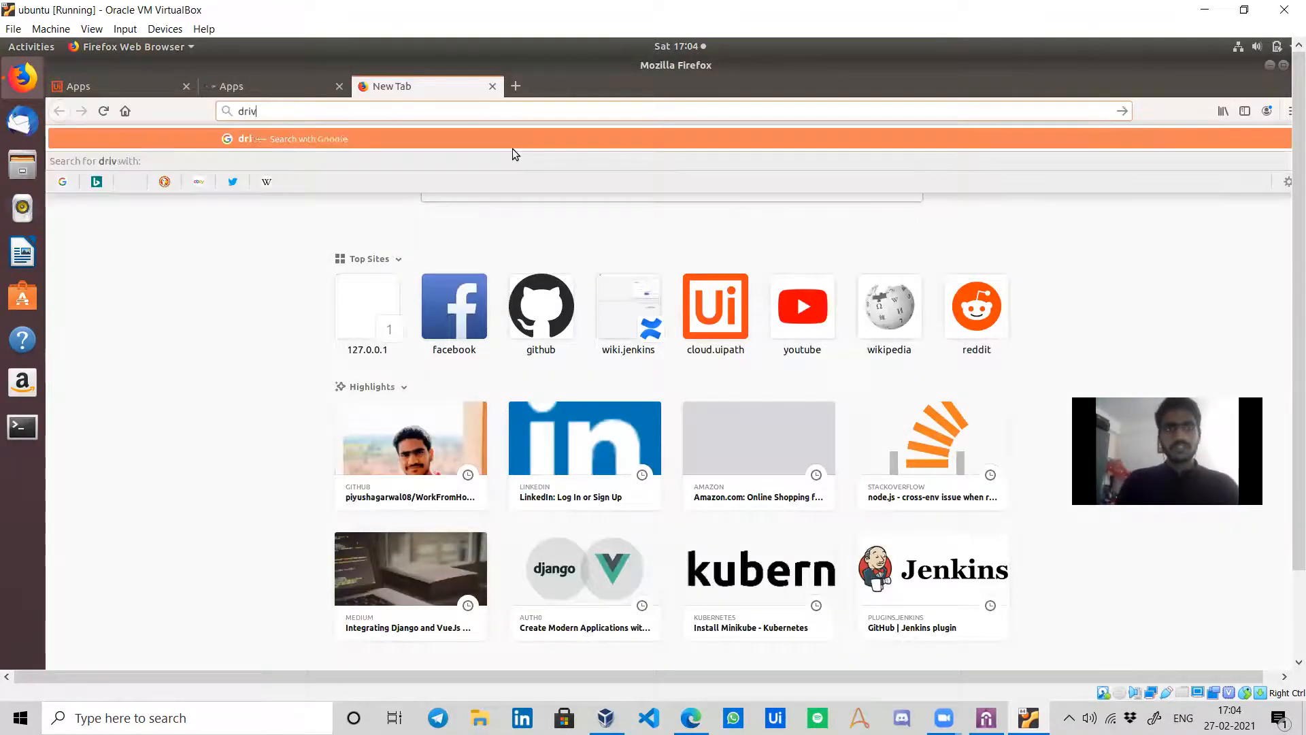
pyautogui.write('e.')
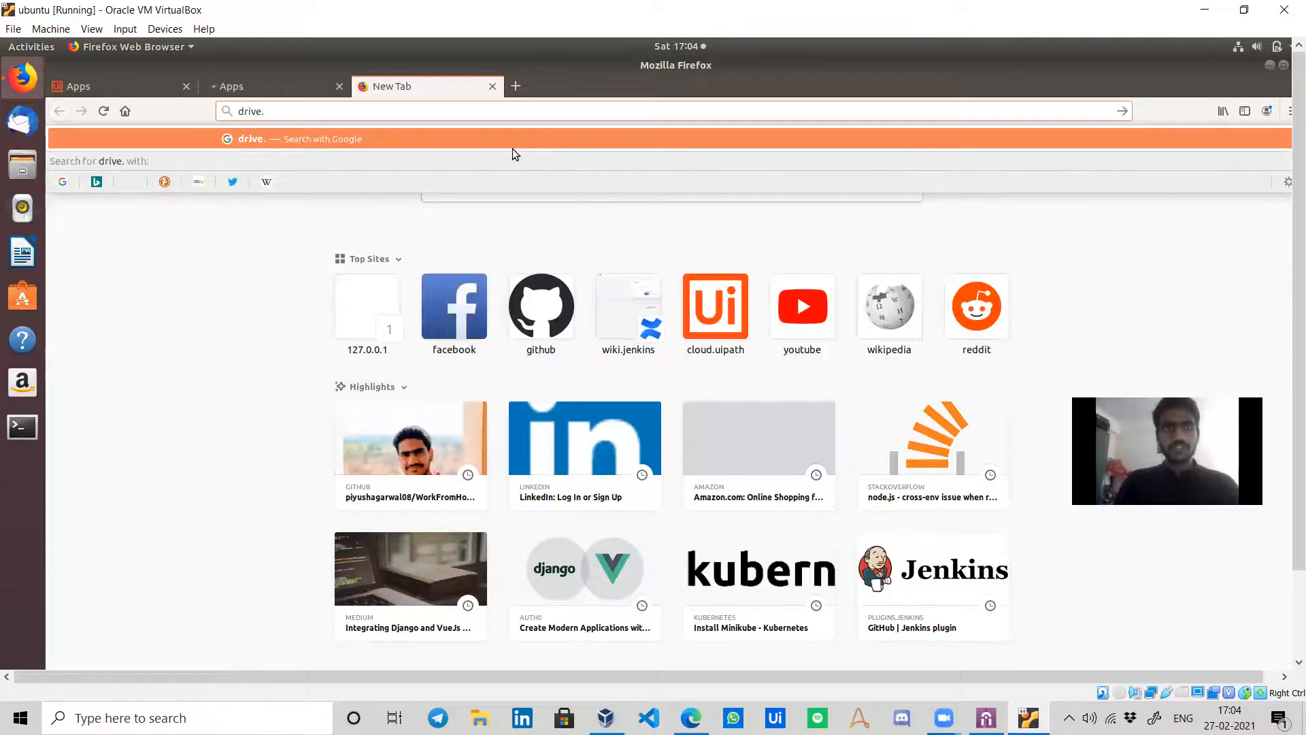
pyautogui.write('g')
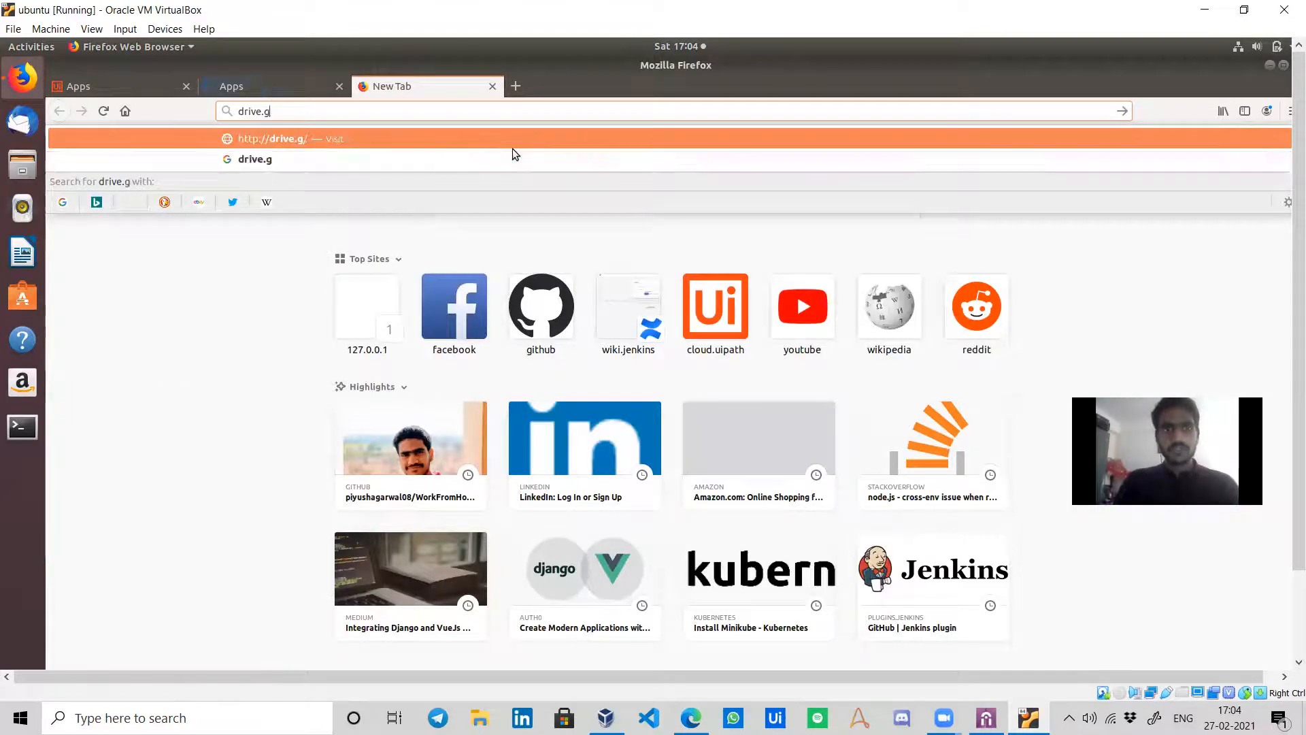
pyautogui.write('oole.com')
pyautogui.hotkey('ctrl', 'a')
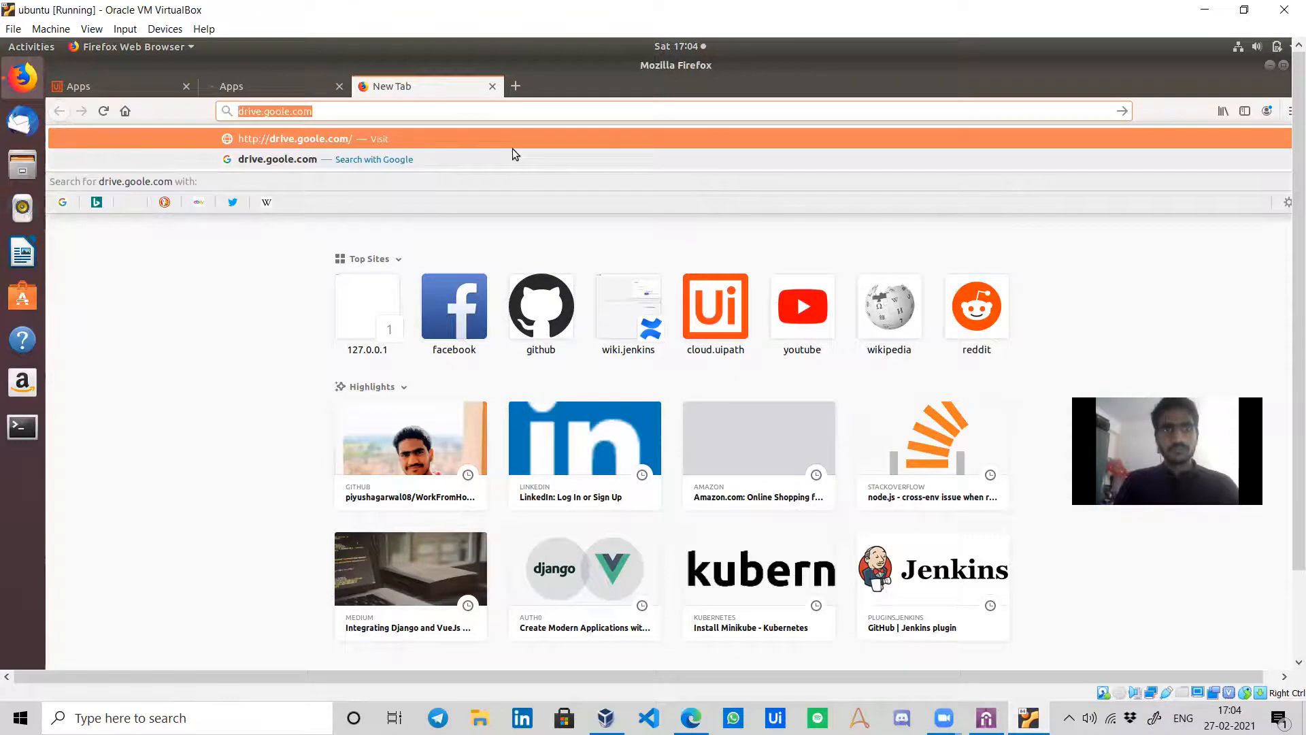
pyautogui.write('goog')
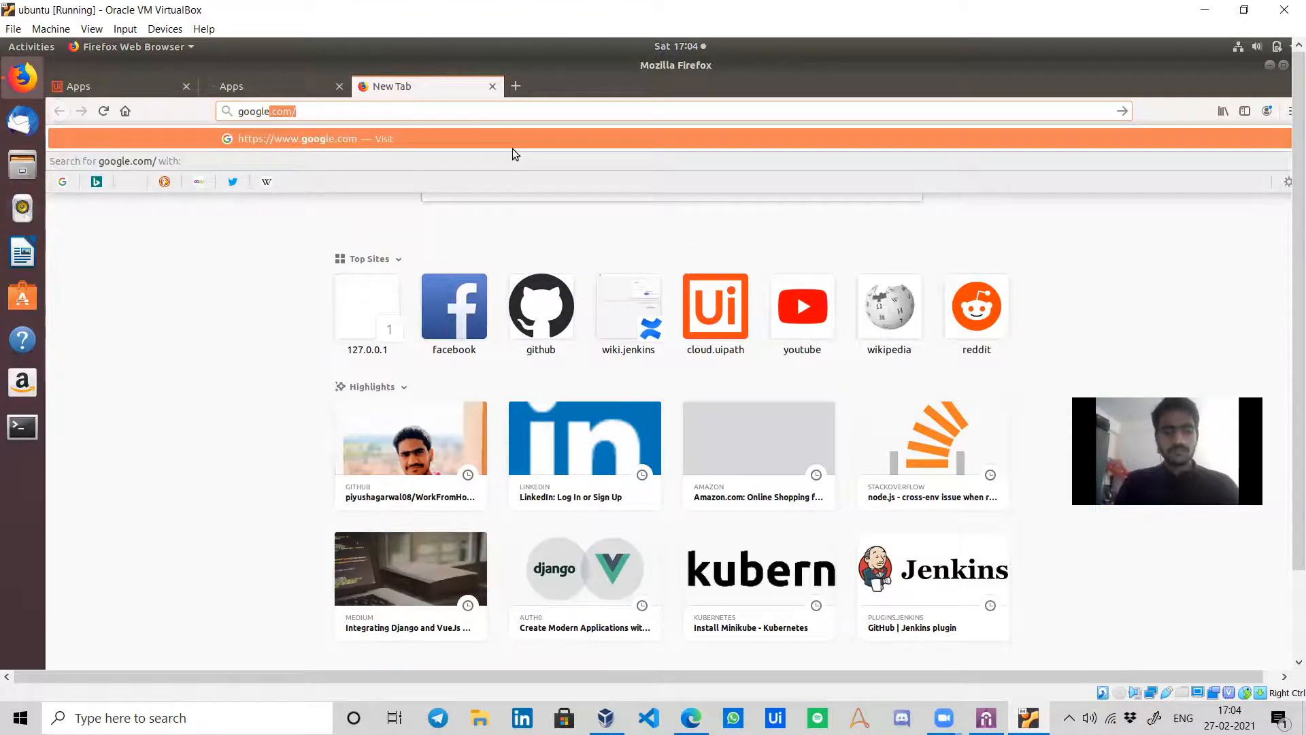
pyautogui.write('le drive')
pyautogui.press('Return')
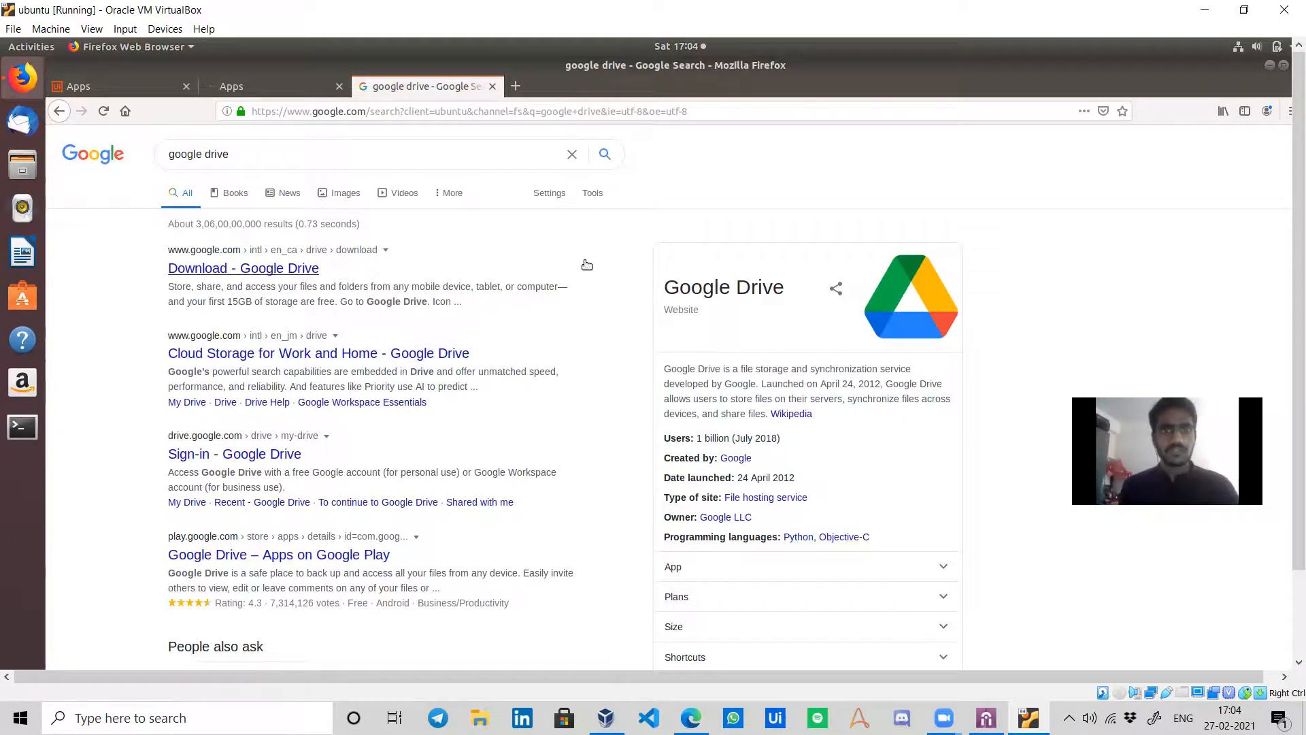
pyautogui.click(691, 718)
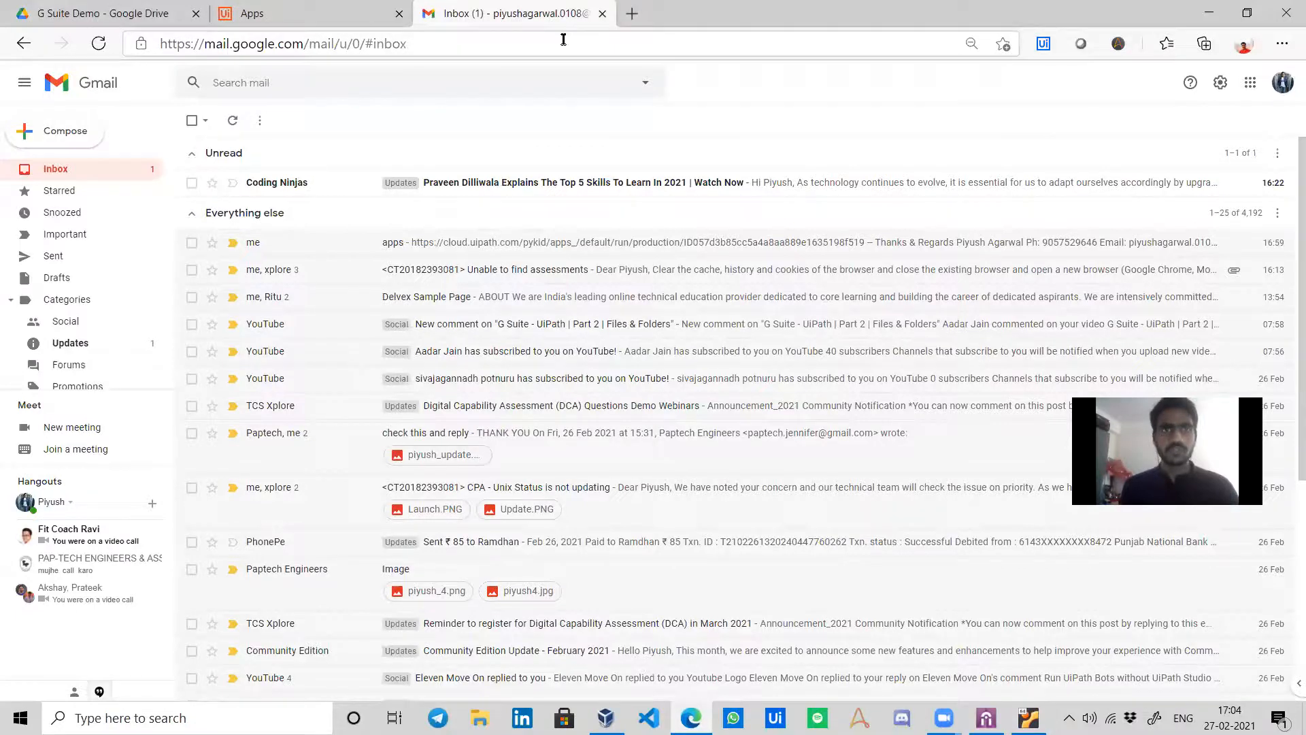
# Switch Drive to the other account and remove the existing subfolder in G Suite Demo.
pyautogui.click(161, 14)
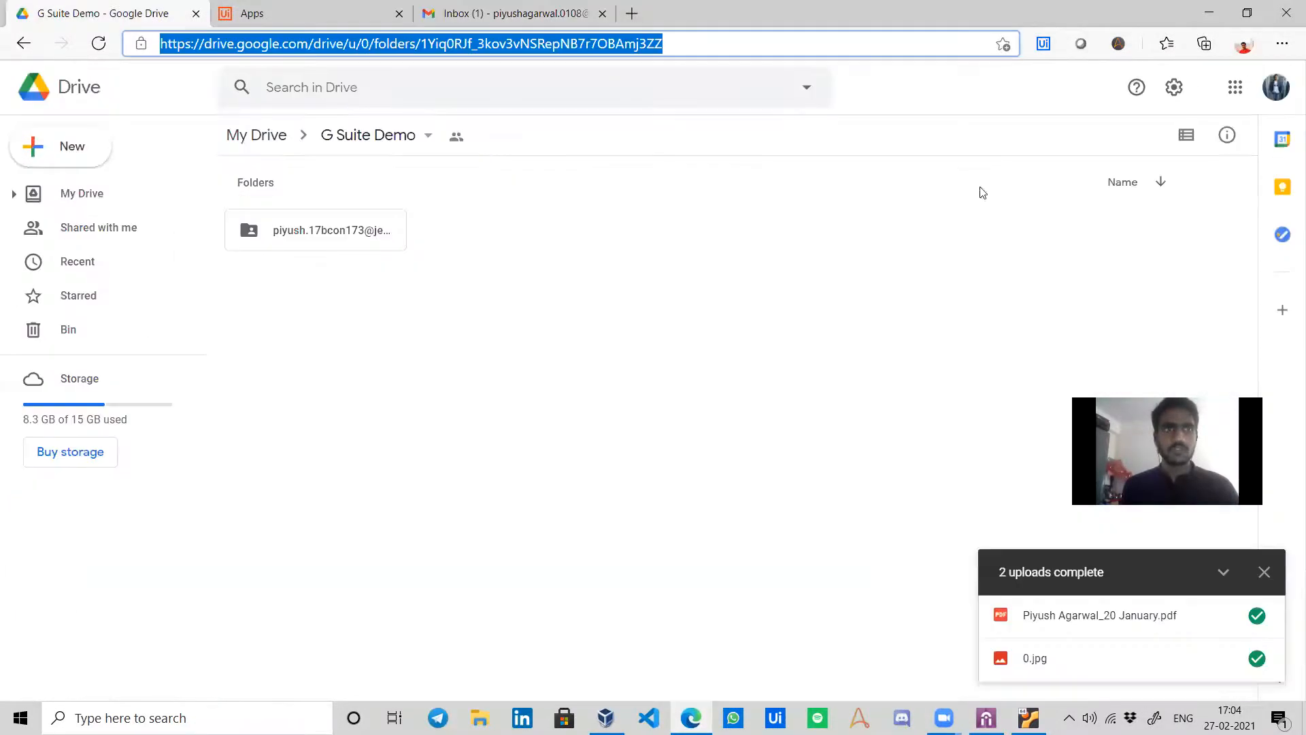
pyautogui.click(1279, 77)
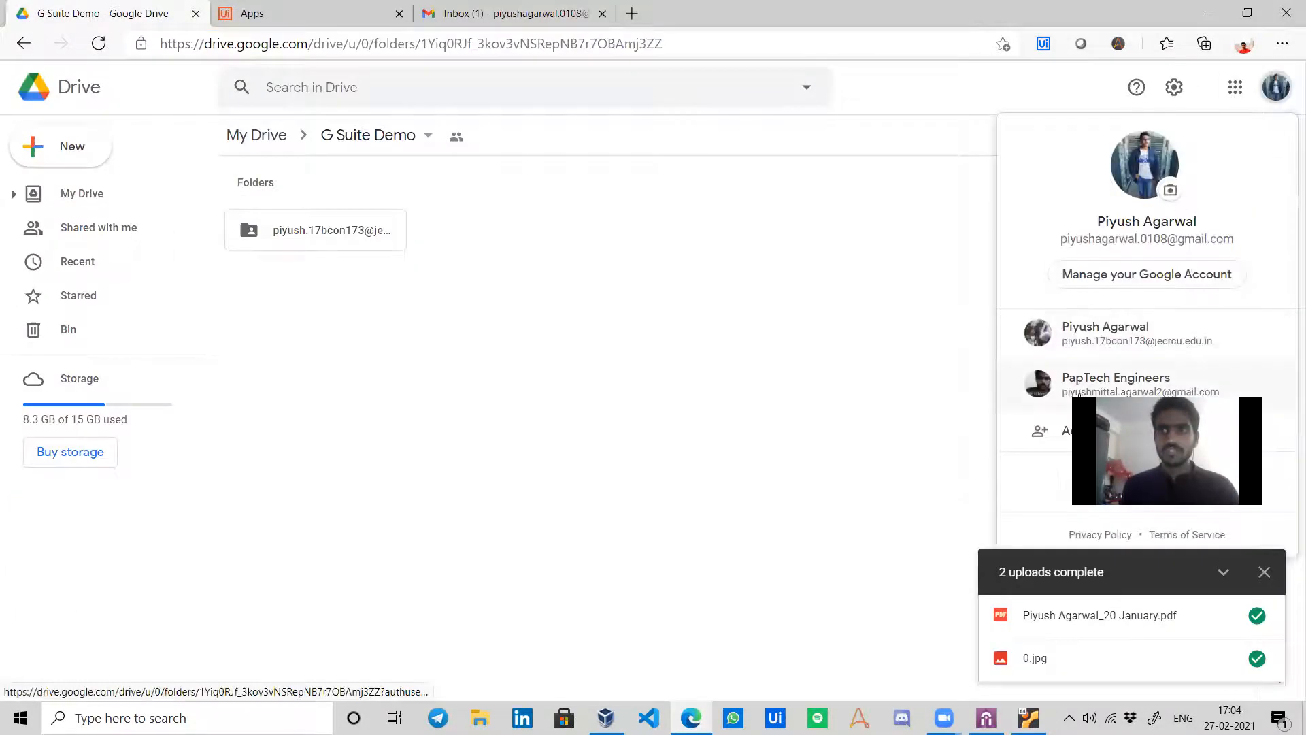
pyautogui.click(1097, 381)
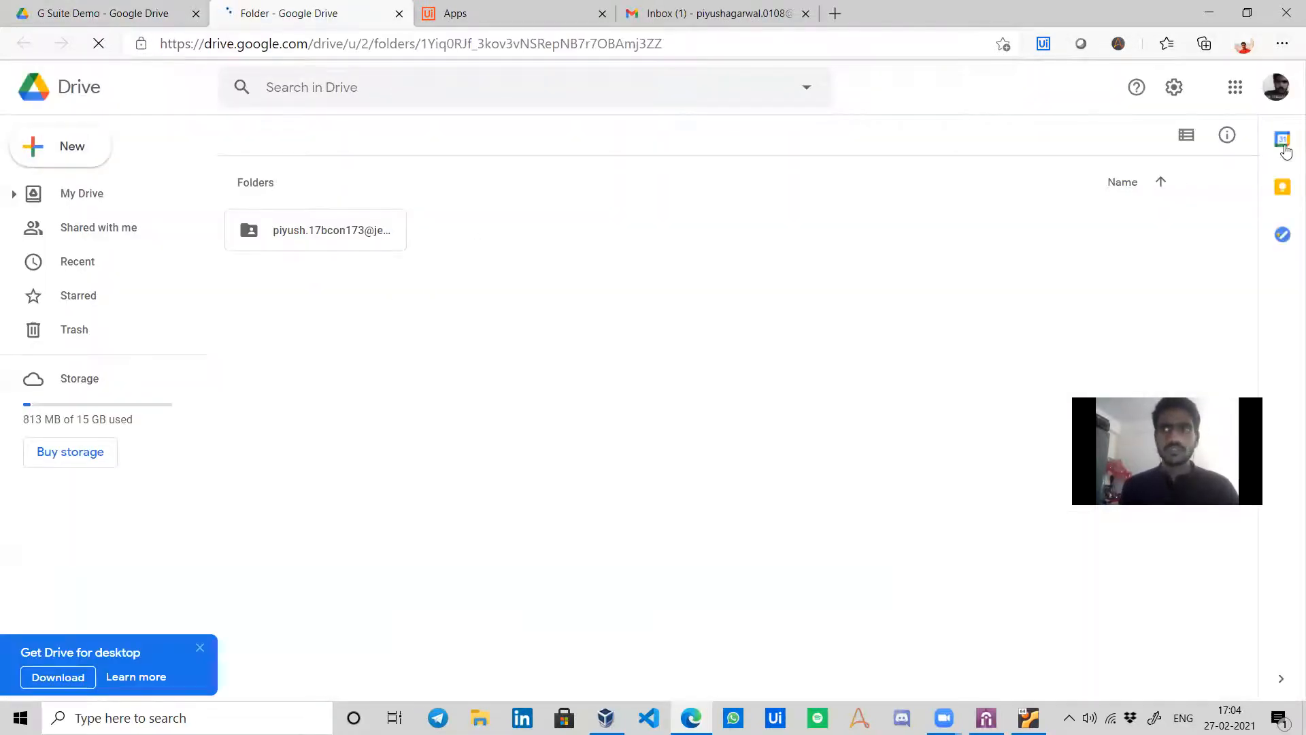
pyautogui.rightClick(364, 230)
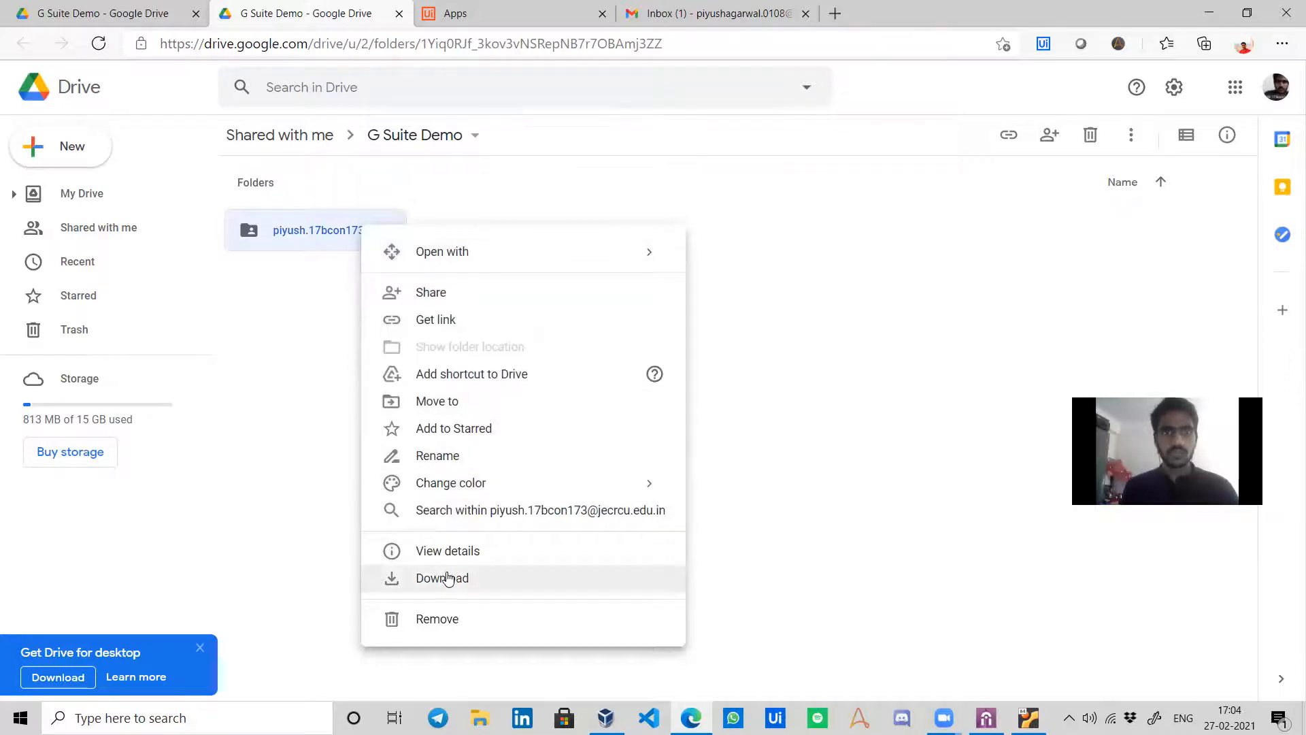
pyautogui.click(423, 618)
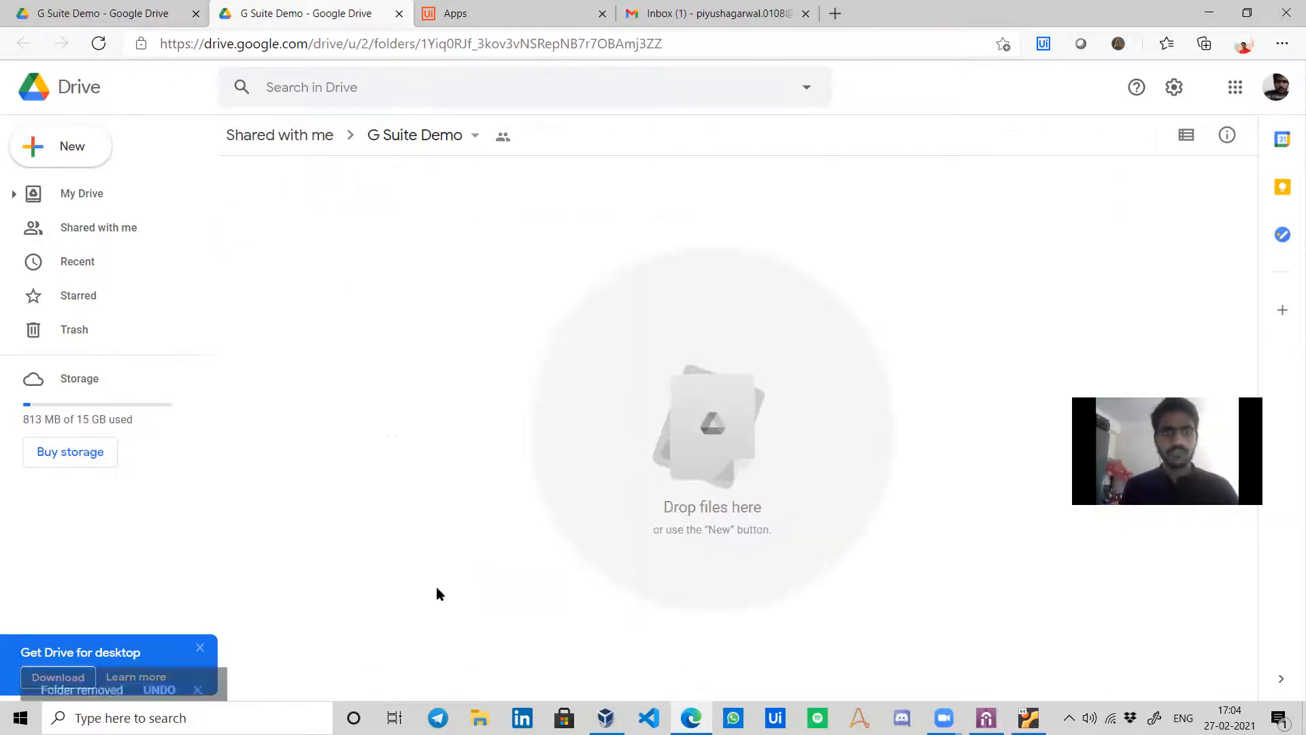
# Create a new folder named with the user's e-mail address and open it.
pyautogui.click(71, 151)
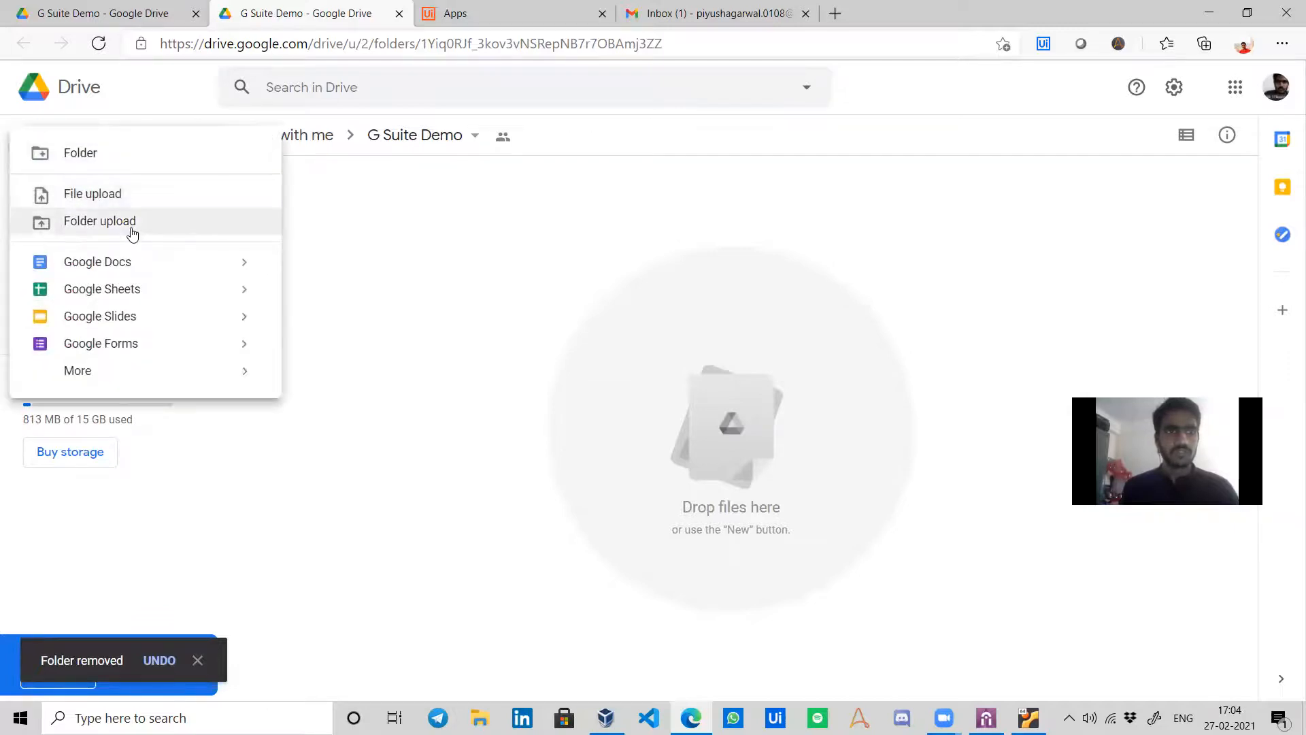
pyautogui.click(125, 154)
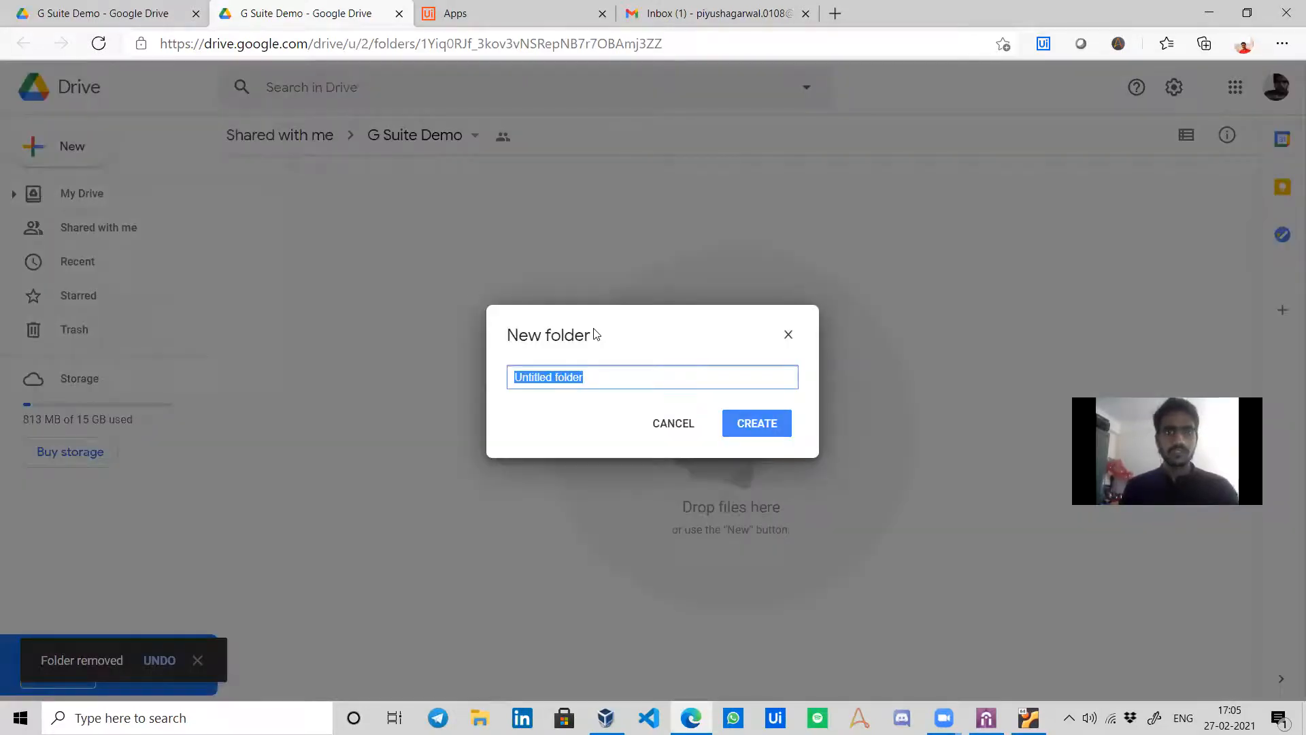
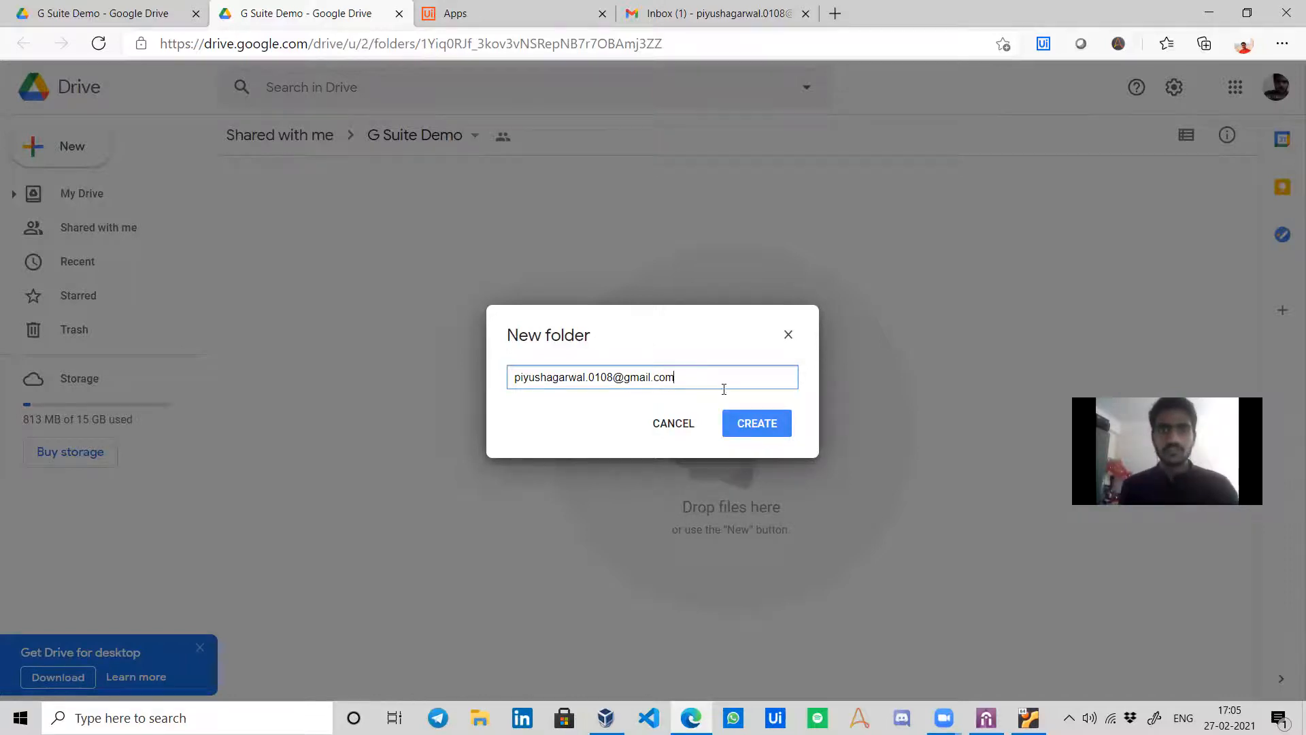
pyautogui.click(748, 422)
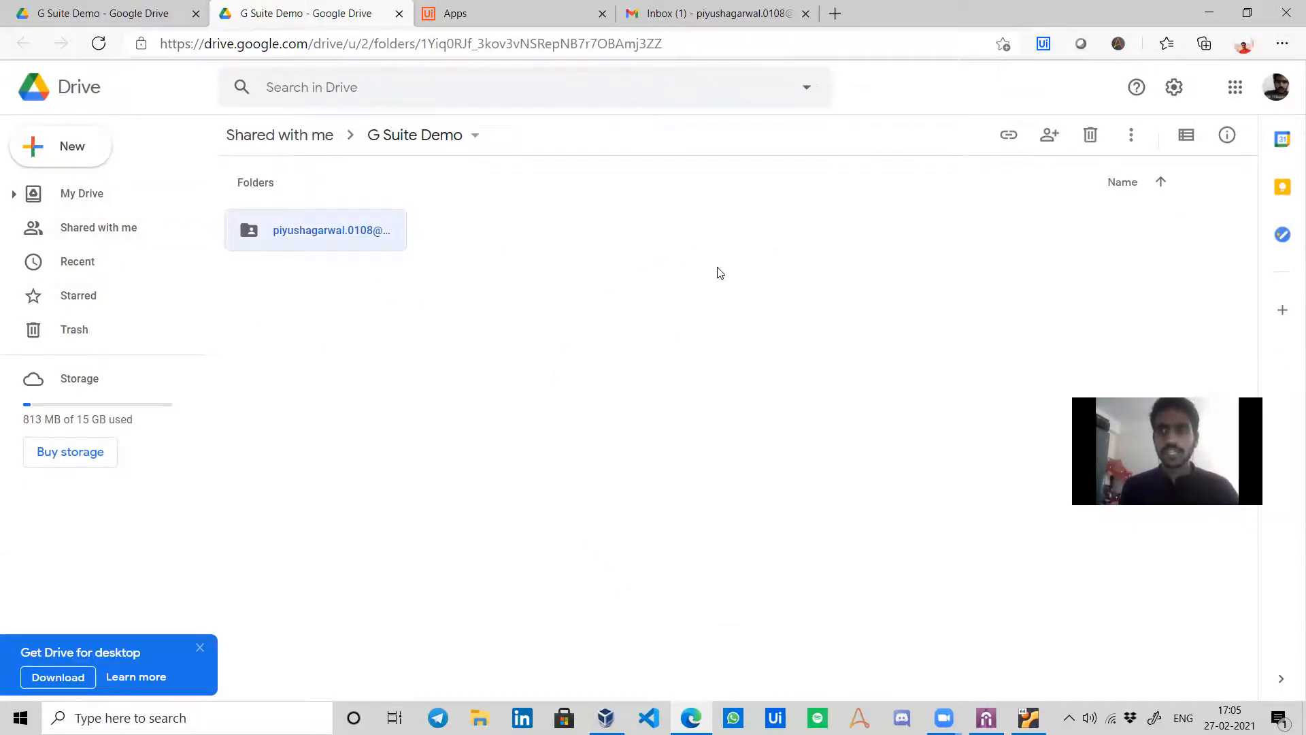
pyautogui.doubleClick(337, 249)
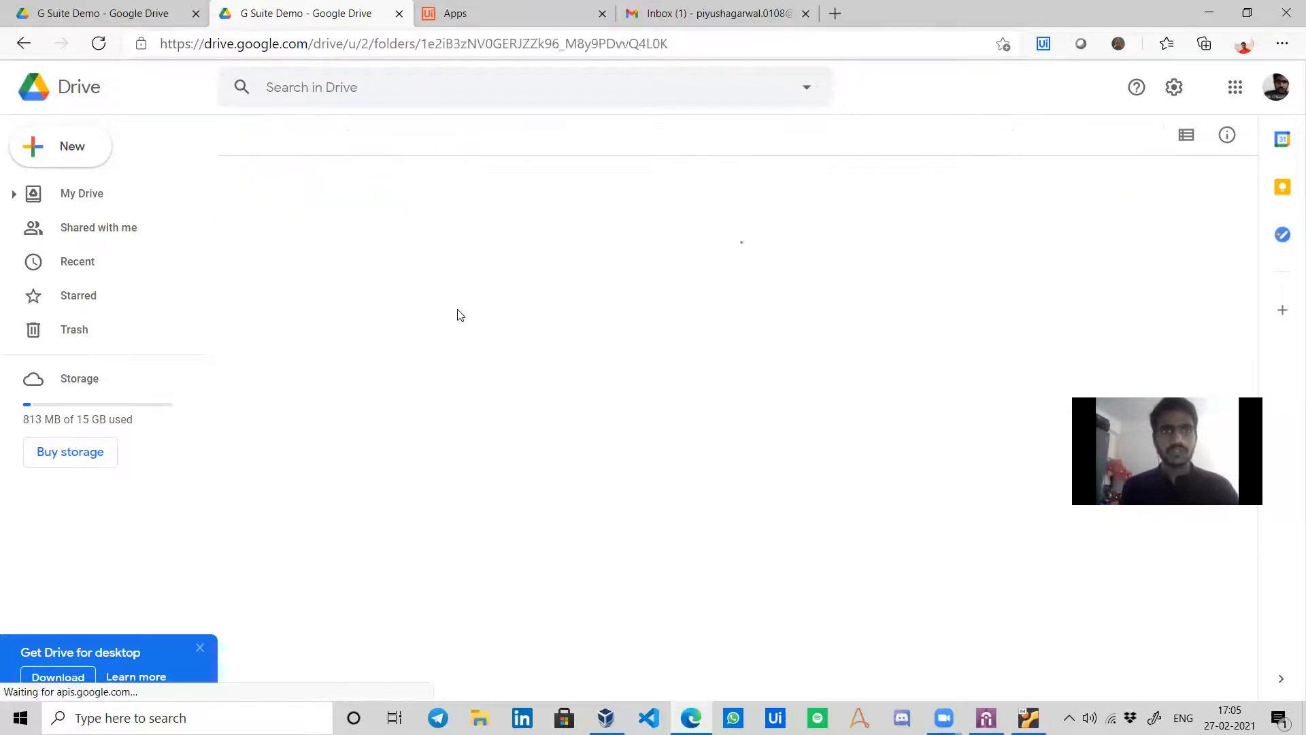
# Upload 0.jpg, a.jpeg and test.py from the Desktop, then return to G Suite Demo.
pyautogui.click(85, 147)
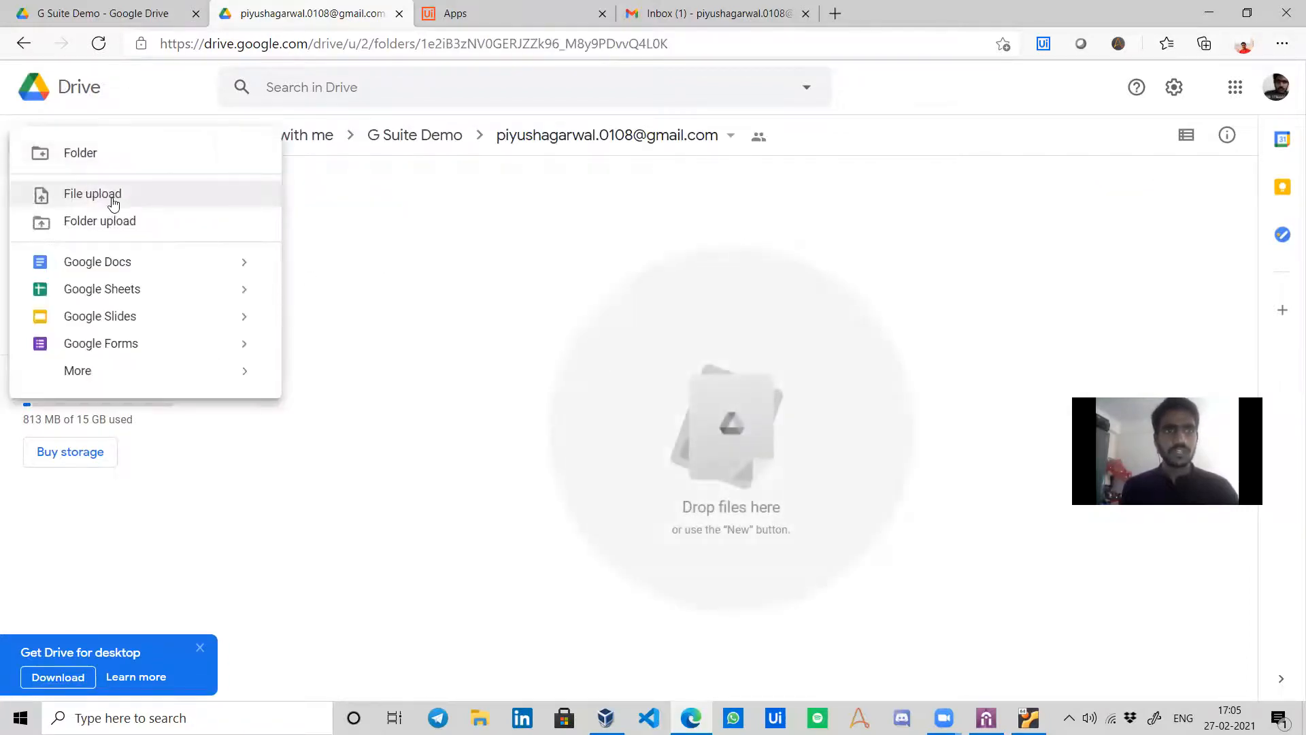
pyautogui.click(114, 199)
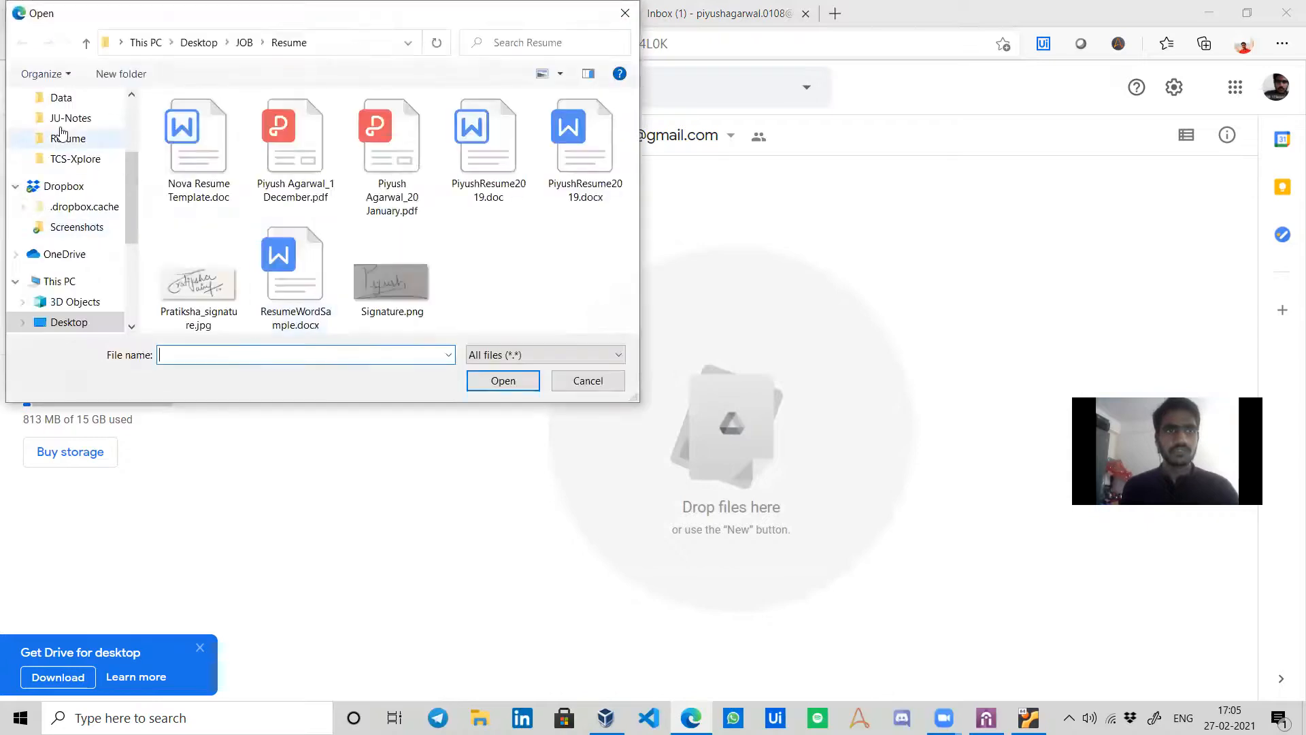
pyautogui.scroll(3, 61, 126)
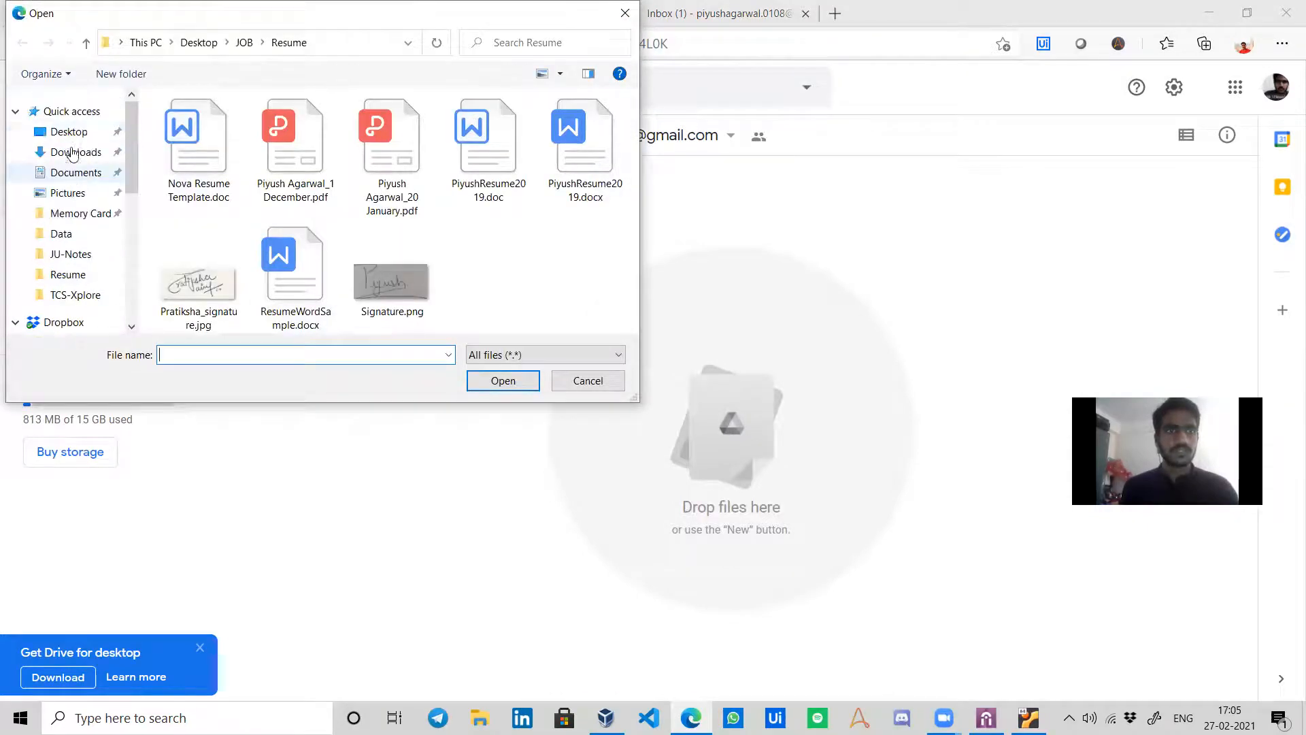
pyautogui.click(68, 132)
pyautogui.scroll(-5, 354, 219)
pyautogui.click(279, 174)
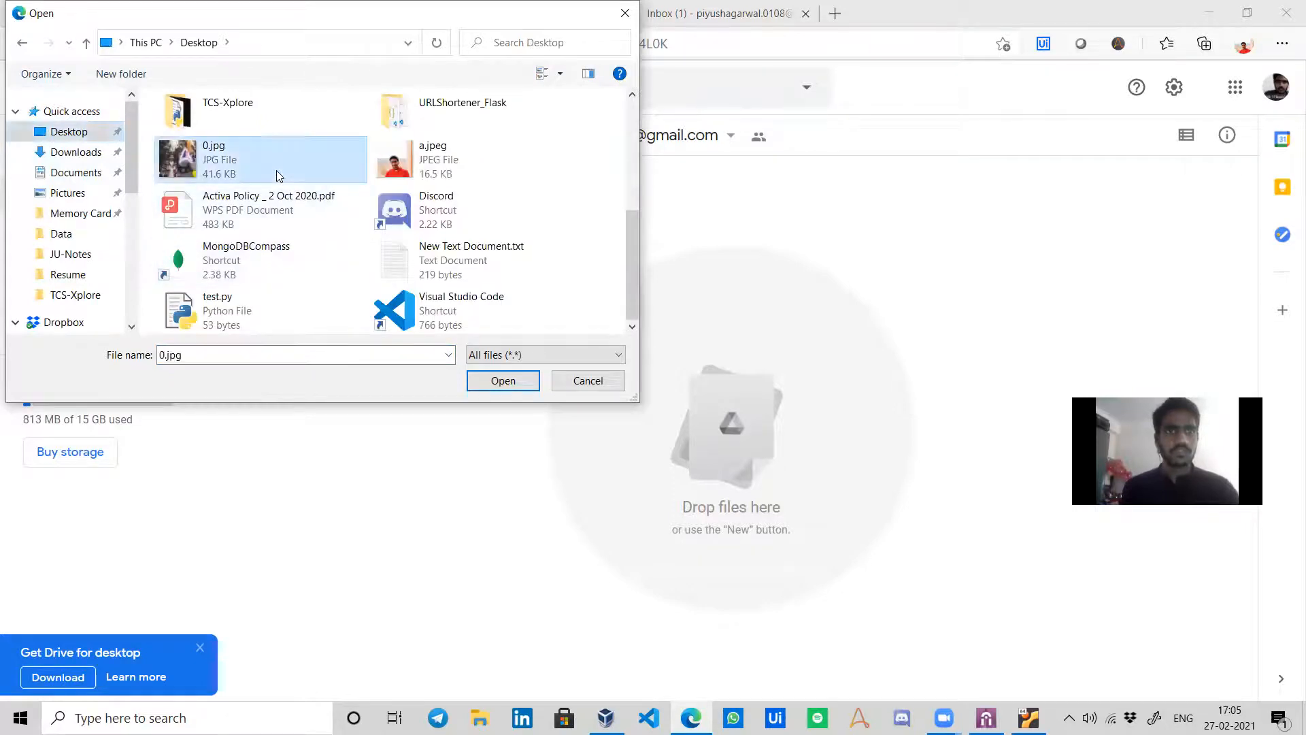
pyautogui.keyDown('ctrl'); pyautogui.click(427, 169); pyautogui.keyUp('ctrl')
pyautogui.keyDown('ctrl'); pyautogui.click(279, 297); pyautogui.keyUp('ctrl')
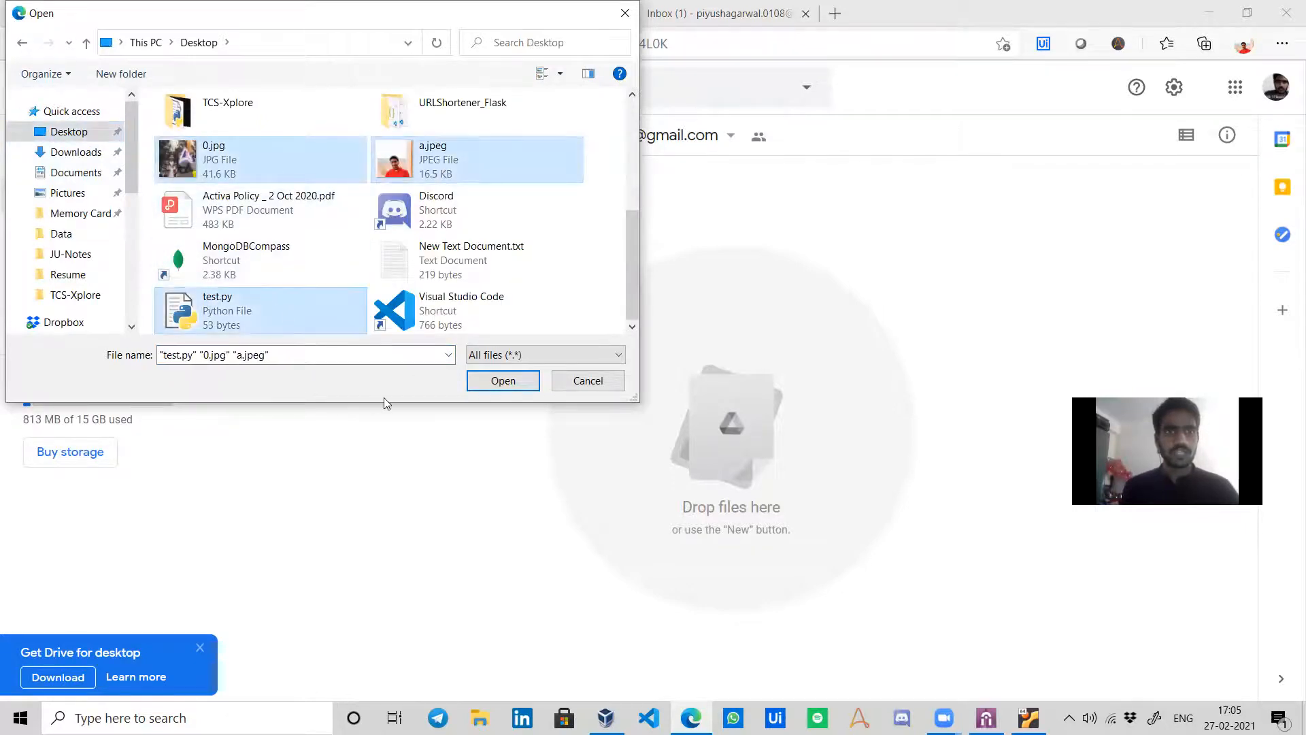
pyautogui.scroll(5, 423, 282)
pyautogui.scroll(-5, 424, 283)
pyautogui.click(503, 380)
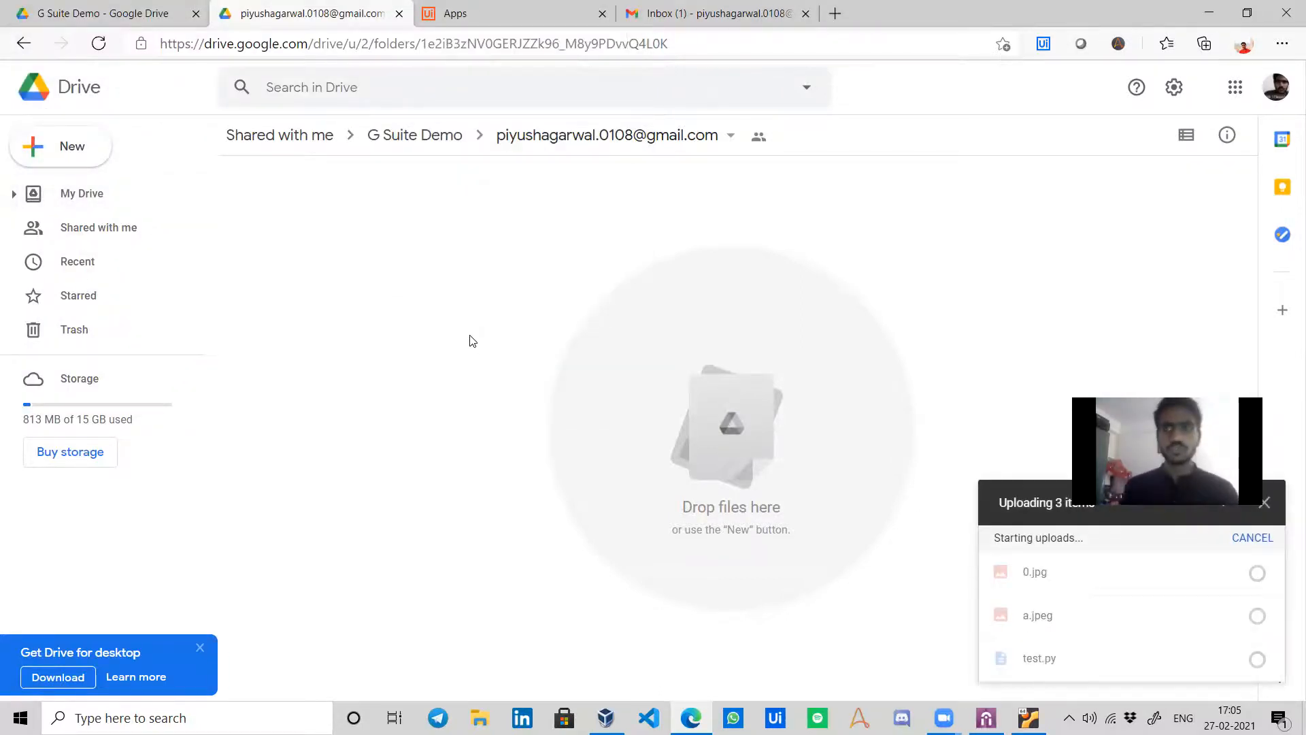
pyautogui.click(419, 143)
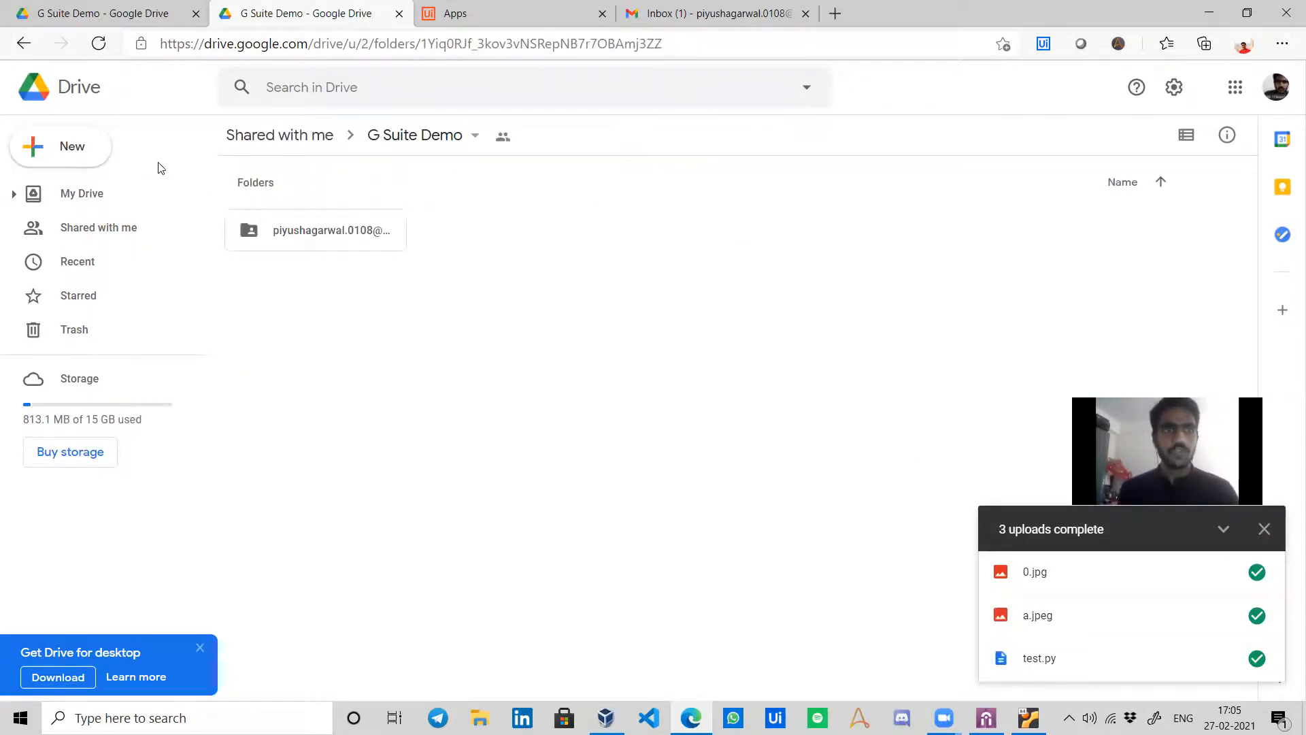
# Upload a.jpeg from the Desktop into the G Suite Demo folder.
pyautogui.click(85, 141)
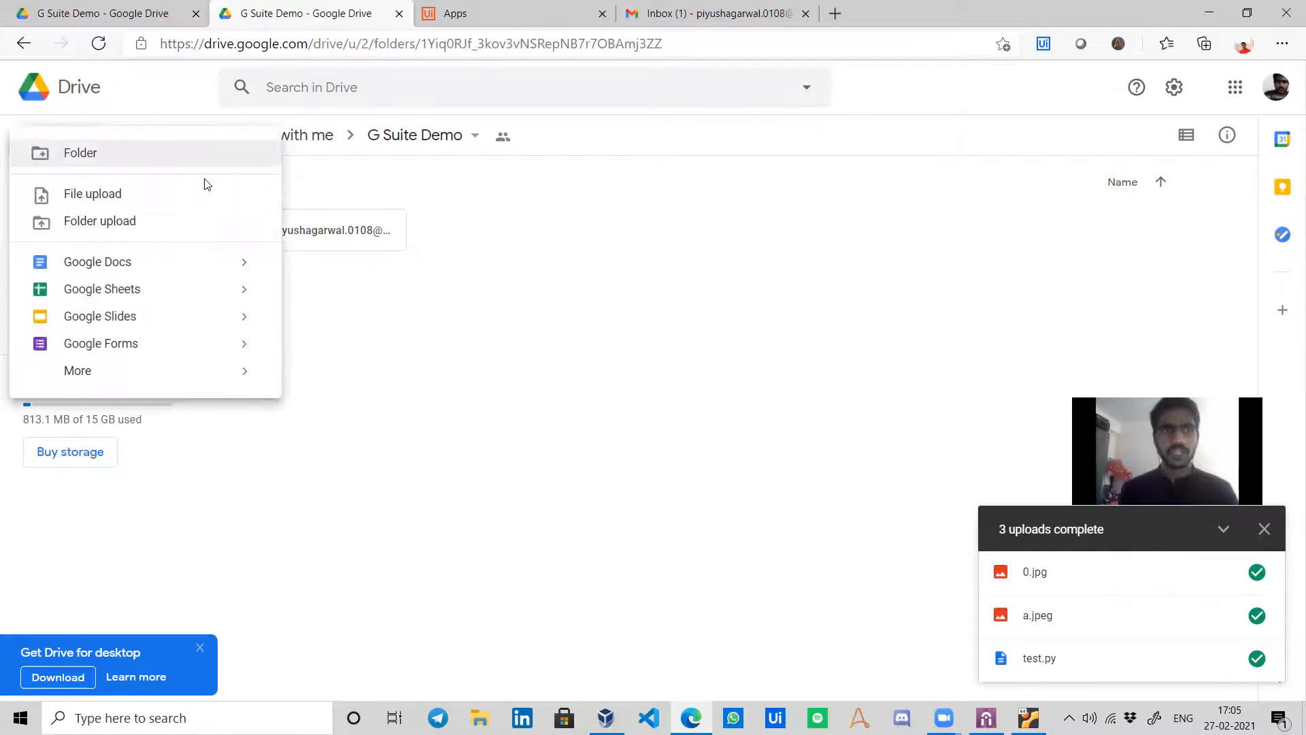
pyautogui.click(202, 205)
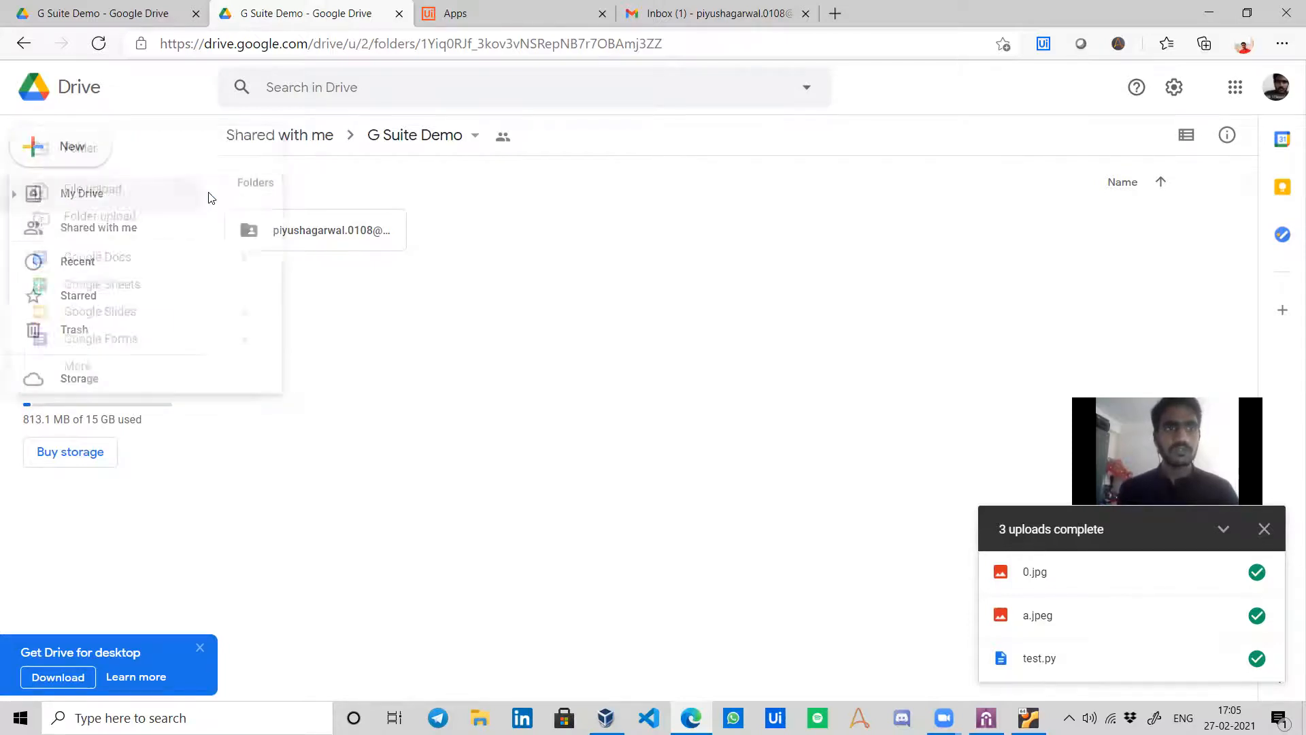
pyautogui.scroll(-5, 427, 205)
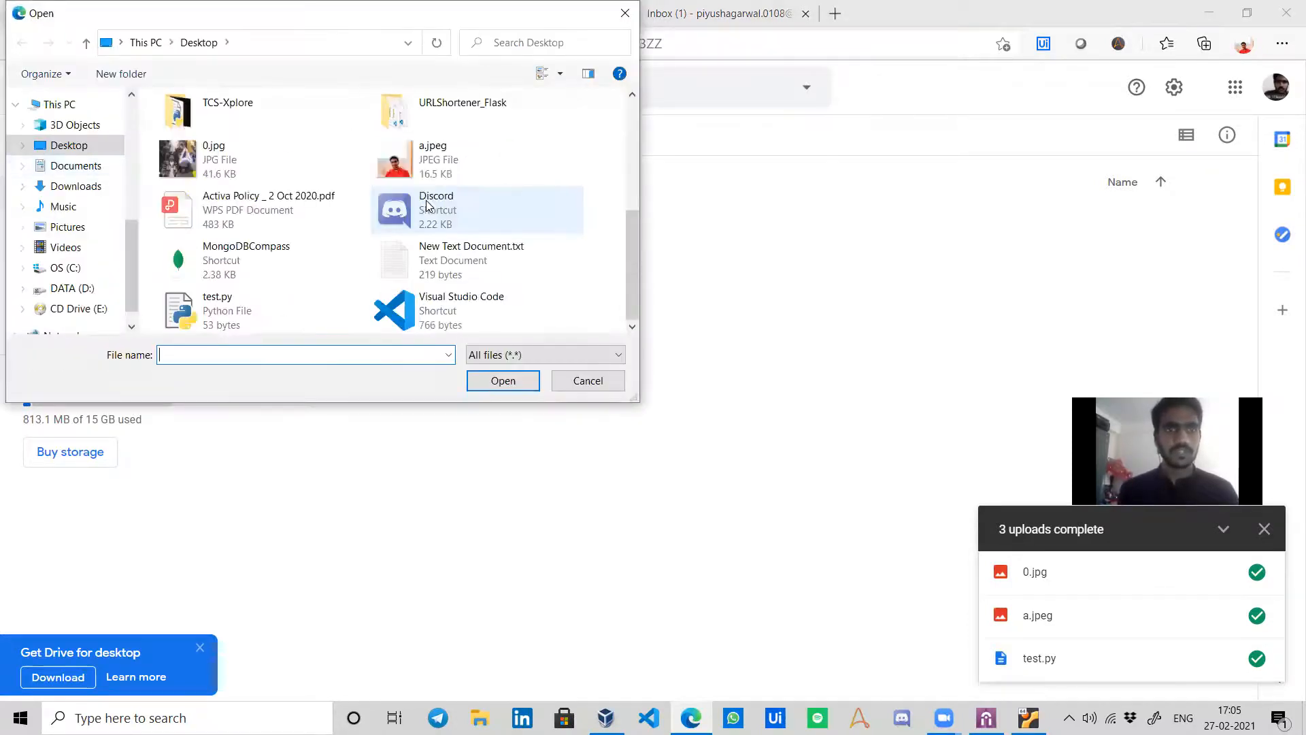
pyautogui.scroll(6, 404, 275)
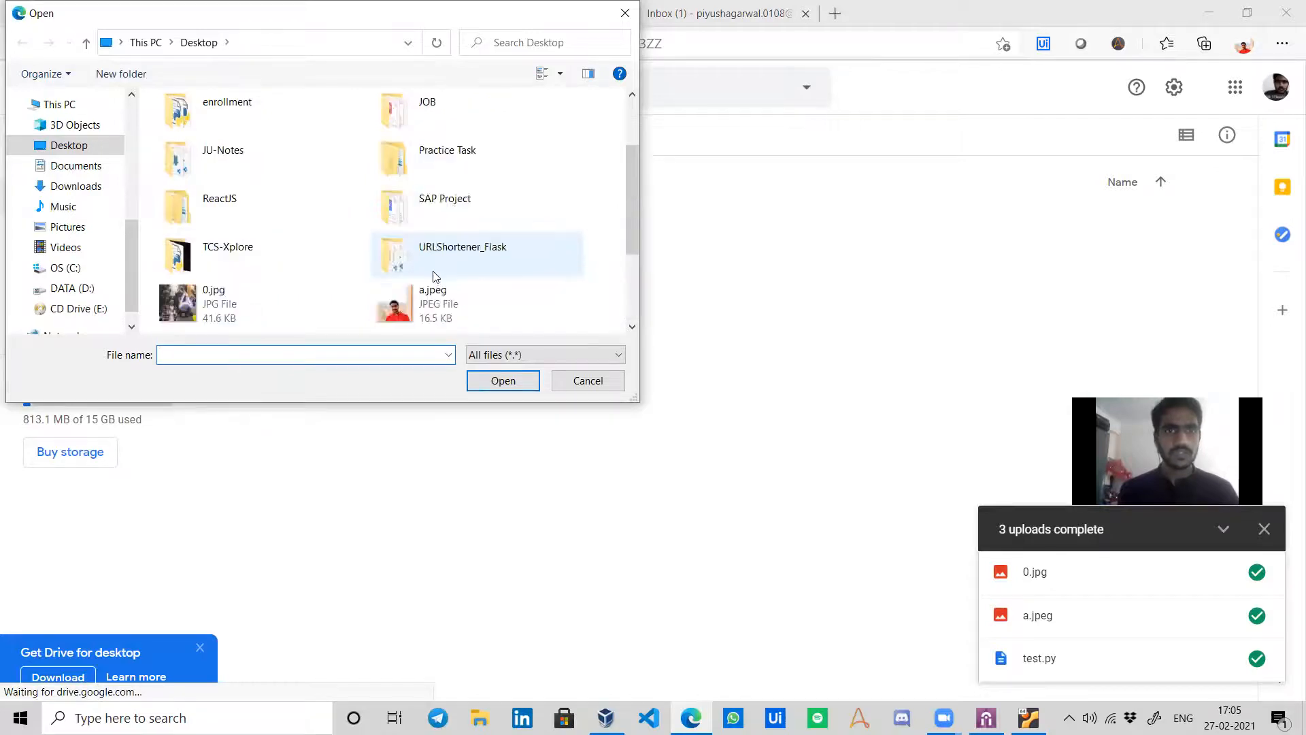
pyautogui.scroll(-6, 401, 251)
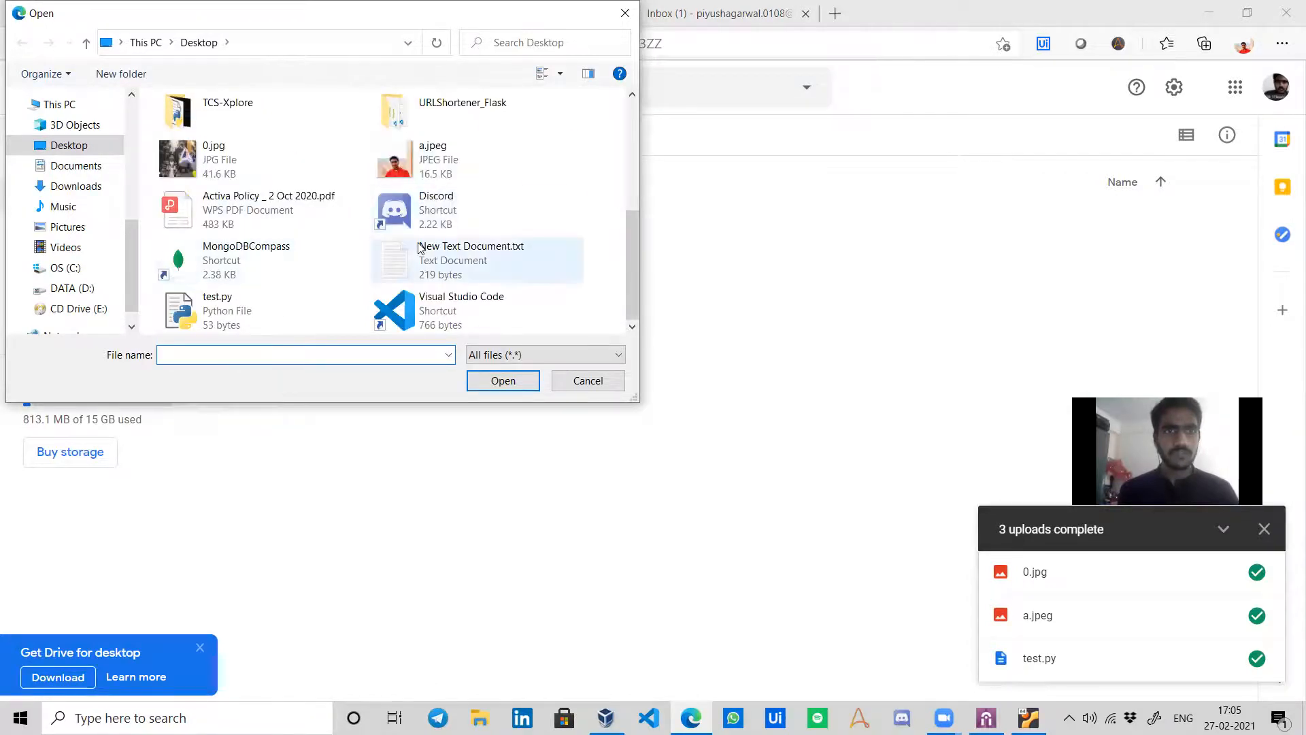
pyautogui.click(443, 174)
pyautogui.click(503, 380)
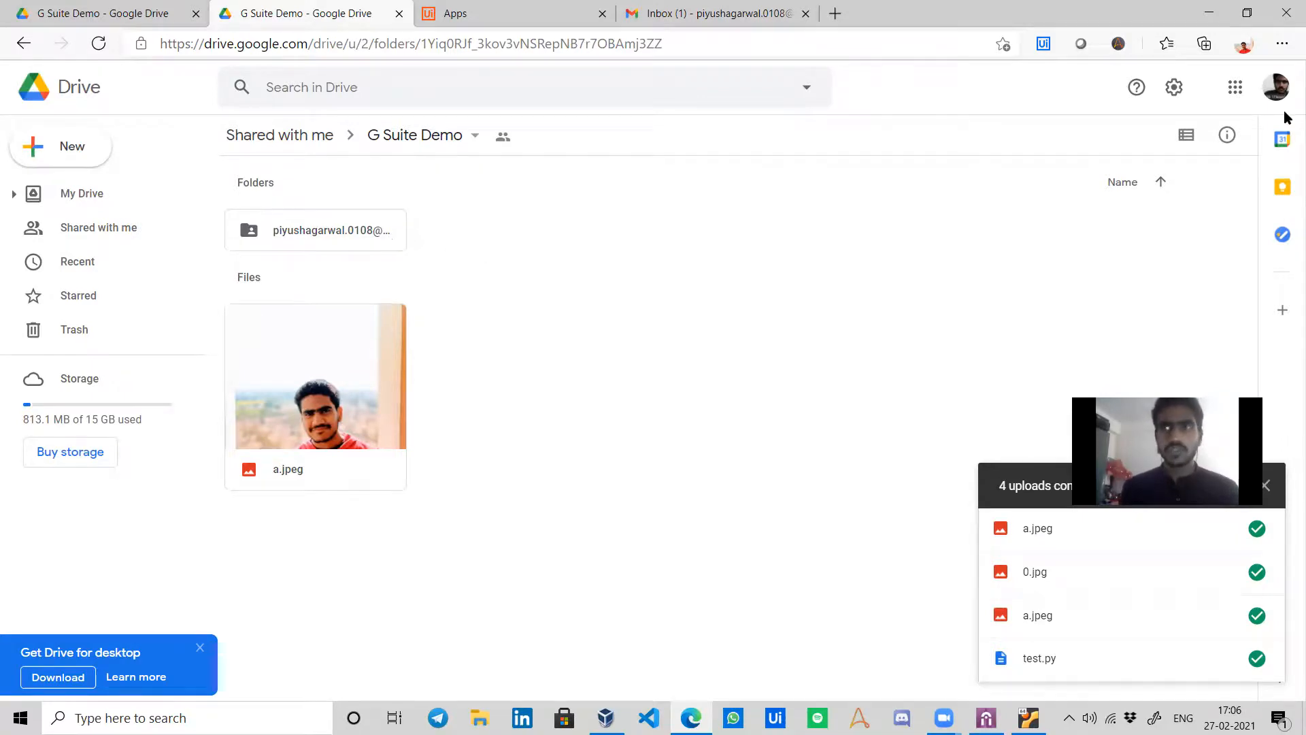
# Check the signed-in account's e-mail address, then bring the Ubuntu VM's Firefox forward.
pyautogui.click(1276, 87)
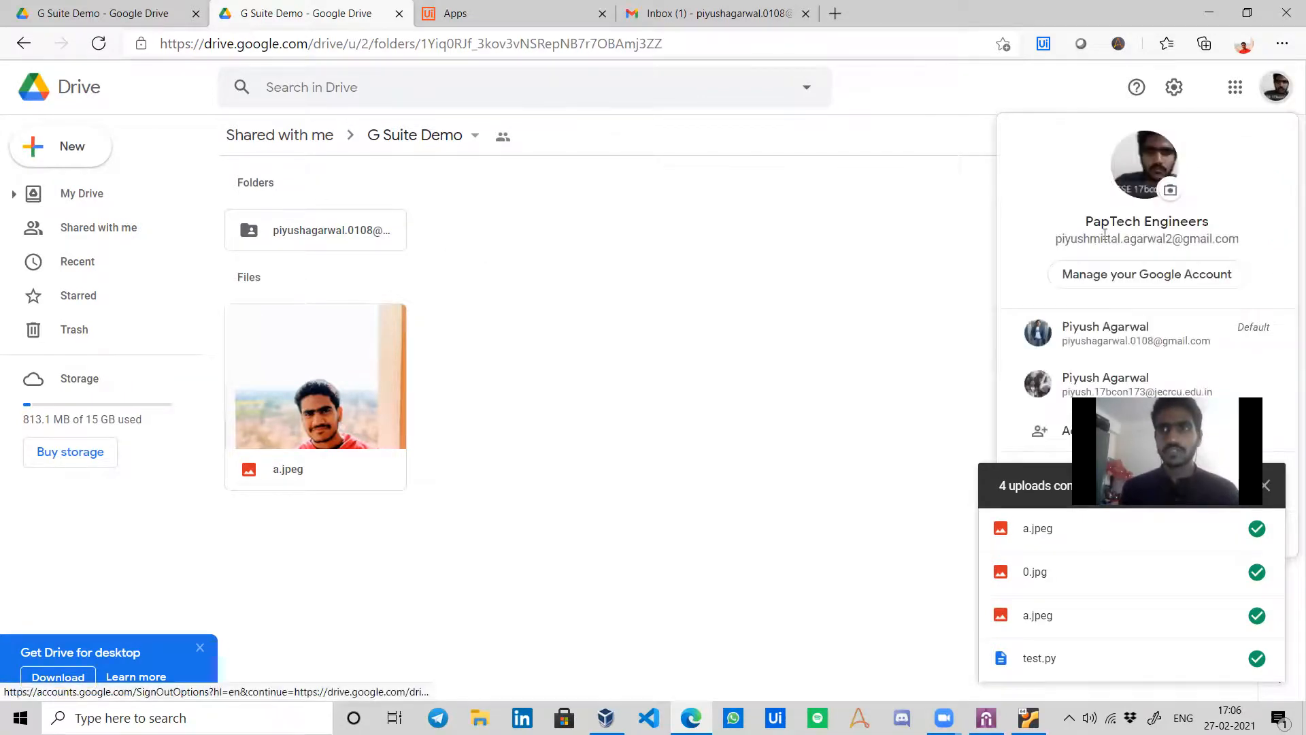
pyautogui.moveTo(1238, 235); pyautogui.dragTo(1055, 249)
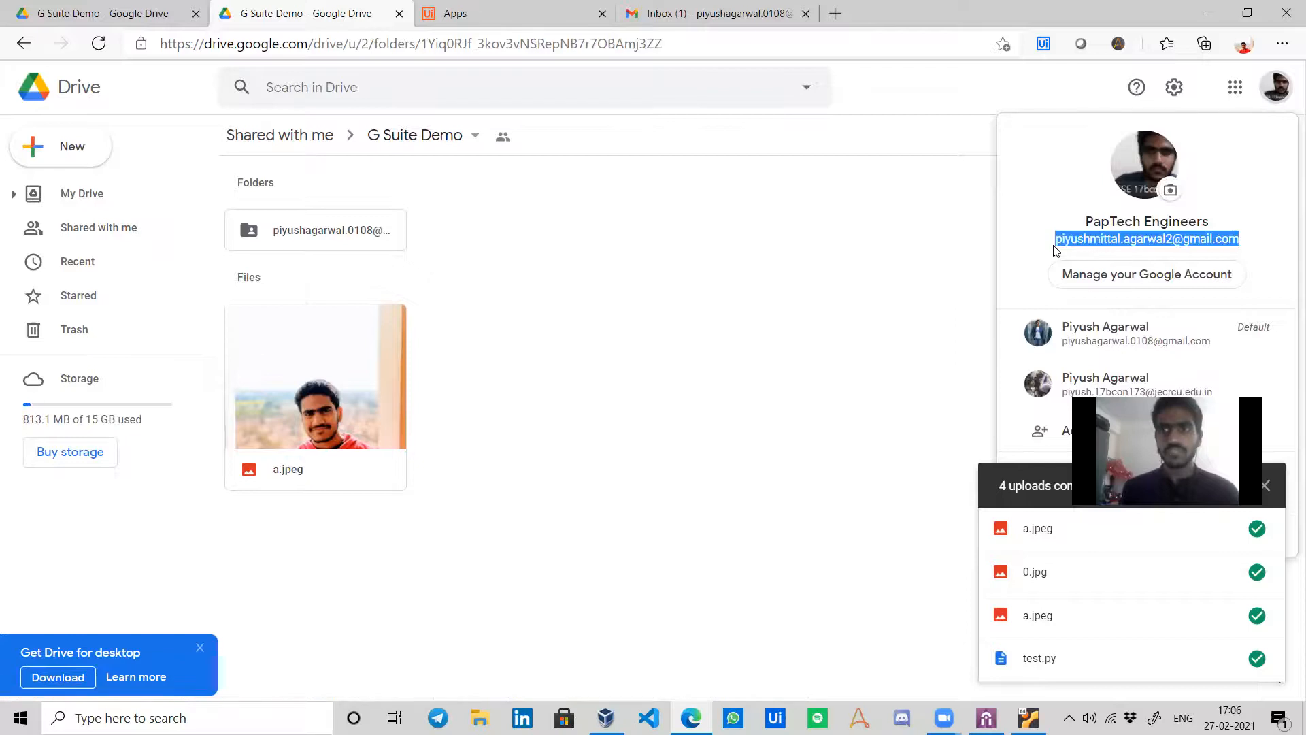
pyautogui.click(669, 294)
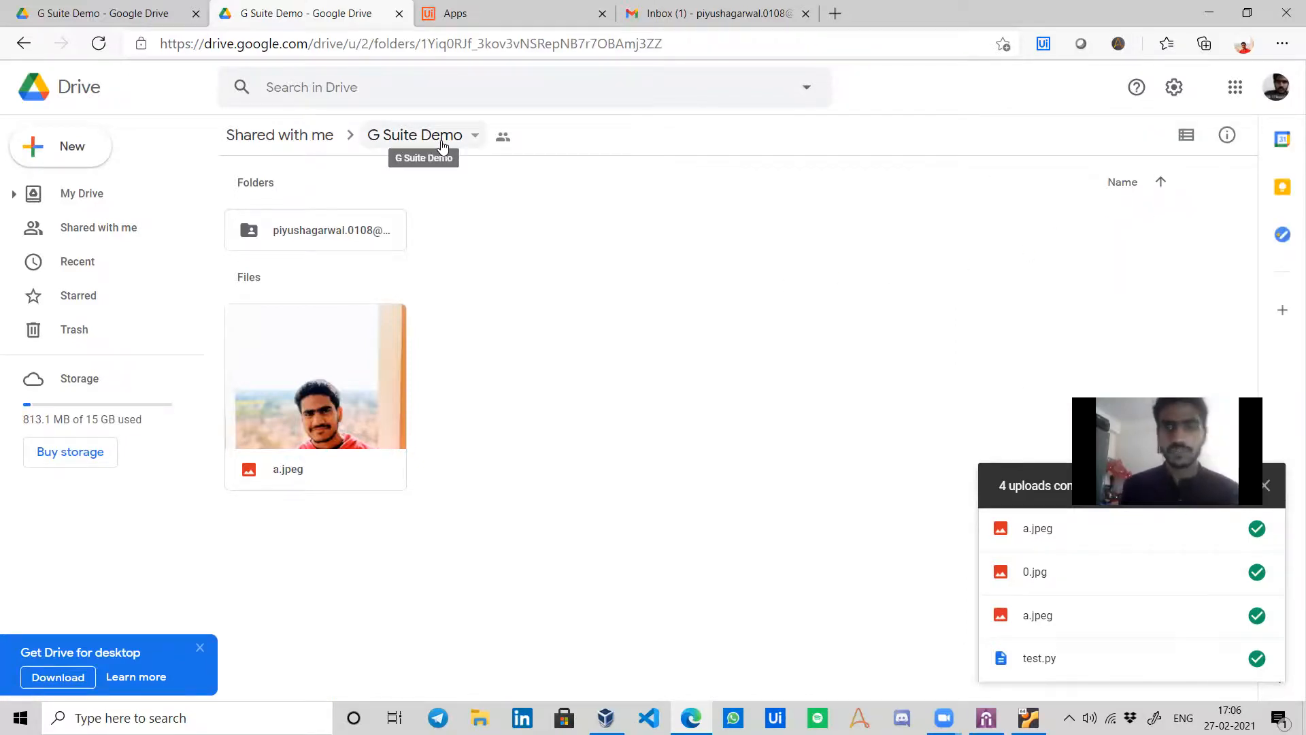
pyautogui.click(1029, 718)
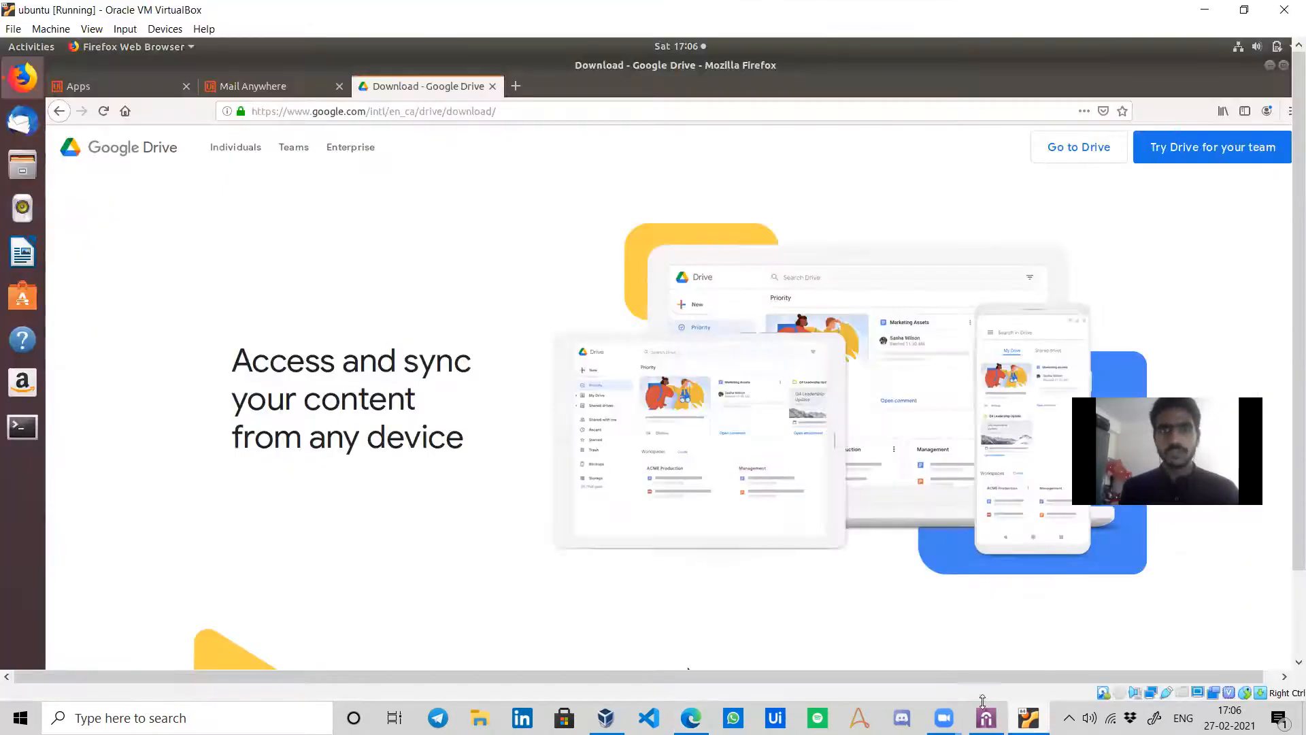
# Close the Download tab, press Send Mails in Mail Anywhere, and dismiss the WhatsApp preview.
pyautogui.click(493, 86)
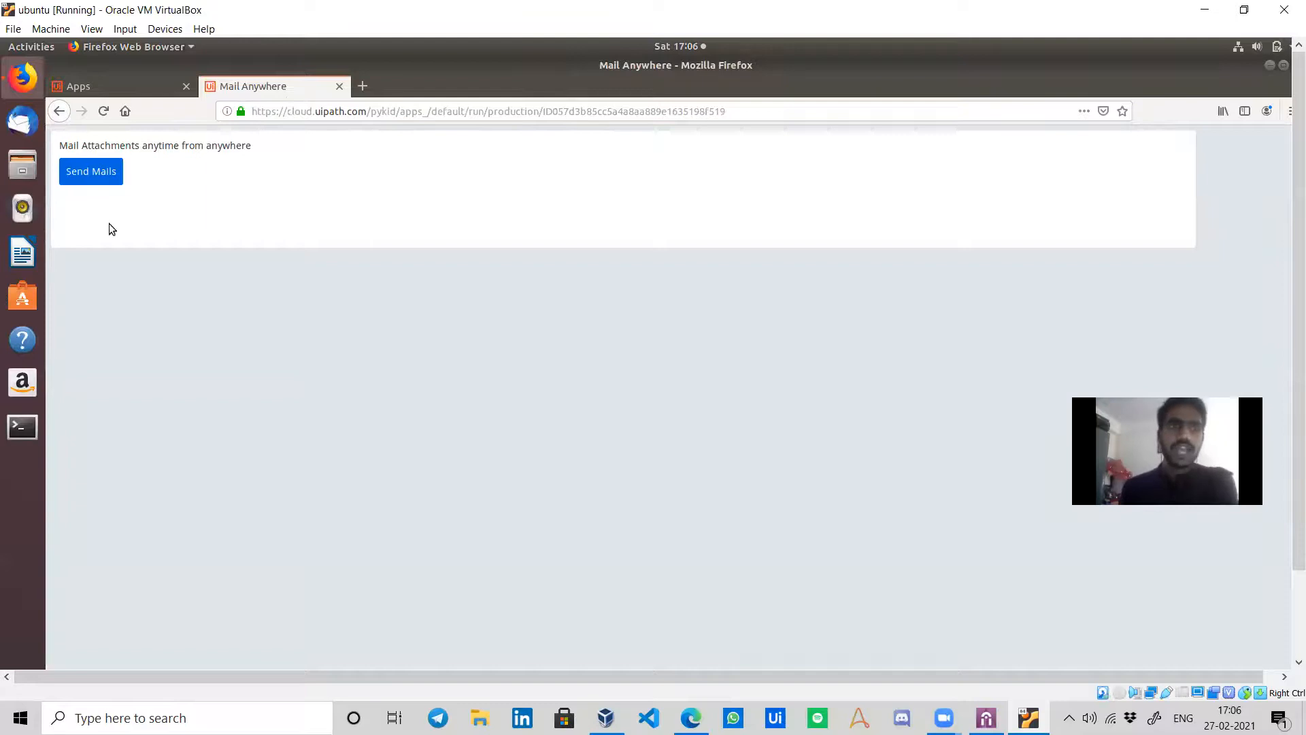
pyautogui.click(97, 172)
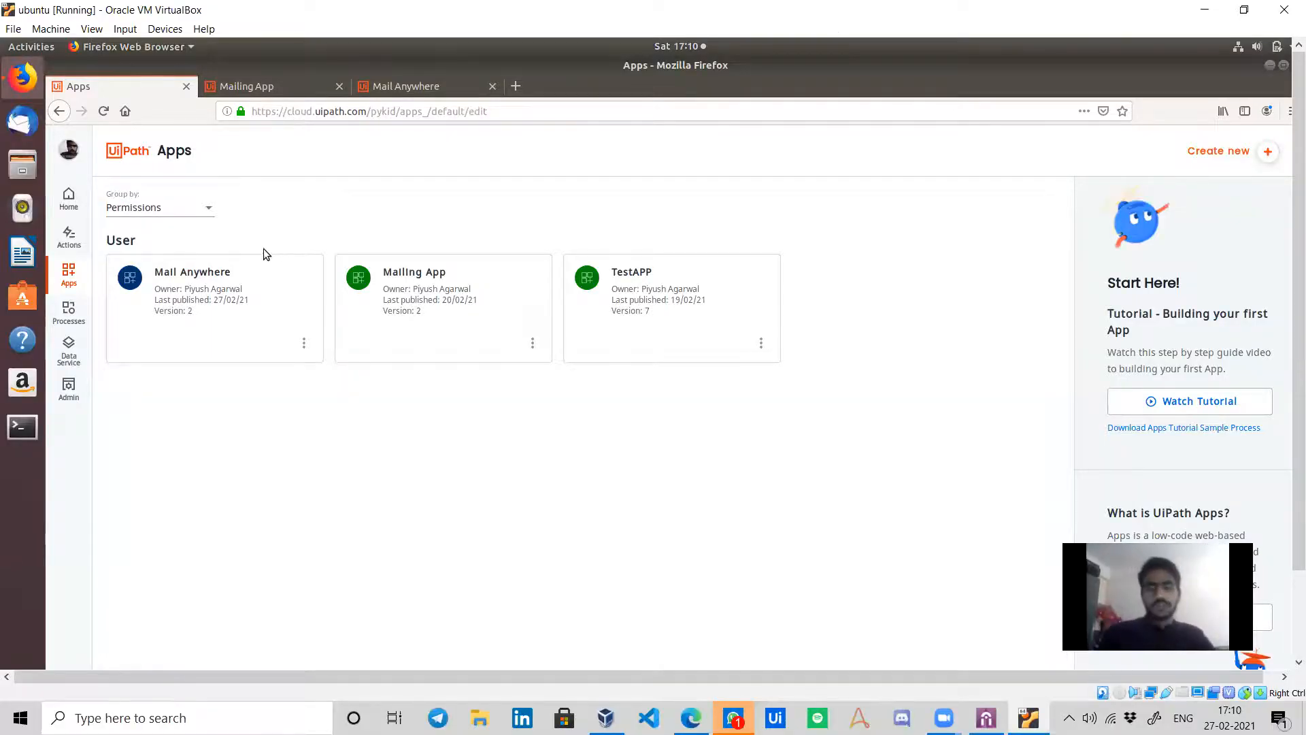
pyautogui.click(304, 87)
pyautogui.click(410, 88)
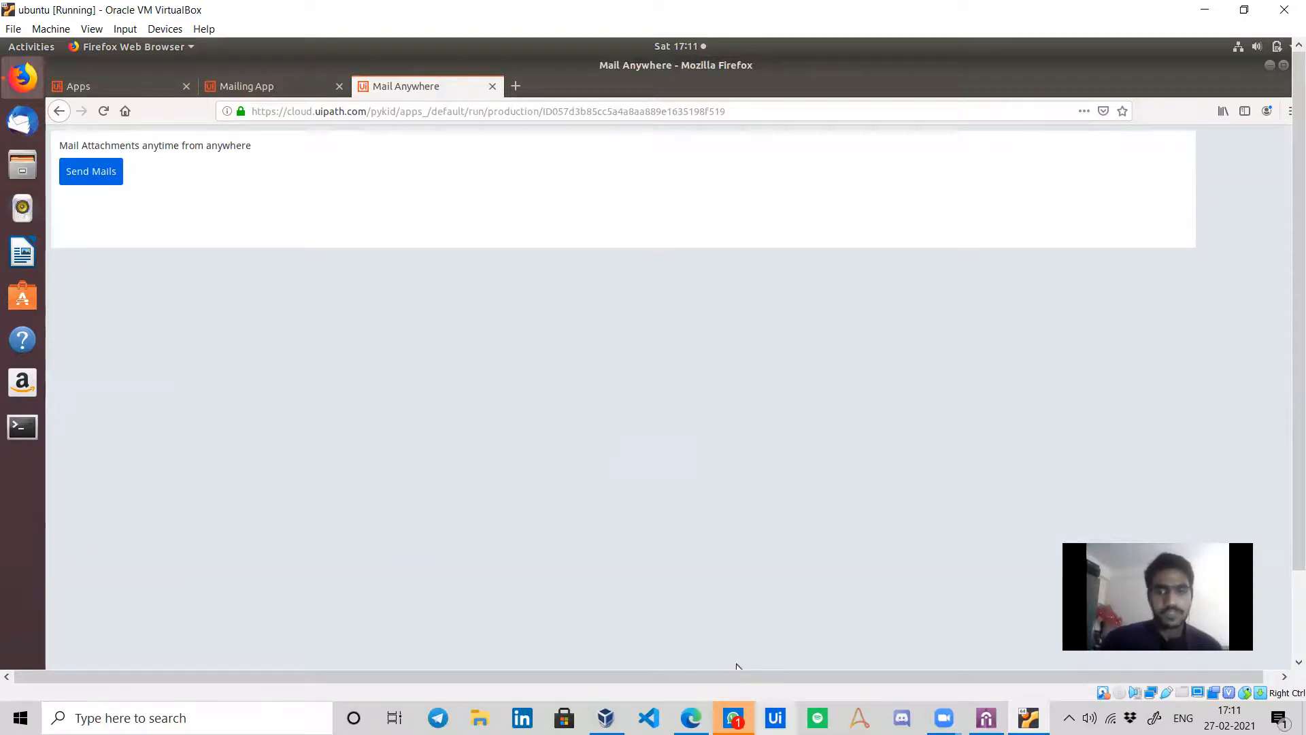
pyautogui.moveTo(739, 694)
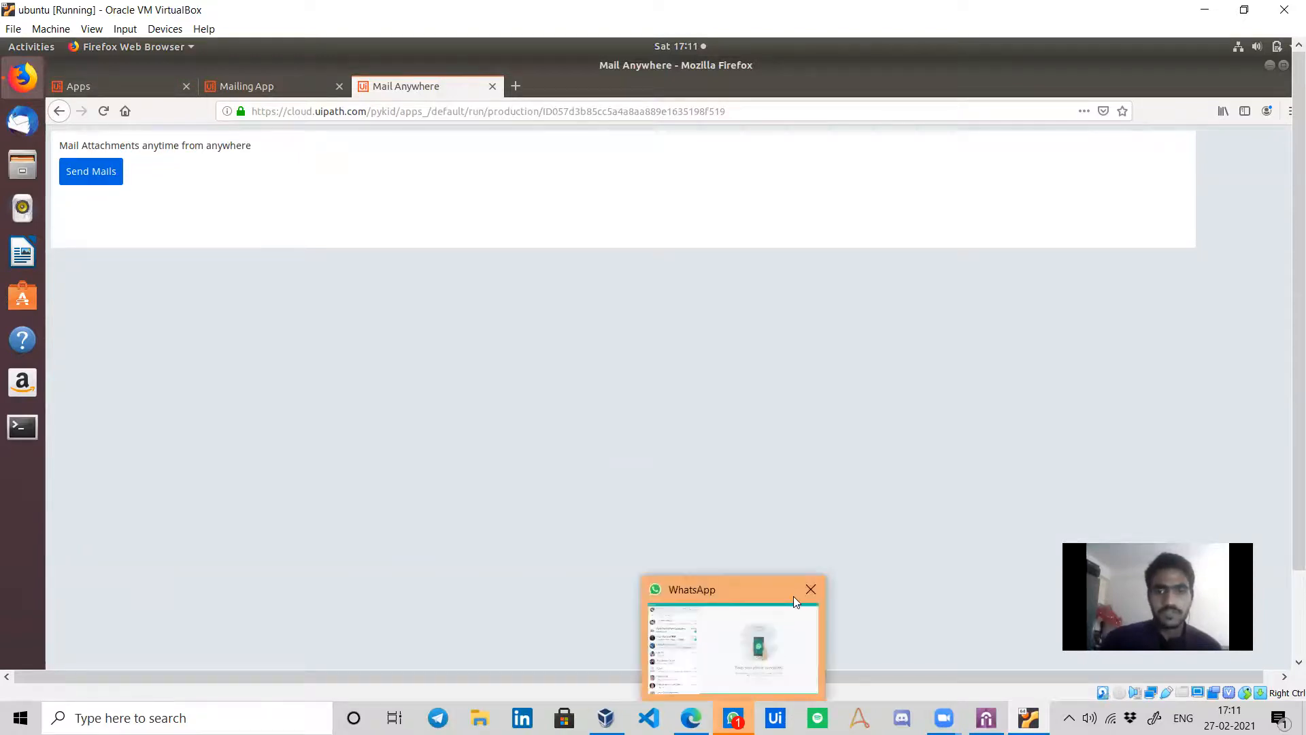
pyautogui.click(807, 593)
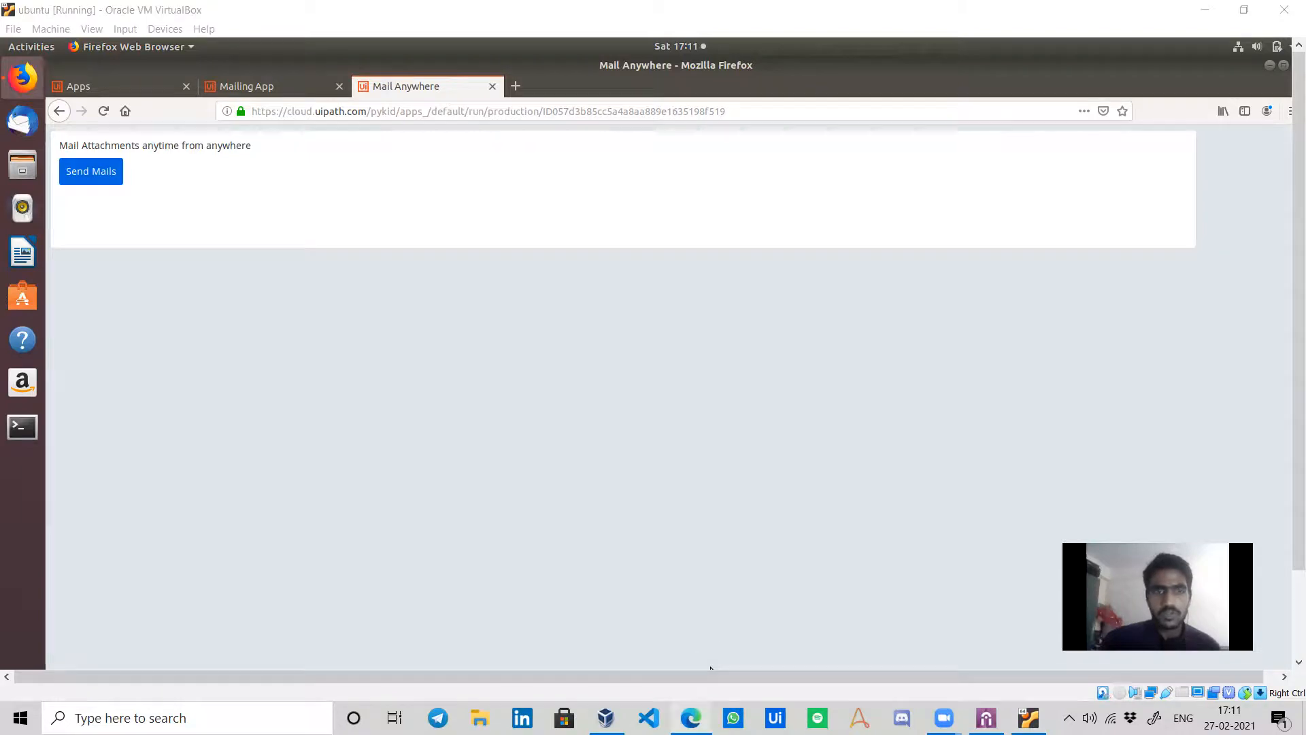
pyautogui.click(692, 718)
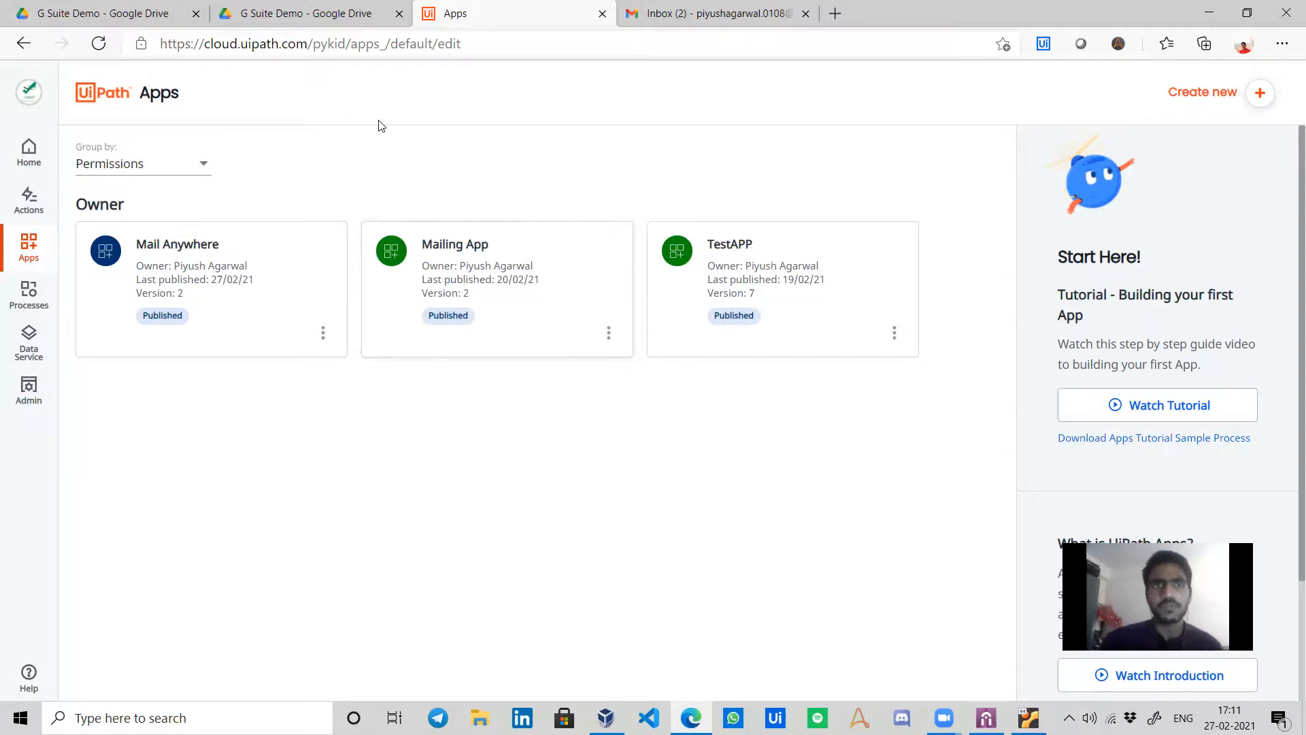
pyautogui.moveTo(425, 255)
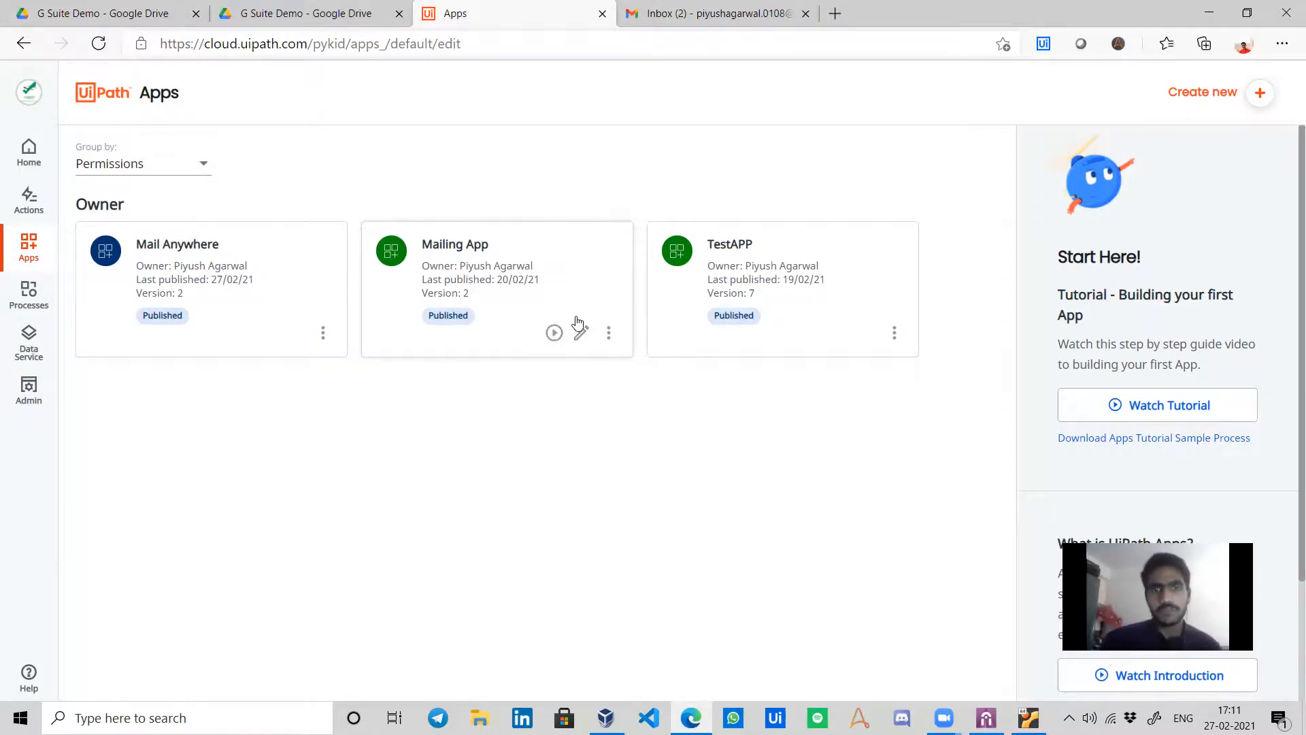
pyautogui.click(608, 333)
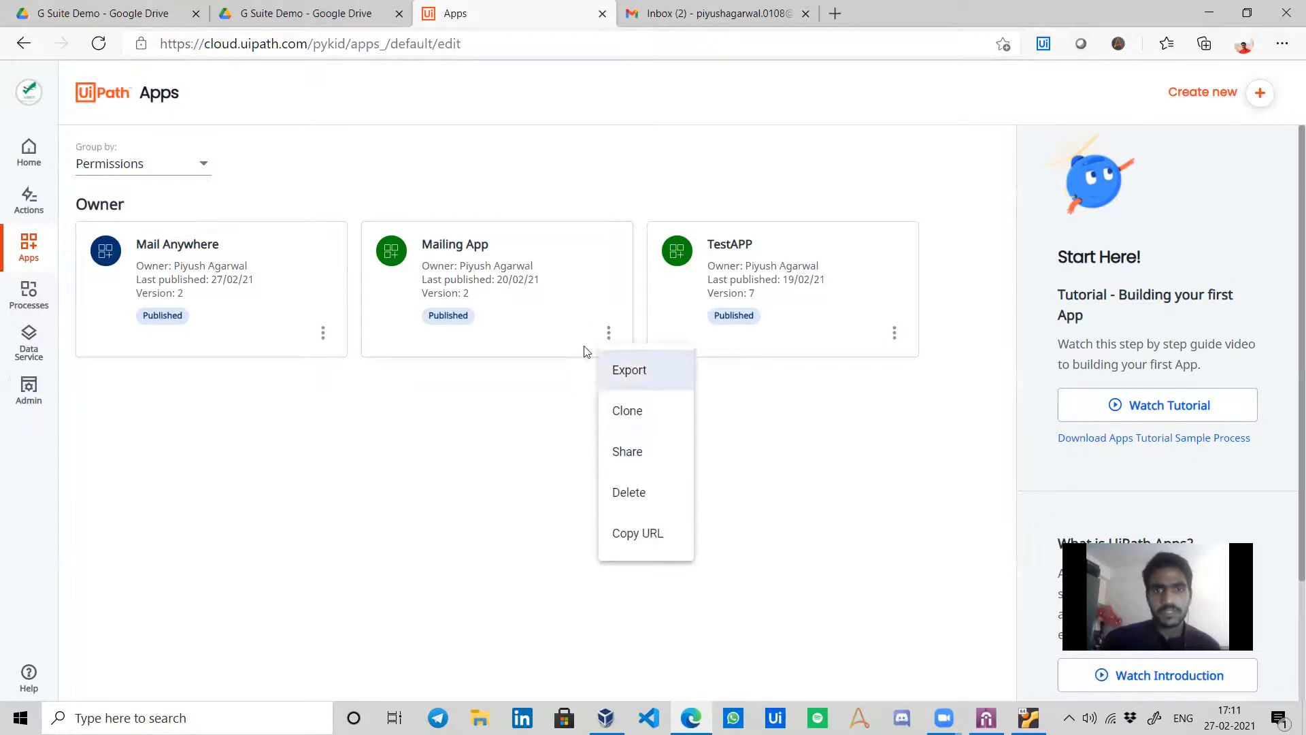
pyautogui.click(770, 580)
pyautogui.click(1028, 718)
pyautogui.click(691, 718)
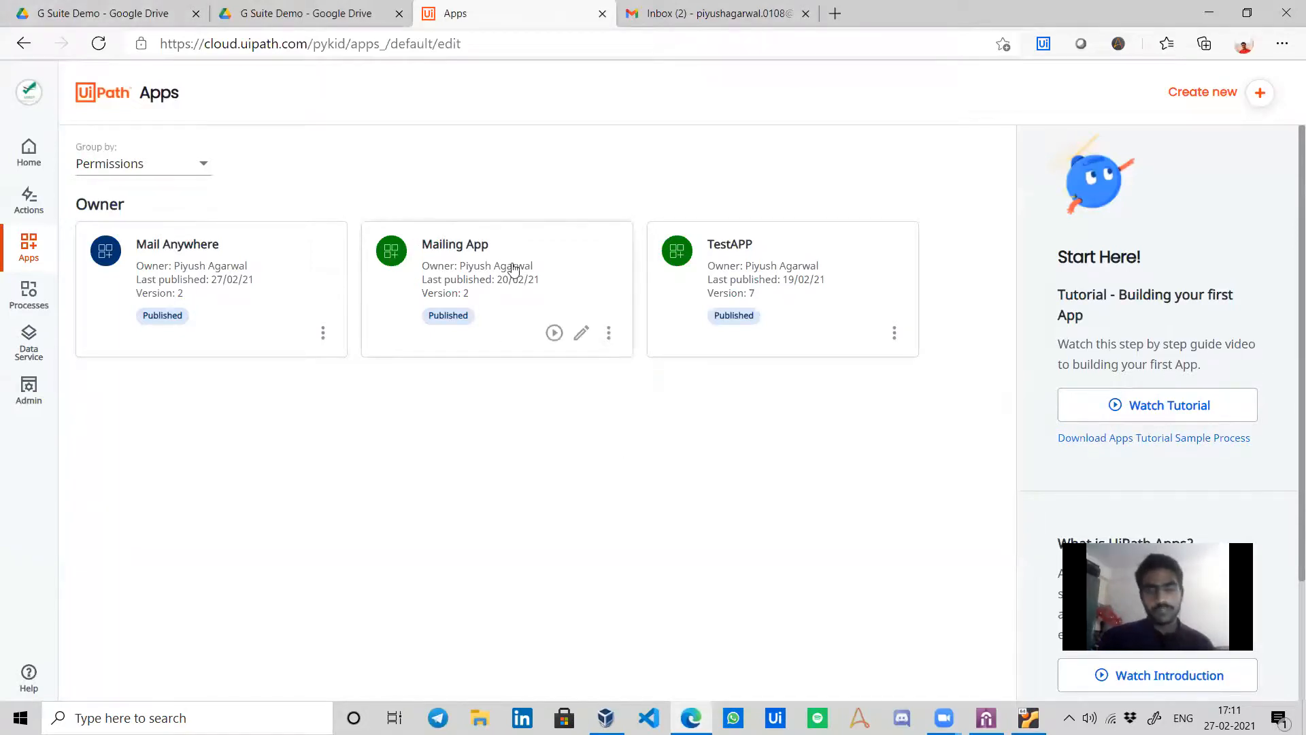
pyautogui.click(583, 335)
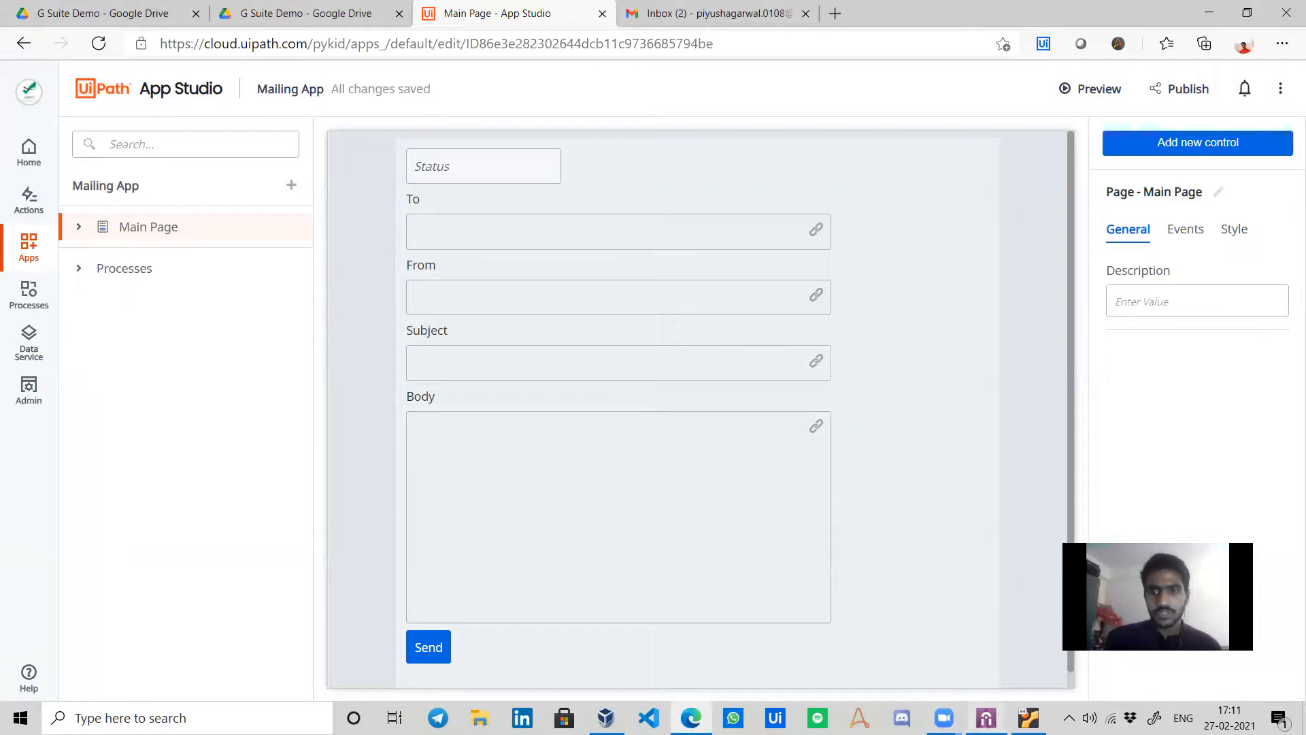
pyautogui.click(986, 718)
pyautogui.click(163, 352)
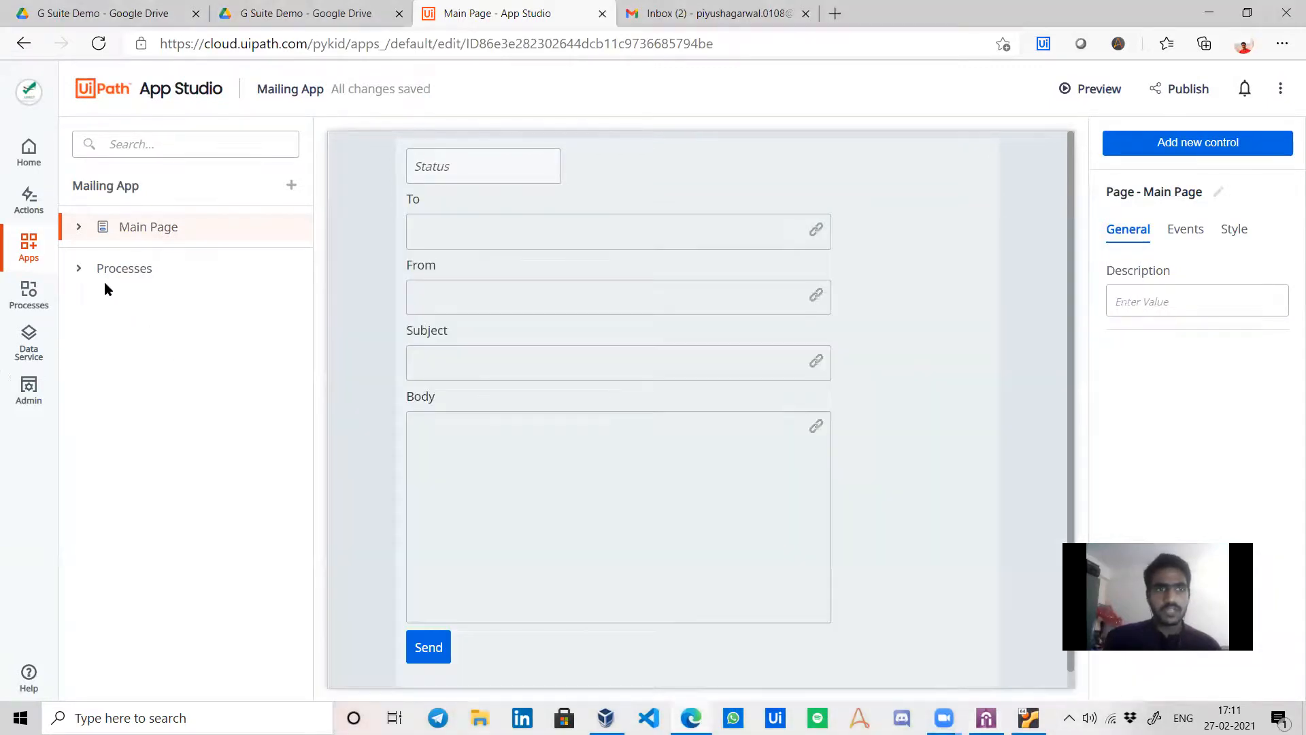
pyautogui.click(109, 268)
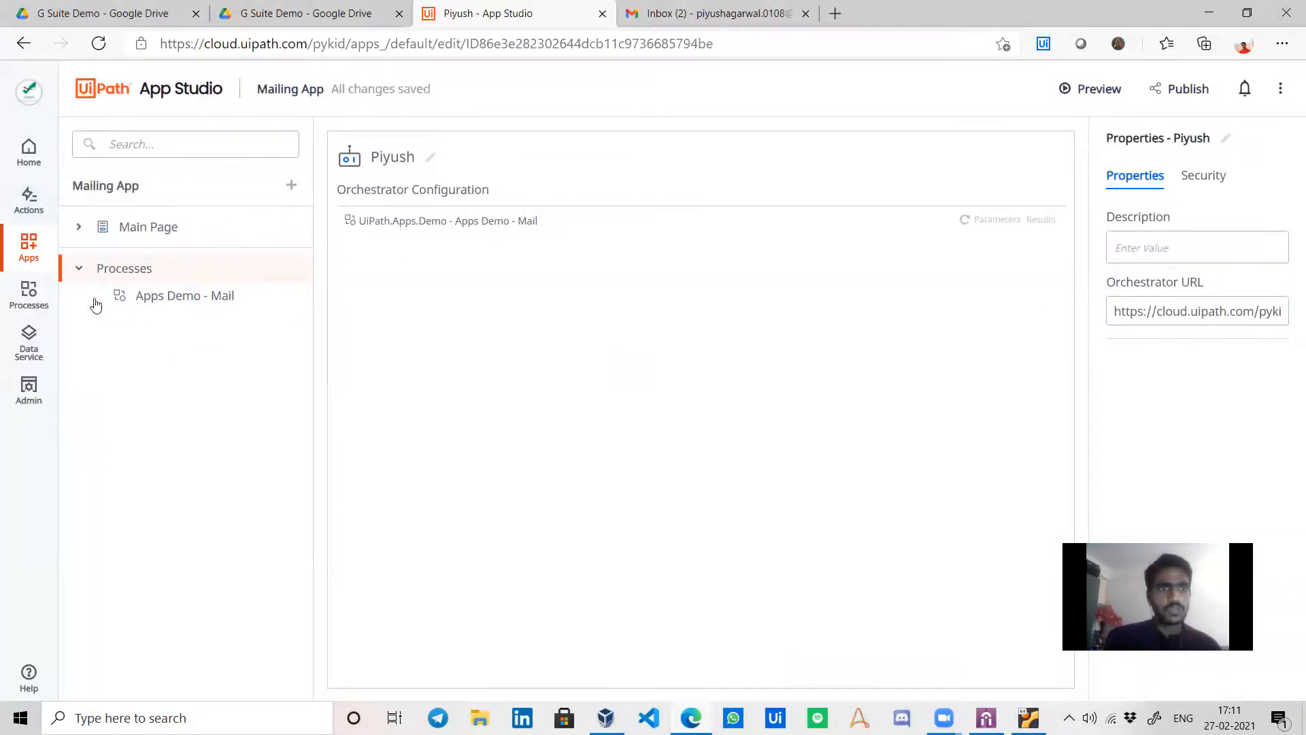
pyautogui.click(91, 194)
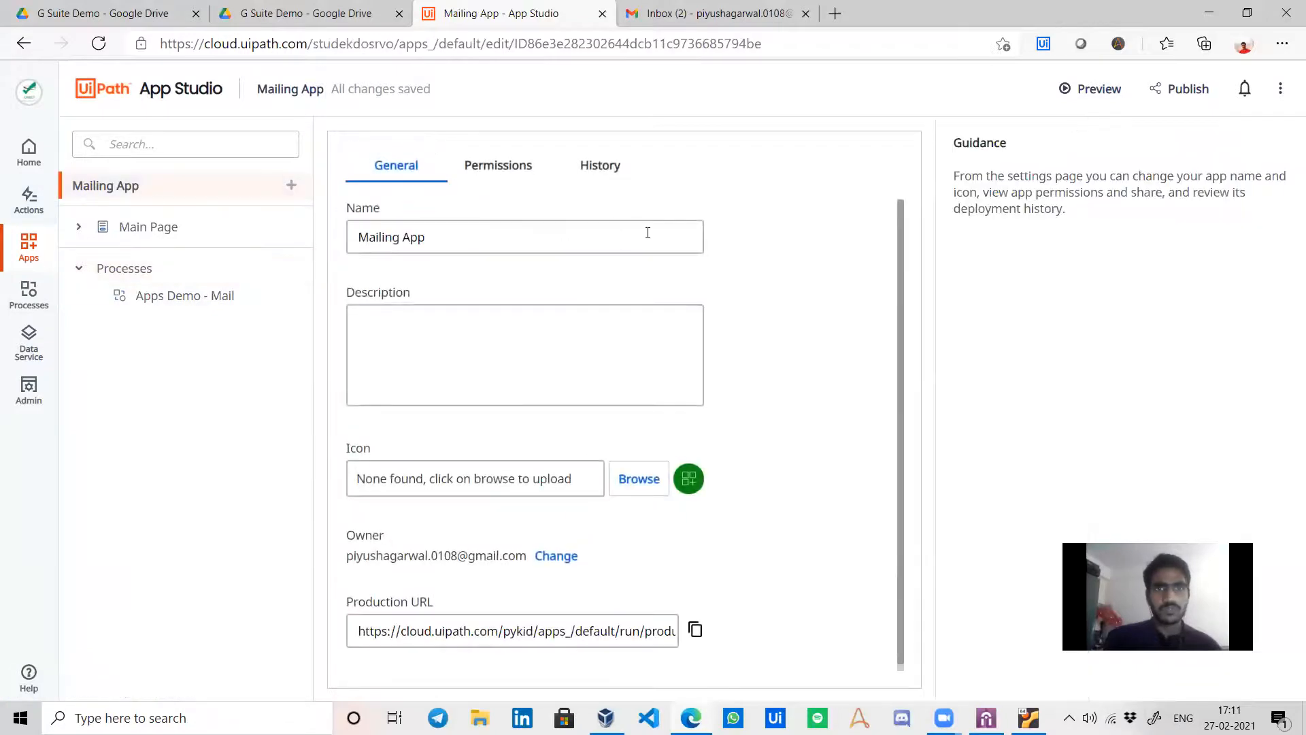
pyautogui.click(510, 166)
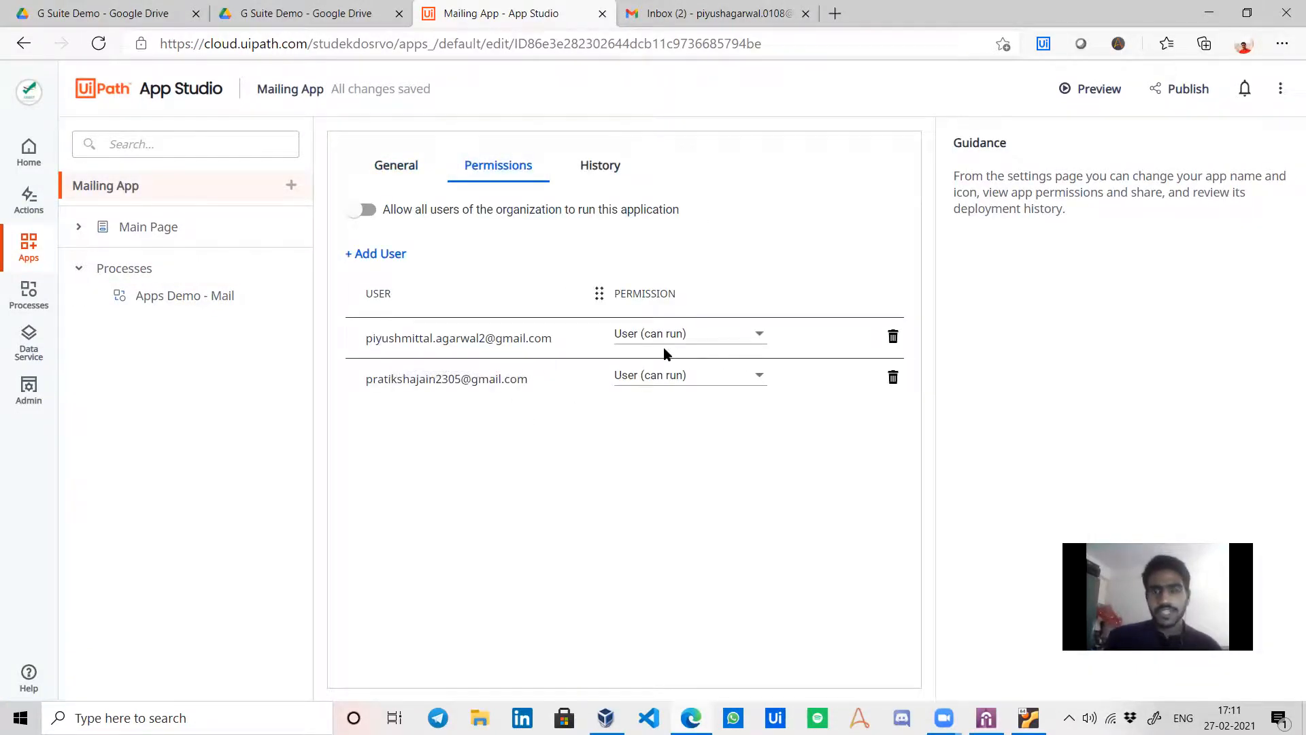
pyautogui.click(41, 243)
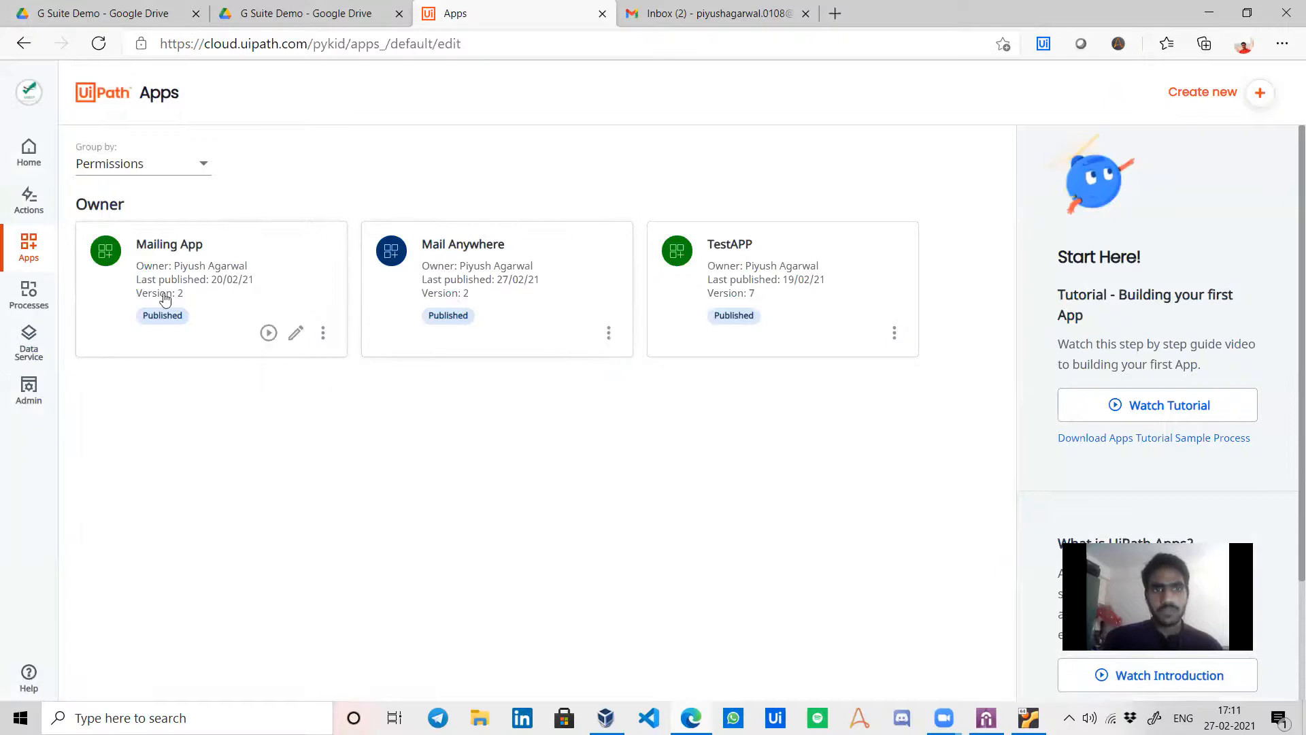
# In the VM's Mailing App, enter recipient and sender addresses, subject 'Apps Demo' and a greeting body.
pyautogui.hotkey('alt', 'Tab')
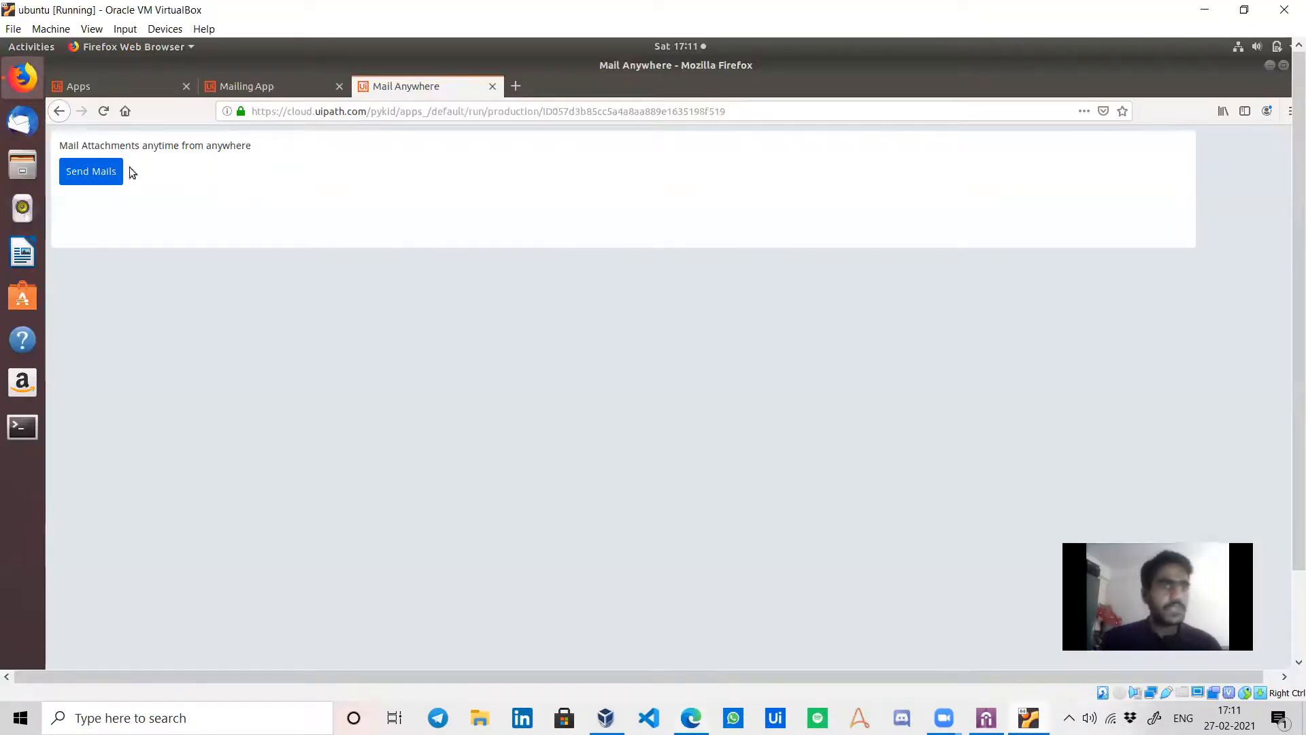
pyautogui.click(299, 84)
pyautogui.click(302, 209)
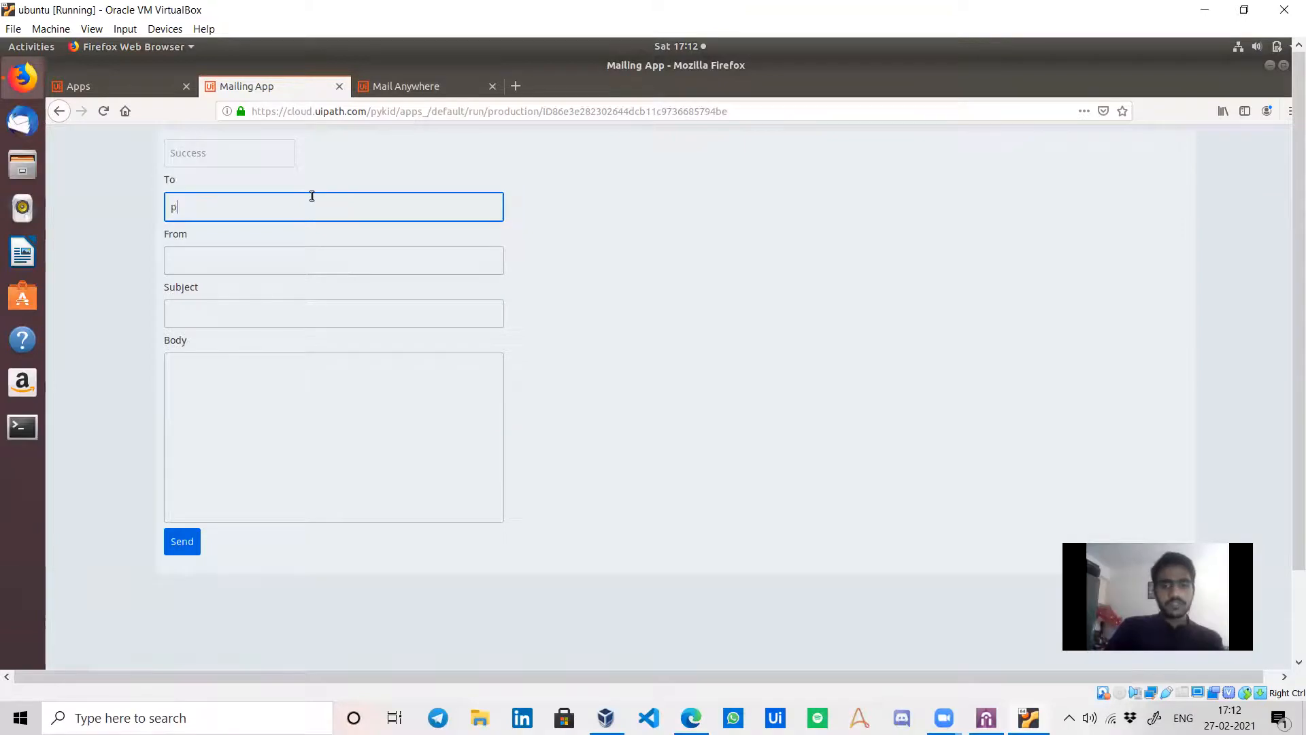
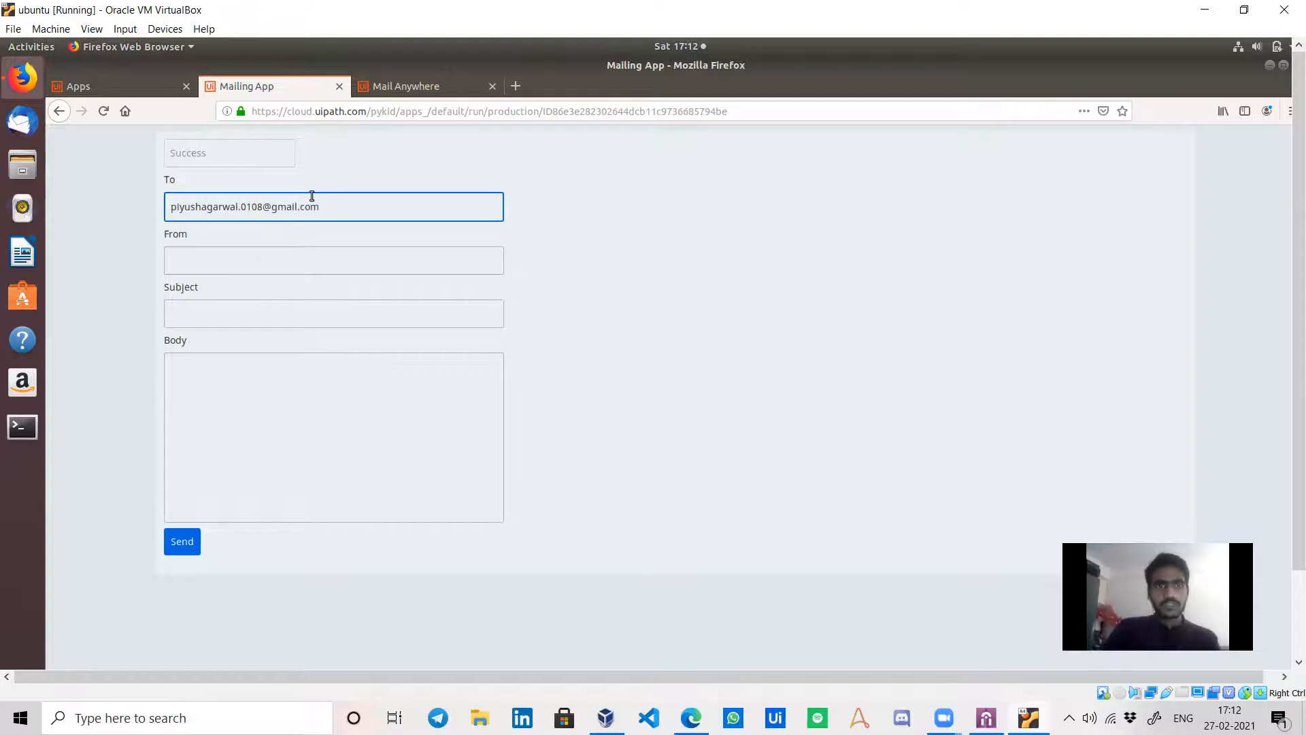
pyautogui.press('Tab')
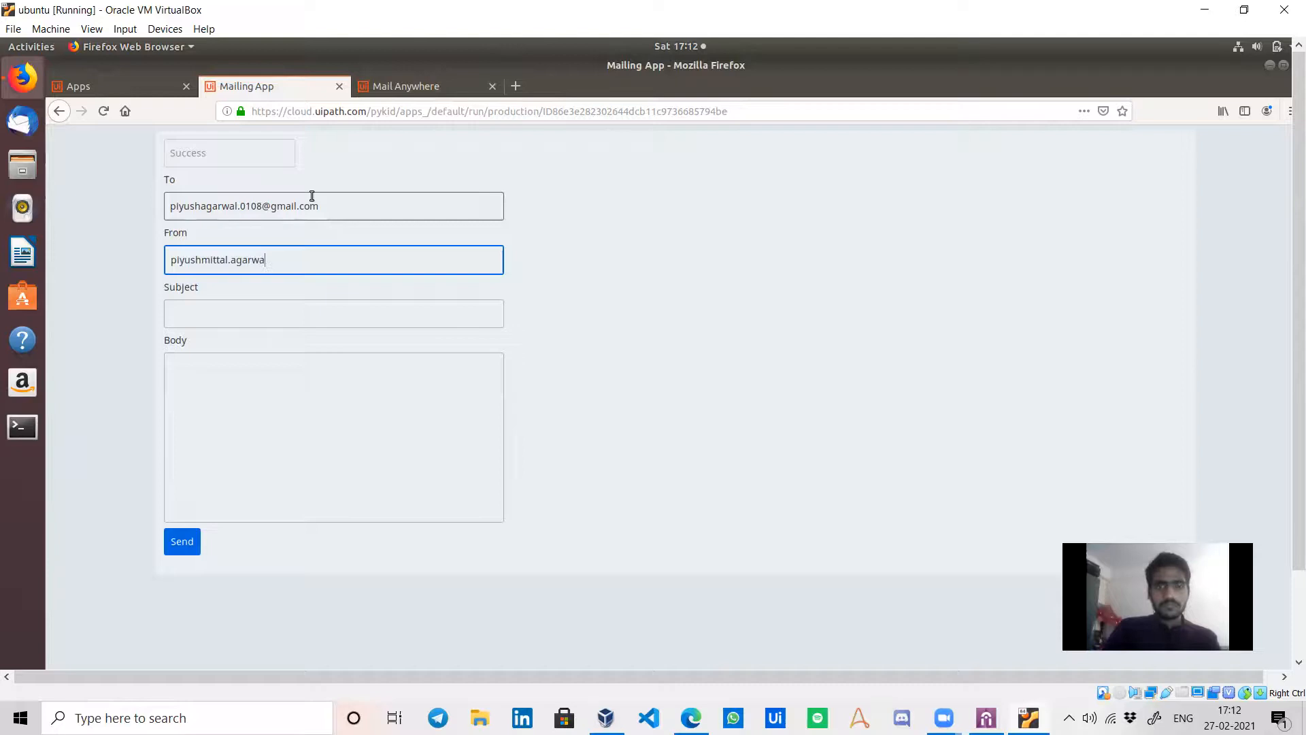
pyautogui.click(265, 310)
pyautogui.write('Apps Demo')
pyautogui.click(238, 403)
pyautogui.write('Hi buddy,')
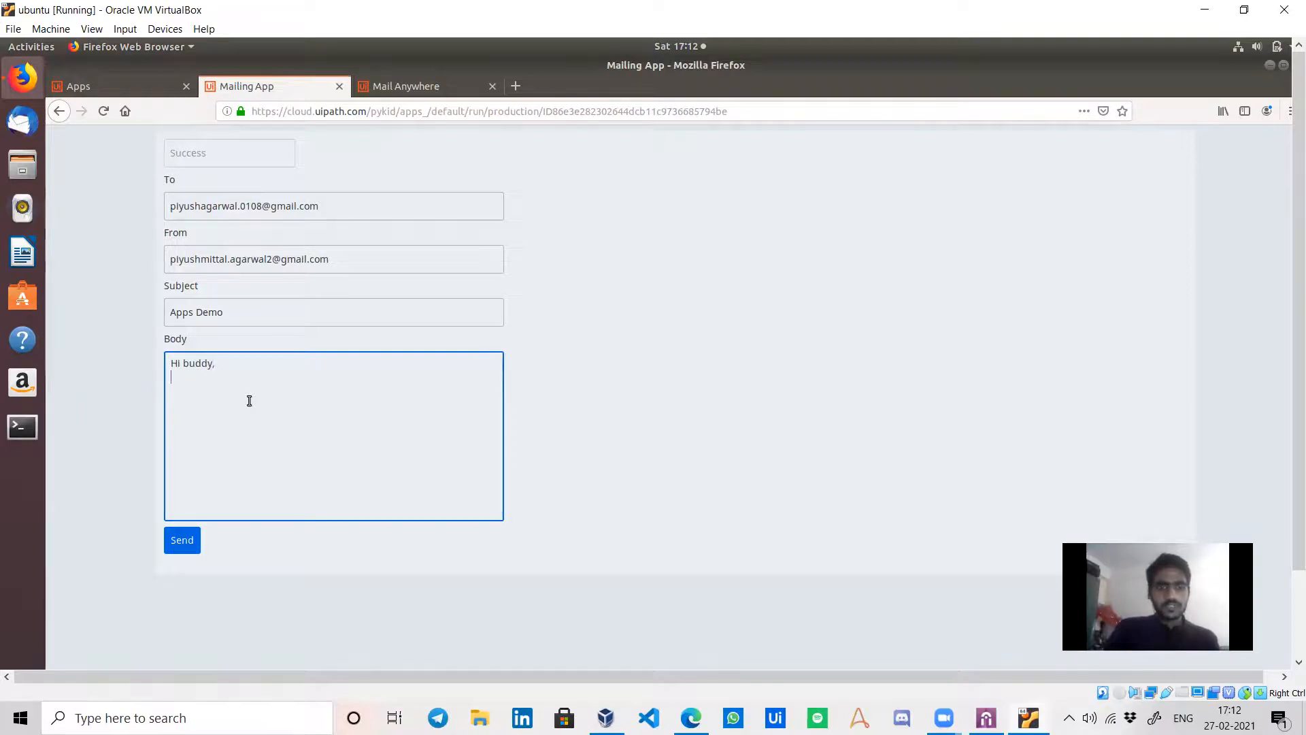
pyautogui.write('Hoep')
pyautogui.write('pe you like my videos and have subscribed to the channel')
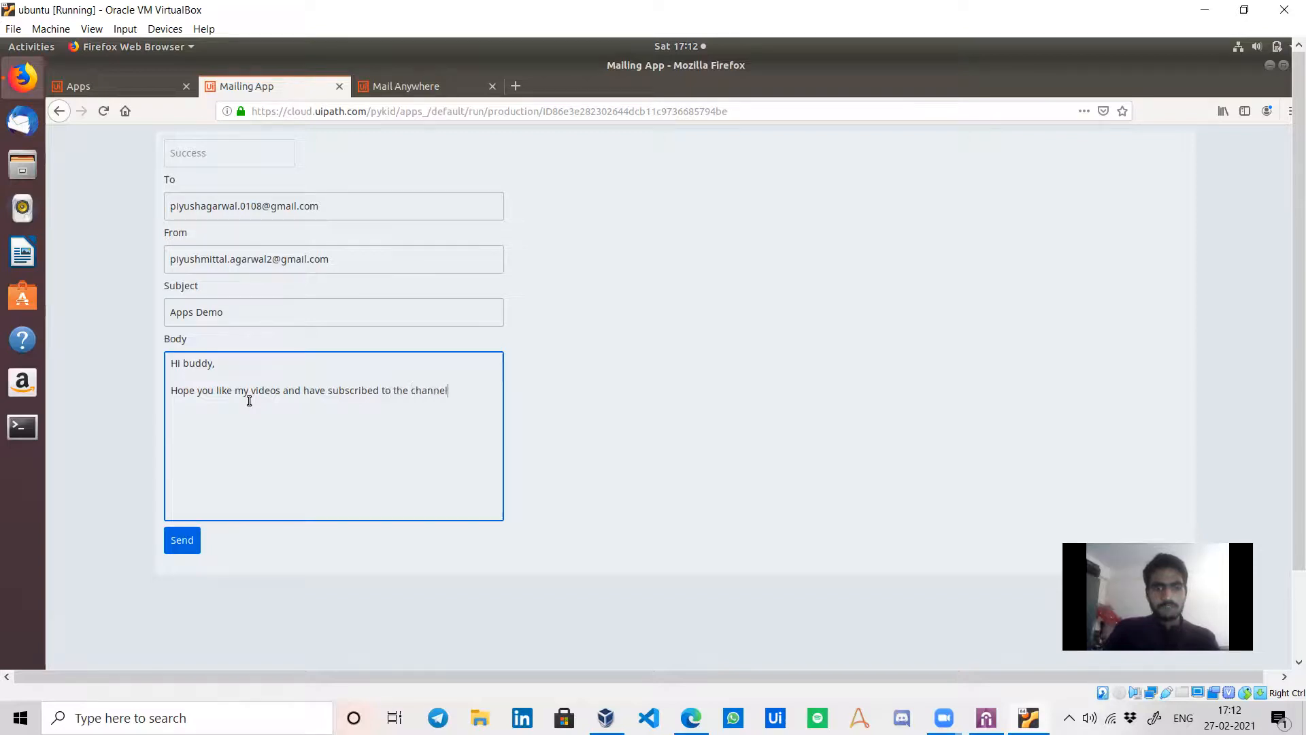
# Send the Apps Demo email, minimize the Assistant and bring the host browser's UiPath Apps forward.
pyautogui.click(176, 548)
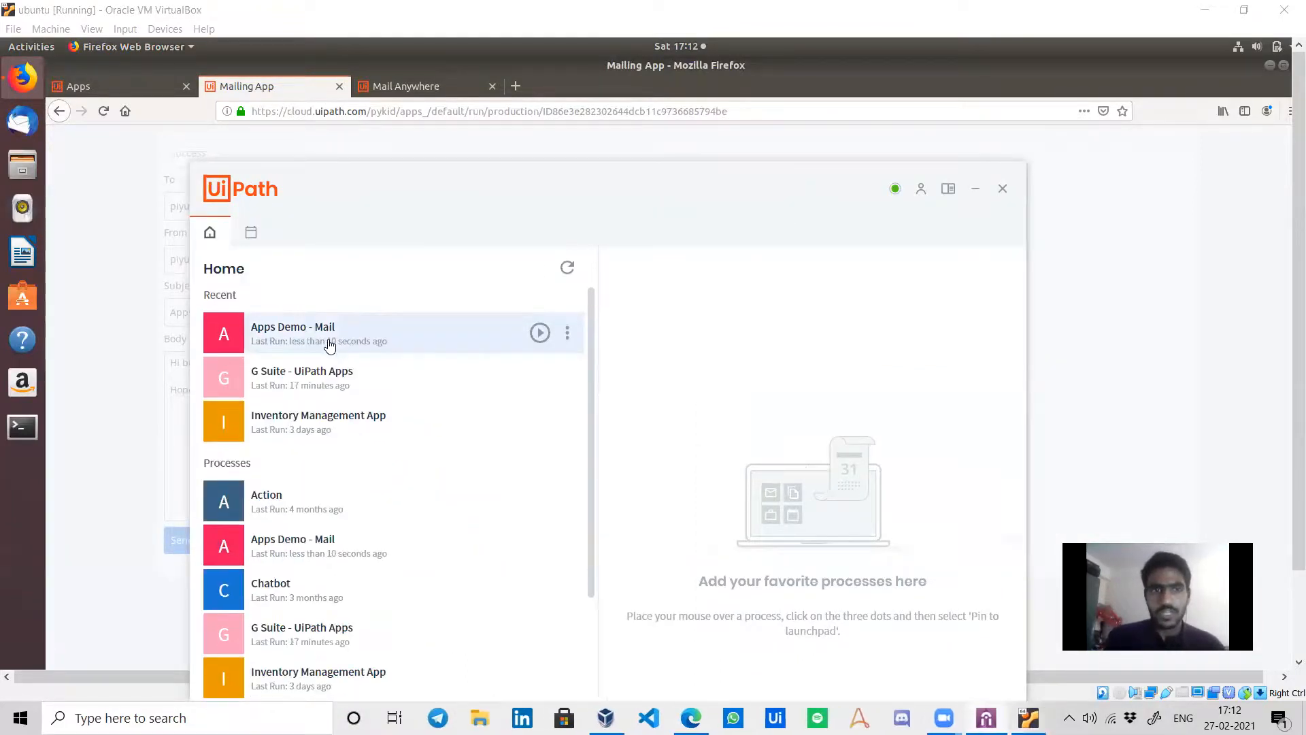
pyautogui.click(975, 189)
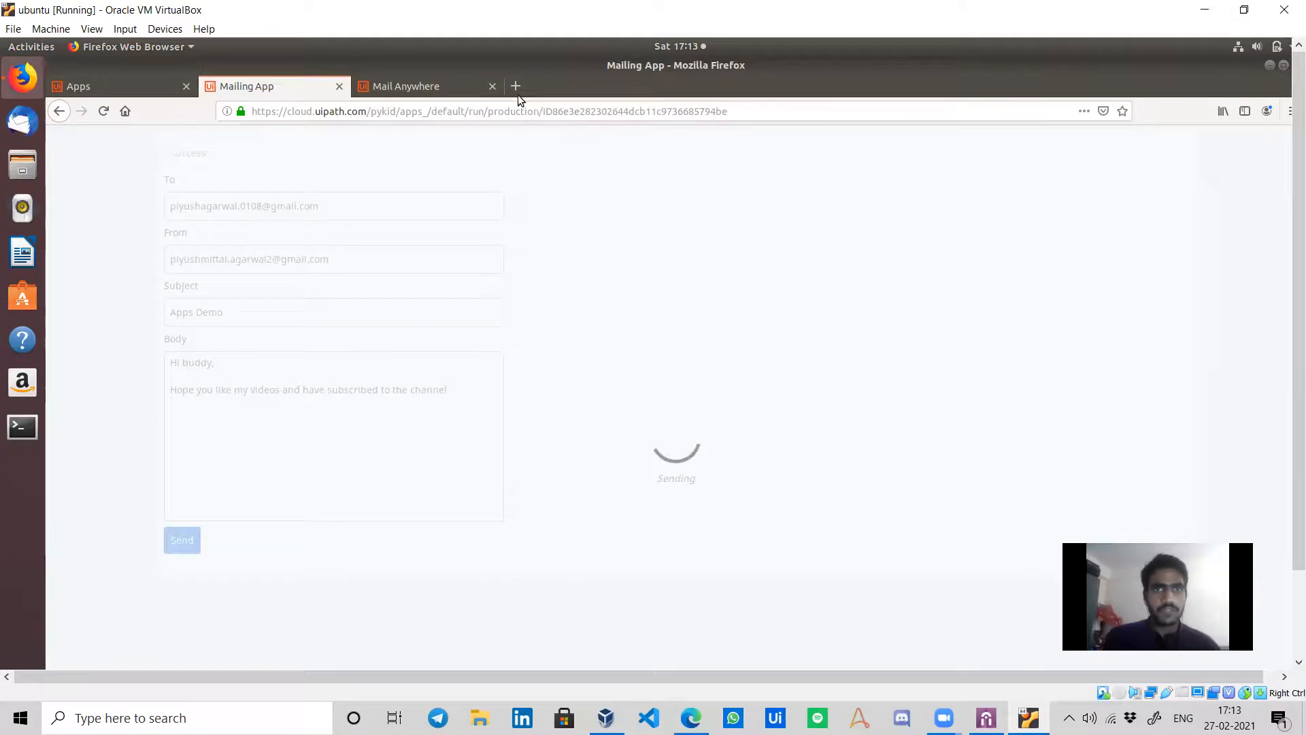
pyautogui.moveTo(692, 716)
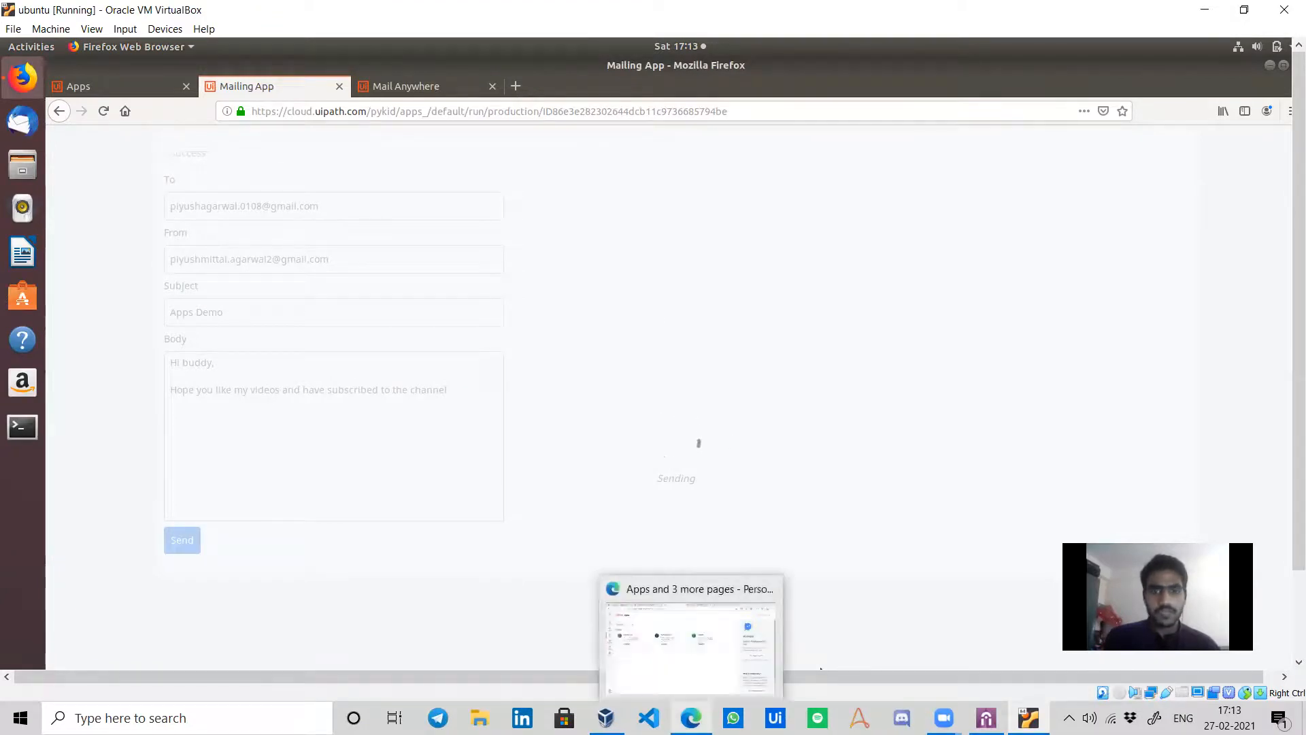
pyautogui.click(689, 647)
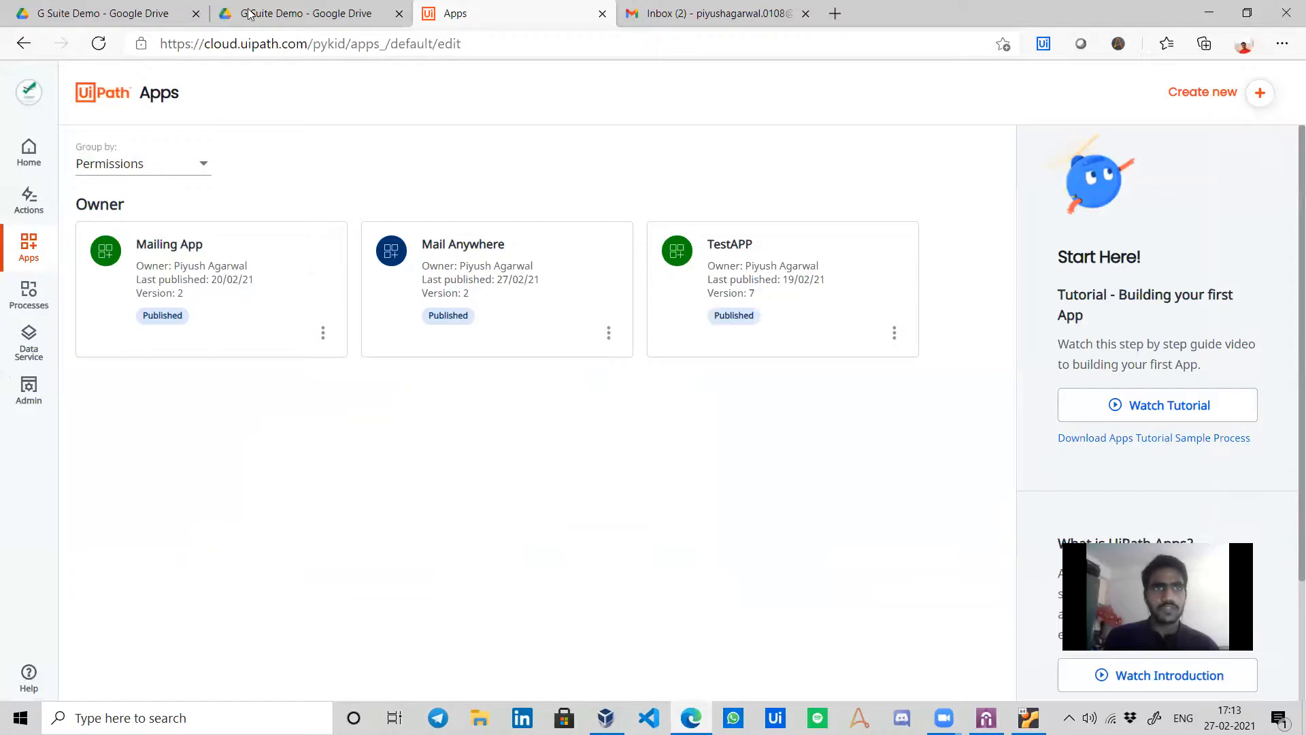
# Load Gmail in the second Edge tab, open the Apps Demo email, then return to the VM.
pyautogui.hotkey('ctrl', 'shift', 'Tab')
pyautogui.click(284, 43)
pyautogui.write('gmail.com')
pyautogui.press('Return')
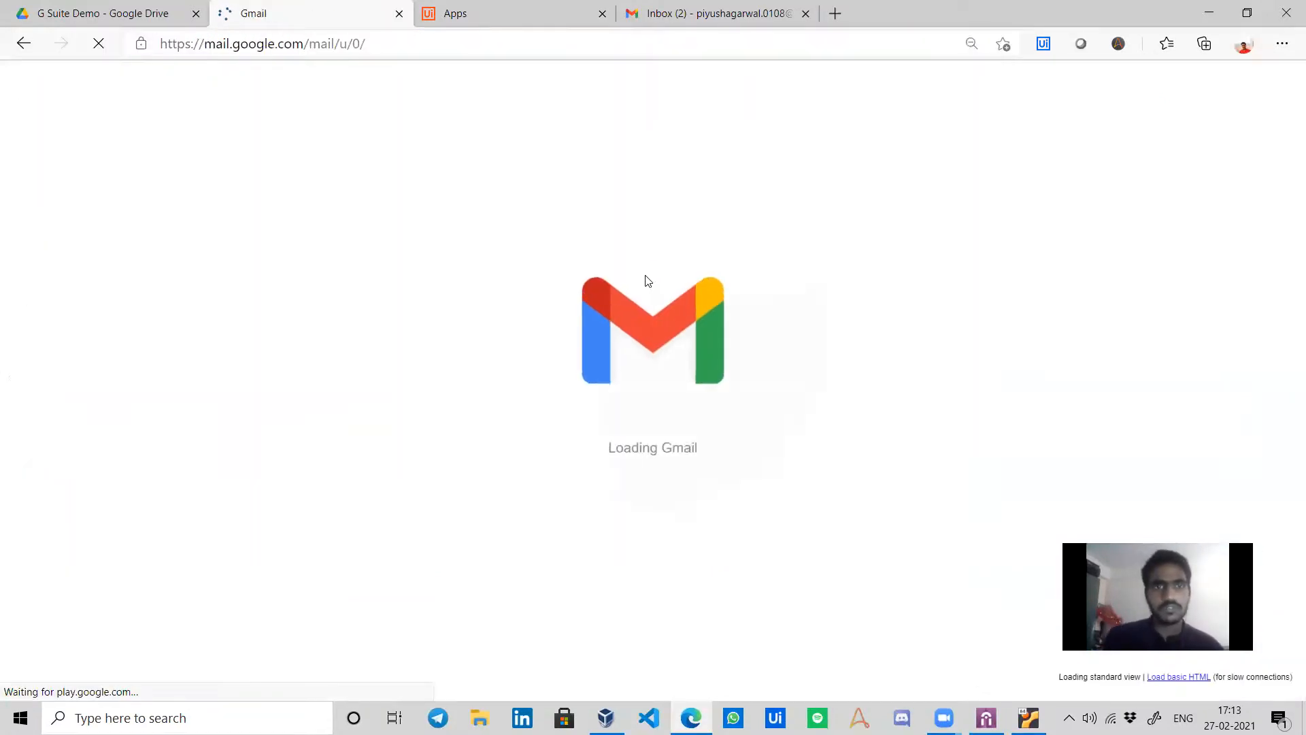
pyautogui.click(351, 190)
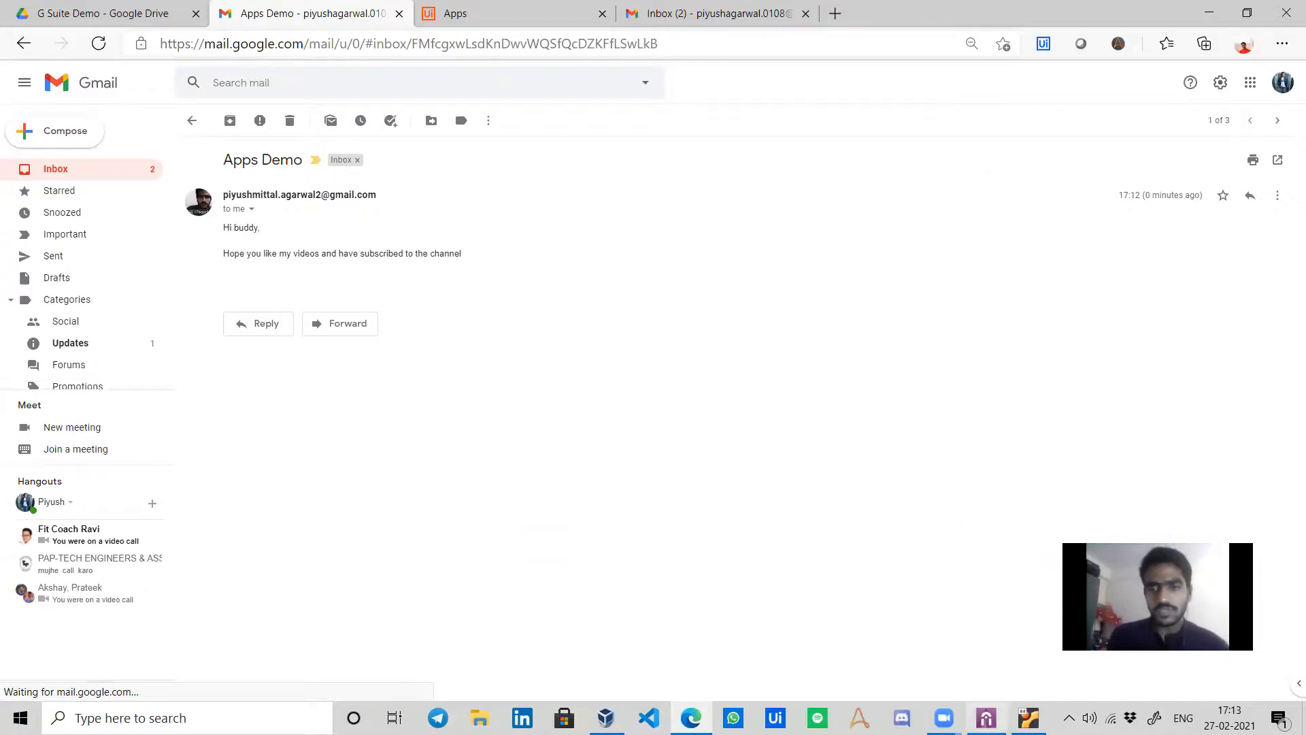
pyautogui.moveTo(987, 718)
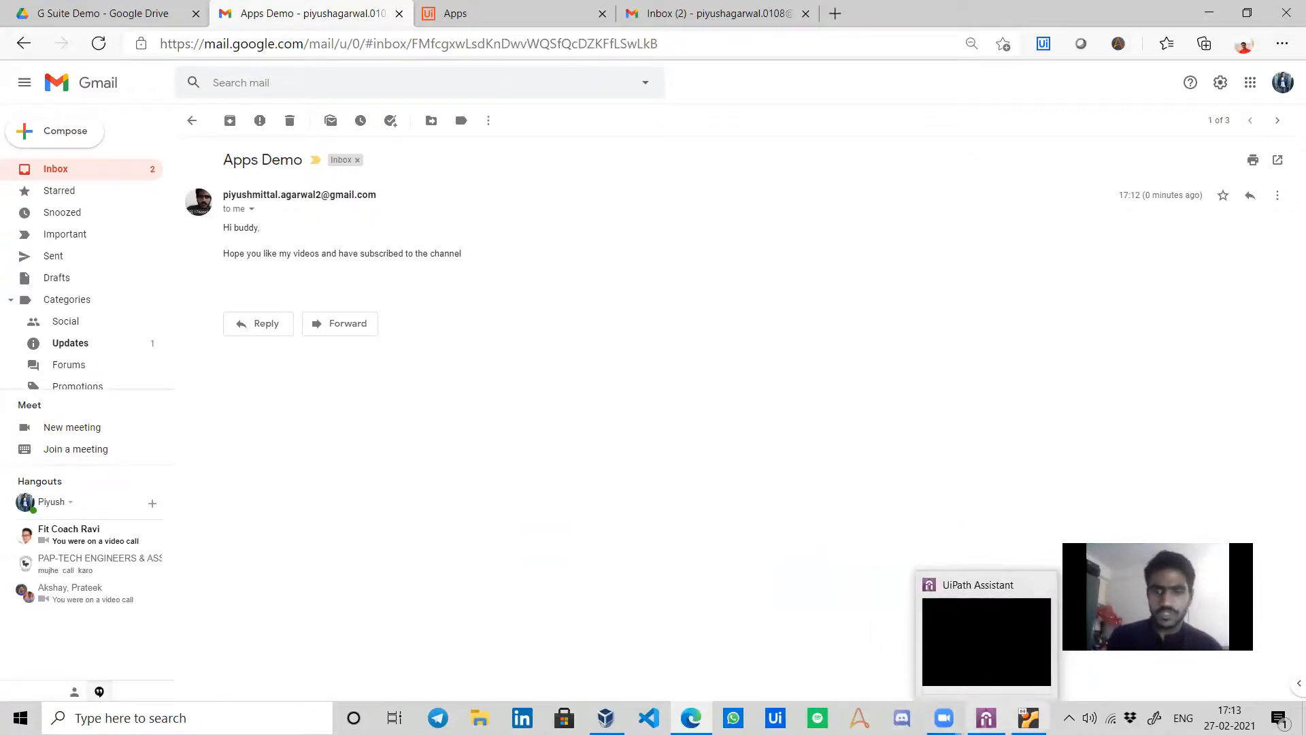
pyautogui.click(1029, 718)
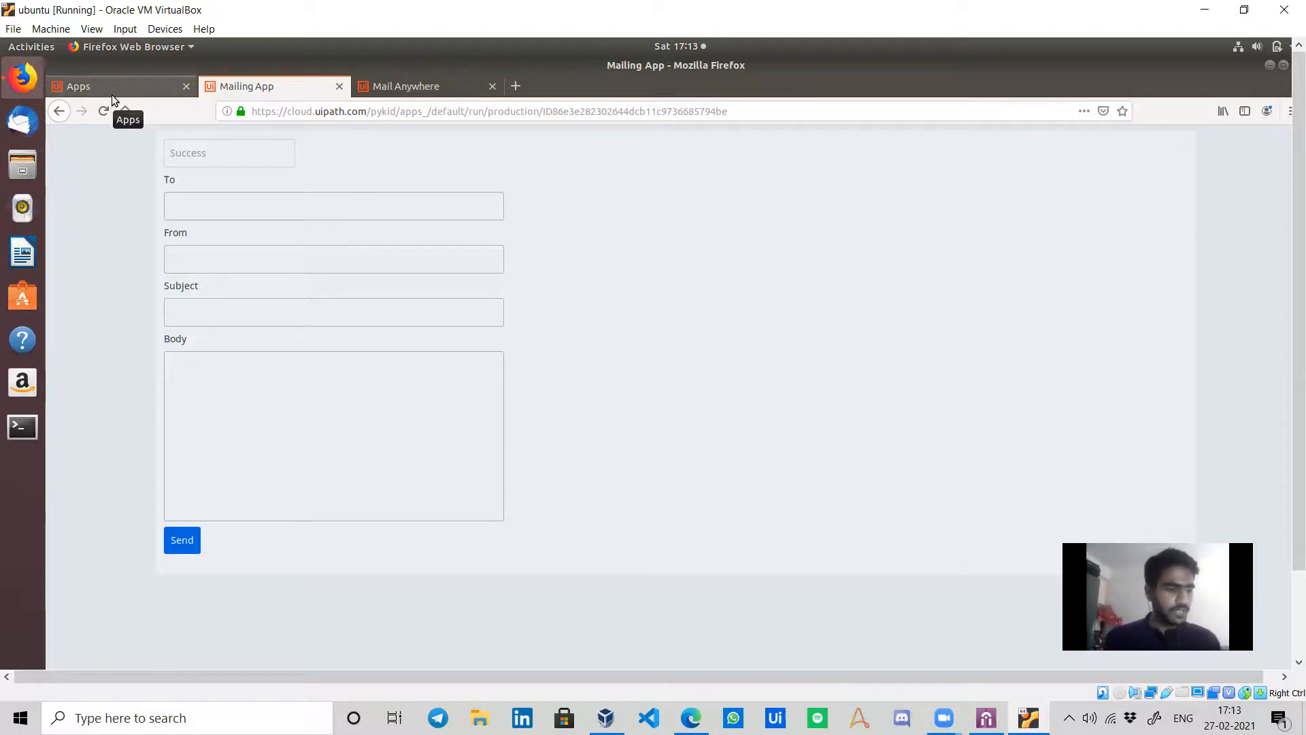
# Copy the Mailing App's URL from its ⋮ menu in the UiPath Apps list.
pyautogui.click(145, 85)
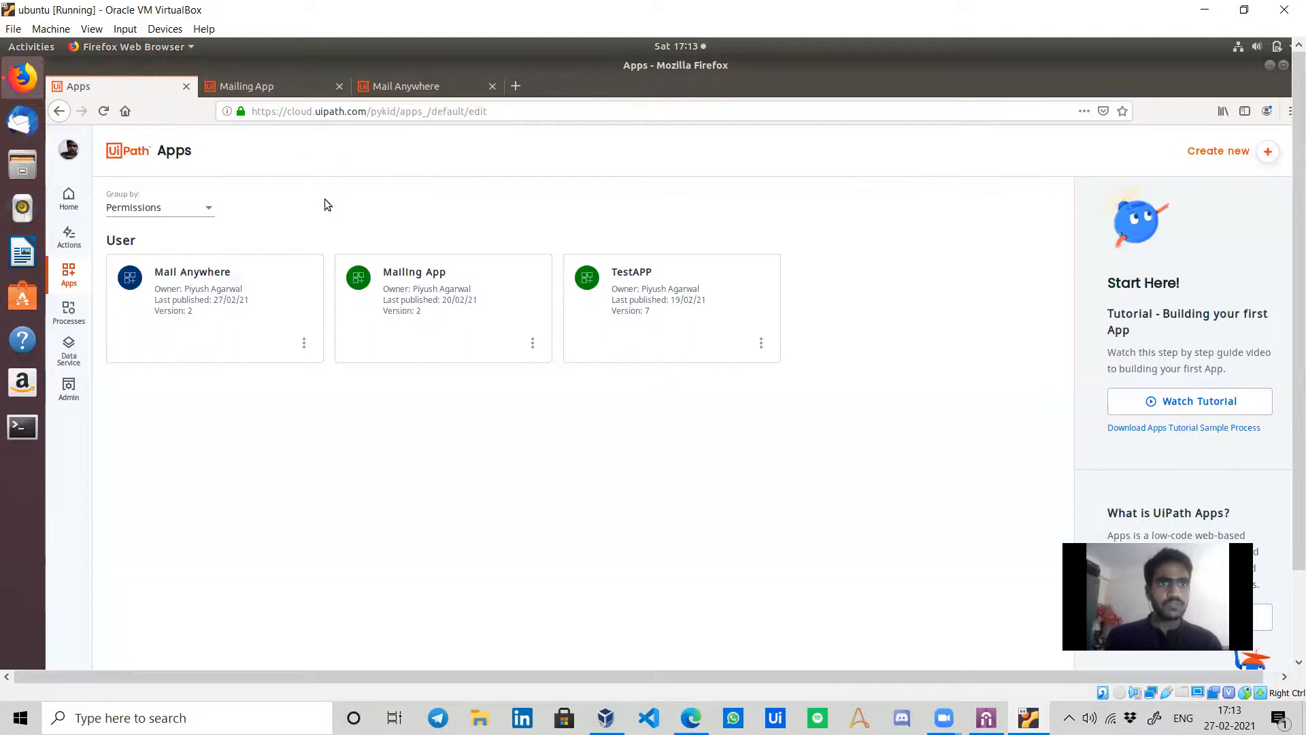
pyautogui.click(532, 344)
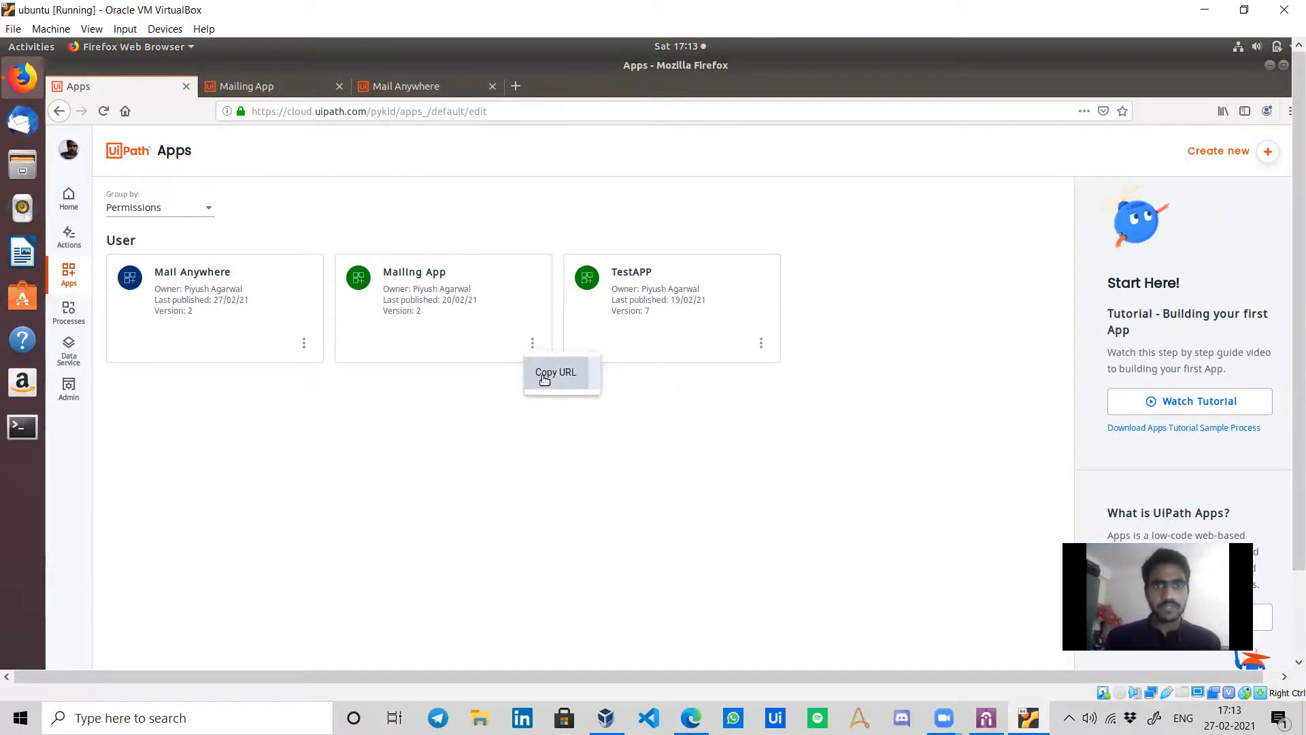
pyautogui.click(544, 378)
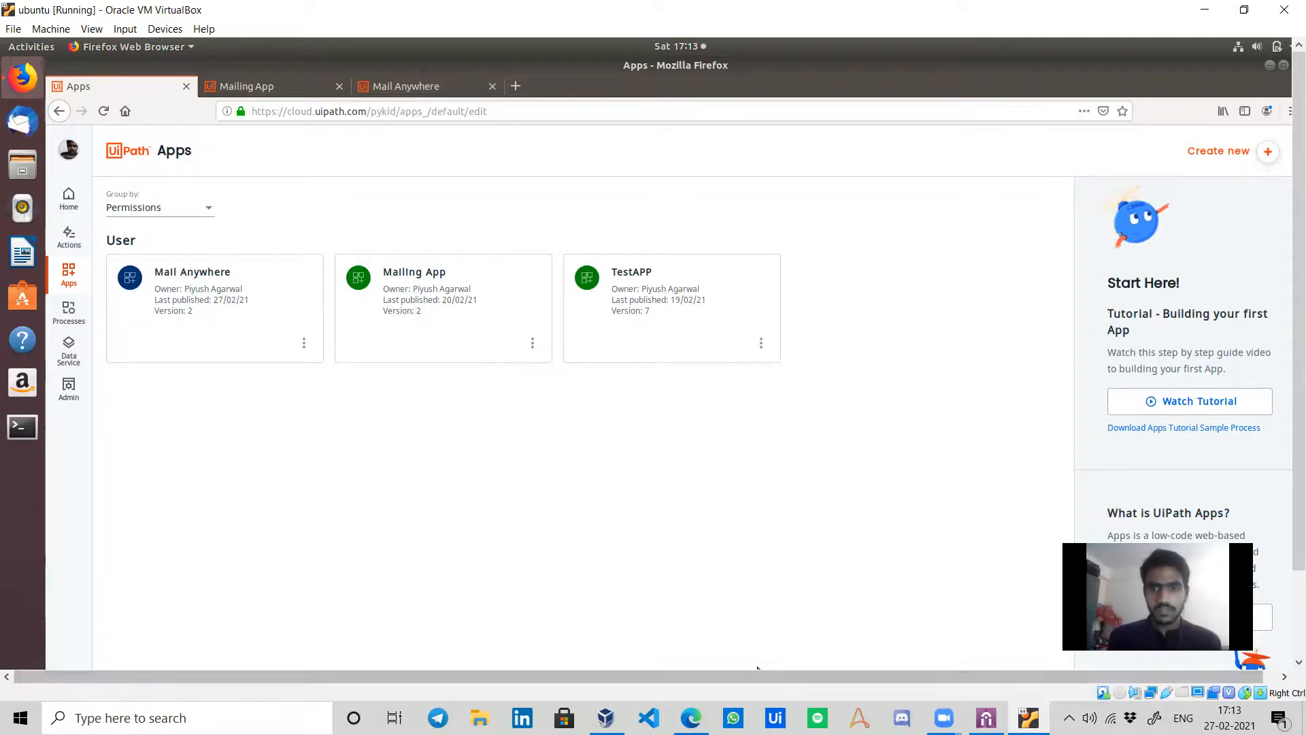
# Reply to the Apps Demo email with the pasted Mailing App link and send it.
pyautogui.click(683, 696)
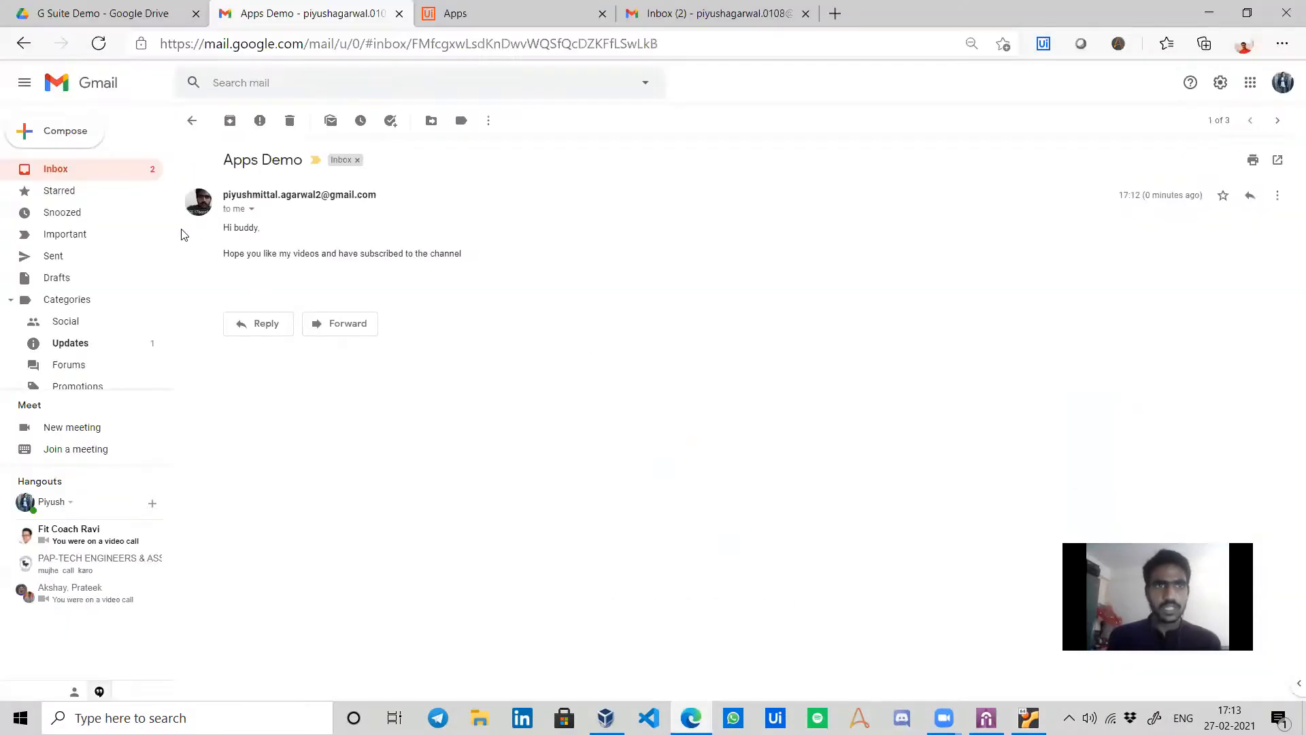
pyautogui.click(269, 325)
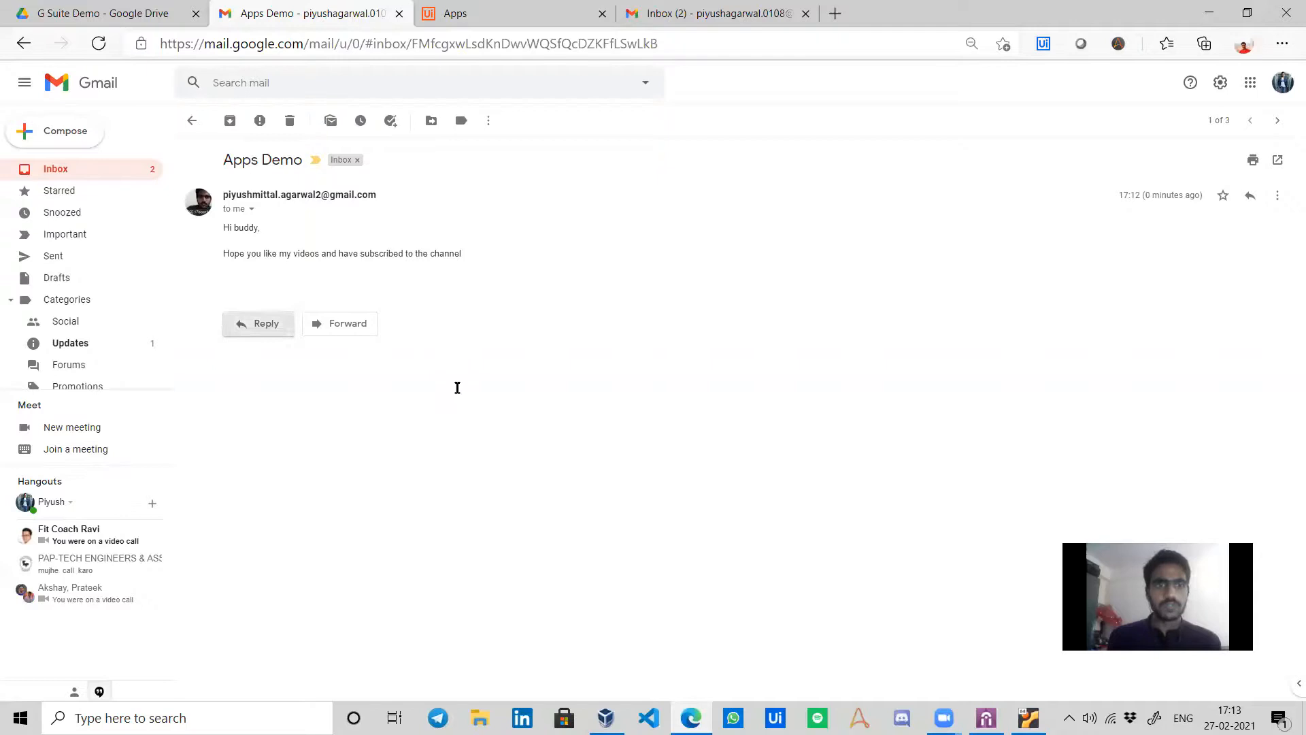
pyautogui.click(253, 445)
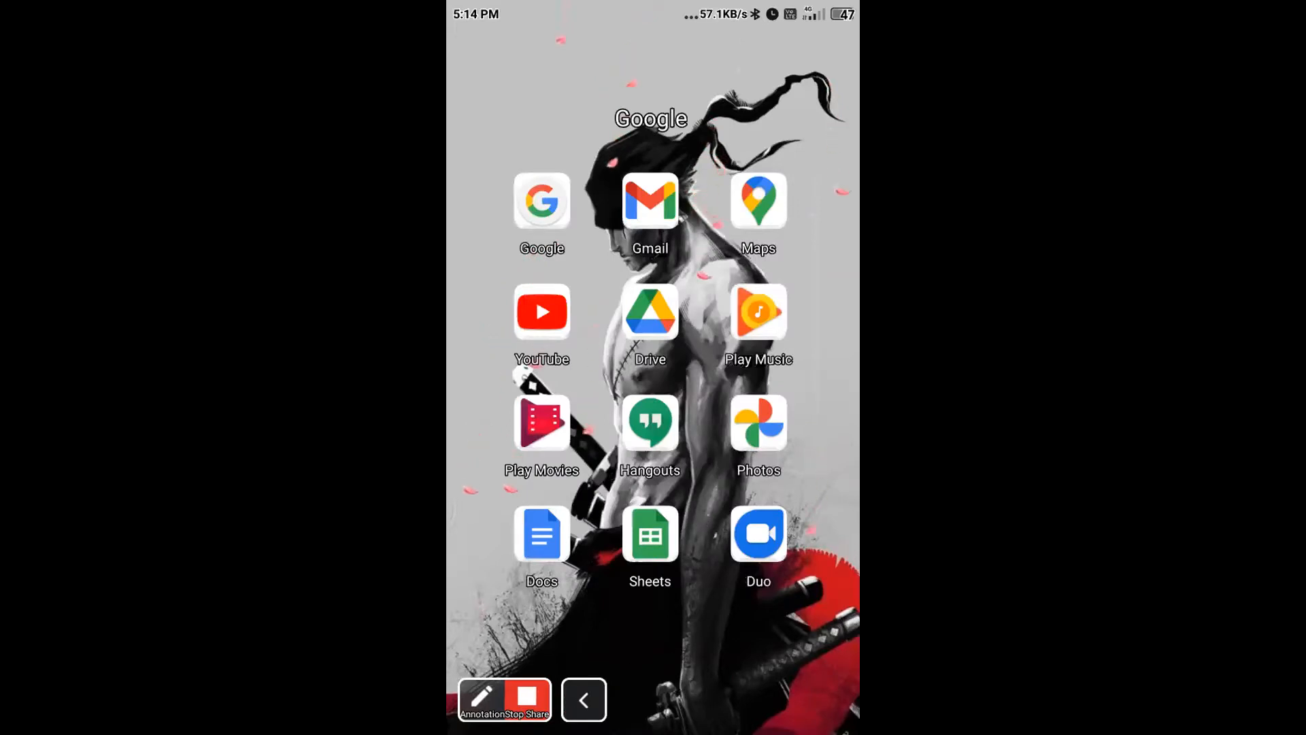
# On the phone, open the Apps Demo email's cloud.uipath.com link, go back, and reopen it.
pyautogui.click(651, 201)
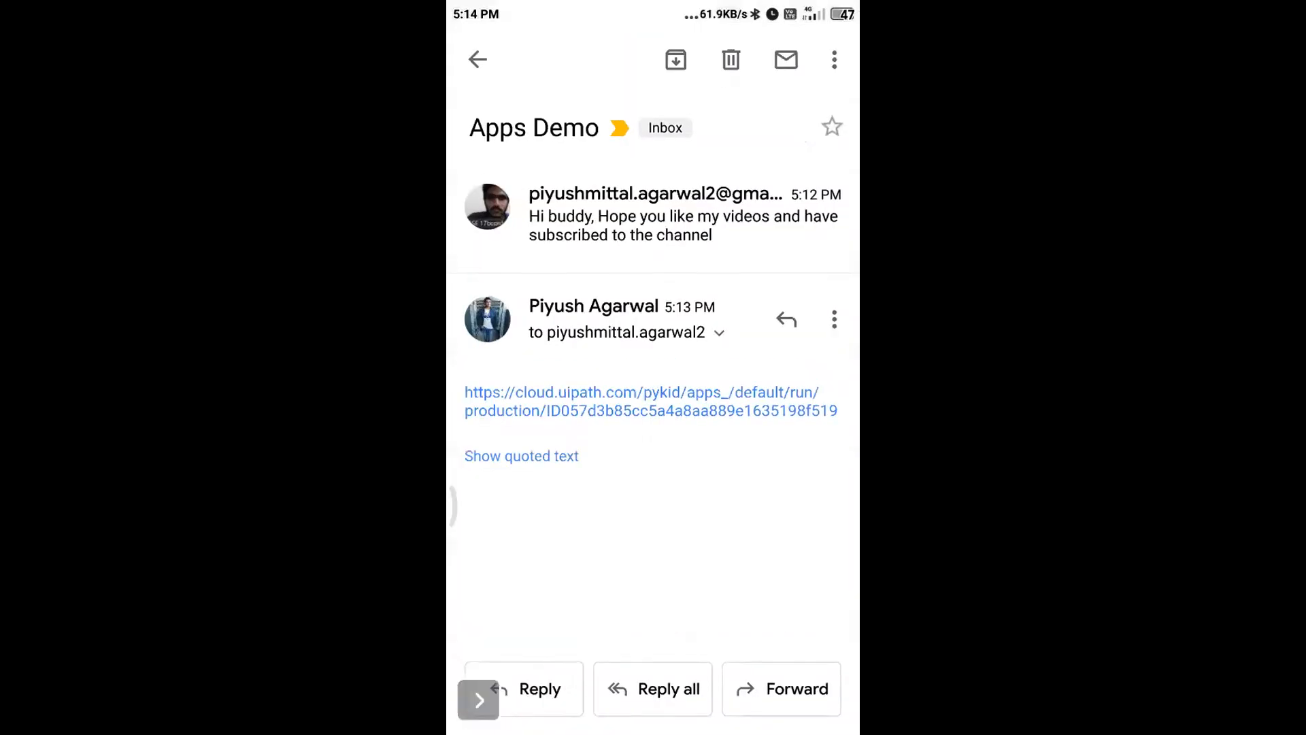
pyautogui.click(651, 401)
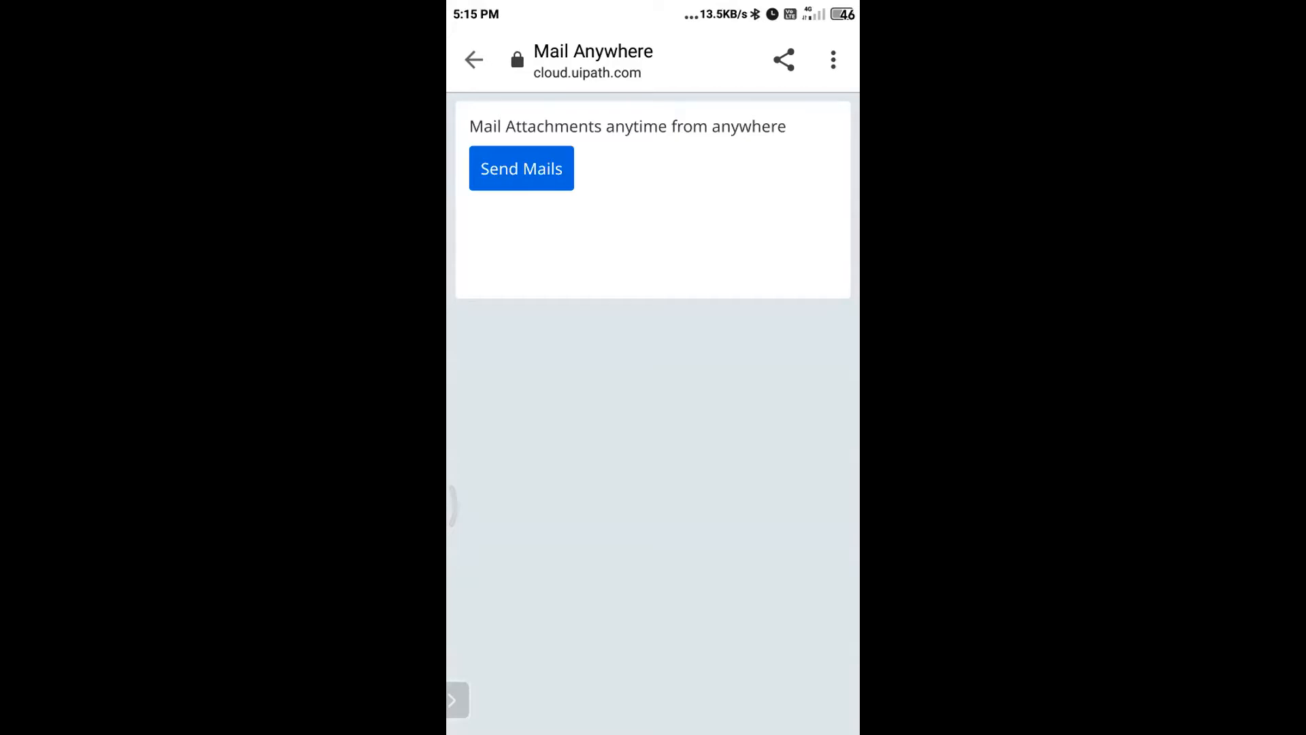
pyautogui.click(474, 59)
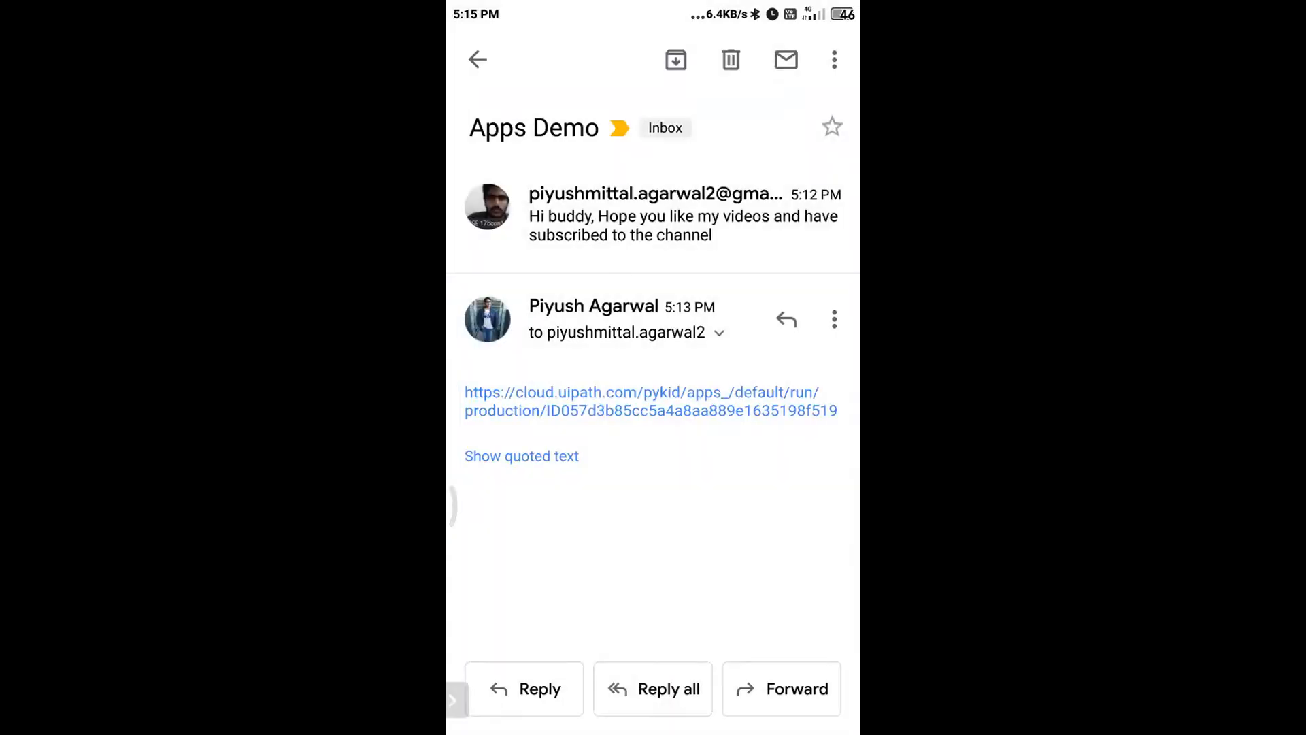
pyautogui.click(477, 60)
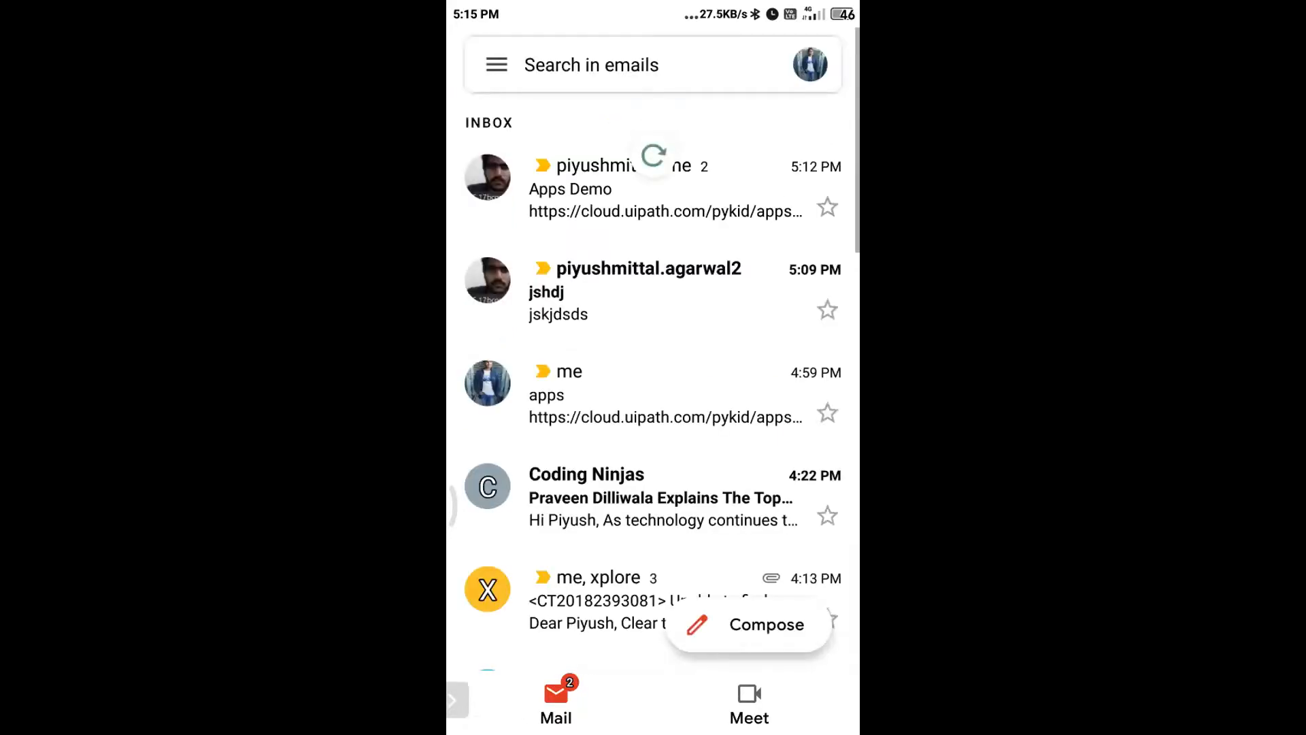
pyautogui.click(653, 188)
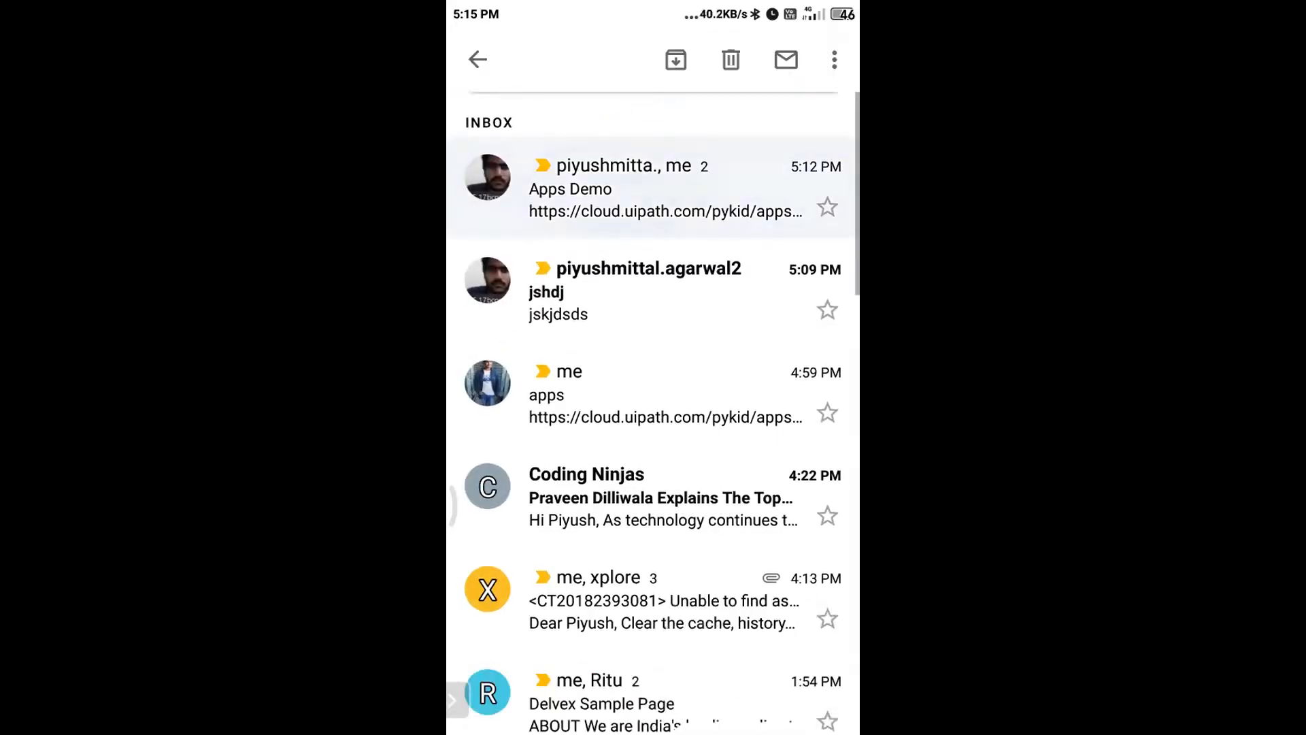
pyautogui.click(653, 403)
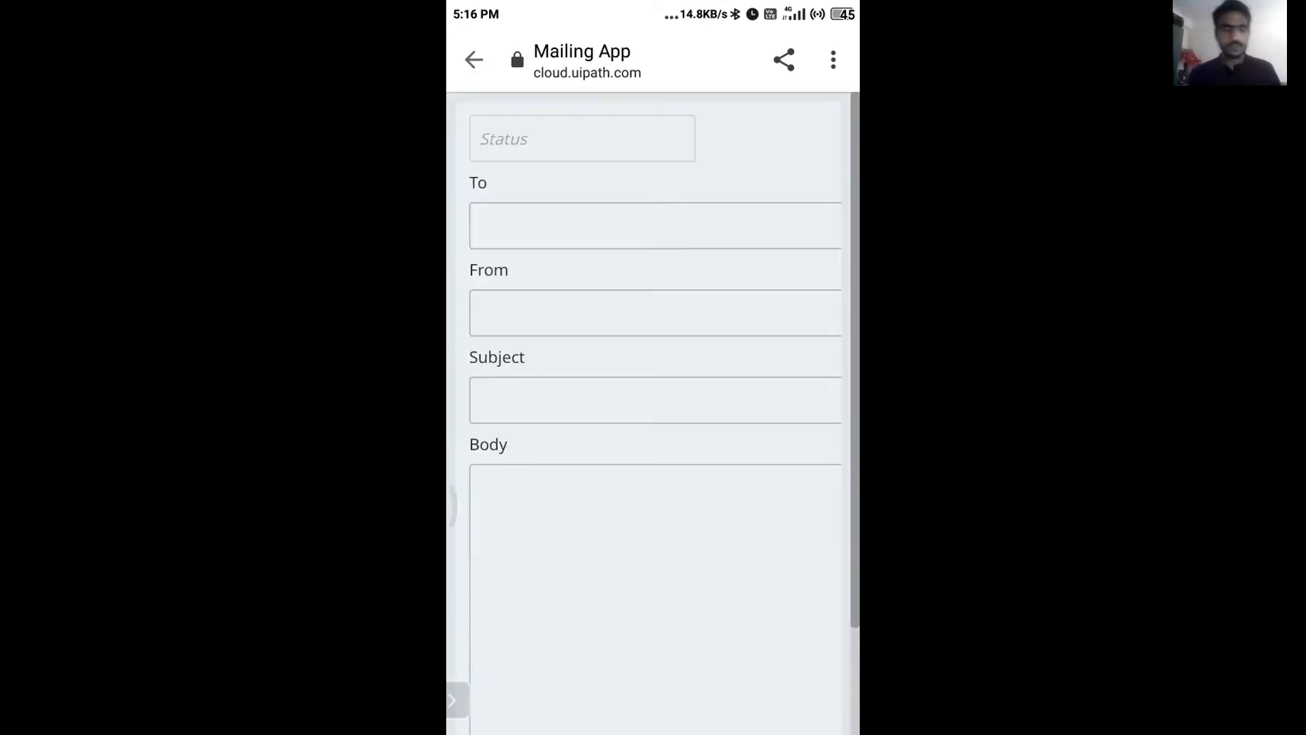
# Type the recipient's university e-mail address into the To field, fixing typos along the way.
pyautogui.scroll(-2, 653, 413)
pyautogui.scroll(2, 653, 414)
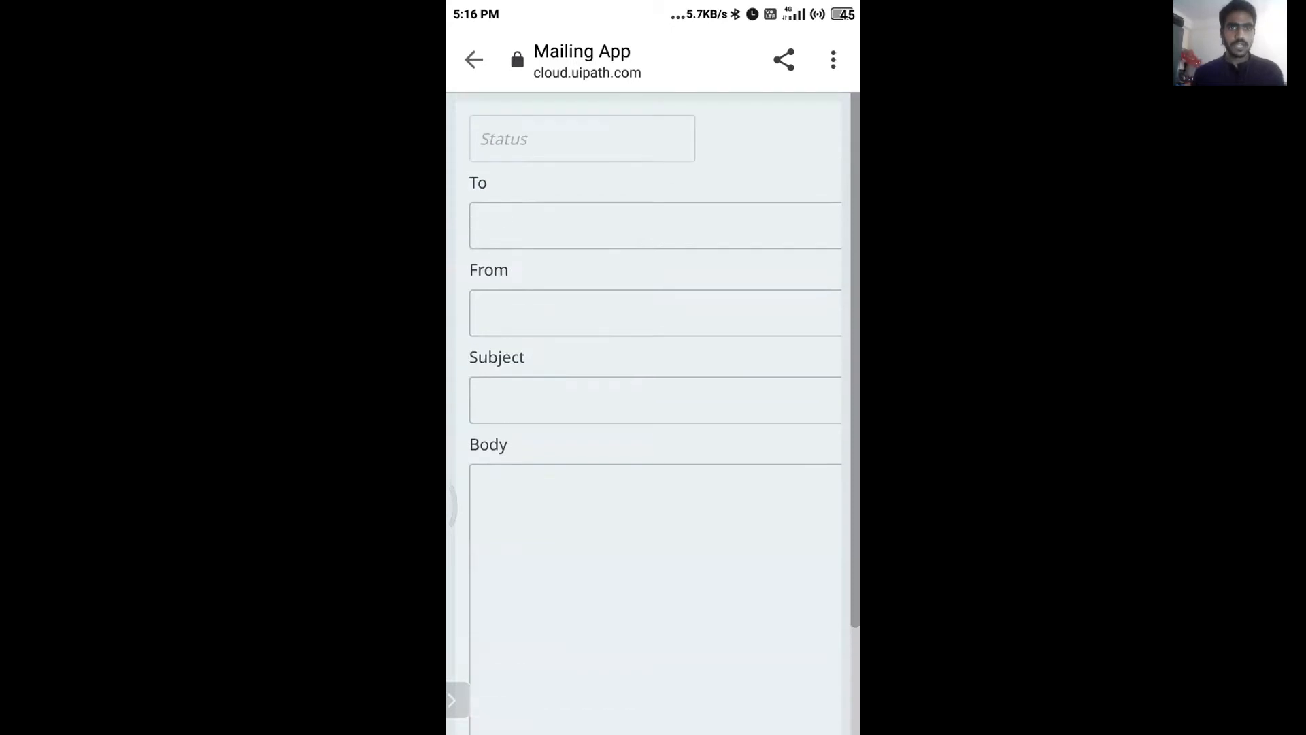
pyautogui.click(654, 225)
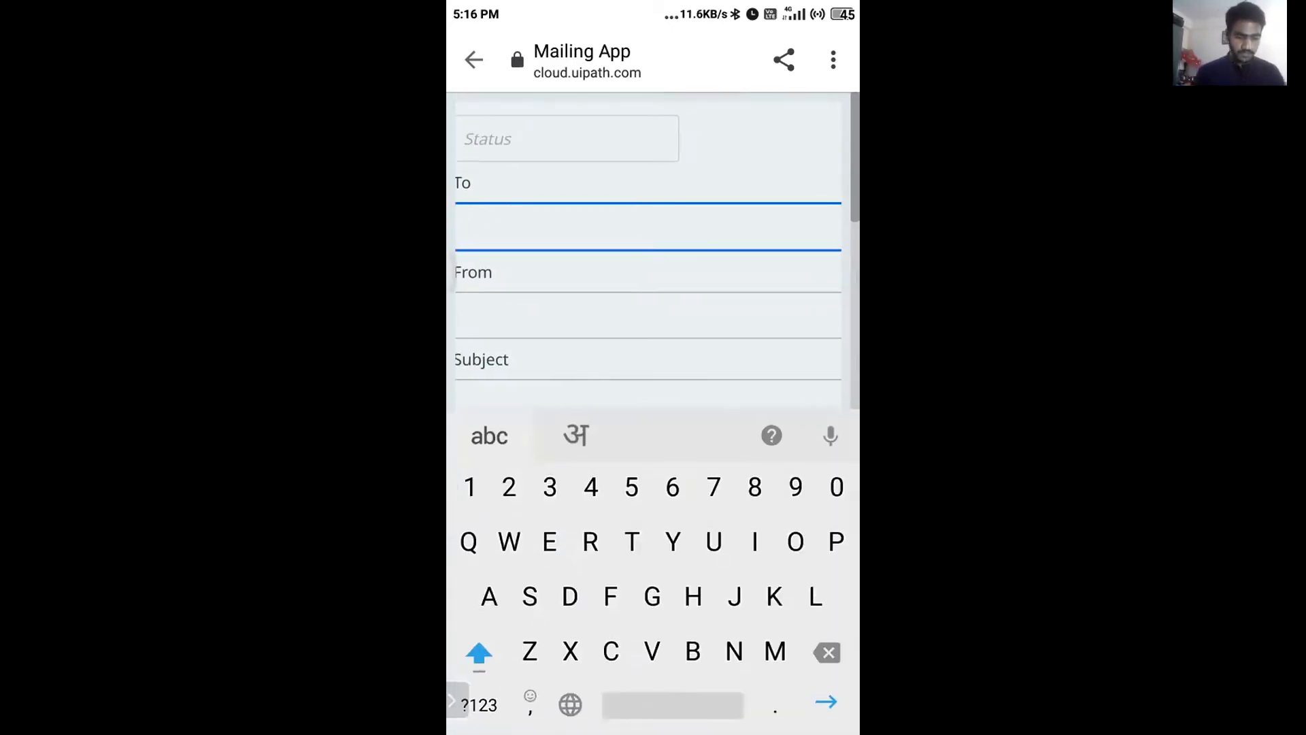
pyautogui.write('Piyush')
pyautogui.press('BackSpace')
pyautogui.press('BackSpace')
pyautogui.press('BackSpace')
pyautogui.press('BackSpace')
pyautogui.press('BackSpace')
pyautogui.press('BackSpace')
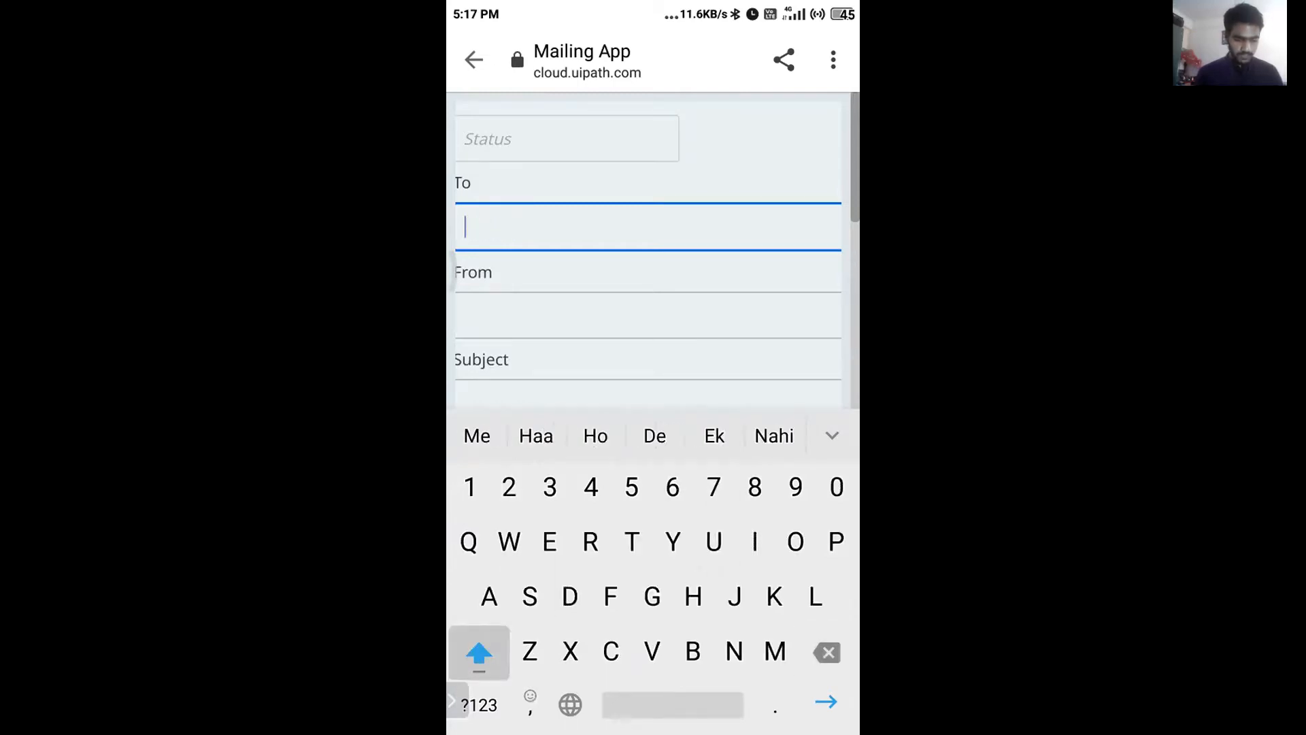
pyautogui.press('shift')
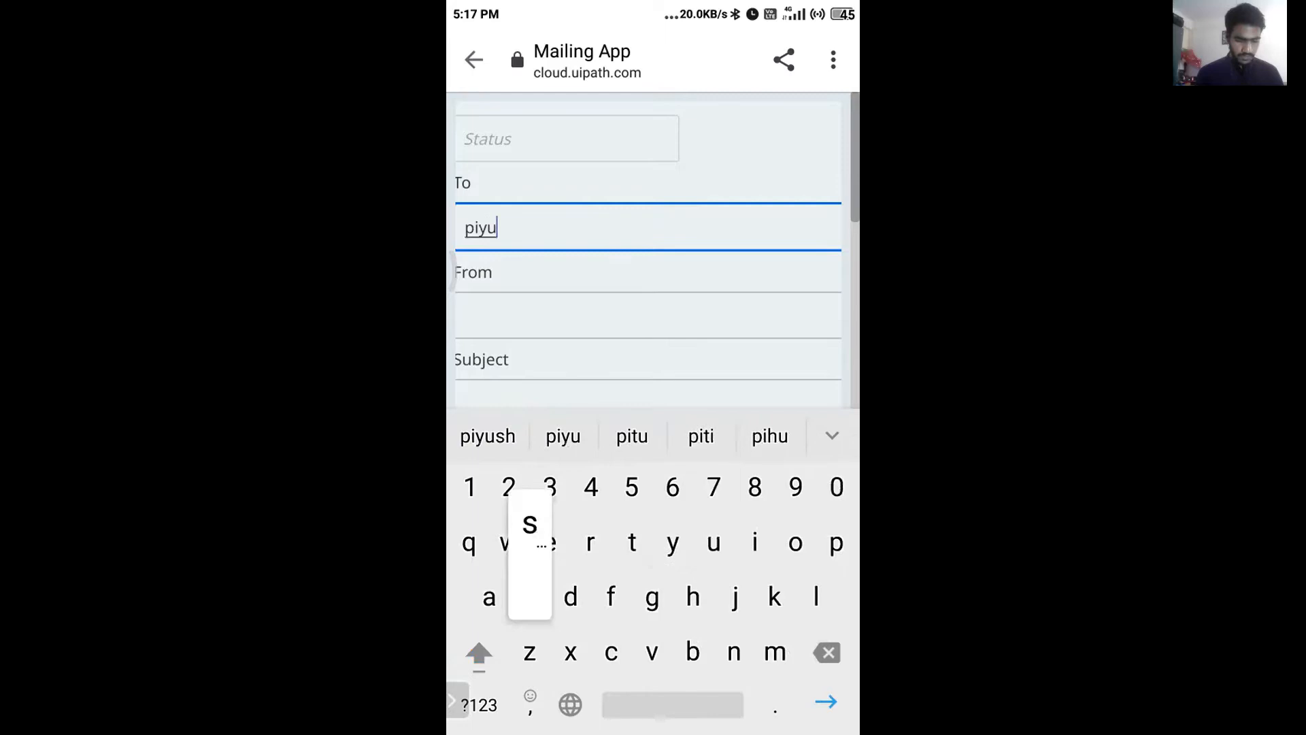
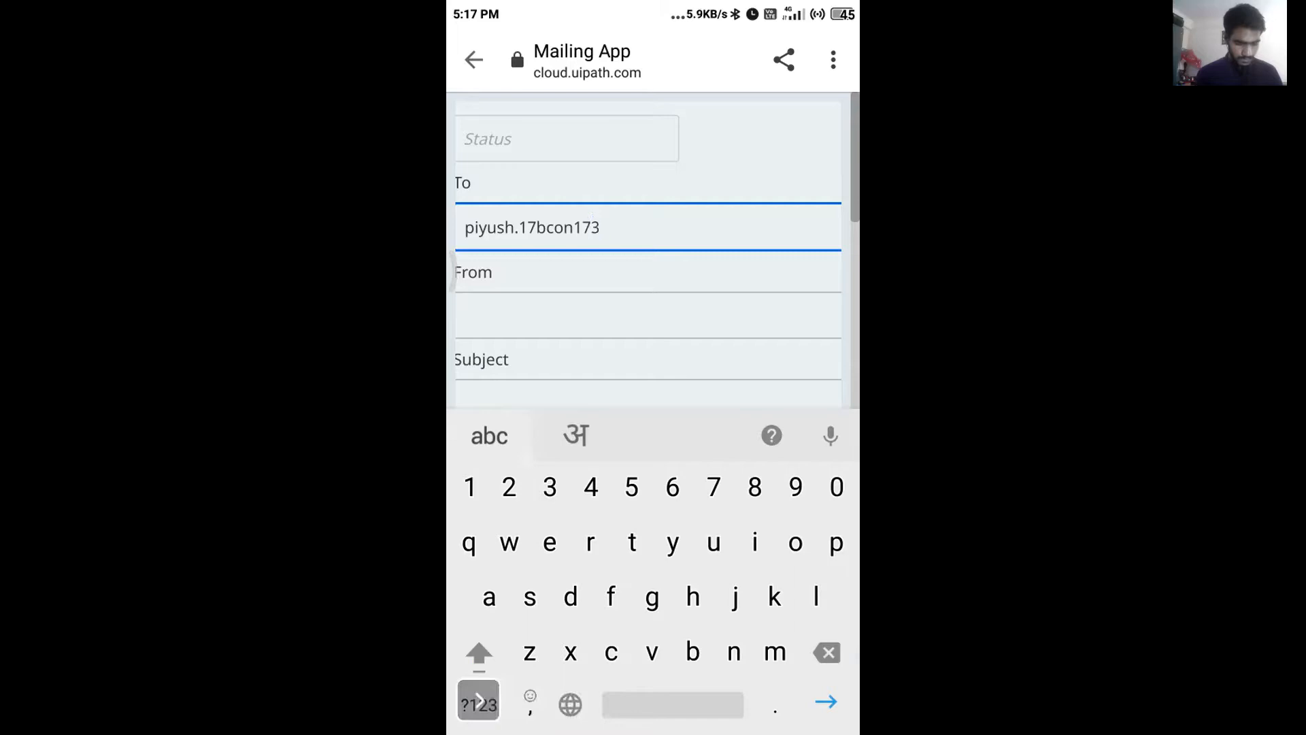
pyautogui.click(479, 705)
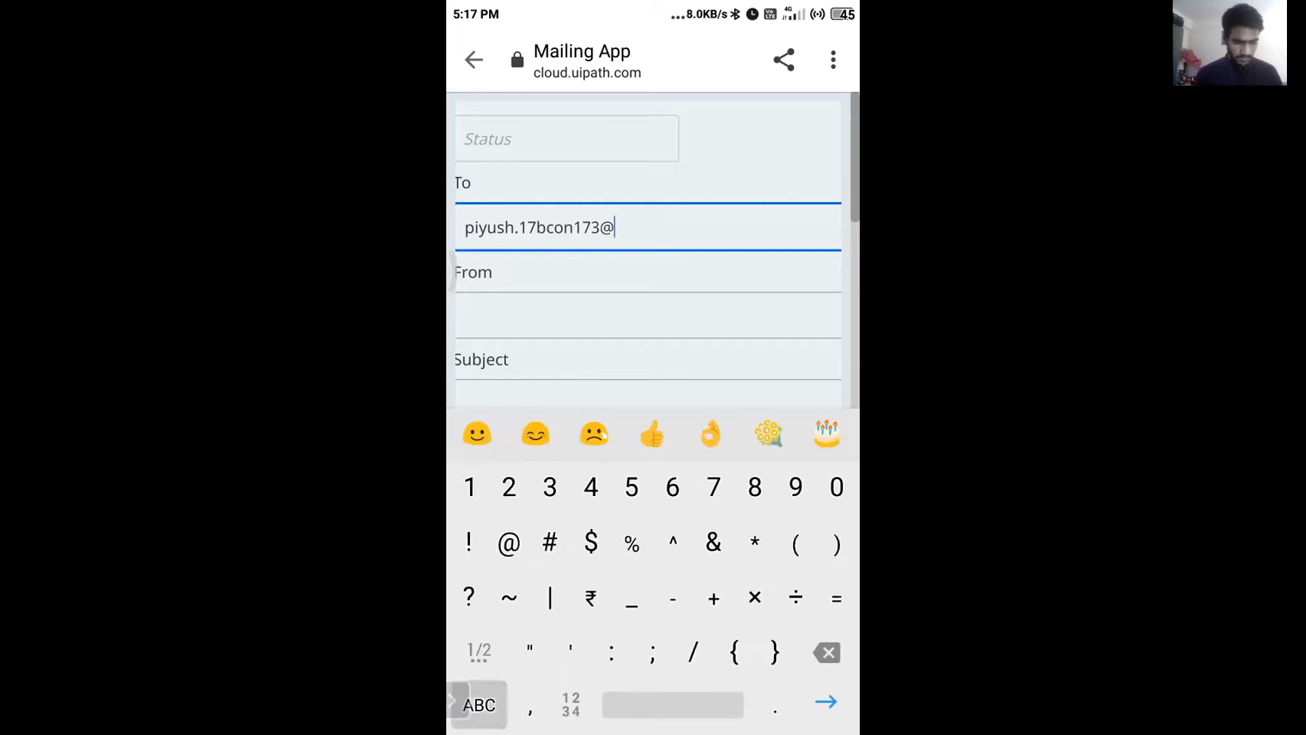
pyautogui.write('g')
pyautogui.press('BackSpace')
pyautogui.write('jec')
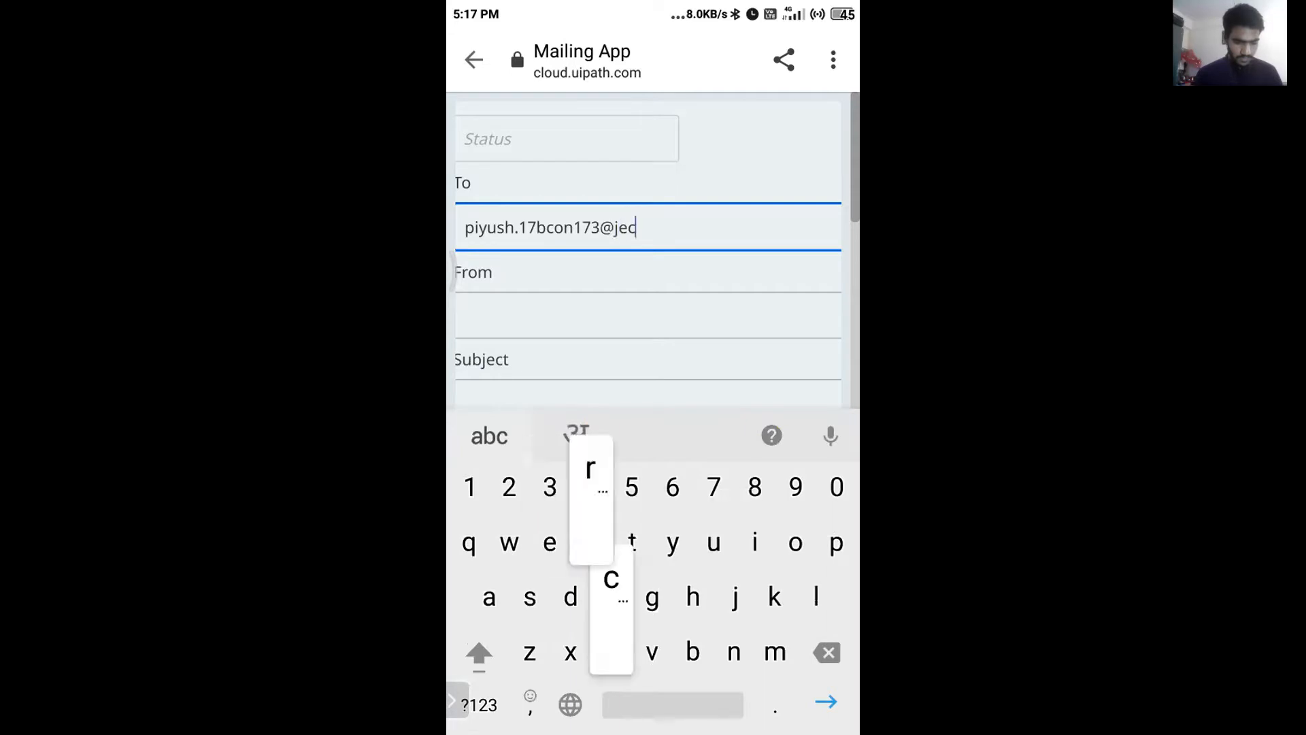
pyautogui.write('rcu')
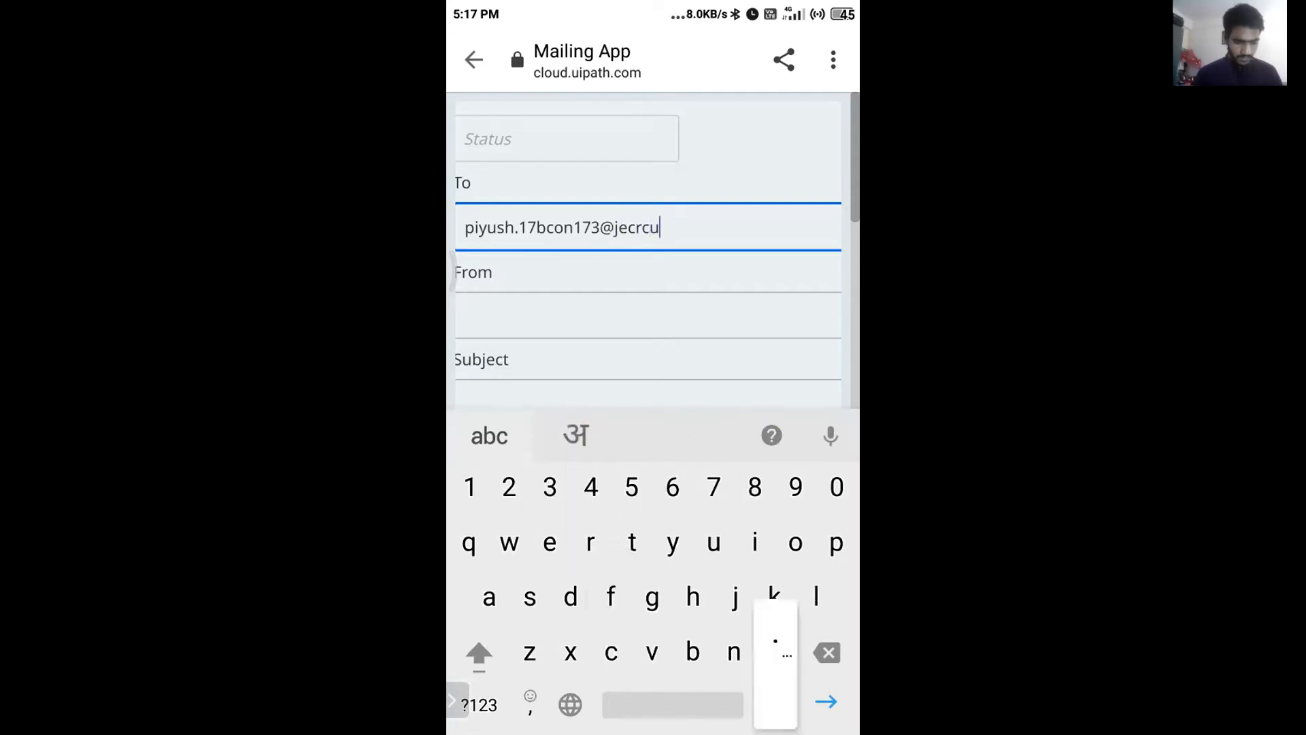
pyautogui.write('.edu.ibn')
pyautogui.press('Return')
# Enter the sender's Gmail address in the From field, correcting the mistyped ending.
pyautogui.click(647, 314)
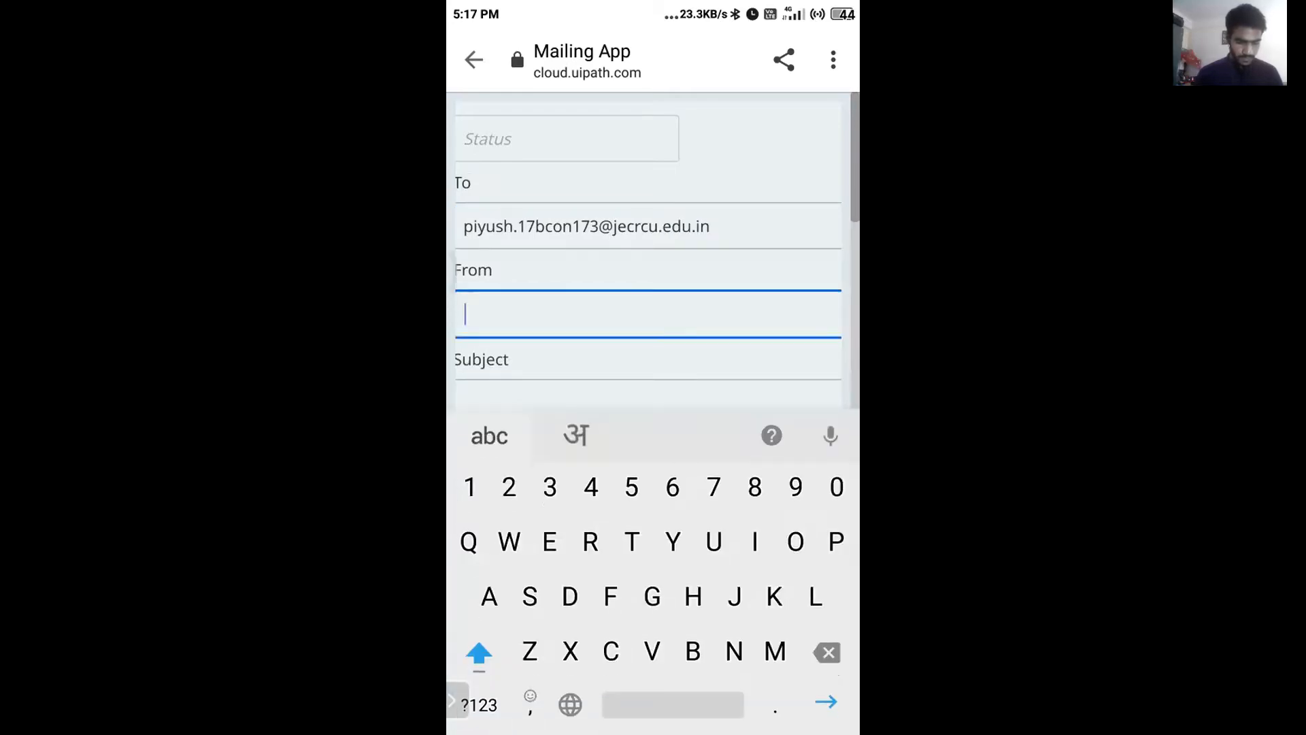
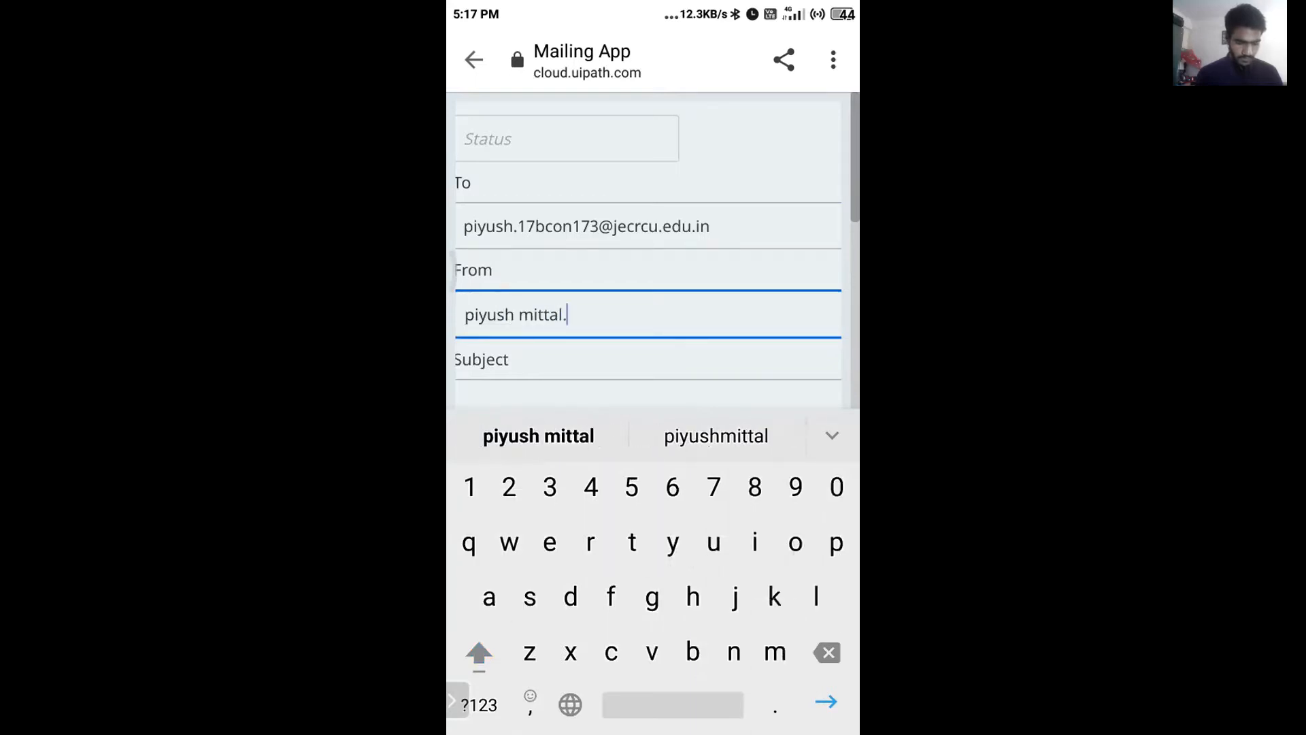
pyautogui.press('BackSpace')
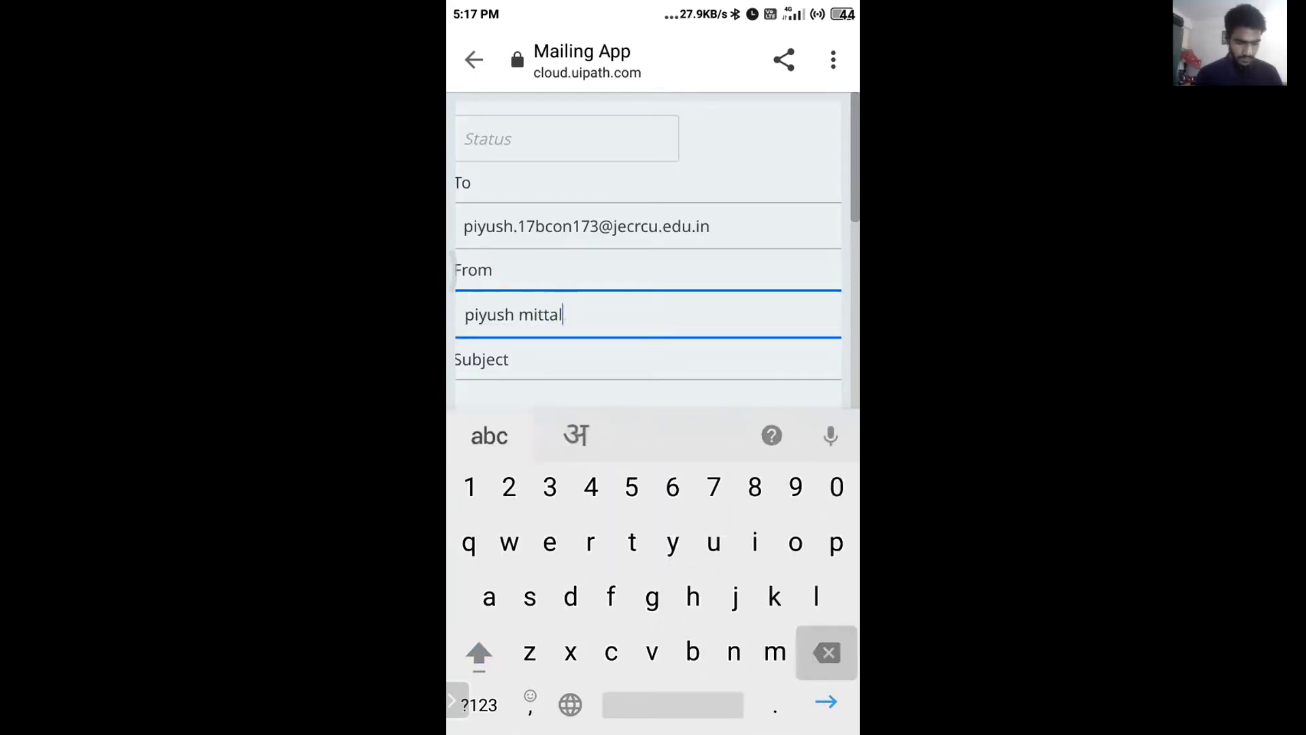
pyautogui.press('BackSpace')
pyautogui.press('BackSpace')
pyautogui.press('BackSpace')
pyautogui.press('BackSpace')
pyautogui.press('BackSpace')
pyautogui.press('BackSpace')
pyautogui.press('BackSpace')
pyautogui.press('BackSpace')
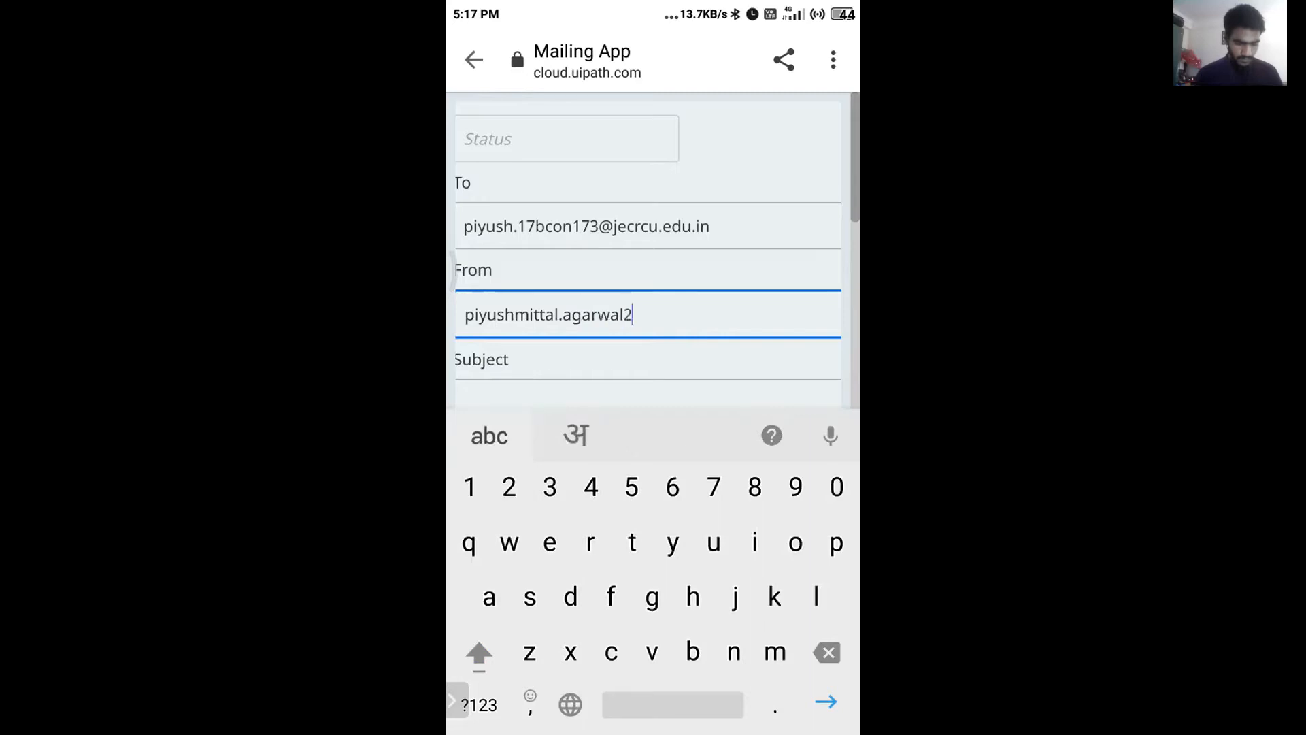
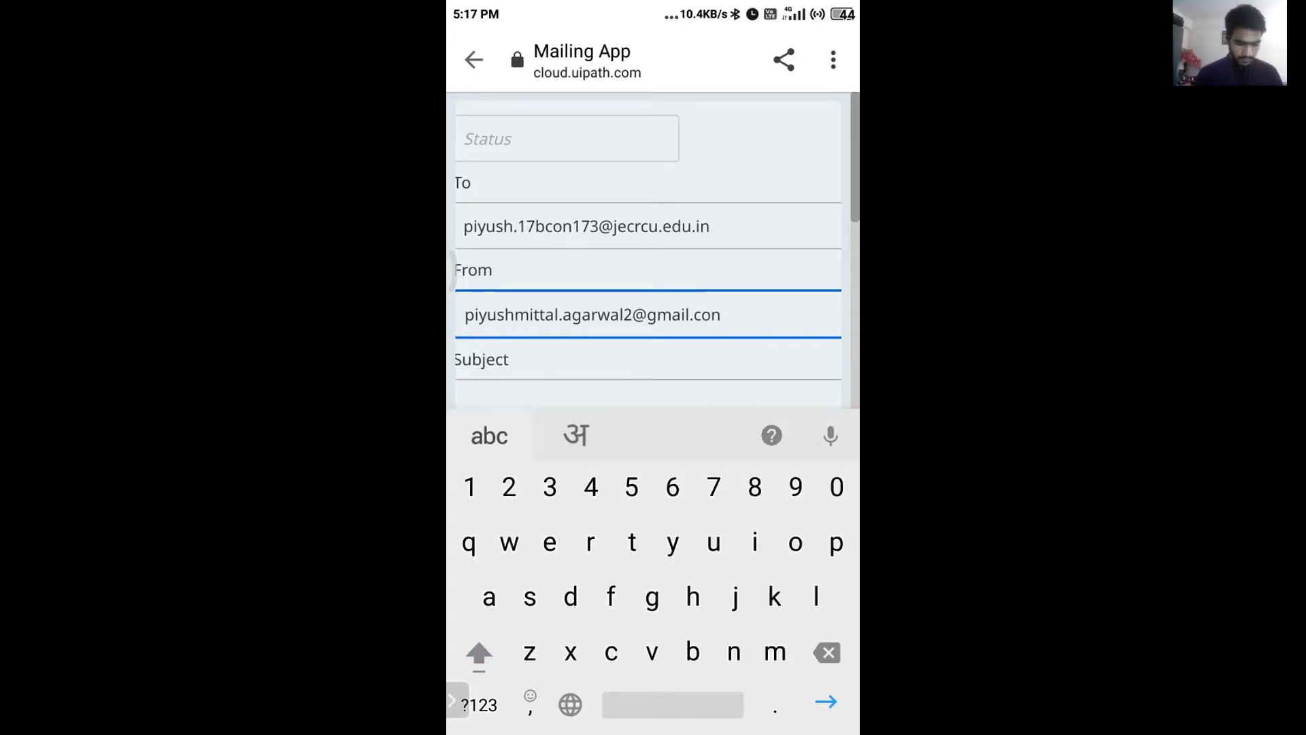
pyautogui.press('BackSpace')
# Set the subject to 'Final demo' and the body to 'Hope it goes well'.
pyautogui.press('Tab')
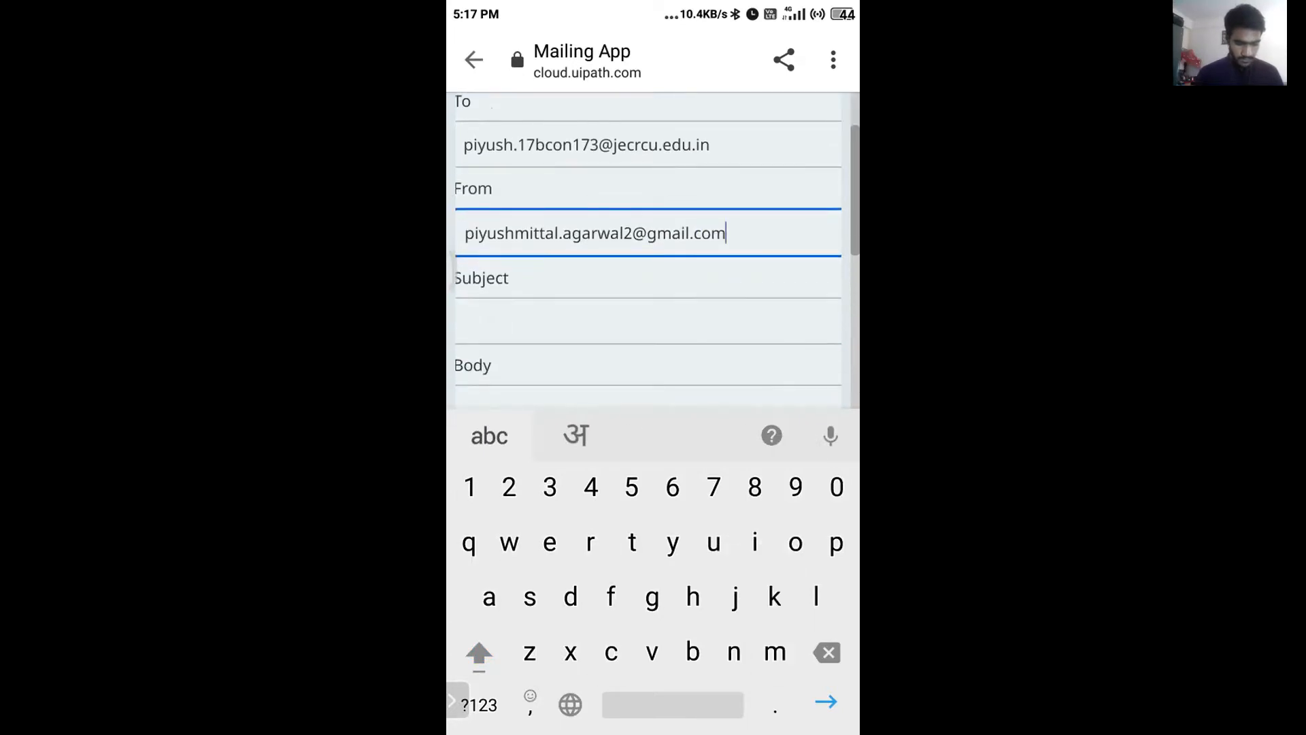
pyautogui.press('shift')
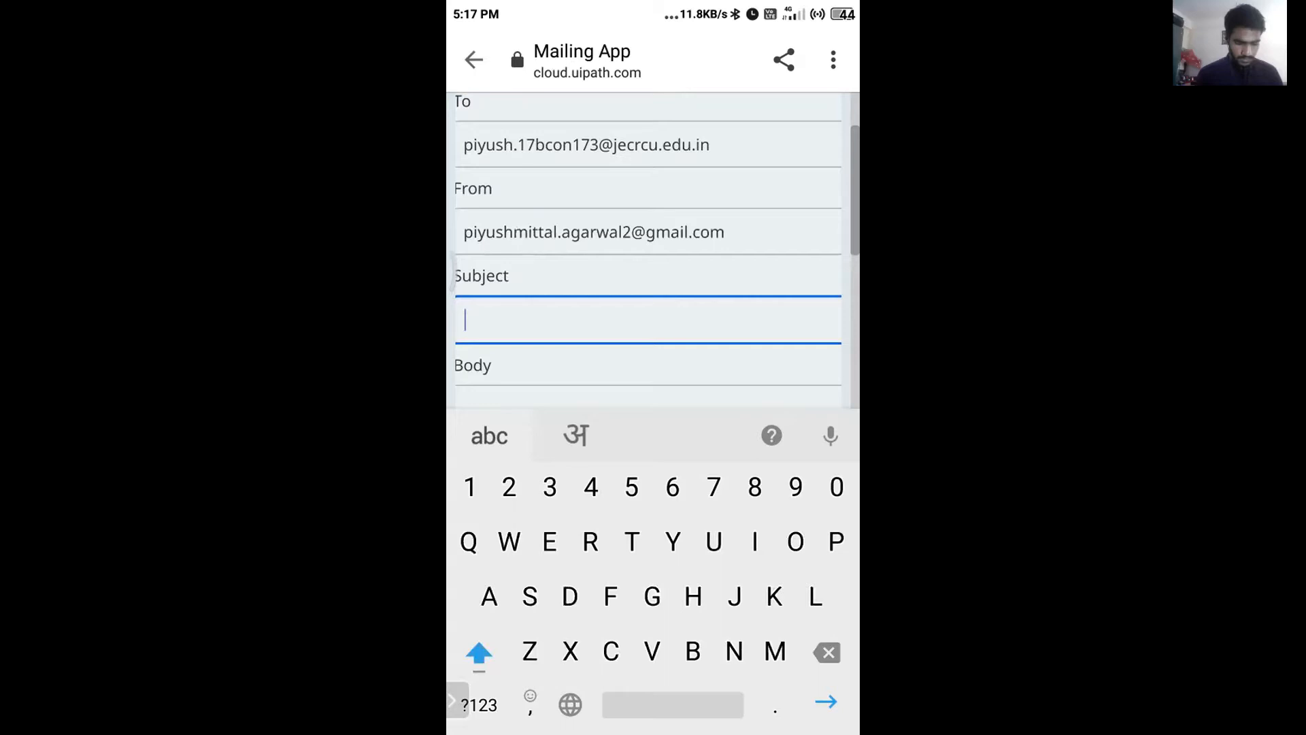
pyautogui.write('Final dem')
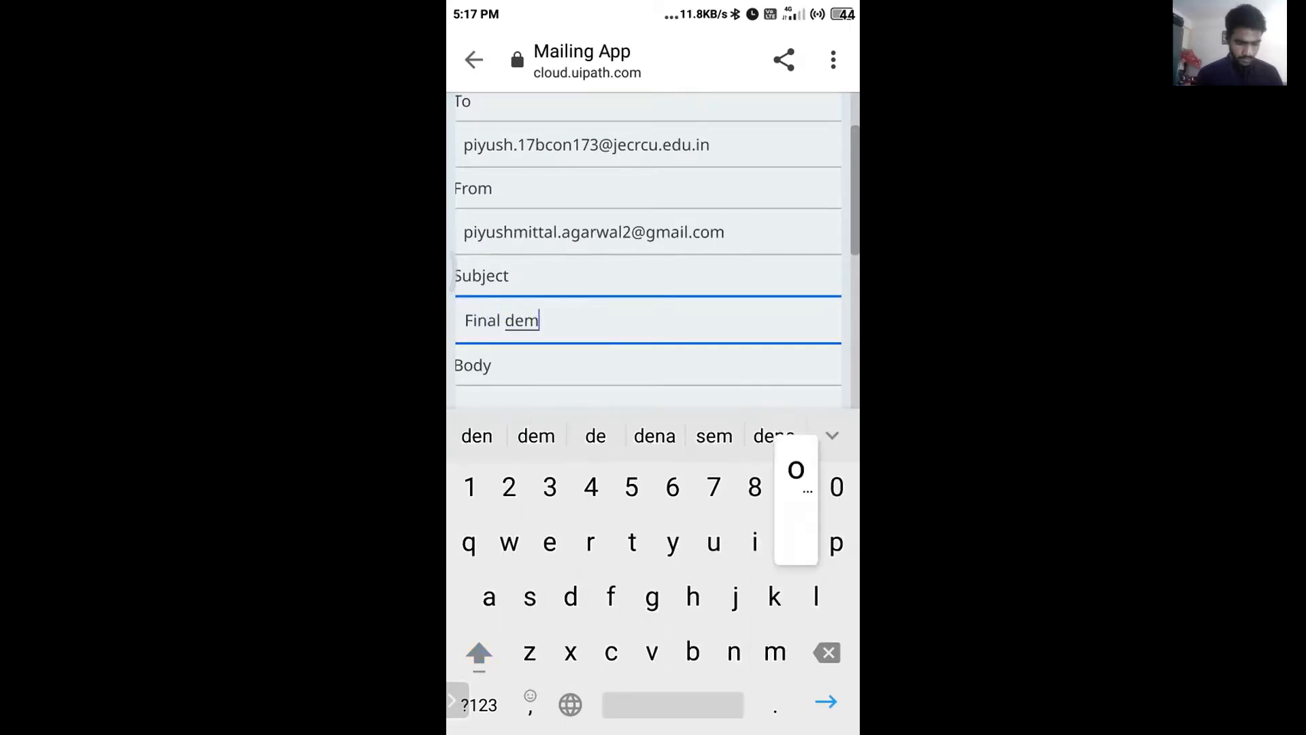
pyautogui.write('o')
pyautogui.press('Tab')
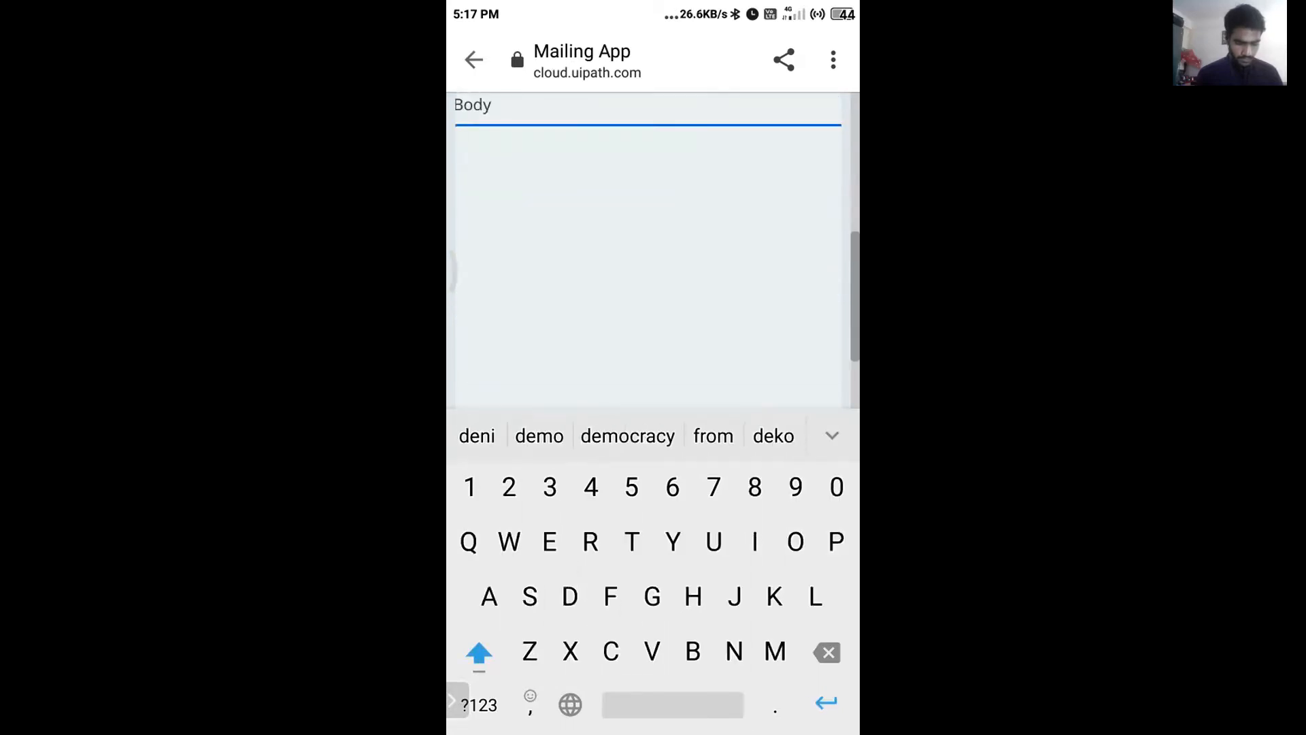
pyautogui.write('Hop')
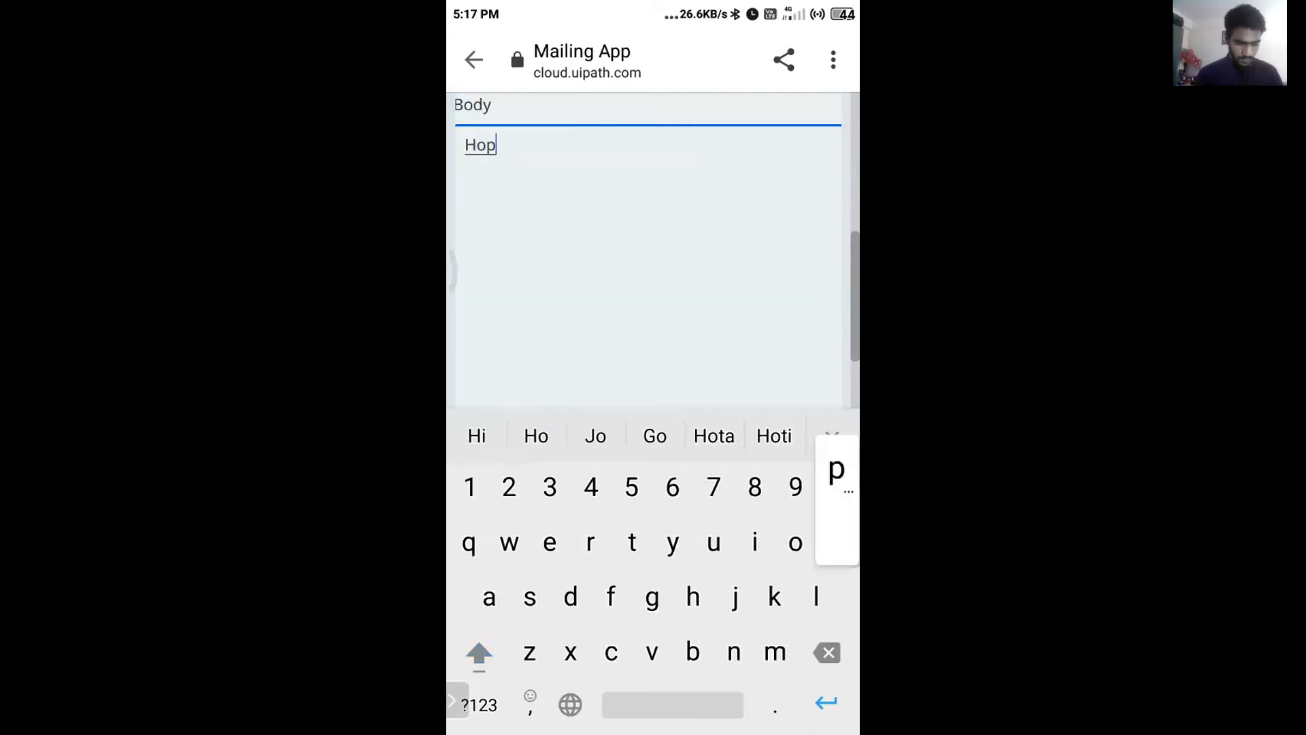
pyautogui.write('e i')
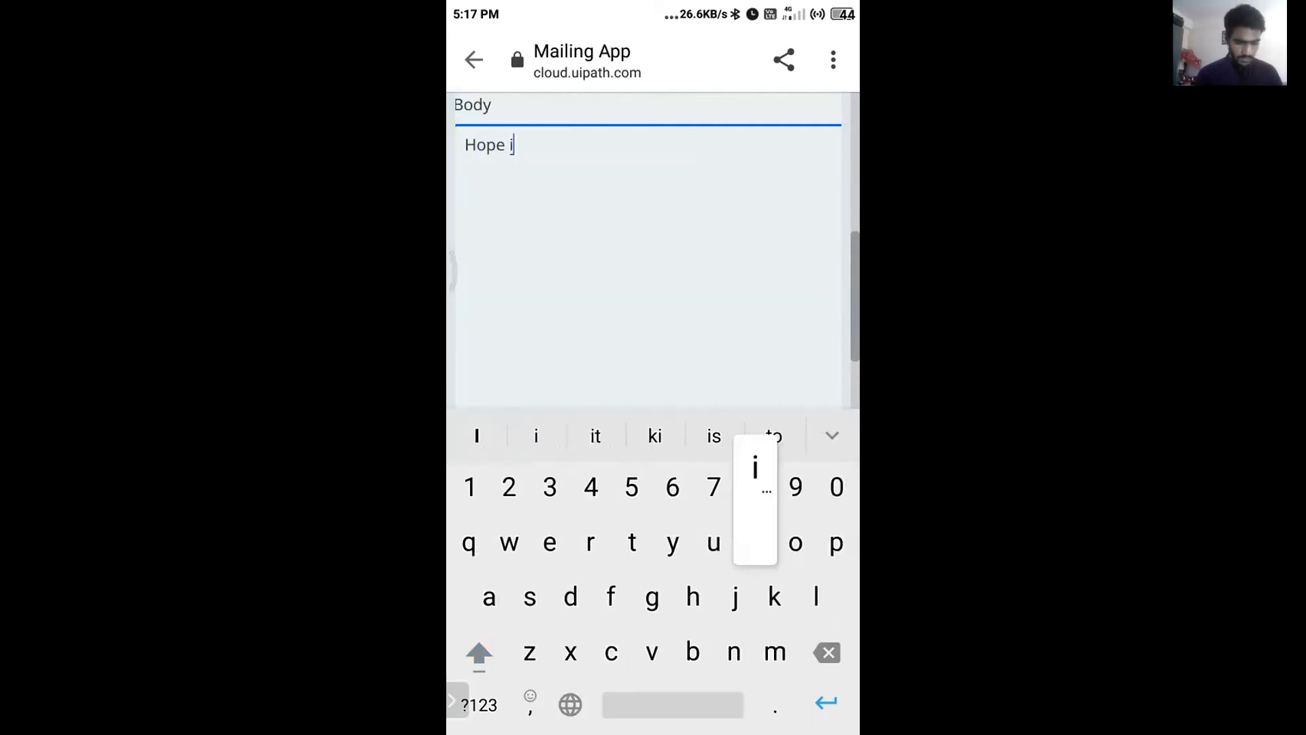
pyautogui.write('t goes well')
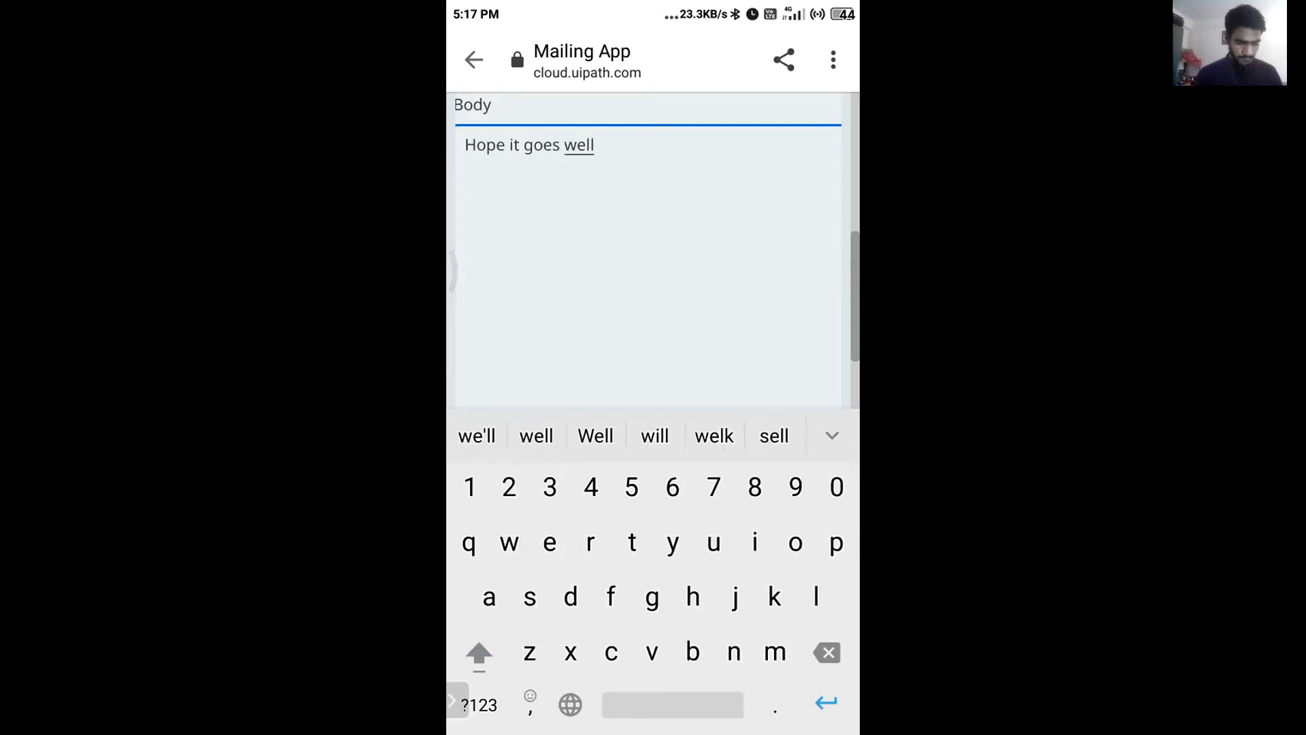
pyautogui.scroll(-2, 648, 272)
pyautogui.click(484, 329)
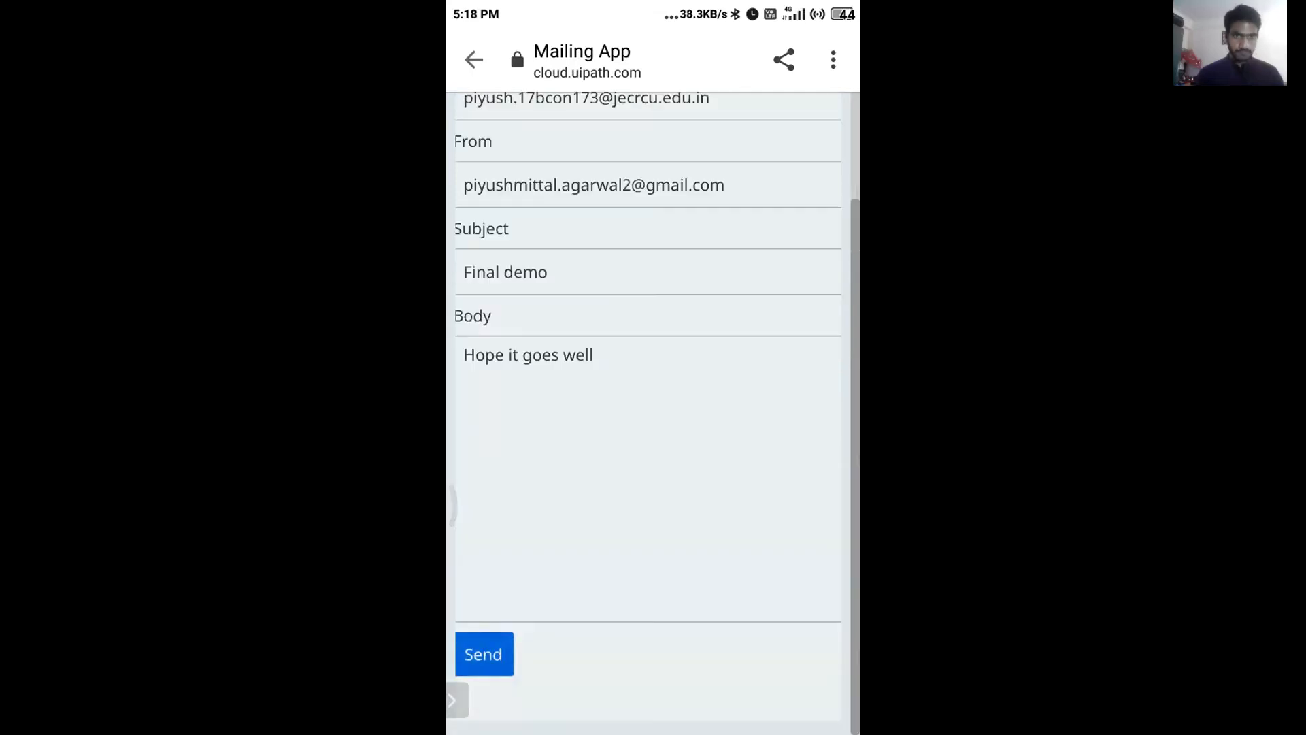
# Tap Send on the phone's Mailing App form to send the Final demo email.
pyautogui.click(484, 654)
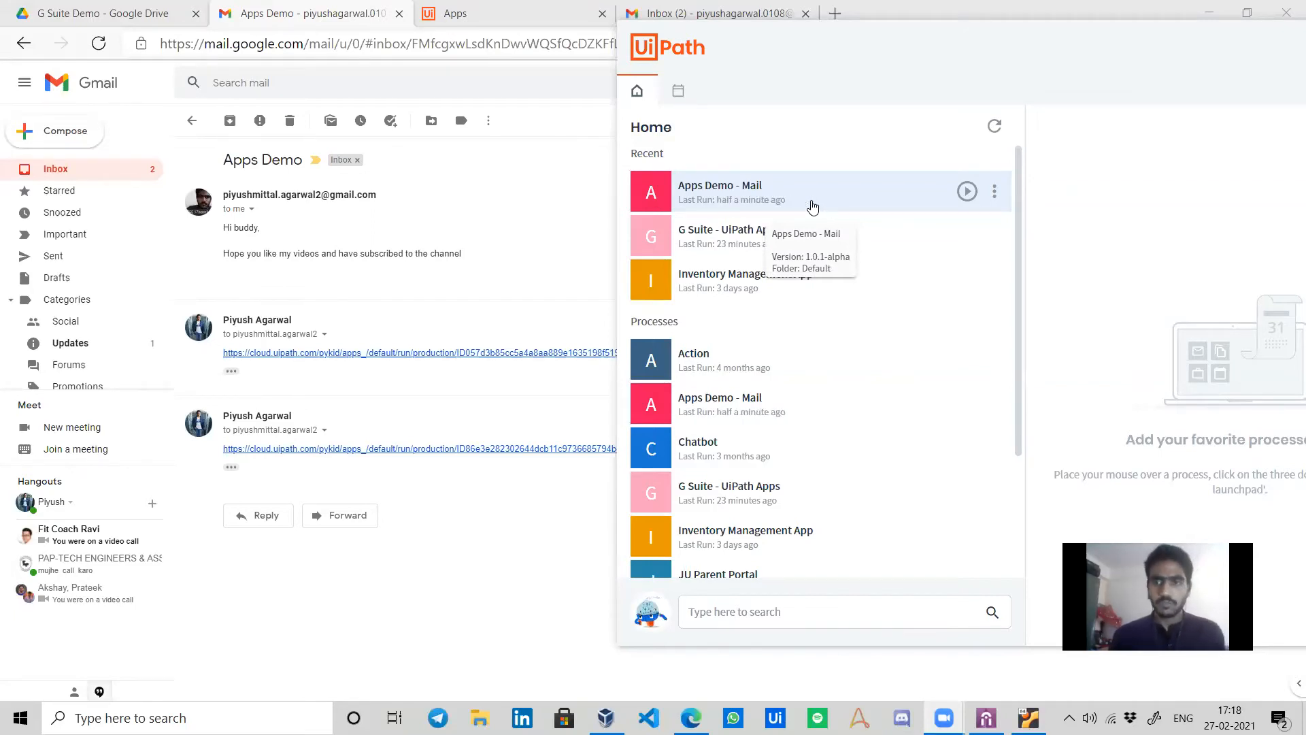
# Close the Assistant panel, return Gmail to the inbox, and switch to the UiPath Apps tab.
pyautogui.click(565, 176)
pyautogui.click(192, 121)
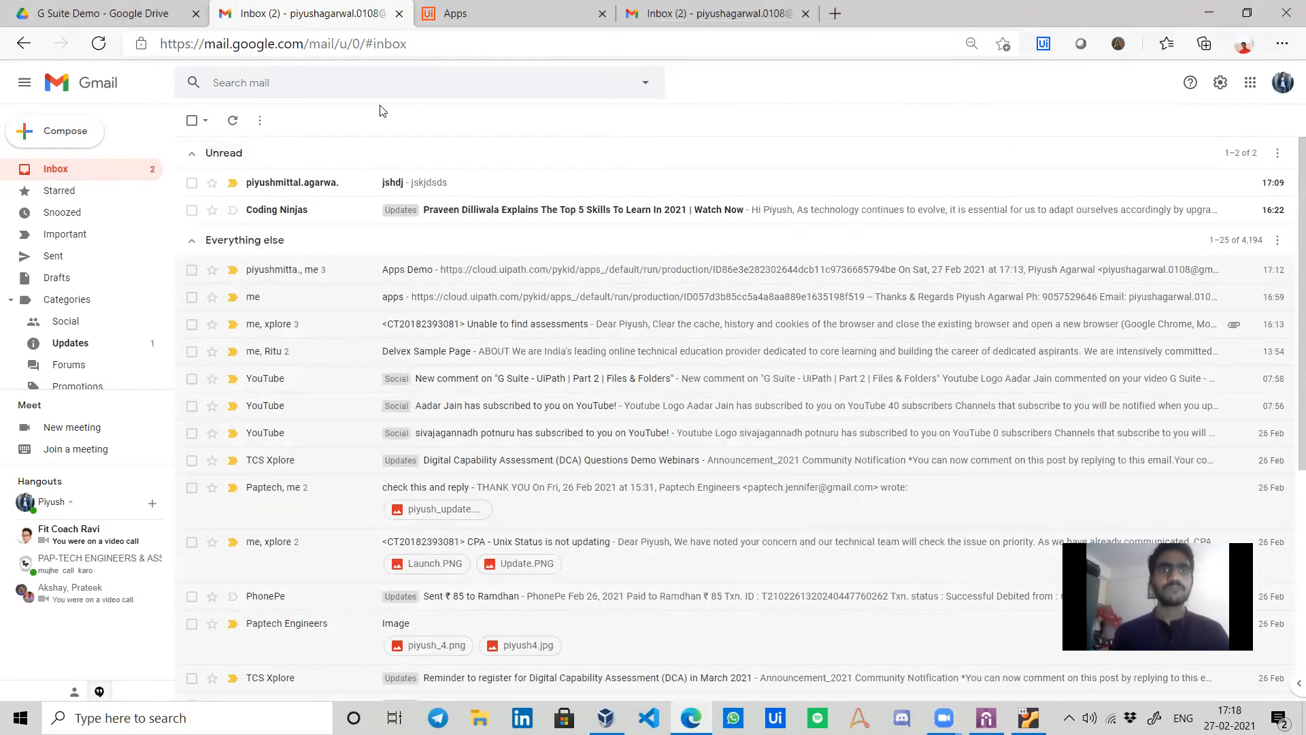
pyautogui.hotkey('ctrl', 'Tab')
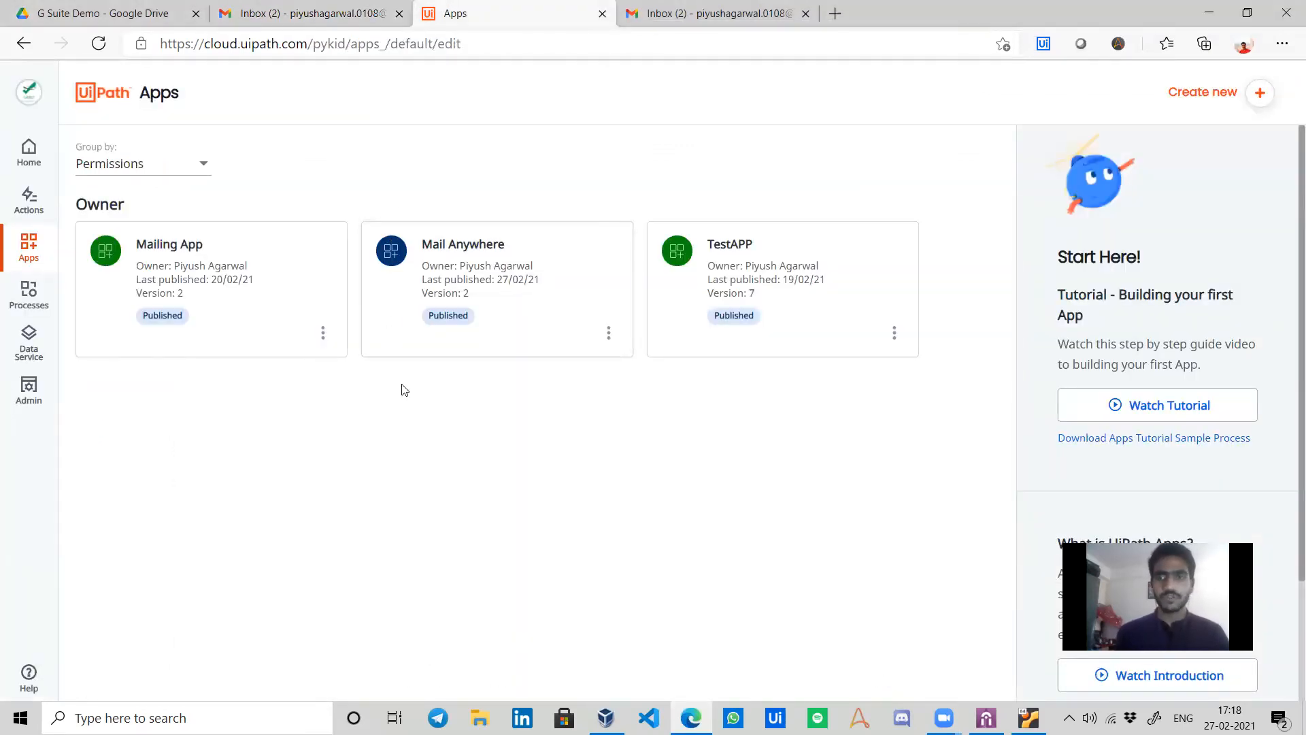
pyautogui.moveTo(394, 327)
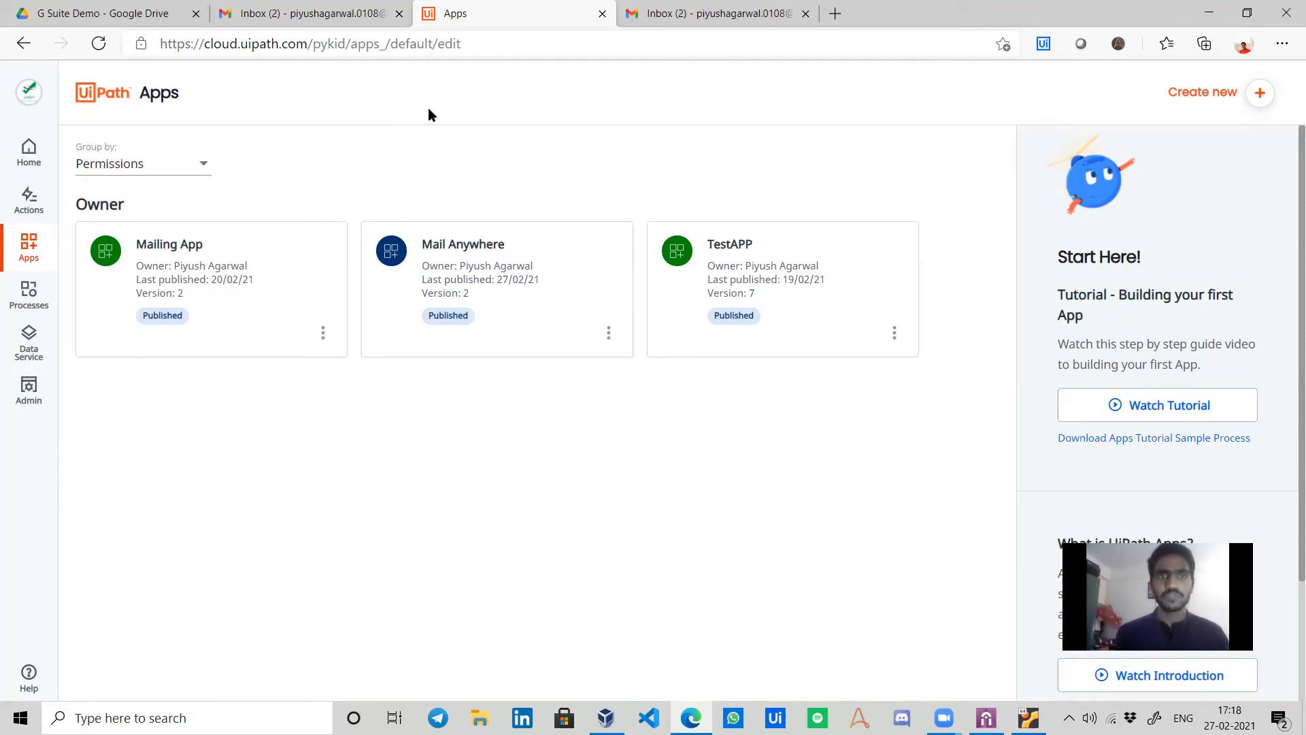
pyautogui.moveTo(431, 294)
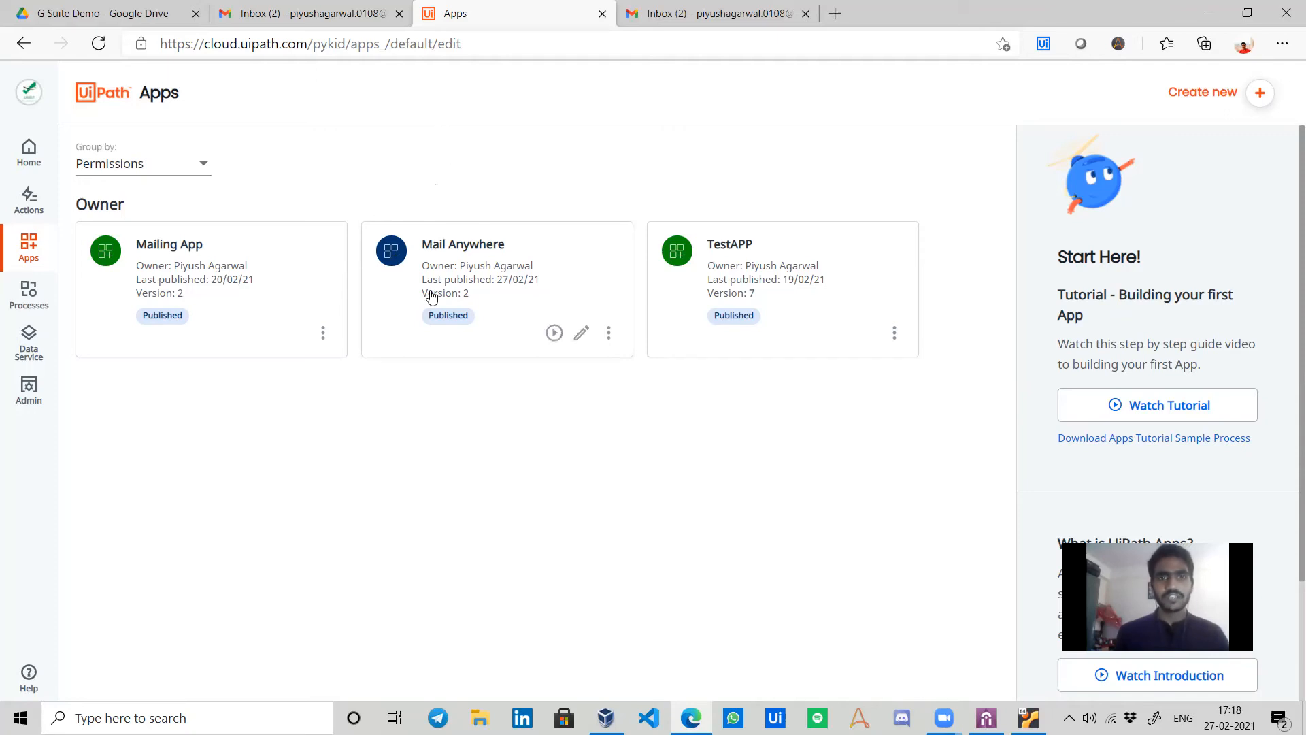